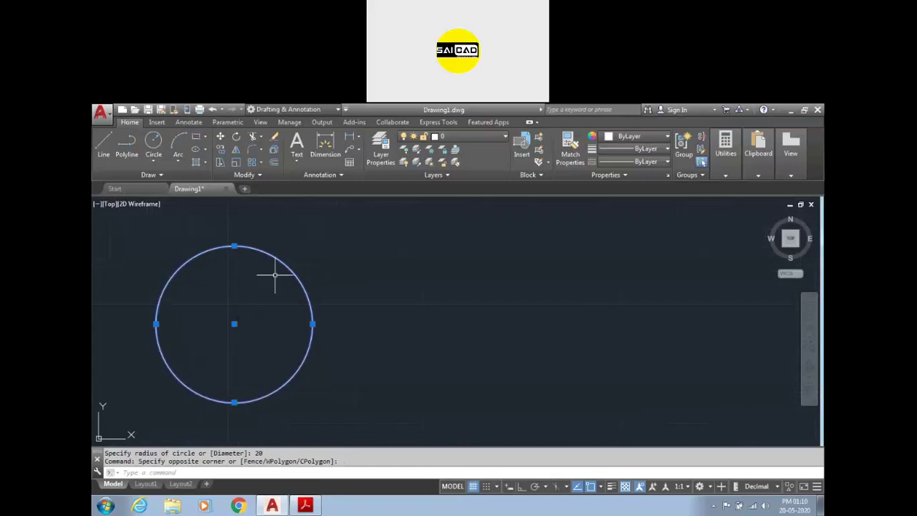
- Delete the circle beside the empty table
{"action": "scroll", "coordinate": [248, 322], "scroll_direction": "down", "scroll_amount": 4}
{"action": "scroll", "coordinate": [261, 287], "scroll_direction": "down", "scroll_amount": 2}
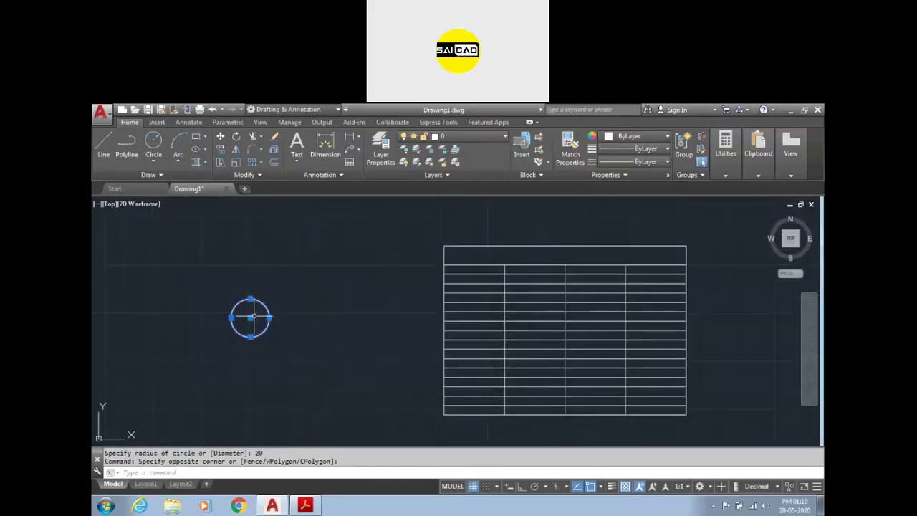
{"action": "left_click", "coordinate": [315, 260]}
{"action": "left_click", "coordinate": [206, 383]}
{"action": "key", "text": "Delete"}
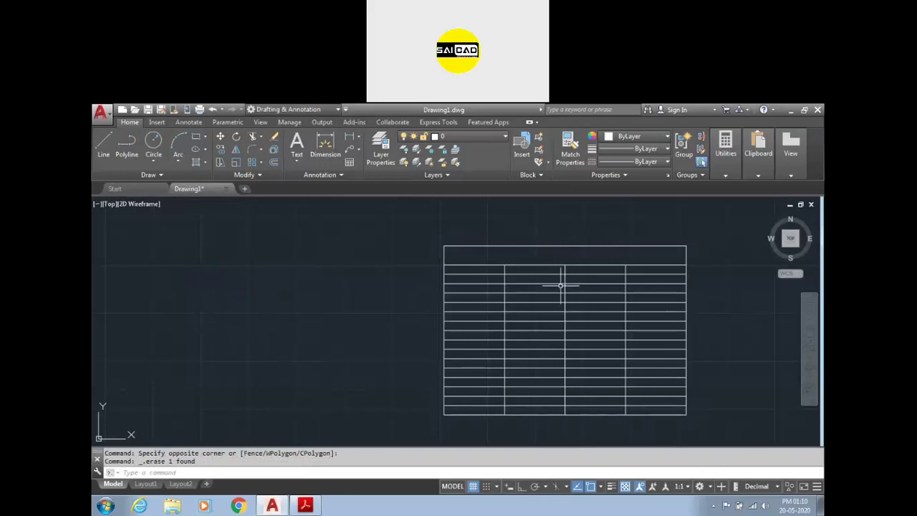
- Enlarge the table by stretching its width and height uniformly from the lower-right corner in two passes
{"action": "left_click", "coordinate": [745, 403]}
{"action": "left_click", "coordinate": [534, 386]}
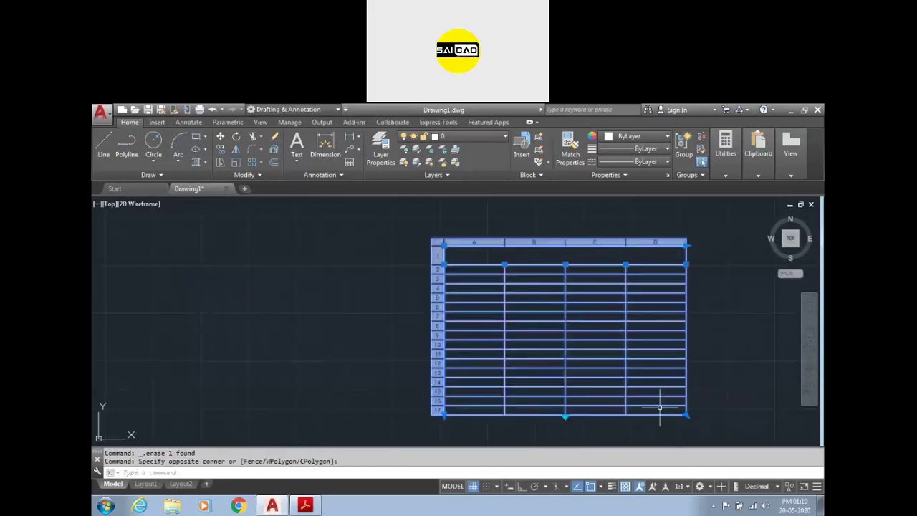
{"action": "scroll", "coordinate": [648, 380], "scroll_direction": "down", "scroll_amount": 4}
{"action": "scroll", "coordinate": [649, 366], "scroll_direction": "up", "scroll_amount": 2}
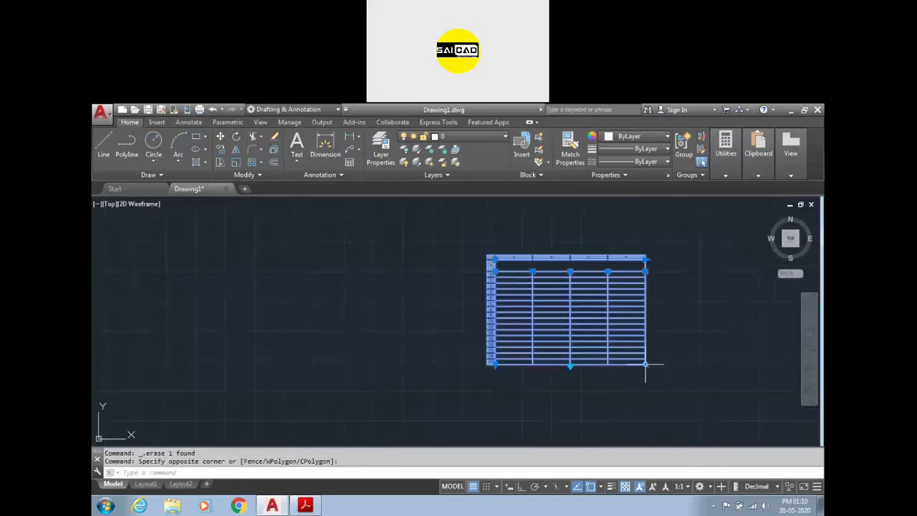
{"action": "left_click", "coordinate": [647, 365]}
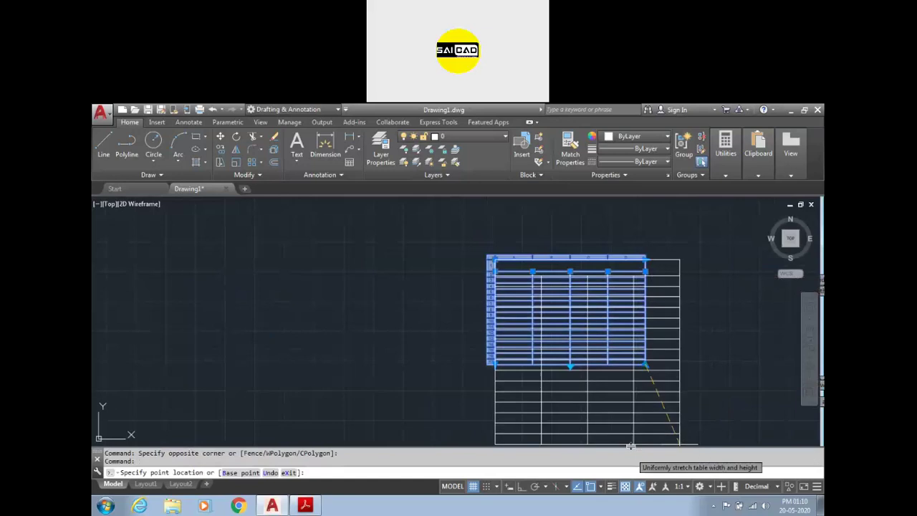
{"action": "left_click", "coordinate": [674, 376]}
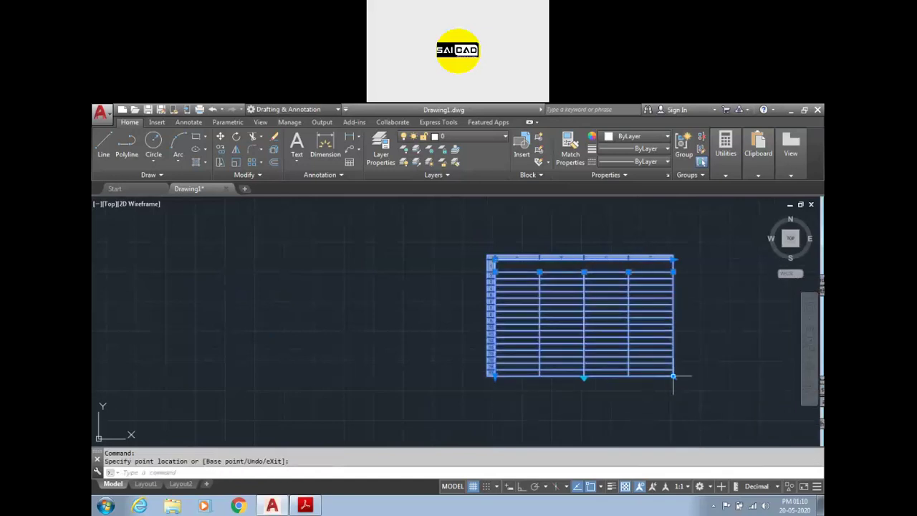
{"action": "left_click", "coordinate": [674, 375]}
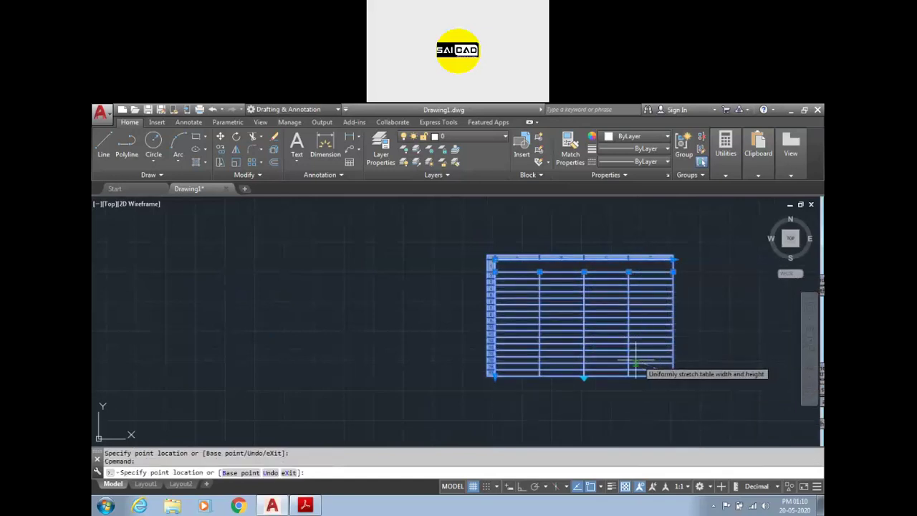
{"action": "left_click", "coordinate": [686, 359]}
- Narrow column A to about half its width and shift the divider between columns B and C to the left
{"action": "scroll", "coordinate": [678, 309], "scroll_direction": "down", "scroll_amount": 2}
{"action": "left_click", "coordinate": [747, 318]}
{"action": "left_click", "coordinate": [705, 308]}
{"action": "scroll", "coordinate": [705, 308], "scroll_direction": "up", "scroll_amount": 4}
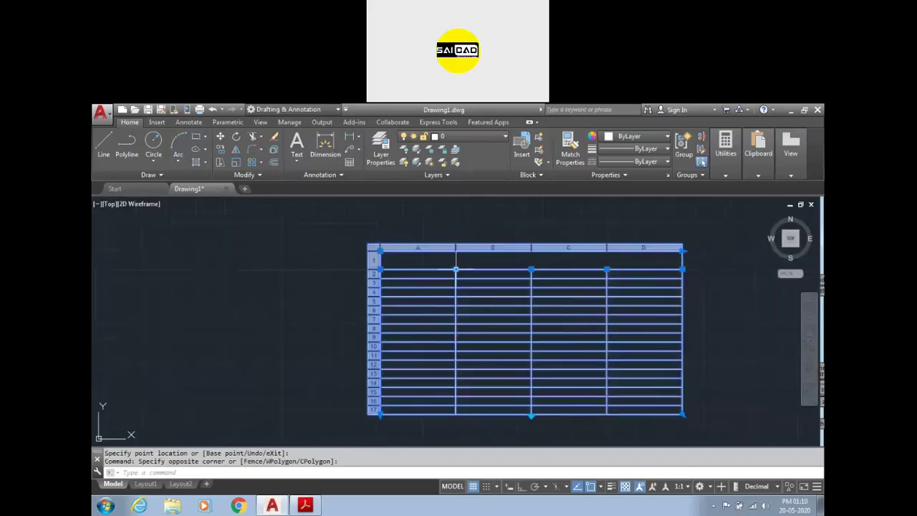
{"action": "left_click", "coordinate": [456, 269]}
{"action": "left_click", "coordinate": [420, 269]}
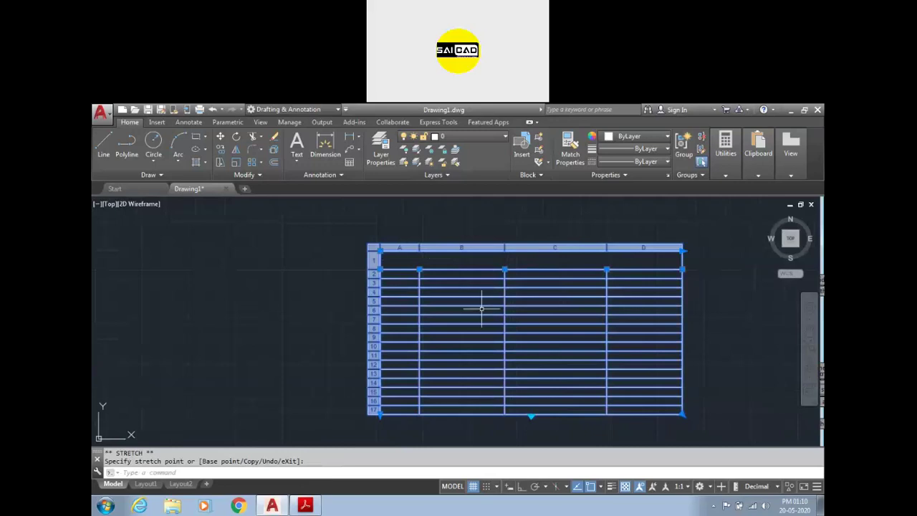
{"action": "key", "text": "Escape"}
- Enter the title "Bill Of Material" in the merged top row of the table
{"action": "scroll", "coordinate": [483, 312], "scroll_direction": "down", "scroll_amount": 2}
{"action": "scroll", "coordinate": [552, 315], "scroll_direction": "up", "scroll_amount": 2}
{"action": "left_click", "coordinate": [511, 258]}
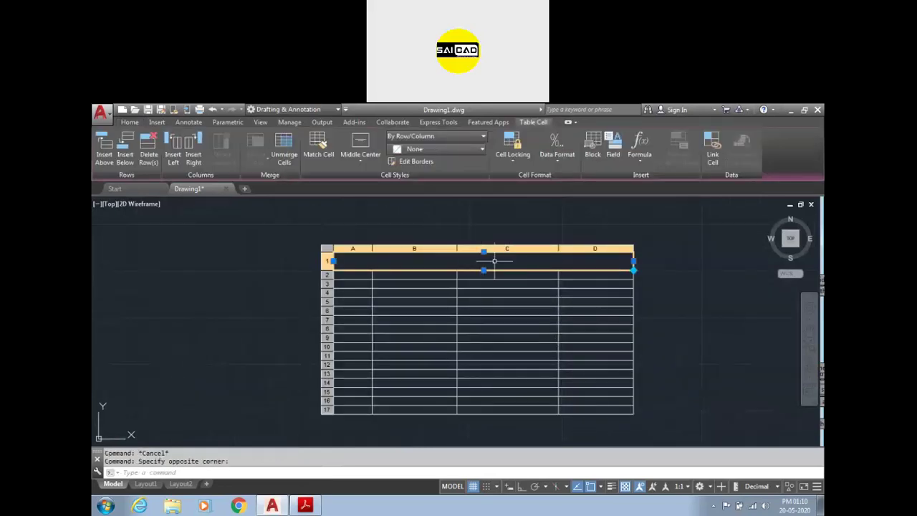
{"action": "double_click", "coordinate": [493, 260]}
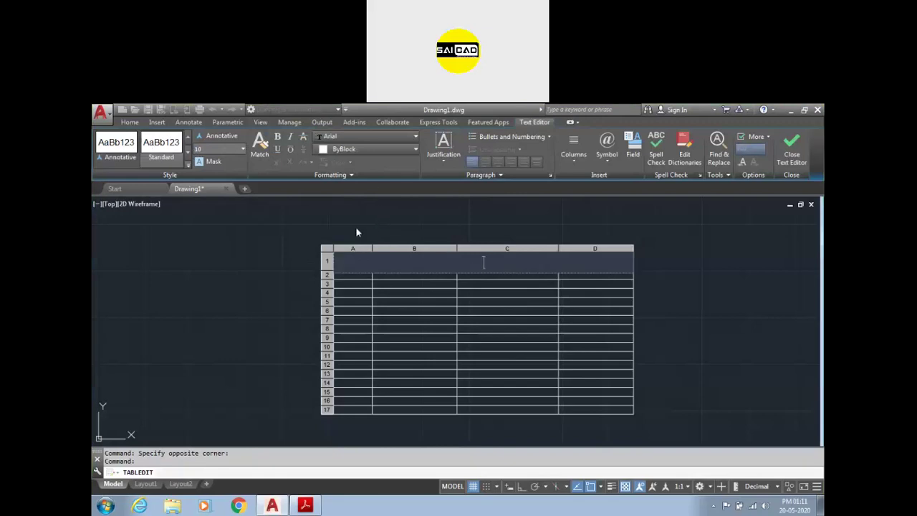
{"action": "type", "text": "Bill Of Matr"}
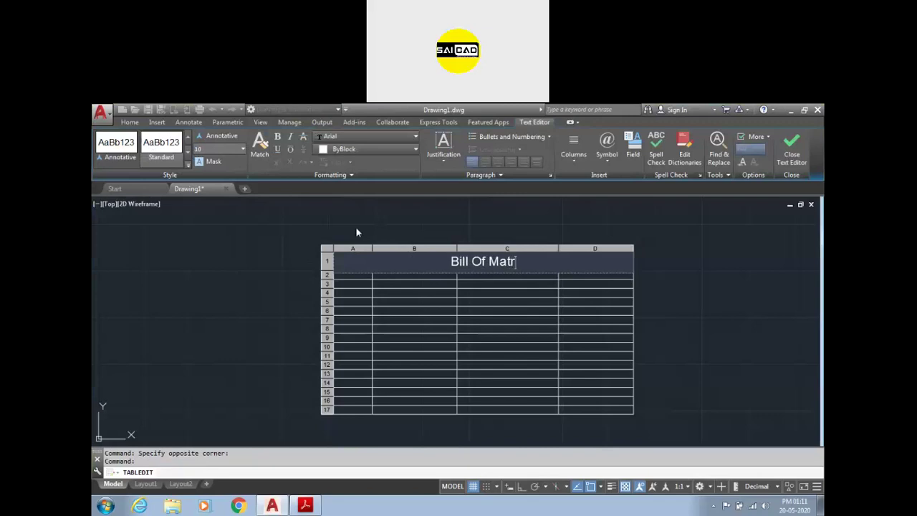
{"action": "key", "text": "BackSpace"}
{"action": "type", "text": "erial"}
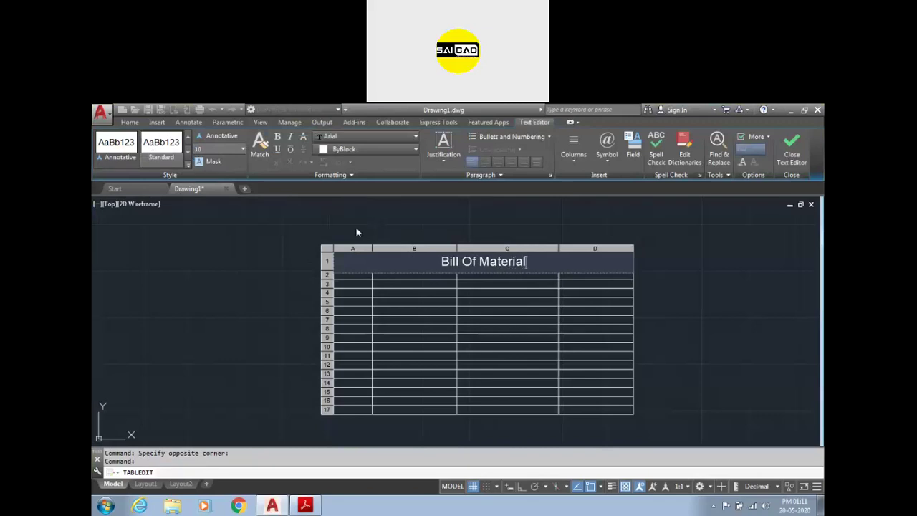
{"action": "left_click", "coordinate": [370, 236]}
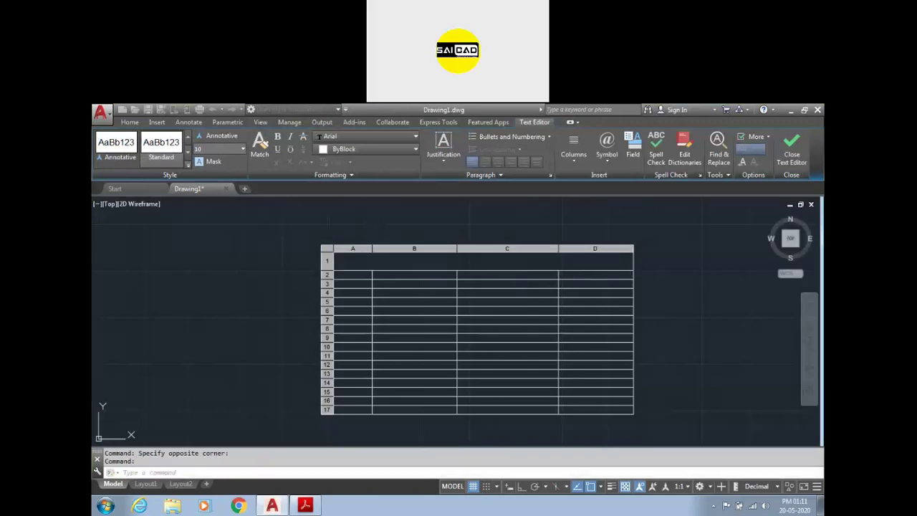
- Enter 1 in cell A2 of the table
{"action": "left_click", "coordinate": [526, 283]}
{"action": "double_click", "coordinate": [359, 277]}
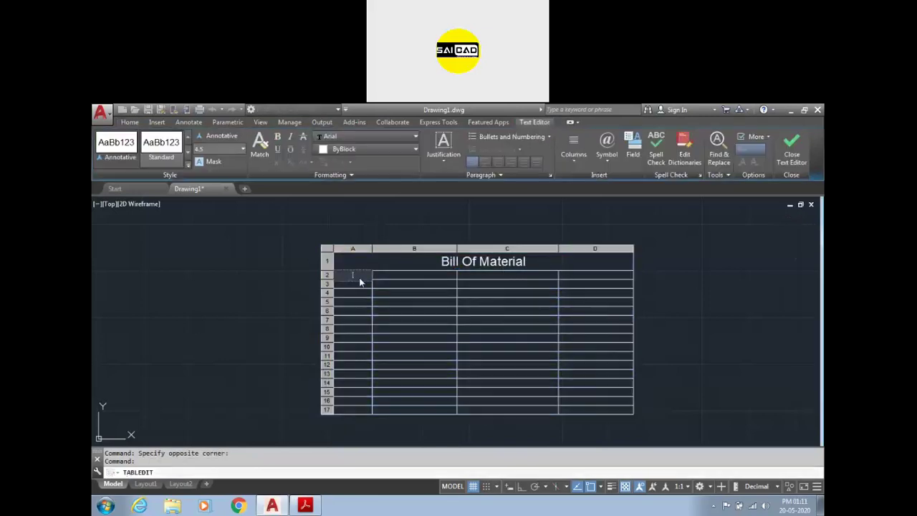
{"action": "type", "text": "1"}
{"action": "key", "text": "Return"}
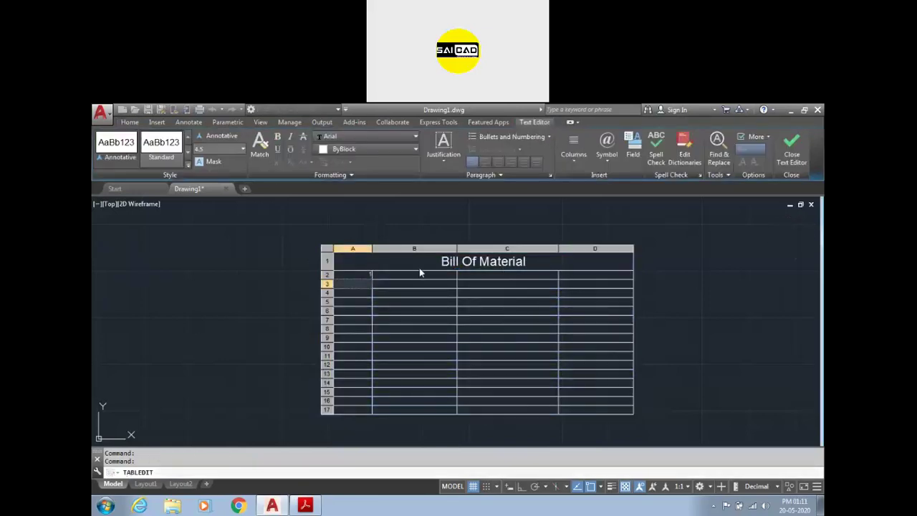
- Try to replace the number in cell A2 with a text entry starting with S
{"action": "left_click", "coordinate": [420, 271]}
{"action": "double_click", "coordinate": [348, 277]}
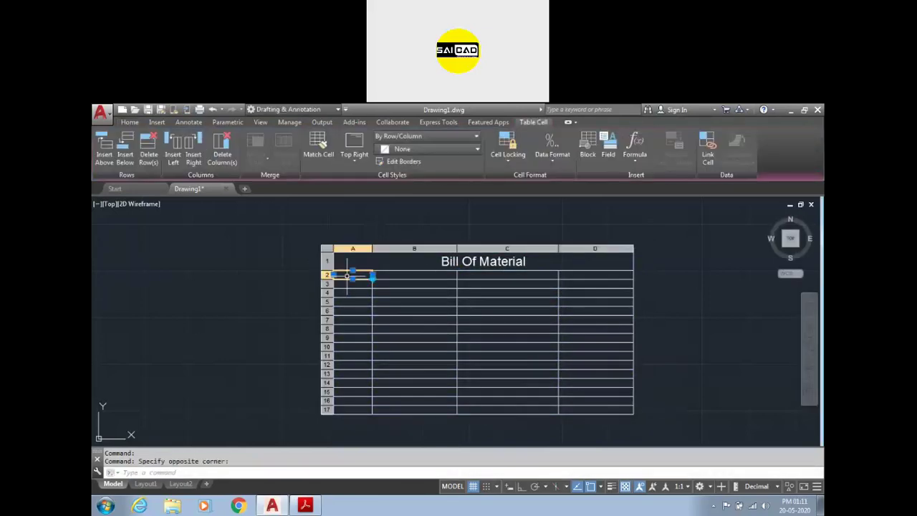
{"action": "type", "text": "S"}
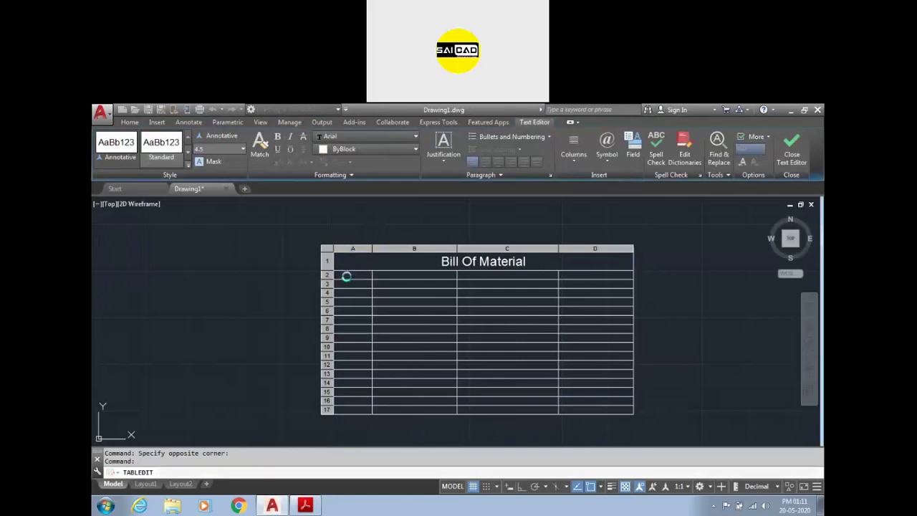
{"action": "key", "text": "Return"}
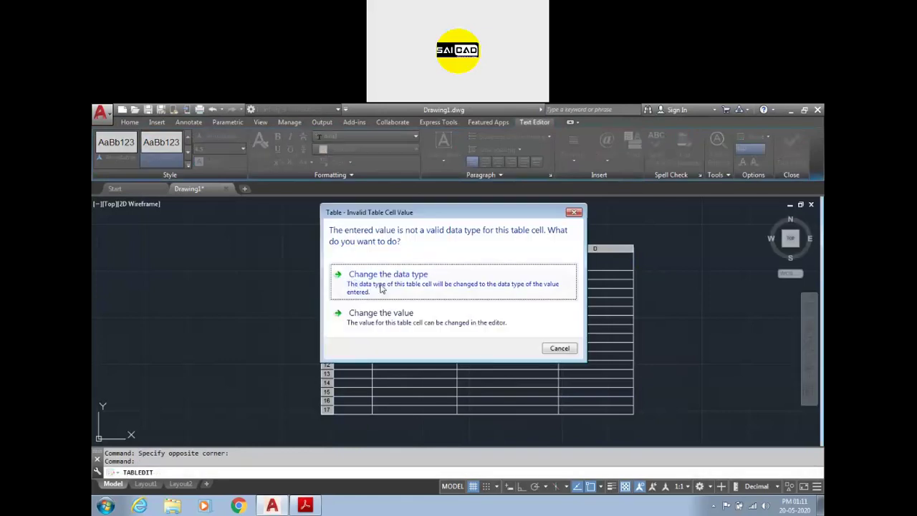
{"action": "left_click", "coordinate": [574, 213]}
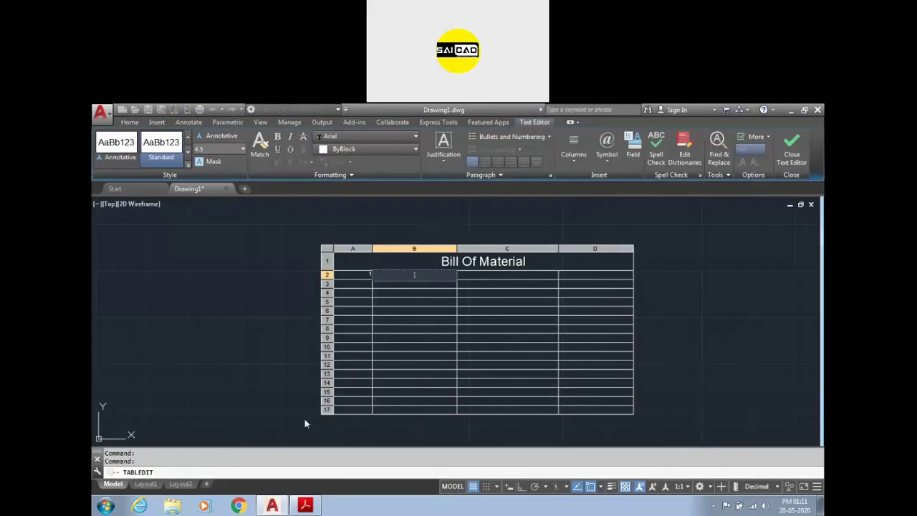
- Consult the bill of materials in the PDF assignment and enter the headings Name, Material and Qty. in cells B2 to D2
{"action": "left_click", "coordinate": [304, 506]}
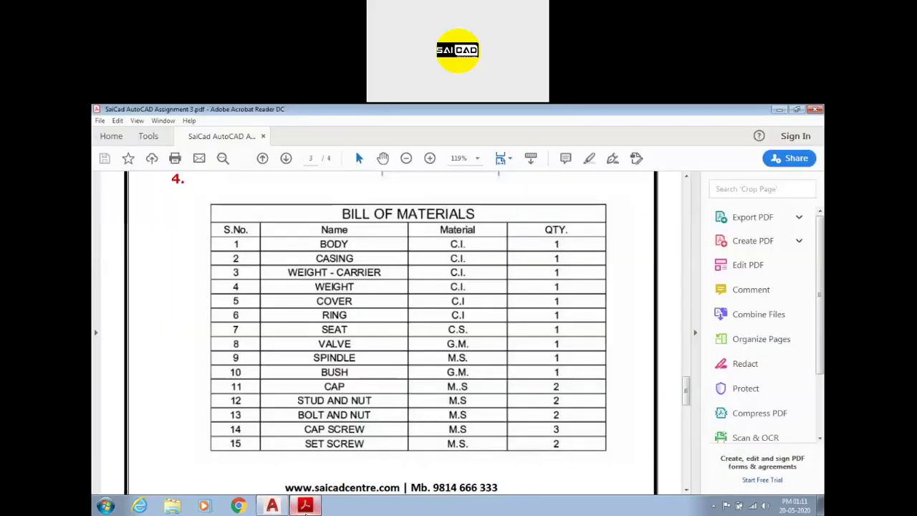
{"action": "left_click", "coordinate": [305, 506]}
{"action": "type", "text": "Name"}
{"action": "key", "text": "Tab"}
{"action": "type", "text": "Ma"}
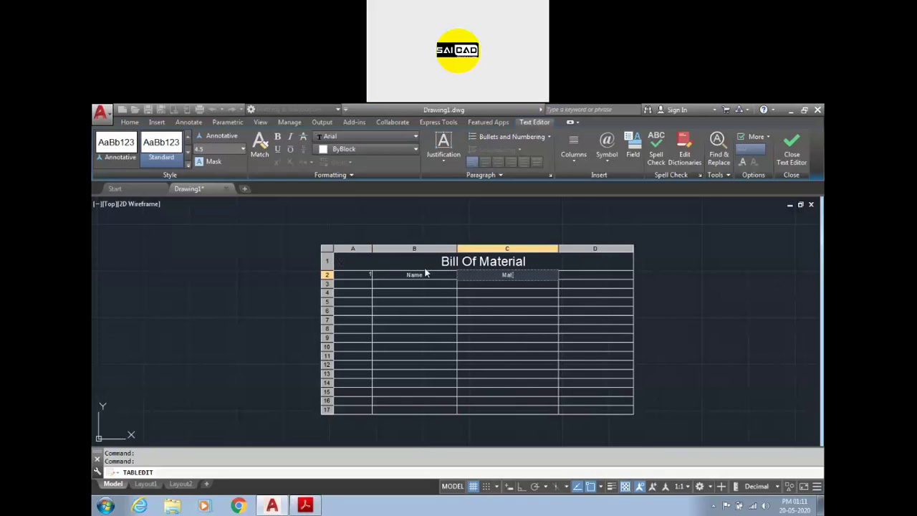
{"action": "type", "text": "terial"}
{"action": "key", "text": "Tab"}
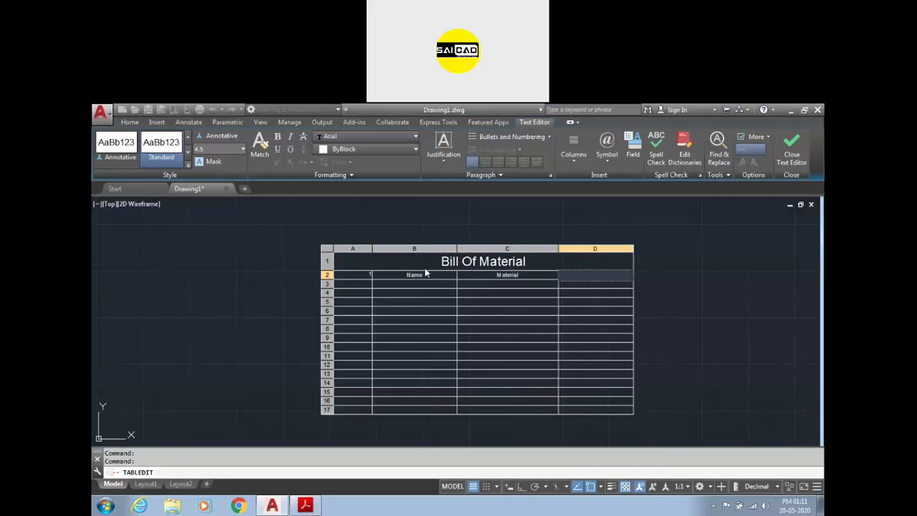
{"action": "type", "text": "Qty."}
{"action": "key", "text": "Return"}
{"action": "key", "text": "Escape"}
- Autofill the number in cell A2 down column A to row 17, and undo the fill
{"action": "left_click", "coordinate": [363, 275]}
{"action": "left_click", "coordinate": [372, 276]}
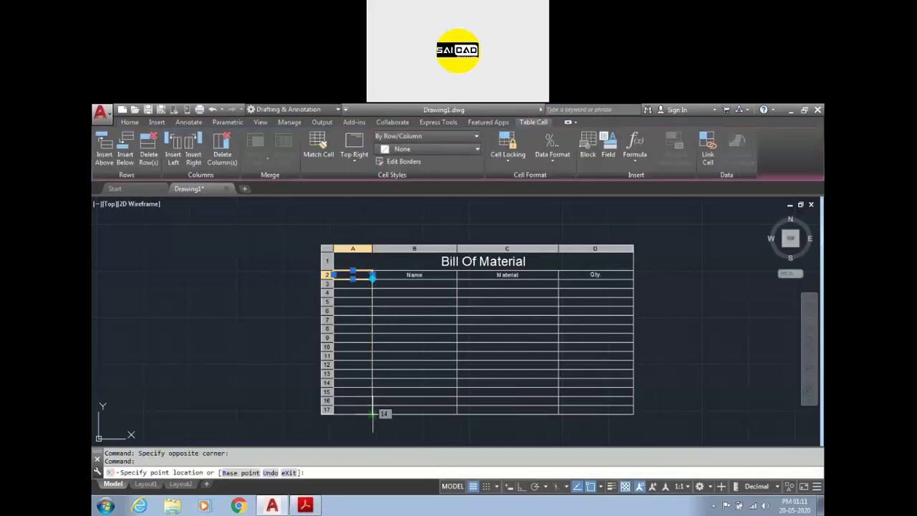
{"action": "left_click", "coordinate": [370, 414]}
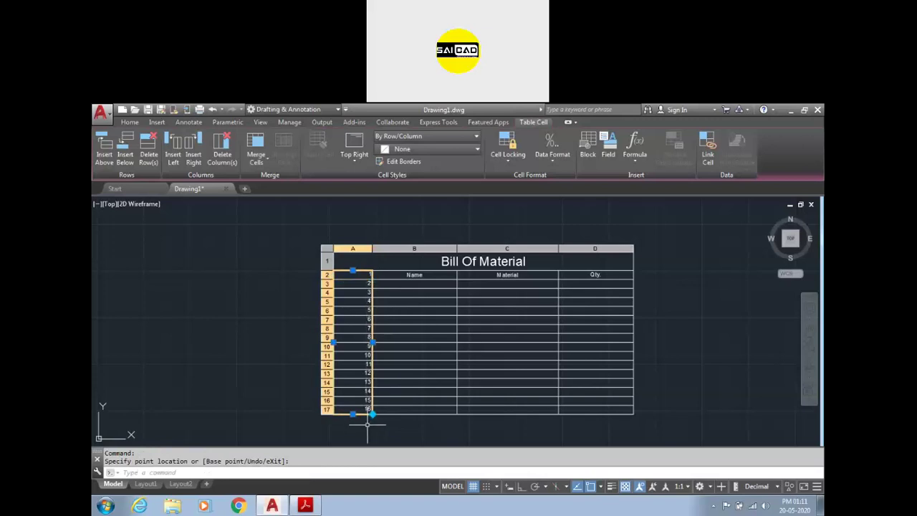
{"action": "key", "text": "ctrl+z"}
- Replace the content of cell A2 with the heading "S.No." and change the cell's data type to match the entered value
{"action": "double_click", "coordinate": [368, 277]}
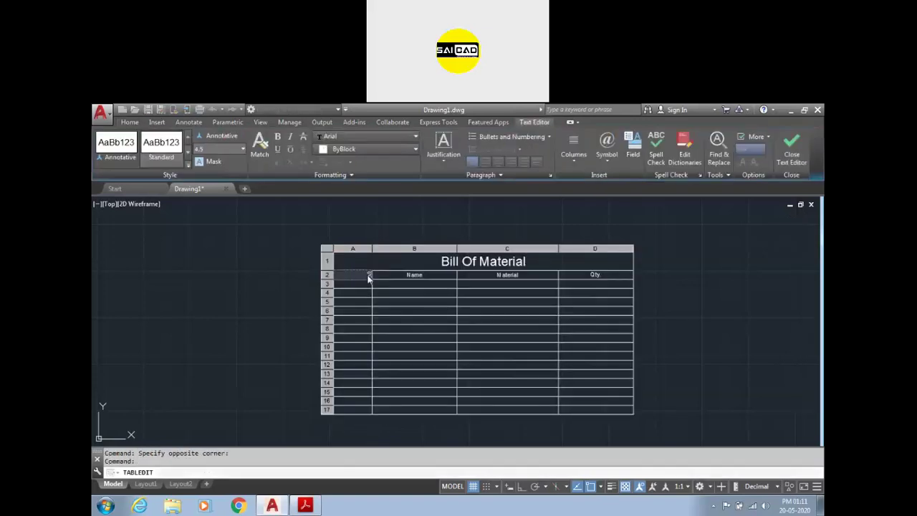
{"action": "key", "text": "Return"}
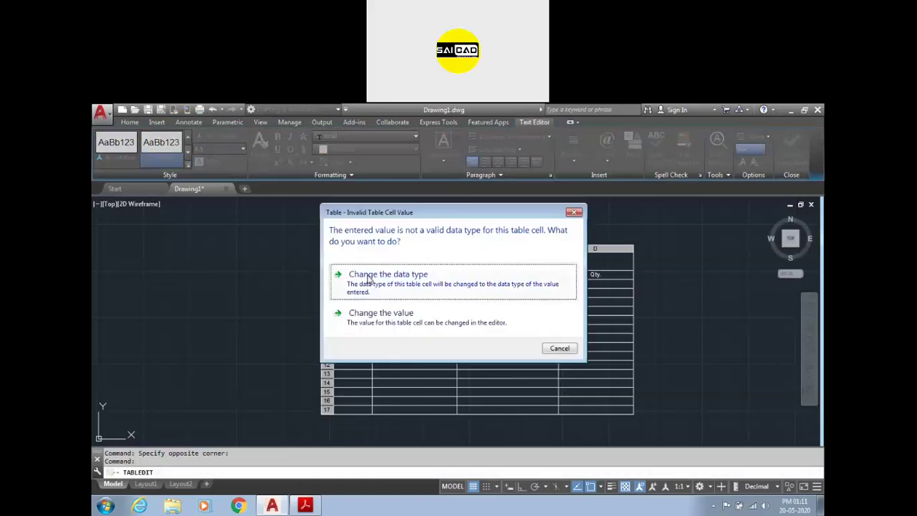
{"action": "left_click", "coordinate": [424, 289]}
{"action": "left_click", "coordinate": [363, 273]}
{"action": "left_click", "coordinate": [364, 275]}
{"action": "type", "text": "S.No."}
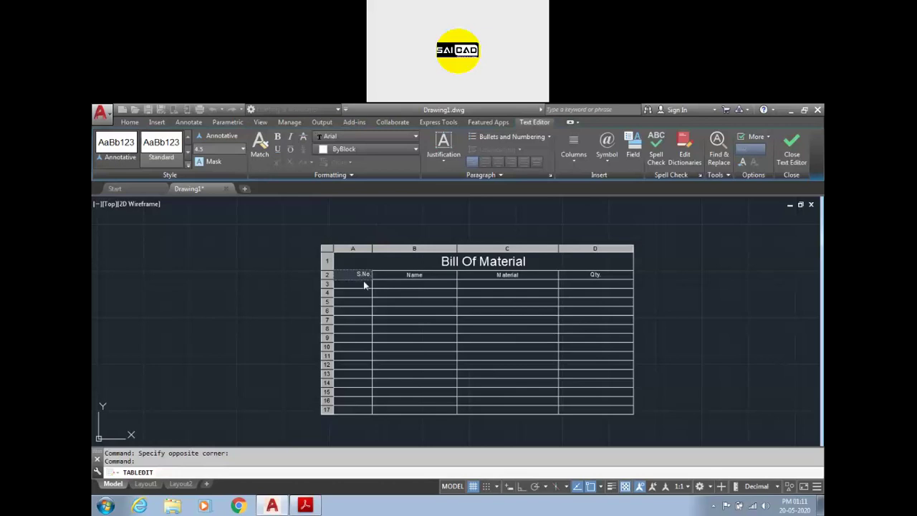
{"action": "key", "text": "Return"}
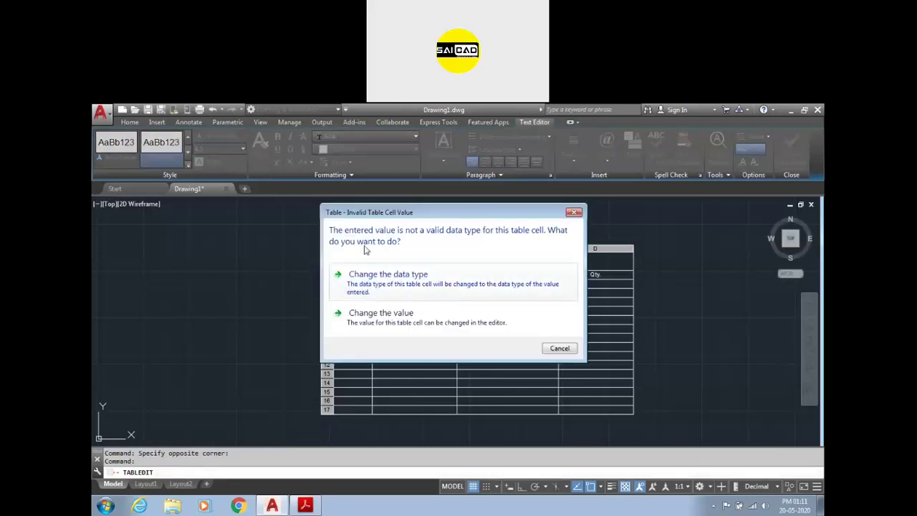
{"action": "left_click_drag", "start_coordinate": [438, 213], "coordinate": [331, 223]}
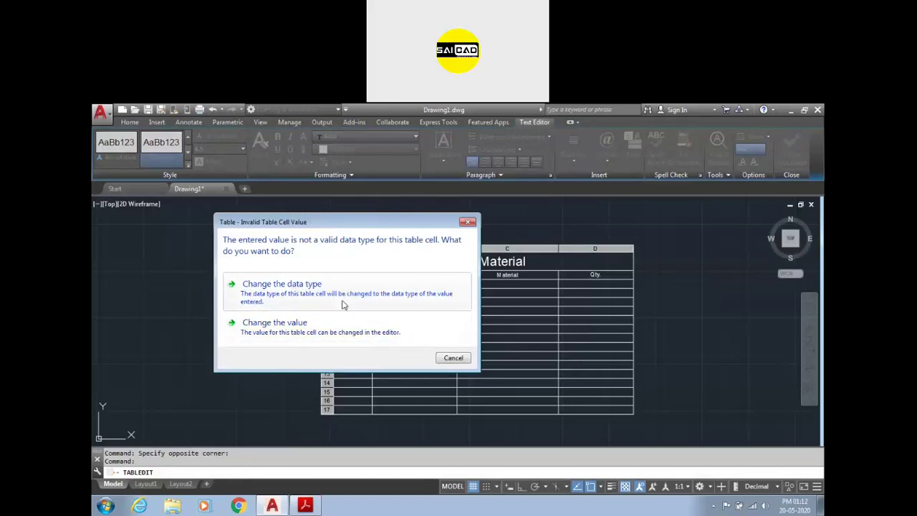
{"action": "left_click", "coordinate": [277, 296]}
- Set the data format of cells A2 through D13 to Text
{"action": "scroll", "coordinate": [359, 279], "scroll_direction": "up", "scroll_amount": 2}
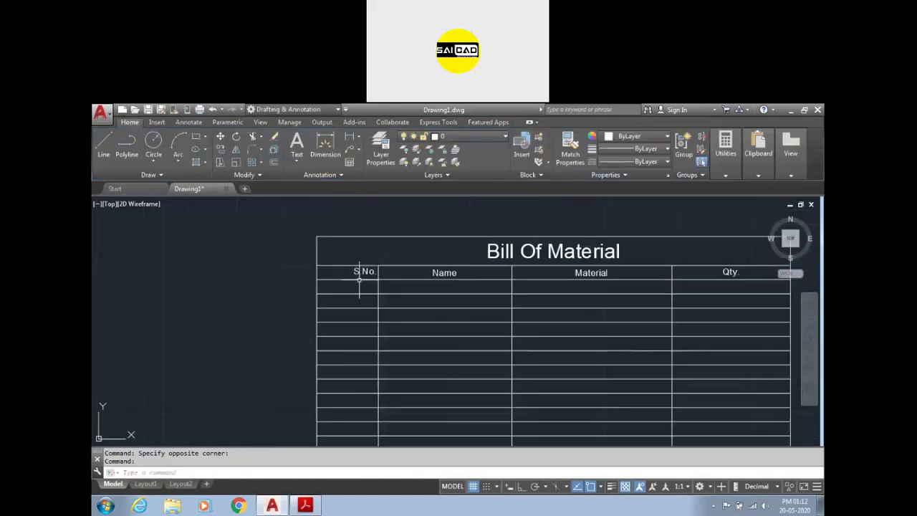
{"action": "left_click", "coordinate": [359, 280]}
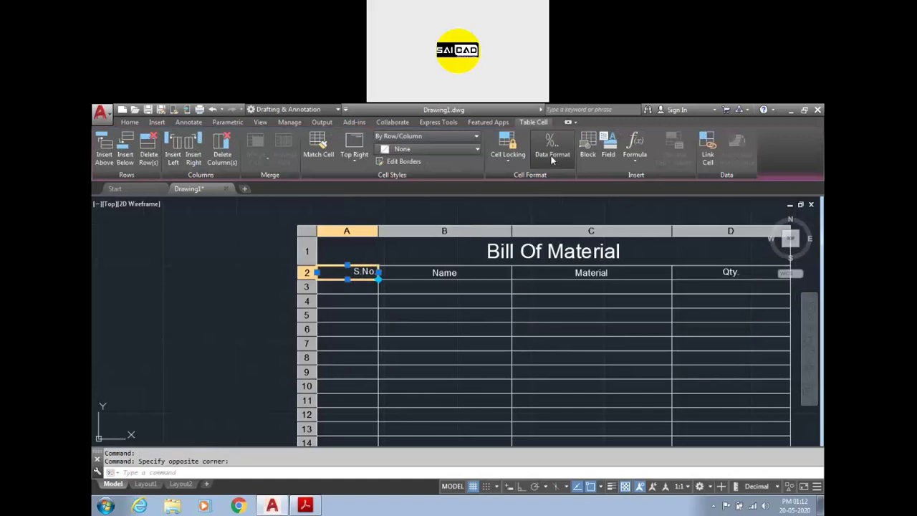
{"action": "left_click", "coordinate": [552, 156]}
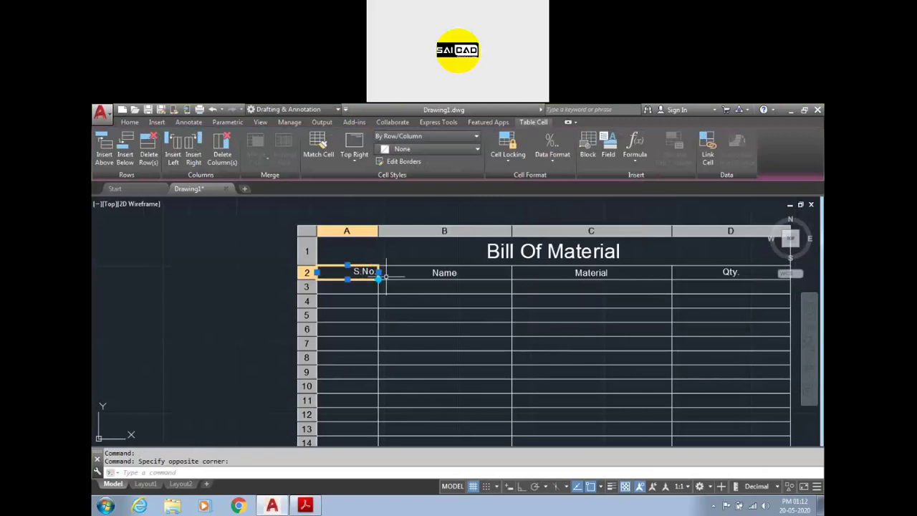
{"action": "left_click_drag", "start_coordinate": [691, 279], "coordinate": [358, 404]}
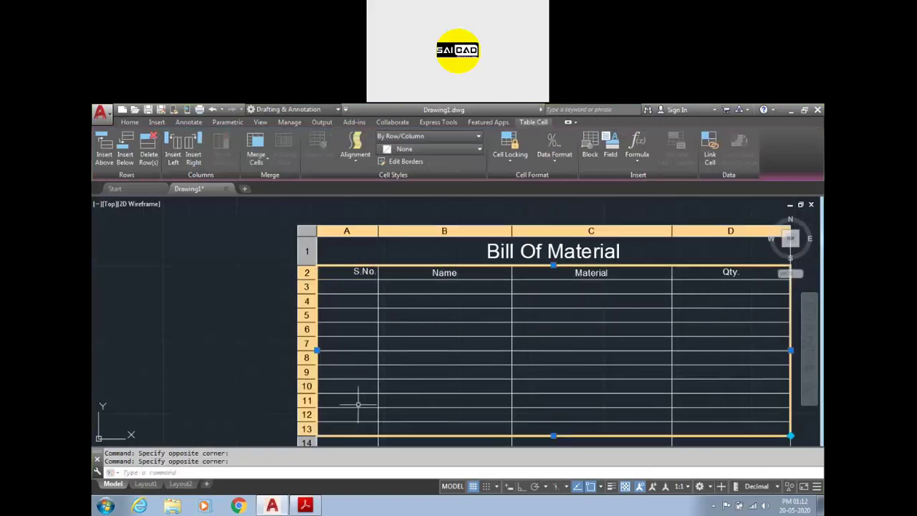
{"action": "left_click", "coordinate": [555, 149]}
{"action": "left_click", "coordinate": [564, 271]}
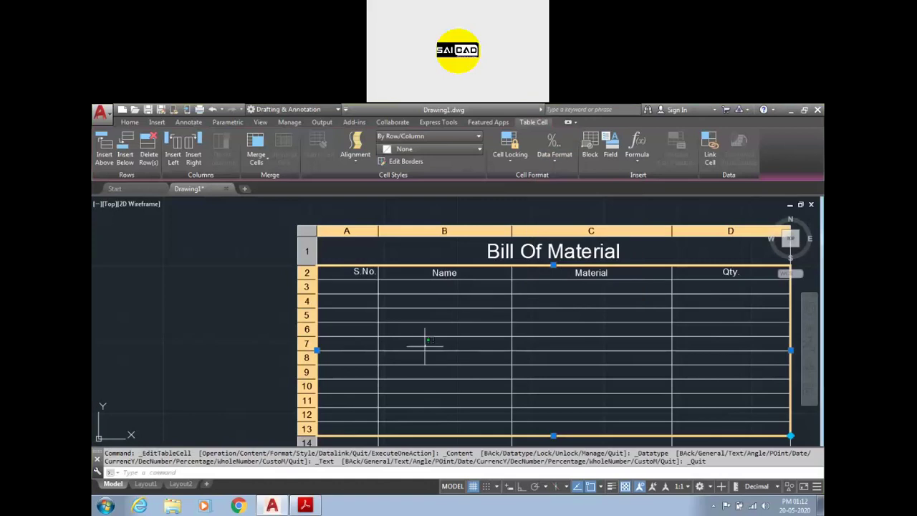
- Enter 1 as the first serial number in cell A3, below the S.No. heading
{"action": "left_click", "coordinate": [420, 341]}
{"action": "left_click", "coordinate": [351, 286]}
{"action": "type", "text": "1"}
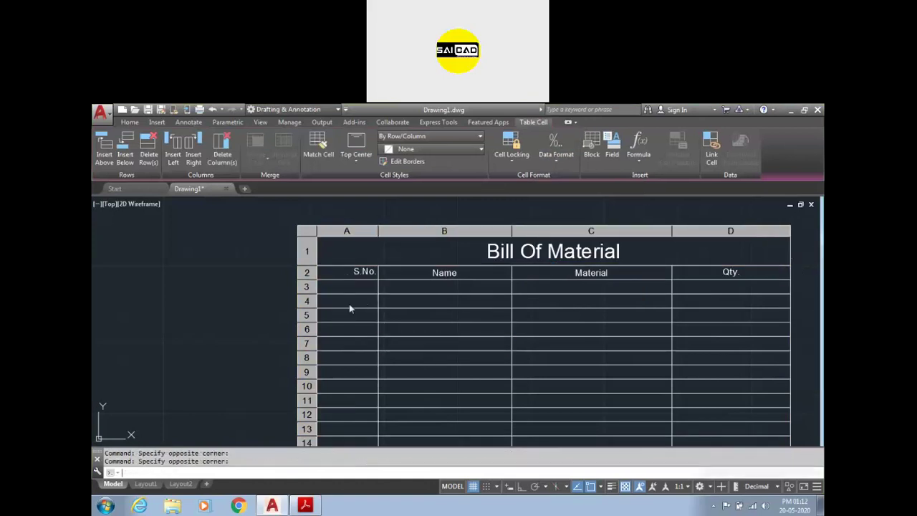
{"action": "key", "text": "Return"}
- Autofill the value of cell A3 down the S.No. column to row 17
{"action": "left_click", "coordinate": [358, 288]}
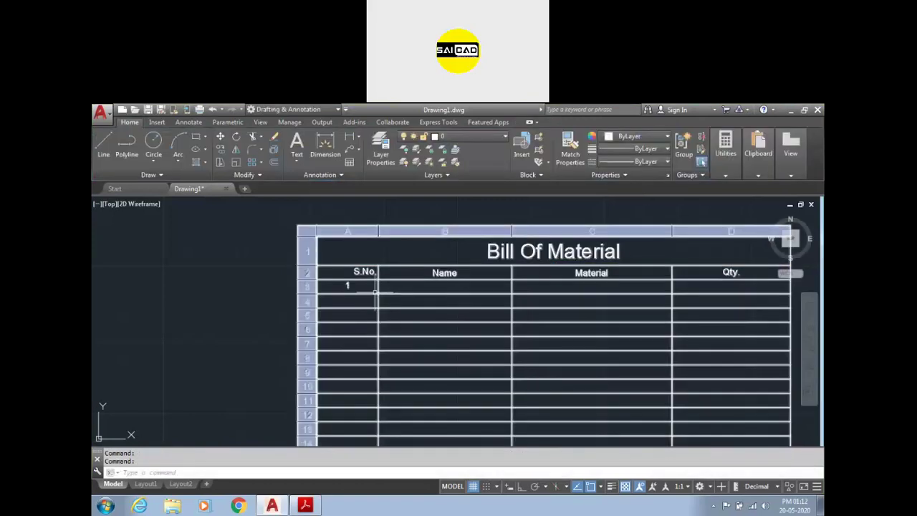
{"action": "left_click", "coordinate": [355, 287]}
{"action": "left_click", "coordinate": [378, 293]}
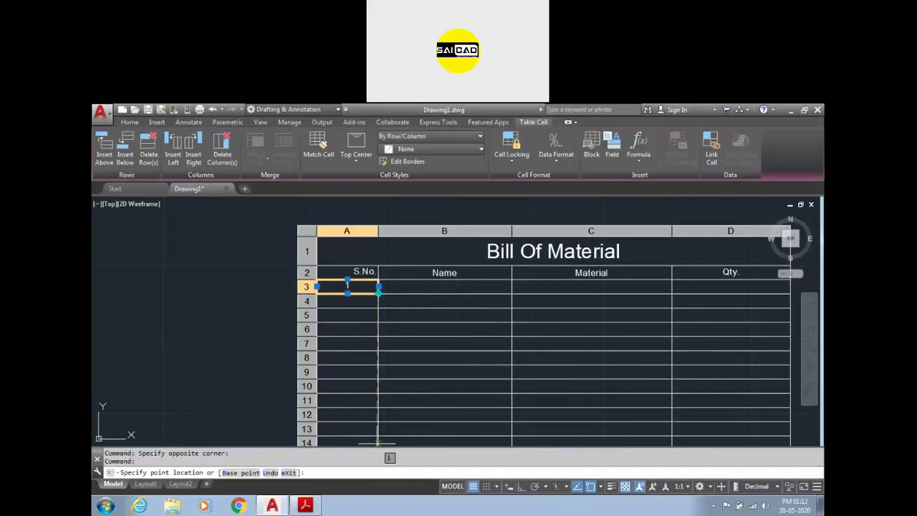
{"action": "scroll", "coordinate": [379, 379], "scroll_direction": "down", "scroll_amount": 4}
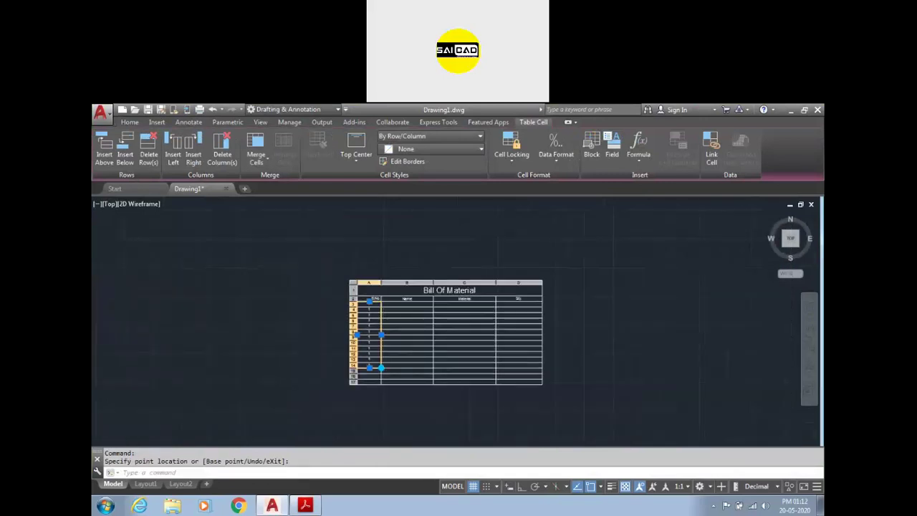
{"action": "scroll", "coordinate": [366, 373], "scroll_direction": "up", "scroll_amount": 4}
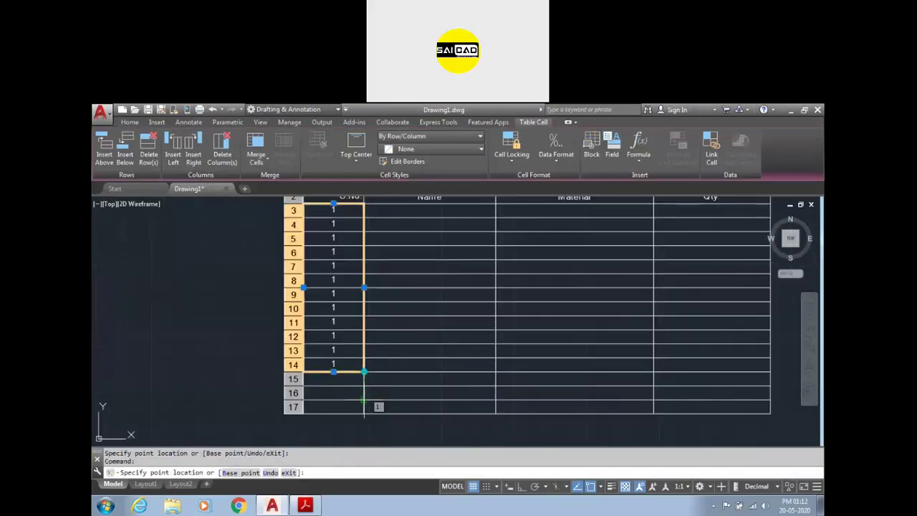
{"action": "left_click", "coordinate": [374, 418]}
{"action": "left_click", "coordinate": [364, 414]}
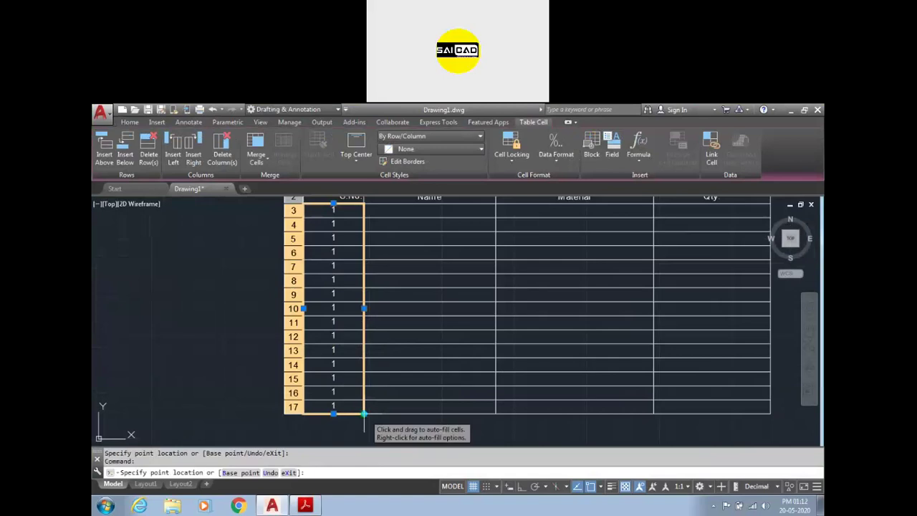
{"action": "scroll", "coordinate": [364, 415], "scroll_direction": "down", "scroll_amount": 4}
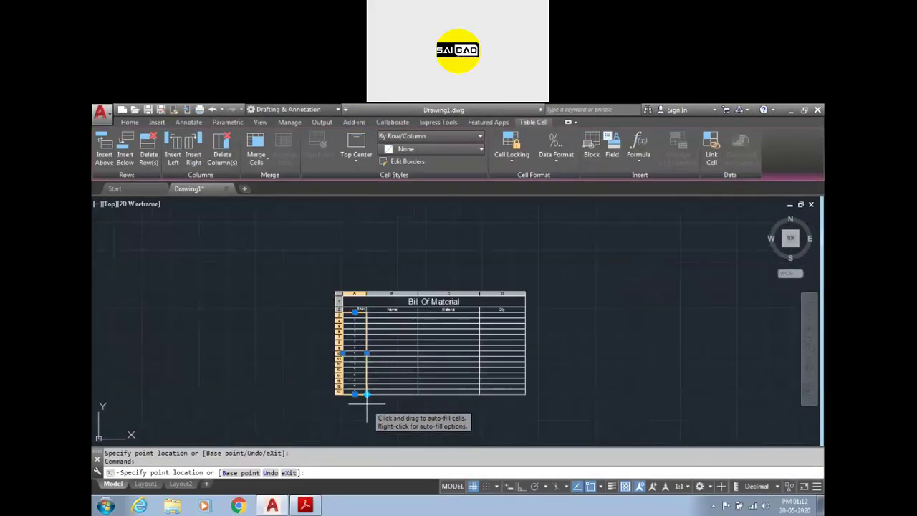
{"action": "key", "text": "Escape"}
{"action": "key", "text": "Escape"}
{"action": "scroll", "coordinate": [373, 288], "scroll_direction": "up", "scroll_amount": 3}
{"action": "scroll", "coordinate": [349, 268], "scroll_direction": "down", "scroll_amount": 2}
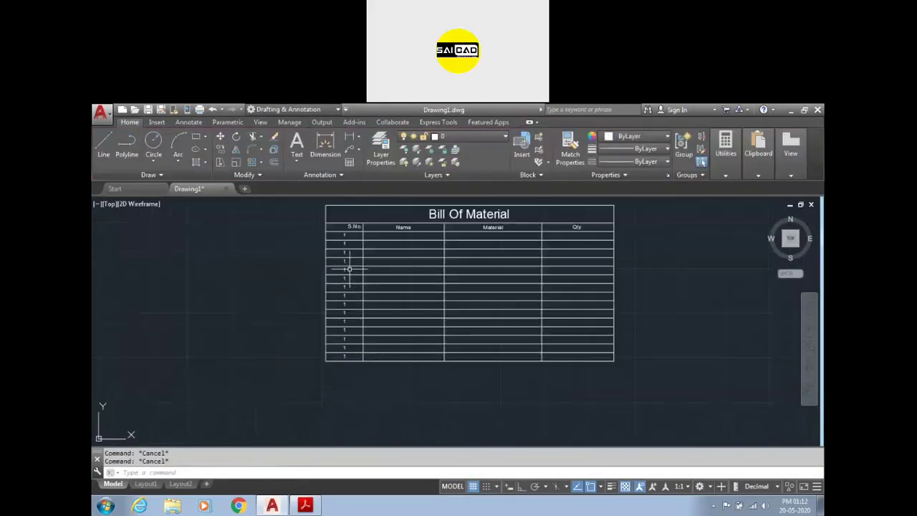
- Set the data format of cell A3 to Whole Number and autofill the serial numbers from it down to row 17
{"action": "scroll", "coordinate": [347, 237], "scroll_direction": "up", "scroll_amount": 2}
{"action": "left_click", "coordinate": [347, 237]}
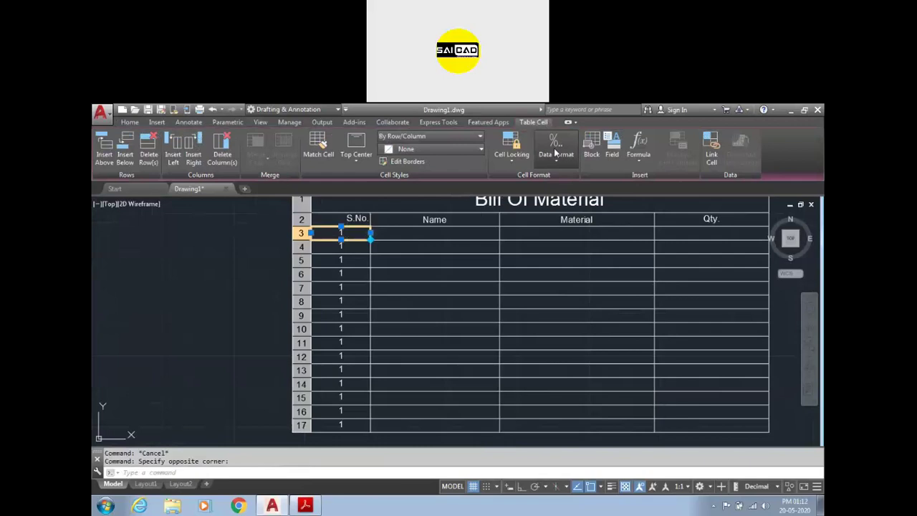
{"action": "left_click", "coordinate": [556, 147]}
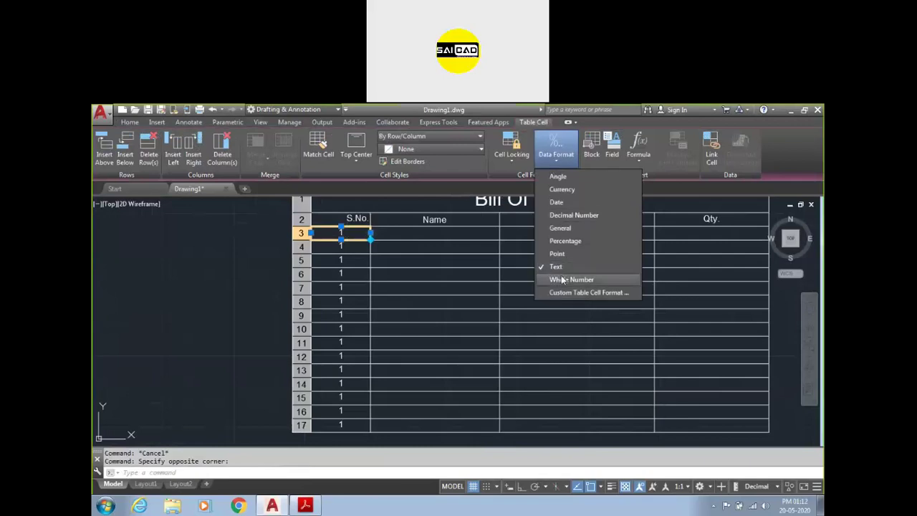
{"action": "left_click", "coordinate": [562, 281]}
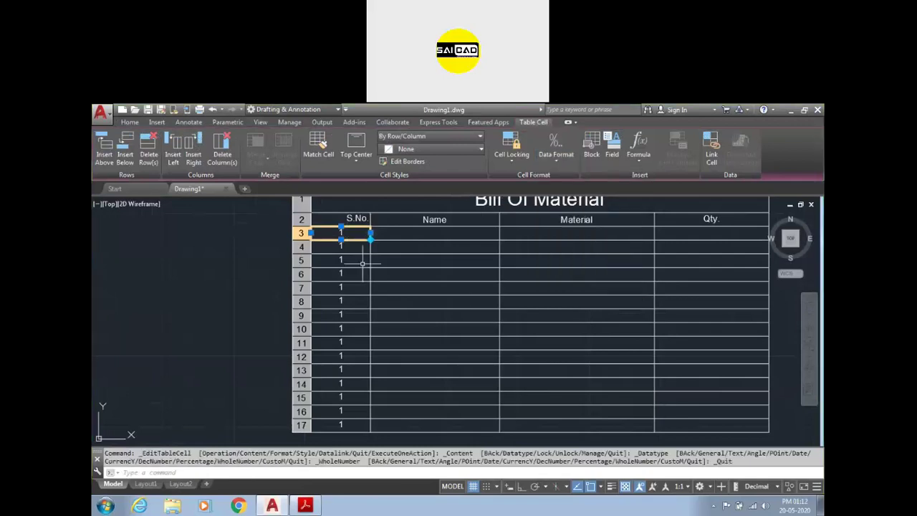
{"action": "left_click", "coordinate": [370, 240]}
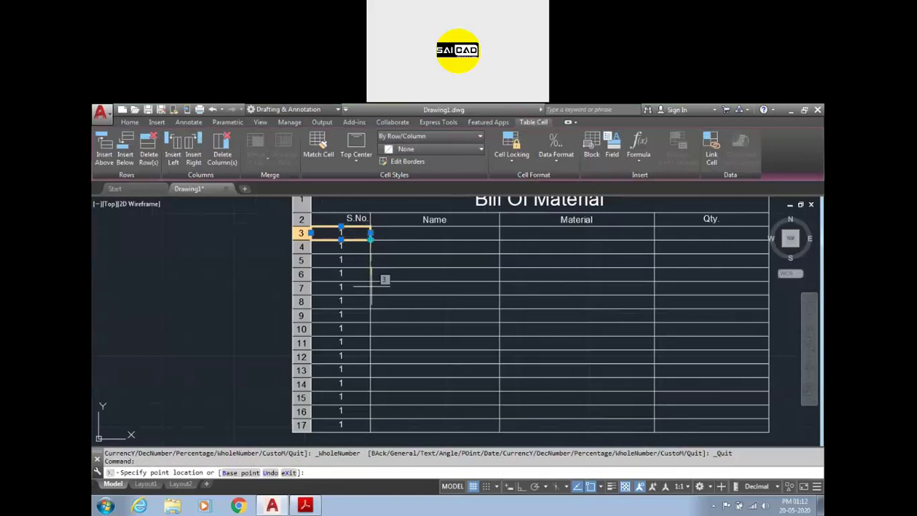
{"action": "left_click", "coordinate": [371, 430]}
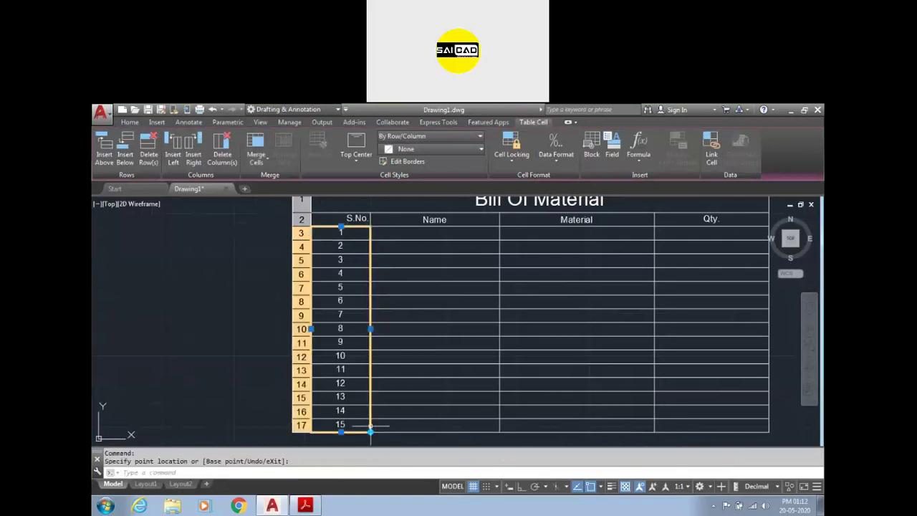
{"action": "key", "text": "Escape"}
{"action": "key", "text": "Escape"}
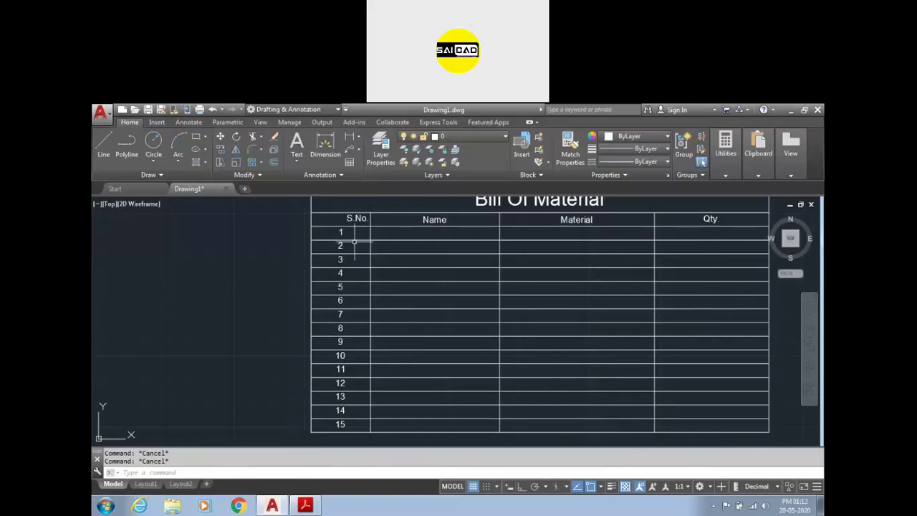
{"action": "left_click", "coordinate": [354, 236]}
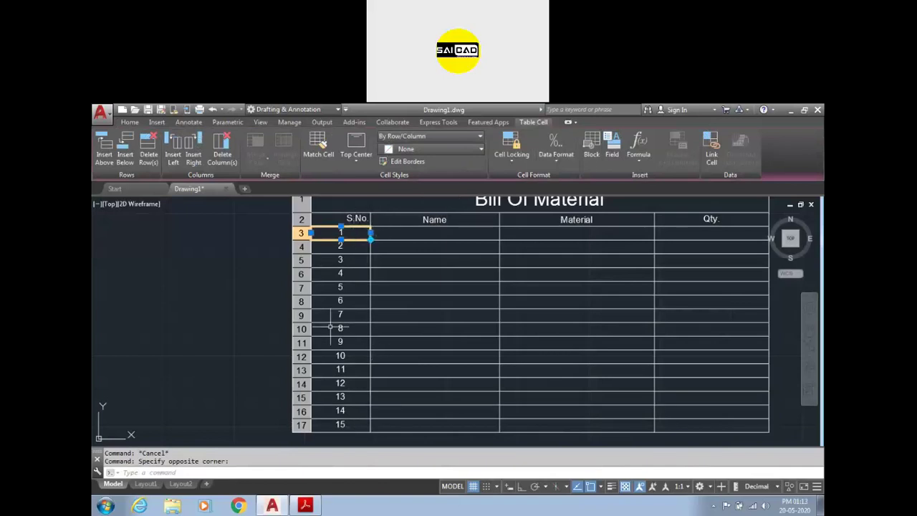
{"action": "left_click", "coordinate": [429, 233]}
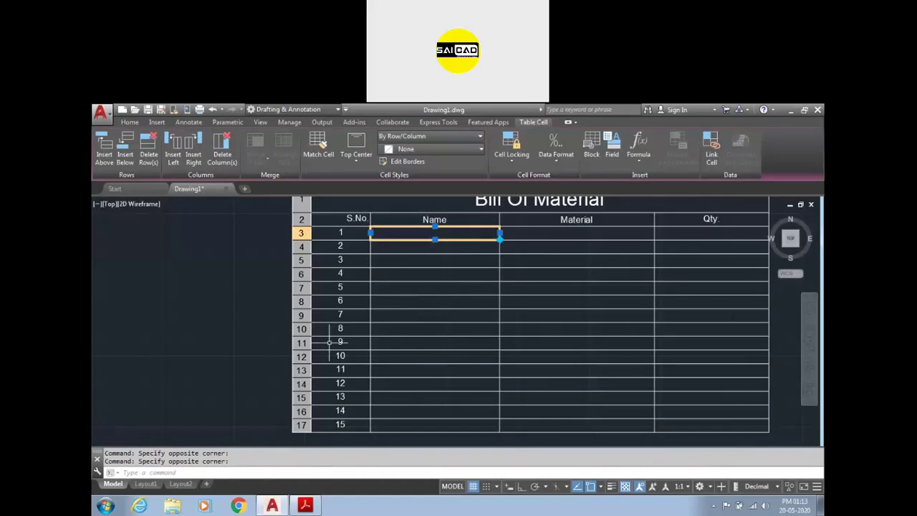
{"action": "scroll", "coordinate": [331, 341], "scroll_direction": "down", "scroll_amount": 3}
{"action": "left_click", "coordinate": [578, 330]}
{"action": "left_click", "coordinate": [509, 209]}
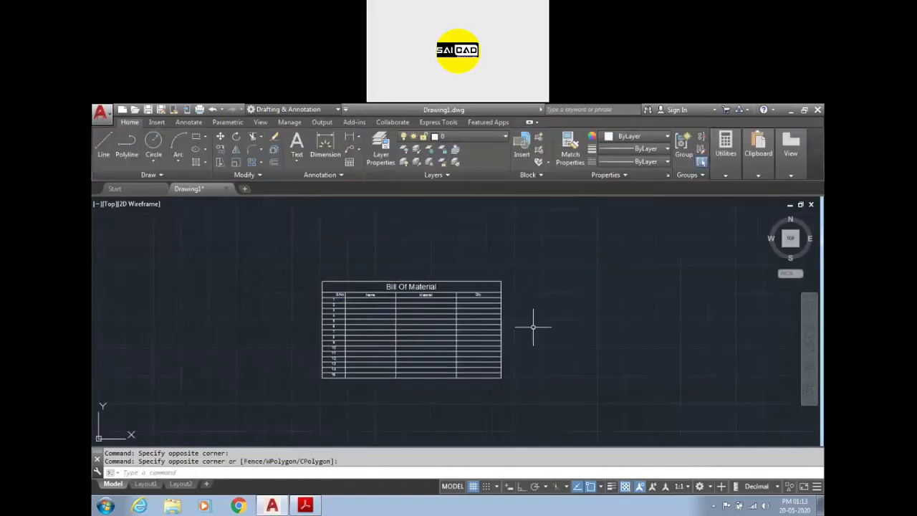
{"action": "scroll", "coordinate": [385, 359], "scroll_direction": "down", "scroll_amount": 3}
{"action": "scroll", "coordinate": [276, 366], "scroll_direction": "up", "scroll_amount": 1}
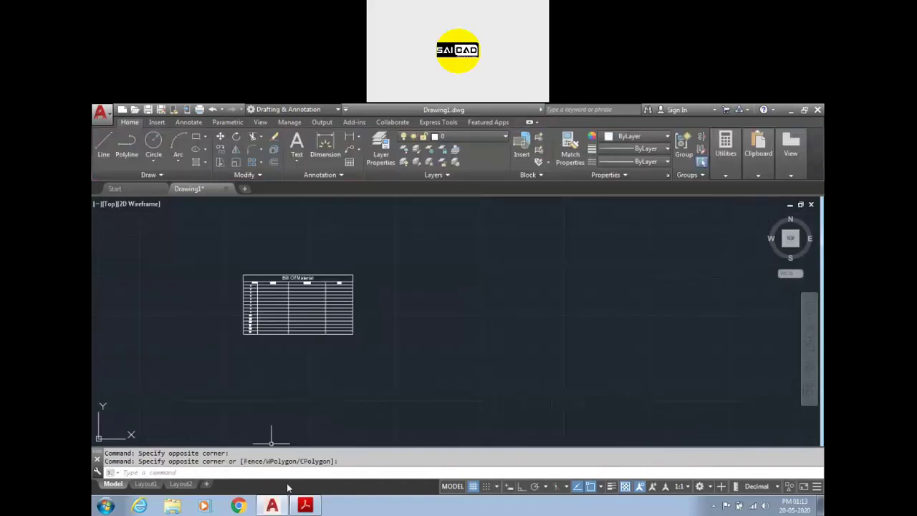
- Switch to the PDF assignment and examine the dimensions of the wheel in drawing 5 on page 4
{"action": "left_click", "coordinate": [305, 506]}
{"action": "scroll", "coordinate": [360, 305], "scroll_direction": "down", "scroll_amount": 6}
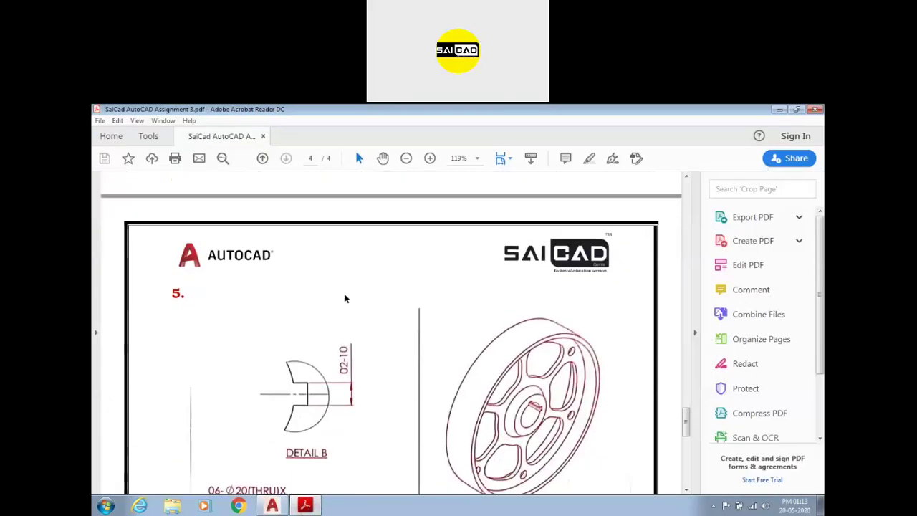
{"action": "scroll", "coordinate": [344, 296], "scroll_direction": "down", "scroll_amount": 5}
{"action": "scroll", "coordinate": [395, 291], "scroll_direction": "up", "scroll_amount": 2}
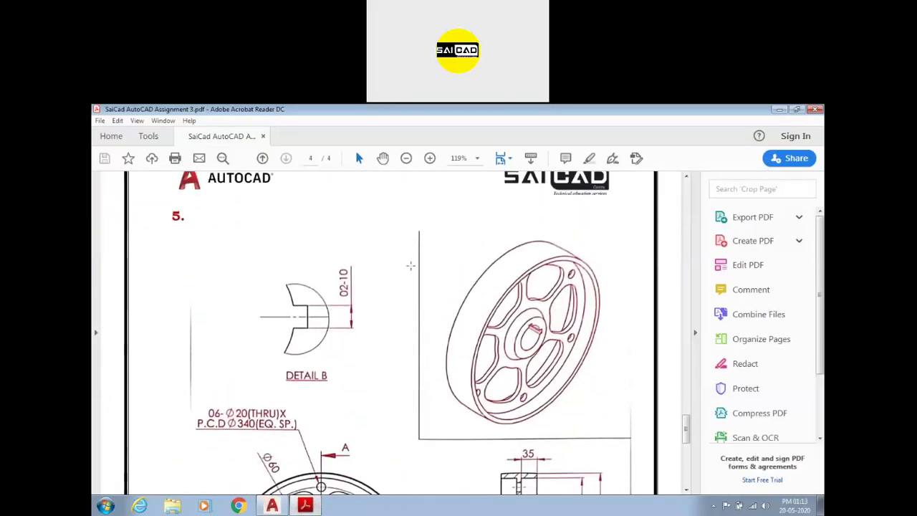
{"action": "scroll", "coordinate": [399, 267], "scroll_direction": "down", "scroll_amount": 2, "text": "ctrl"}
{"action": "scroll", "coordinate": [393, 274], "scroll_direction": "down", "scroll_amount": 1}
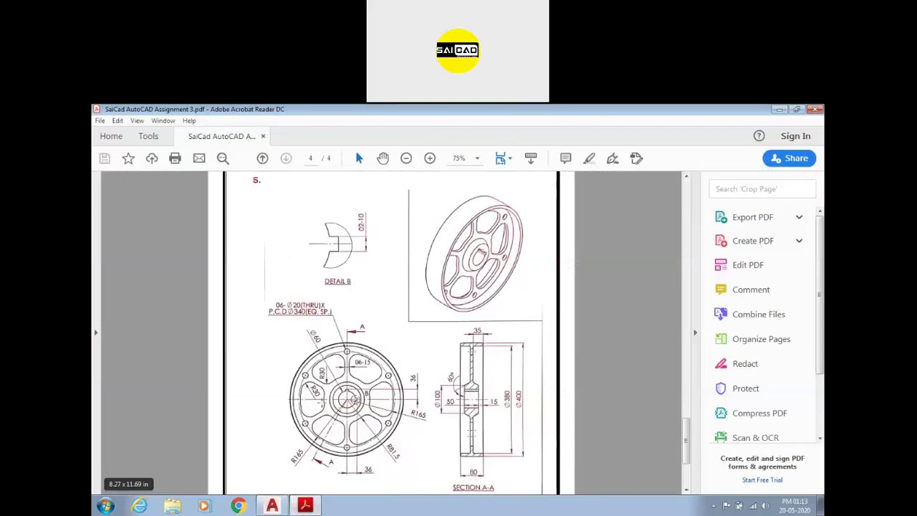
{"action": "scroll", "coordinate": [410, 390], "scroll_direction": "down", "scroll_amount": 2}
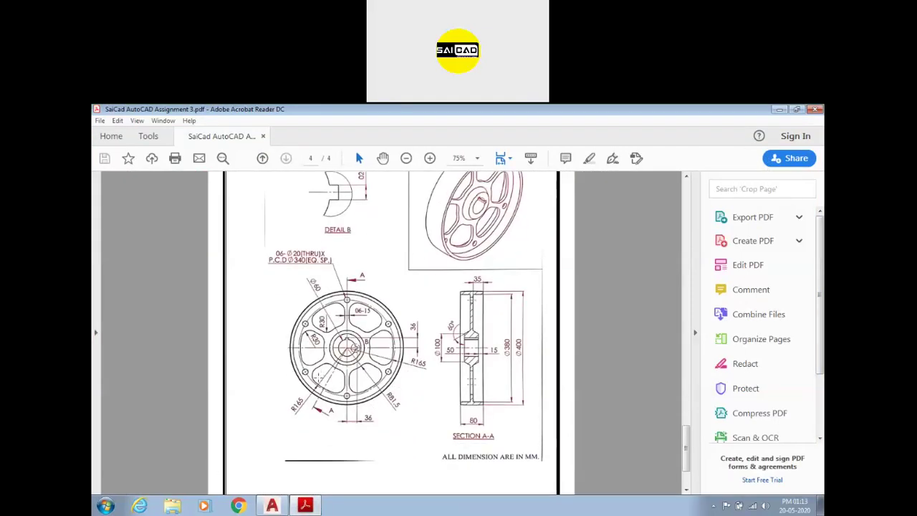
{"action": "scroll", "coordinate": [322, 378], "scroll_direction": "up", "scroll_amount": 2, "text": "ctrl"}
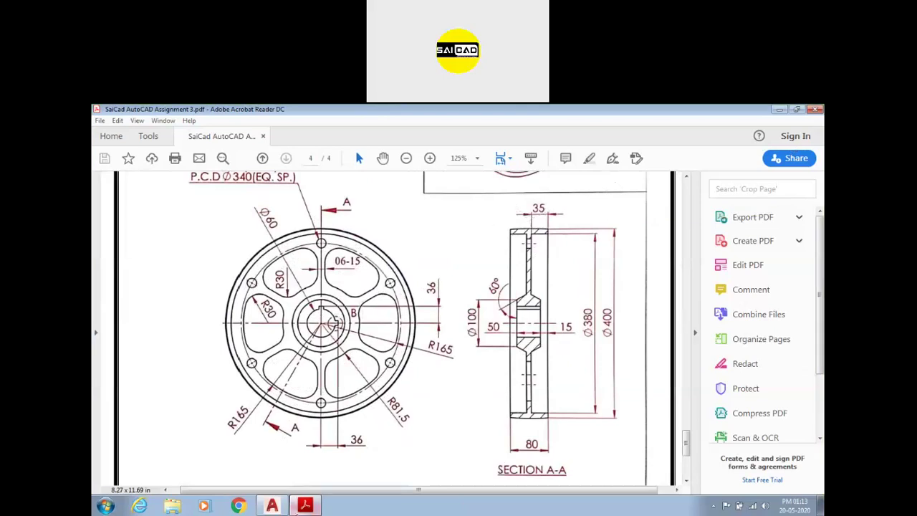
- Return to AutoCAD and start a table from a data link, creating a new Excel data link named "asdasd"
{"action": "left_click", "coordinate": [273, 506]}
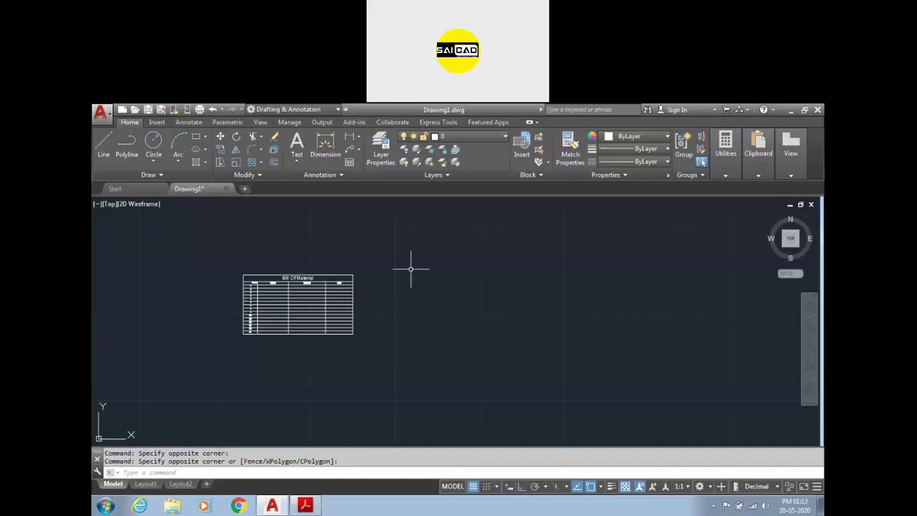
{"action": "left_click", "coordinate": [351, 163]}
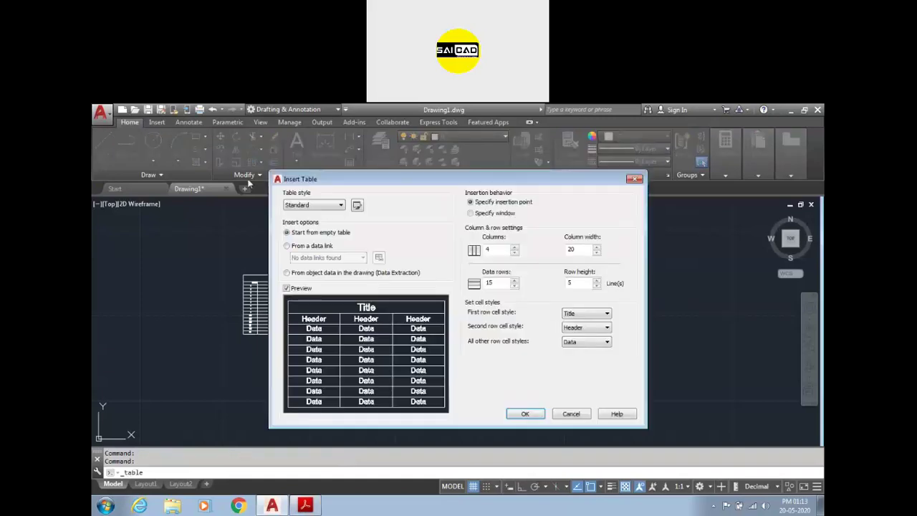
{"action": "left_click", "coordinate": [315, 248]}
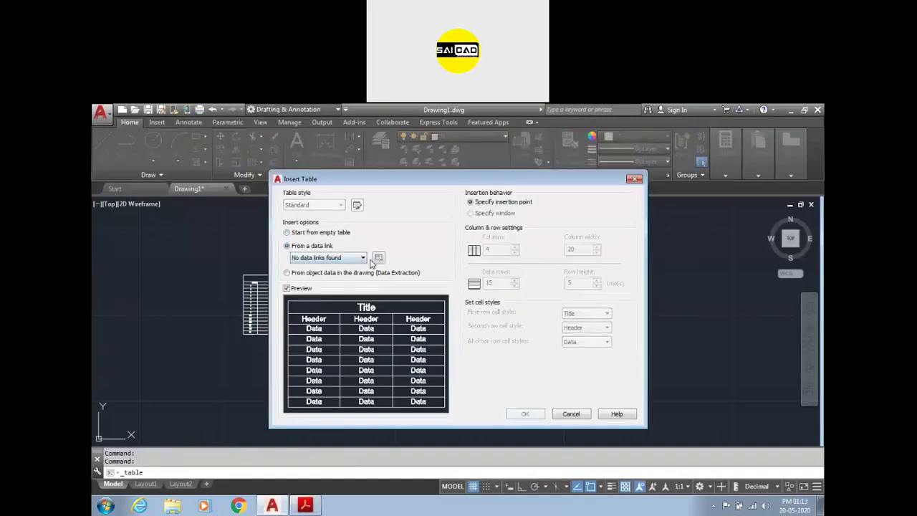
{"action": "left_click", "coordinate": [377, 257]}
{"action": "left_click", "coordinate": [425, 235]}
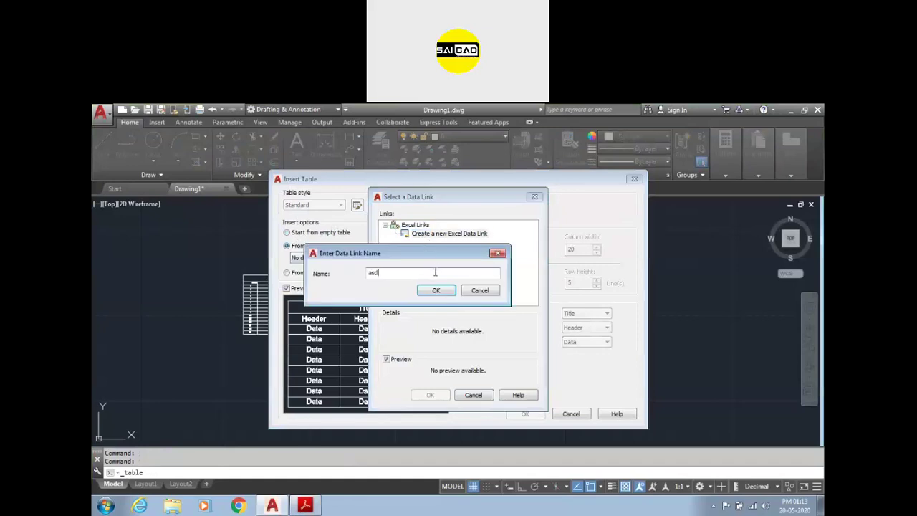
{"action": "left_click", "coordinate": [436, 291]}
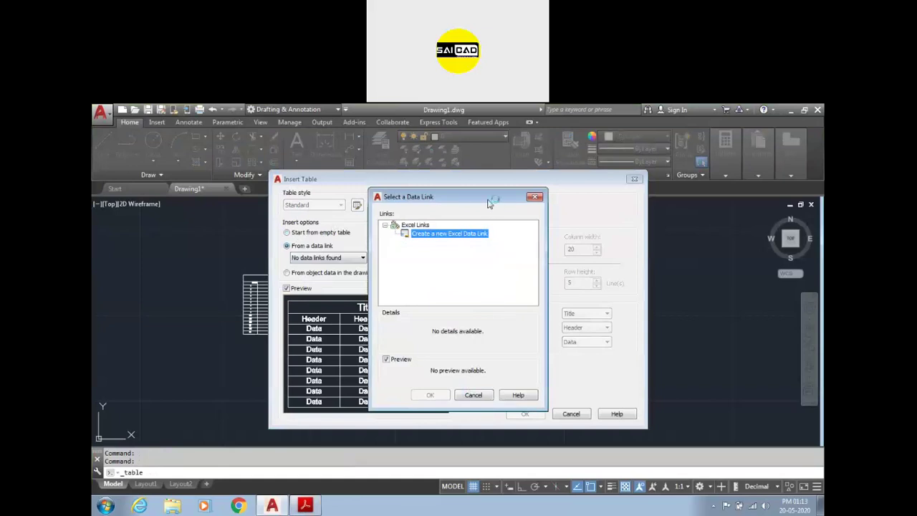
- Choose an Excel file from the Desktop for the new data link and insert the linked table beside the Bill Of Material table
{"action": "left_click", "coordinate": [393, 192]}
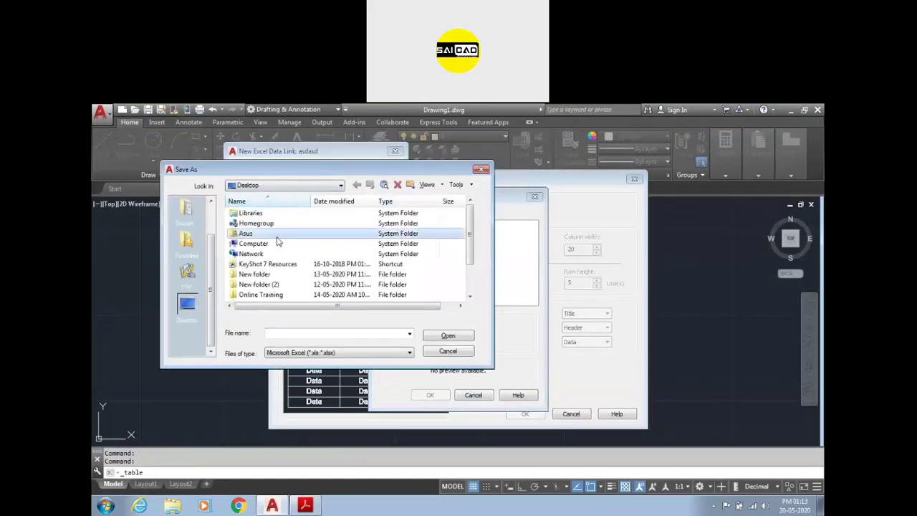
{"action": "scroll", "coordinate": [277, 242], "scroll_direction": "down", "scroll_amount": 2}
{"action": "left_click", "coordinate": [248, 285]}
{"action": "double_click", "coordinate": [247, 289]}
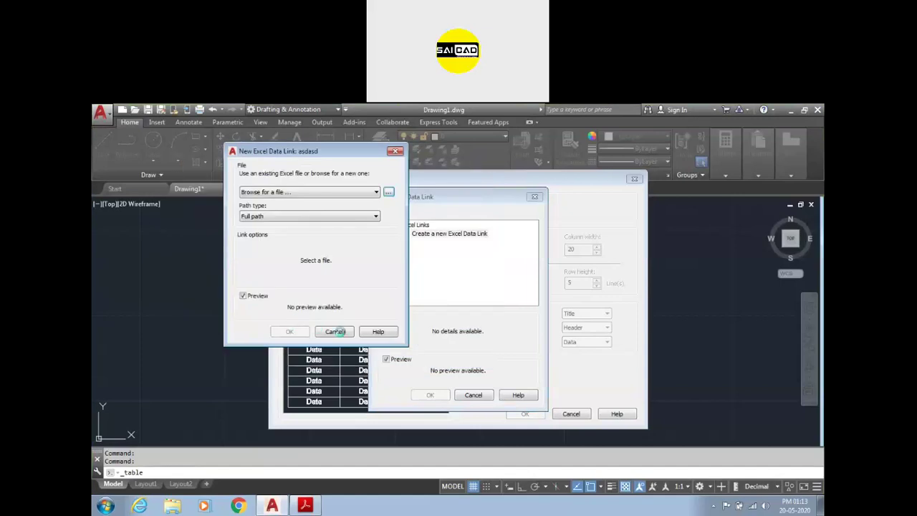
{"action": "left_click", "coordinate": [275, 477]}
{"action": "left_click", "coordinate": [430, 494]}
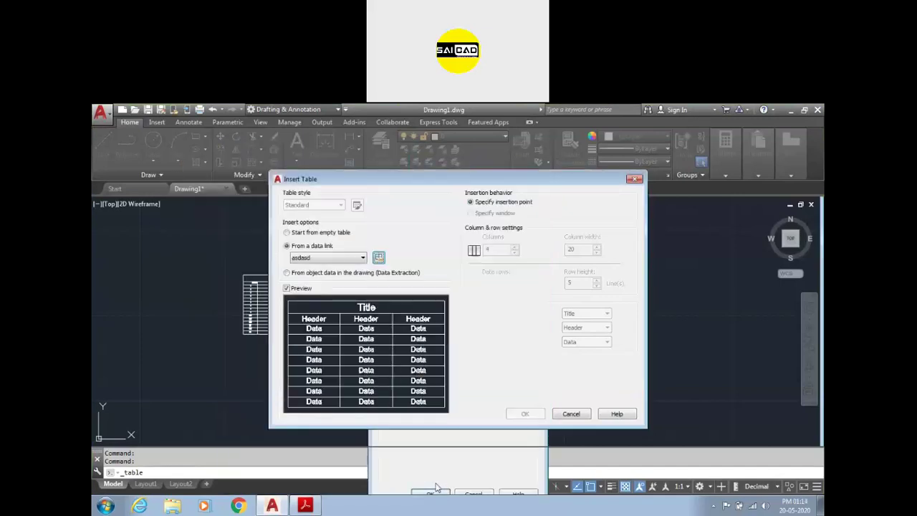
{"action": "left_click", "coordinate": [524, 415]}
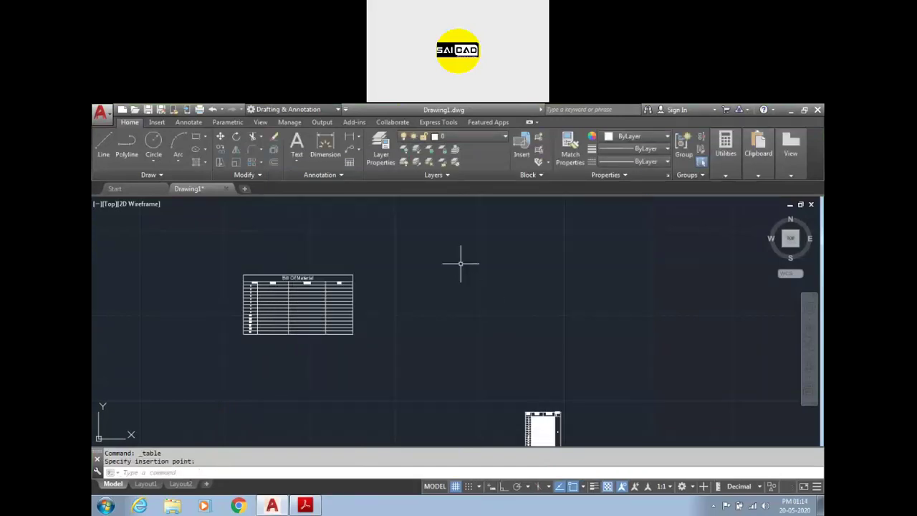
- Examine the inserted Excel table from its column headings down to its last row
{"action": "scroll", "coordinate": [542, 330], "scroll_direction": "down", "scroll_amount": 4}
{"action": "scroll", "coordinate": [542, 331], "scroll_direction": "up", "scroll_amount": 12}
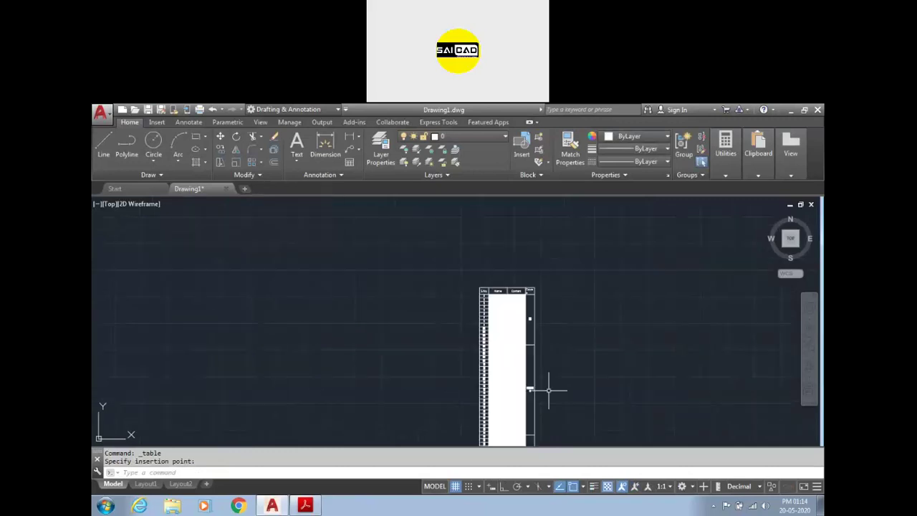
{"action": "left_click", "coordinate": [521, 280]}
{"action": "scroll", "coordinate": [445, 402], "scroll_direction": "down", "scroll_amount": 6}
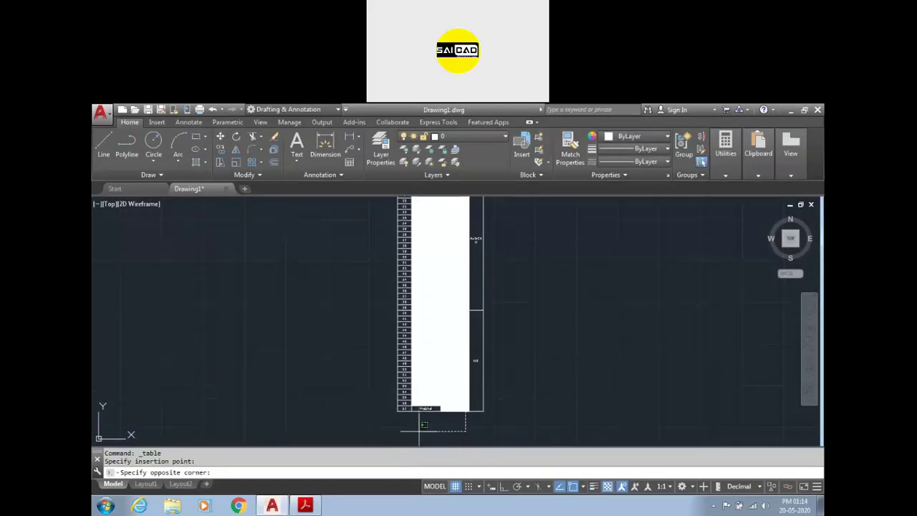
{"action": "left_click_drag", "start_coordinate": [418, 407], "coordinate": [418, 407]}
{"action": "scroll", "coordinate": [427, 427], "scroll_direction": "up", "scroll_amount": 6}
{"action": "scroll", "coordinate": [425, 410], "scroll_direction": "down", "scroll_amount": 10}
{"action": "left_click", "coordinate": [472, 150]}
{"action": "left_click", "coordinate": [415, 163]}
{"action": "scroll", "coordinate": [452, 254], "scroll_direction": "up", "scroll_amount": 6}
{"action": "key", "text": "Escape"}
{"action": "scroll", "coordinate": [452, 254], "scroll_direction": "down", "scroll_amount": 2}
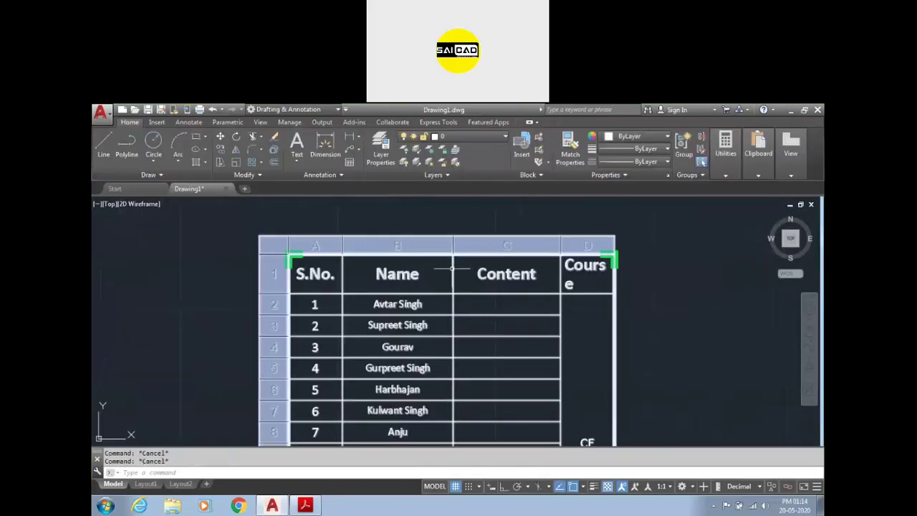
- Select all columns A to D of the linked table and set their cell locking to Unlocked
{"action": "left_click", "coordinate": [399, 307]}
{"action": "scroll", "coordinate": [407, 315], "scroll_direction": "up", "scroll_amount": 4}
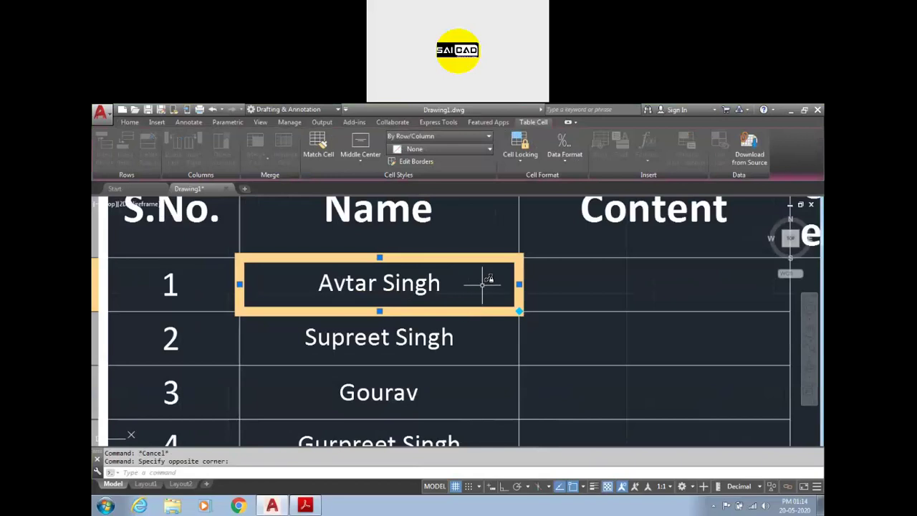
{"action": "scroll", "coordinate": [511, 285], "scroll_direction": "down", "scroll_amount": 4}
{"action": "scroll", "coordinate": [511, 287], "scroll_direction": "down", "scroll_amount": 4}
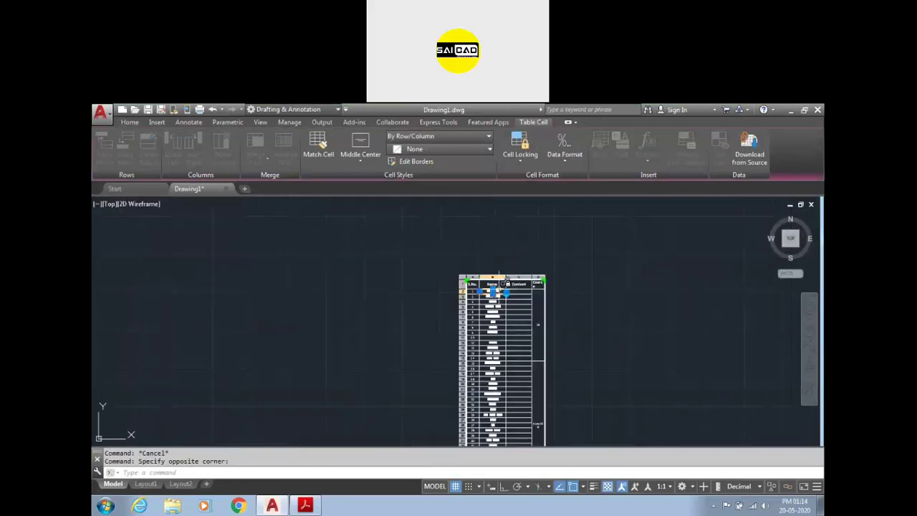
{"action": "scroll", "coordinate": [531, 304], "scroll_direction": "up", "scroll_amount": 6}
{"action": "scroll", "coordinate": [467, 285], "scroll_direction": "down", "scroll_amount": 2}
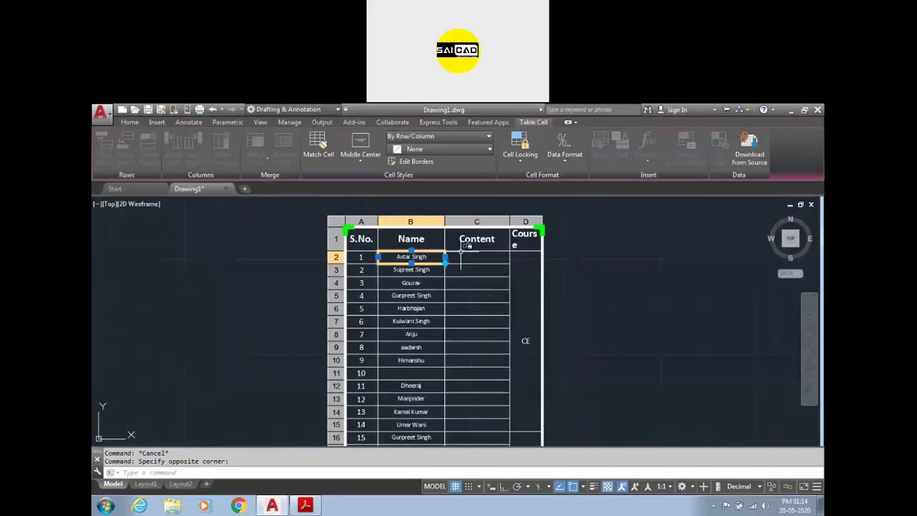
{"action": "left_click", "coordinate": [434, 222]}
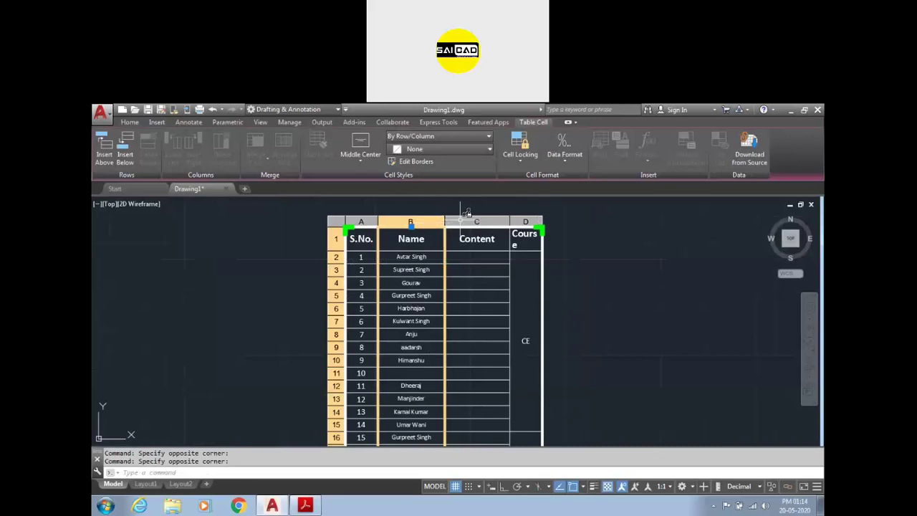
{"action": "left_click", "coordinate": [373, 218]}
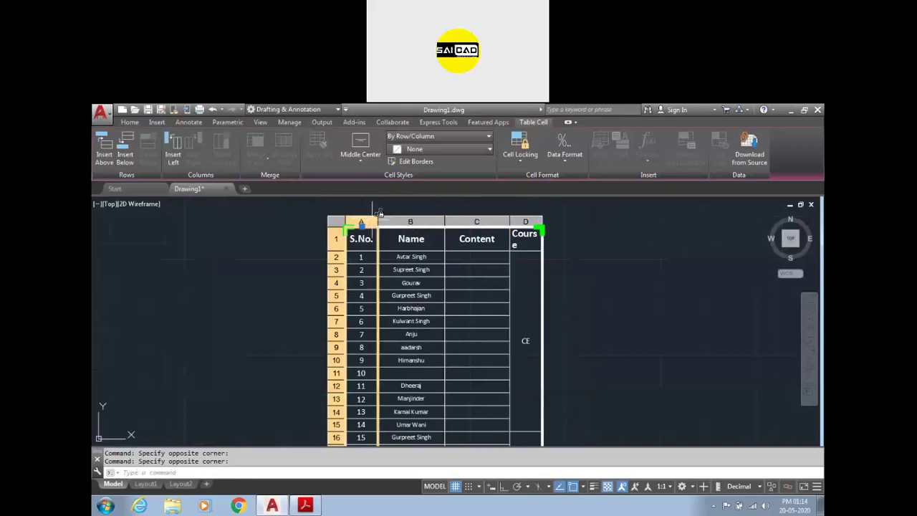
{"action": "left_click", "coordinate": [367, 210]}
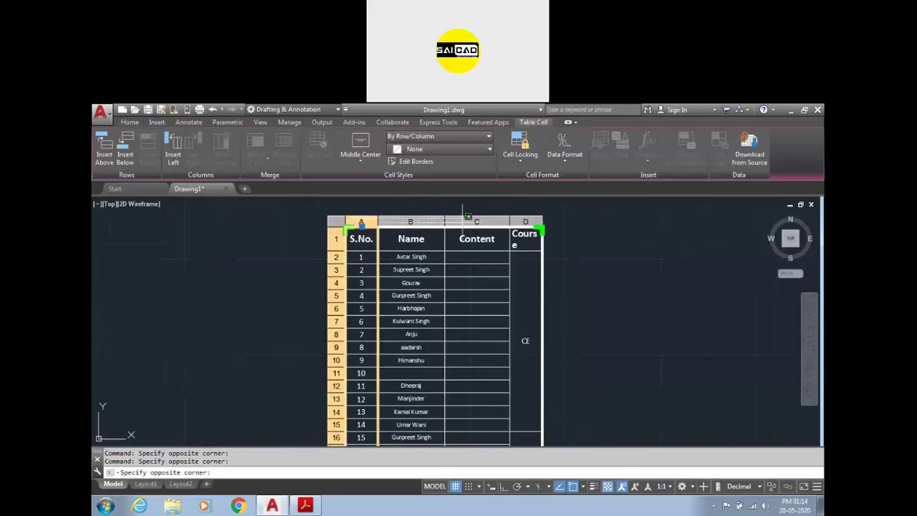
{"action": "left_click", "coordinate": [522, 214]}
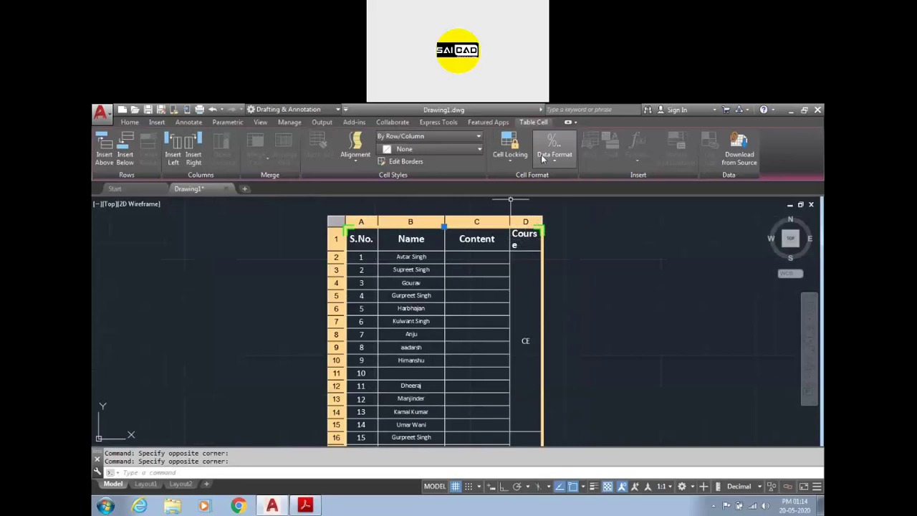
{"action": "left_click", "coordinate": [511, 152]}
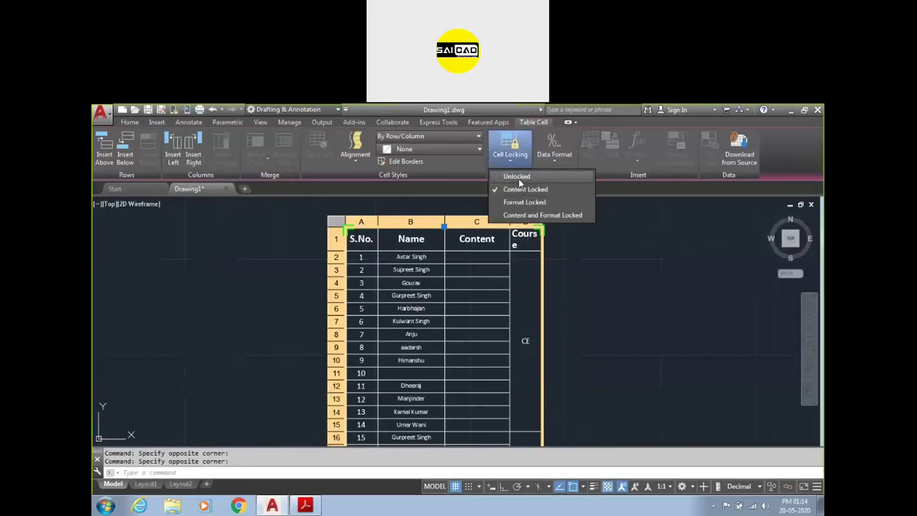
{"action": "left_click", "coordinate": [522, 184]}
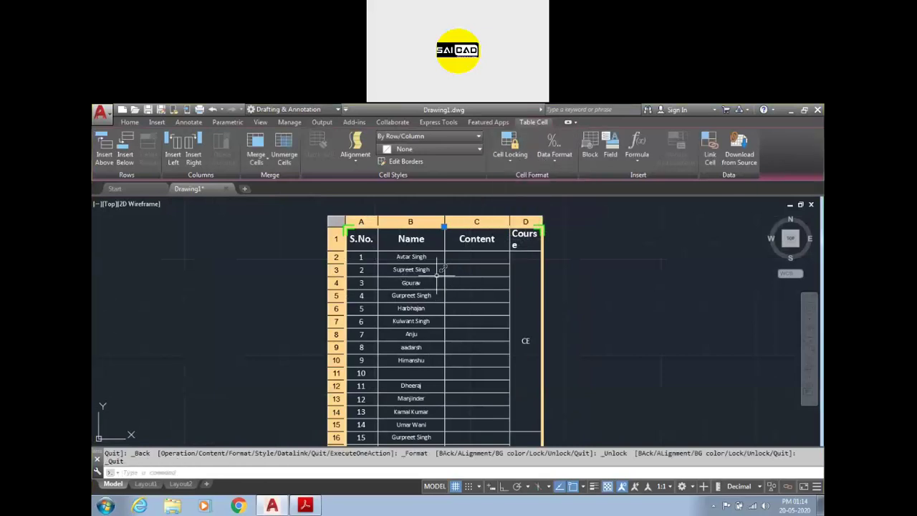
- Select cells B2 to B15, open the text of cell B2 for editing and examine its formatting options without changing it
{"action": "left_click", "coordinate": [412, 270]}
{"action": "left_click_drag", "start_coordinate": [393, 256], "coordinate": [404, 424]}
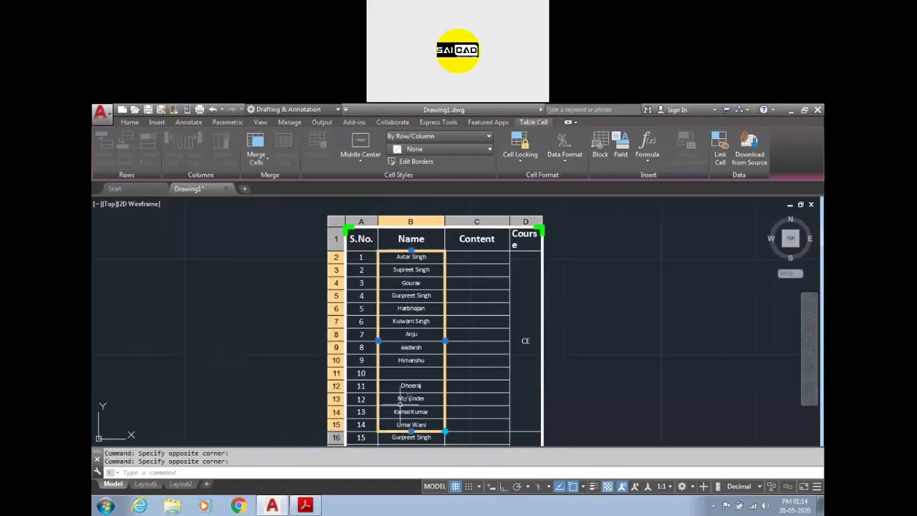
{"action": "left_click", "coordinate": [423, 256]}
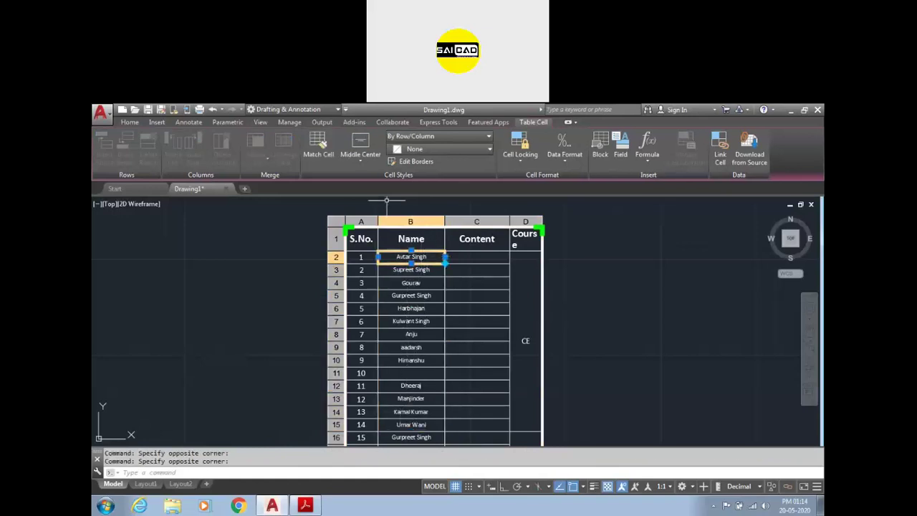
{"action": "double_click", "coordinate": [436, 258]}
{"action": "left_click_drag", "start_coordinate": [438, 259], "coordinate": [364, 261]}
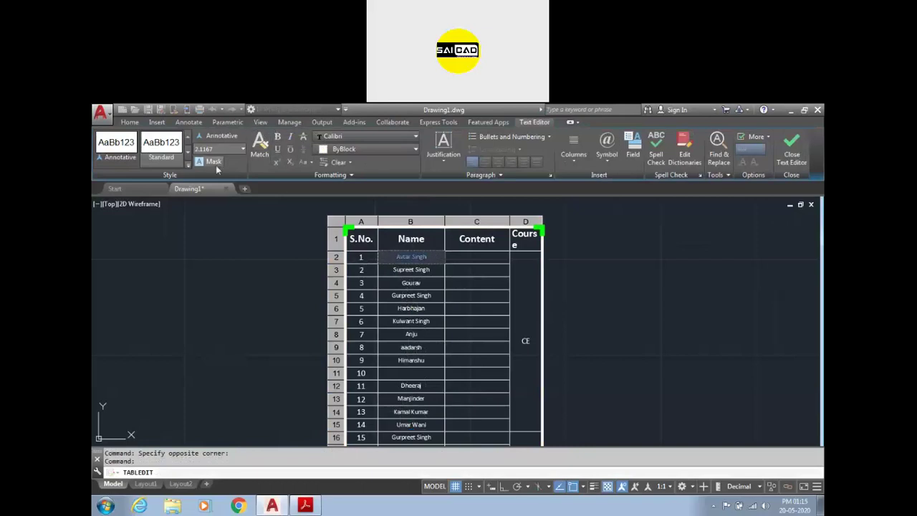
{"action": "left_click", "coordinate": [369, 138]}
{"action": "left_click", "coordinate": [368, 137]}
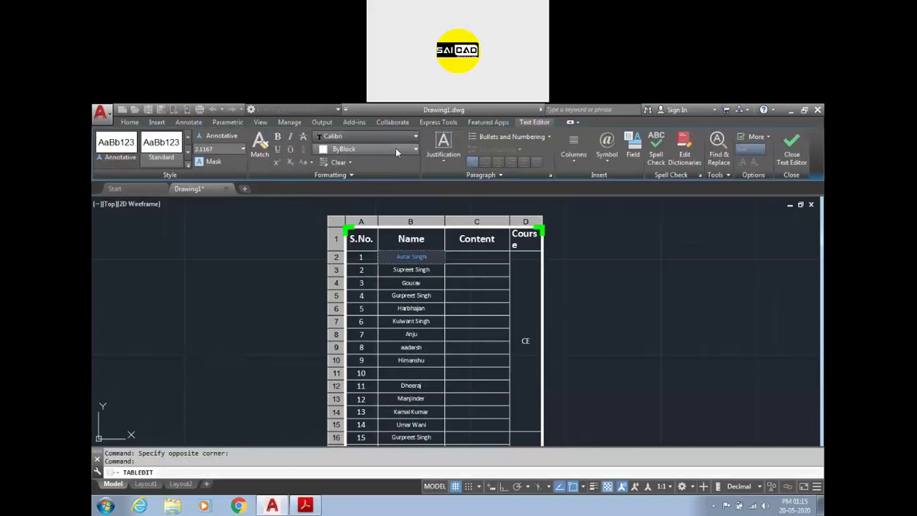
{"action": "left_click", "coordinate": [571, 156]}
{"action": "left_click", "coordinate": [572, 156]}
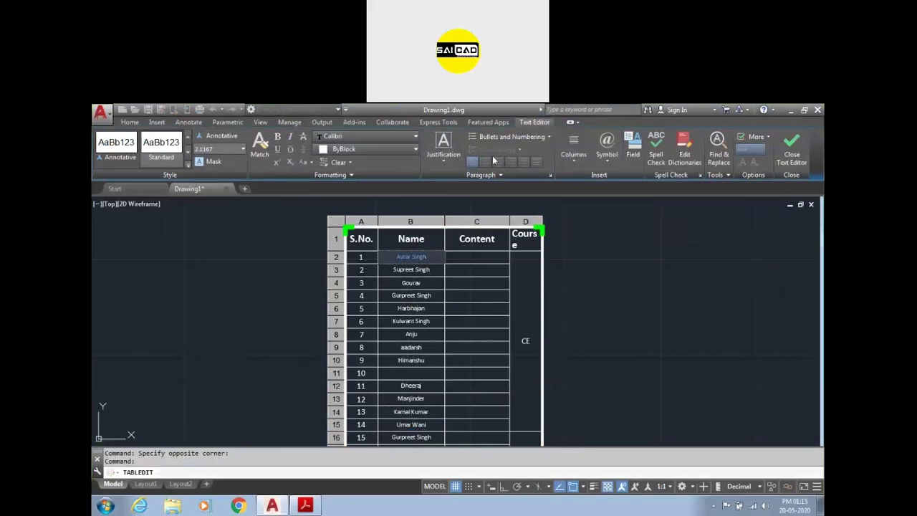
{"action": "key", "text": "Escape"}
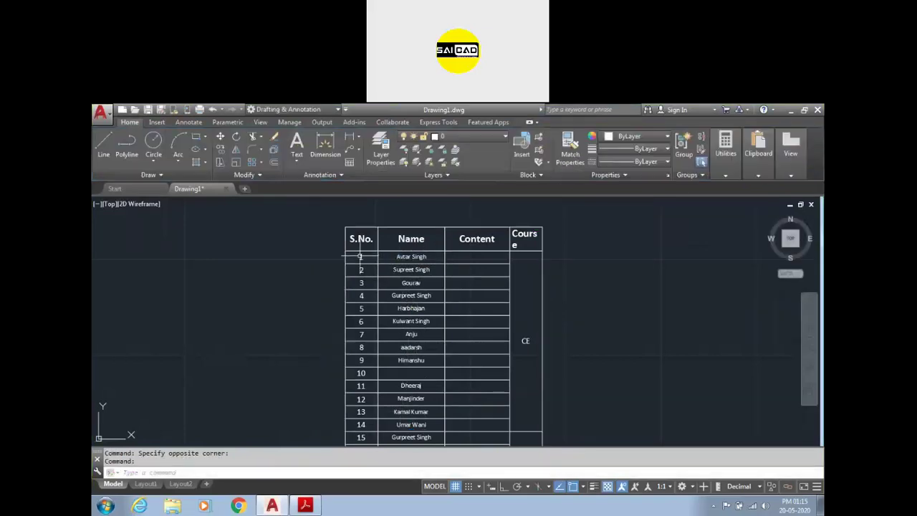
- Examine the data format options for cell A2, check them for cells B2 to C13, and clear the selection
{"action": "left_click", "coordinate": [361, 256]}
{"action": "left_click", "coordinate": [564, 149]}
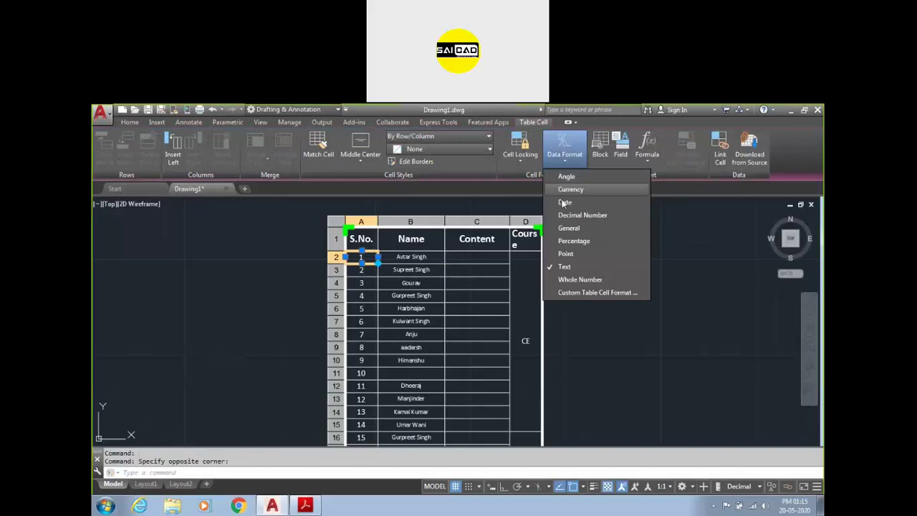
{"action": "left_click", "coordinate": [474, 244]}
{"action": "left_click_drag", "start_coordinate": [483, 253], "coordinate": [407, 399]}
{"action": "left_click", "coordinate": [565, 159]}
{"action": "left_click", "coordinate": [686, 291]}
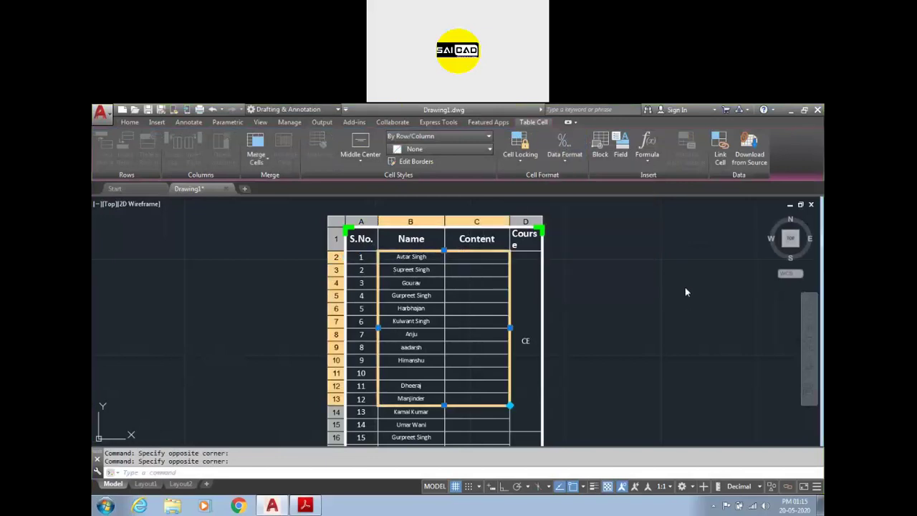
{"action": "key", "text": "Escape"}
{"action": "key", "text": "Escape"}
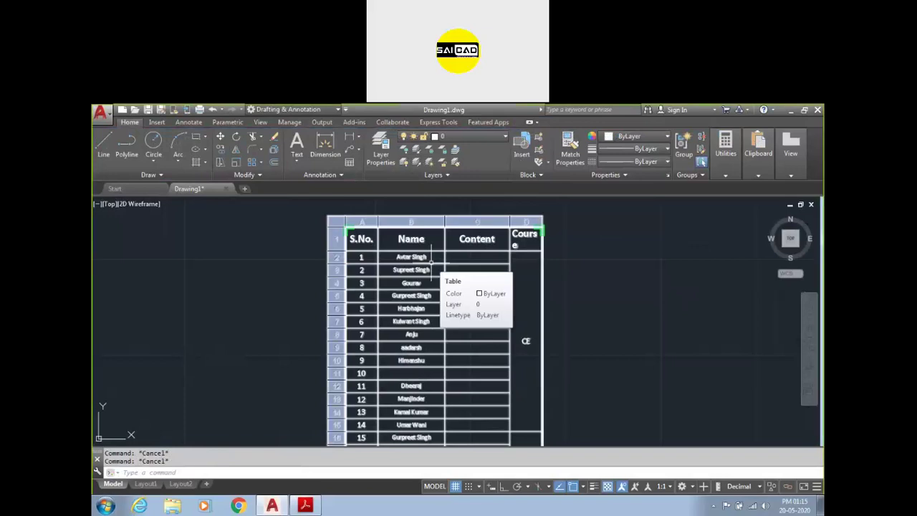
- Select both tables in the drawing and erase them
{"action": "scroll", "coordinate": [431, 258], "scroll_direction": "down", "scroll_amount": 6}
{"action": "scroll", "coordinate": [434, 268], "scroll_direction": "up", "scroll_amount": 3}
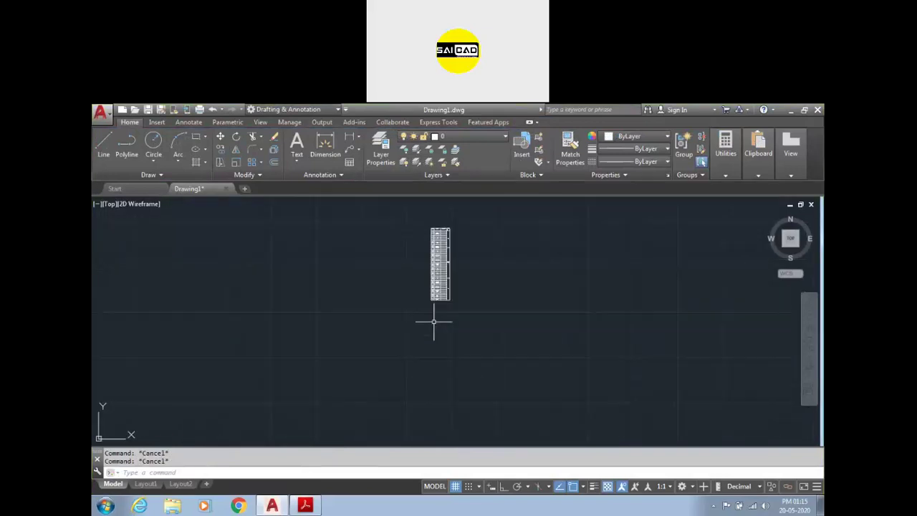
{"action": "scroll", "coordinate": [434, 322], "scroll_direction": "down", "scroll_amount": 4}
{"action": "left_click", "coordinate": [482, 233]}
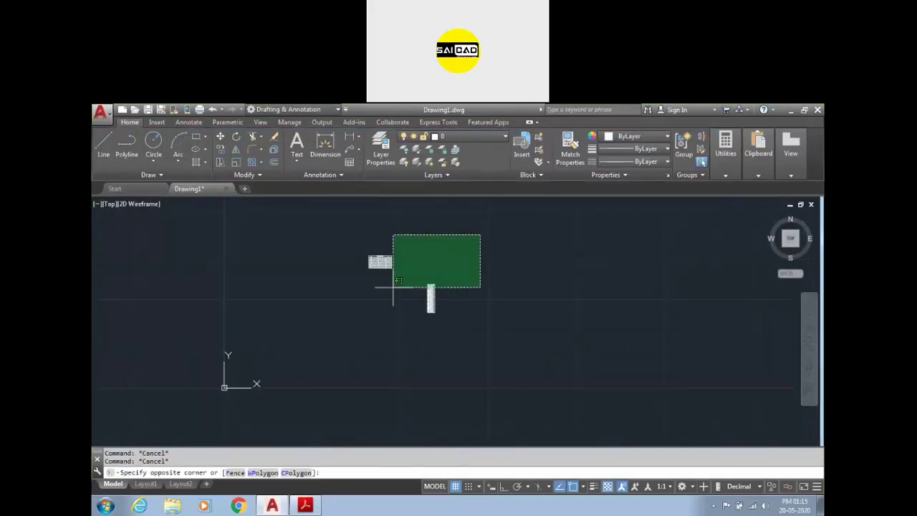
{"action": "left_click", "coordinate": [326, 363]}
{"action": "key", "text": "Delete"}
- Switch to the PDF assignment and examine the wheel's circle diameters, including the central bore
{"action": "left_click", "coordinate": [306, 506]}
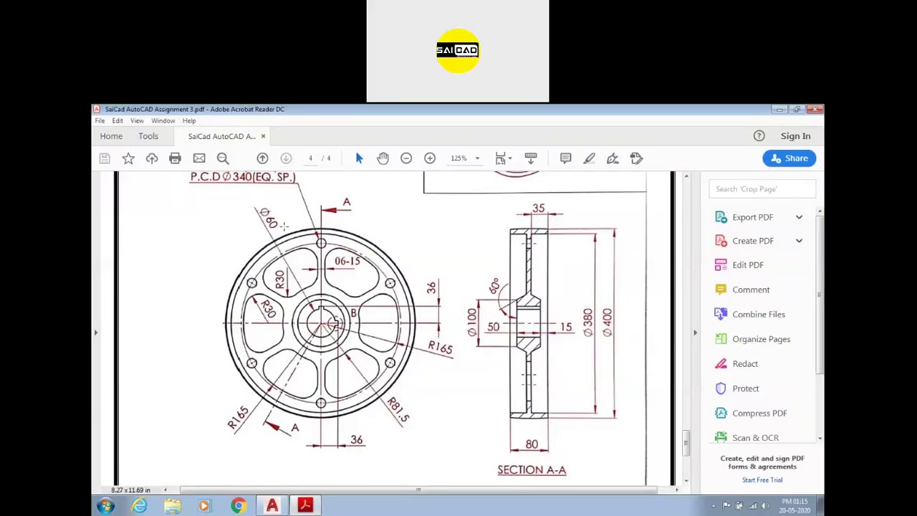
{"action": "left_click", "coordinate": [269, 220]}
{"action": "left_click", "coordinate": [308, 309]}
{"action": "left_click", "coordinate": [305, 310]}
- Return to AutoCAD and draw the wheel's outer circle with a radius of 200 in the empty drawing area
{"action": "left_click", "coordinate": [308, 506]}
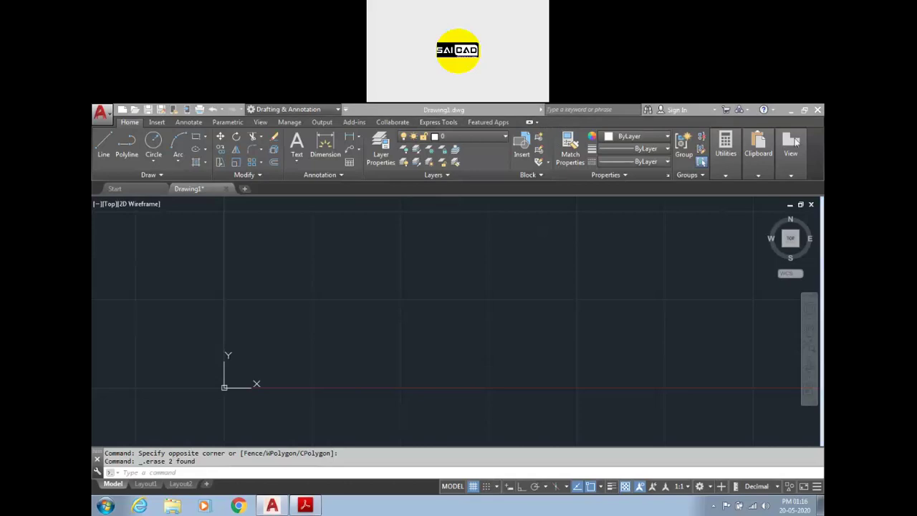
{"action": "left_click", "coordinate": [275, 262]}
{"action": "left_click", "coordinate": [208, 367]}
{"action": "key", "text": "Escape"}
{"action": "type", "text": "c"}
{"action": "key", "text": "Return"}
{"action": "left_click", "coordinate": [410, 336]}
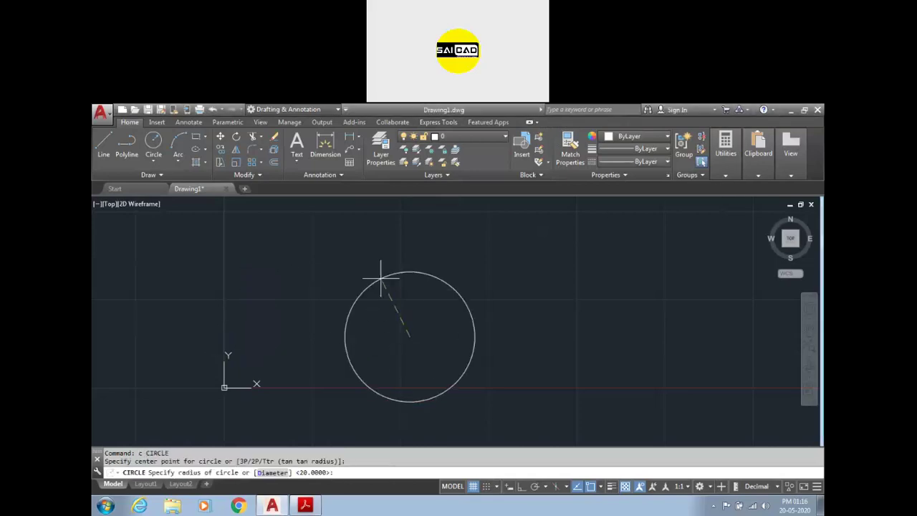
{"action": "type", "text": "200"}
{"action": "key", "text": "Return"}
- Draw a circle with a radius of 190 concentric with the wheel's outer circle
{"action": "key", "text": "Return"}
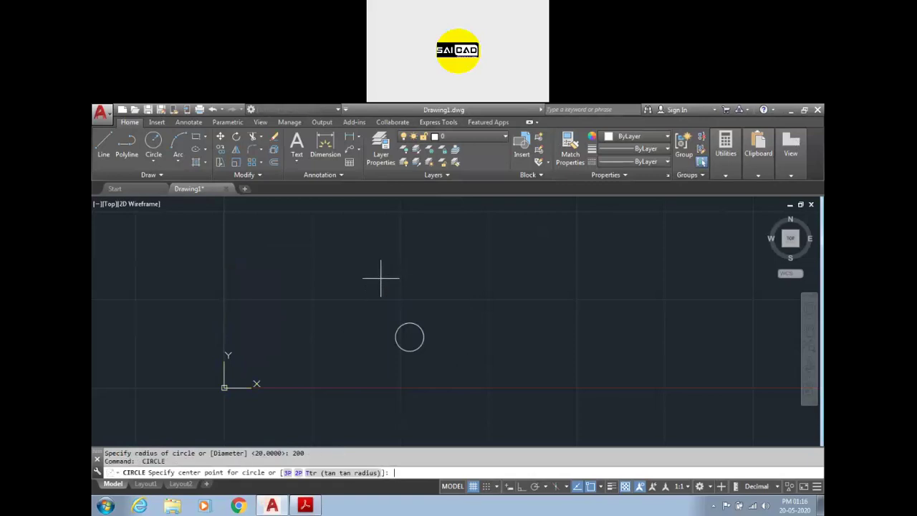
{"action": "scroll", "coordinate": [401, 312], "scroll_direction": "up", "scroll_amount": 4}
{"action": "key", "text": "Return"}
{"action": "scroll", "coordinate": [389, 269], "scroll_direction": "down", "scroll_amount": 2}
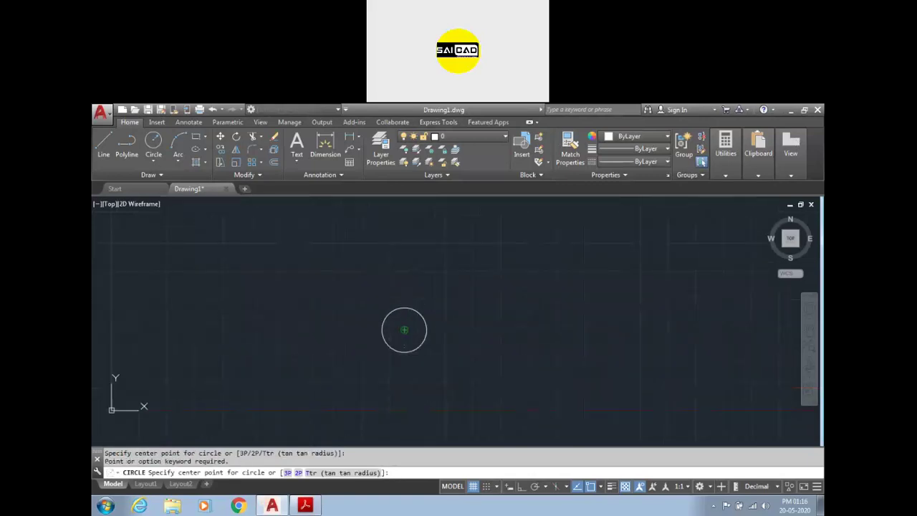
{"action": "left_click", "coordinate": [404, 328]}
{"action": "type", "text": "190"}
{"action": "key", "text": "Return"}
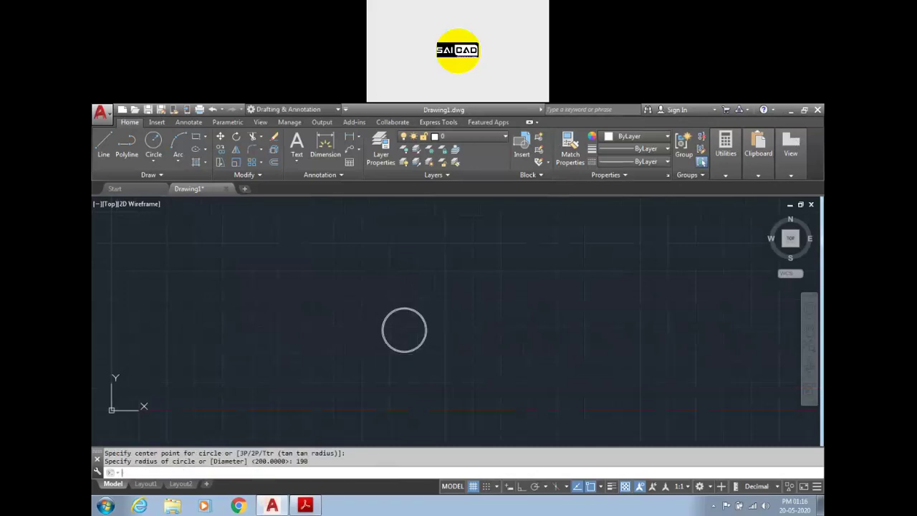
- Draw the central bore circle with a radius of 30 at the wheel's centre
{"action": "scroll", "coordinate": [404, 333], "scroll_direction": "up", "scroll_amount": 3}
{"action": "type", "text": "c"}
{"action": "key", "text": "Return"}
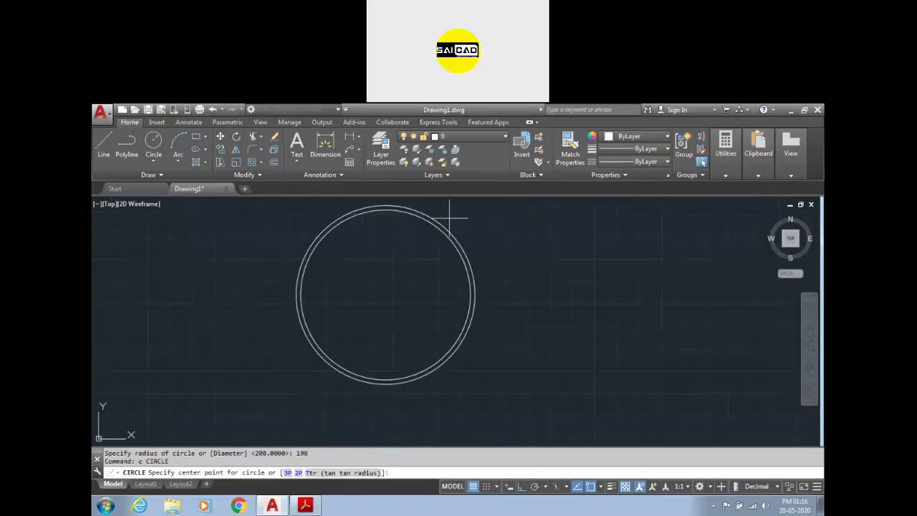
{"action": "left_click", "coordinate": [386, 294]}
{"action": "type", "text": "30"}
{"action": "key", "text": "Return"}
- Draw the hub circle with a radius of 50 around the bore at the same centre
{"action": "key", "text": "Return"}
{"action": "left_click", "coordinate": [385, 294]}
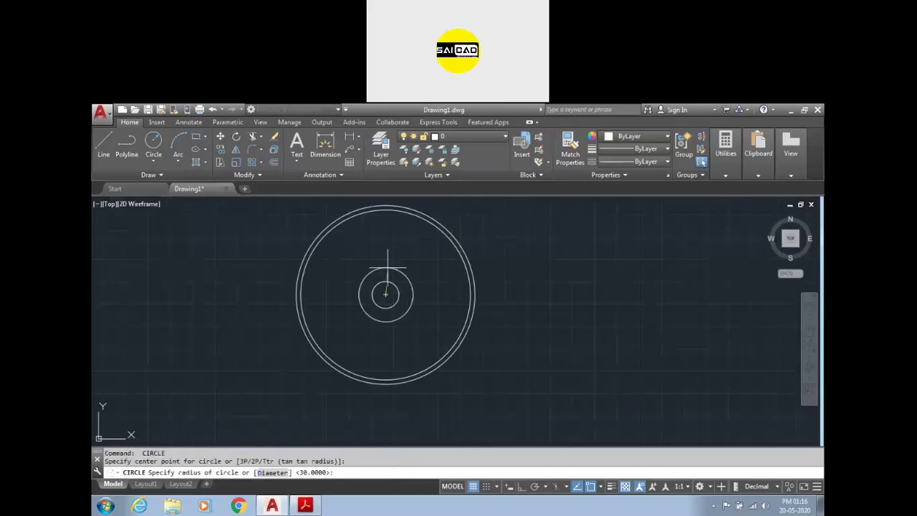
{"action": "type", "text": "50"}
{"action": "key", "text": "Return"}
{"action": "scroll", "coordinate": [391, 264], "scroll_direction": "up", "scroll_amount": 3}
{"action": "scroll", "coordinate": [364, 282], "scroll_direction": "down", "scroll_amount": 3}
{"action": "scroll", "coordinate": [390, 273], "scroll_direction": "up", "scroll_amount": 3}
{"action": "scroll", "coordinate": [366, 269], "scroll_direction": "down", "scroll_amount": 3}
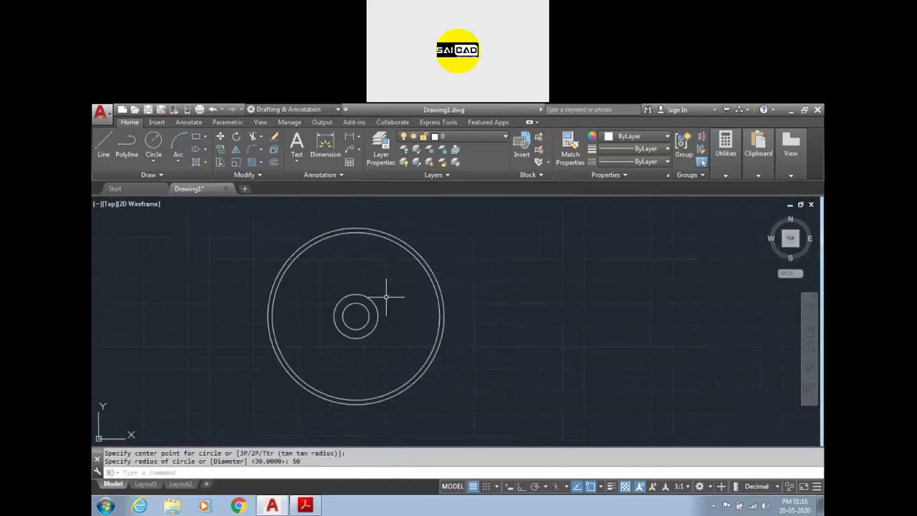
- Switch to the PDF assignment and examine the inner and outer radii that bound the wheel's window cutouts
{"action": "left_click", "coordinate": [305, 506]}
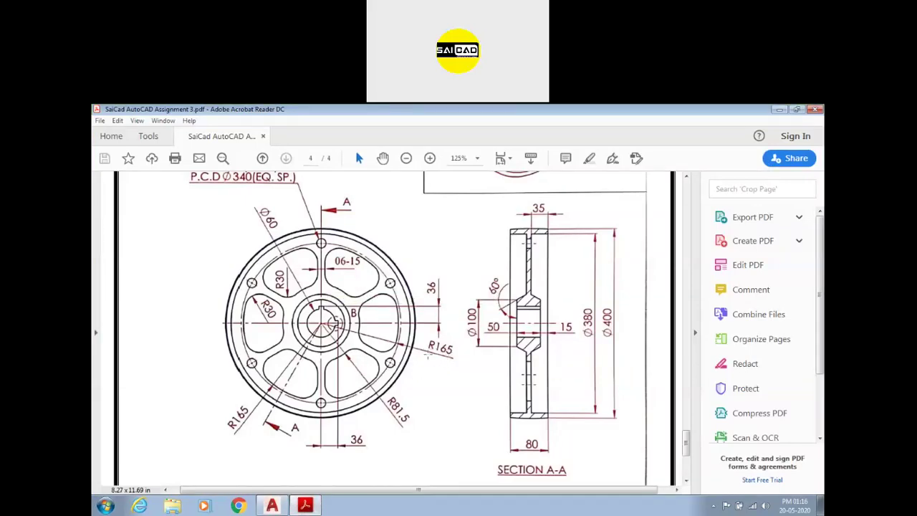
{"action": "scroll", "coordinate": [406, 354], "scroll_direction": "up", "scroll_amount": 4, "text": "ctrl"}
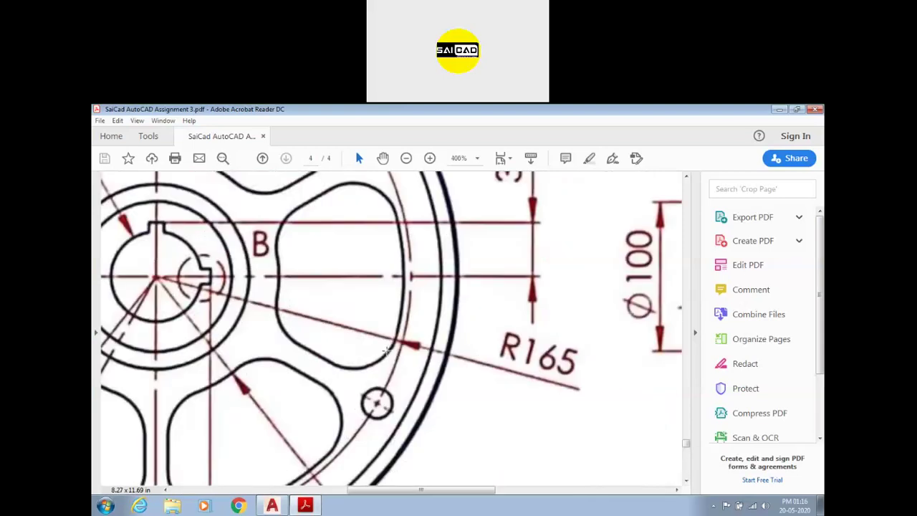
{"action": "scroll", "coordinate": [430, 265], "scroll_direction": "down", "scroll_amount": 2}
{"action": "scroll", "coordinate": [440, 266], "scroll_direction": "down", "scroll_amount": 2}
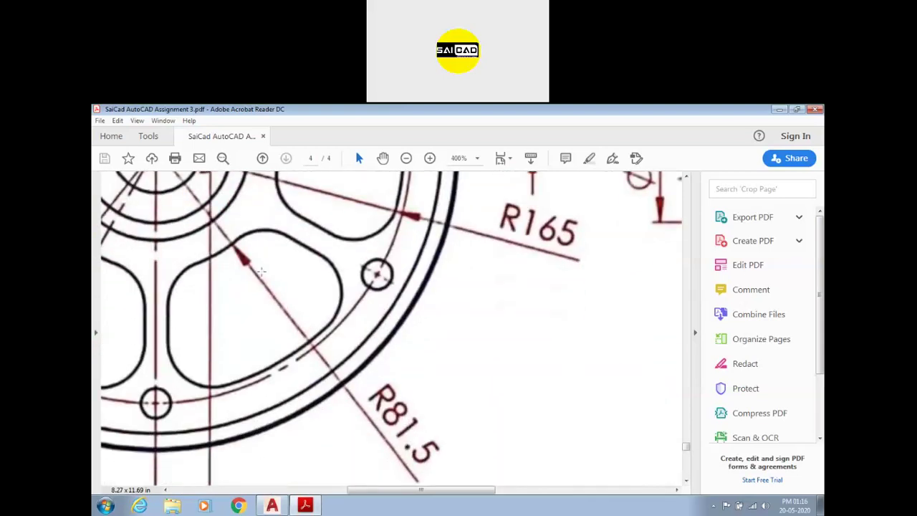
- Return to AutoCAD and draw a circle with a radius of 81.5 at the wheel's centre
{"action": "left_click", "coordinate": [305, 506]}
{"action": "type", "text": "c"}
{"action": "key", "text": "Return"}
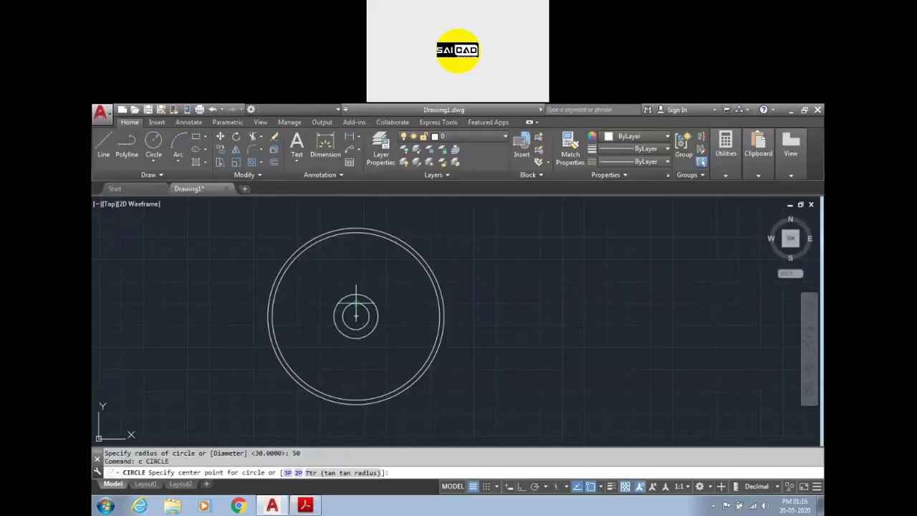
{"action": "left_click", "coordinate": [357, 316]}
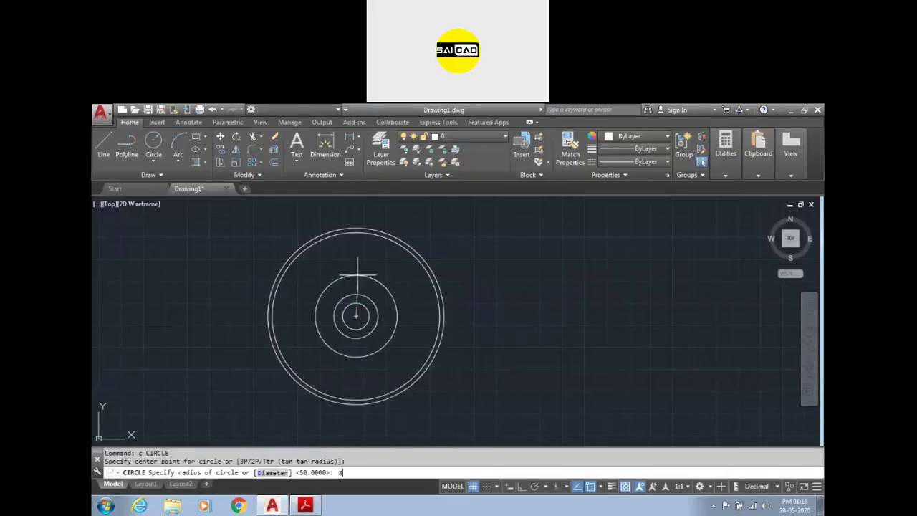
{"action": "type", "text": "81.5"}
{"action": "key", "text": "Return"}
{"action": "key", "text": "Return"}
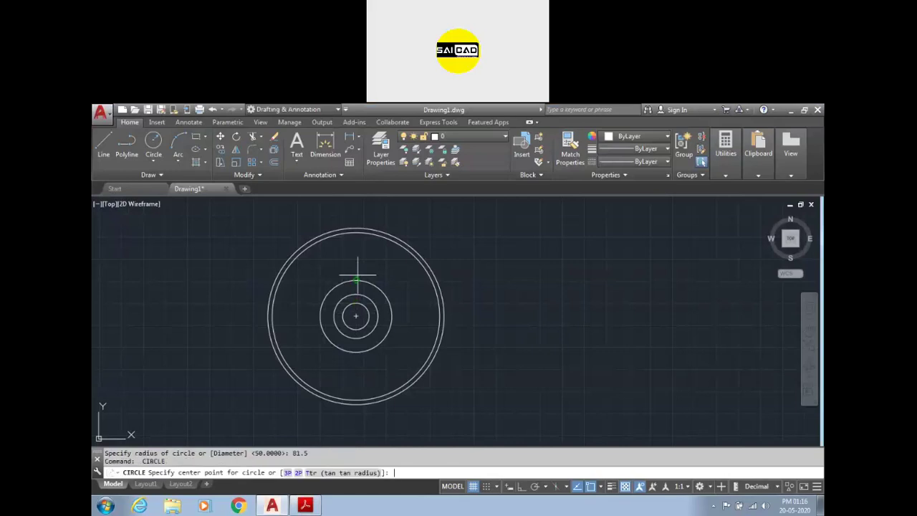
- Draw a circle with a radius of 167 at the wheel's centre for the windows' outer boundary
{"action": "left_click", "coordinate": [356, 316]}
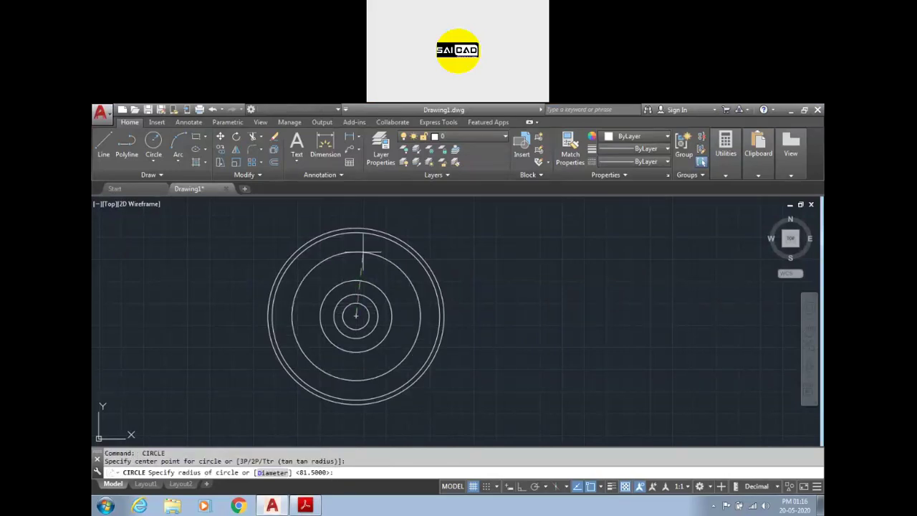
{"action": "key", "text": "Return"}
{"action": "scroll", "coordinate": [363, 252], "scroll_direction": "up", "scroll_amount": 2}
{"action": "left_click", "coordinate": [376, 232]}
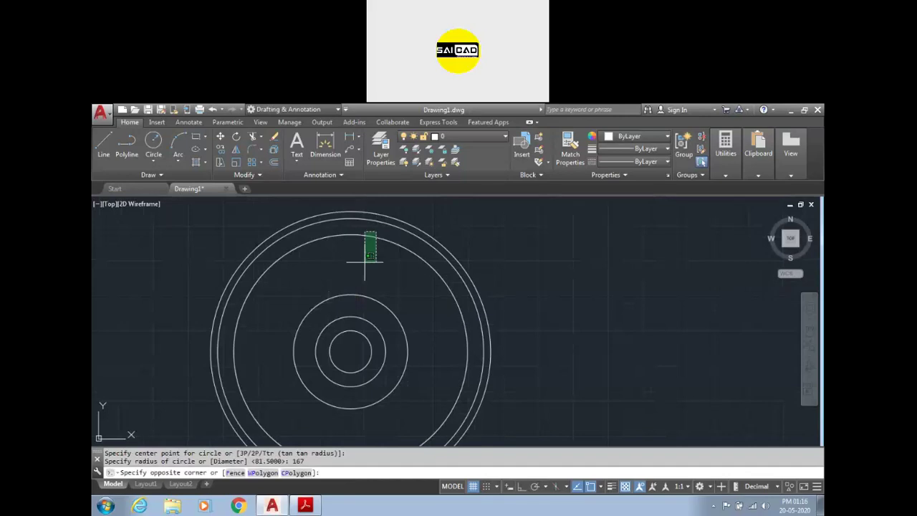
{"action": "left_click", "coordinate": [349, 337]}
- Switch to the PDF assignment and examine the spoke width, the number of spokes and the corner radii of the window cutouts
{"action": "left_click", "coordinate": [305, 506]}
{"action": "scroll", "coordinate": [404, 378], "scroll_direction": "down", "scroll_amount": 3, "text": "ctrl"}
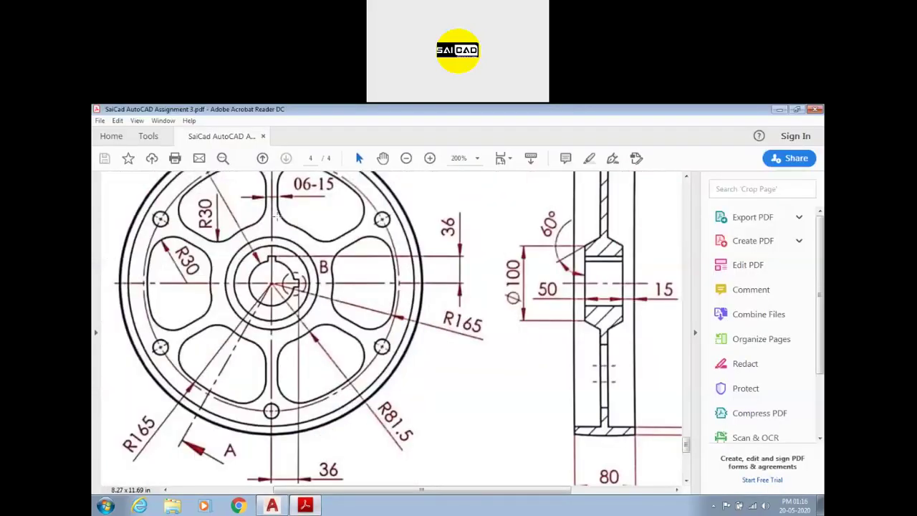
{"action": "scroll", "coordinate": [347, 315], "scroll_direction": "up", "scroll_amount": 3}
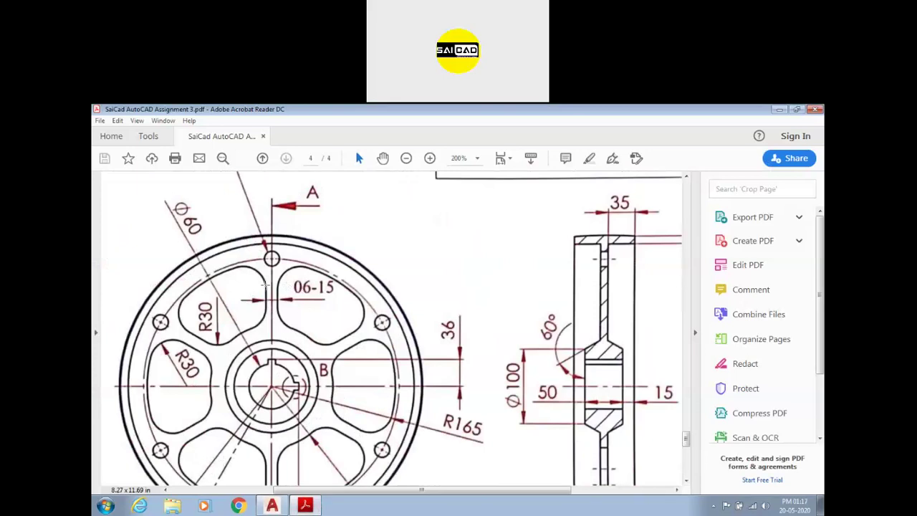
{"action": "scroll", "coordinate": [265, 286], "scroll_direction": "up", "scroll_amount": 4, "text": "ctrl"}
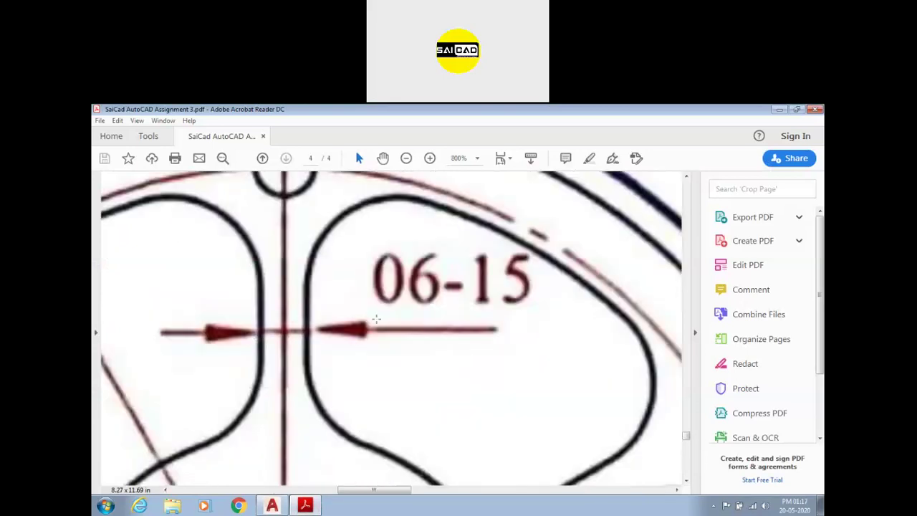
{"action": "scroll", "coordinate": [388, 276], "scroll_direction": "down", "scroll_amount": 2, "text": "ctrl"}
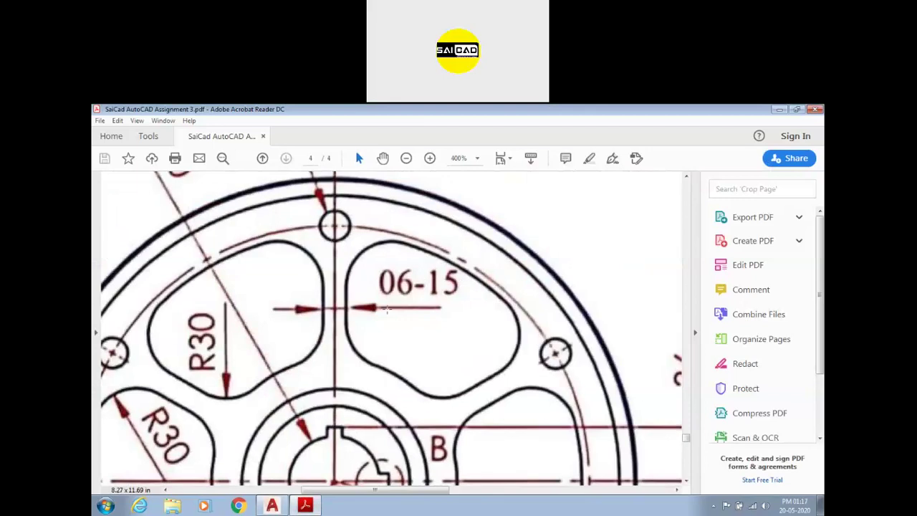
{"action": "scroll", "coordinate": [400, 248], "scroll_direction": "down", "scroll_amount": 2}
{"action": "scroll", "coordinate": [400, 245], "scroll_direction": "down", "scroll_amount": 2, "text": "ctrl"}
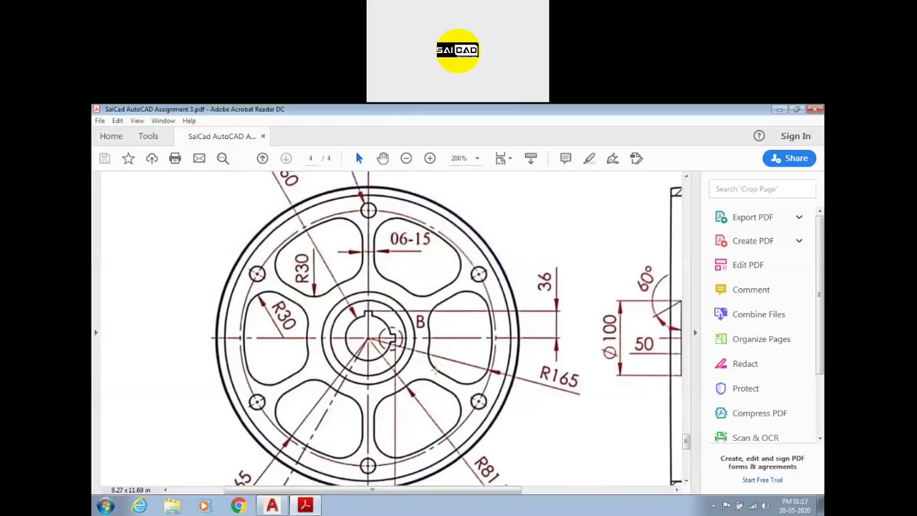
{"action": "scroll", "coordinate": [374, 228], "scroll_direction": "up", "scroll_amount": 2, "text": "ctrl"}
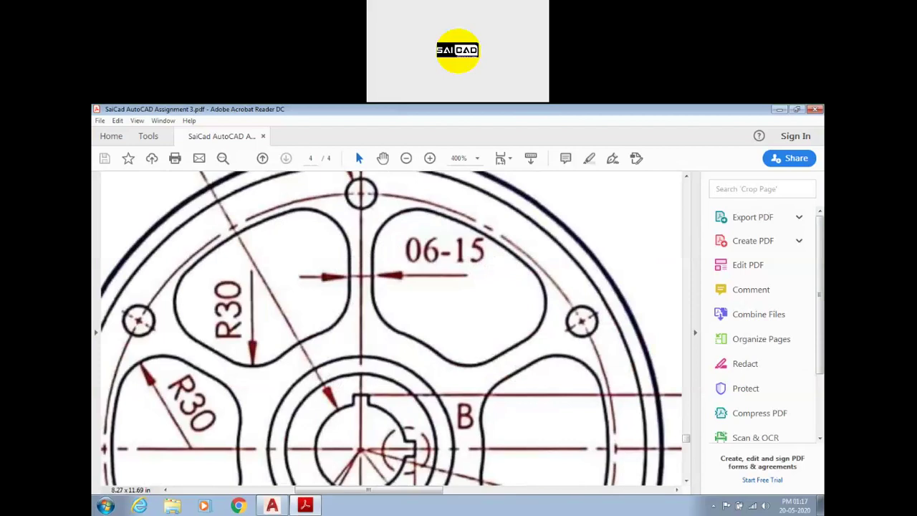
{"action": "scroll", "coordinate": [402, 293], "scroll_direction": "down", "scroll_amount": 1, "text": "ctrl"}
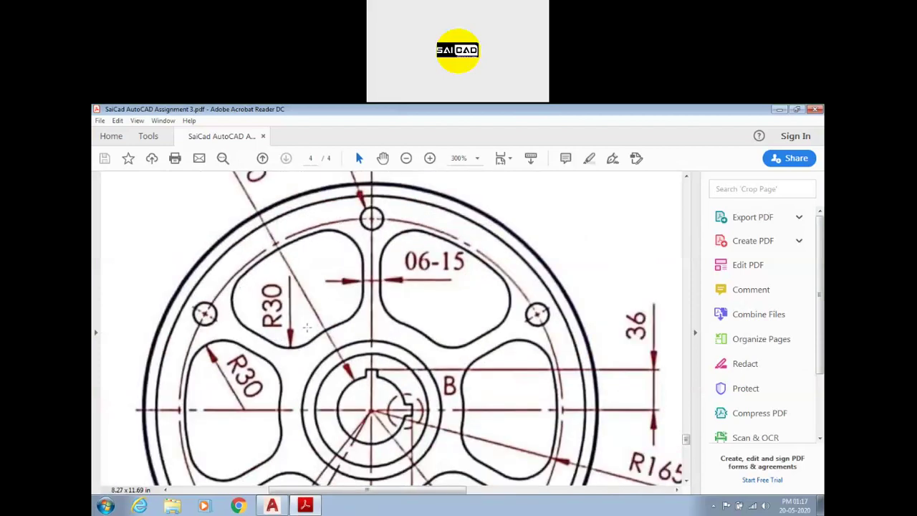
- Return to AutoCAD and draw a vertical line from the top of the windows' outer circle to the top of the hub circle
{"action": "key", "text": "alt+Tab"}
{"action": "scroll", "coordinate": [351, 279], "scroll_direction": "up", "scroll_amount": 2}
{"action": "key", "text": "Escape"}
{"action": "scroll", "coordinate": [374, 322], "scroll_direction": "down", "scroll_amount": 2}
{"action": "type", "text": "l"}
{"action": "key", "text": "Return"}
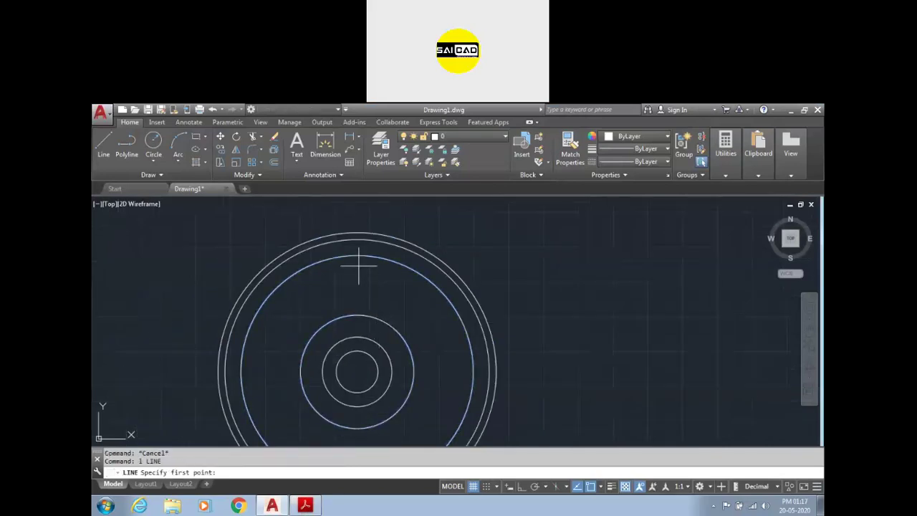
{"action": "left_click", "coordinate": [357, 255]}
{"action": "left_click", "coordinate": [357, 337]}
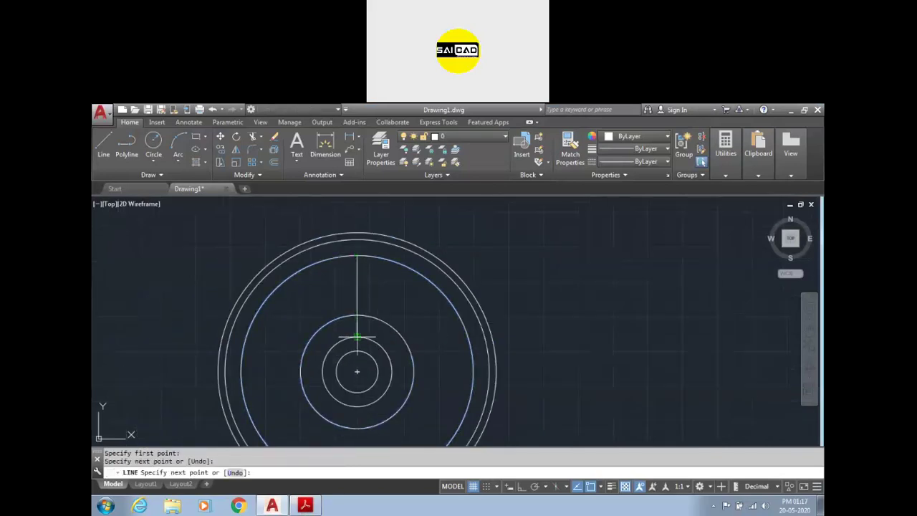
{"action": "key", "text": "Return"}
- Offset the vertical line to both sides to form the two edges of the 15-wide spoke
{"action": "scroll", "coordinate": [352, 292], "scroll_direction": "up", "scroll_amount": 2}
{"action": "key", "text": "Escape"}
{"action": "left_click_drag", "start_coordinate": [389, 286], "coordinate": [345, 318]}
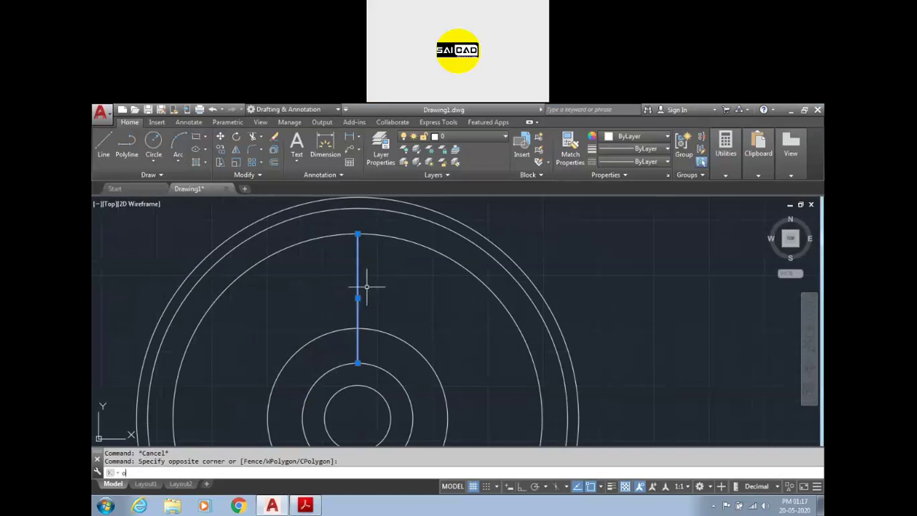
{"action": "key", "text": "Return"}
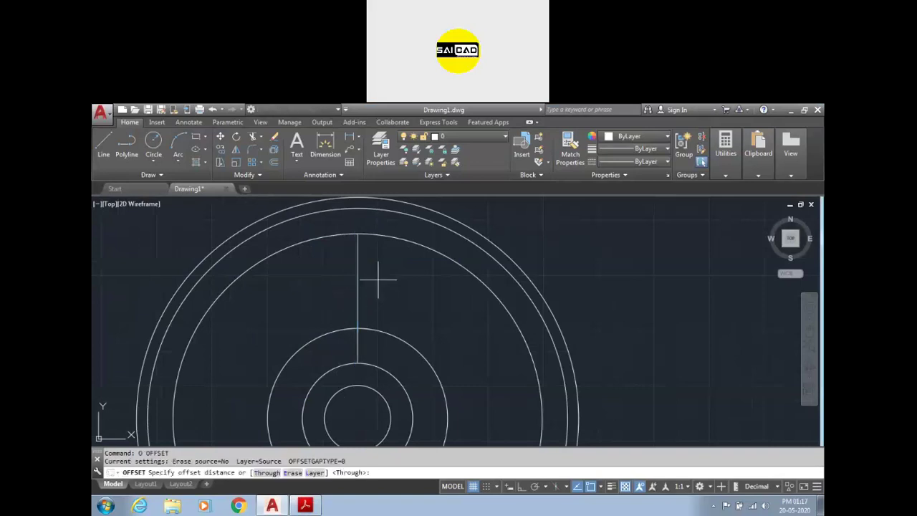
{"action": "key", "text": "Return"}
{"action": "left_click", "coordinate": [378, 280]}
{"action": "left_click", "coordinate": [358, 270]}
{"action": "left_click", "coordinate": [326, 293]}
{"action": "key", "text": "Escape"}
{"action": "key", "text": "Escape"}
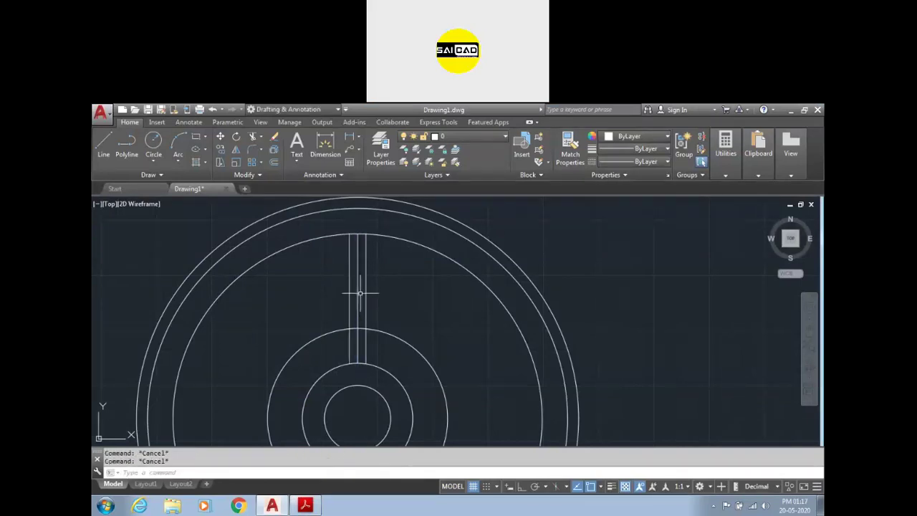
- Fillet the right spoke edge into the windows' outer and inner circles with radius 30 in Trim mode
{"action": "type", "text": "f"}
{"action": "key", "text": "Return"}
{"action": "type", "text": "r"}
{"action": "key", "text": "Return"}
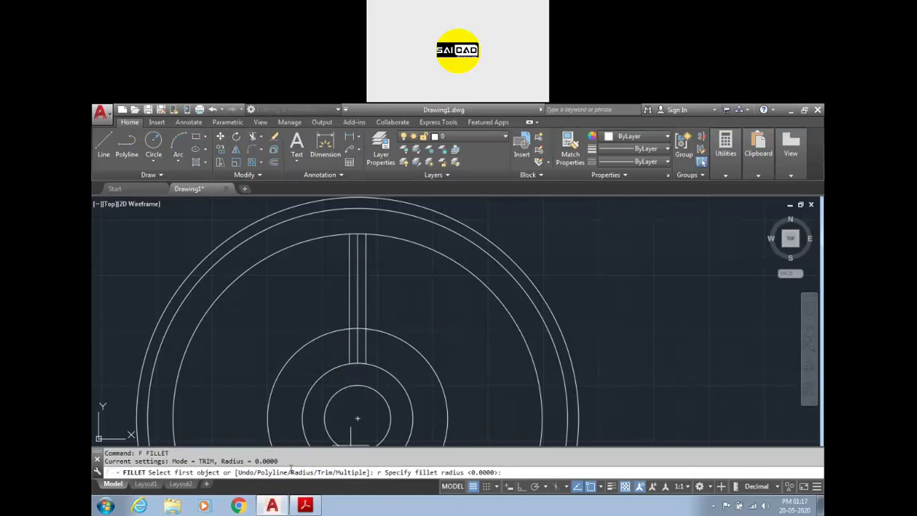
{"action": "type", "text": "30"}
{"action": "key", "text": "Return"}
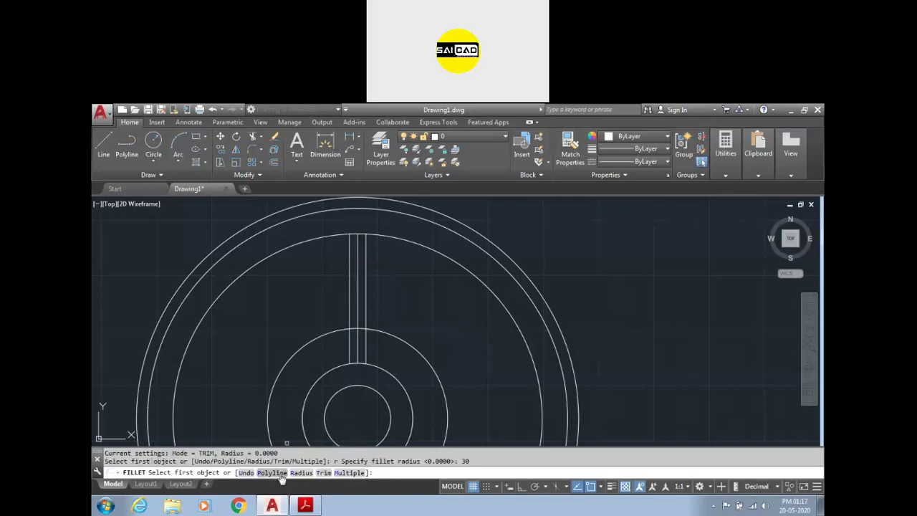
{"action": "left_click", "coordinate": [324, 473]}
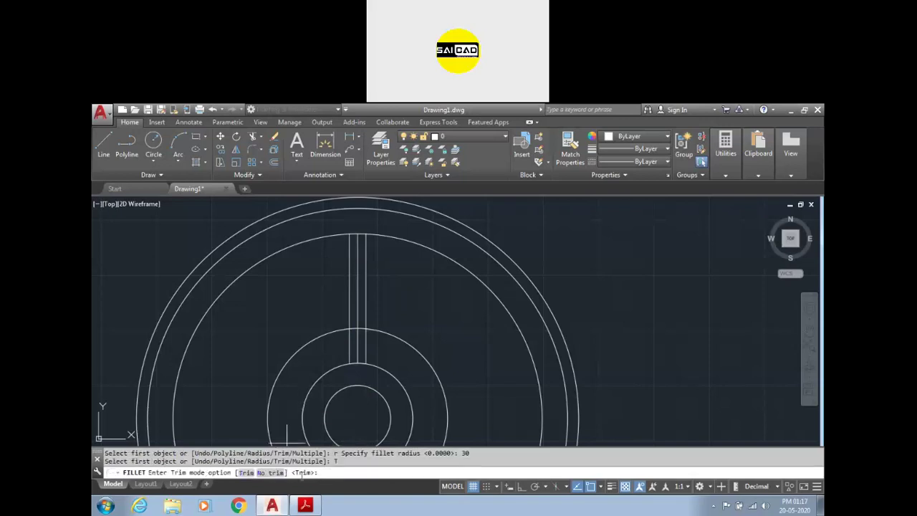
{"action": "left_click", "coordinate": [245, 473]}
{"action": "left_click", "coordinate": [375, 237]}
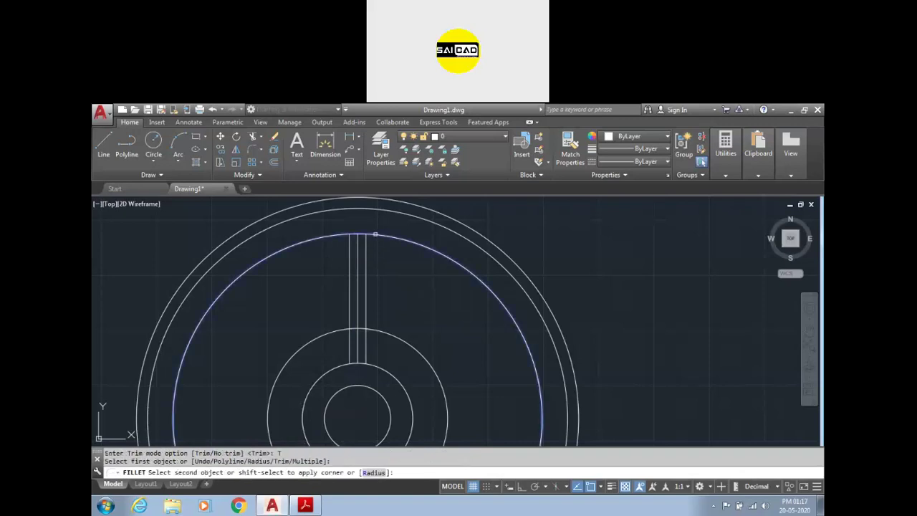
{"action": "left_click", "coordinate": [366, 247]}
{"action": "key", "text": "Return"}
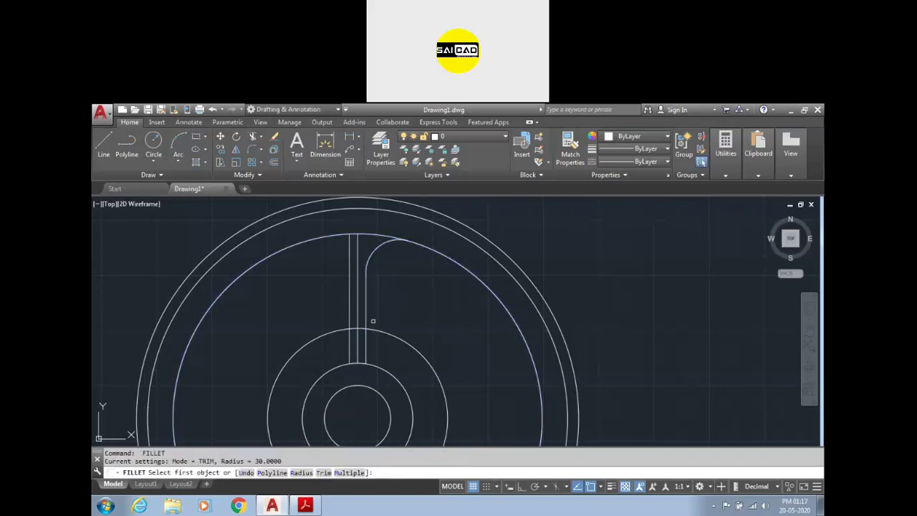
{"action": "left_click", "coordinate": [373, 328]}
{"action": "key", "text": "Escape"}
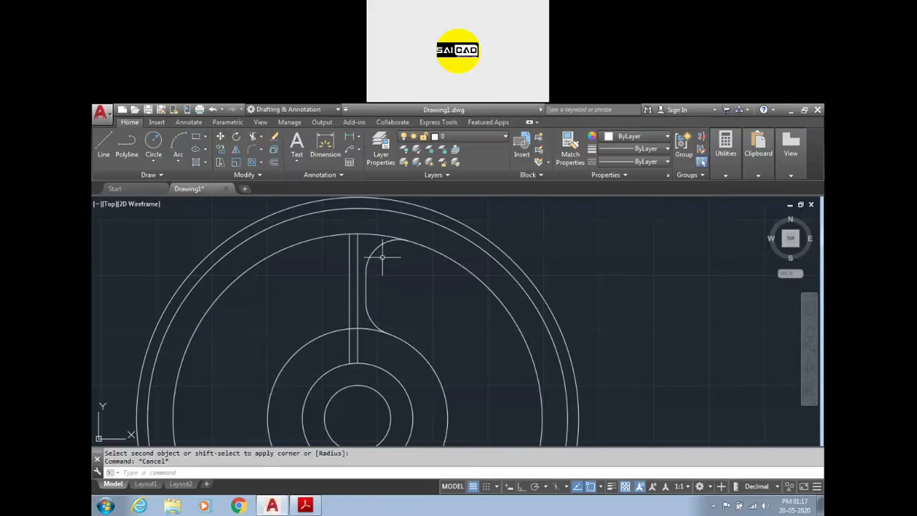
- Check the window corners in the PDF, and fillet the left spoke edge into both window circles with radius 30, using the Multiple option
{"action": "left_click", "coordinate": [305, 506]}
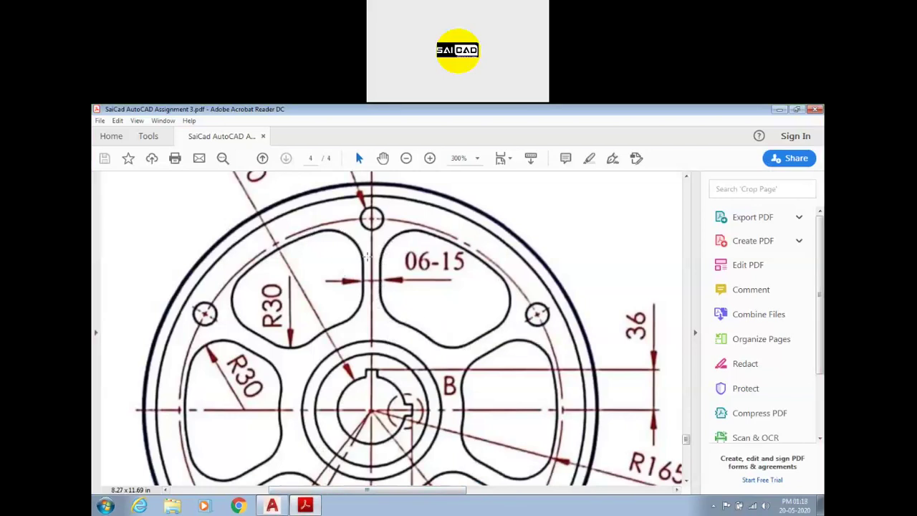
{"action": "left_click", "coordinate": [273, 506]}
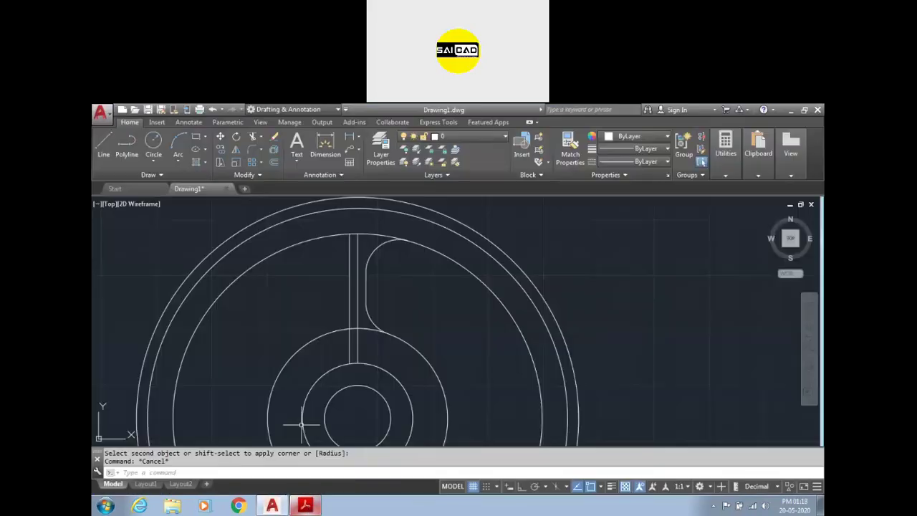
{"action": "type", "text": "f"}
{"action": "key", "text": "Return"}
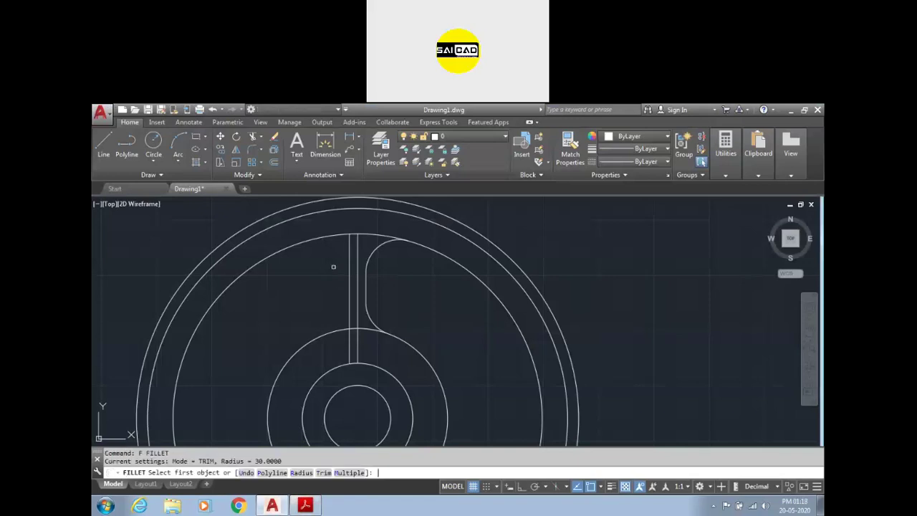
{"action": "type", "text": "m"}
{"action": "key", "text": "Return"}
{"action": "left_click", "coordinate": [337, 236]}
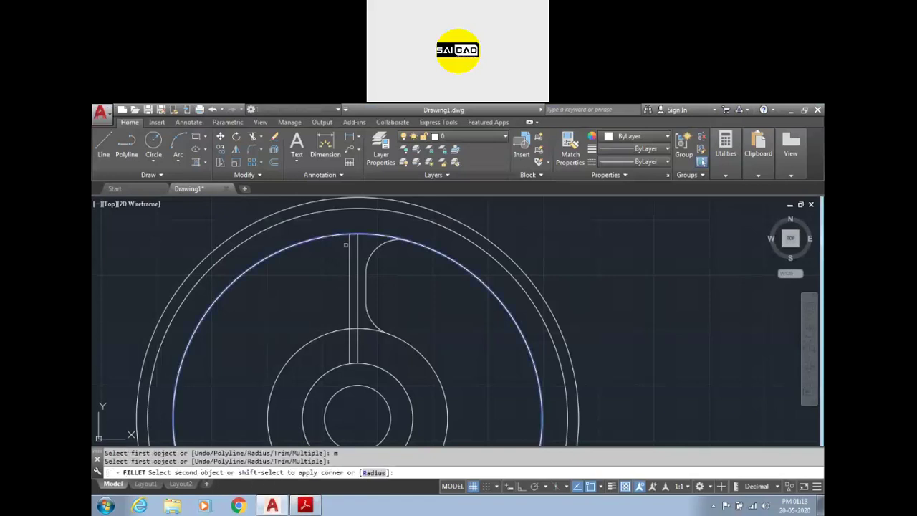
{"action": "left_click", "coordinate": [349, 296]}
{"action": "left_click", "coordinate": [350, 299]}
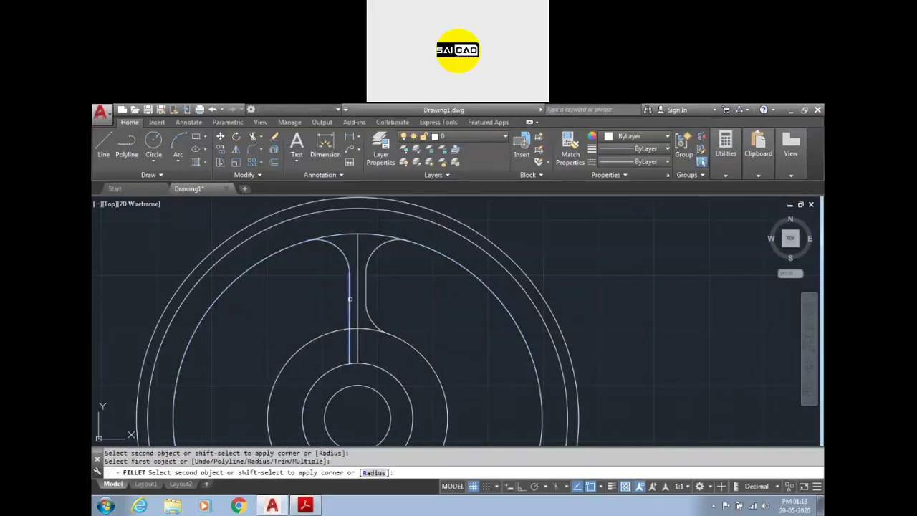
{"action": "left_click", "coordinate": [333, 332]}
{"action": "key", "text": "Escape"}
{"action": "key", "text": "Escape"}
{"action": "key", "text": "Escape"}
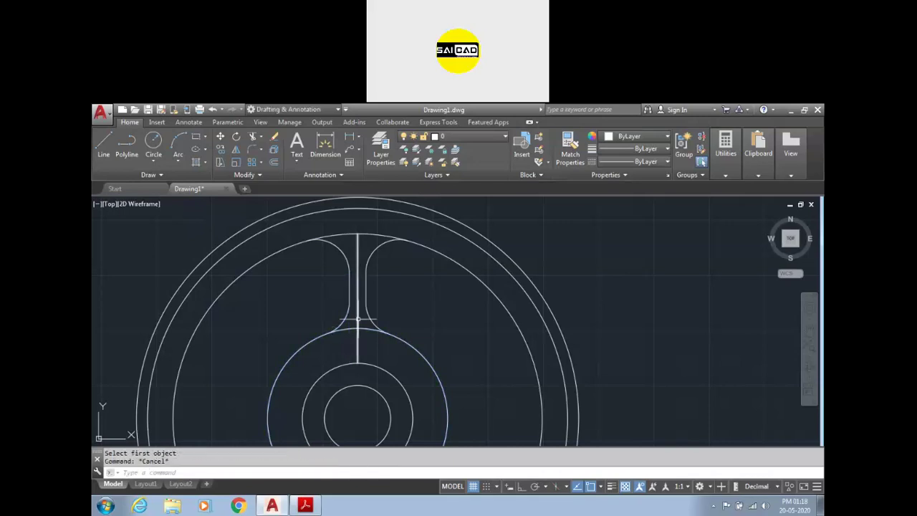
- Trim away the arcs of both window circles between the fillets at the ends of the top spoke
{"action": "type", "text": "tr"}
{"action": "key", "text": "Return"}
{"action": "key", "text": "Return"}
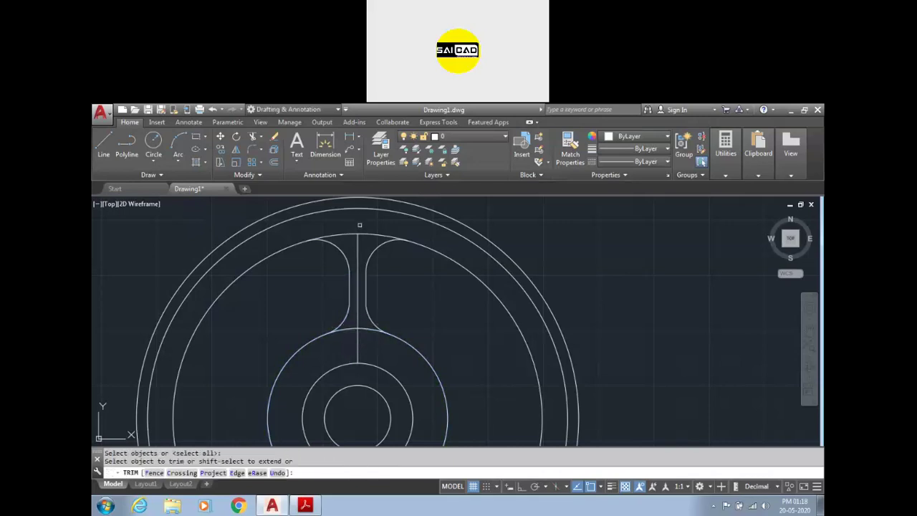
{"action": "left_click", "coordinate": [360, 233]}
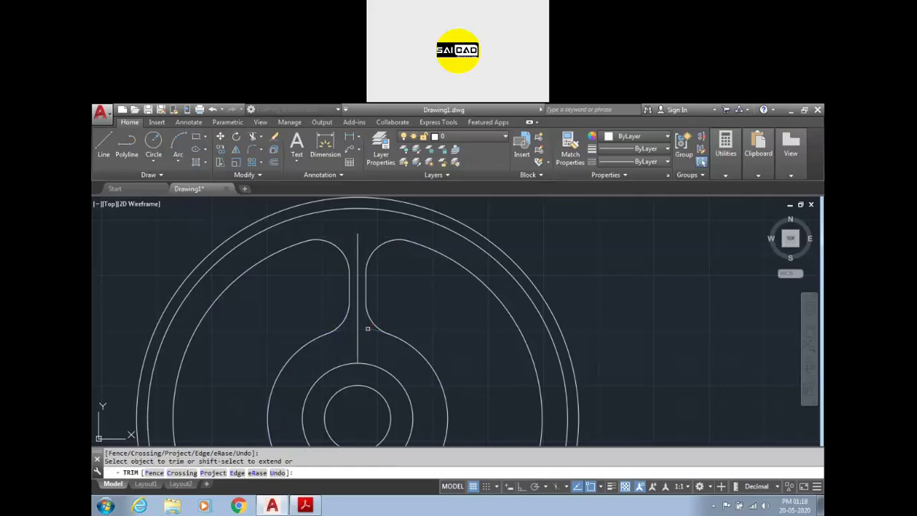
{"action": "key", "text": "Escape"}
- Create a polar array of the spoke edges and their fillets around the wheel's centre with 6 items over 360 degrees
{"action": "left_click", "coordinate": [295, 231]}
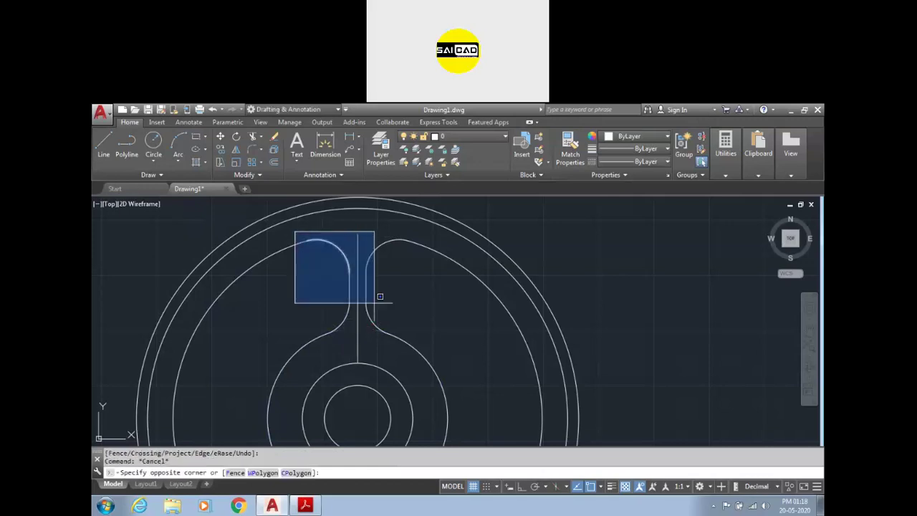
{"action": "left_click", "coordinate": [423, 330]}
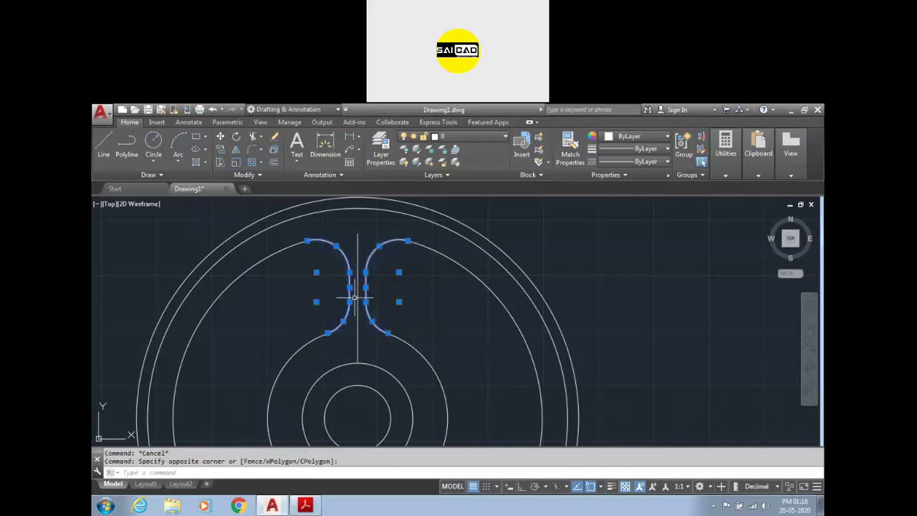
{"action": "type", "text": "ar"}
{"action": "key", "text": "Return"}
{"action": "type", "text": "po"}
{"action": "key", "text": "Return"}
{"action": "left_click", "coordinate": [357, 420]}
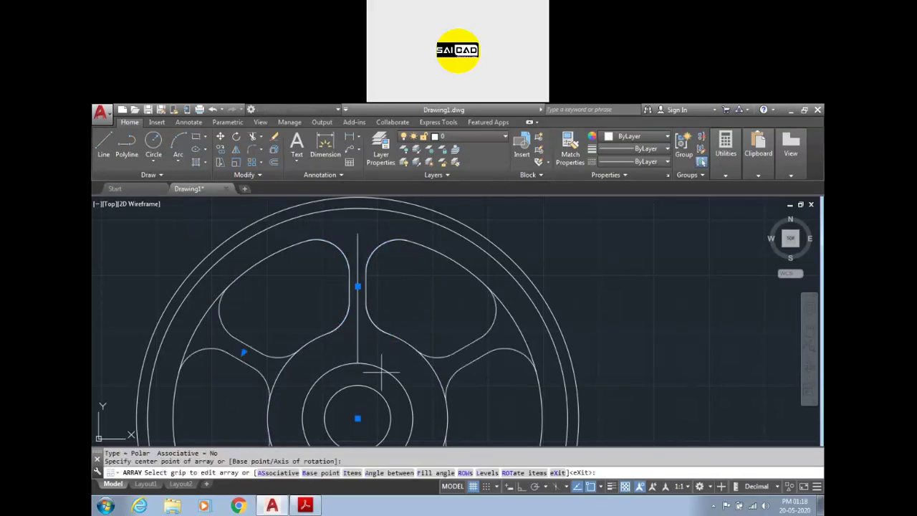
{"action": "scroll", "coordinate": [402, 315], "scroll_direction": "down", "scroll_amount": 5}
{"action": "scroll", "coordinate": [400, 352], "scroll_direction": "up", "scroll_amount": 2}
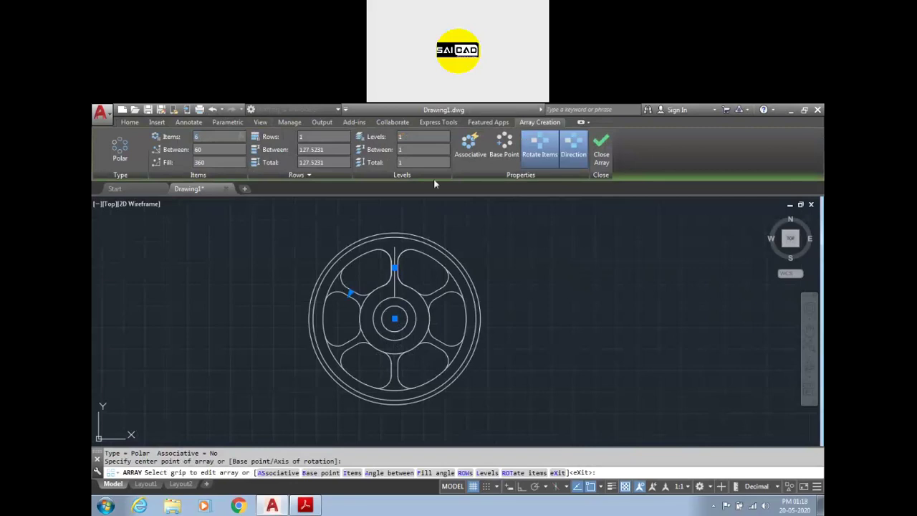
{"action": "left_click", "coordinate": [602, 154]}
- Finish the polar array and trim away the arcs of both window circles at the ends of the two right-hand spokes
{"action": "scroll", "coordinate": [362, 329], "scroll_direction": "up", "scroll_amount": 3}
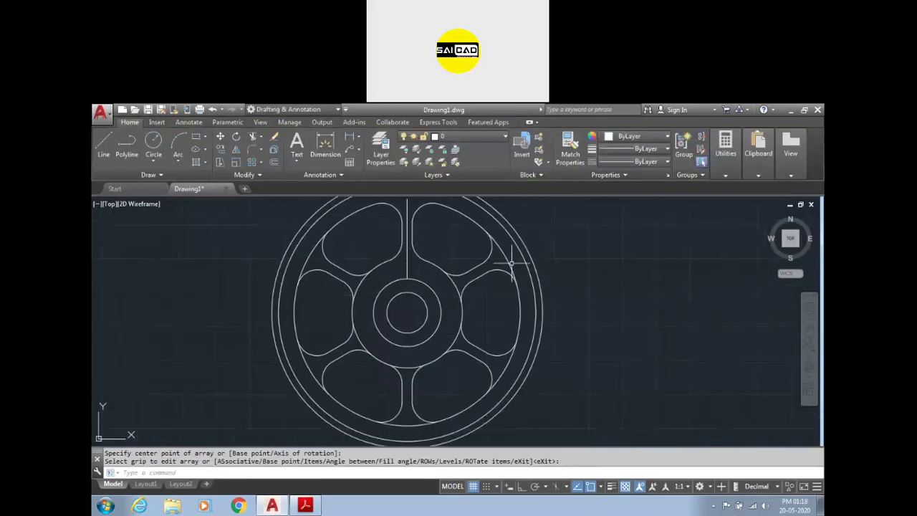
{"action": "key", "text": "Escape"}
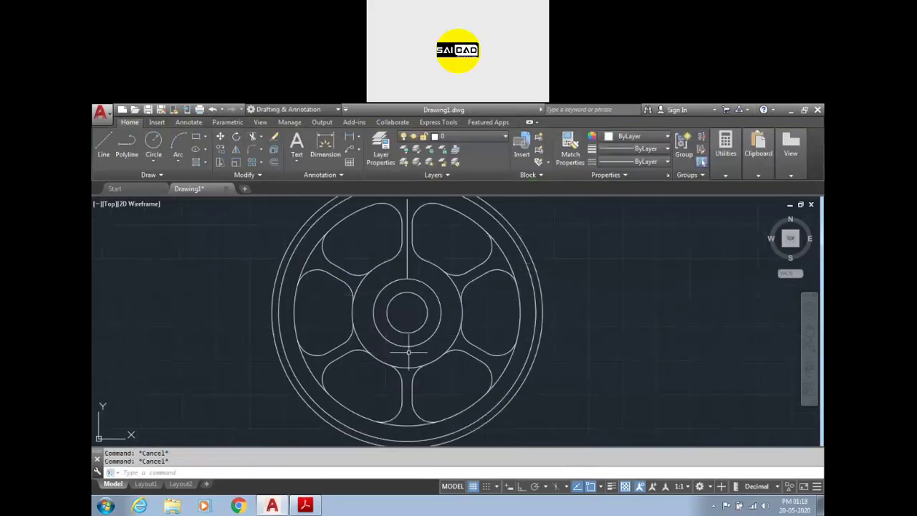
{"action": "type", "text": "tr"}
{"action": "key", "text": "Return"}
{"action": "left_click", "coordinate": [502, 252]}
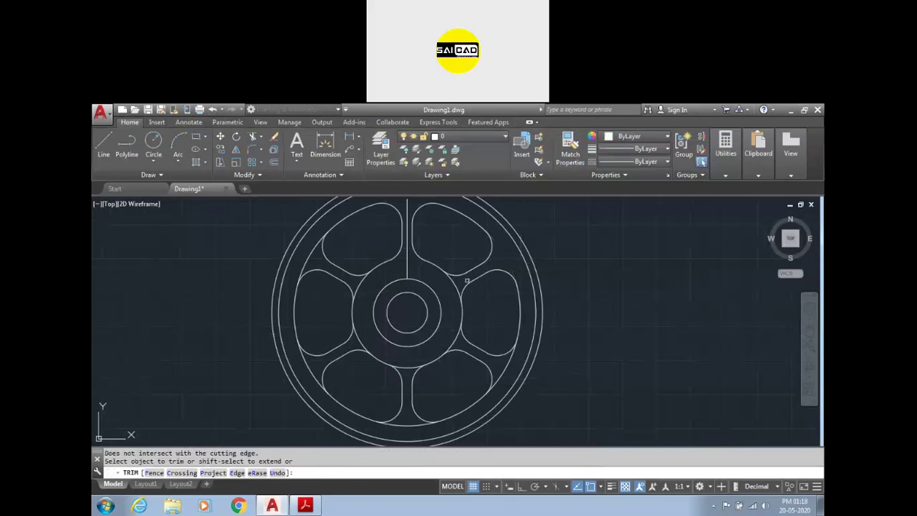
{"action": "left_click", "coordinate": [455, 288]}
{"action": "left_click", "coordinate": [453, 343]}
{"action": "left_click", "coordinate": [501, 372]}
- Trim away the remaining arcs of both window circles at the ends of the bottom and left-hand spokes
{"action": "left_click", "coordinate": [406, 429]}
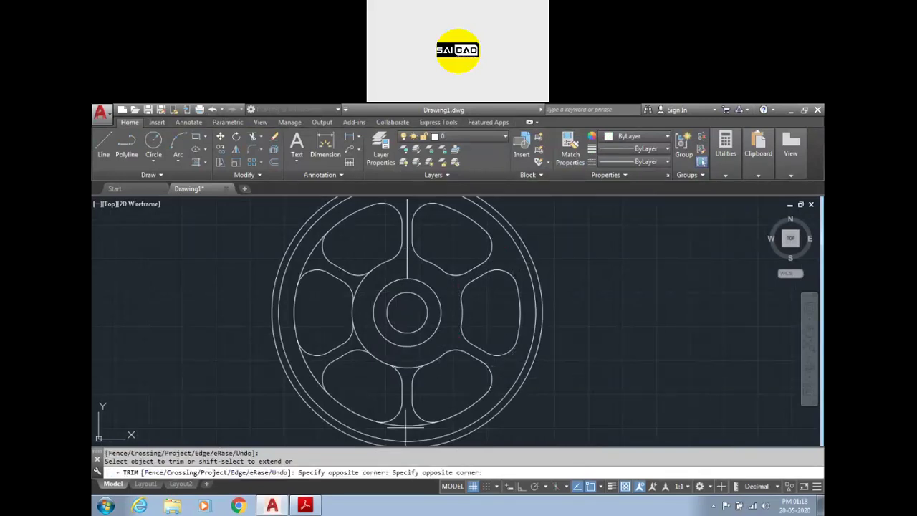
{"action": "left_click", "coordinate": [412, 356]}
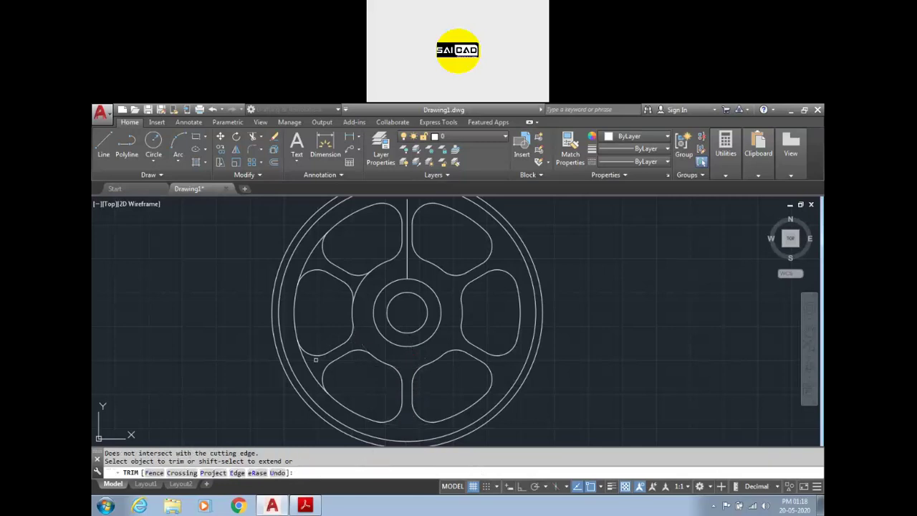
{"action": "left_click", "coordinate": [310, 368]}
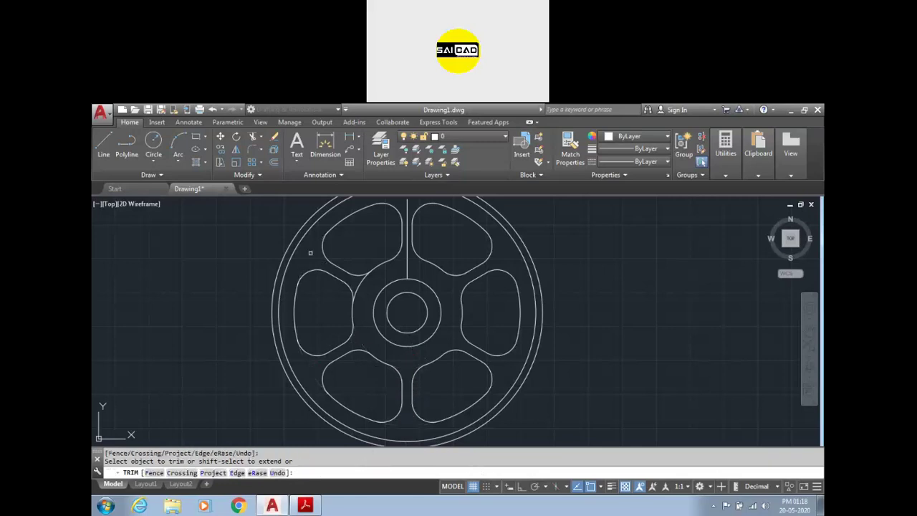
{"action": "scroll", "coordinate": [360, 288], "scroll_direction": "down", "scroll_amount": 5}
{"action": "key", "text": "Escape"}
{"action": "scroll", "coordinate": [402, 308], "scroll_direction": "up", "scroll_amount": 4}
{"action": "scroll", "coordinate": [425, 303], "scroll_direction": "down", "scroll_amount": 2}
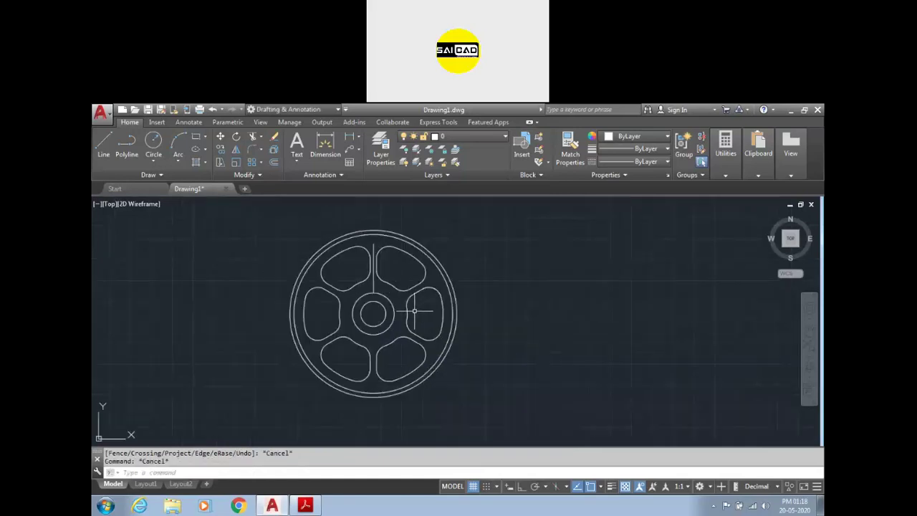
- Copy the complete wheel to an empty area to the right of the original
{"action": "left_click", "coordinate": [500, 213]}
{"action": "left_click", "coordinate": [242, 394]}
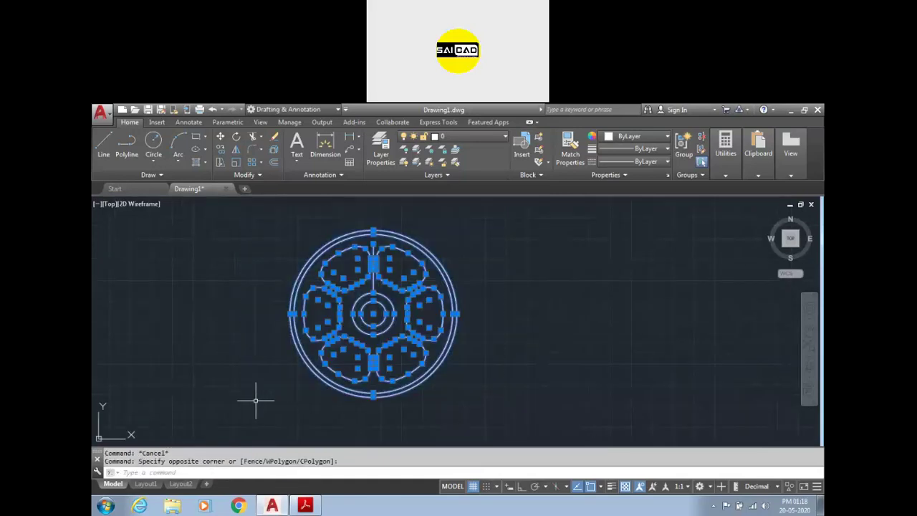
{"action": "type", "text": "co"}
{"action": "key", "text": "Return"}
{"action": "left_click", "coordinate": [408, 374]}
{"action": "left_click", "coordinate": [719, 380]}
{"action": "key", "text": "Escape"}
{"action": "scroll", "coordinate": [468, 385], "scroll_direction": "down", "scroll_amount": 5}
{"action": "scroll", "coordinate": [333, 391], "scroll_direction": "up", "scroll_amount": 5}
{"action": "key", "text": "Escape"}
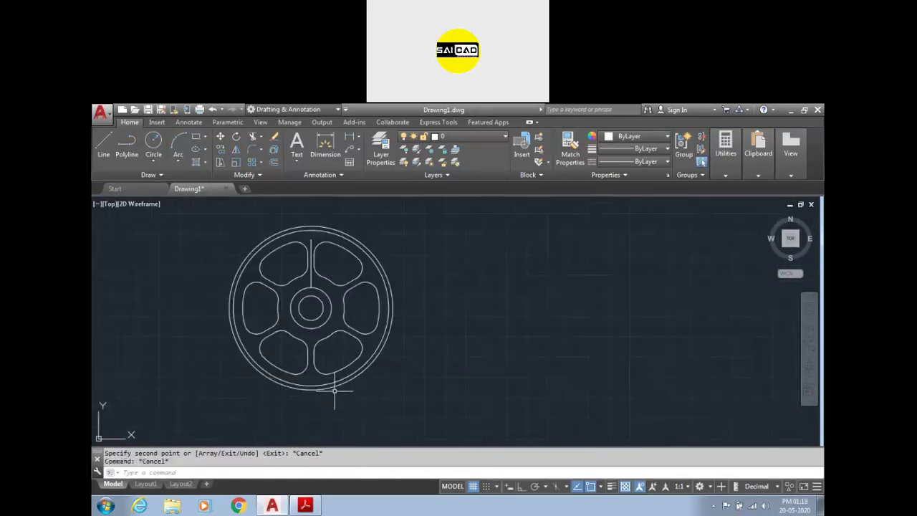
- Try to erase the copied wheel's contents, leaving the upper window curves near the top spoke out of the selection, and undo the erasure
{"action": "left_click", "coordinate": [388, 288]}
{"action": "key", "text": "Escape"}
{"action": "left_click", "coordinate": [197, 246]}
{"action": "left_click", "coordinate": [420, 413]}
{"action": "scroll", "coordinate": [300, 248], "scroll_direction": "up", "scroll_amount": 4}
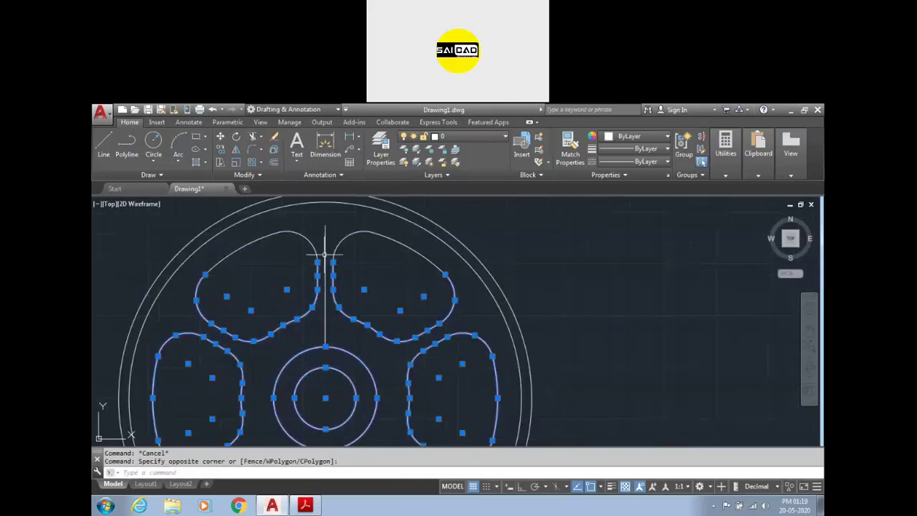
{"action": "left_click", "coordinate": [318, 231]}
{"action": "left_click", "coordinate": [427, 365], "text": "shift"}
{"action": "left_click", "coordinate": [258, 223], "text": "shift"}
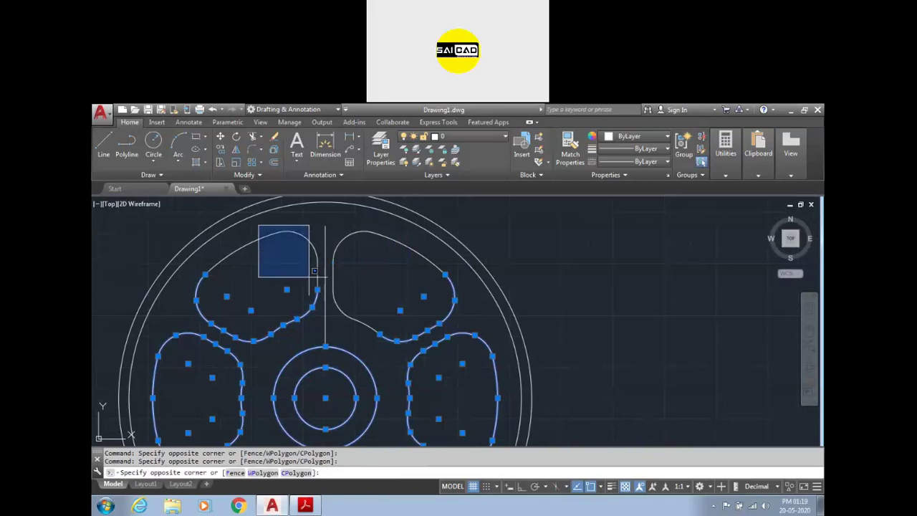
{"action": "left_click", "coordinate": [339, 322], "text": "shift"}
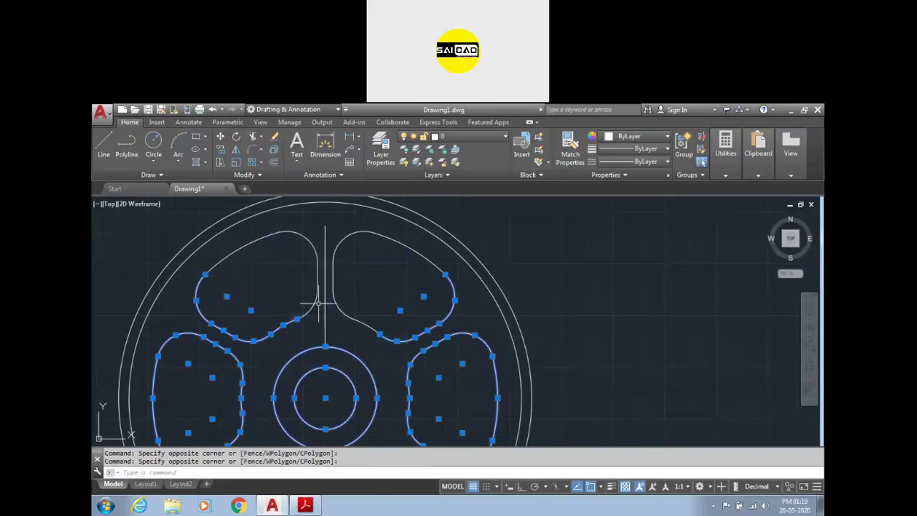
{"action": "key", "text": "Delete"}
{"action": "scroll", "coordinate": [398, 235], "scroll_direction": "down", "scroll_amount": 2}
{"action": "key", "text": "ctrl+z"}
{"action": "key", "text": "ctrl+z"}
{"action": "scroll", "coordinate": [373, 287], "scroll_direction": "down", "scroll_amount": 2}
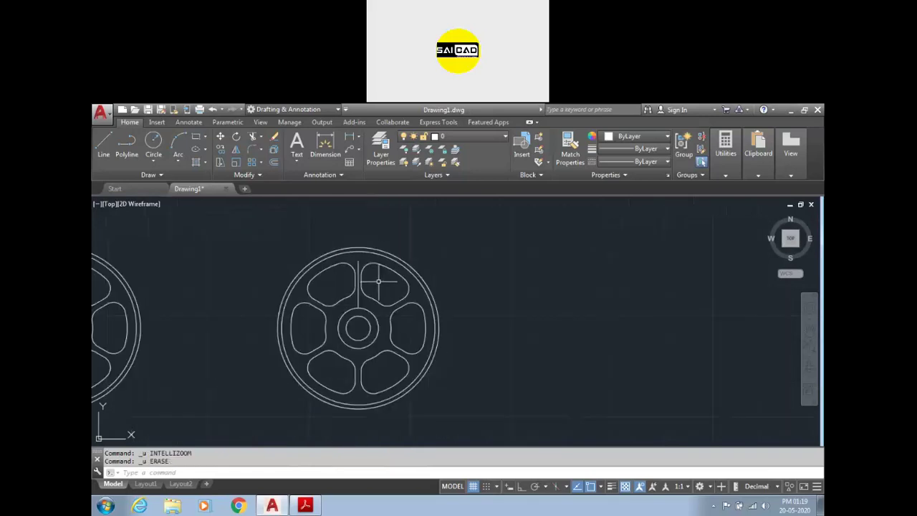
- Try to erase the whole copied wheel except its hub circles, centre line and some window arcs, and undo the erasure
{"action": "left_click", "coordinate": [253, 226]}
{"action": "left_click", "coordinate": [459, 430]}
{"action": "scroll", "coordinate": [374, 323], "scroll_direction": "up", "scroll_amount": 2}
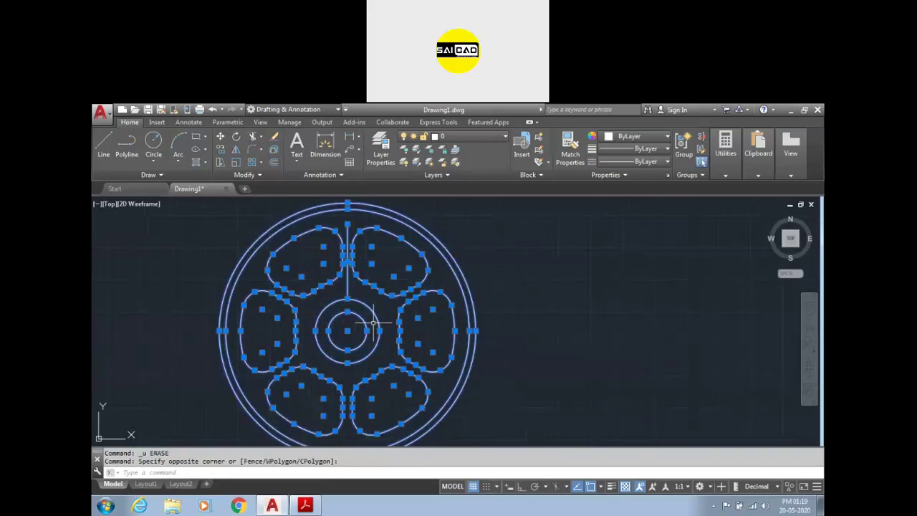
{"action": "mouse_move", "coordinate": [376, 310]}
{"action": "left_mouse_down"}
{"action": "mouse_move", "coordinate": [362, 330]}
{"action": "mouse_move", "coordinate": [384, 305]}
{"action": "mouse_move", "coordinate": [349, 279]}
{"action": "left_mouse_up"}
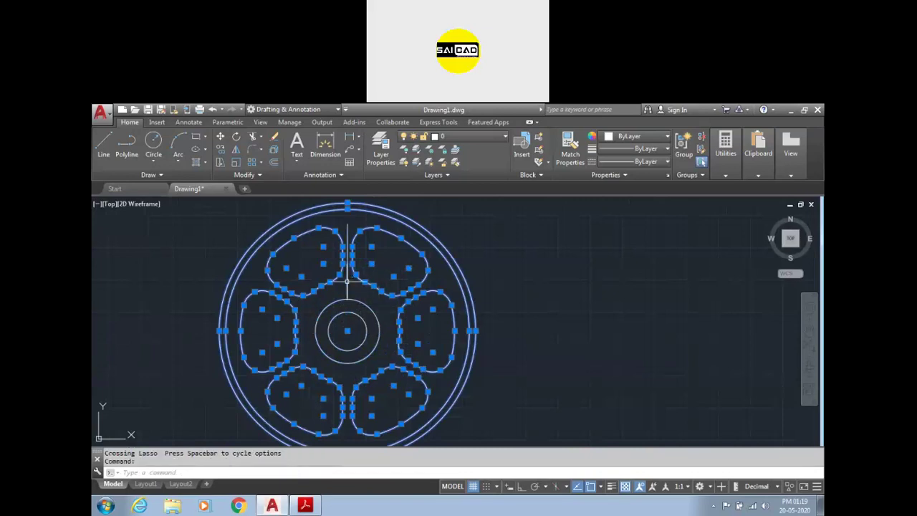
{"action": "left_click", "coordinate": [398, 230]}
{"action": "left_click", "coordinate": [360, 243]}
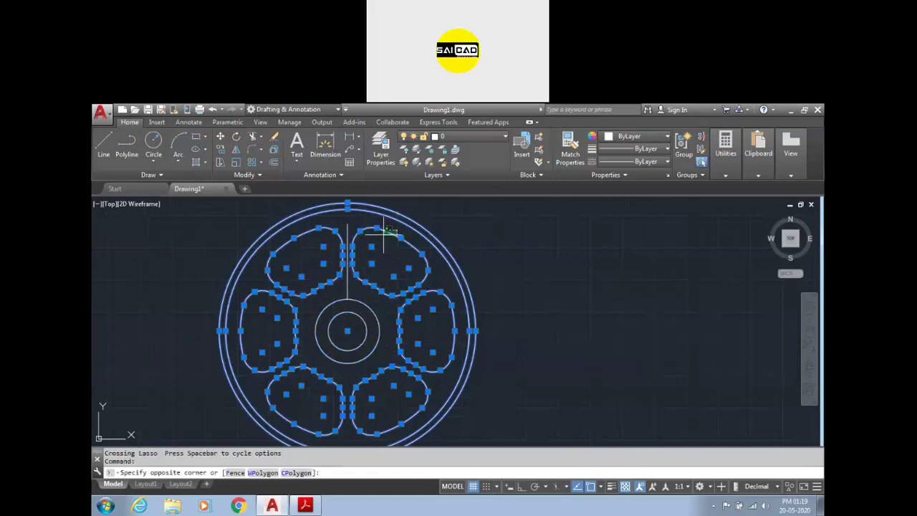
{"action": "left_click", "coordinate": [309, 230]}
{"action": "scroll", "coordinate": [322, 229], "scroll_direction": "up", "scroll_amount": 5}
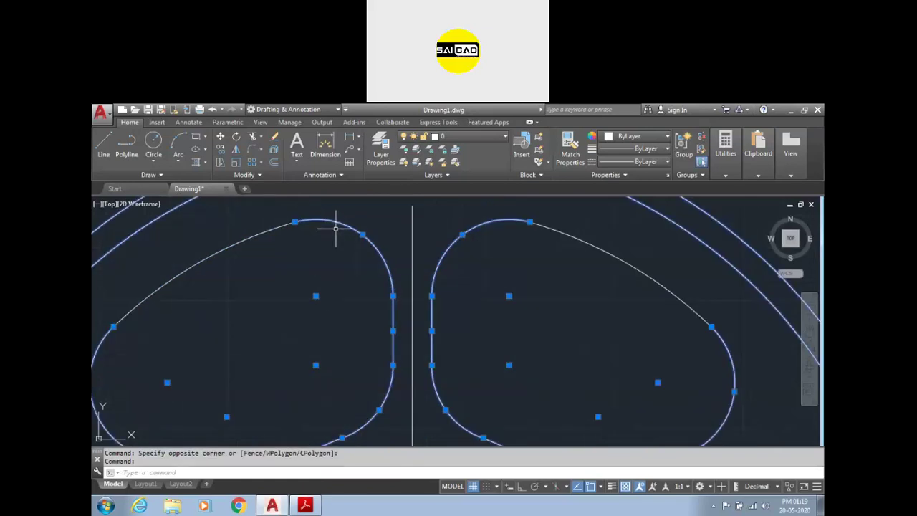
{"action": "scroll", "coordinate": [333, 230], "scroll_direction": "down", "scroll_amount": 2}
{"action": "left_click", "coordinate": [492, 368]}
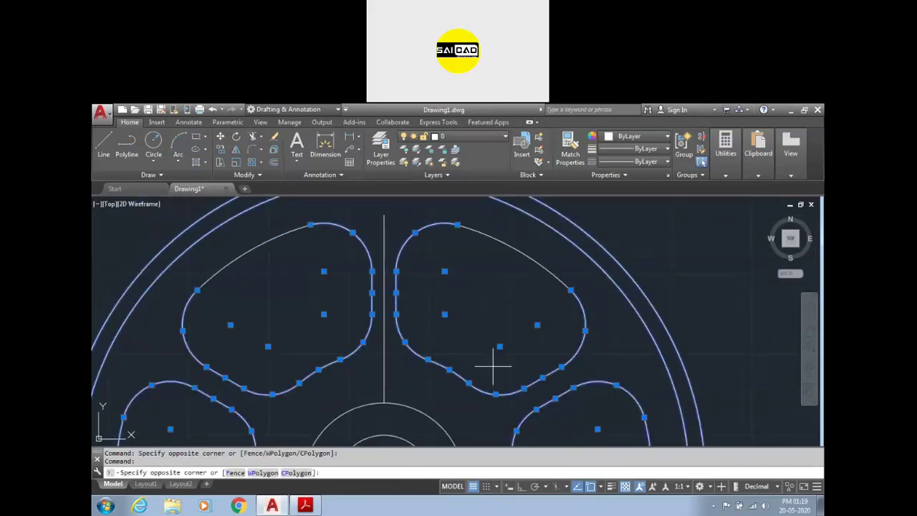
{"action": "left_click", "coordinate": [500, 411]}
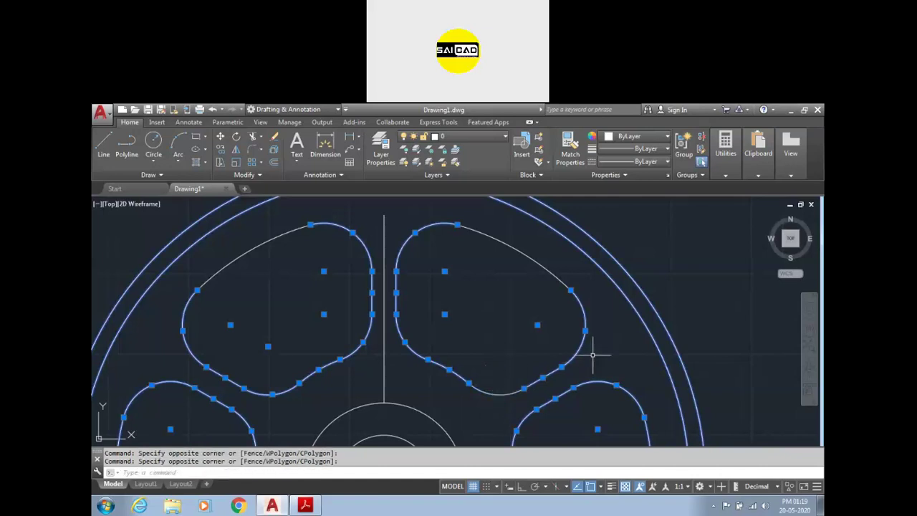
{"action": "scroll", "coordinate": [587, 352], "scroll_direction": "down", "scroll_amount": 5}
{"action": "key", "text": "Delete"}
{"action": "left_click", "coordinate": [530, 291]}
{"action": "left_click", "coordinate": [517, 309]}
{"action": "key", "text": "ctrl+z"}
{"action": "key", "text": "ctrl+z"}
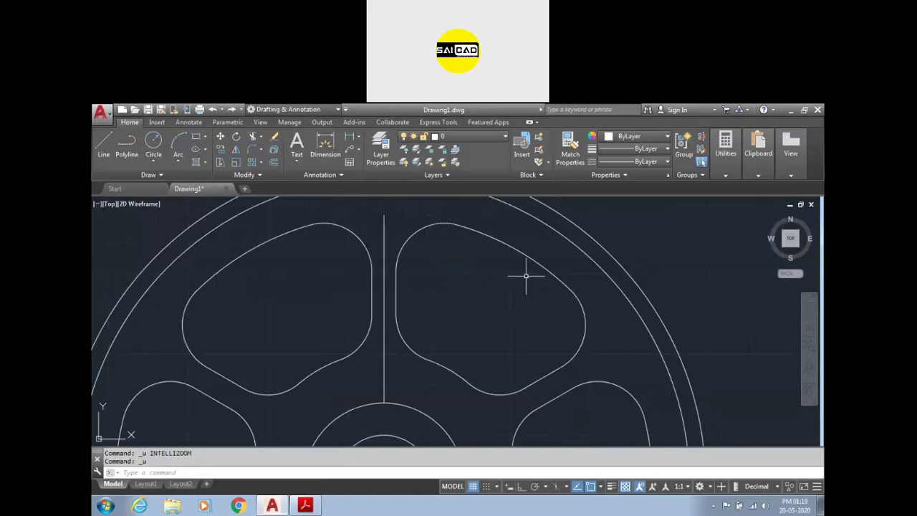
- Erase the spoke and window curves of the copied wheel, excluding the hub circles, rim circles and vertical centre line
{"action": "scroll", "coordinate": [526, 276], "scroll_direction": "down", "scroll_amount": 6}
{"action": "left_click", "coordinate": [403, 268]}
{"action": "left_click", "coordinate": [592, 402]}
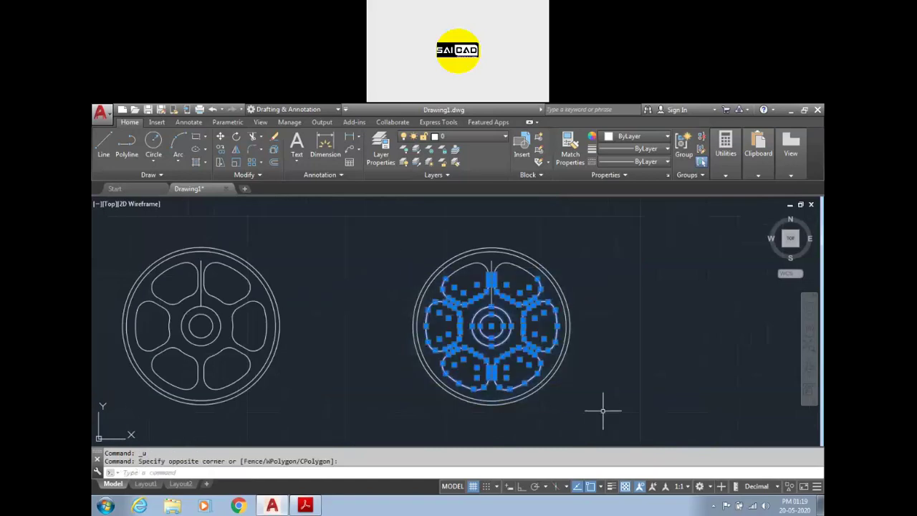
{"action": "scroll", "coordinate": [513, 314], "scroll_direction": "up", "scroll_amount": 4}
{"action": "left_click", "coordinate": [512, 313], "text": "shift"}
{"action": "left_click", "coordinate": [481, 348], "text": "shift"}
{"action": "scroll", "coordinate": [479, 370], "scroll_direction": "down", "scroll_amount": 2}
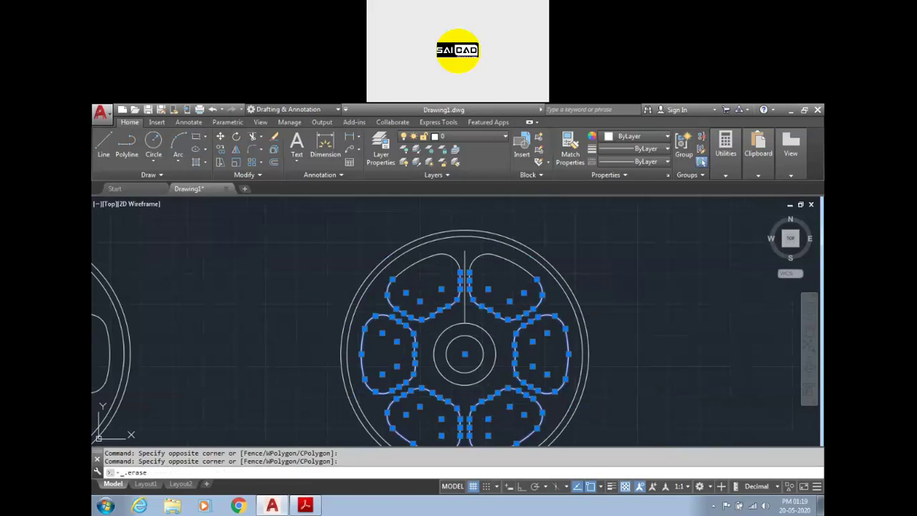
{"action": "key", "text": "Delete"}
- Erase the leftover arcs of the two upper windows in the copied wheel
{"action": "left_click", "coordinate": [502, 266]}
{"action": "key", "text": "Delete"}
{"action": "left_click", "coordinate": [392, 237]}
{"action": "left_click", "coordinate": [466, 283]}
{"action": "key", "text": "Delete"}
{"action": "left_click", "coordinate": [490, 257]}
{"action": "key", "text": "Delete"}
- Draw two concentric circles with radii 81.5 and 167 at the copied wheel's centre
{"action": "type", "text": "c"}
{"action": "key", "text": "Return"}
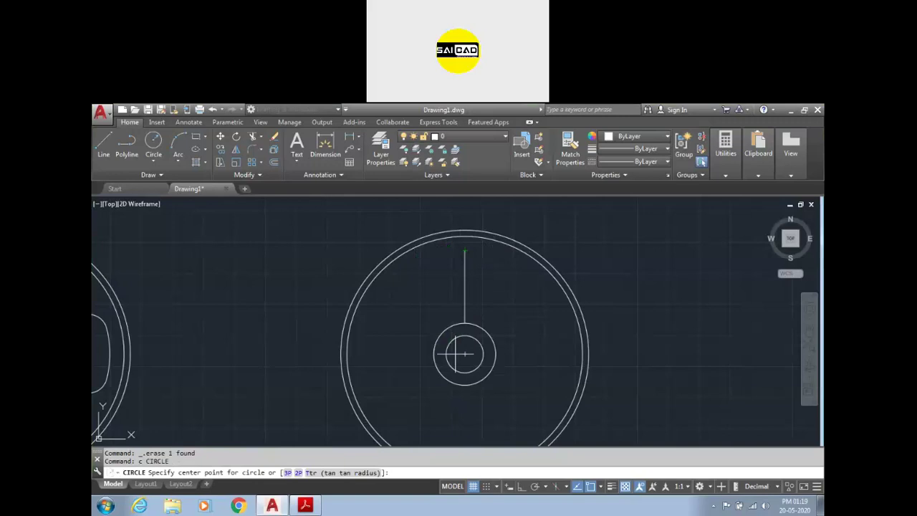
{"action": "left_click", "coordinate": [465, 352]}
{"action": "type", "text": "81.5"}
{"action": "key", "text": "Return"}
{"action": "key", "text": "Return"}
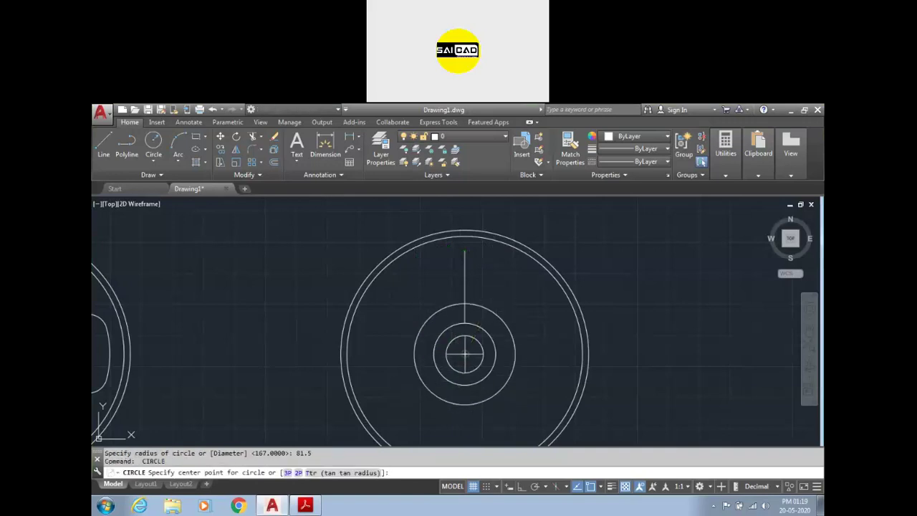
{"action": "left_click", "coordinate": [464, 352]}
{"action": "type", "text": "167"}
{"action": "key", "text": "Return"}
{"action": "key", "text": "Escape"}
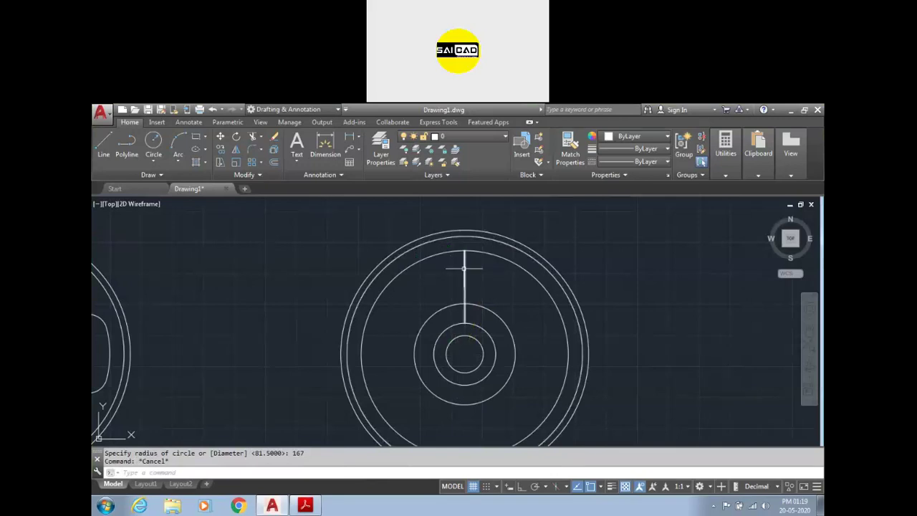
- Try to fillet the vertical centre line into the radius-167 circle with radius 30, using the Multiple option, and undo it
{"action": "type", "text": "f"}
{"action": "key", "text": "Return"}
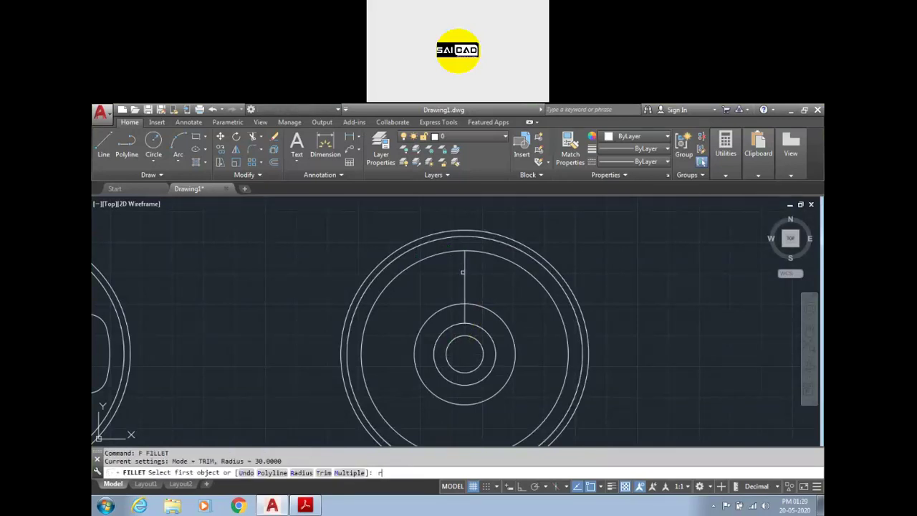
{"action": "type", "text": "m"}
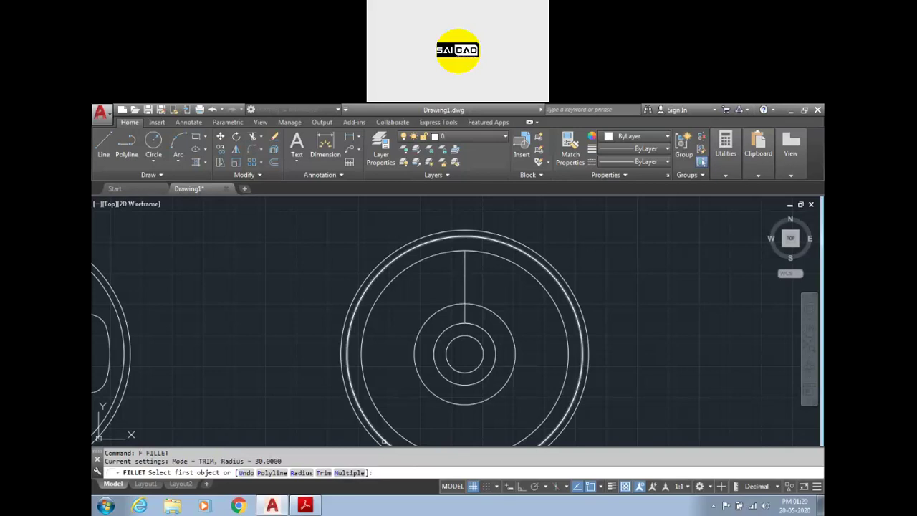
{"action": "key", "text": "Return"}
{"action": "scroll", "coordinate": [476, 274], "scroll_direction": "up", "scroll_amount": 2}
{"action": "left_click", "coordinate": [456, 248]}
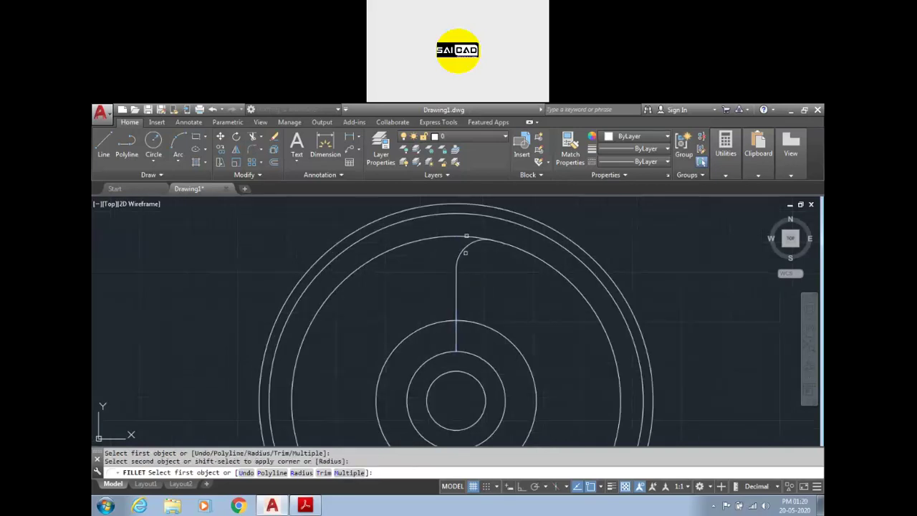
{"action": "key", "text": "Escape"}
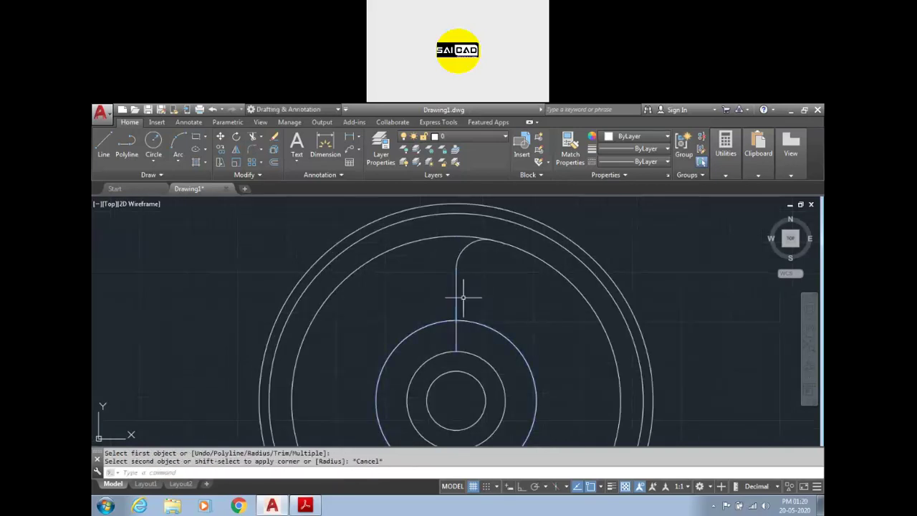
{"action": "key", "text": "ctrl+z"}
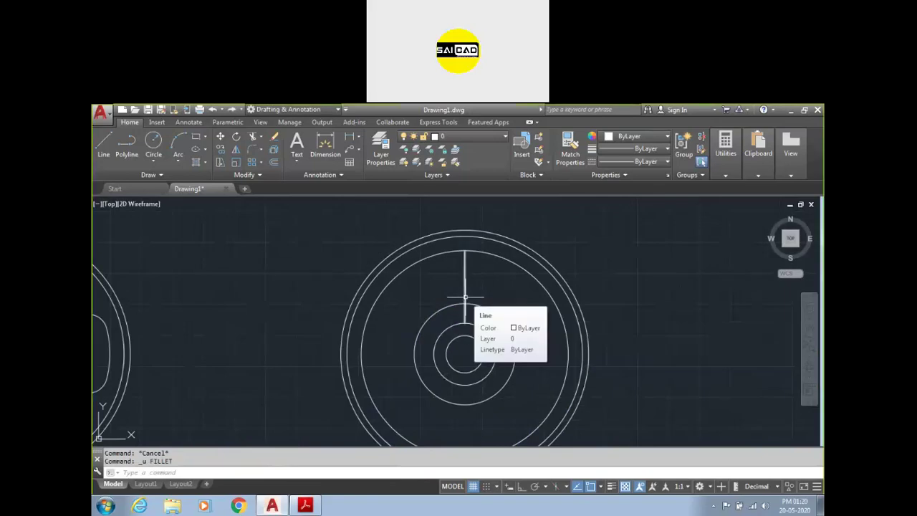
- Offset the vertical centre line to both sides by the preset distance to form the edges of the top spoke
{"action": "type", "text": "o"}
{"action": "key", "text": "Return"}
{"action": "scroll", "coordinate": [466, 290], "scroll_direction": "up", "scroll_amount": 3}
{"action": "key", "text": "Return"}
{"action": "left_click", "coordinate": [462, 259]}
{"action": "left_click", "coordinate": [483, 262]}
{"action": "left_click", "coordinate": [462, 248]}
{"action": "left_click", "coordinate": [432, 261]}
{"action": "scroll", "coordinate": [446, 290], "scroll_direction": "down", "scroll_amount": 2}
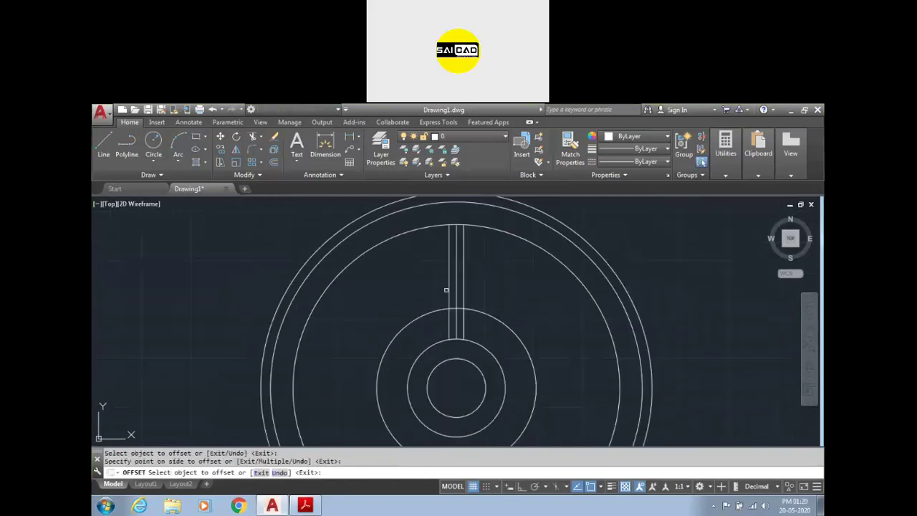
{"action": "key", "text": "Escape"}
- Fillet the right spoke edge into the outer and inner window circles with radius 30 in Trim mode
{"action": "type", "text": "f"}
{"action": "key", "text": "Return"}
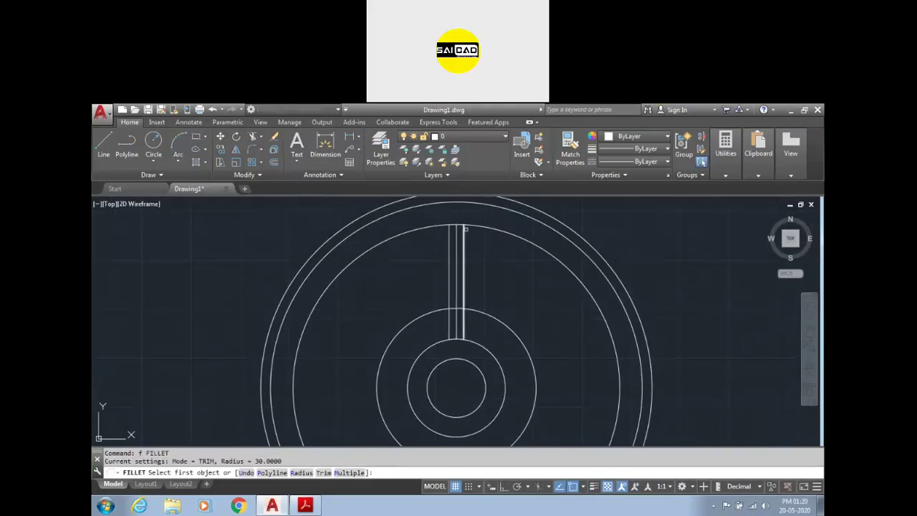
{"action": "left_click", "coordinate": [464, 237]}
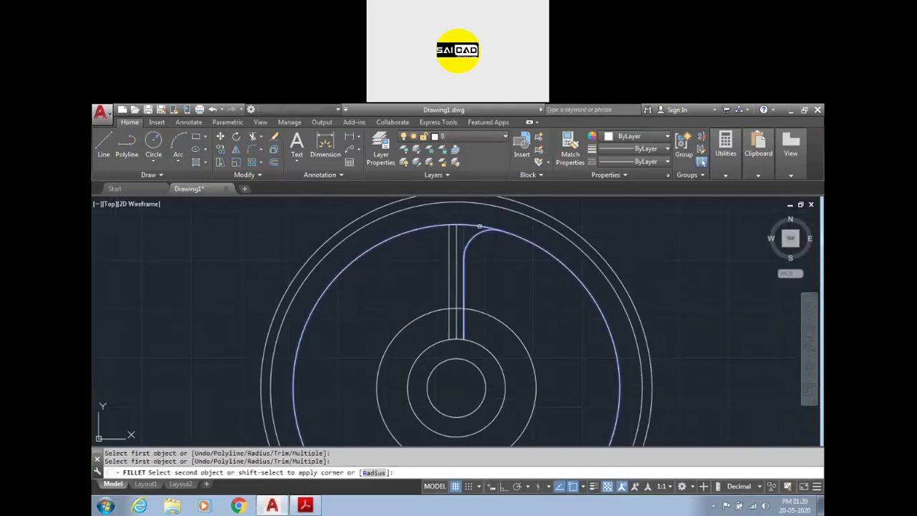
{"action": "left_click", "coordinate": [479, 229]}
{"action": "left_click", "coordinate": [465, 293]}
{"action": "key", "text": "Escape"}
{"action": "key", "text": "Escape"}
{"action": "scroll", "coordinate": [456, 307], "scroll_direction": "down", "scroll_amount": 3}
{"action": "scroll", "coordinate": [454, 303], "scroll_direction": "up", "scroll_amount": 3}
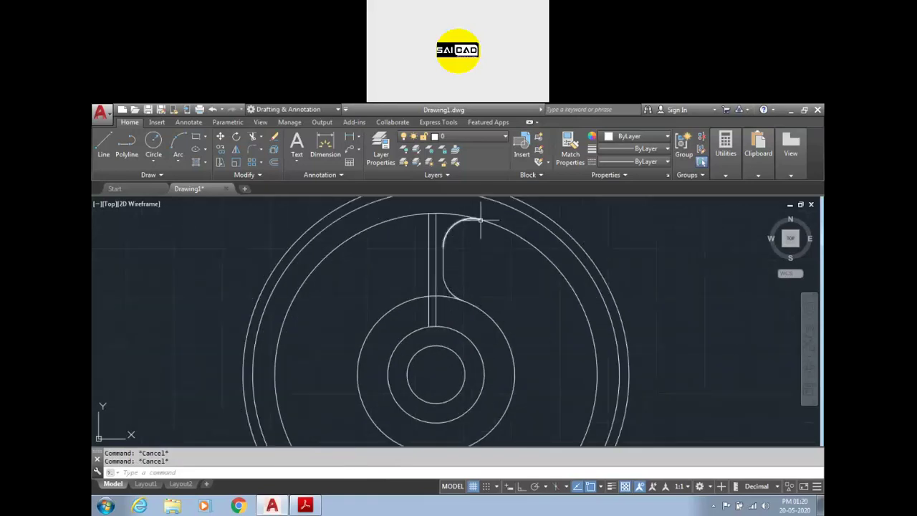
{"action": "scroll", "coordinate": [503, 320], "scroll_direction": "down", "scroll_amount": 2}
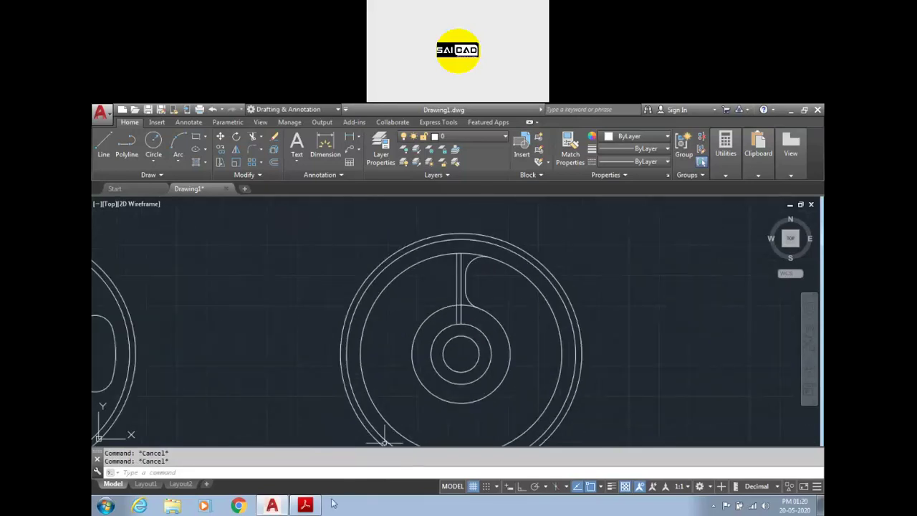
- Switch to the PDF assignment, examine the spoke and window dimensions of the wheel's front view, and return to the drawing
{"action": "left_click", "coordinate": [307, 505]}
{"action": "scroll", "coordinate": [493, 273], "scroll_direction": "down", "scroll_amount": 1}
{"action": "scroll", "coordinate": [493, 240], "scroll_direction": "down", "scroll_amount": 3, "text": "ctrl"}
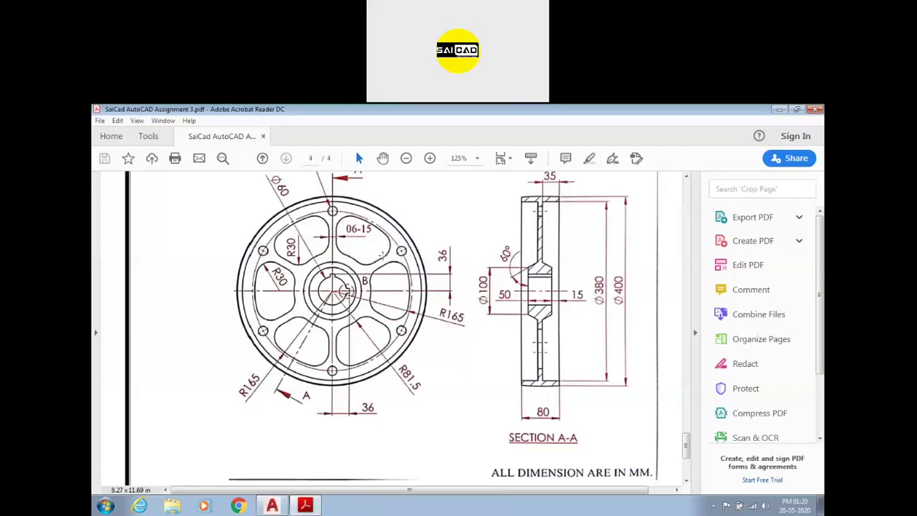
{"action": "left_click", "coordinate": [311, 506]}
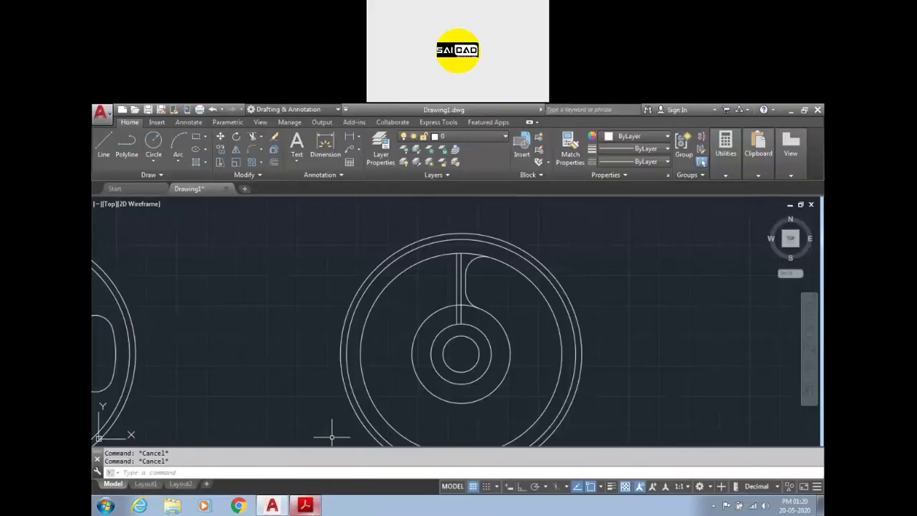
- Rotate the left spoke edge by -60 degrees about the copied wheel's centre
{"action": "scroll", "coordinate": [459, 295], "scroll_direction": "up", "scroll_amount": 4}
{"action": "left_click", "coordinate": [459, 283]}
{"action": "scroll", "coordinate": [433, 287], "scroll_direction": "down", "scroll_amount": 3}
{"action": "scroll", "coordinate": [441, 293], "scroll_direction": "up", "scroll_amount": 2}
{"action": "key", "text": "Escape"}
{"action": "left_click", "coordinate": [430, 289]}
{"action": "type", "text": "ro"}
{"action": "key", "text": "Return"}
{"action": "left_click", "coordinate": [437, 382]}
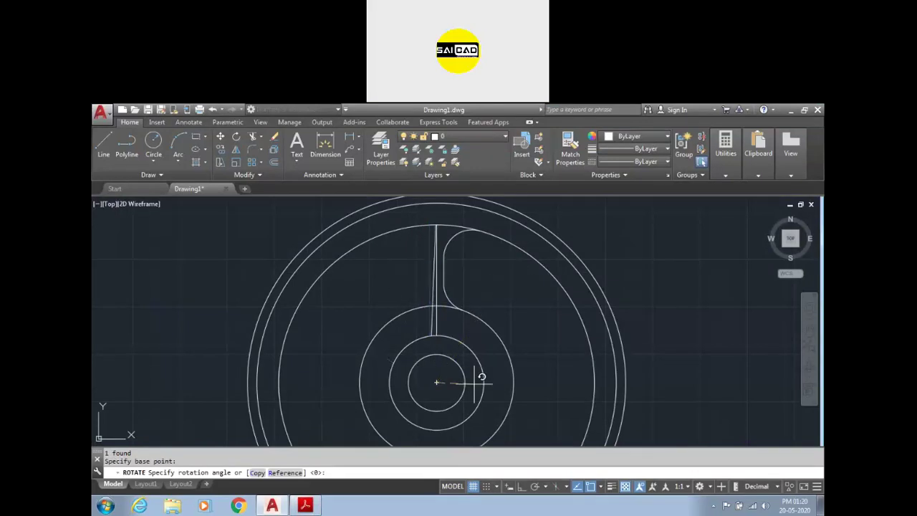
{"action": "type", "text": "-60"}
{"action": "key", "text": "Return"}
{"action": "key", "text": "Escape"}
{"action": "key", "text": "Escape"}
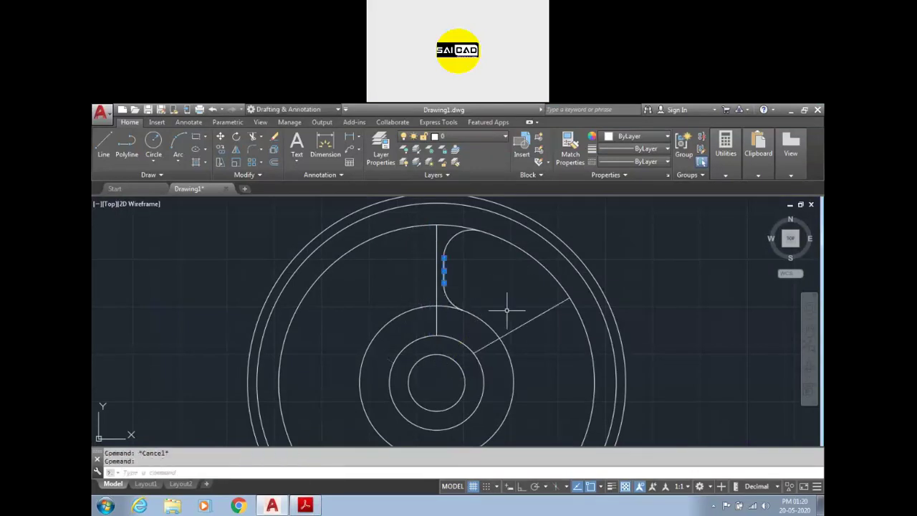
{"action": "key", "text": "Escape"}
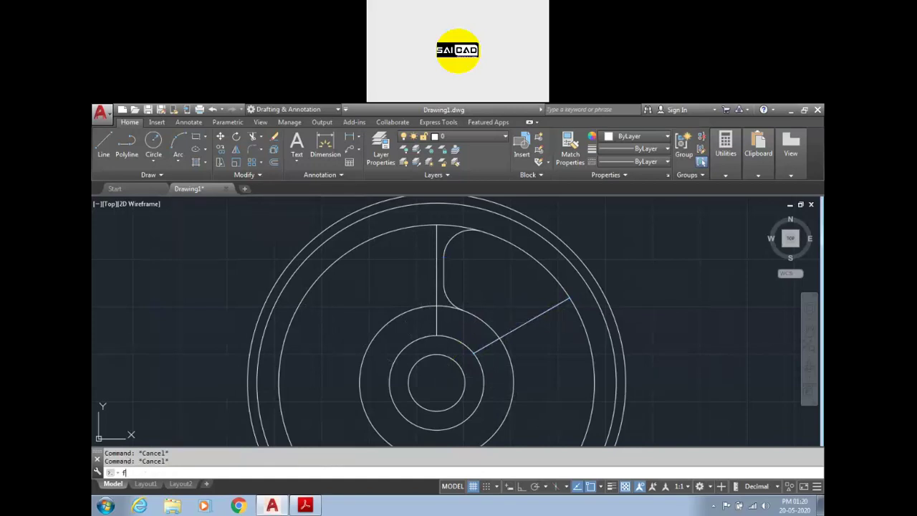
- Fillet the rotated spoke edge into the outer and inner window circles with radius 30, using the Multiple option
{"action": "type", "text": "f"}
{"action": "key", "text": "Return"}
{"action": "type", "text": "m"}
{"action": "key", "text": "Return"}
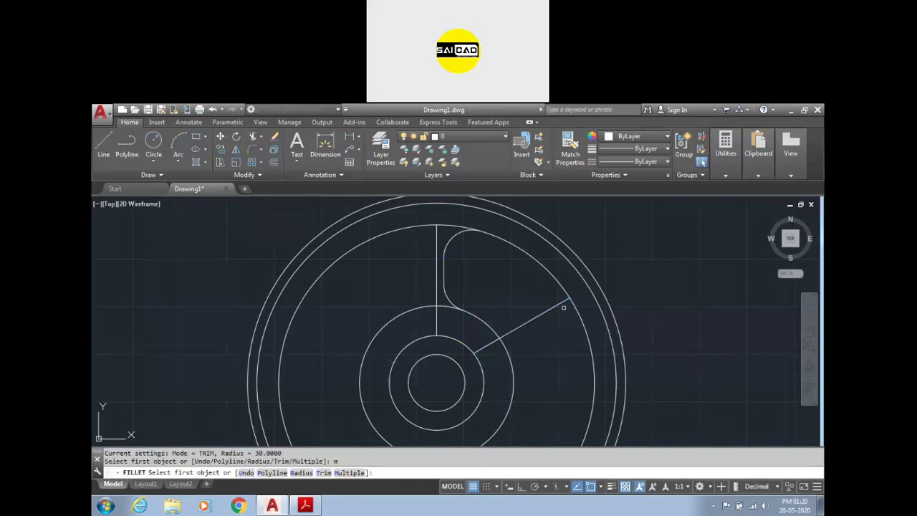
{"action": "left_click", "coordinate": [563, 303]}
{"action": "left_click", "coordinate": [533, 318]}
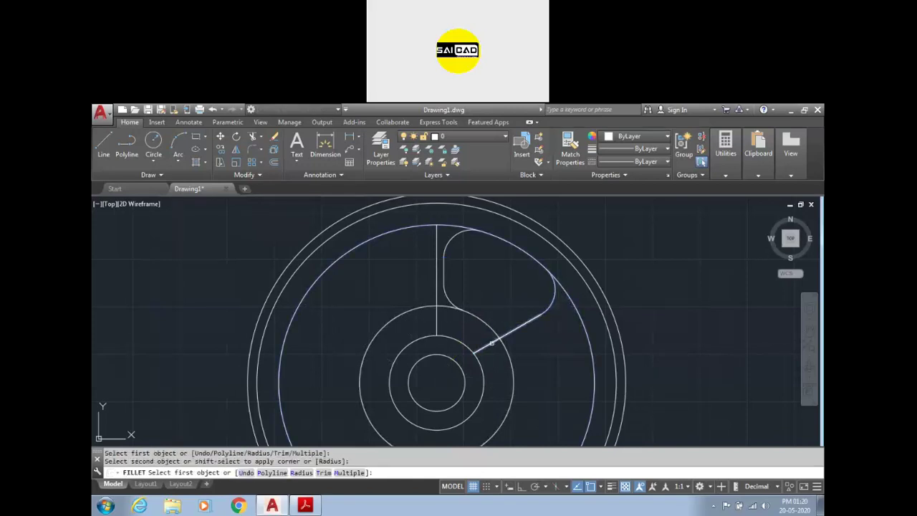
{"action": "left_click", "coordinate": [507, 335]}
{"action": "left_click", "coordinate": [499, 337]}
{"action": "key", "text": "Escape"}
{"action": "key", "text": "Escape"}
- Delete the vertical centre line and trim the two window circles away outside the single closed window profile
{"action": "left_click", "coordinate": [437, 314]}
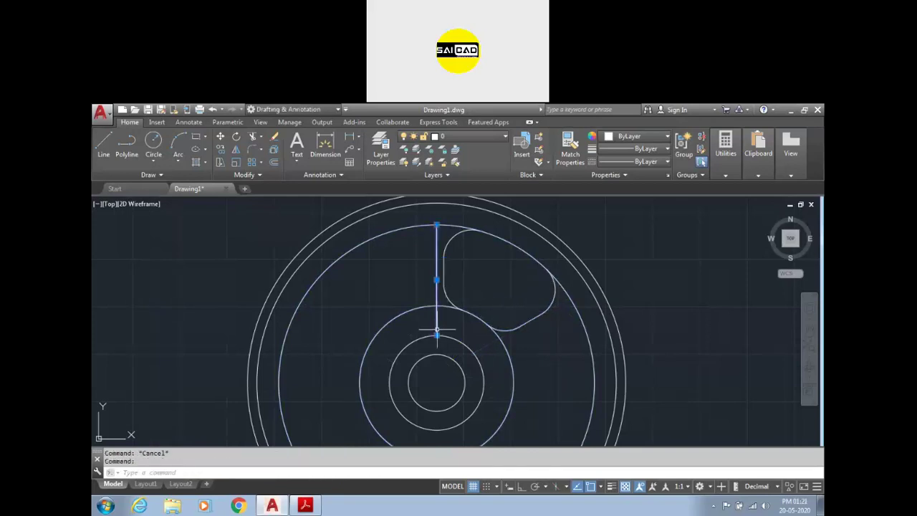
{"action": "key", "text": "Delete"}
{"action": "scroll", "coordinate": [462, 349], "scroll_direction": "down", "scroll_amount": 2}
{"action": "type", "text": "tr"}
{"action": "key", "text": "Return"}
{"action": "key", "text": "Return"}
{"action": "left_click", "coordinate": [490, 331]}
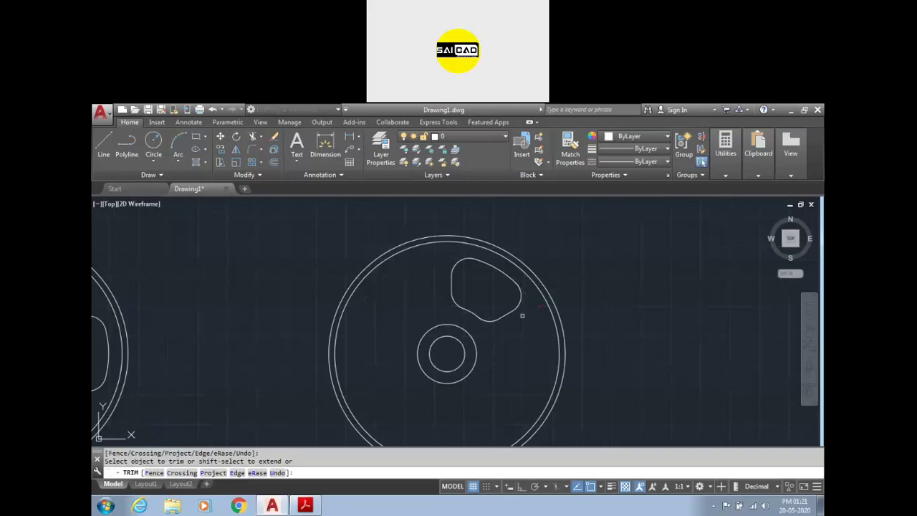
{"action": "key", "text": "Escape"}
{"action": "key", "text": "Escape"}
{"action": "scroll", "coordinate": [502, 311], "scroll_direction": "down", "scroll_amount": 3}
{"action": "left_click", "coordinate": [459, 262]}
{"action": "key", "text": "Escape"}
- Check the hole pitch circle in the PDF and draw a circle of radius 170 at the copied wheel's centre
{"action": "scroll", "coordinate": [487, 299], "scroll_direction": "up", "scroll_amount": 2}
{"action": "type", "text": "c"}
{"action": "key", "text": "Return"}
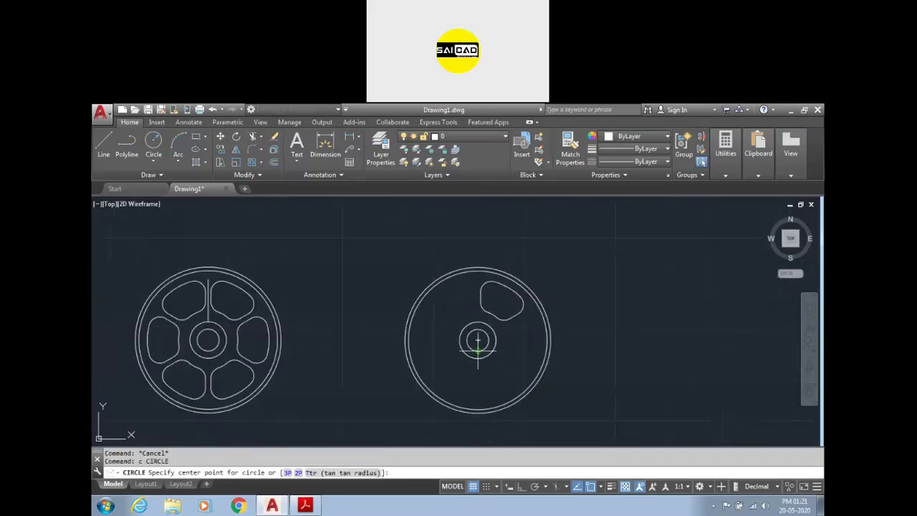
{"action": "left_click", "coordinate": [478, 341]}
{"action": "left_click", "coordinate": [306, 506]}
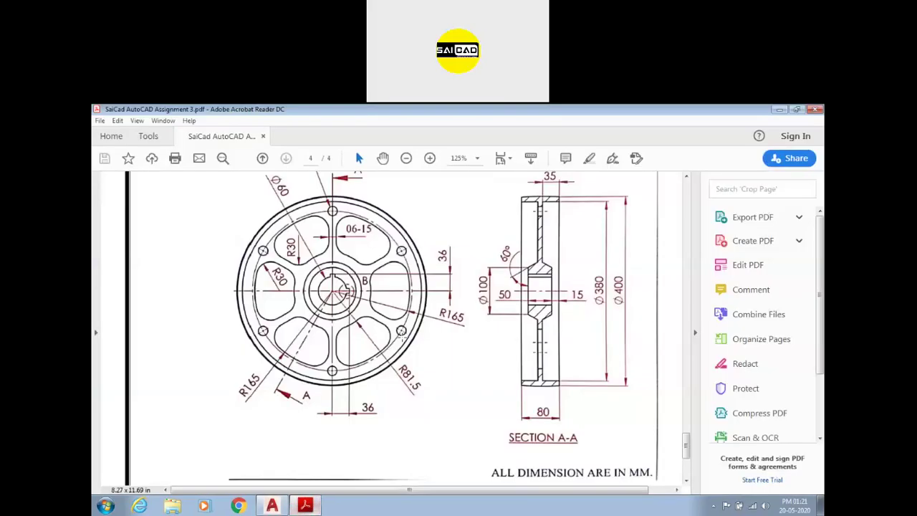
{"action": "scroll", "coordinate": [309, 233], "scroll_direction": "up", "scroll_amount": 2}
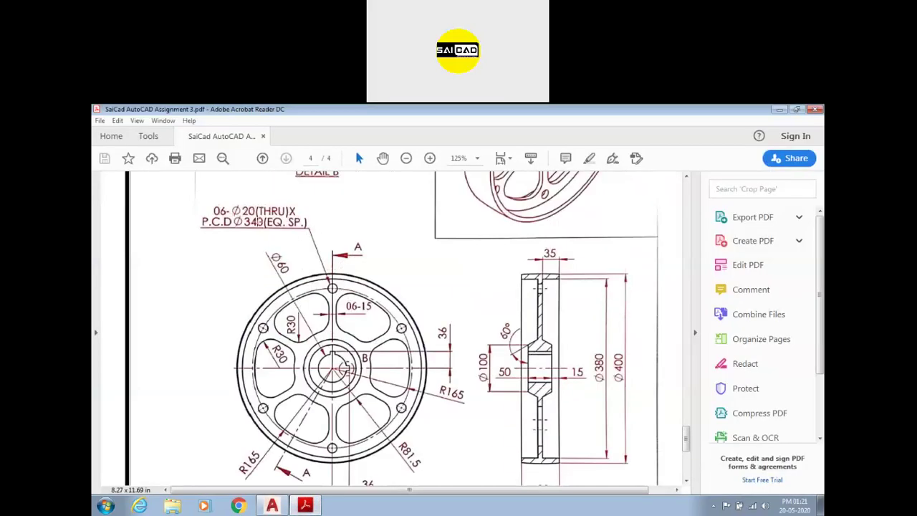
{"action": "left_click", "coordinate": [273, 506]}
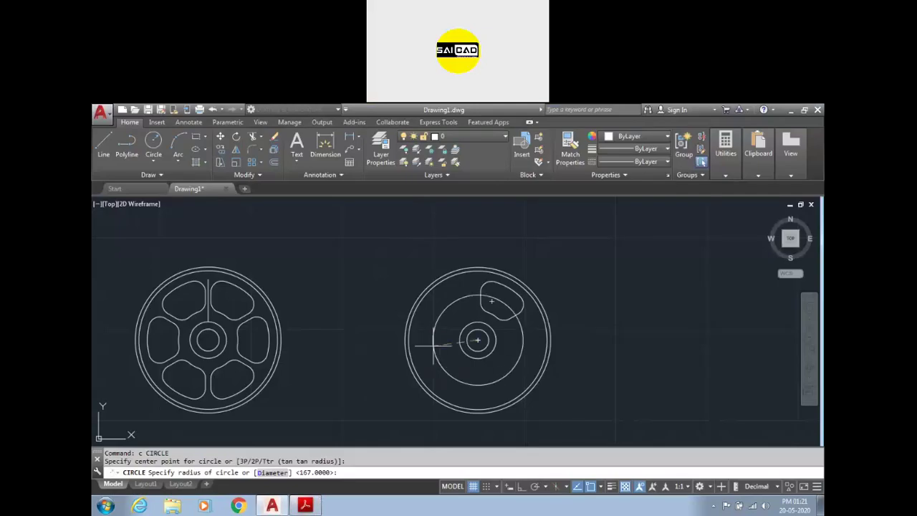
{"action": "type", "text": "170"}
{"action": "key", "text": "Return"}
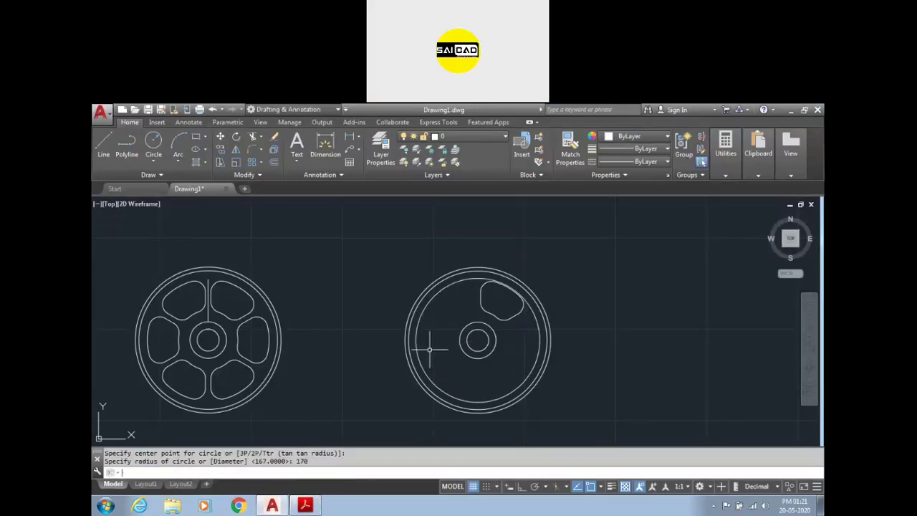
- Draw a hole circle of radius 10 at the top quadrant of the radius-170 pitch circle
{"action": "key", "text": "Escape"}
{"action": "type", "text": "c"}
{"action": "key", "text": "Return"}
{"action": "scroll", "coordinate": [459, 277], "scroll_direction": "up", "scroll_amount": 4}
{"action": "left_click", "coordinate": [501, 282]}
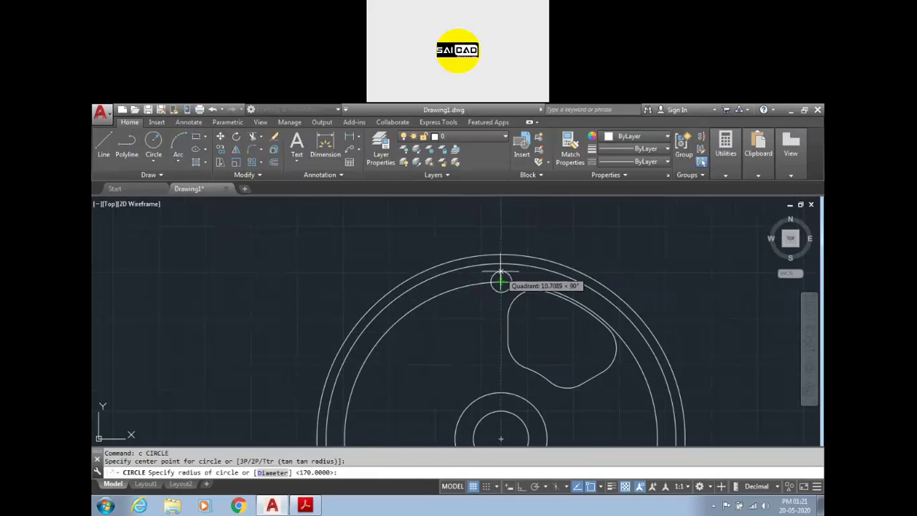
{"action": "type", "text": "10"}
{"action": "key", "text": "Return"}
{"action": "key", "text": "Escape"}
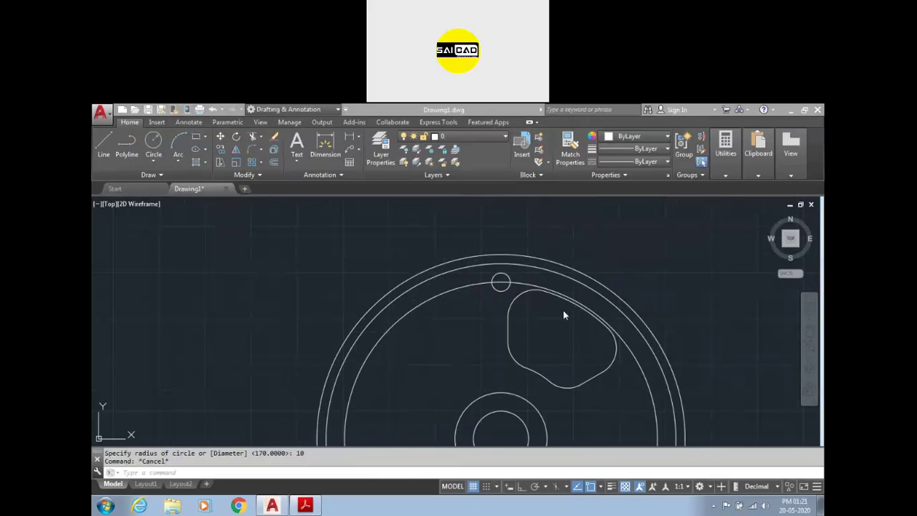
- Rotate a copy of the small hole circle by -60 degrees about the copied wheel's centre, using the Copy option
{"action": "left_click", "coordinate": [468, 212]}
{"action": "left_click", "coordinate": [493, 274]}
{"action": "left_click", "coordinate": [501, 282]}
{"action": "scroll", "coordinate": [414, 221], "scroll_direction": "down", "scroll_amount": 3}
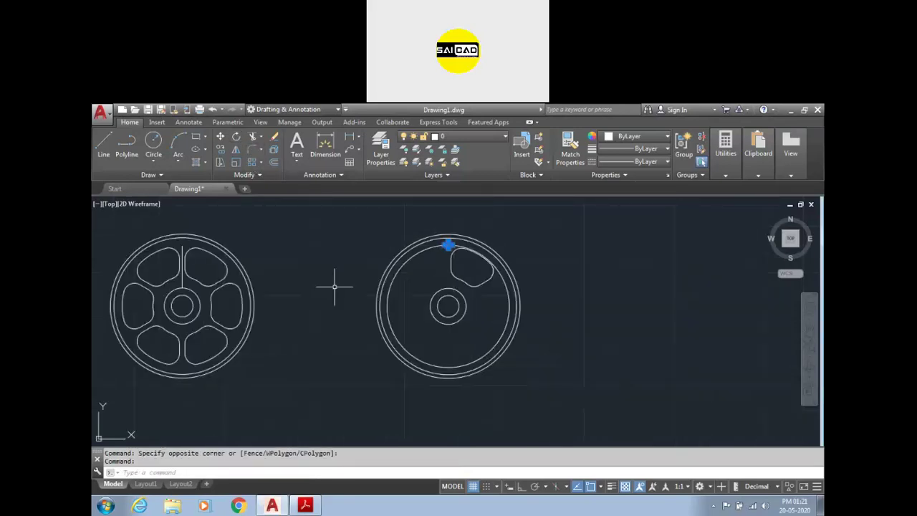
{"action": "key", "text": "Return"}
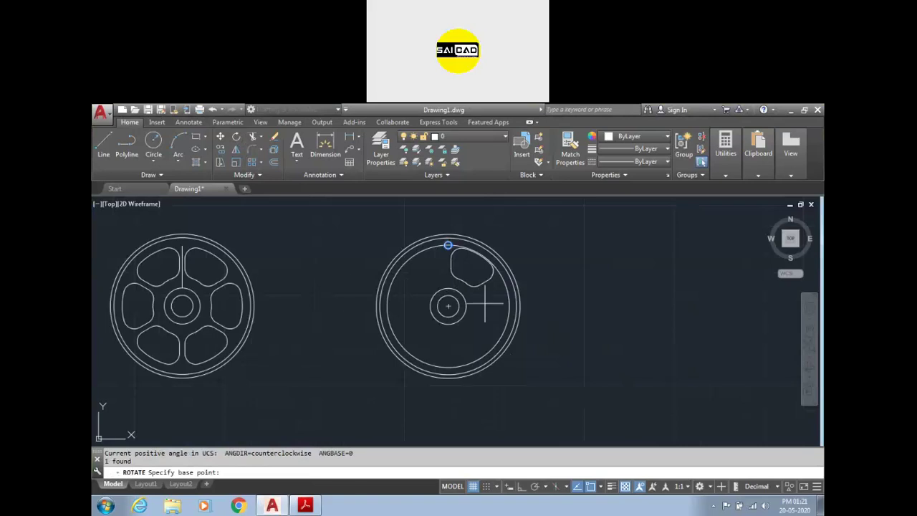
{"action": "left_click", "coordinate": [448, 306]}
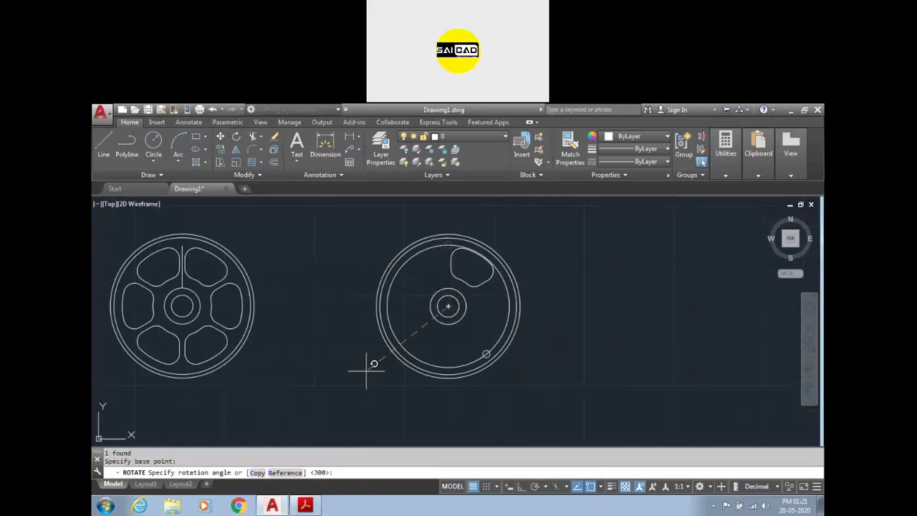
{"action": "left_click", "coordinate": [257, 472]}
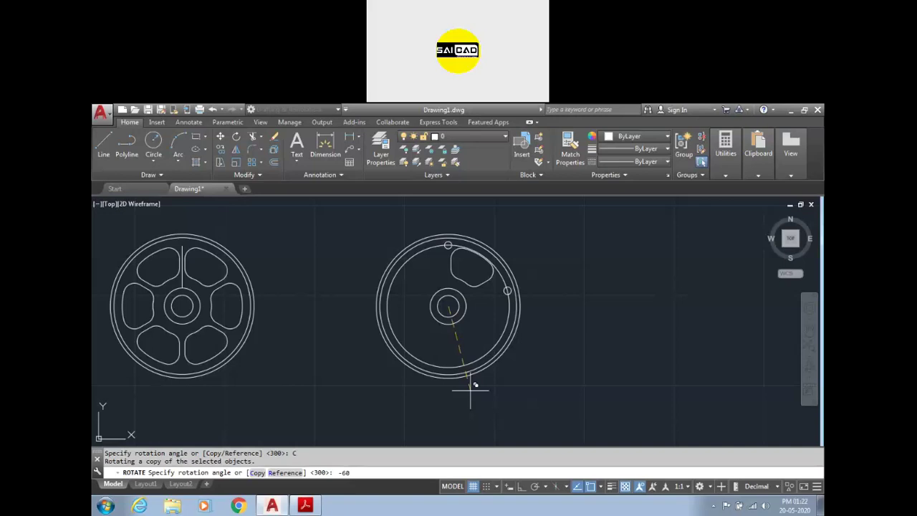
{"action": "key", "text": "Return"}
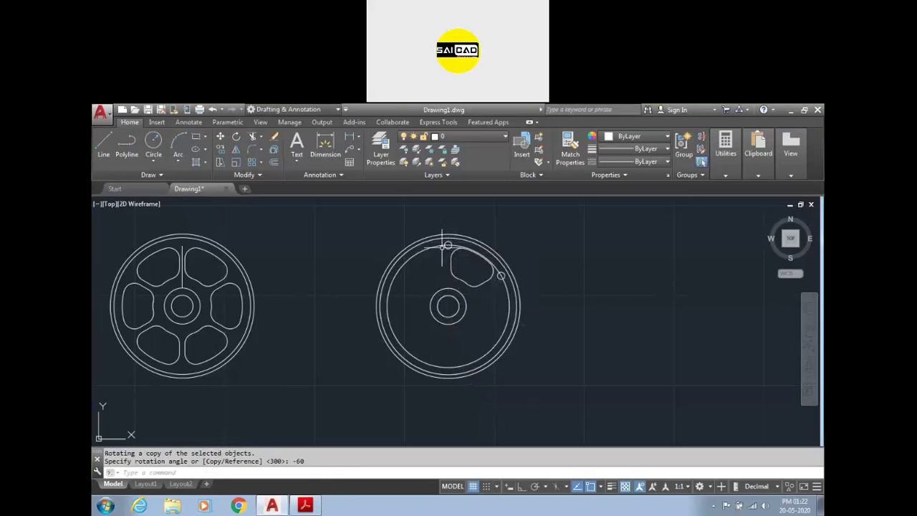
- Delete the rotated copy of the small hole circle
{"action": "scroll", "coordinate": [498, 265], "scroll_direction": "up", "scroll_amount": 6}
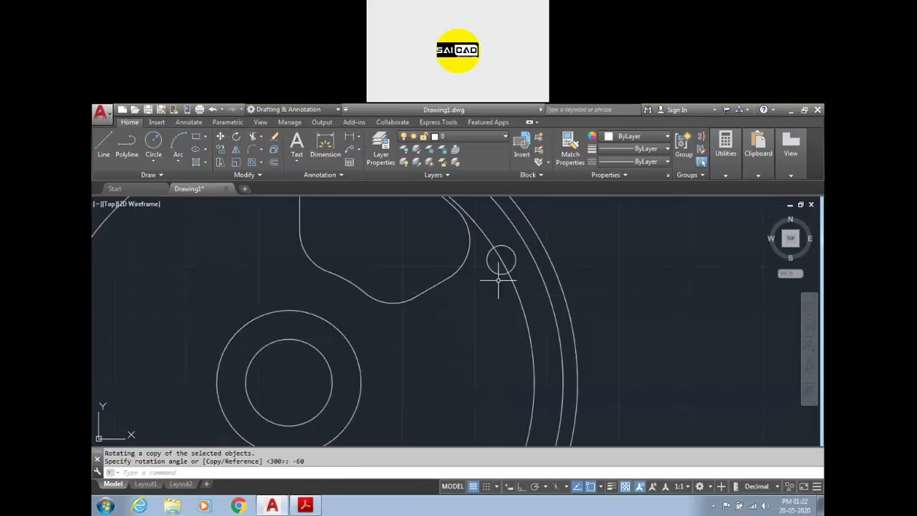
{"action": "scroll", "coordinate": [499, 265], "scroll_direction": "down", "scroll_amount": 3}
{"action": "left_click", "coordinate": [499, 276]}
{"action": "key", "text": "Delete"}
{"action": "scroll", "coordinate": [478, 278], "scroll_direction": "down", "scroll_amount": 4}
{"action": "scroll", "coordinate": [476, 276], "scroll_direction": "up", "scroll_amount": 2}
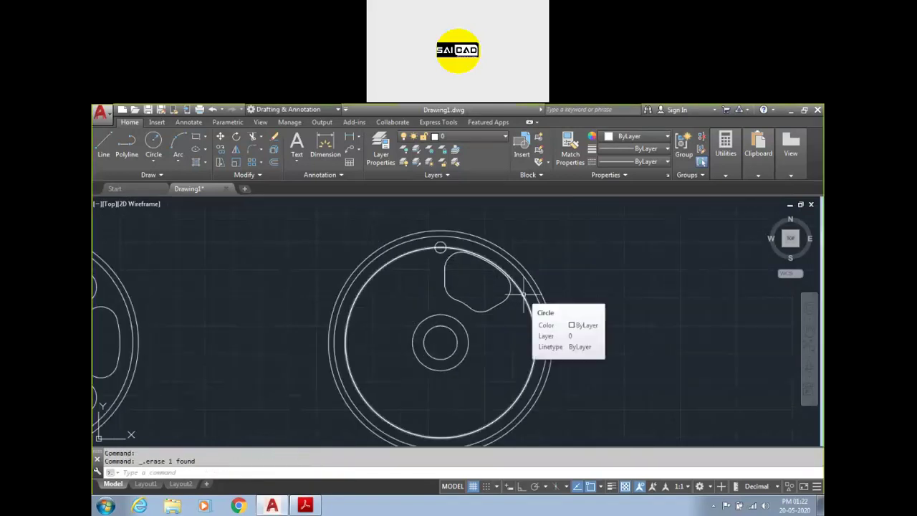
{"action": "left_click", "coordinate": [409, 217]}
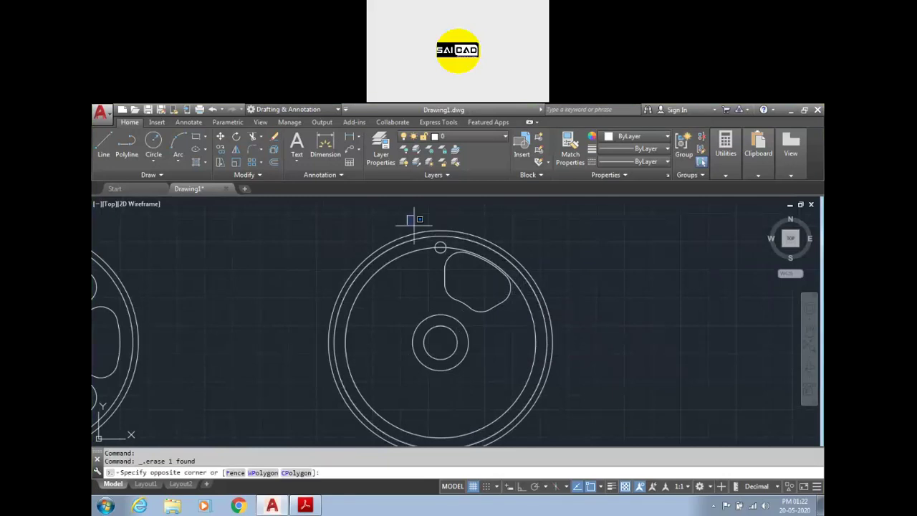
{"action": "left_click", "coordinate": [524, 318]}
{"action": "key", "text": "Escape"}
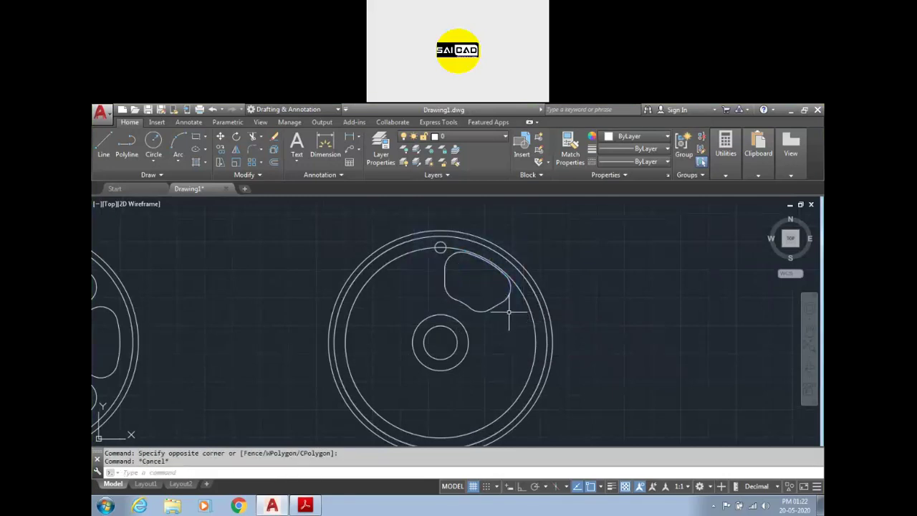
{"action": "left_click", "coordinate": [414, 215]}
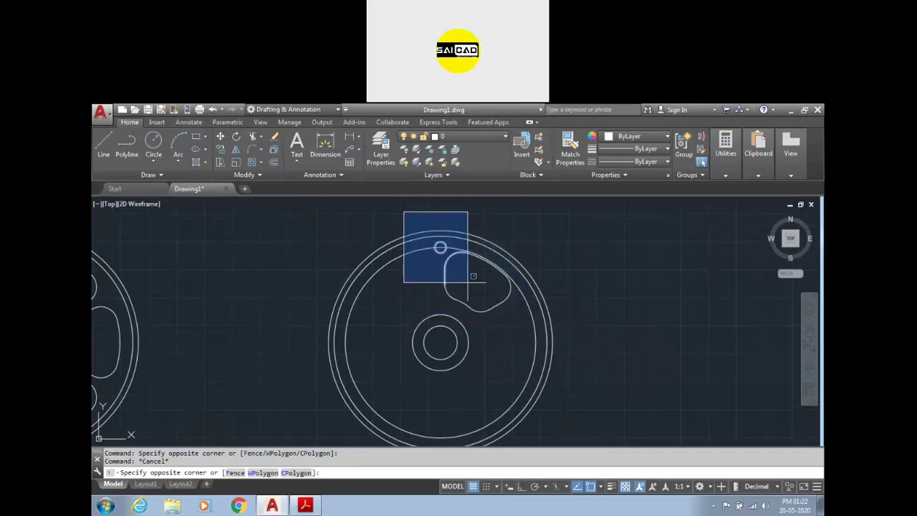
{"action": "left_click", "coordinate": [561, 323]}
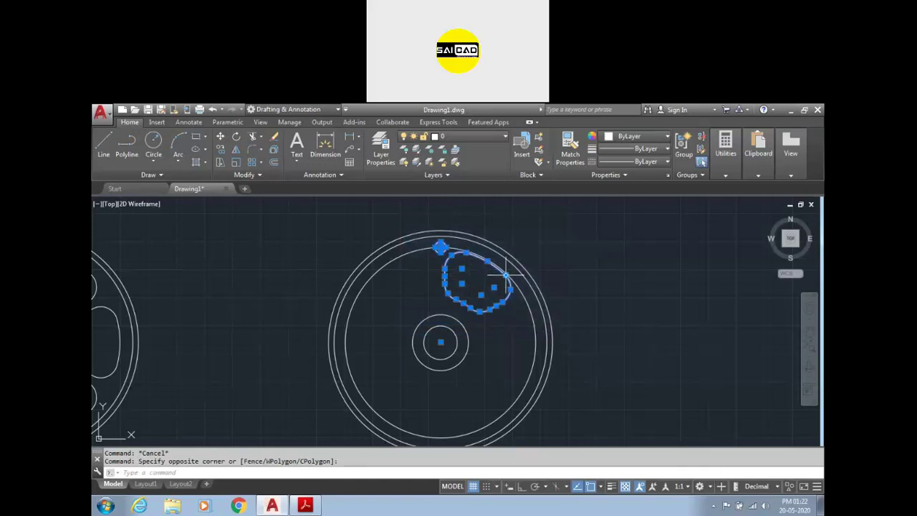
{"action": "key", "text": "Escape"}
{"action": "left_click", "coordinate": [543, 220]}
{"action": "left_click", "coordinate": [413, 319]}
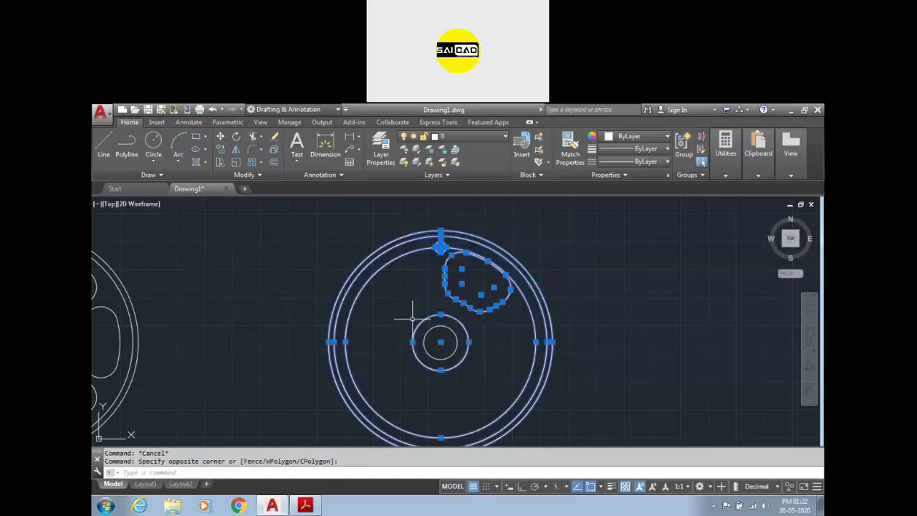
{"action": "key", "text": "Escape"}
- Create an associative polar array of the small hole and window profile about the wheel's centre, with 6 items filling 360 degrees
{"action": "left_click", "coordinate": [411, 209]}
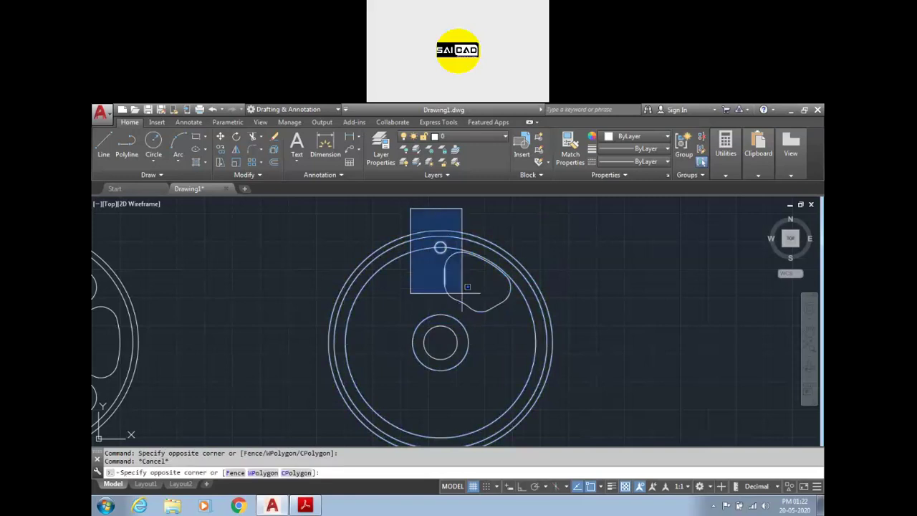
{"action": "left_click", "coordinate": [579, 326]}
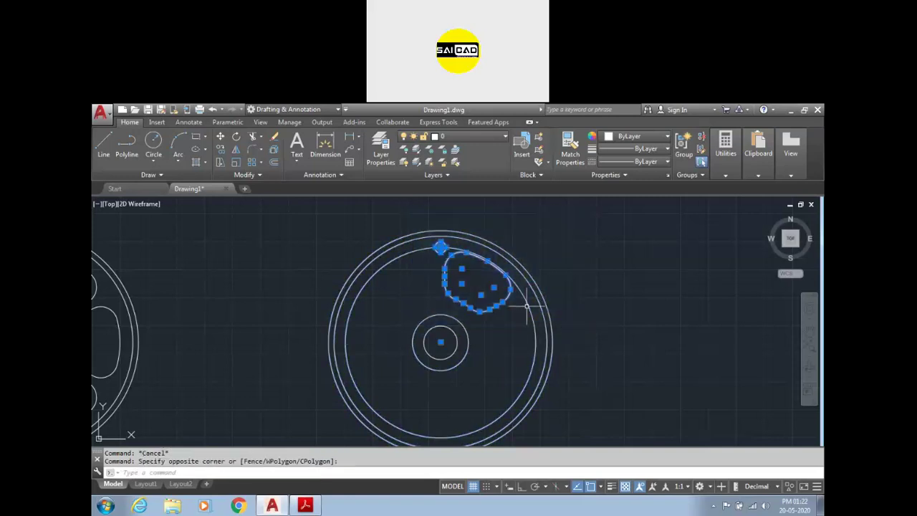
{"action": "type", "text": "ar"}
{"action": "key", "text": "Return"}
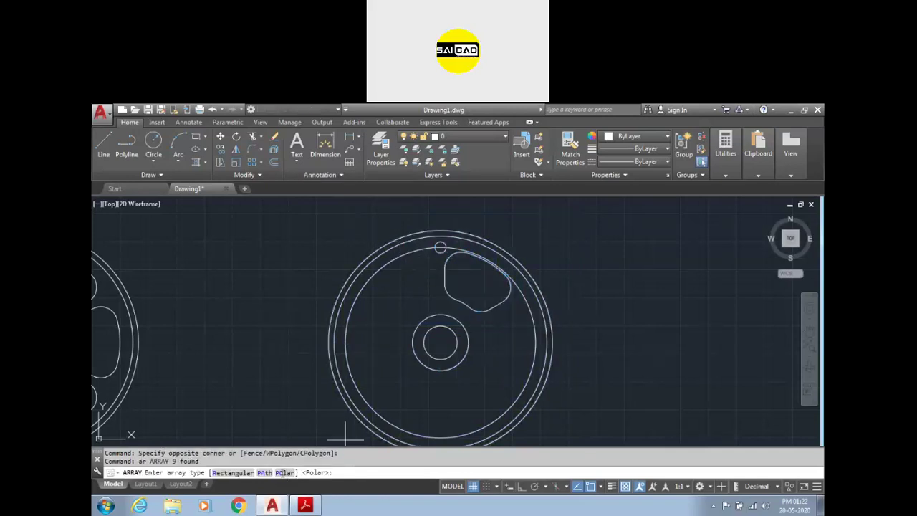
{"action": "key", "text": "Return"}
{"action": "left_click", "coordinate": [439, 340]}
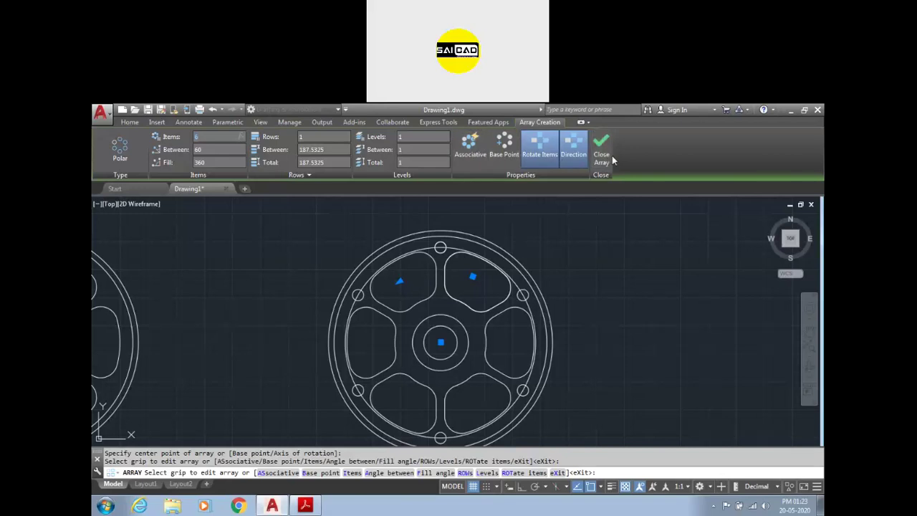
{"action": "left_click", "coordinate": [472, 152]}
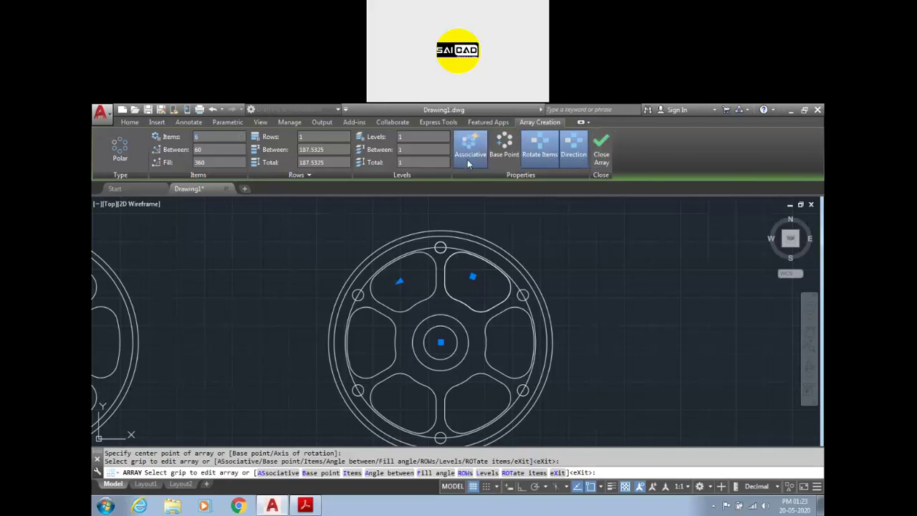
{"action": "left_click", "coordinate": [600, 154]}
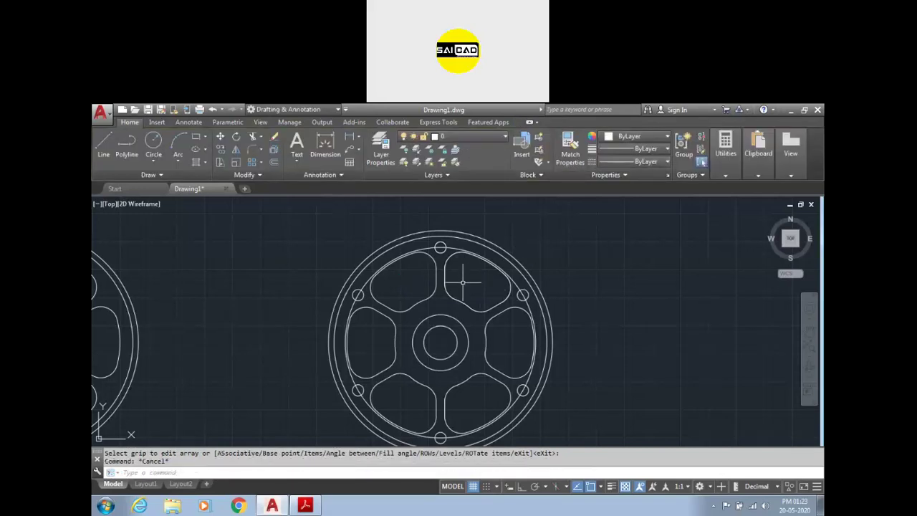
{"action": "scroll", "coordinate": [438, 270], "scroll_direction": "up", "scroll_amount": 3}
{"action": "scroll", "coordinate": [459, 236], "scroll_direction": "down", "scroll_amount": 2}
{"action": "scroll", "coordinate": [467, 225], "scroll_direction": "up", "scroll_amount": 1}
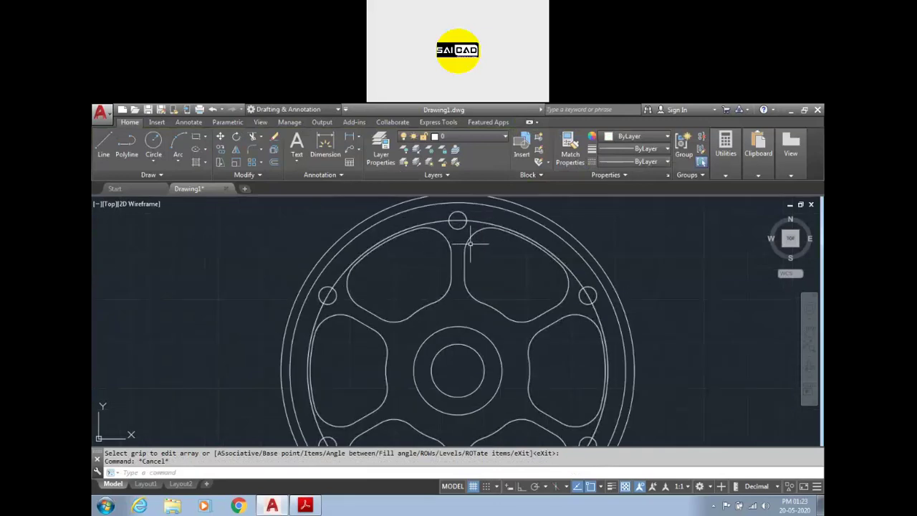
- Select the polar array of windows and holes to examine its array settings and how its items are grouped
{"action": "left_click", "coordinate": [467, 244]}
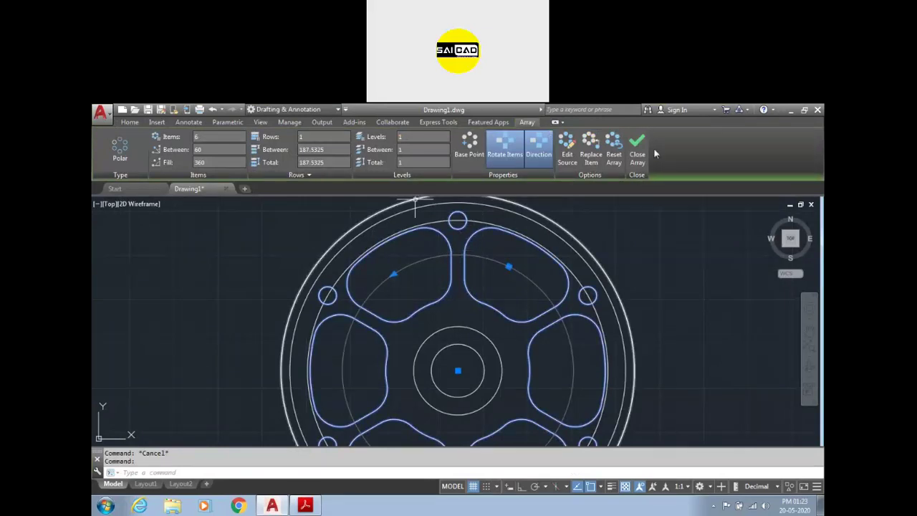
{"action": "left_click", "coordinate": [628, 164]}
{"action": "left_click", "coordinate": [487, 263]}
{"action": "left_click", "coordinate": [416, 280]}
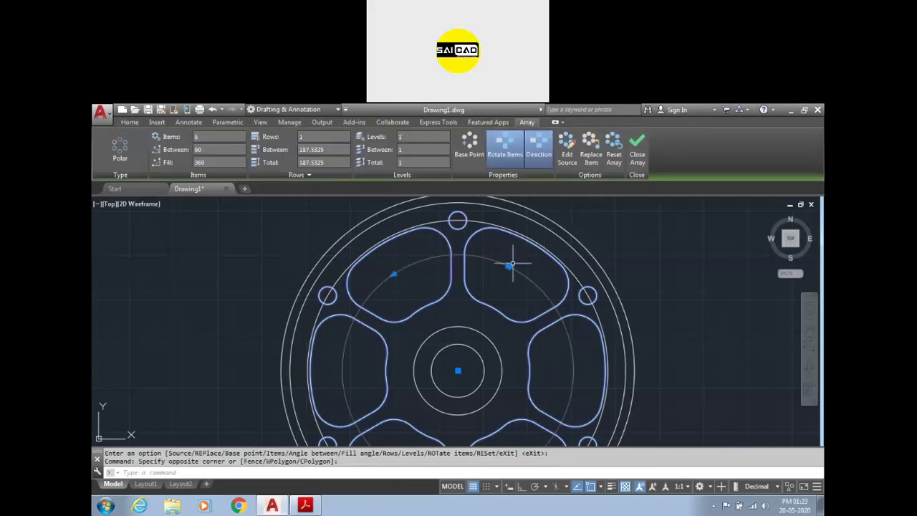
{"action": "scroll", "coordinate": [385, 329], "scroll_direction": "down", "scroll_amount": 4}
{"action": "scroll", "coordinate": [402, 321], "scroll_direction": "up", "scroll_amount": 2}
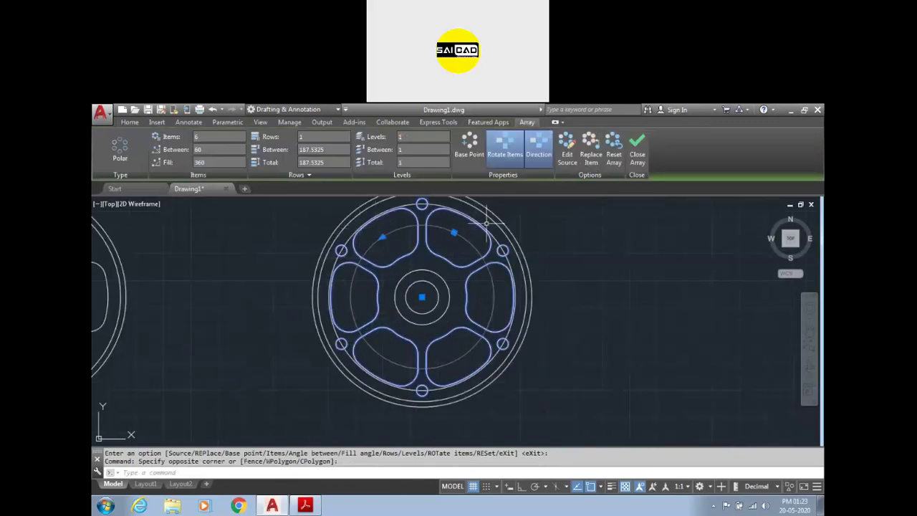
{"action": "scroll", "coordinate": [430, 233], "scroll_direction": "up", "scroll_amount": 2}
{"action": "scroll", "coordinate": [465, 233], "scroll_direction": "down", "scroll_amount": 2}
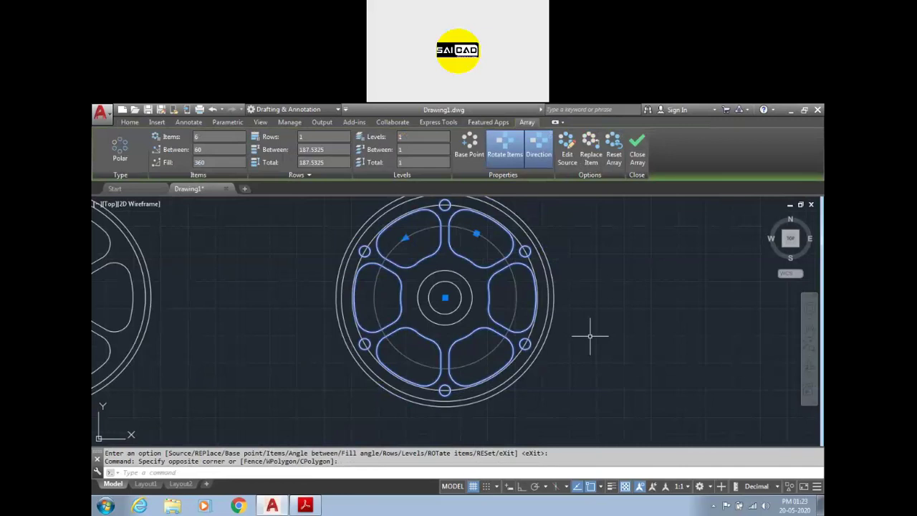
{"action": "key", "text": "Return"}
{"action": "left_click", "coordinate": [493, 285]}
{"action": "left_click", "coordinate": [491, 280]}
{"action": "left_click", "coordinate": [492, 266]}
{"action": "left_click", "coordinate": [475, 271]}
{"action": "key", "text": "Escape"}
{"action": "left_click", "coordinate": [469, 250]}
{"action": "left_click", "coordinate": [457, 261]}
{"action": "key", "text": "Escape"}
{"action": "scroll", "coordinate": [463, 290], "scroll_direction": "down", "scroll_amount": 4}
{"action": "scroll", "coordinate": [477, 275], "scroll_direction": "up", "scroll_amount": 4}
{"action": "scroll", "coordinate": [483, 274], "scroll_direction": "up", "scroll_amount": 2}
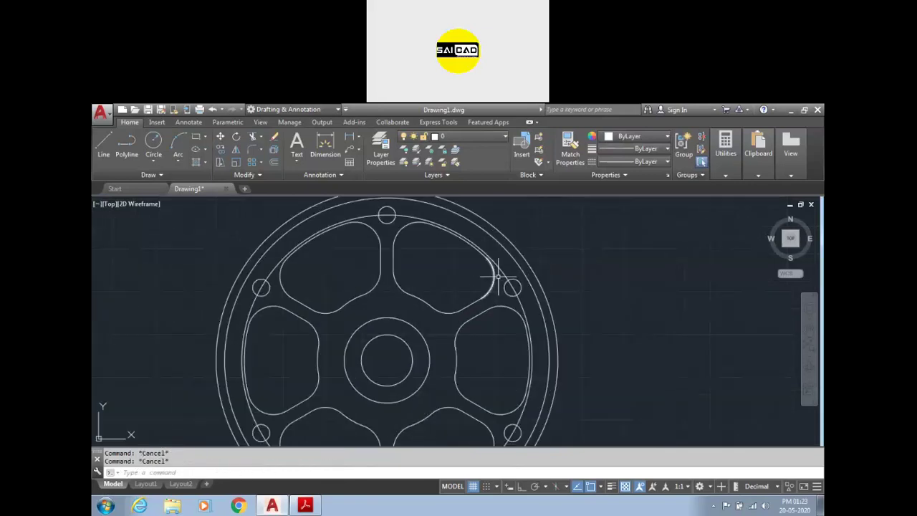
- Load the CENTER linetype from acadiso.lin into the drawing
{"action": "left_click", "coordinate": [500, 273]}
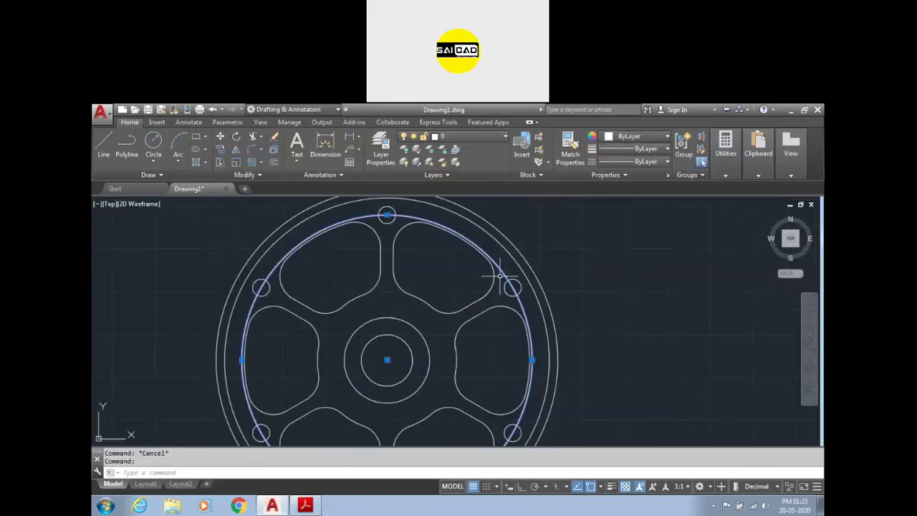
{"action": "left_click", "coordinate": [658, 162]}
{"action": "left_click", "coordinate": [640, 216]}
{"action": "left_click", "coordinate": [586, 259]}
{"action": "scroll", "coordinate": [451, 247], "scroll_direction": "down", "scroll_amount": 6}
{"action": "scroll", "coordinate": [410, 264], "scroll_direction": "up", "scroll_amount": 1}
{"action": "left_click", "coordinate": [450, 255]}
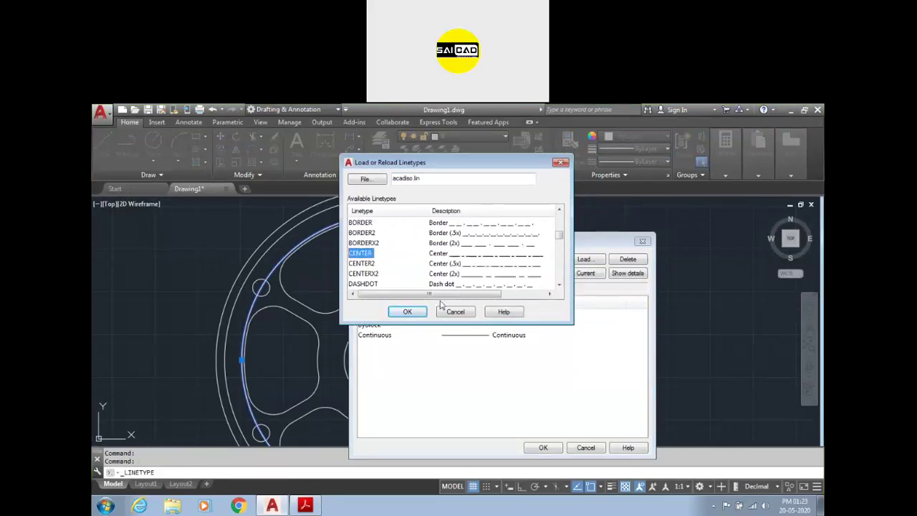
{"action": "left_click", "coordinate": [406, 312]}
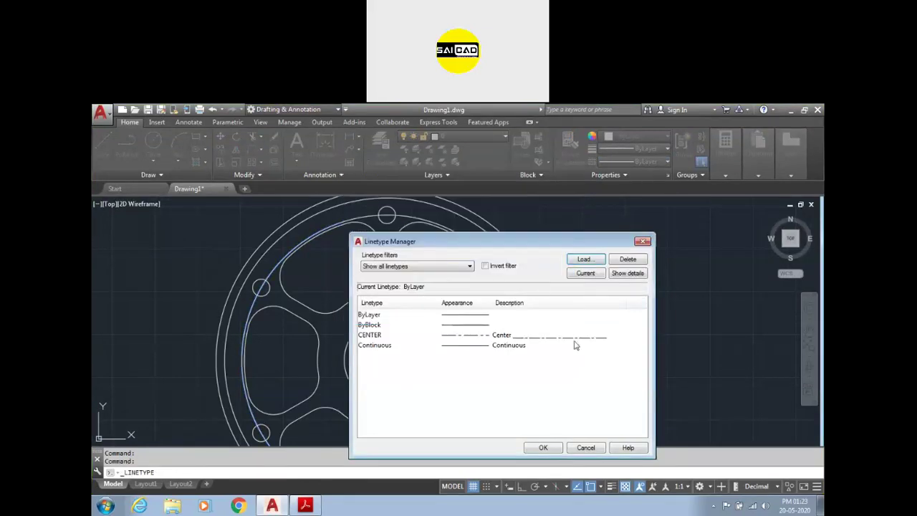
{"action": "left_click", "coordinate": [543, 448]}
- Apply the CENTER linetype to the pitch circle passing through the six small holes
{"action": "left_click", "coordinate": [499, 267]}
{"action": "left_click", "coordinate": [638, 161]}
{"action": "left_click", "coordinate": [631, 202]}
{"action": "key", "text": "Escape"}
{"action": "key", "text": "Escape"}
{"action": "scroll", "coordinate": [574, 262], "scroll_direction": "down", "scroll_amount": 4}
{"action": "scroll", "coordinate": [544, 312], "scroll_direction": "up", "scroll_amount": 2}
{"action": "scroll", "coordinate": [556, 232], "scroll_direction": "down", "scroll_amount": 1}
{"action": "scroll", "coordinate": [512, 246], "scroll_direction": "down", "scroll_amount": 2}
{"action": "scroll", "coordinate": [462, 279], "scroll_direction": "up", "scroll_amount": 3}
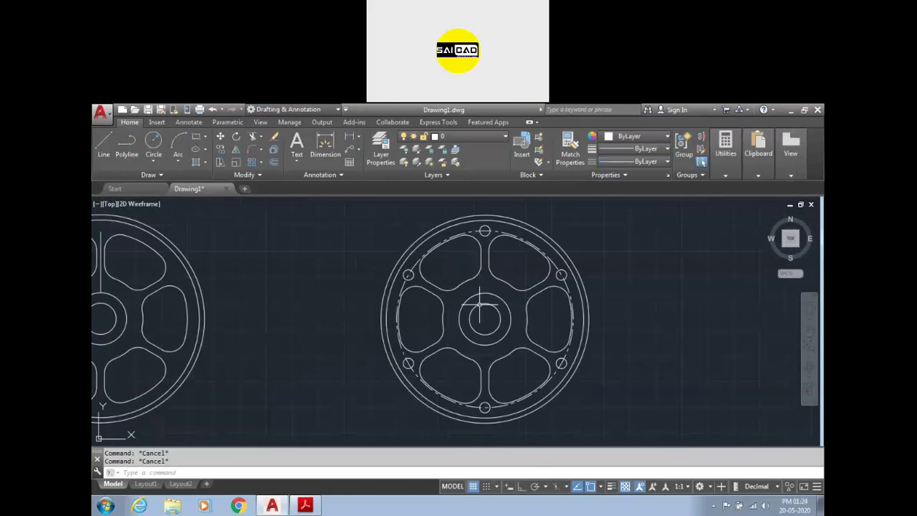
- Check the keyway dimensions in the PDF, and draw a vertical line 36 mm upward from the wheel's centre in AutoCAD with Ortho on
{"action": "left_click", "coordinate": [305, 506]}
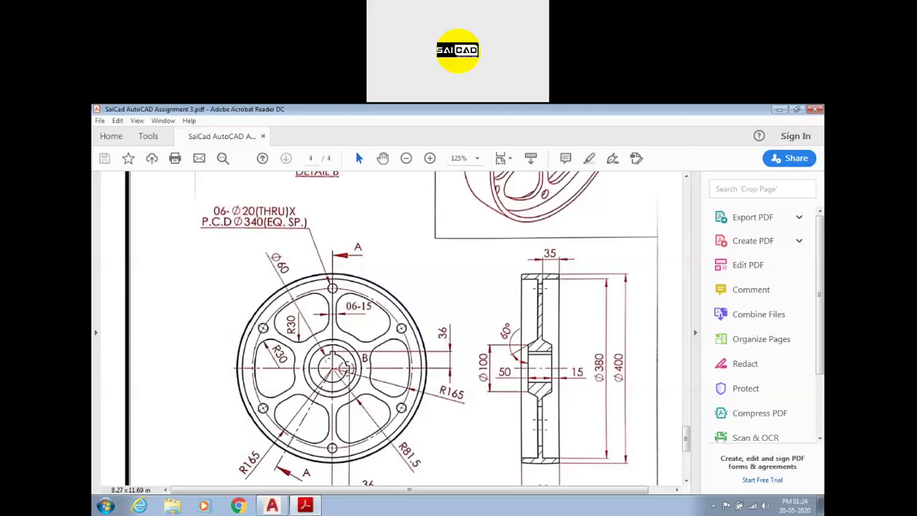
{"action": "scroll", "coordinate": [402, 330], "scroll_direction": "up", "scroll_amount": 4}
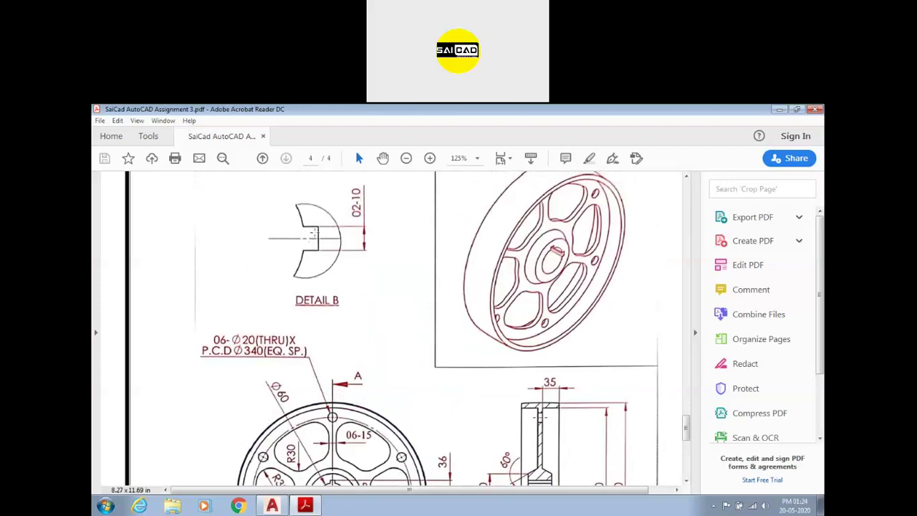
{"action": "left_click", "coordinate": [305, 506]}
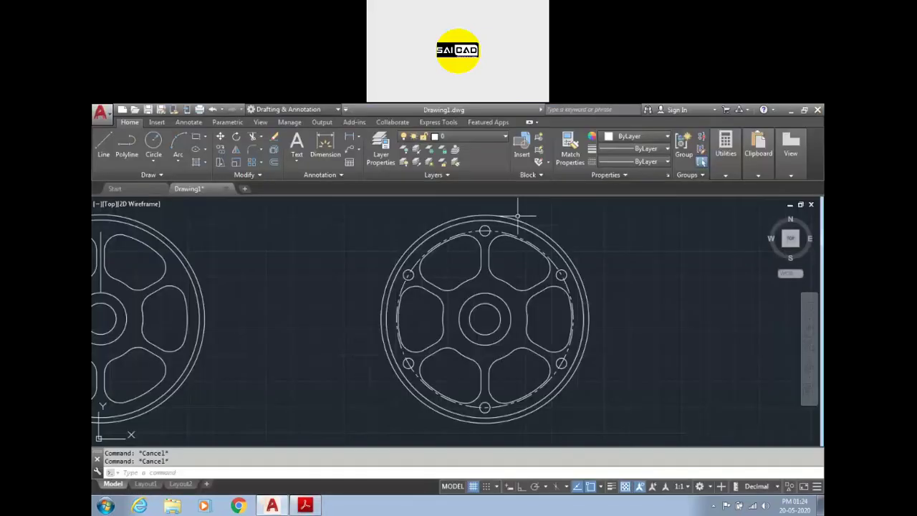
{"action": "type", "text": "l"}
{"action": "key", "text": "Return"}
{"action": "scroll", "coordinate": [498, 301], "scroll_direction": "up", "scroll_amount": 5}
{"action": "left_click", "coordinate": [444, 372]}
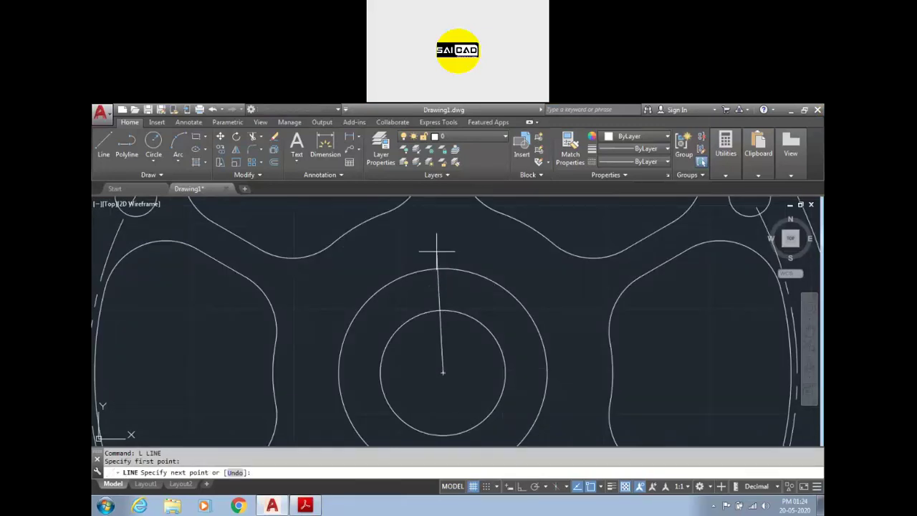
{"action": "key", "text": "F8"}
{"action": "type", "text": "36"}
{"action": "key", "text": "Return"}
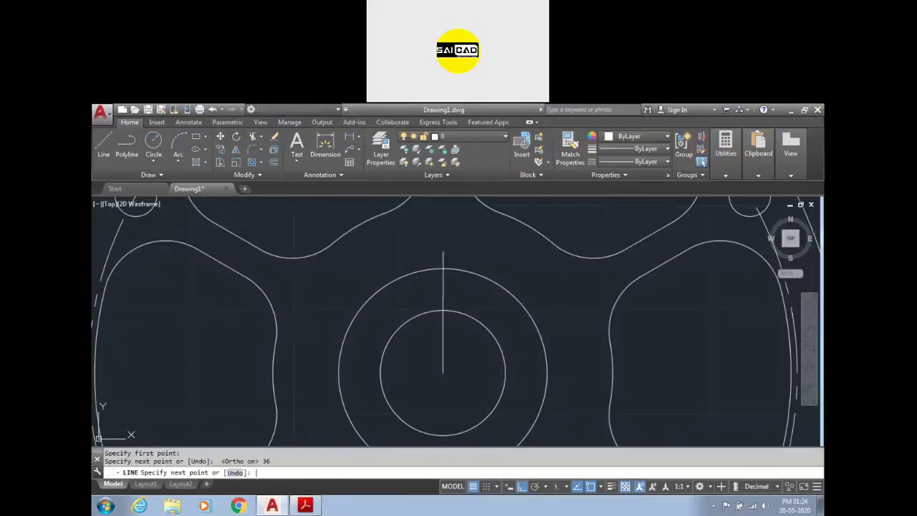
- Continue the line 5 mm to the left and down across the bore circle to form the keyway's left half
{"action": "scroll", "coordinate": [430, 308], "scroll_direction": "up", "scroll_amount": 8}
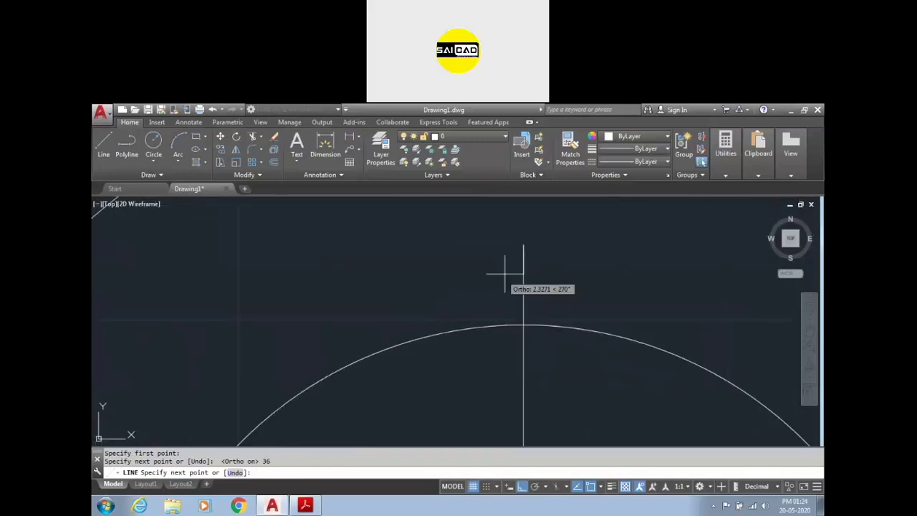
{"action": "type", "text": "5"}
{"action": "key", "text": "Return"}
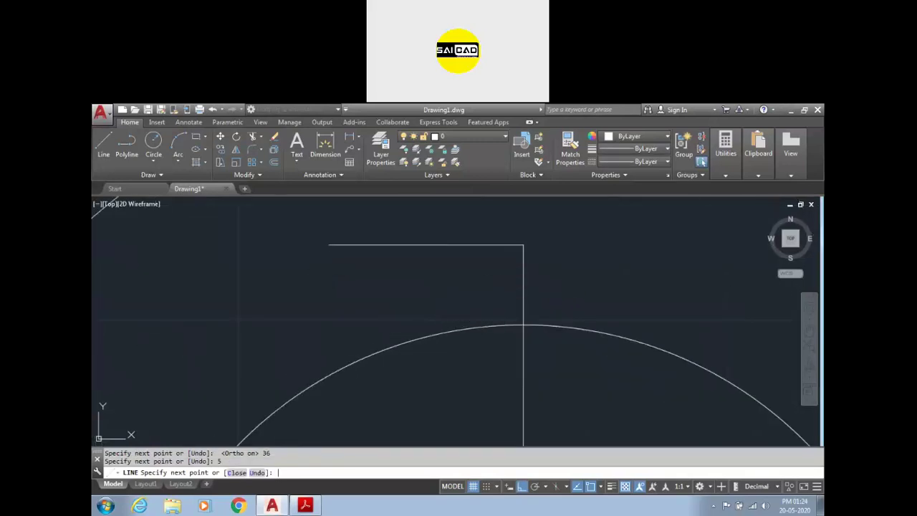
{"action": "left_click", "coordinate": [459, 355]}
{"action": "key", "text": "Return"}
- Draw the keyway's right half from the vertical line's upper end, 5 mm to the right and down across the bore circle
{"action": "key", "text": "Return"}
{"action": "left_click", "coordinate": [525, 246]}
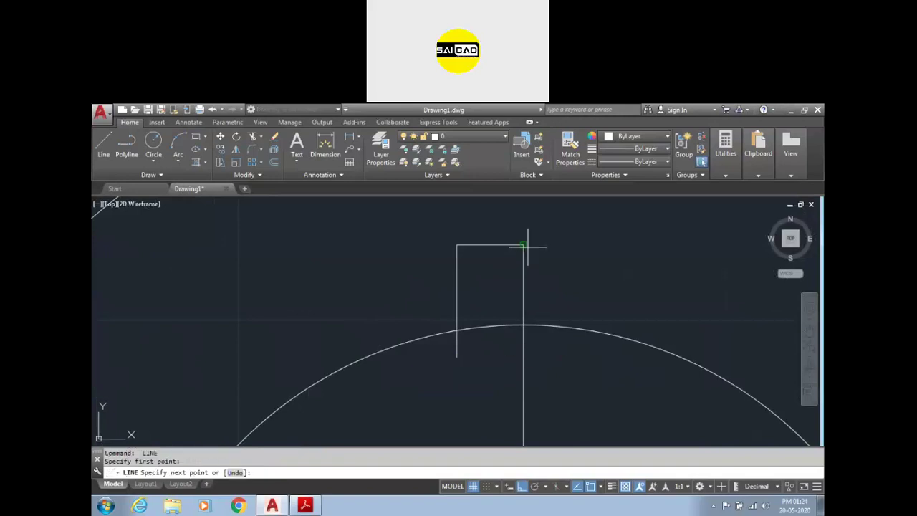
{"action": "type", "text": "5"}
{"action": "key", "text": "Return"}
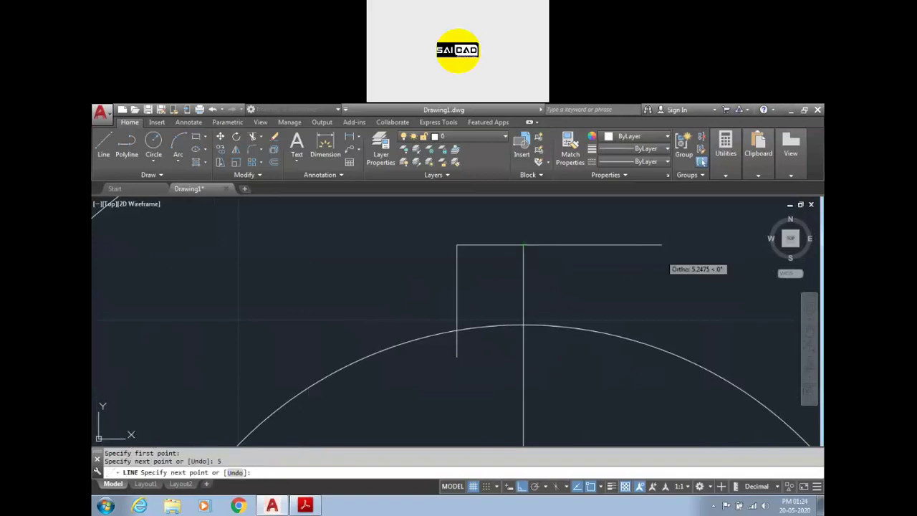
{"action": "left_click", "coordinate": [606, 367]}
{"action": "key", "text": "Return"}
{"action": "key", "text": "Escape"}
- Delete the vertical construction line running from the wheel's centre through the keyway
{"action": "scroll", "coordinate": [566, 351], "scroll_direction": "down", "scroll_amount": 4}
{"action": "scroll", "coordinate": [556, 337], "scroll_direction": "down", "scroll_amount": 2}
{"action": "scroll", "coordinate": [544, 313], "scroll_direction": "up", "scroll_amount": 4}
{"action": "left_click", "coordinate": [543, 316]}
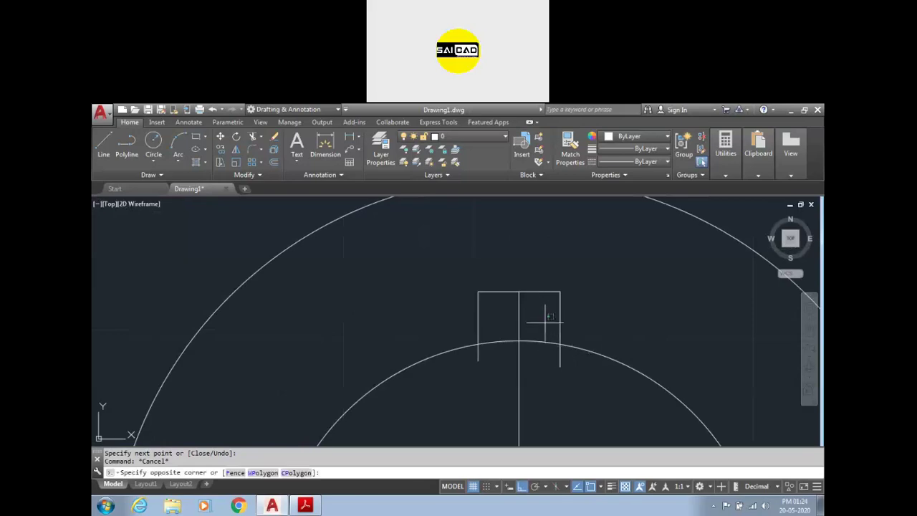
{"action": "left_click", "coordinate": [517, 319]}
{"action": "key", "text": "Delete"}
- Trim the keyway sides inside the bore and the bore arc between them to open the upper keyway
{"action": "type", "text": "tr"}
{"action": "key", "text": "Return"}
{"action": "key", "text": "Return"}
{"action": "left_click", "coordinate": [564, 367]}
{"action": "left_click", "coordinate": [477, 354]}
{"action": "left_click", "coordinate": [542, 356]}
{"action": "left_click", "coordinate": [534, 332]}
{"action": "key", "text": "Escape"}
{"action": "scroll", "coordinate": [500, 351], "scroll_direction": "down", "scroll_amount": 6}
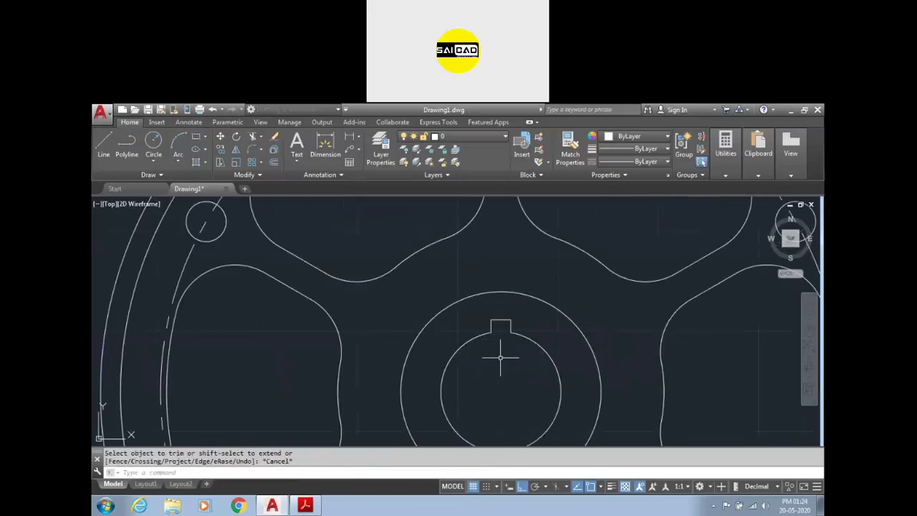
- Rotate a copy of the upper keyway by -90 degrees about the wheel's centre, using the Copy option
{"action": "scroll", "coordinate": [501, 337], "scroll_direction": "up", "scroll_amount": 3}
{"action": "left_click", "coordinate": [454, 266]}
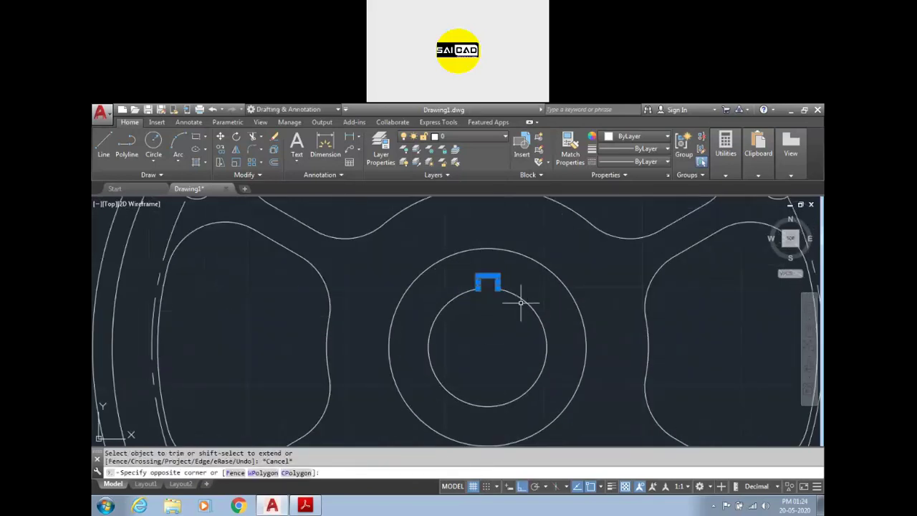
{"action": "left_click", "coordinate": [568, 308]}
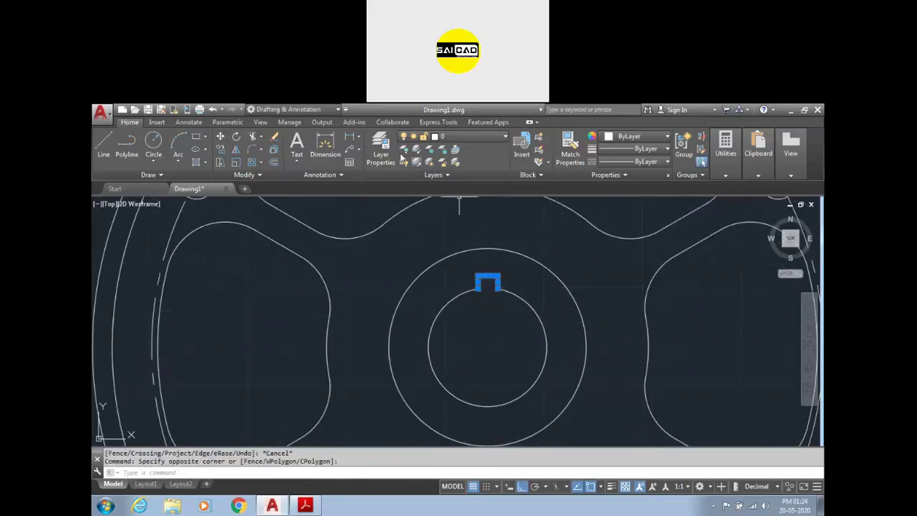
{"action": "left_click", "coordinate": [235, 136]}
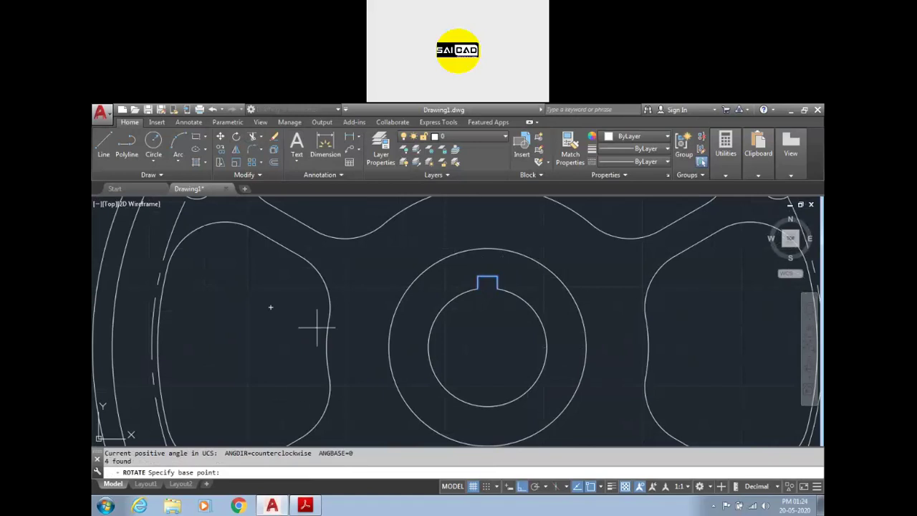
{"action": "left_click", "coordinate": [488, 348]}
{"action": "type", "text": "c"}
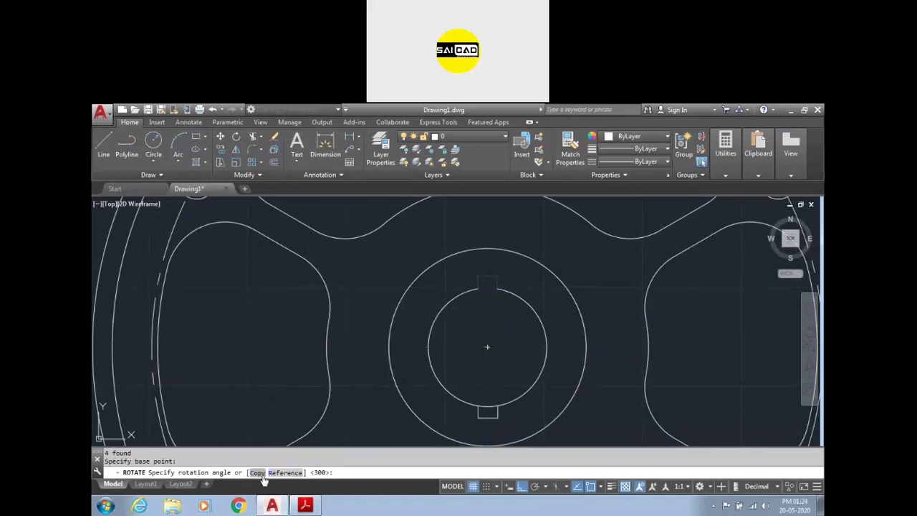
{"action": "key", "text": "Return"}
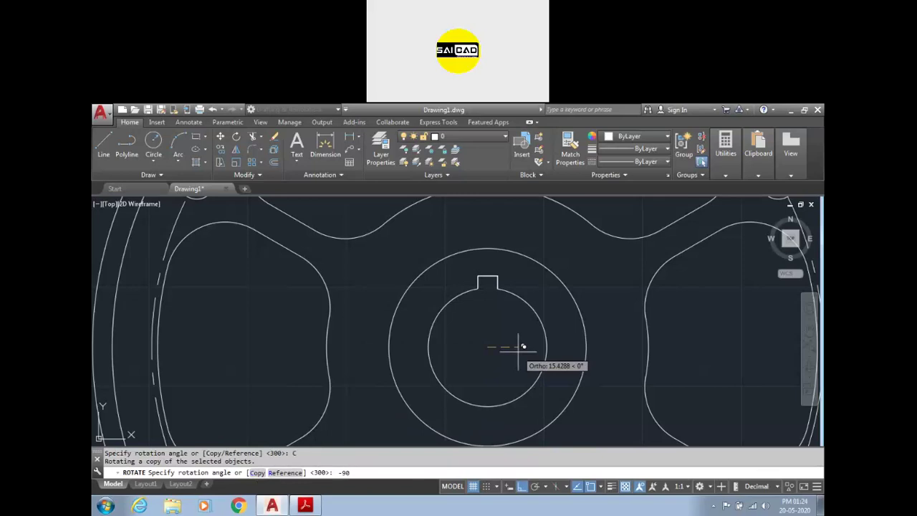
{"action": "key", "text": "Return"}
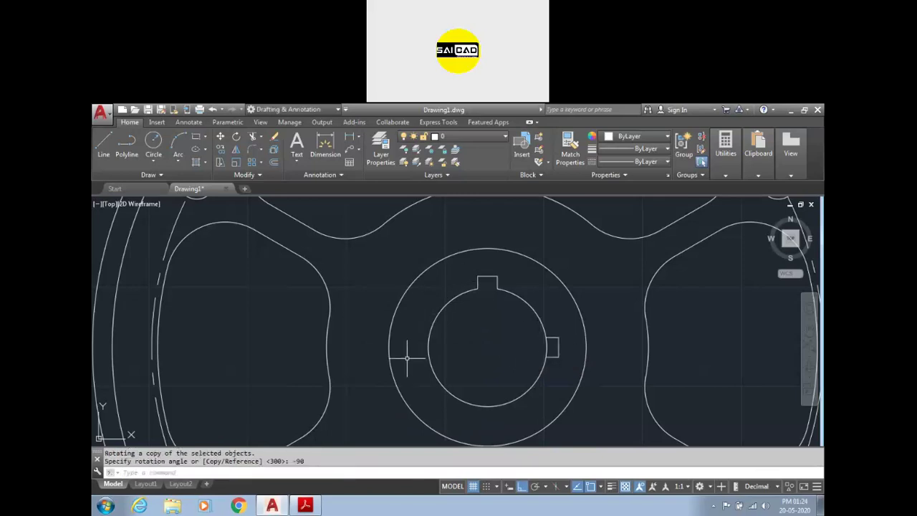
- Trim the bore arc between the sides of the right-hand keyway
{"action": "type", "text": "t"}
{"action": "key", "text": "Return"}
{"action": "key", "text": "Return"}
{"action": "left_click", "coordinate": [553, 344]}
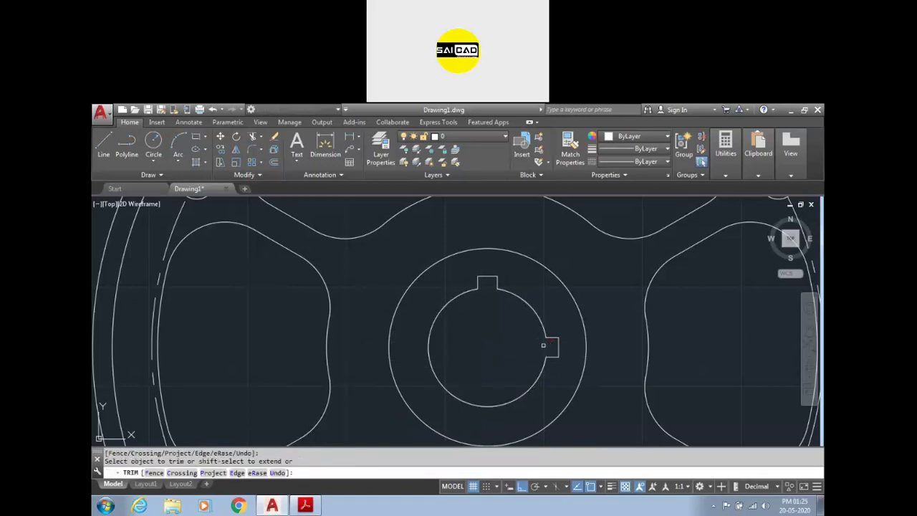
{"action": "key", "text": "Escape"}
{"action": "scroll", "coordinate": [461, 369], "scroll_direction": "down", "scroll_amount": 5}
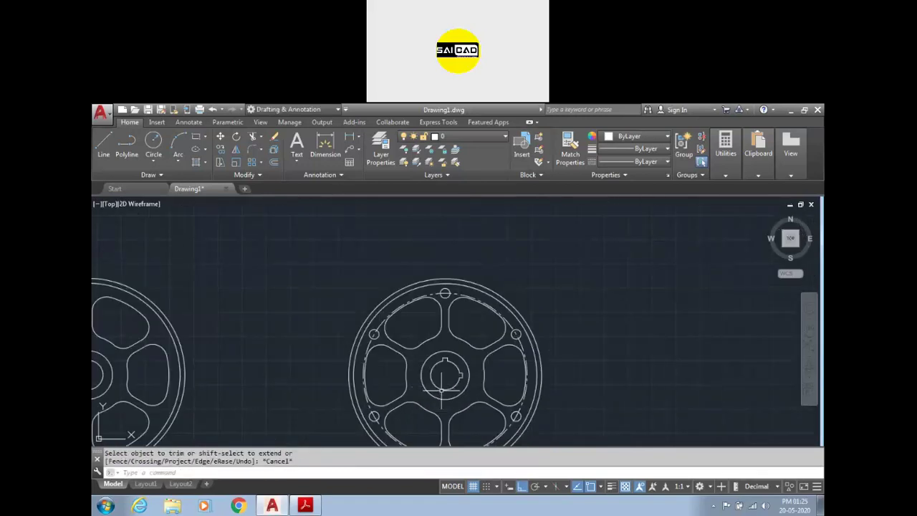
{"action": "scroll", "coordinate": [466, 315], "scroll_direction": "down", "scroll_amount": 2}
{"action": "scroll", "coordinate": [452, 371], "scroll_direction": "up", "scroll_amount": 4}
{"action": "scroll", "coordinate": [460, 305], "scroll_direction": "down", "scroll_amount": 2}
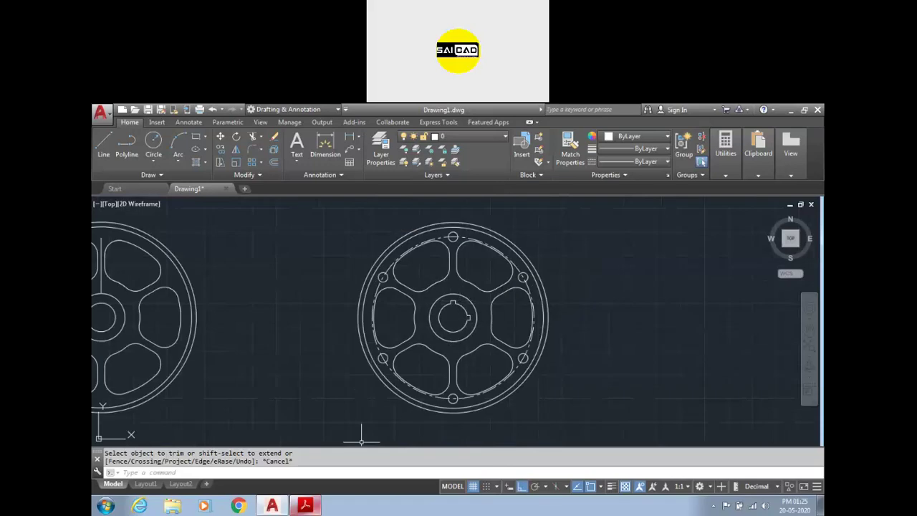
- Switch to the PDF assignment and examine the wheel's front view and the dimensions of section A-A
{"action": "left_click", "coordinate": [305, 506]}
{"action": "scroll", "coordinate": [427, 247], "scroll_direction": "down", "scroll_amount": 3}
{"action": "scroll", "coordinate": [427, 247], "scroll_direction": "down", "scroll_amount": 3}
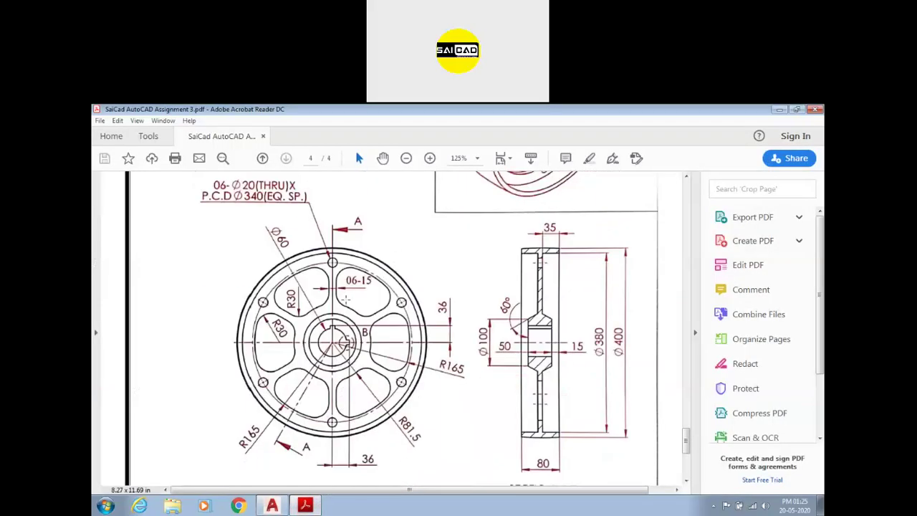
{"action": "scroll", "coordinate": [334, 308], "scroll_direction": "up", "scroll_amount": 3, "text": "ctrl"}
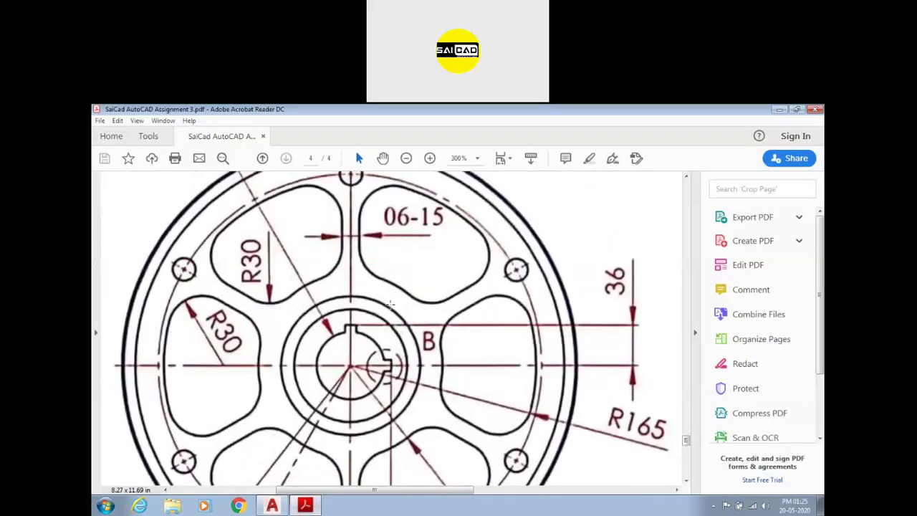
{"action": "scroll", "coordinate": [389, 304], "scroll_direction": "down", "scroll_amount": 2, "text": "ctrl"}
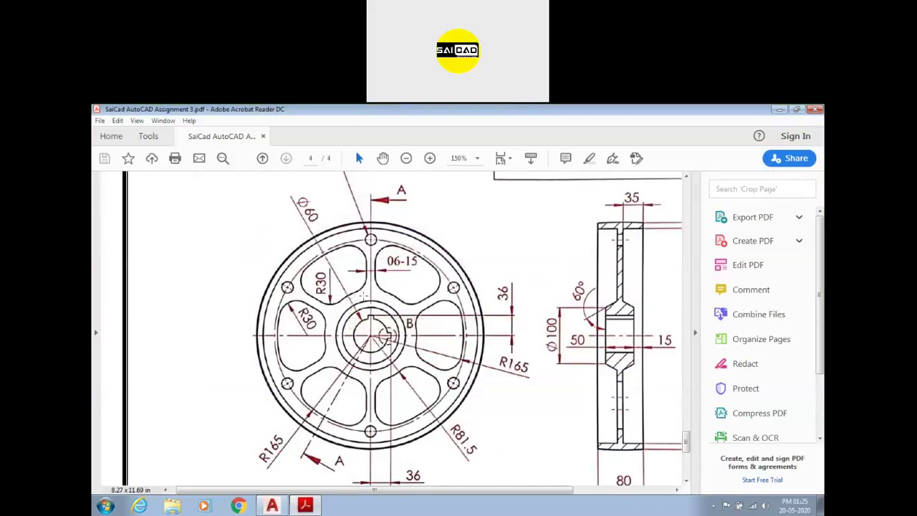
{"action": "scroll", "coordinate": [370, 290], "scroll_direction": "down", "scroll_amount": 1, "text": "ctrl"}
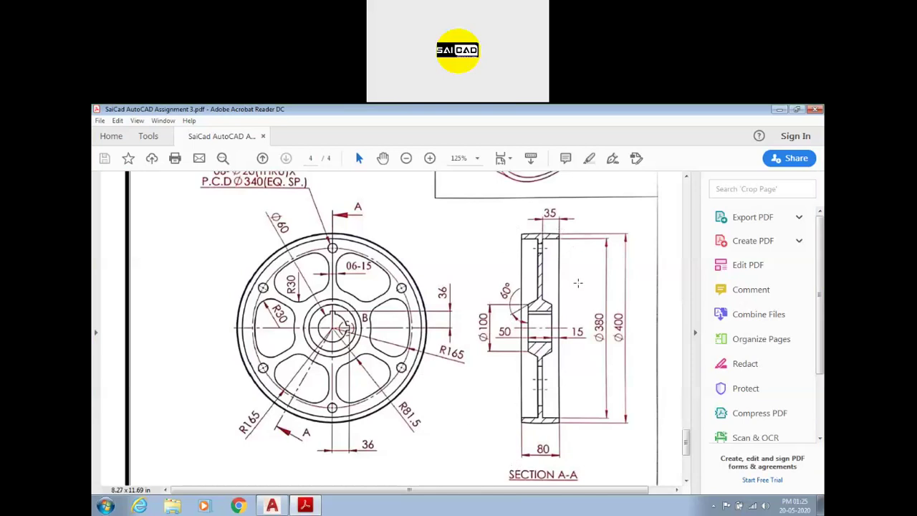
{"action": "scroll", "coordinate": [482, 281], "scroll_direction": "down", "scroll_amount": 1}
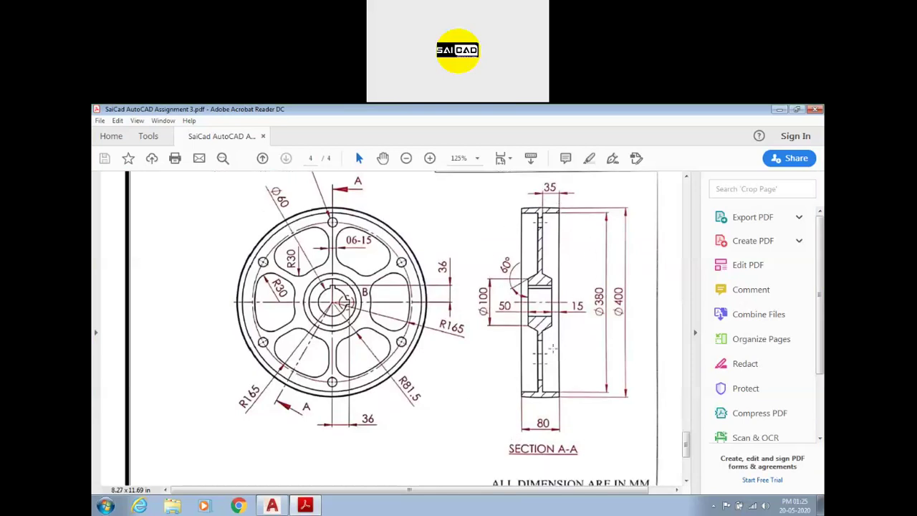
{"action": "scroll", "coordinate": [556, 337], "scroll_direction": "up", "scroll_amount": 1}
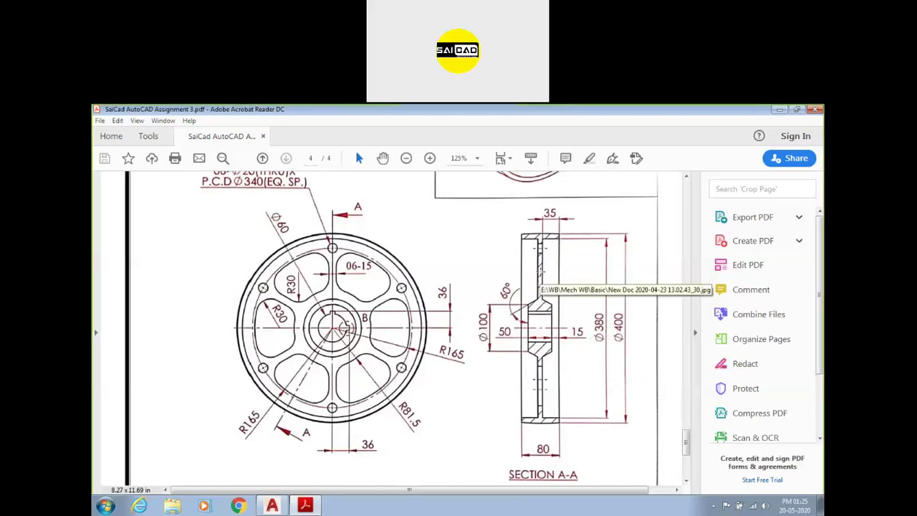
- Examine section A-A in the PDF, including the rim, web, hub and 60° taper dimensions
{"action": "scroll", "coordinate": [501, 258], "scroll_direction": "up", "scroll_amount": 3, "text": "ctrl"}
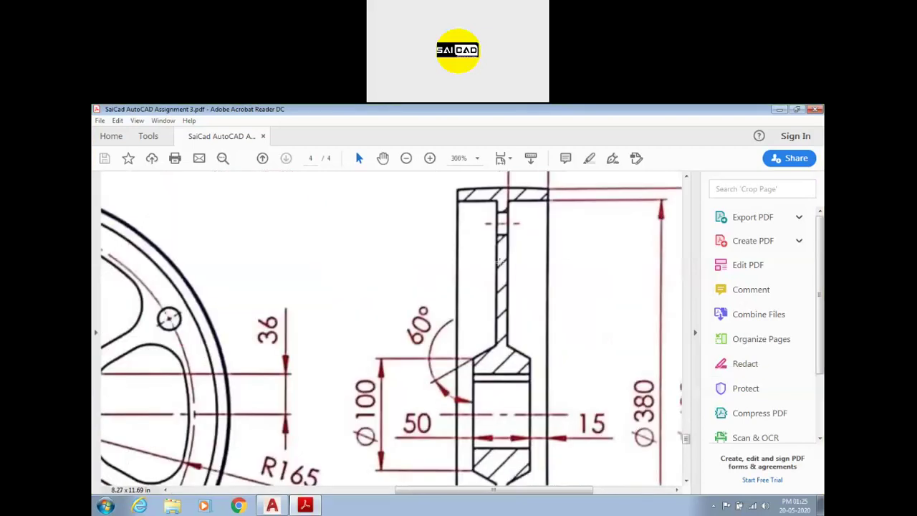
{"action": "scroll", "coordinate": [500, 261], "scroll_direction": "down", "scroll_amount": 3, "text": "ctrl"}
{"action": "scroll", "coordinate": [501, 233], "scroll_direction": "up", "scroll_amount": 1}
{"action": "scroll", "coordinate": [482, 245], "scroll_direction": "down", "scroll_amount": 1}
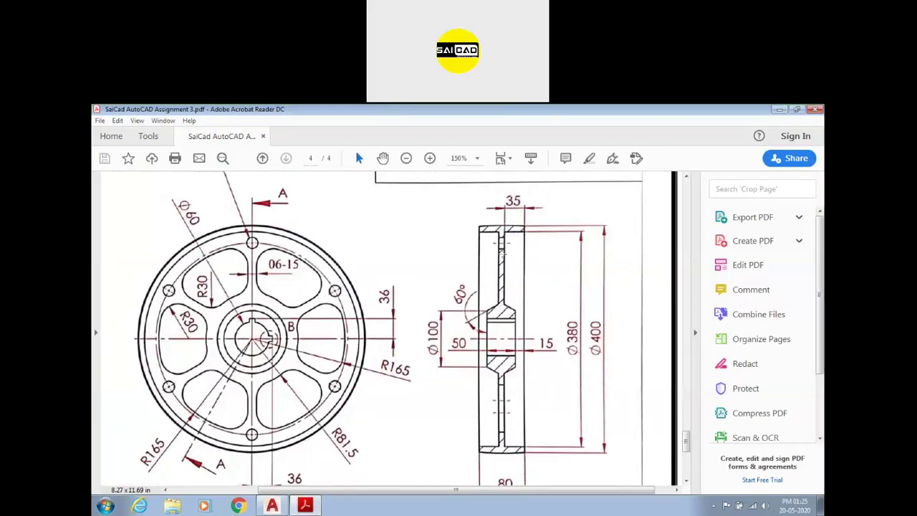
{"action": "scroll", "coordinate": [502, 247], "scroll_direction": "down", "scroll_amount": 1}
{"action": "scroll", "coordinate": [501, 237], "scroll_direction": "up", "scroll_amount": 1}
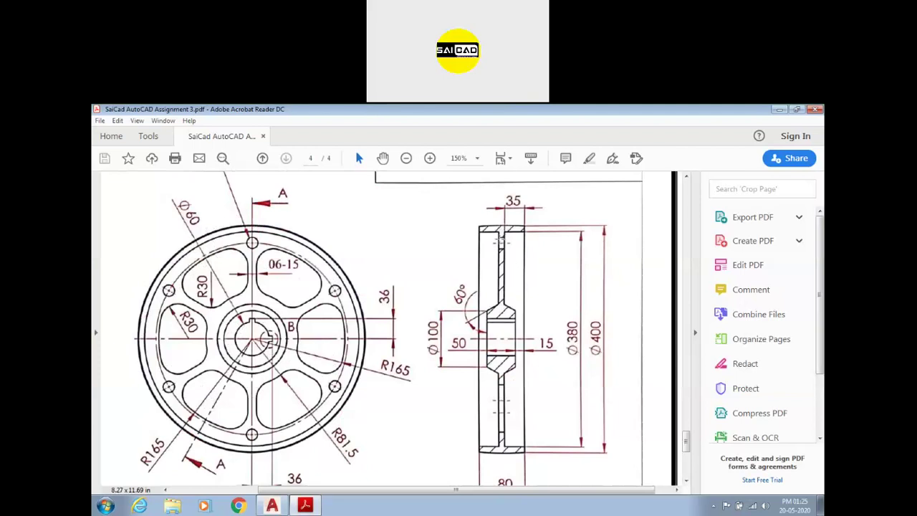
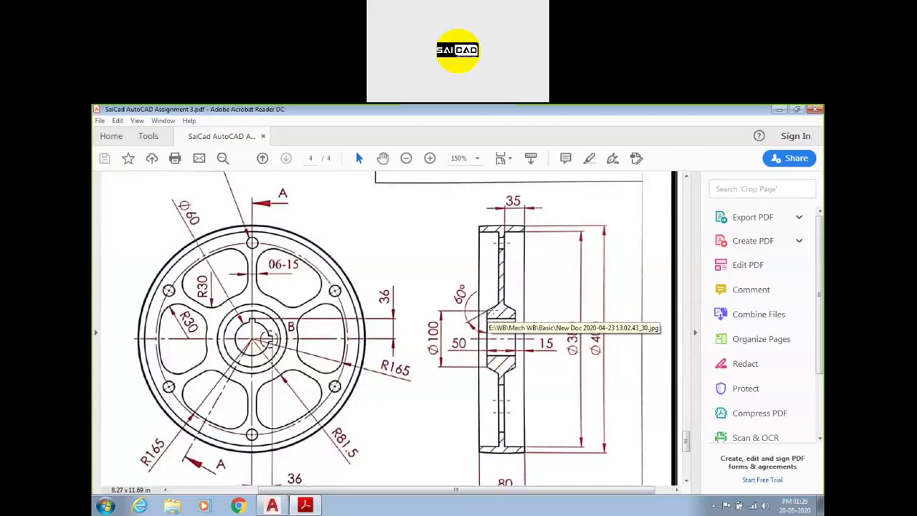
{"action": "scroll", "coordinate": [498, 310], "scroll_direction": "up", "scroll_amount": 3, "text": "ctrl"}
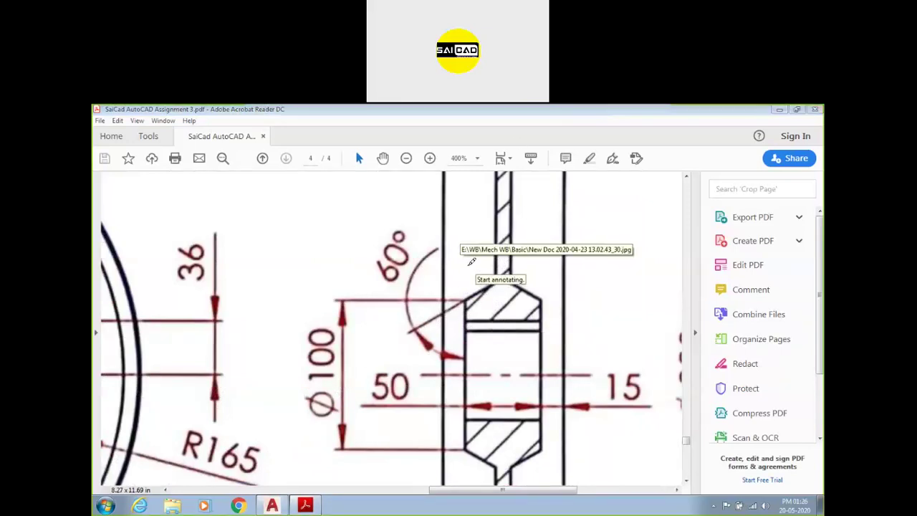
- Mark reference lines and the taper angle in yellow at the hub's upper-left corner in section A-A
{"action": "mouse_move", "coordinate": [464, 260]}
{"action": "left_mouse_down"}
{"action": "mouse_move", "coordinate": [465, 299]}
{"action": "mouse_move", "coordinate": [429, 297]}
{"action": "mouse_move", "coordinate": [525, 295]}
{"action": "mouse_move", "coordinate": [476, 297]}
{"action": "mouse_move", "coordinate": [466, 310]}
{"action": "mouse_move", "coordinate": [466, 361]}
{"action": "left_mouse_up"}
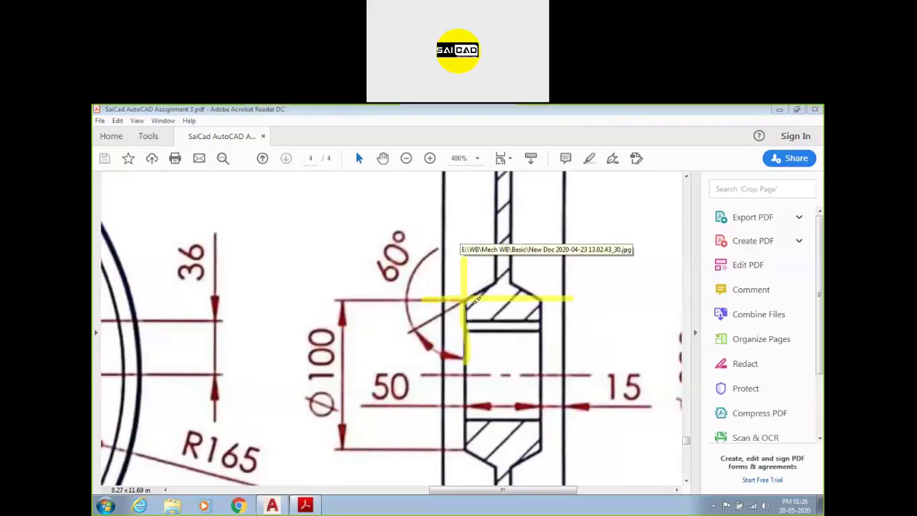
{"action": "mouse_move", "coordinate": [469, 279]}
{"action": "left_mouse_down"}
{"action": "mouse_move", "coordinate": [483, 287]}
{"action": "mouse_move", "coordinate": [468, 304]}
{"action": "left_mouse_up"}
{"action": "left_click_drag", "start_coordinate": [429, 345], "coordinate": [464, 310]}
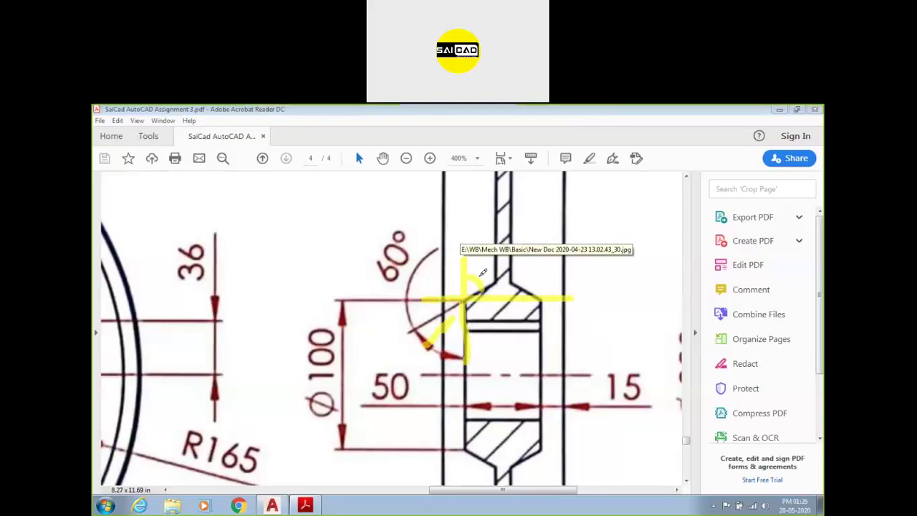
{"action": "left_click_drag", "start_coordinate": [479, 256], "coordinate": [491, 261]}
{"action": "mouse_move", "coordinate": [487, 287]}
{"action": "left_mouse_down"}
{"action": "mouse_move", "coordinate": [499, 295]}
{"action": "mouse_move", "coordinate": [520, 271]}
{"action": "mouse_move", "coordinate": [526, 293]}
{"action": "mouse_move", "coordinate": [548, 234]}
{"action": "left_mouse_up"}
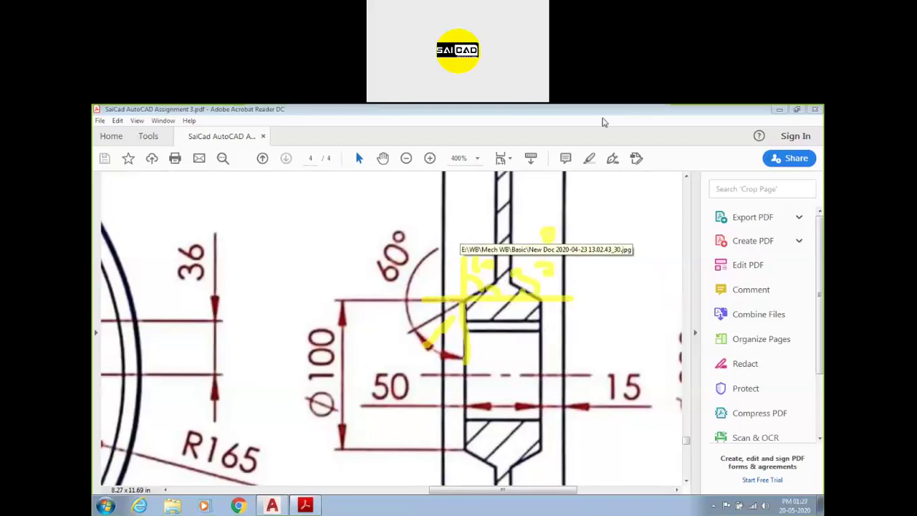
- Switch to AutoCAD and draw horizontal construction lines through the right-hand wheel's top quadrant and centre
{"action": "left_click", "coordinate": [272, 506]}
{"action": "scroll", "coordinate": [315, 350], "scroll_direction": "down", "scroll_amount": 4}
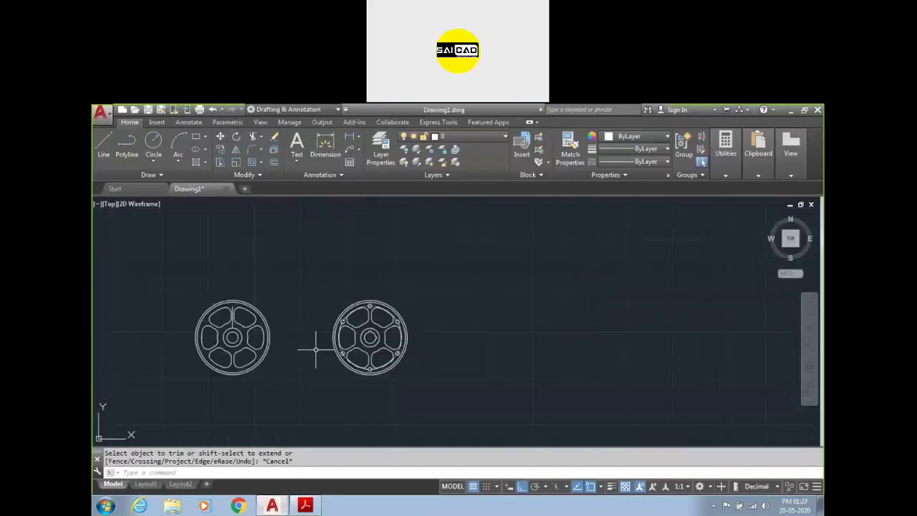
{"action": "scroll", "coordinate": [428, 368], "scroll_direction": "up", "scroll_amount": 2}
{"action": "key", "text": "Escape"}
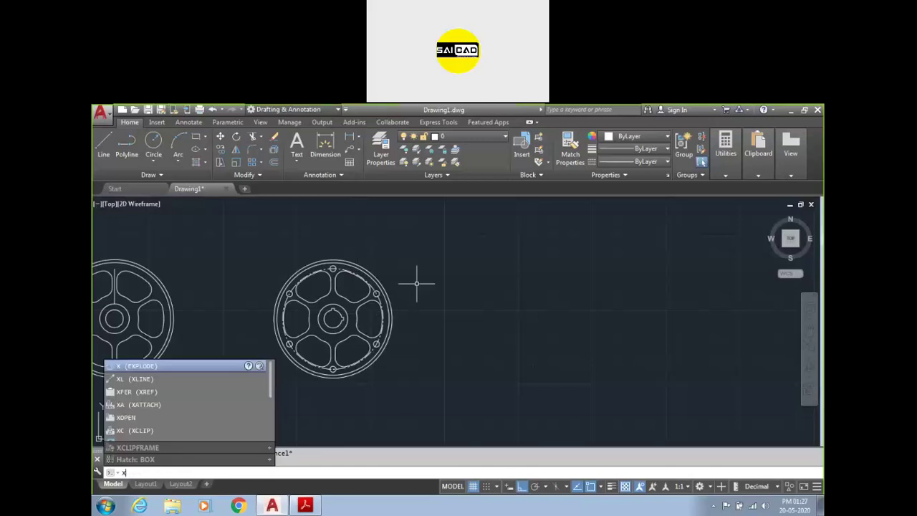
{"action": "type", "text": "l"}
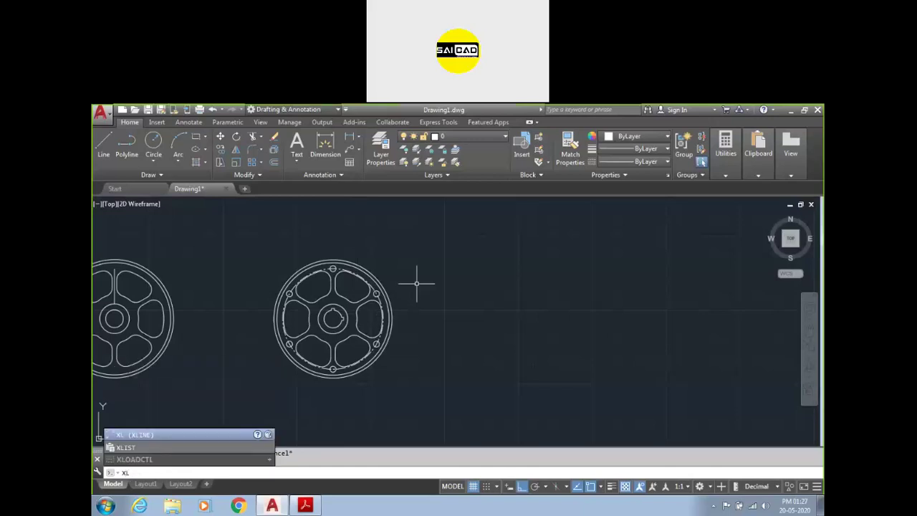
{"action": "key", "text": "Return"}
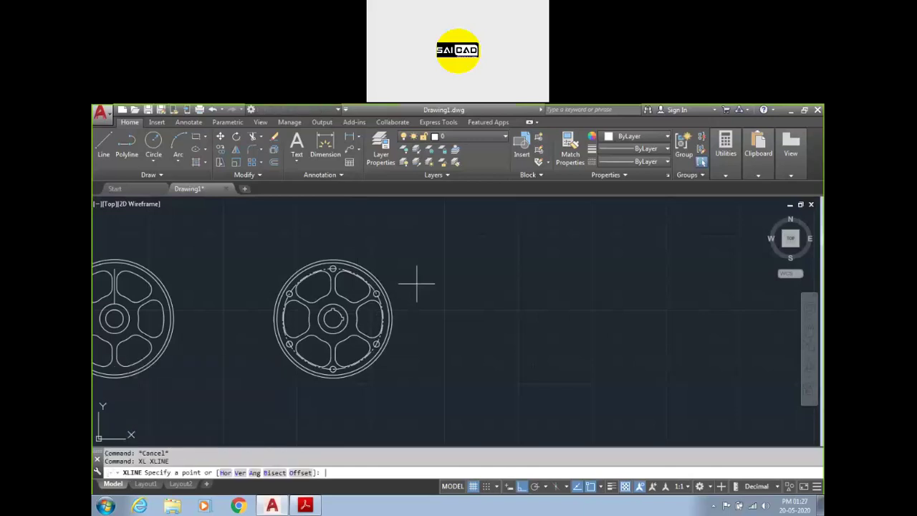
{"action": "left_click", "coordinate": [227, 473]}
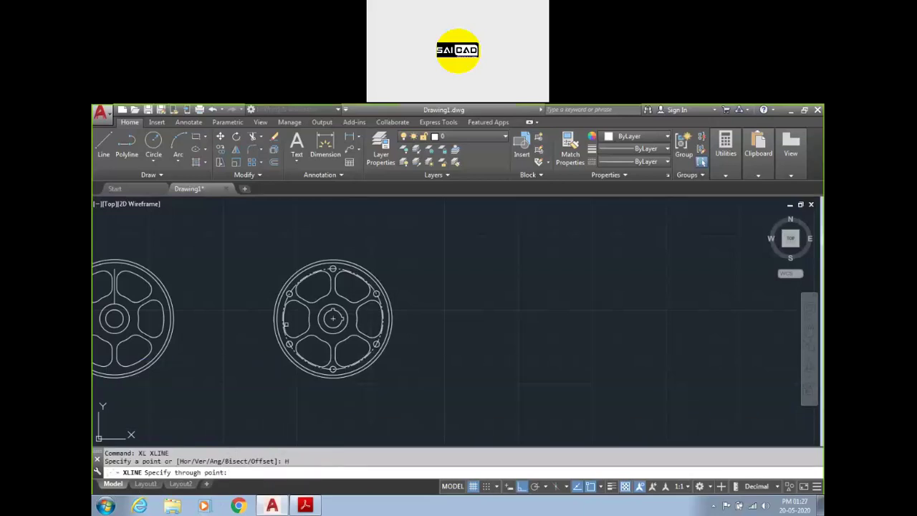
{"action": "left_click", "coordinate": [333, 260]}
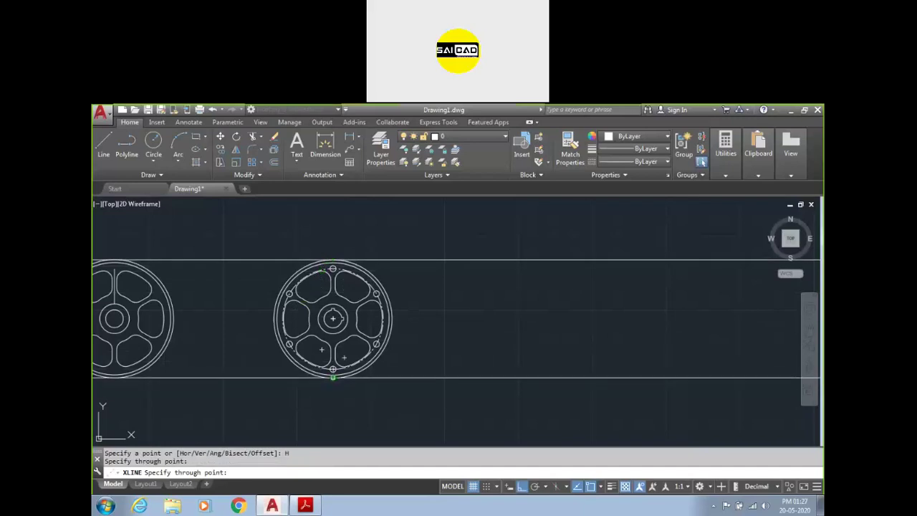
{"action": "left_click", "coordinate": [333, 319]}
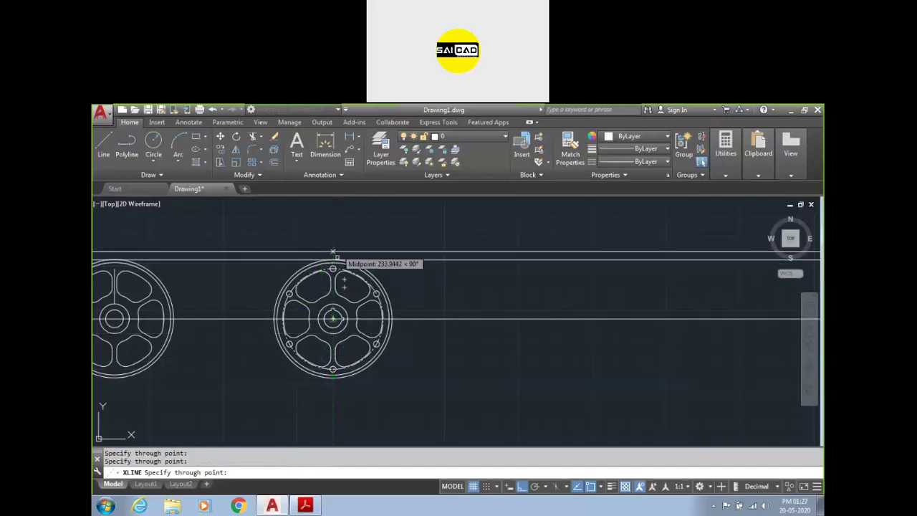
- Add horizontal construction lines through the top of the rim's inner circle and the centre of the upper bolt hole
{"action": "scroll", "coordinate": [338, 267], "scroll_direction": "up", "scroll_amount": 5}
{"action": "left_click", "coordinate": [310, 275]}
{"action": "scroll", "coordinate": [309, 284], "scroll_direction": "down", "scroll_amount": 2}
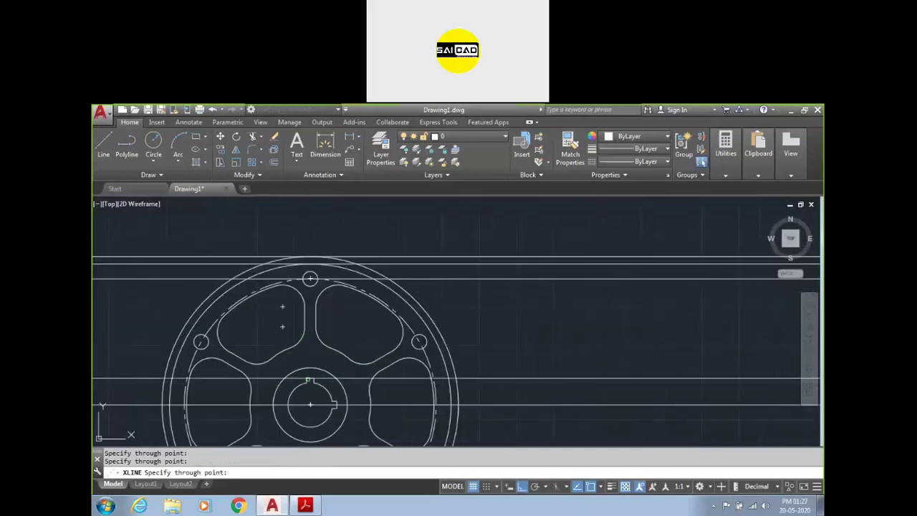
{"action": "scroll", "coordinate": [251, 370], "scroll_direction": "down", "scroll_amount": 3}
{"action": "key", "text": "Escape"}
{"action": "key", "text": "Escape"}
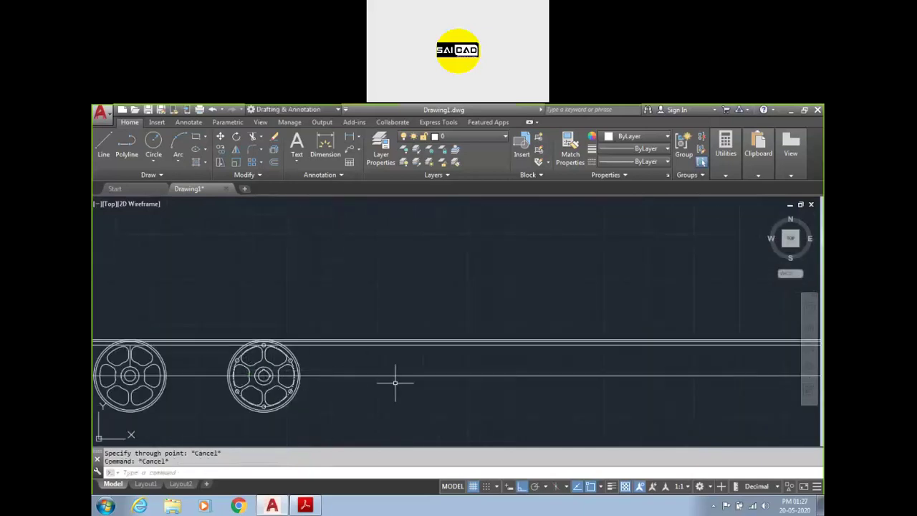
- Draw a vertical line across all the construction lines, to the right of the right-hand wheel
{"action": "type", "text": "l"}
{"action": "key", "text": "Return"}
{"action": "left_click", "coordinate": [384, 326]}
{"action": "left_click", "coordinate": [384, 414]}
{"action": "key", "text": "Return"}
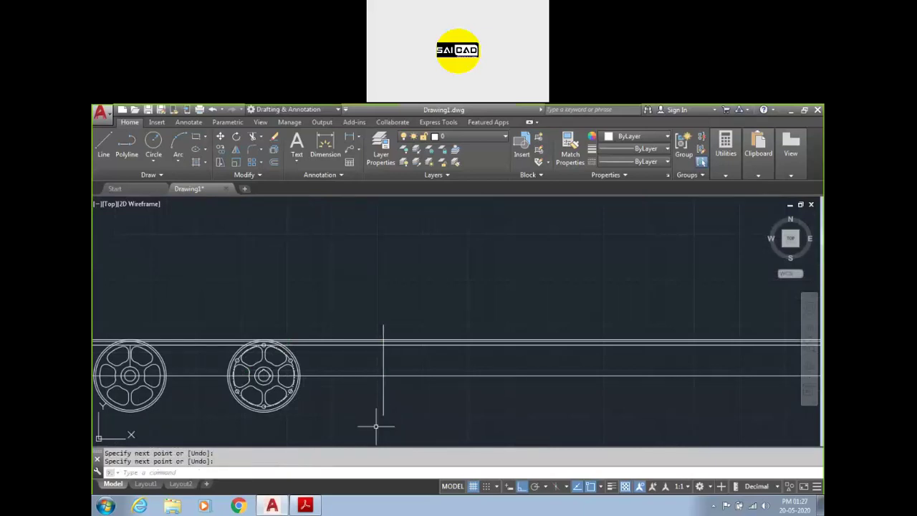
- Offset the vertical line 80 to the right to set the section's width
{"action": "middle_click_drag", "start_coordinate": [379, 389], "coordinate": [390, 372]}
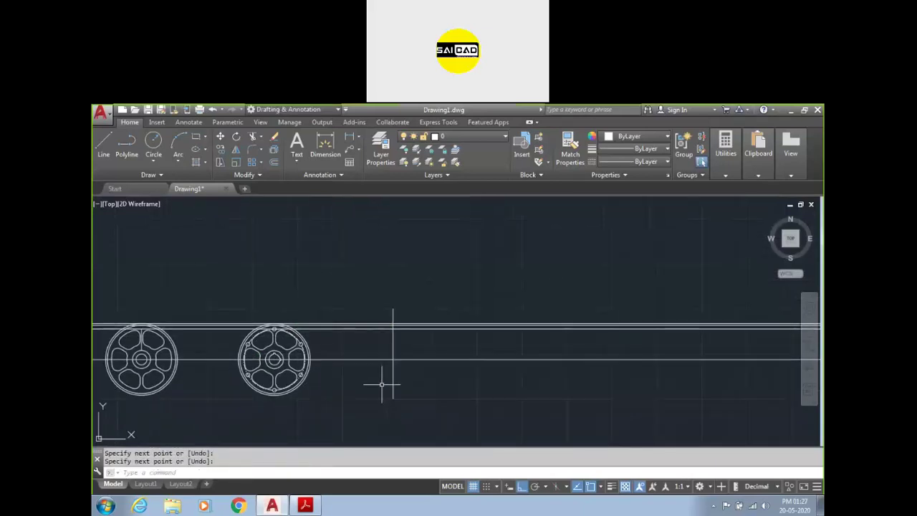
{"action": "scroll", "coordinate": [382, 384], "scroll_direction": "up", "scroll_amount": 2}
{"action": "left_click", "coordinate": [415, 306]}
{"action": "left_click", "coordinate": [374, 337]}
{"action": "type", "text": "o"}
{"action": "key", "text": "Return"}
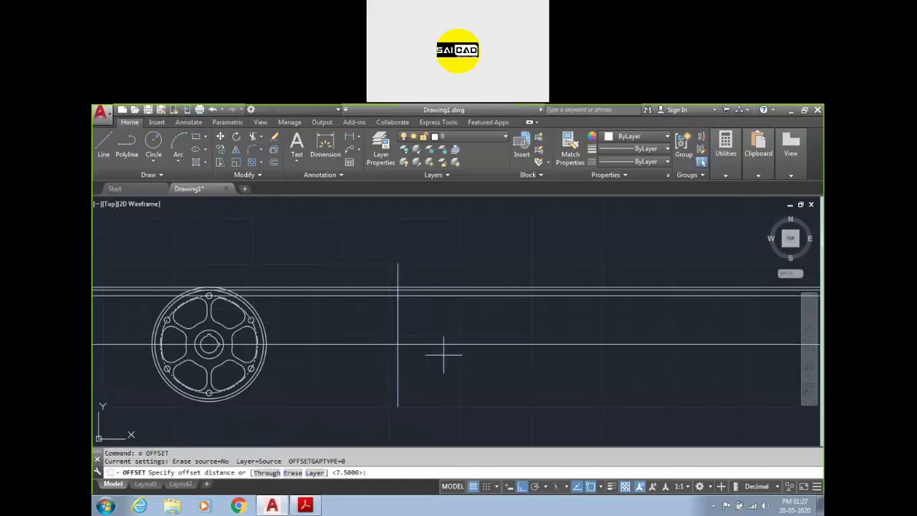
{"action": "key", "text": "Return"}
{"action": "left_click", "coordinate": [398, 347]}
{"action": "left_click", "coordinate": [487, 322]}
{"action": "key", "text": "Escape"}
- Trim both vertical lines above the top construction line and below the wheel's centre line
{"action": "type", "text": "tr"}
{"action": "key", "text": "Return"}
{"action": "key", "text": "Return"}
{"action": "left_click", "coordinate": [447, 244]}
{"action": "left_click", "coordinate": [393, 281]}
{"action": "left_click", "coordinate": [471, 367]}
{"action": "left_click", "coordinate": [335, 412]}
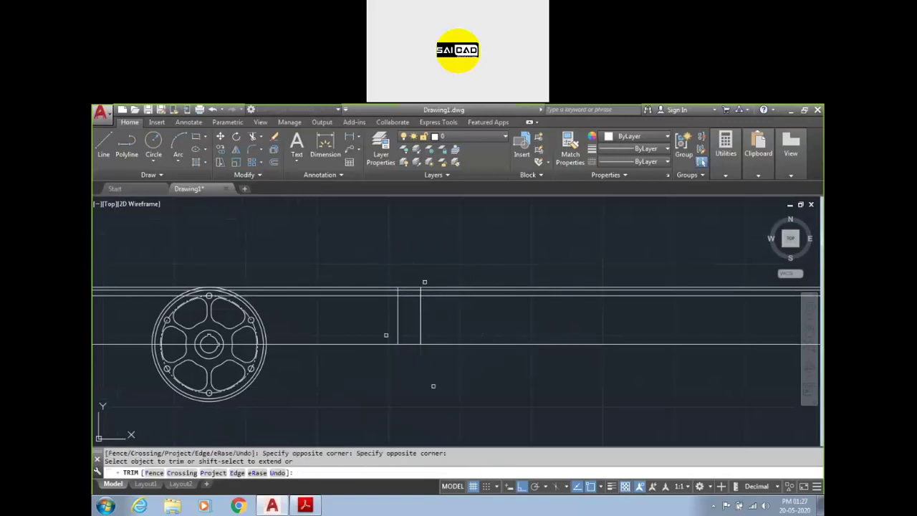
- Trim the construction lines outside the two verticals and erase their leftover pieces across the wheels
{"action": "left_click", "coordinate": [388, 265]}
{"action": "left_click", "coordinate": [359, 370]}
{"action": "left_click", "coordinate": [488, 251]}
{"action": "left_click", "coordinate": [449, 371]}
{"action": "scroll", "coordinate": [322, 294], "scroll_direction": "down", "scroll_amount": 2}
{"action": "key", "text": "Escape"}
{"action": "left_click", "coordinate": [232, 256]}
{"action": "left_click", "coordinate": [203, 337]}
{"action": "key", "text": "Delete"}
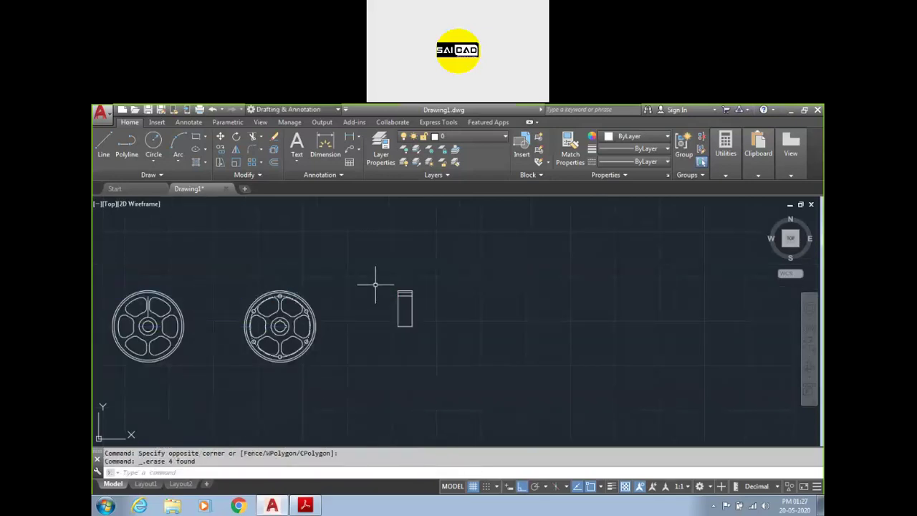
- Draw a vertical line from the midpoint of the section's bottom edge to the midpoint of its top edge
{"action": "scroll", "coordinate": [394, 296], "scroll_direction": "up", "scroll_amount": 3}
{"action": "scroll", "coordinate": [421, 281], "scroll_direction": "up", "scroll_amount": 4}
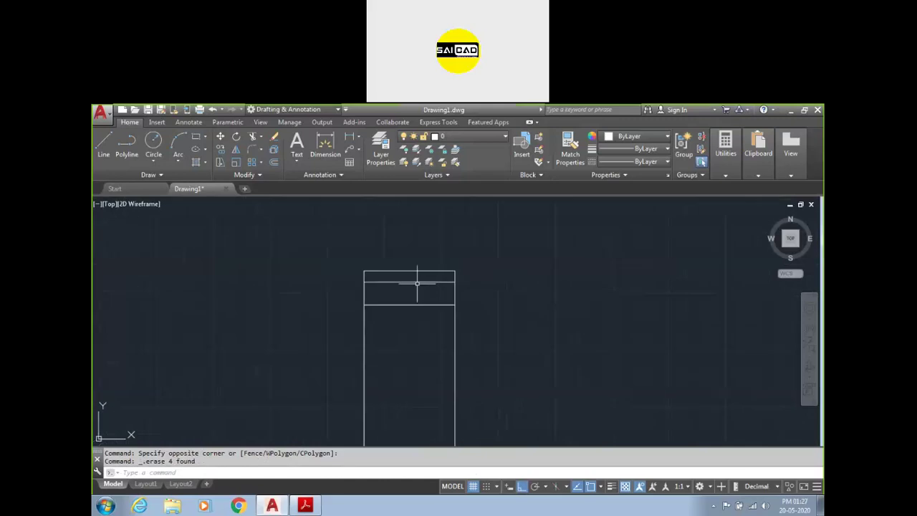
{"action": "scroll", "coordinate": [452, 289], "scroll_direction": "down", "scroll_amount": 2}
{"action": "type", "text": "l"}
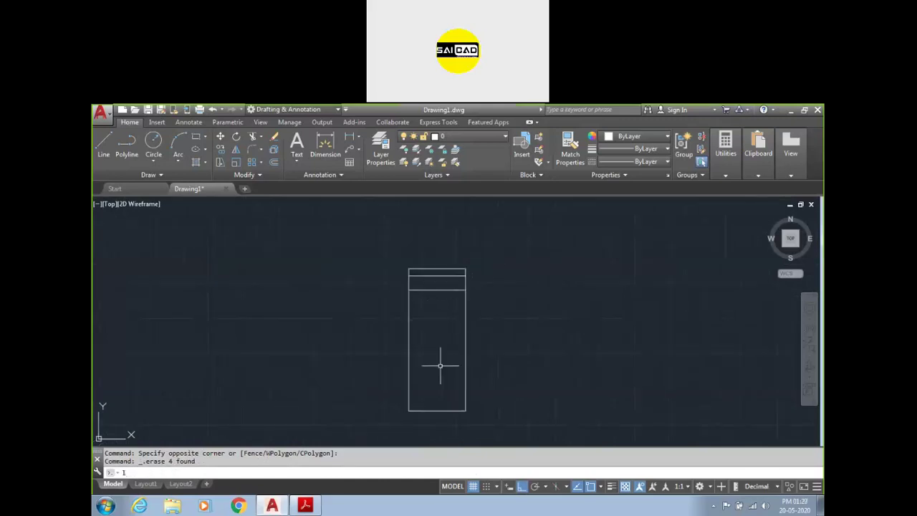
{"action": "key", "text": "Return"}
{"action": "left_click", "coordinate": [437, 411]}
{"action": "left_click", "coordinate": [437, 269]}
{"action": "key", "text": "Escape"}
- Offset the section's vertical middle line 5 to each side to form the web
{"action": "scroll", "coordinate": [439, 301], "scroll_direction": "up", "scroll_amount": 2}
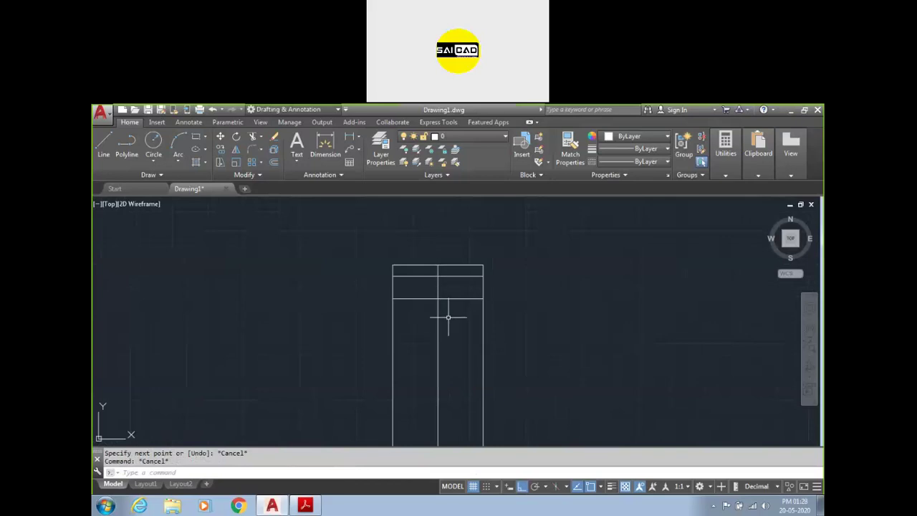
{"action": "left_click", "coordinate": [447, 317]}
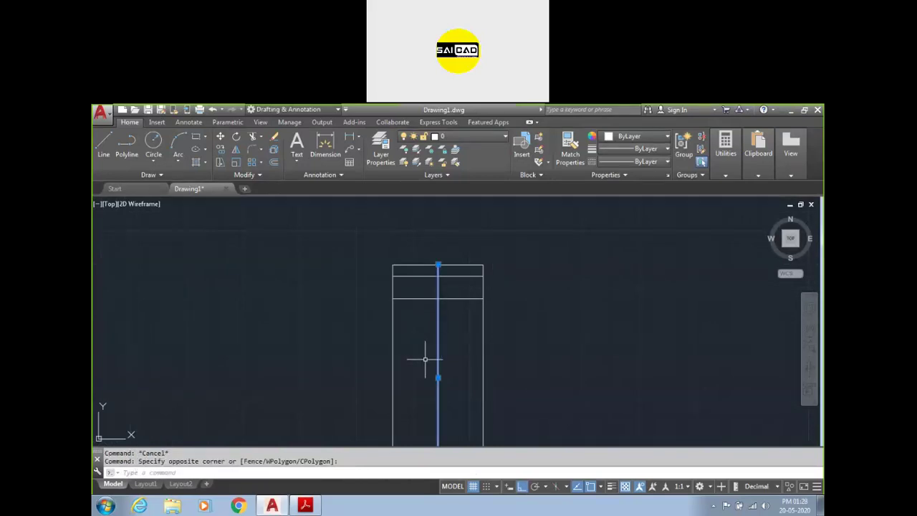
{"action": "scroll", "coordinate": [516, 332], "scroll_direction": "down", "scroll_amount": 3}
{"action": "scroll", "coordinate": [517, 326], "scroll_direction": "up", "scroll_amount": 3}
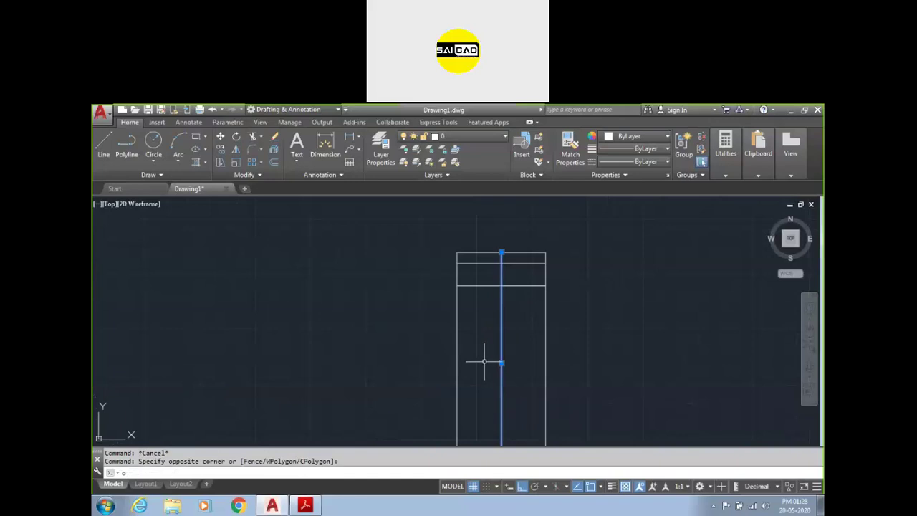
{"action": "key", "text": "Return"}
{"action": "type", "text": "5"}
{"action": "key", "text": "Return"}
{"action": "left_click", "coordinate": [501, 364]}
{"action": "left_click", "coordinate": [514, 344]}
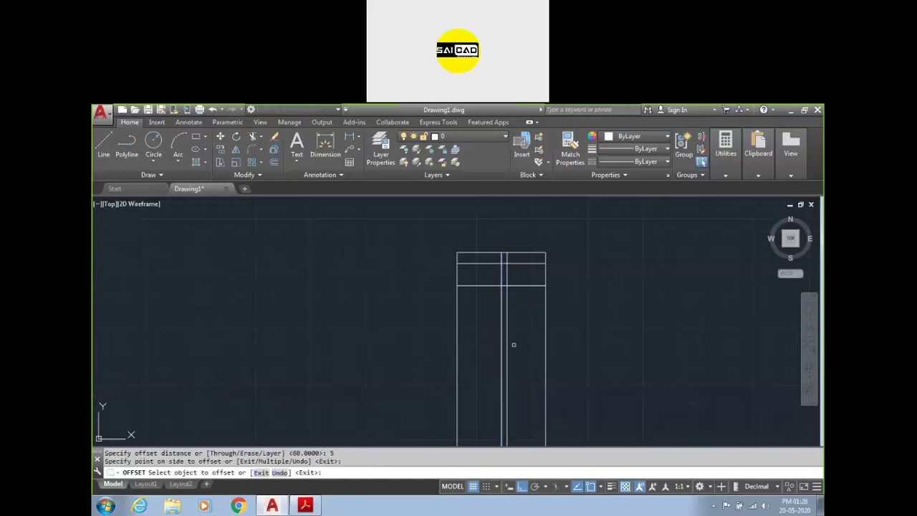
{"action": "left_click", "coordinate": [502, 344]}
{"action": "left_click", "coordinate": [467, 334]}
{"action": "key", "text": "Escape"}
{"action": "key", "text": "Escape"}
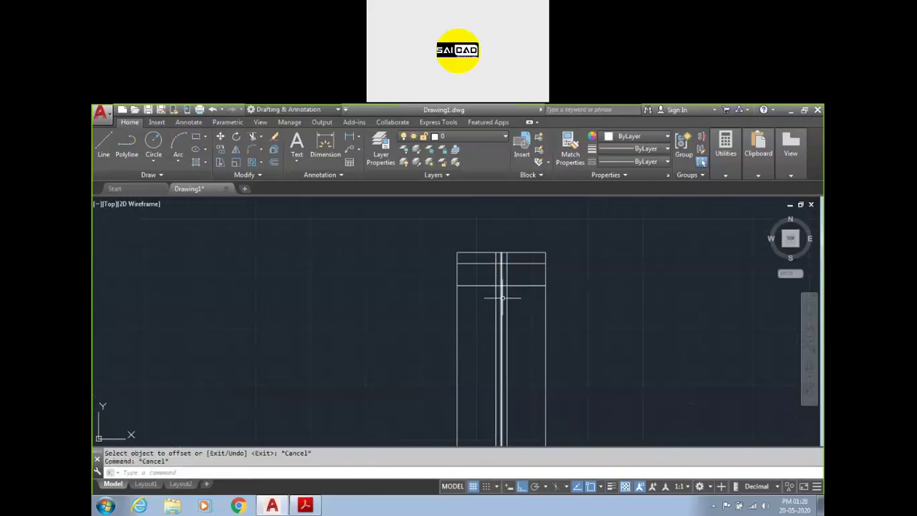
- Trim the middle and web lines inside the rim strip, and the rim's lower edge between the web lines
{"action": "scroll", "coordinate": [503, 290], "scroll_direction": "down", "scroll_amount": 5}
{"action": "scroll", "coordinate": [502, 369], "scroll_direction": "up", "scroll_amount": 5}
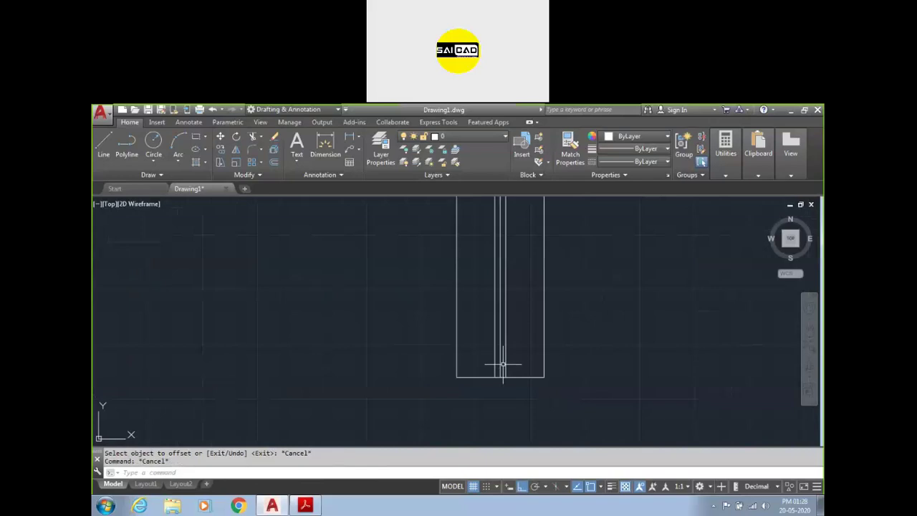
{"action": "scroll", "coordinate": [509, 362], "scroll_direction": "down", "scroll_amount": 5}
{"action": "scroll", "coordinate": [468, 246], "scroll_direction": "up", "scroll_amount": 6}
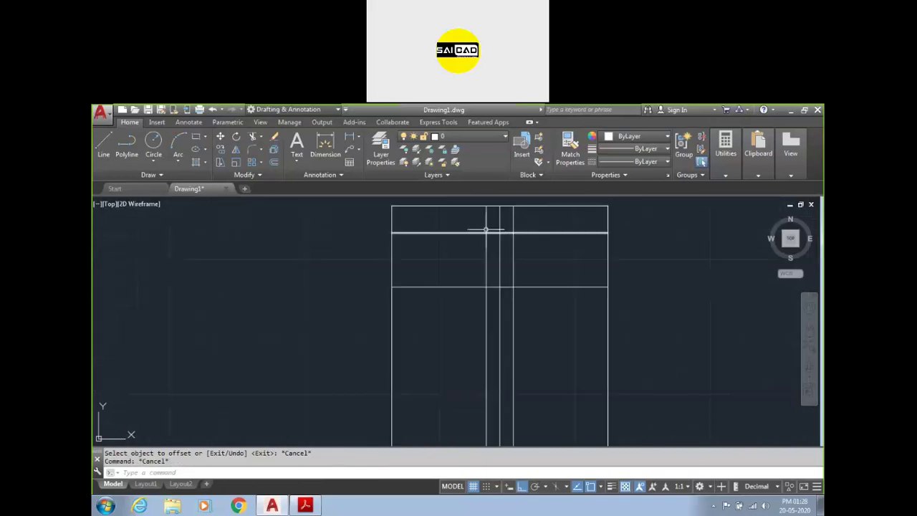
{"action": "type", "text": "tr"}
{"action": "key", "text": "Return"}
{"action": "key", "text": "Return"}
{"action": "left_click", "coordinate": [536, 216]}
{"action": "left_click", "coordinate": [466, 226]}
{"action": "scroll", "coordinate": [481, 242], "scroll_direction": "down", "scroll_amount": 2}
{"action": "scroll", "coordinate": [496, 236], "scroll_direction": "up", "scroll_amount": 2}
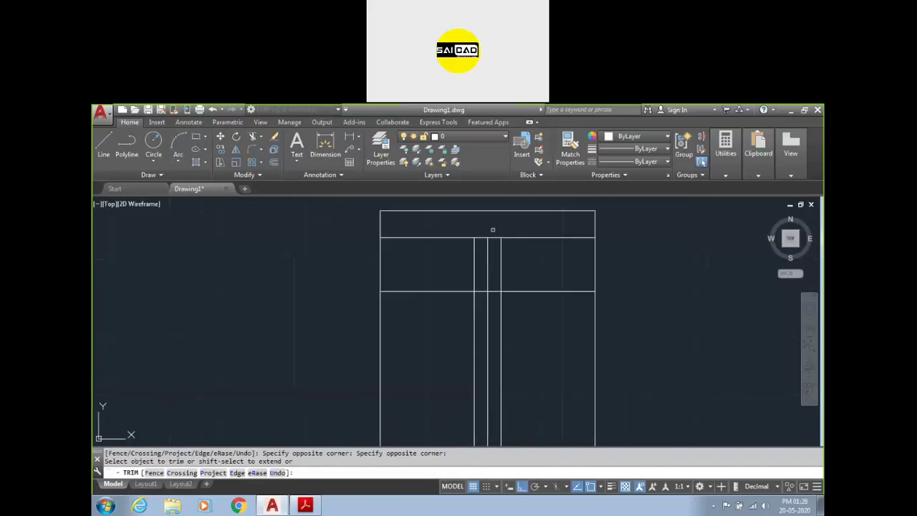
{"action": "left_click", "coordinate": [494, 237]}
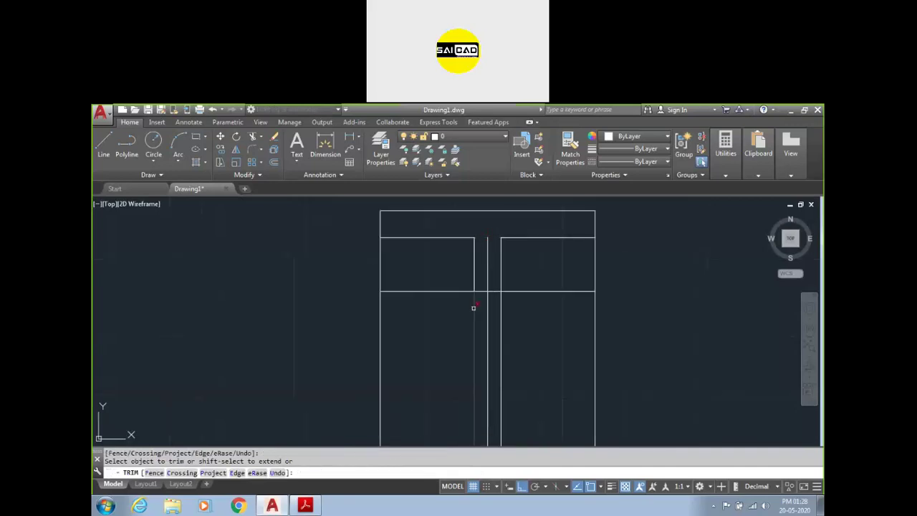
{"action": "key", "text": "Escape"}
- Offset the hole's horizontal center line in the section 10 above and 10 below to form the hole edges
{"action": "left_click_drag", "start_coordinate": [554, 288], "coordinate": [537, 303]}
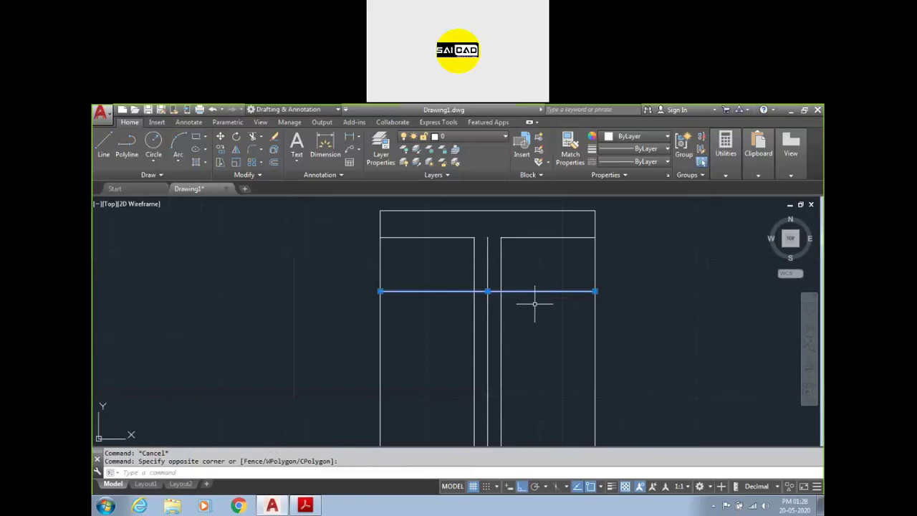
{"action": "scroll", "coordinate": [564, 304], "scroll_direction": "down", "scroll_amount": 1}
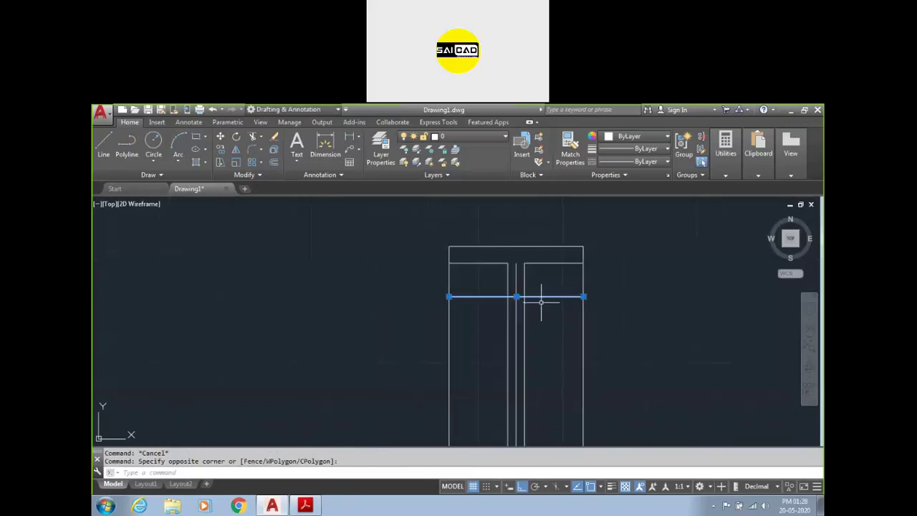
{"action": "type", "text": "o"}
{"action": "key", "text": "Return"}
{"action": "type", "text": "10"}
{"action": "key", "text": "Return"}
{"action": "left_click", "coordinate": [564, 297]}
{"action": "left_click", "coordinate": [557, 284]}
{"action": "left_click", "coordinate": [558, 295]}
{"action": "left_click", "coordinate": [553, 333]}
{"action": "key", "text": "Escape"}
- Trim both hole edge lines outside the two web lines, keeping only their parts within the web
{"action": "type", "text": "tr"}
{"action": "key", "text": "Return"}
{"action": "key", "text": "Return"}
{"action": "left_click", "coordinate": [563, 267]}
{"action": "left_click", "coordinate": [557, 285]}
{"action": "left_click", "coordinate": [543, 308]}
{"action": "left_click", "coordinate": [537, 335]}
{"action": "left_click", "coordinate": [476, 328]}
{"action": "left_click", "coordinate": [472, 307]}
{"action": "scroll", "coordinate": [517, 274], "scroll_direction": "up", "scroll_amount": 2}
{"action": "key", "text": "Escape"}
{"action": "key", "text": "Escape"}
- Shorten the section's vertical middle line by pulling its upper end straight down to well below the hole
{"action": "left_click", "coordinate": [514, 326]}
{"action": "left_click", "coordinate": [513, 331]}
{"action": "left_click", "coordinate": [518, 327]}
{"action": "left_click", "coordinate": [525, 271]}
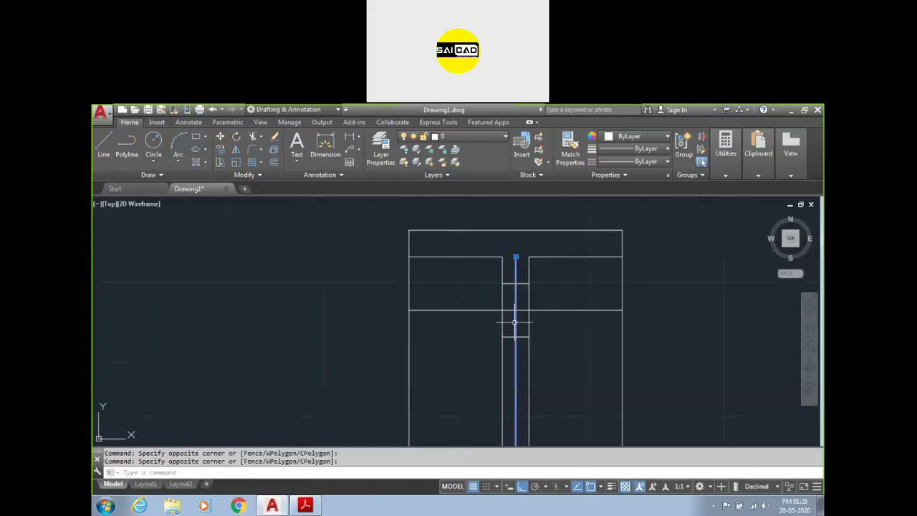
{"action": "left_click", "coordinate": [516, 258]}
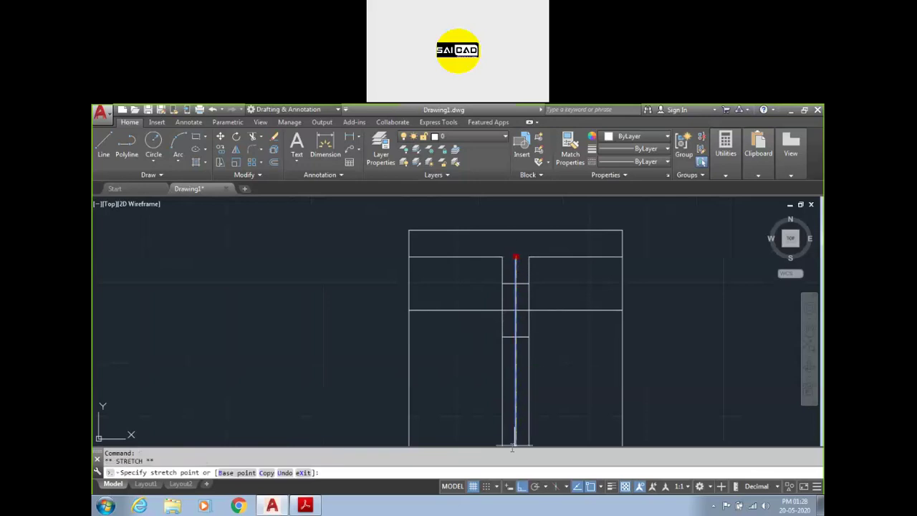
{"action": "key", "text": "Escape"}
{"action": "key", "text": "Escape"}
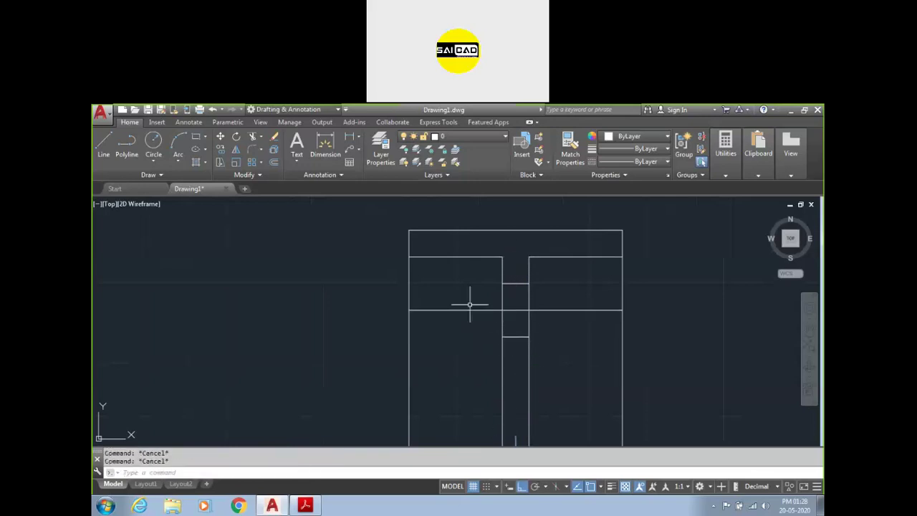
- Shorten the hole's horizontal center line from both ends so it extends only slightly beyond the web lines
{"action": "left_click", "coordinate": [430, 311]}
{"action": "left_click", "coordinate": [409, 311]}
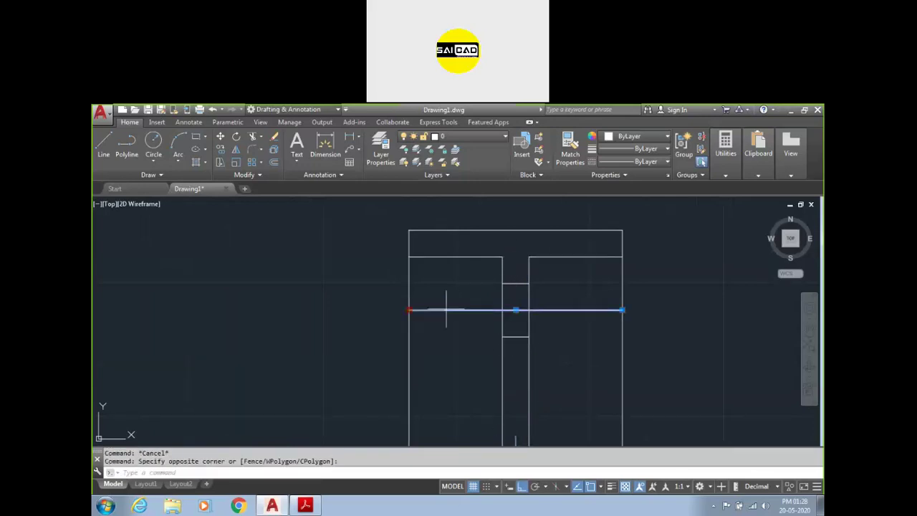
{"action": "left_click", "coordinate": [485, 306]}
{"action": "left_click", "coordinate": [554, 311]}
{"action": "key", "text": "Escape"}
{"action": "key", "text": "Escape"}
- Shift the hole's shortened center line horizontally so its midpoint lies midway between the web lines
{"action": "scroll", "coordinate": [530, 319], "scroll_direction": "up", "scroll_amount": 4}
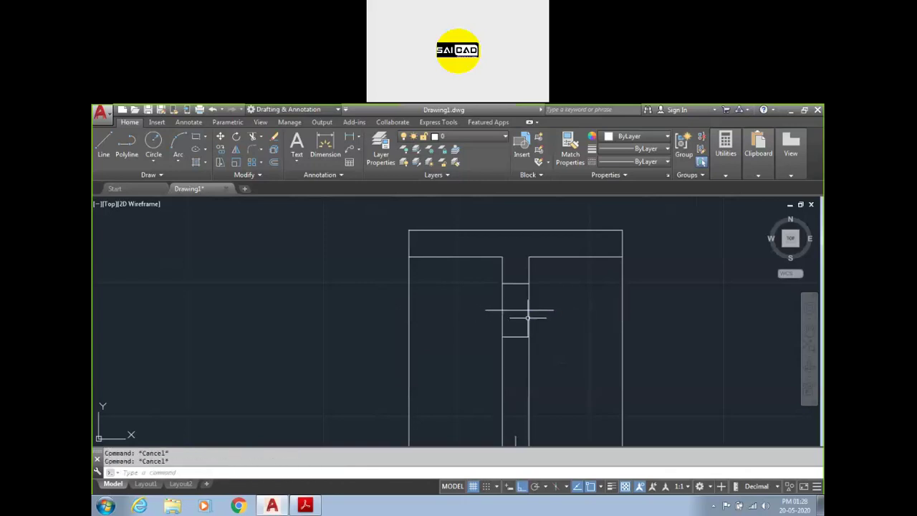
{"action": "left_click", "coordinate": [500, 297]}
{"action": "left_click", "coordinate": [502, 296]}
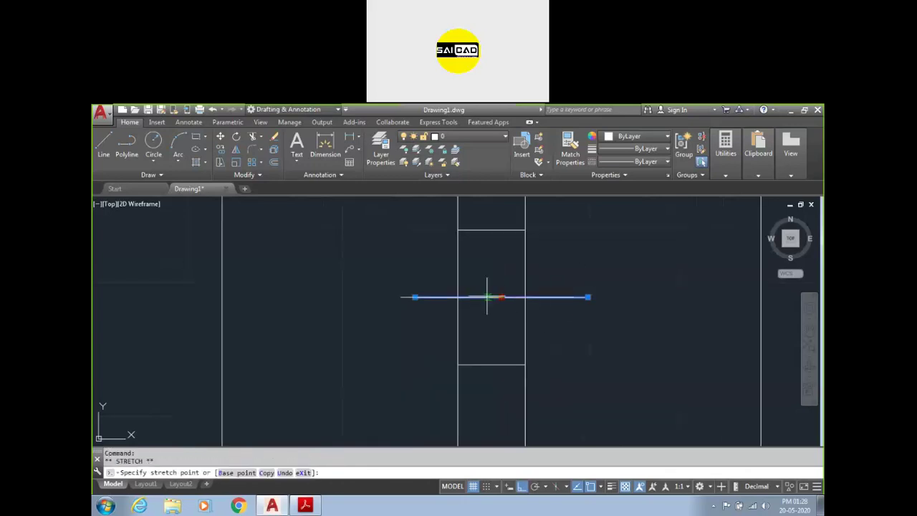
{"action": "key", "text": "Escape"}
- Project horizontal construction lines from the top and bottom of the wheel's uppermost small hole across the section
{"action": "scroll", "coordinate": [507, 344], "scroll_direction": "down", "scroll_amount": 4}
{"action": "scroll", "coordinate": [505, 337], "scroll_direction": "up", "scroll_amount": 2}
{"action": "scroll", "coordinate": [588, 287], "scroll_direction": "down", "scroll_amount": 3}
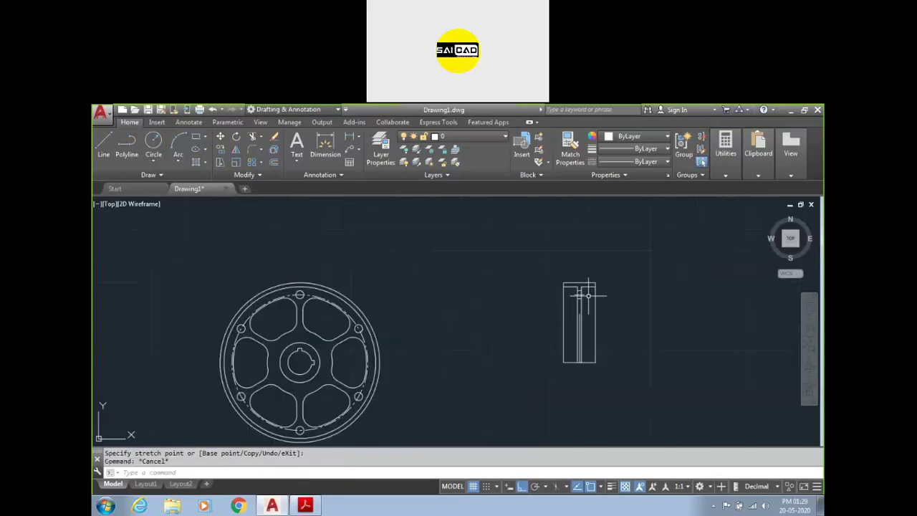
{"action": "type", "text": "x"}
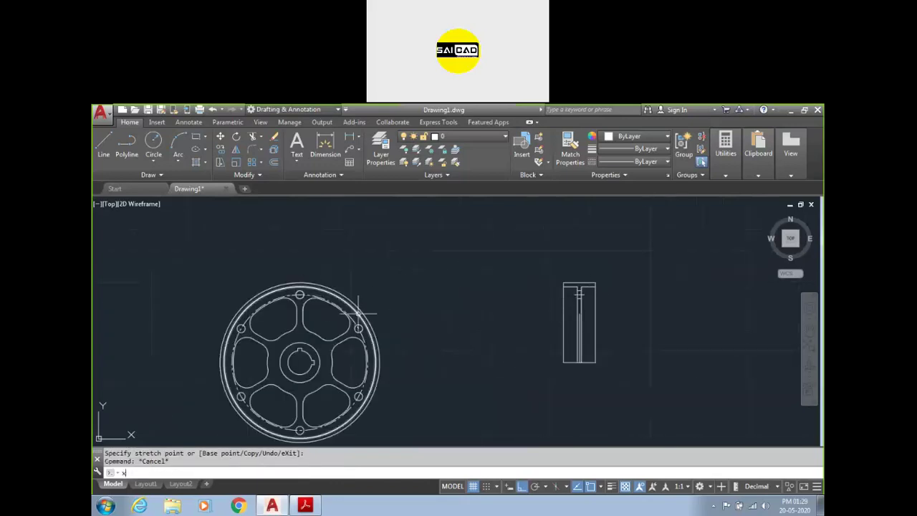
{"action": "type", "text": "l"}
{"action": "key", "text": "Return"}
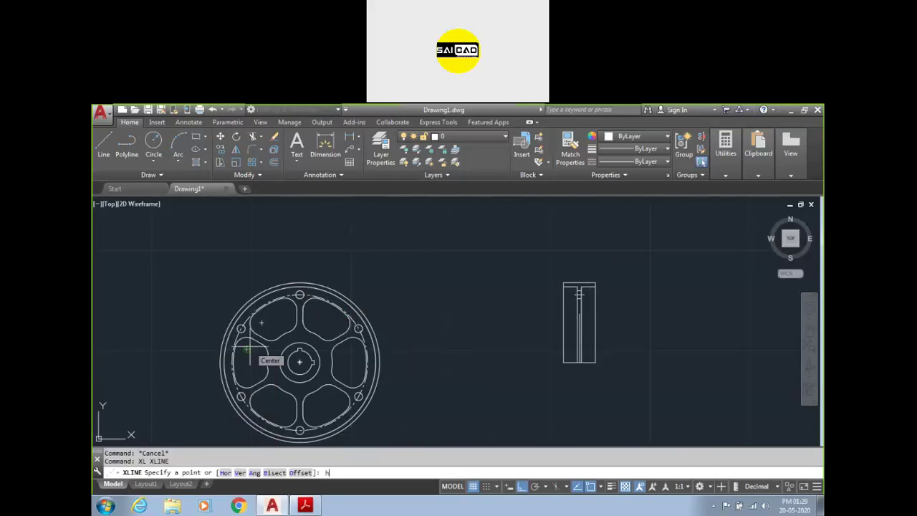
{"action": "key", "text": "Return"}
{"action": "scroll", "coordinate": [308, 289], "scroll_direction": "up", "scroll_amount": 4}
{"action": "left_click", "coordinate": [287, 309]}
{"action": "scroll", "coordinate": [430, 312], "scroll_direction": "down", "scroll_amount": 5}
{"action": "scroll", "coordinate": [540, 308], "scroll_direction": "up", "scroll_amount": 7}
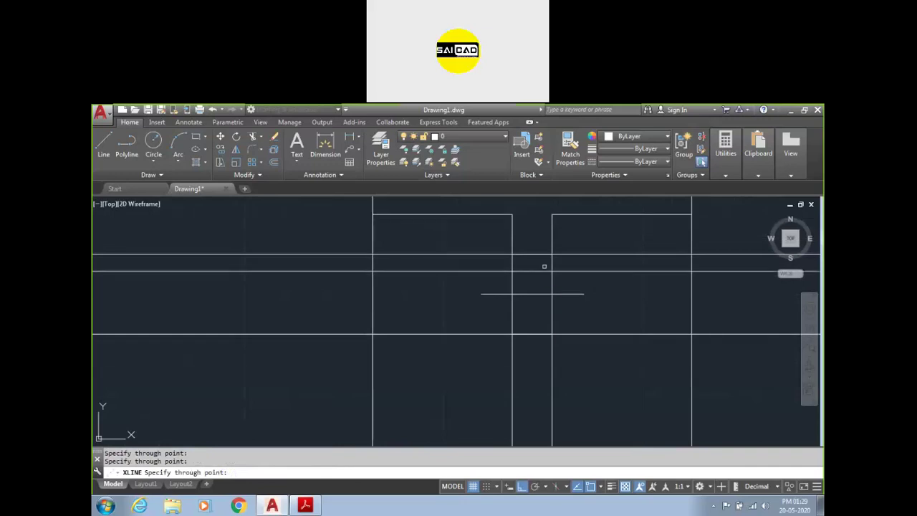
- Erase the two horizontal construction lines projected from the small hole
{"action": "scroll", "coordinate": [544, 267], "scroll_direction": "down", "scroll_amount": 3}
{"action": "key", "text": "Escape"}
{"action": "left_click", "coordinate": [436, 246]}
{"action": "left_click", "coordinate": [399, 316]}
{"action": "key", "text": "Delete"}
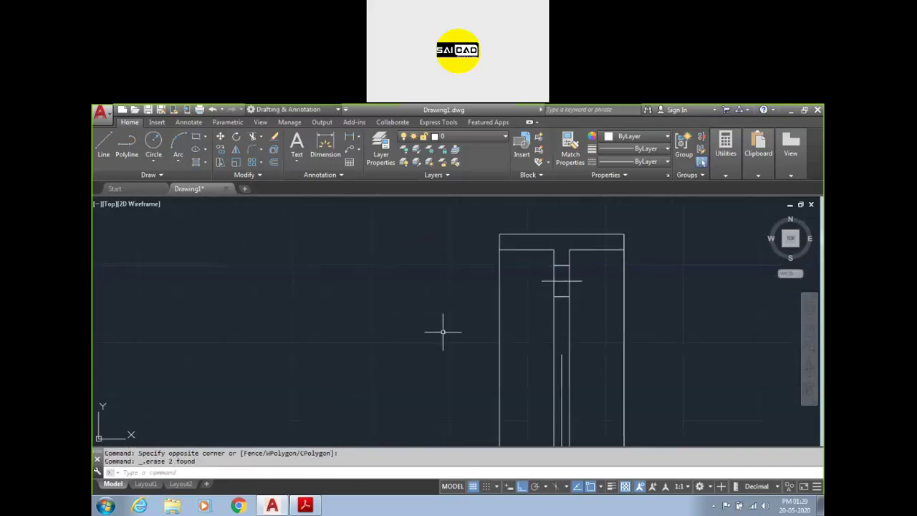
- Switch to the PDF assignment and examine the web and hub dimensions in the section view
{"action": "scroll", "coordinate": [579, 271], "scroll_direction": "down", "scroll_amount": 1}
{"action": "scroll", "coordinate": [563, 258], "scroll_direction": "up", "scroll_amount": 1}
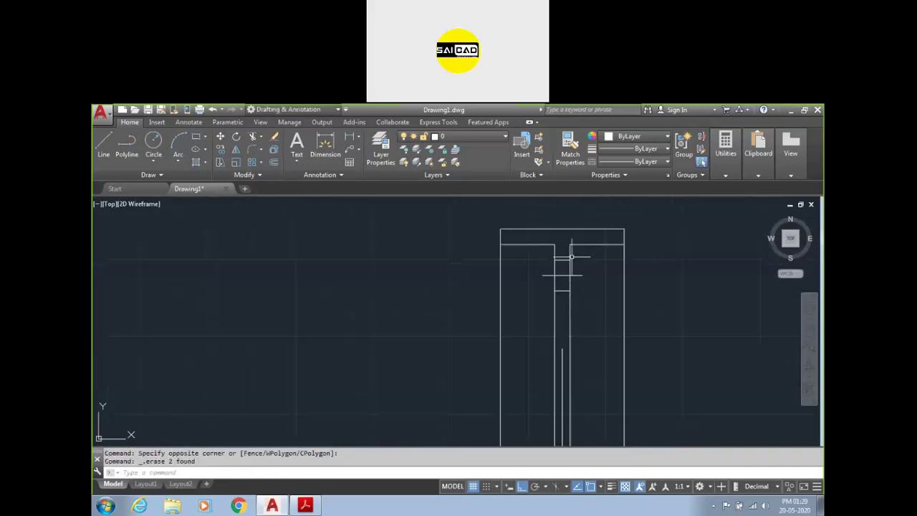
{"action": "scroll", "coordinate": [607, 248], "scroll_direction": "down", "scroll_amount": 1}
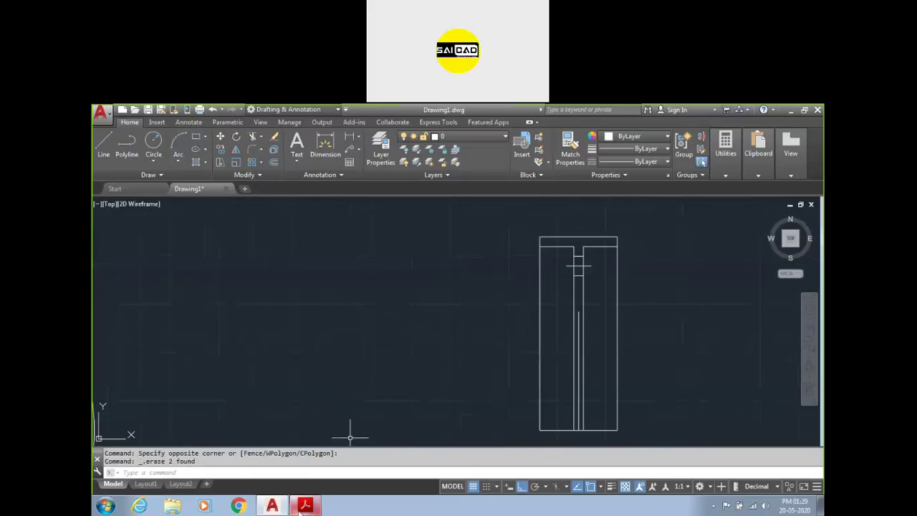
{"action": "left_click", "coordinate": [306, 506]}
{"action": "scroll", "coordinate": [513, 319], "scroll_direction": "up", "scroll_amount": 4}
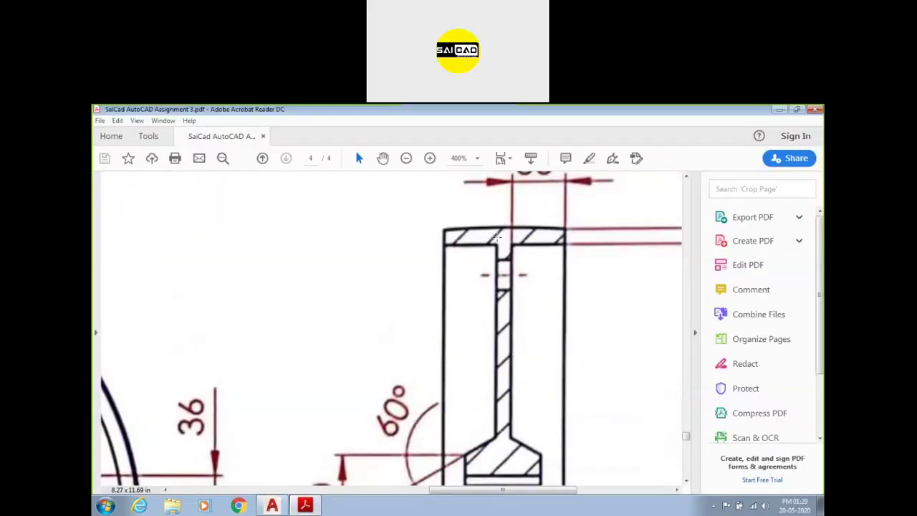
{"action": "scroll", "coordinate": [476, 327], "scroll_direction": "down", "scroll_amount": 5}
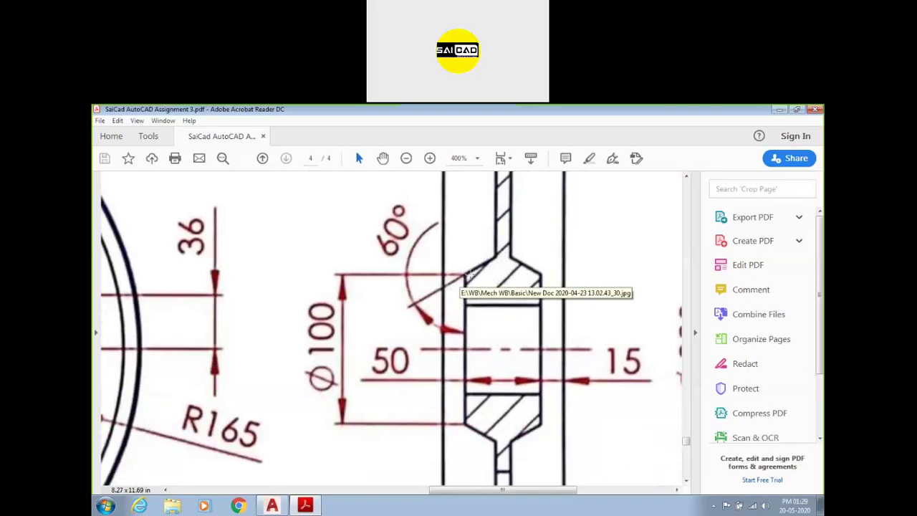
- Return to AutoCAD and offset the section's bottom edge 50 upward to form the hub's top edge
{"action": "left_click", "coordinate": [272, 506]}
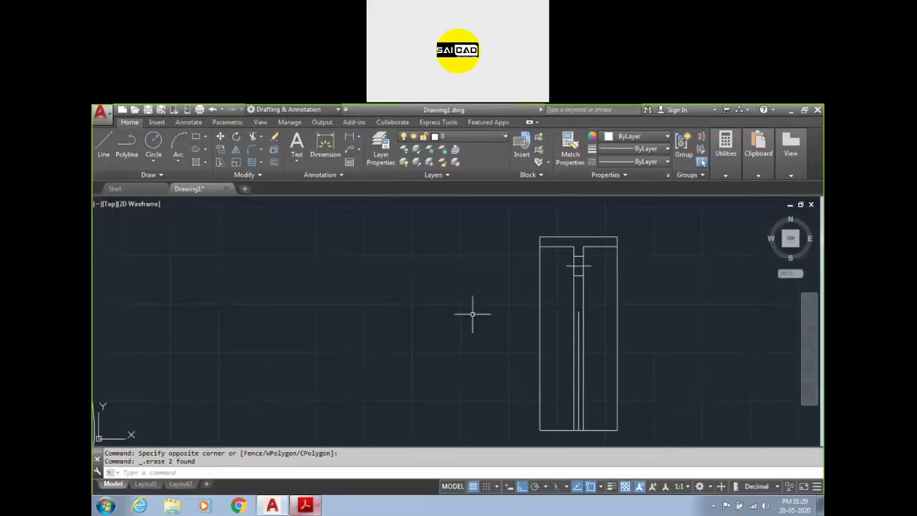
{"action": "scroll", "coordinate": [588, 373], "scroll_direction": "down", "scroll_amount": 3}
{"action": "scroll", "coordinate": [605, 424], "scroll_direction": "up", "scroll_amount": 5}
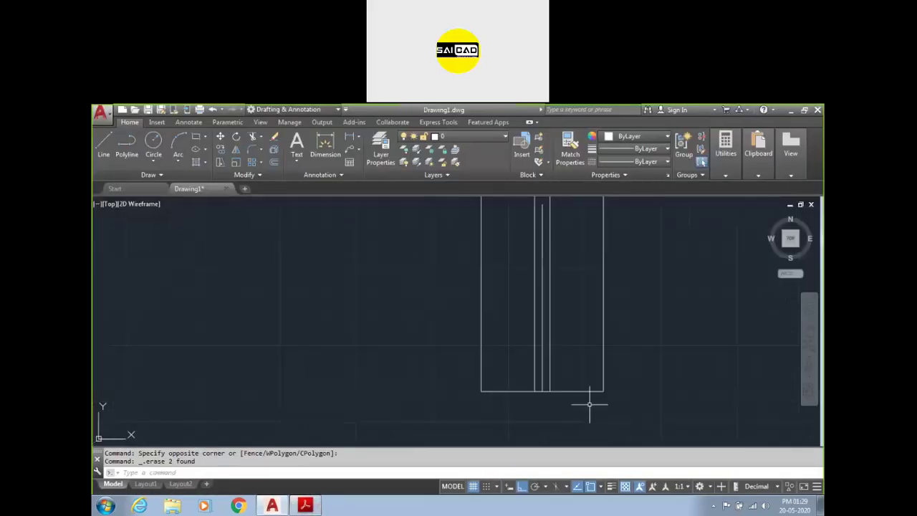
{"action": "left_click_drag", "start_coordinate": [590, 406], "coordinate": [571, 381]}
{"action": "type", "text": "o"}
{"action": "key", "text": "Return"}
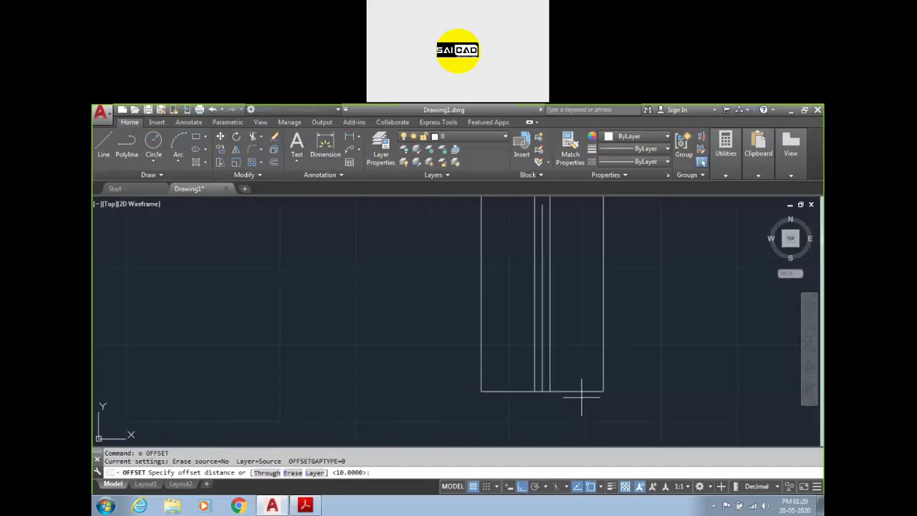
{"action": "type", "text": "50"}
{"action": "key", "text": "Return"}
{"action": "left_click", "coordinate": [582, 391]}
{"action": "left_click", "coordinate": [583, 312]}
{"action": "scroll", "coordinate": [557, 347], "scroll_direction": "down", "scroll_amount": 2}
{"action": "scroll", "coordinate": [557, 347], "scroll_direction": "up", "scroll_amount": 2}
{"action": "key", "text": "Escape"}
- Check the hub width in the PDF, and offset the section's vertical middle line 25 to each side in AutoCAD
{"action": "left_click", "coordinate": [306, 506]}
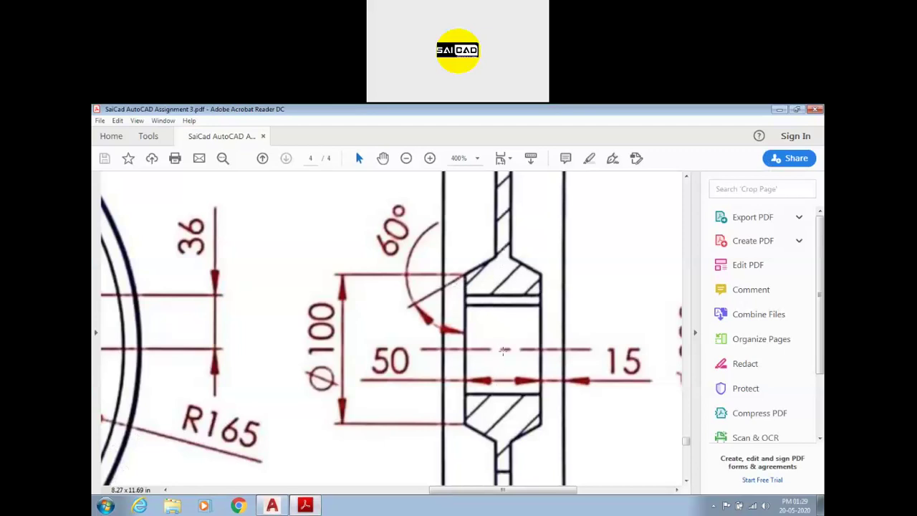
{"action": "left_click", "coordinate": [305, 506]}
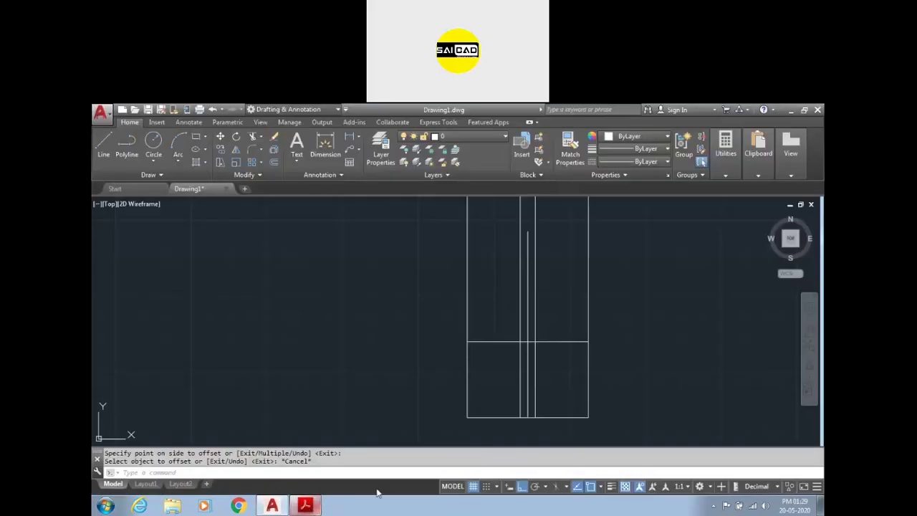
{"action": "type", "text": "o"}
{"action": "key", "text": "Return"}
{"action": "type", "text": "25"}
{"action": "key", "text": "Return"}
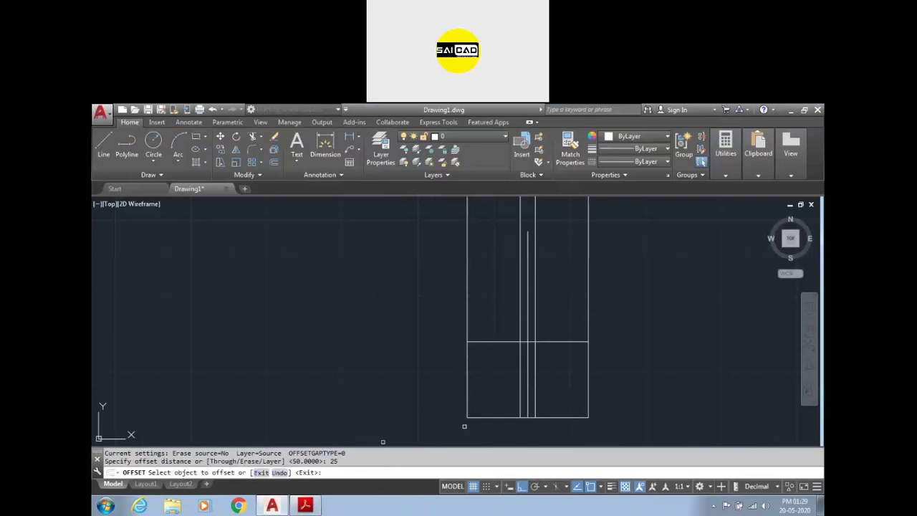
{"action": "left_click", "coordinate": [527, 378]}
{"action": "left_click", "coordinate": [548, 384]}
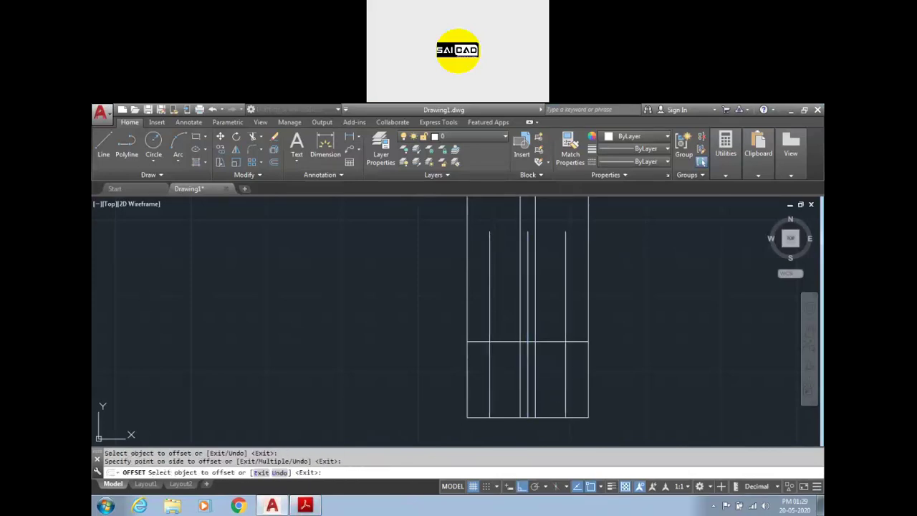
{"action": "key", "text": "Escape"}
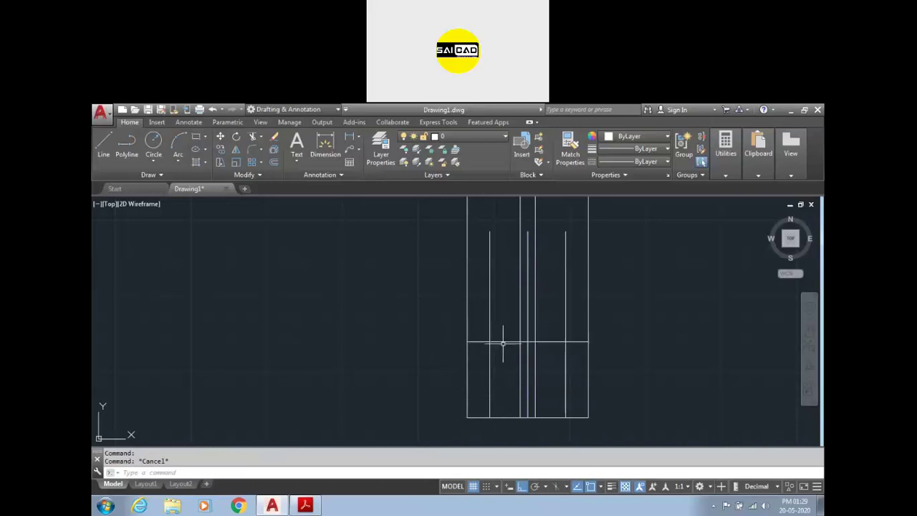
- Trim the hub's side lines above its top edge and the top edge's overhanging ends beyond the side lines
{"action": "type", "text": "tr"}
{"action": "key", "text": "Return"}
{"action": "key", "text": "Return"}
{"action": "left_click_drag", "start_coordinate": [501, 311], "coordinate": [479, 349]}
{"action": "left_click", "coordinate": [573, 329]}
{"action": "left_click", "coordinate": [559, 328]}
{"action": "left_click", "coordinate": [584, 328]}
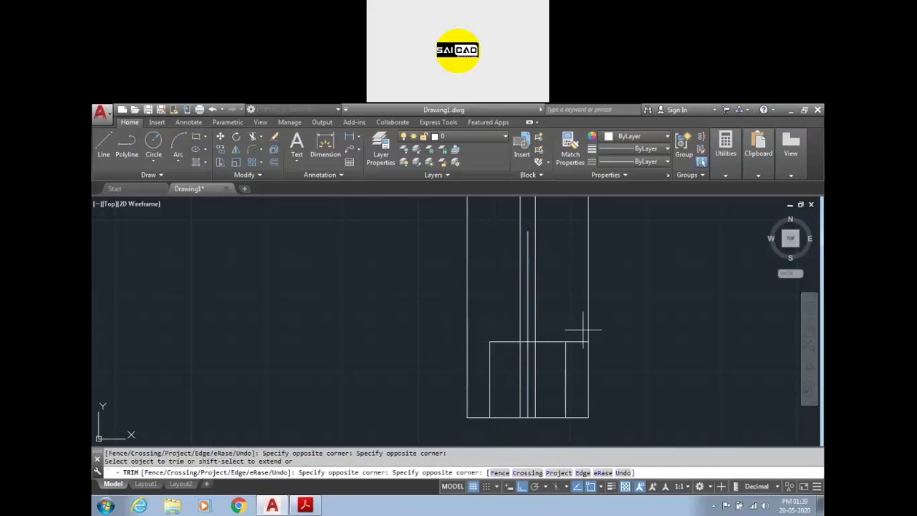
{"action": "left_click", "coordinate": [571, 354]}
{"action": "left_click", "coordinate": [567, 362]}
- Check the hub's slope in the PDF, and draw a line 30 long at 30° from the hub's upper-left corner in AutoCAD
{"action": "left_click", "coordinate": [305, 506]}
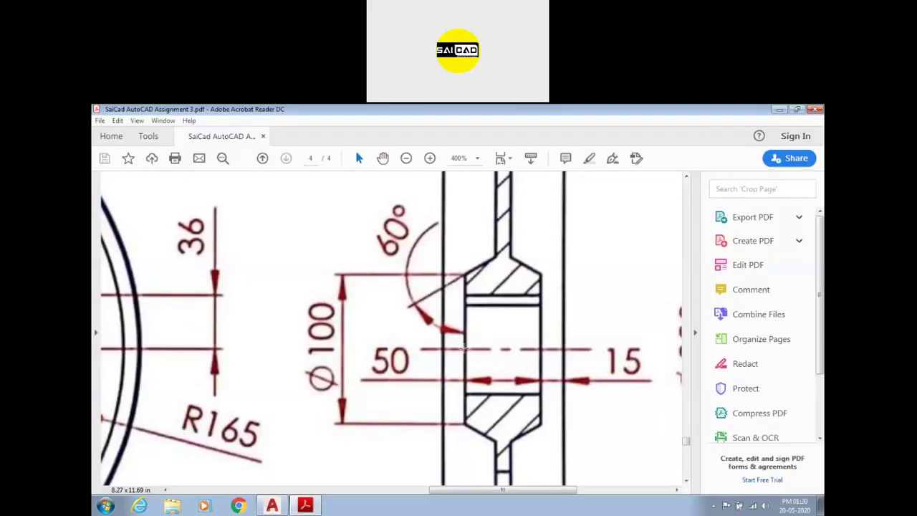
{"action": "scroll", "coordinate": [462, 347], "scroll_direction": "up", "scroll_amount": 3}
{"action": "scroll", "coordinate": [474, 369], "scroll_direction": "up", "scroll_amount": 1}
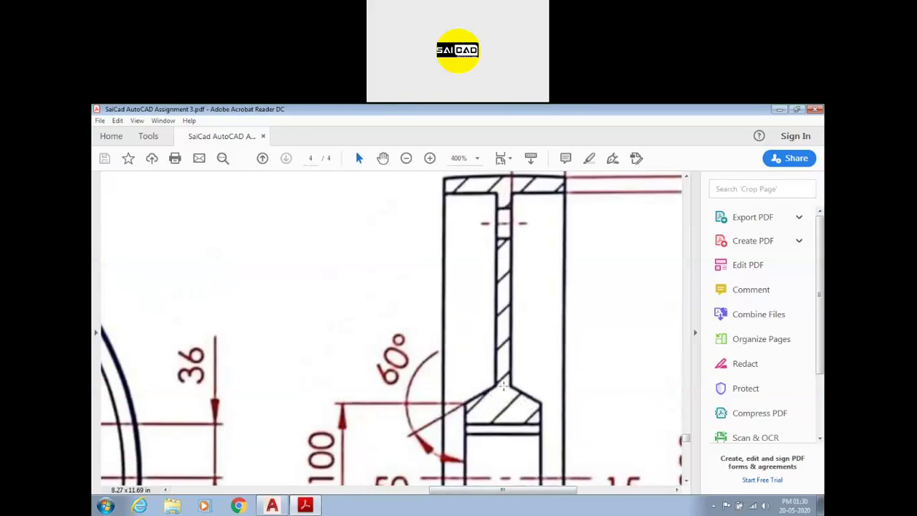
{"action": "left_click", "coordinate": [272, 506]}
{"action": "scroll", "coordinate": [472, 351], "scroll_direction": "up", "scroll_amount": 3}
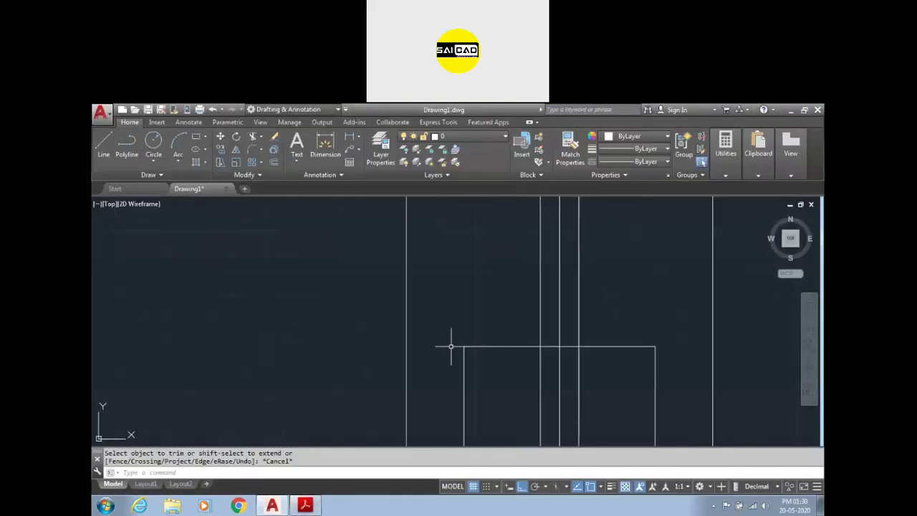
{"action": "type", "text": "l"}
{"action": "key", "text": "Return"}
{"action": "left_click", "coordinate": [464, 347]}
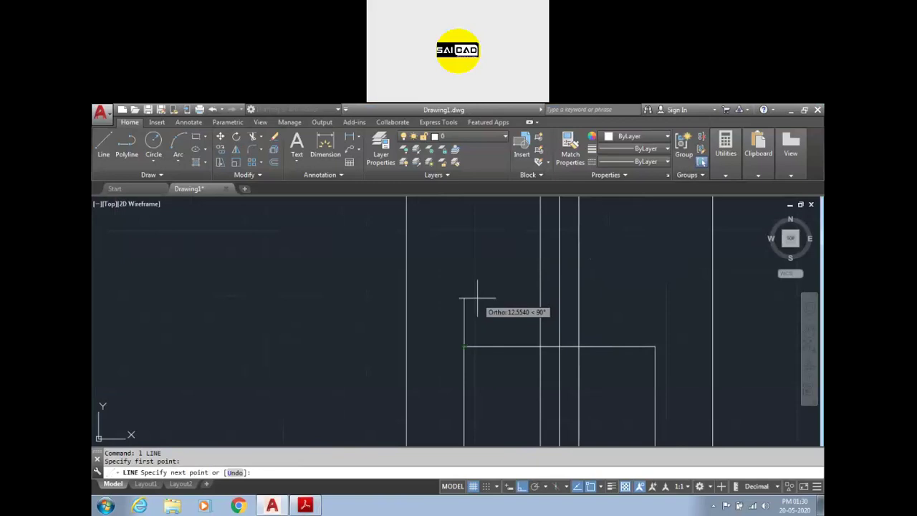
{"action": "type", "text": "@30<30"}
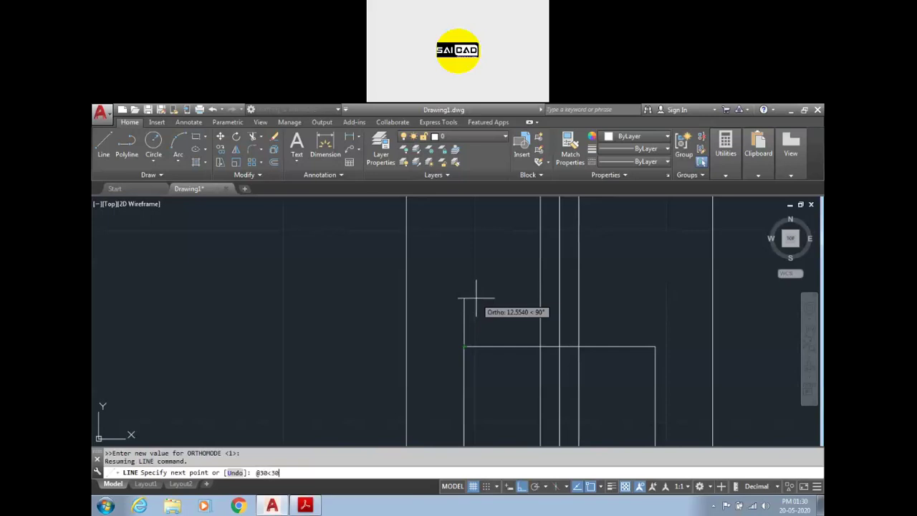
{"action": "key", "text": "Return"}
{"action": "key", "text": "Escape"}
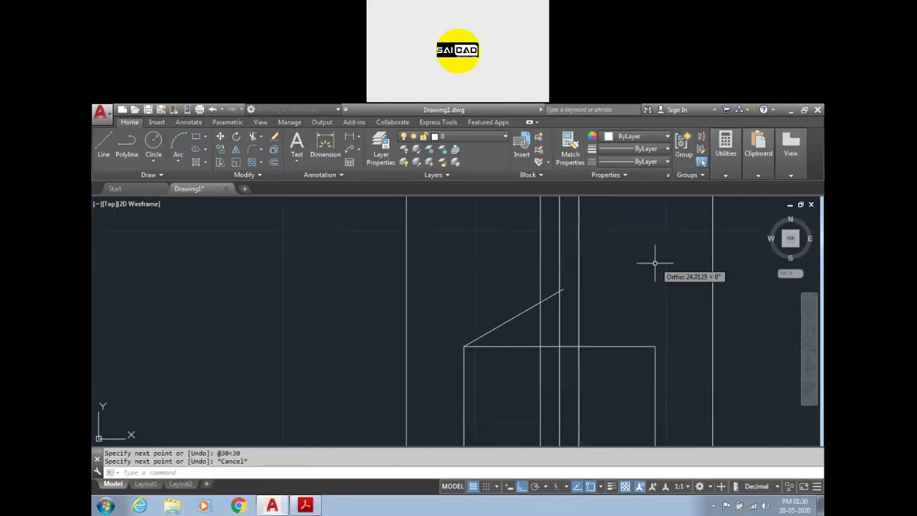
{"action": "type", "text": "l"}
{"action": "key", "text": "Return"}
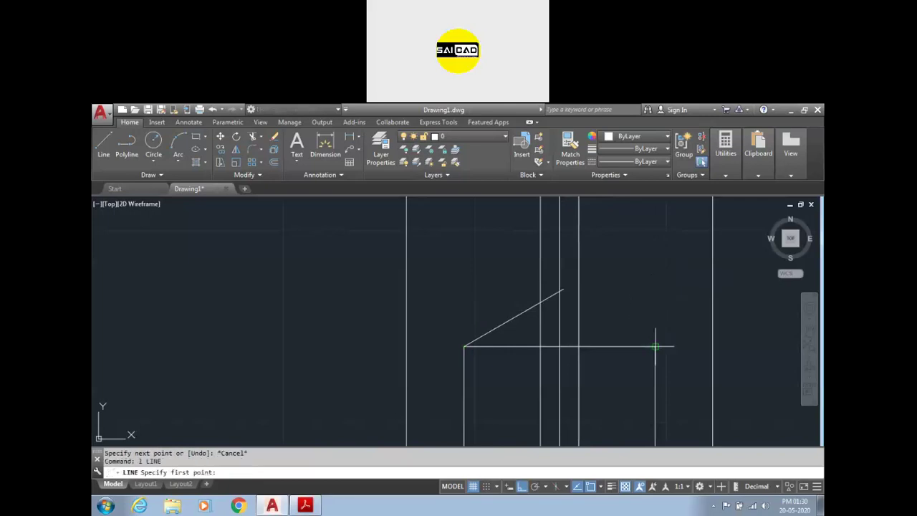
{"action": "left_click", "coordinate": [655, 347]}
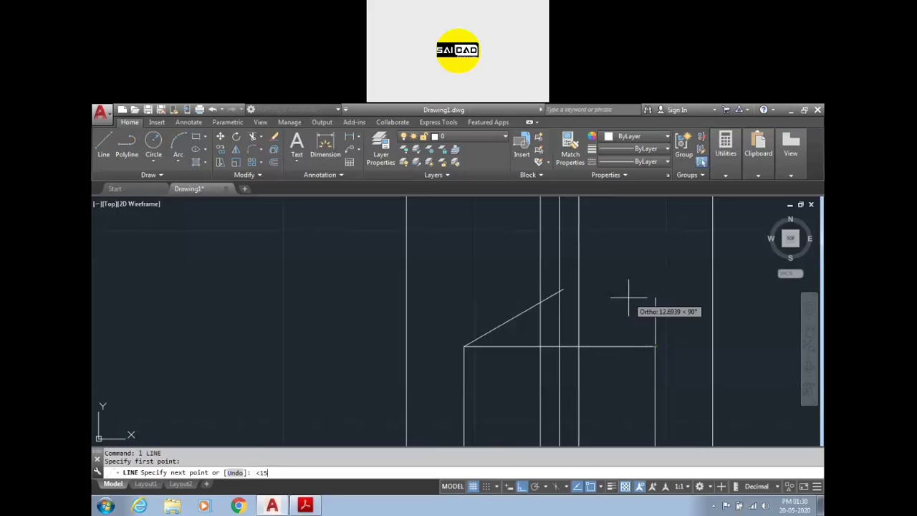
{"action": "key", "text": "Return"}
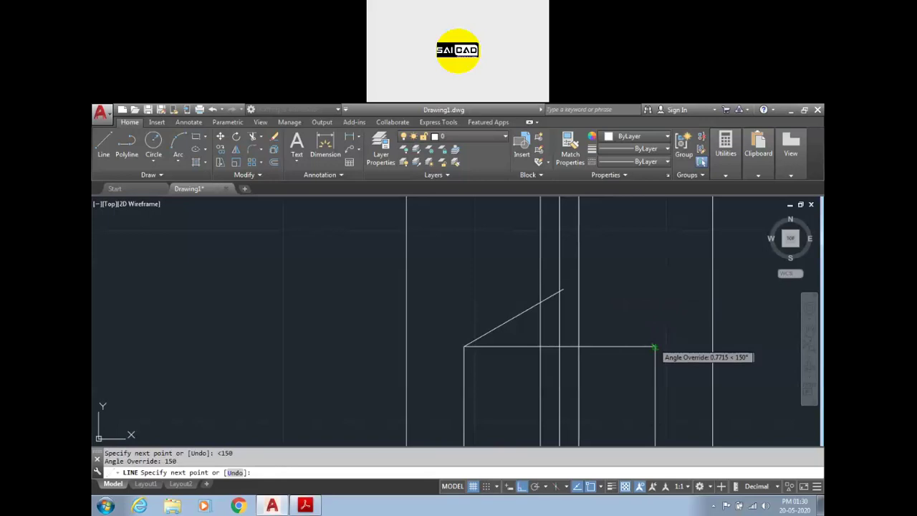
{"action": "key", "text": "Escape"}
- Trim the end of the hub's sloped line that runs past the web's nearest side line
{"action": "type", "text": "t"}
{"action": "key", "text": "Return"}
{"action": "key", "text": "Return"}
{"action": "key", "text": "Escape"}
- Mirror the sloped line about the section's vertical middle line, keeping the original, to form the hub's opposite slope
{"action": "left_click", "coordinate": [516, 333]}
{"action": "left_click", "coordinate": [483, 314]}
{"action": "type", "text": "mi"}
{"action": "key", "text": "Return"}
{"action": "left_click", "coordinate": [560, 347]}
{"action": "left_click", "coordinate": [559, 305]}
{"action": "key", "text": "Return"}
{"action": "key", "text": "Escape"}
{"action": "key", "text": "Escape"}
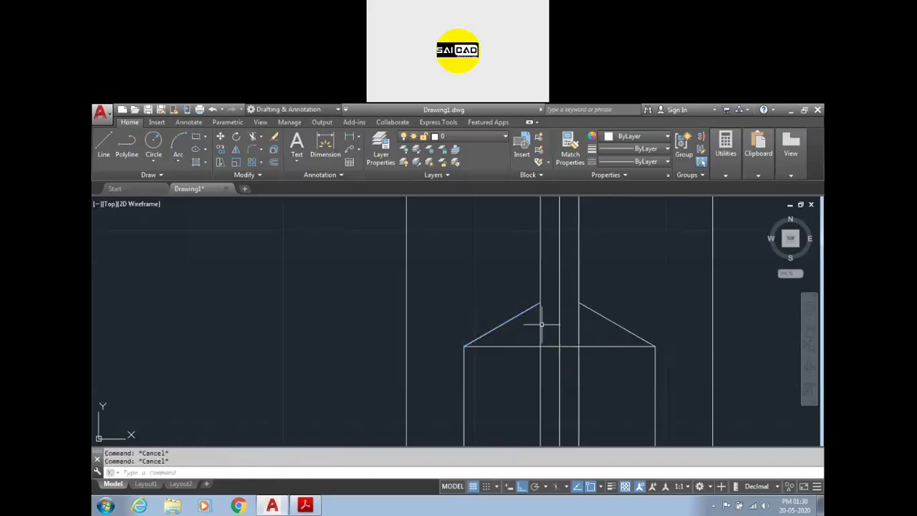
- Delete the section's vertical middle line and the hub's horizontal top edge
{"action": "scroll", "coordinate": [575, 334], "scroll_direction": "down", "scroll_amount": 2}
{"action": "left_click", "coordinate": [567, 332]}
{"action": "key", "text": "Delete"}
{"action": "scroll", "coordinate": [586, 333], "scroll_direction": "down", "scroll_amount": 2}
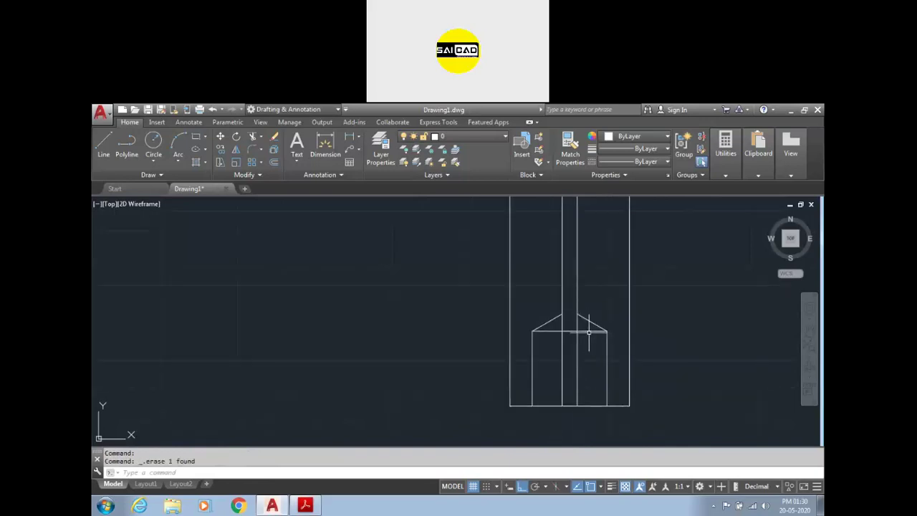
{"action": "left_click", "coordinate": [589, 331]}
{"action": "key", "text": "Delete"}
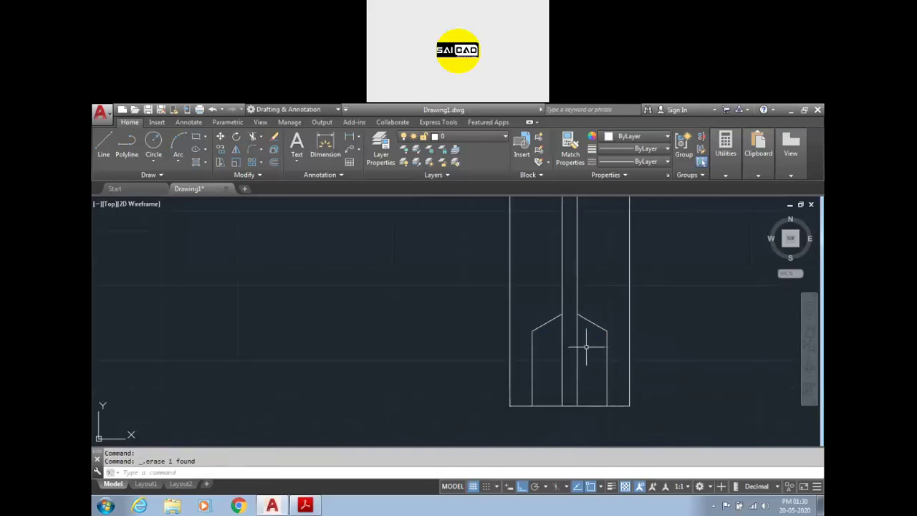
- Trim both web side lines below the hub's sloped edges
{"action": "key", "text": "Return"}
{"action": "key", "text": "Return"}
{"action": "left_click", "coordinate": [587, 348]}
{"action": "left_click", "coordinate": [549, 374]}
{"action": "key", "text": "Escape"}
{"action": "scroll", "coordinate": [557, 361], "scroll_direction": "down", "scroll_amount": 4}
{"action": "scroll", "coordinate": [562, 353], "scroll_direction": "up", "scroll_amount": 4}
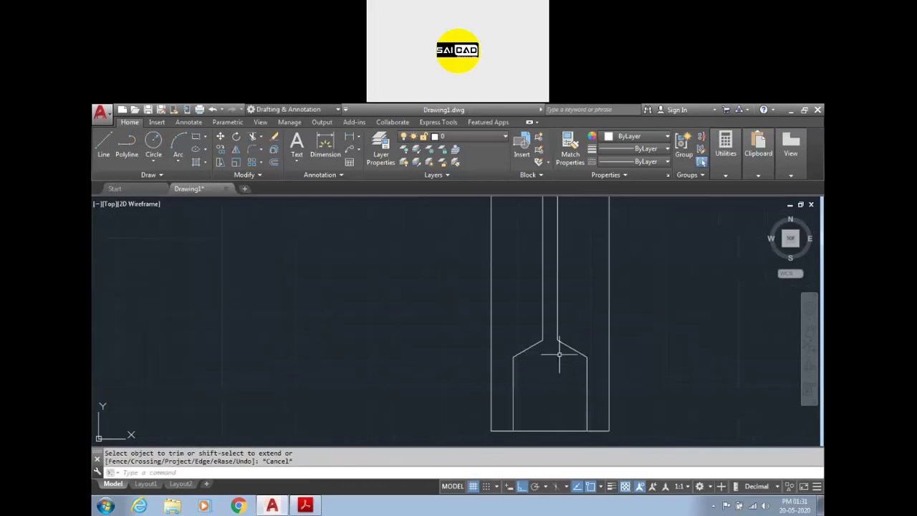
- Check the hub in the PDF, and in AutoCAD draw horizontal construction lines through the top and base corners of the front view's upper keyway
{"action": "left_click", "coordinate": [306, 506]}
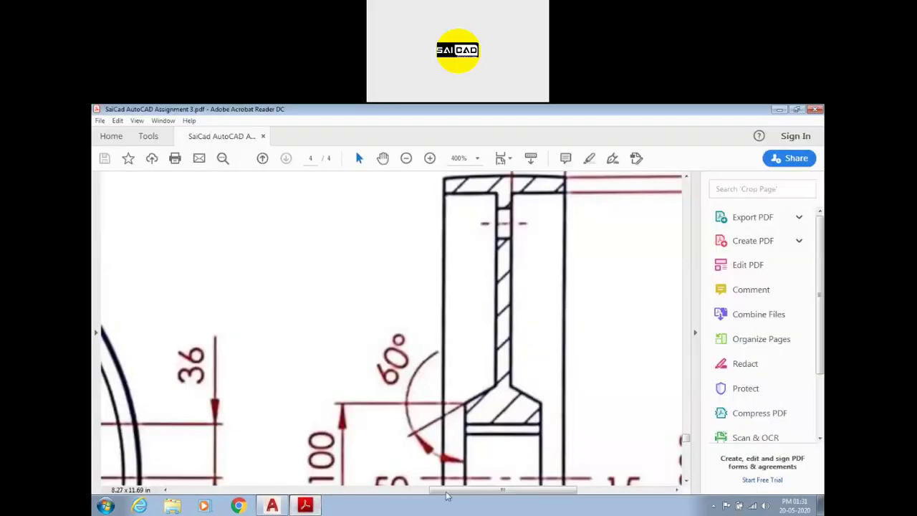
{"action": "left_click", "coordinate": [300, 507]}
{"action": "scroll", "coordinate": [588, 358], "scroll_direction": "down", "scroll_amount": 5}
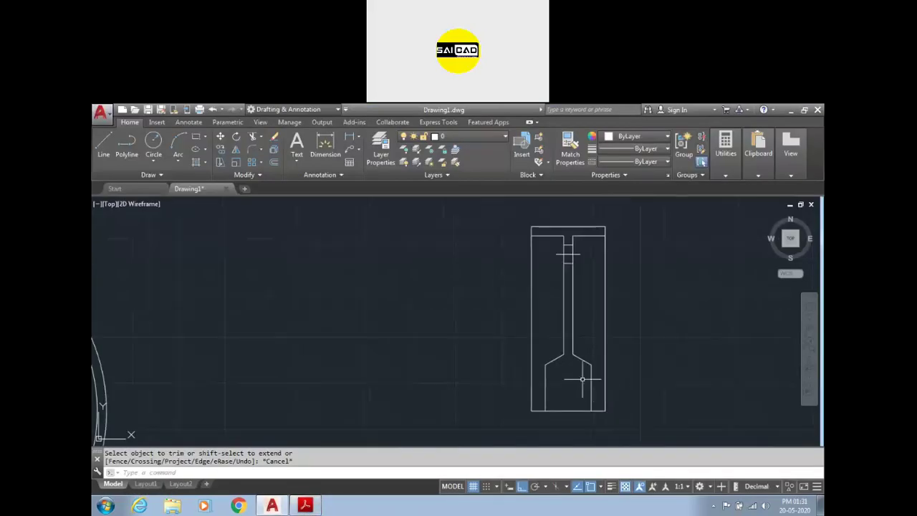
{"action": "scroll", "coordinate": [588, 341], "scroll_direction": "up", "scroll_amount": 2}
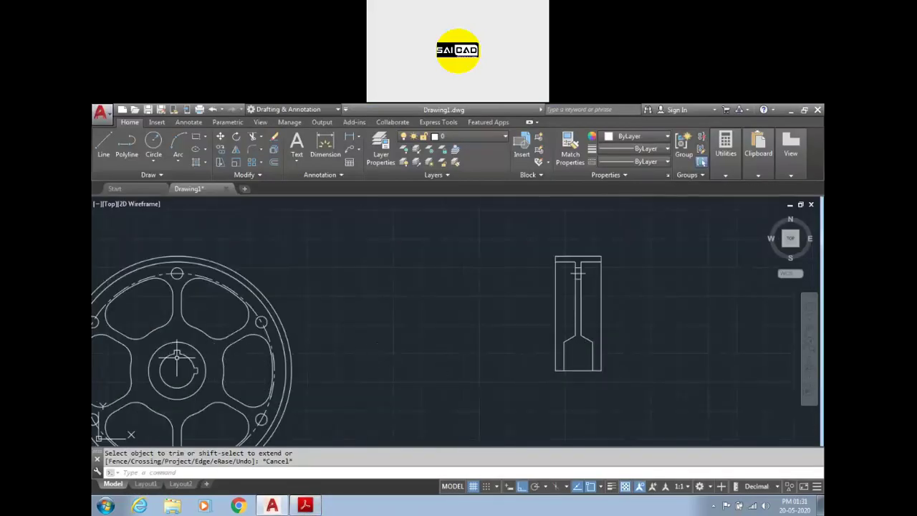
{"action": "scroll", "coordinate": [177, 351], "scroll_direction": "up", "scroll_amount": 2}
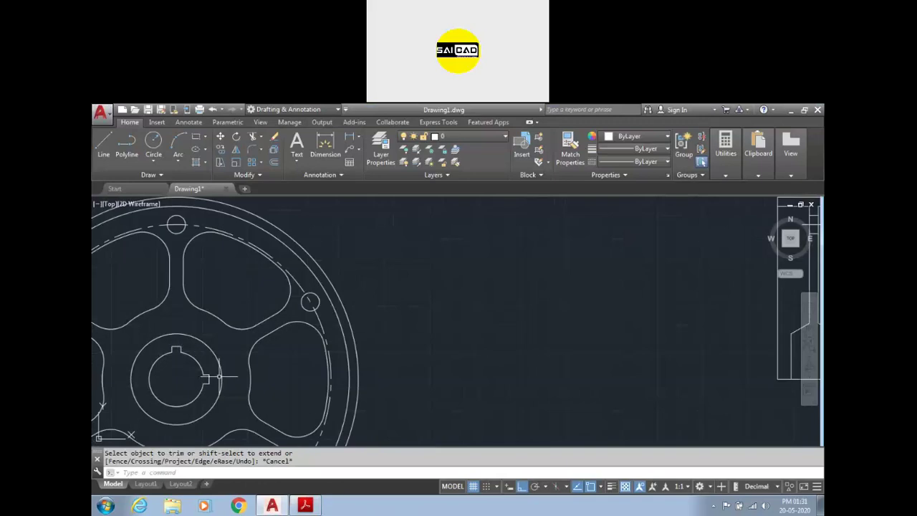
{"action": "type", "text": "l"}
{"action": "key", "text": "Return"}
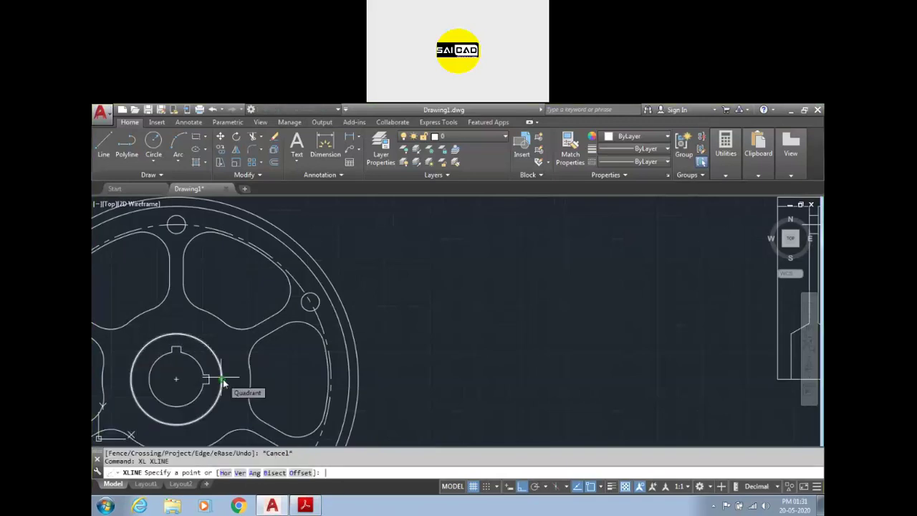
{"action": "type", "text": "h"}
{"action": "key", "text": "Return"}
{"action": "left_click", "coordinate": [181, 346]}
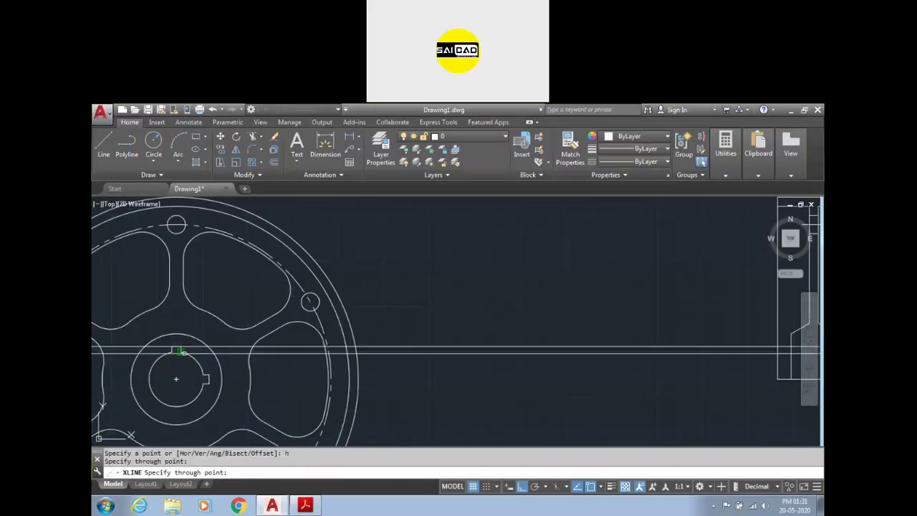
{"action": "left_click", "coordinate": [181, 355]}
{"action": "scroll", "coordinate": [179, 380], "scroll_direction": "down", "scroll_amount": 2}
{"action": "scroll", "coordinate": [568, 370], "scroll_direction": "up", "scroll_amount": 5}
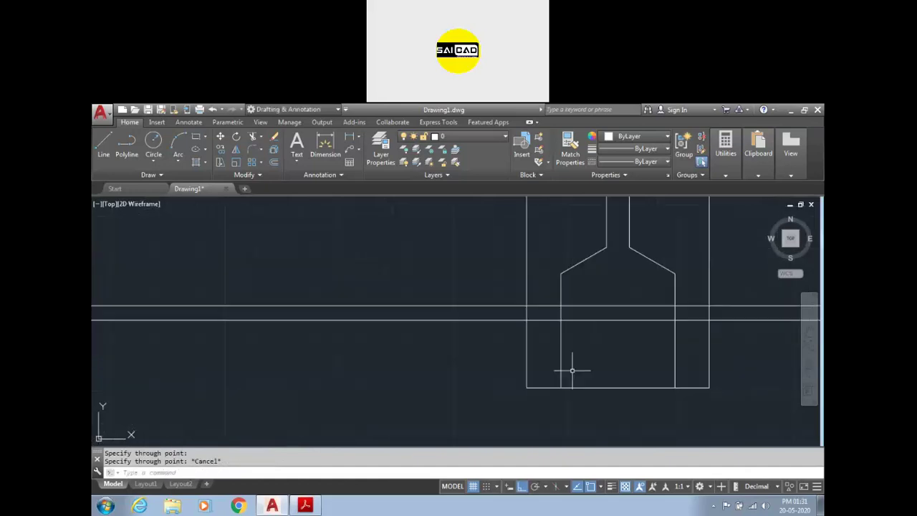
{"action": "key", "text": "Escape"}
- Trim the two construction lines to the hub's side lines and delete their leftover pieces outside the section
{"action": "type", "text": "tr"}
{"action": "key", "text": "Return"}
{"action": "key", "text": "Return"}
{"action": "left_click", "coordinate": [543, 279]}
{"action": "left_click", "coordinate": [543, 334]}
{"action": "left_click", "coordinate": [690, 335]}
{"action": "left_click", "coordinate": [690, 294]}
{"action": "key", "text": "Escape"}
{"action": "left_click", "coordinate": [478, 272]}
{"action": "left_click", "coordinate": [431, 327]}
{"action": "left_click", "coordinate": [774, 277]}
{"action": "left_click", "coordinate": [732, 349]}
{"action": "key", "text": "Delete"}
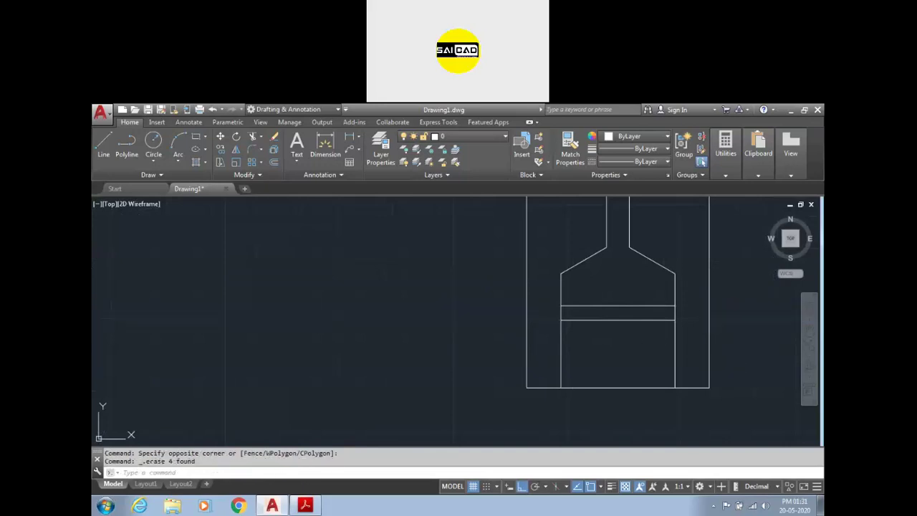
- Mirror the whole half section about its bottom edge, keeping the source objects
{"action": "scroll", "coordinate": [584, 341], "scroll_direction": "down", "scroll_amount": 4}
{"action": "scroll", "coordinate": [563, 332], "scroll_direction": "down", "scroll_amount": 2}
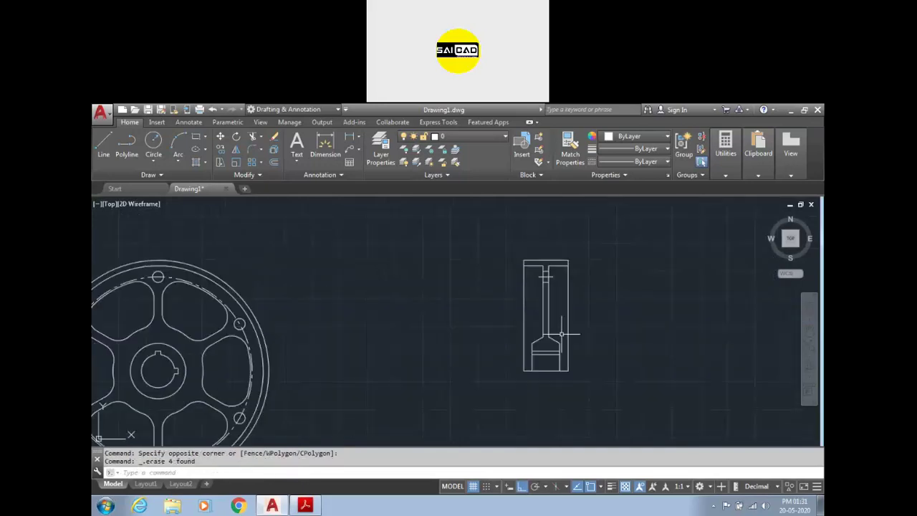
{"action": "scroll", "coordinate": [542, 382], "scroll_direction": "up", "scroll_amount": 4}
{"action": "scroll", "coordinate": [544, 368], "scroll_direction": "down", "scroll_amount": 4}
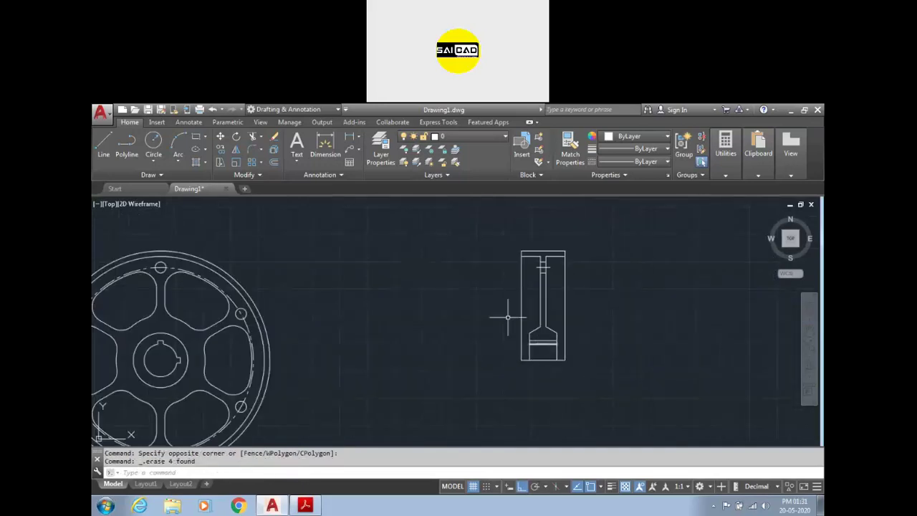
{"action": "left_click", "coordinate": [468, 224]}
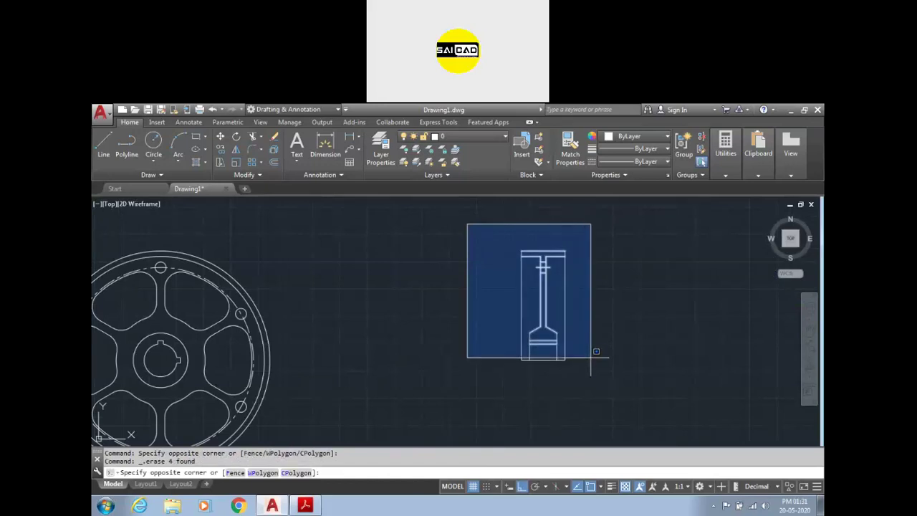
{"action": "left_click", "coordinate": [595, 368]}
{"action": "scroll", "coordinate": [537, 359], "scroll_direction": "up", "scroll_amount": 4}
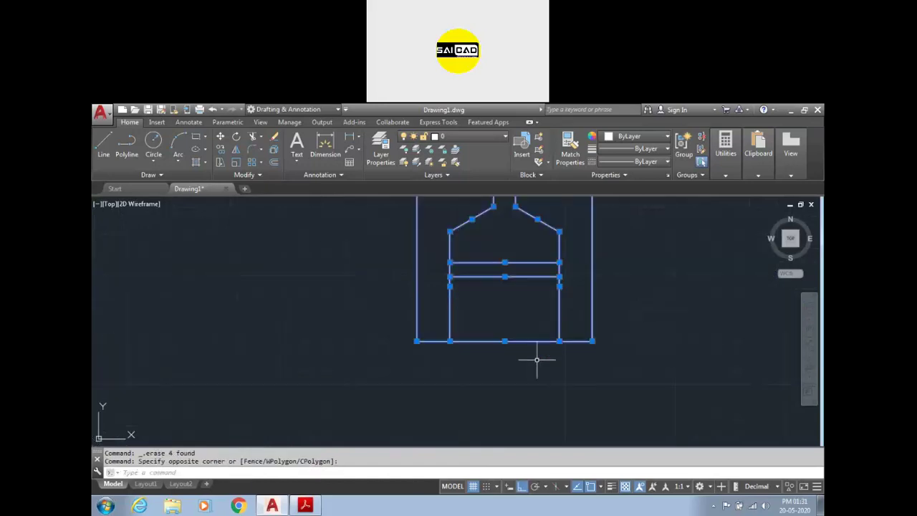
{"action": "scroll", "coordinate": [427, 369], "scroll_direction": "down", "scroll_amount": 4}
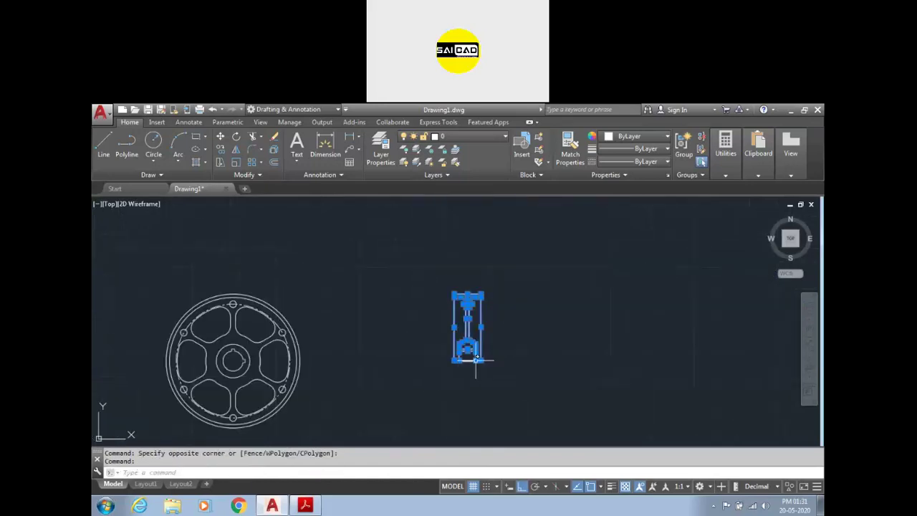
{"action": "type", "text": "mi"}
{"action": "key", "text": "Return"}
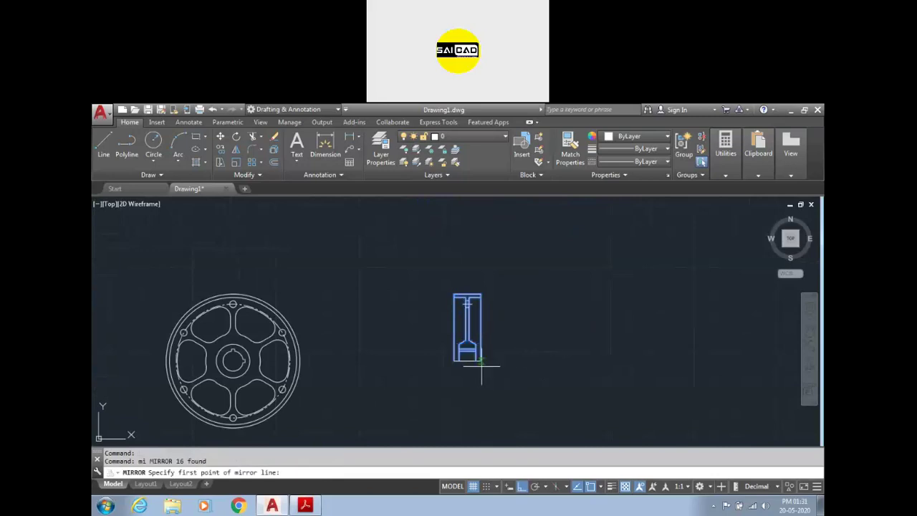
{"action": "scroll", "coordinate": [491, 362], "scroll_direction": "up", "scroll_amount": 3}
{"action": "left_click", "coordinate": [479, 358]}
{"action": "left_click", "coordinate": [444, 357]}
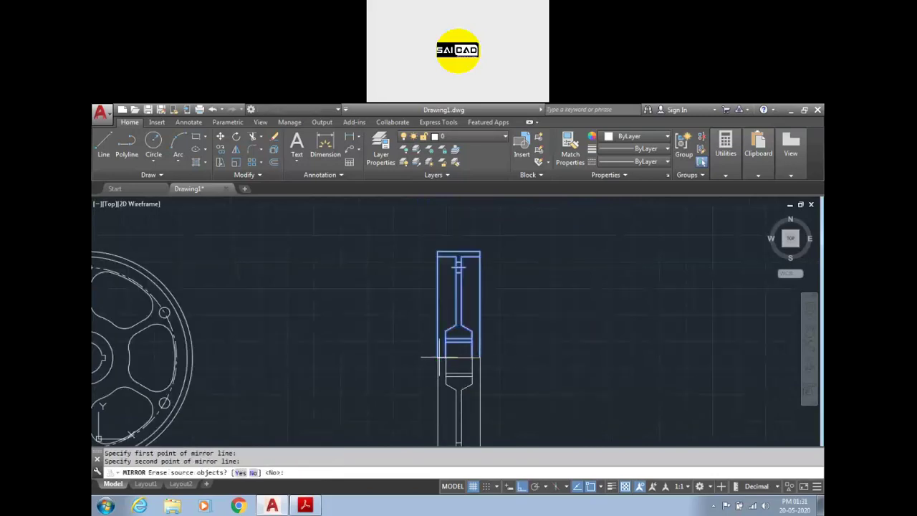
{"action": "key", "text": "Escape"}
- Stretch both ends of the section's horizontal middle line beyond the outer side lines to form its centre line
{"action": "scroll", "coordinate": [478, 351], "scroll_direction": "up", "scroll_amount": 2}
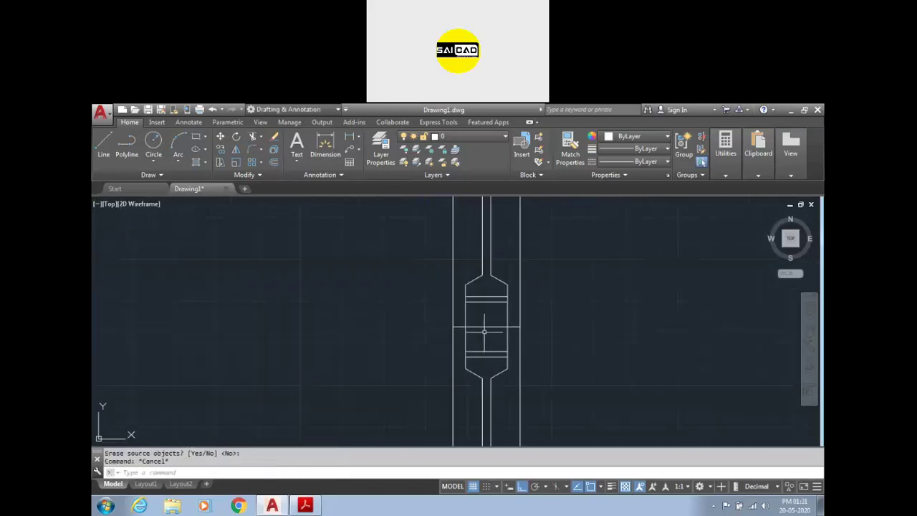
{"action": "left_click", "coordinate": [484, 326]}
{"action": "left_click", "coordinate": [453, 326]}
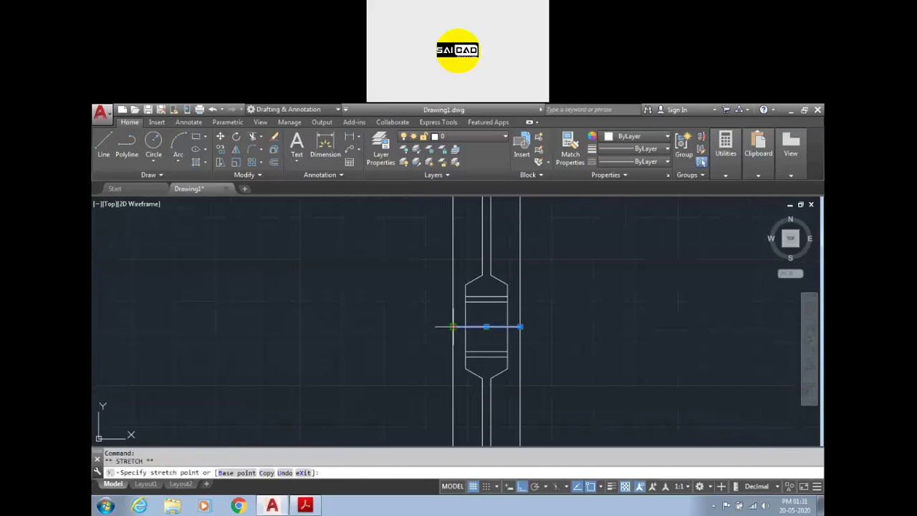
{"action": "left_click", "coordinate": [421, 326]}
{"action": "left_click", "coordinate": [542, 326]}
{"action": "key", "text": "Escape"}
{"action": "key", "text": "Escape"}
{"action": "scroll", "coordinate": [535, 326], "scroll_direction": "down", "scroll_amount": 2}
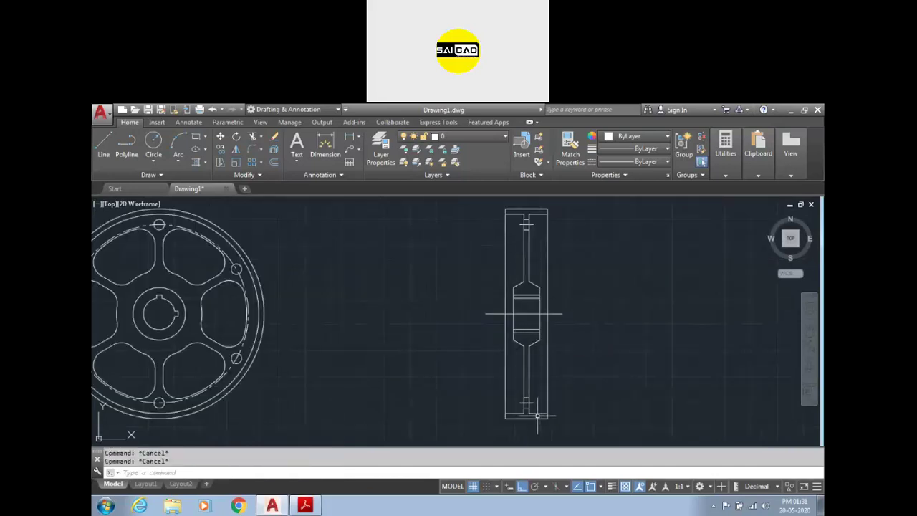
- Delete the two mirrored keyway lines in the lower half of the hub
{"action": "scroll", "coordinate": [530, 324], "scroll_direction": "up", "scroll_amount": 4}
{"action": "left_click", "coordinate": [528, 324]}
{"action": "left_click", "coordinate": [516, 351]}
{"action": "scroll", "coordinate": [554, 332], "scroll_direction": "down", "scroll_amount": 3}
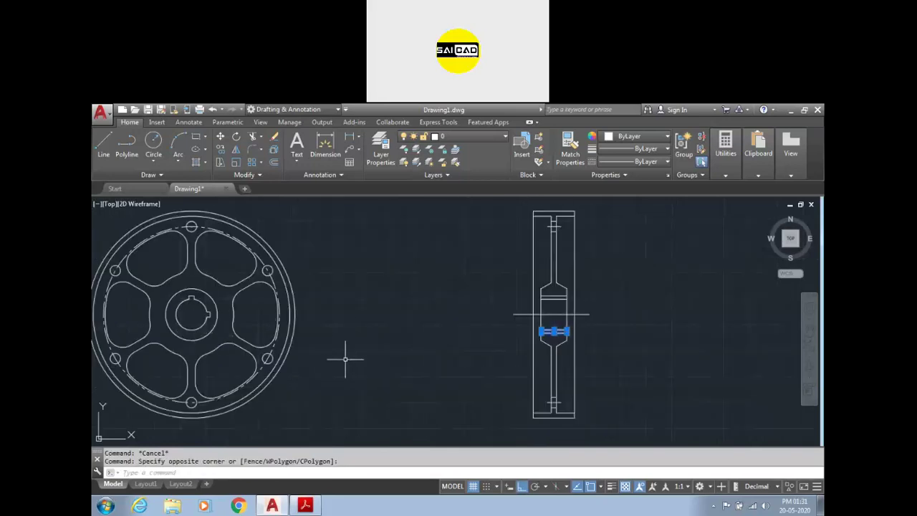
{"action": "key", "text": "Delete"}
- Draw a horizontal construction line level with the bottom of the front view's bore, running across the section
{"action": "type", "text": "xl"}
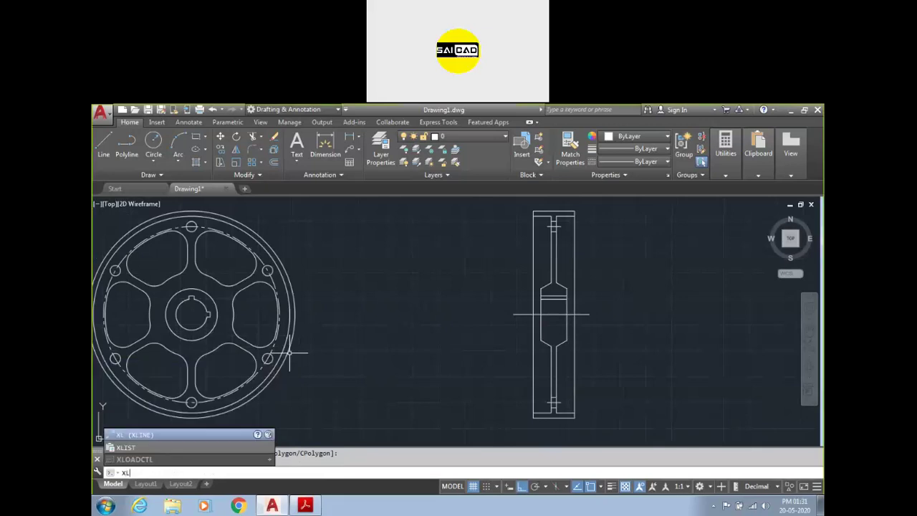
{"action": "key", "text": "Return"}
{"action": "type", "text": "h"}
{"action": "key", "text": "Return"}
{"action": "left_click", "coordinate": [542, 331]}
{"action": "key", "text": "Escape"}
- Trim the bore's construction line to the hub's side lines and delete the leftover pieces outside the section
{"action": "scroll", "coordinate": [543, 332], "scroll_direction": "up", "scroll_amount": 6}
{"action": "type", "text": "tr"}
{"action": "key", "text": "Return"}
{"action": "key", "text": "Return"}
{"action": "left_click", "coordinate": [467, 298]}
{"action": "left_click", "coordinate": [596, 299]}
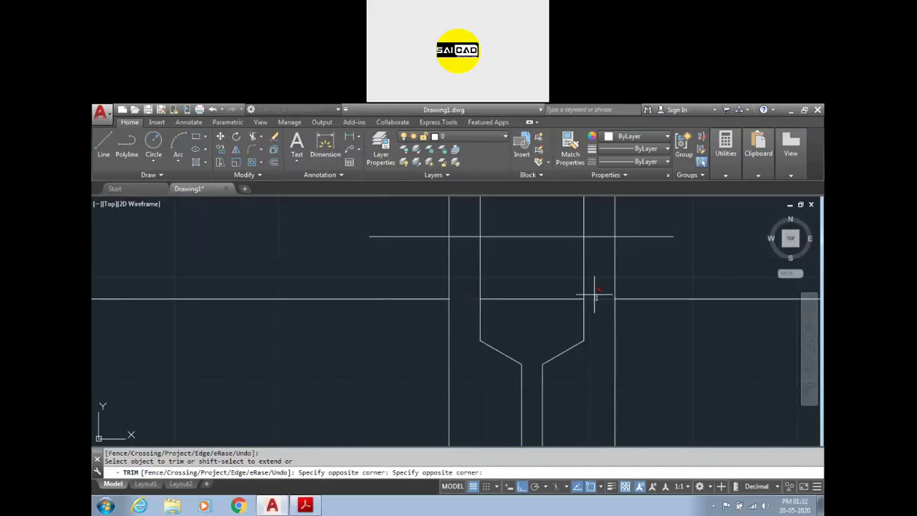
{"action": "key", "text": "Escape"}
{"action": "left_click", "coordinate": [661, 285]}
{"action": "left_click", "coordinate": [615, 325]}
{"action": "left_click", "coordinate": [397, 280]}
{"action": "left_click", "coordinate": [357, 325]}
{"action": "key", "text": "Delete"}
{"action": "scroll", "coordinate": [470, 307], "scroll_direction": "down", "scroll_amount": 5}
{"action": "scroll", "coordinate": [504, 278], "scroll_direction": "up", "scroll_amount": 2}
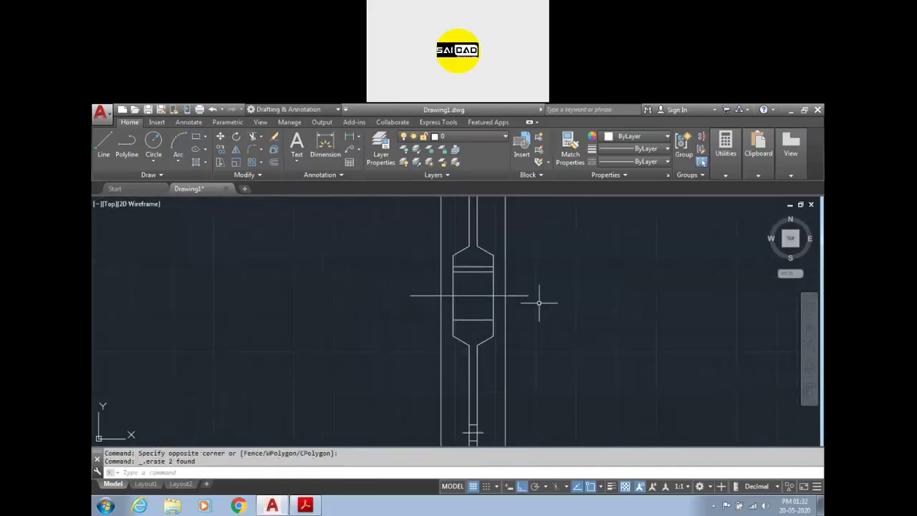
- Draw a vertical centre line through the front view's centre, extending beyond the rim above and below
{"action": "scroll", "coordinate": [539, 303], "scroll_direction": "down", "scroll_amount": 2}
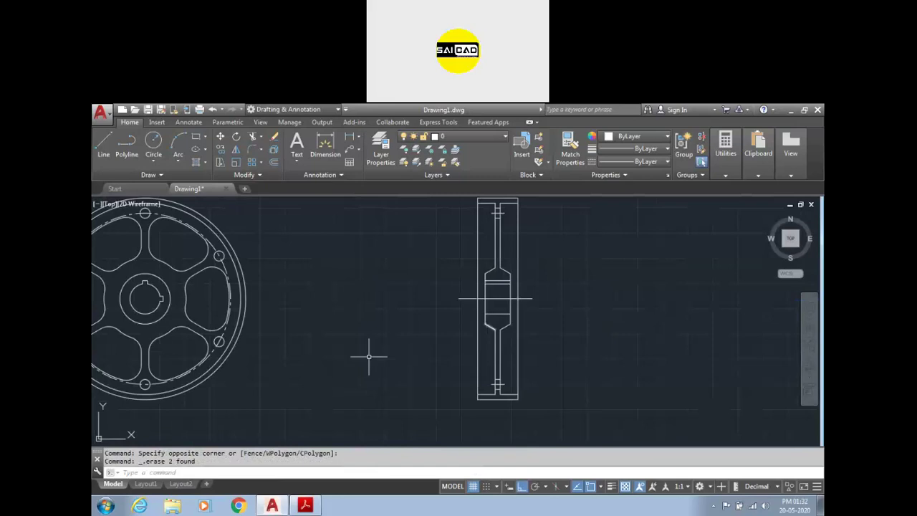
{"action": "scroll", "coordinate": [351, 352], "scroll_direction": "down", "scroll_amount": 2}
{"action": "scroll", "coordinate": [250, 328], "scroll_direction": "up", "scroll_amount": 2}
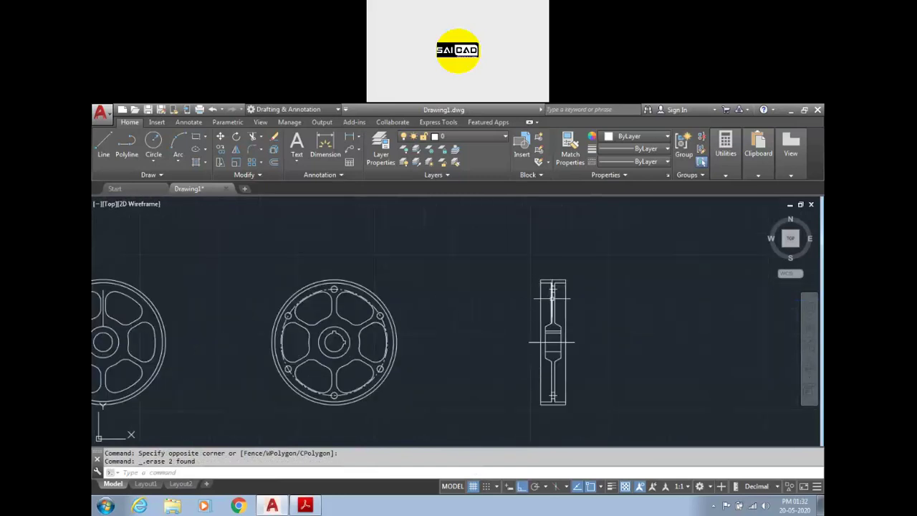
{"action": "type", "text": "l"}
{"action": "key", "text": "Return"}
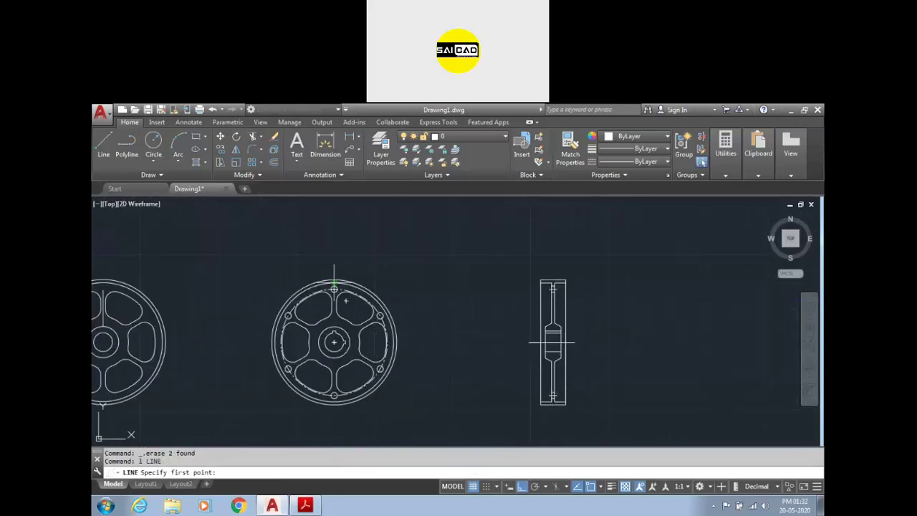
{"action": "left_click", "coordinate": [334, 256]}
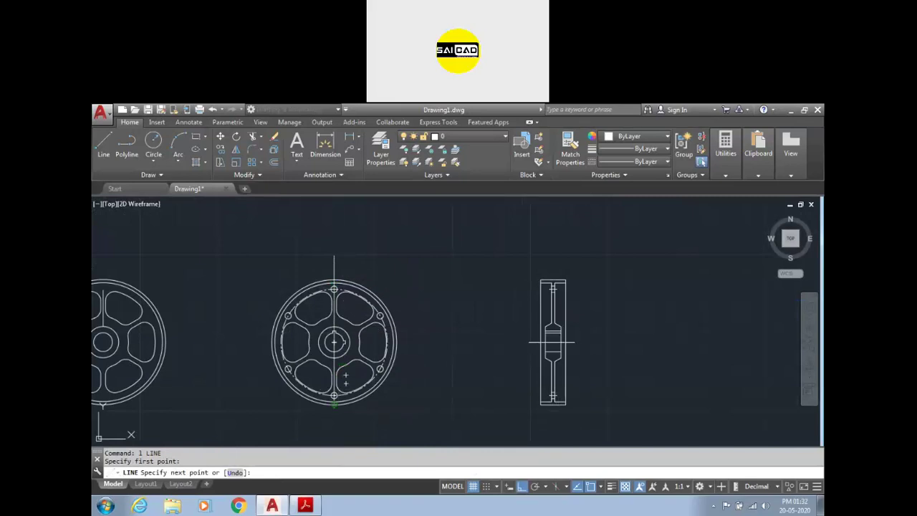
{"action": "key", "text": "Escape"}
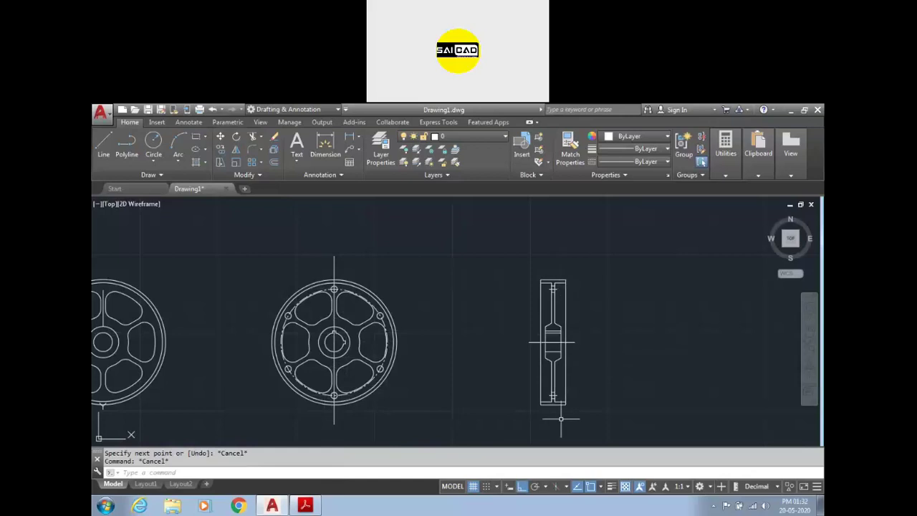
{"action": "scroll", "coordinate": [554, 414], "scroll_direction": "up", "scroll_amount": 3}
{"action": "scroll", "coordinate": [552, 391], "scroll_direction": "down", "scroll_amount": 2}
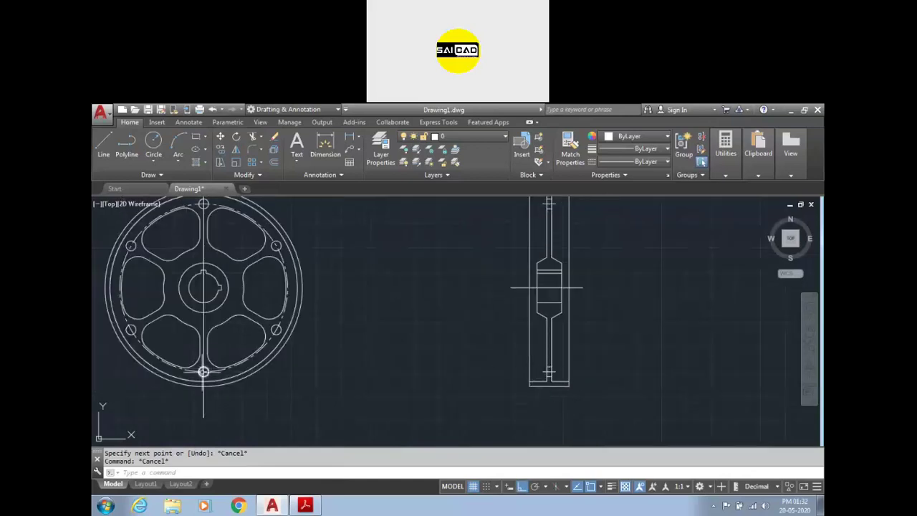
- Switch to the assignment PDF to examine the A-A cutting line and section view, and return to the AutoCAD drawing
{"action": "left_click", "coordinate": [305, 506]}
{"action": "scroll", "coordinate": [528, 223], "scroll_direction": "down", "scroll_amount": 1}
{"action": "scroll", "coordinate": [527, 223], "scroll_direction": "down", "scroll_amount": 4, "text": "ctrl"}
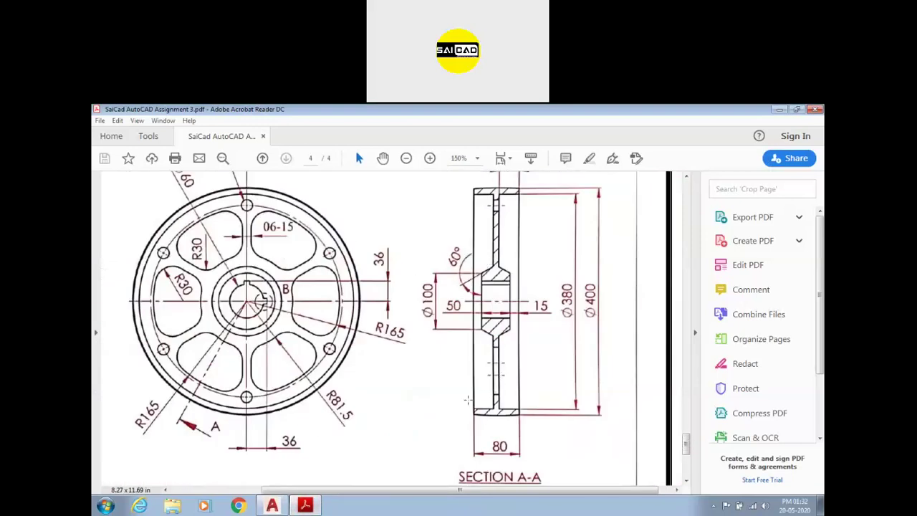
{"action": "scroll", "coordinate": [304, 353], "scroll_direction": "up", "scroll_amount": 1}
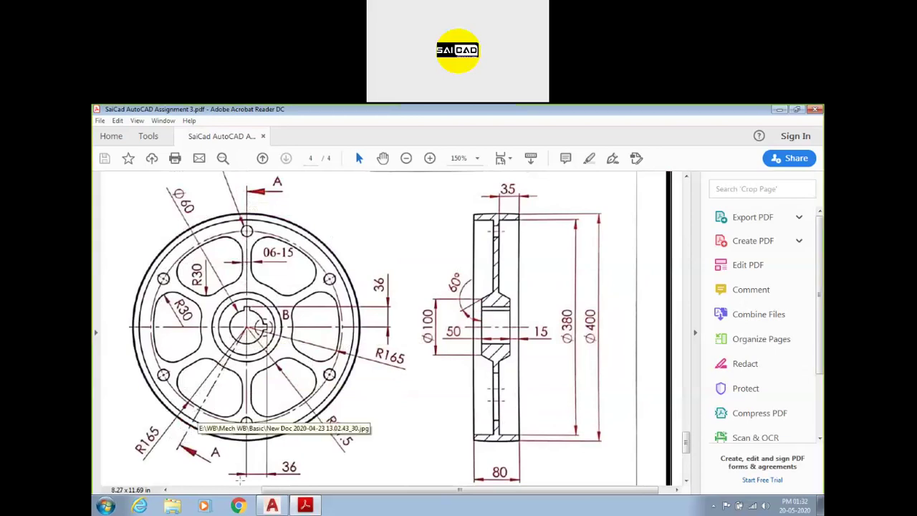
{"action": "key", "text": "alt+Tab"}
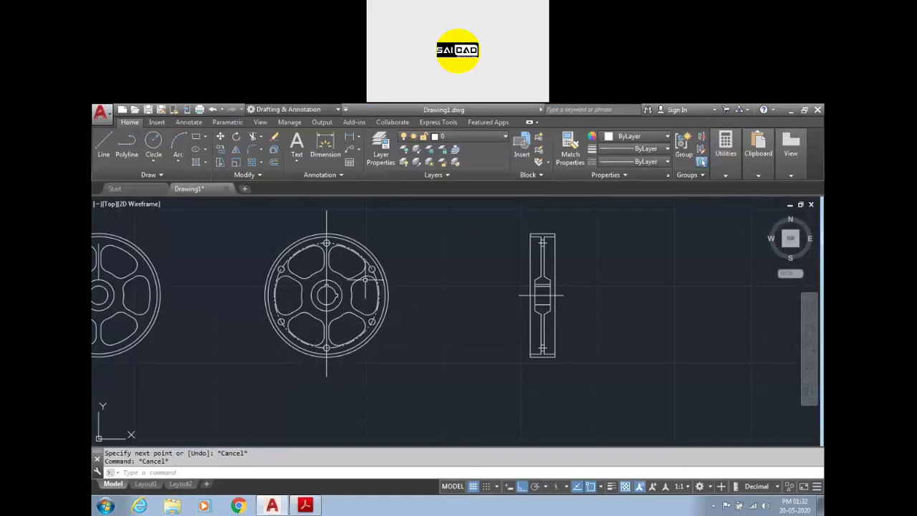
- Draw an inclined line from the front view's centre through the lower-left opening and extend it to the outer rim circle
{"action": "scroll", "coordinate": [326, 259], "scroll_direction": "up", "scroll_amount": 2}
{"action": "type", "text": "l"}
{"action": "key", "text": "Return"}
{"action": "left_click", "coordinate": [326, 314]}
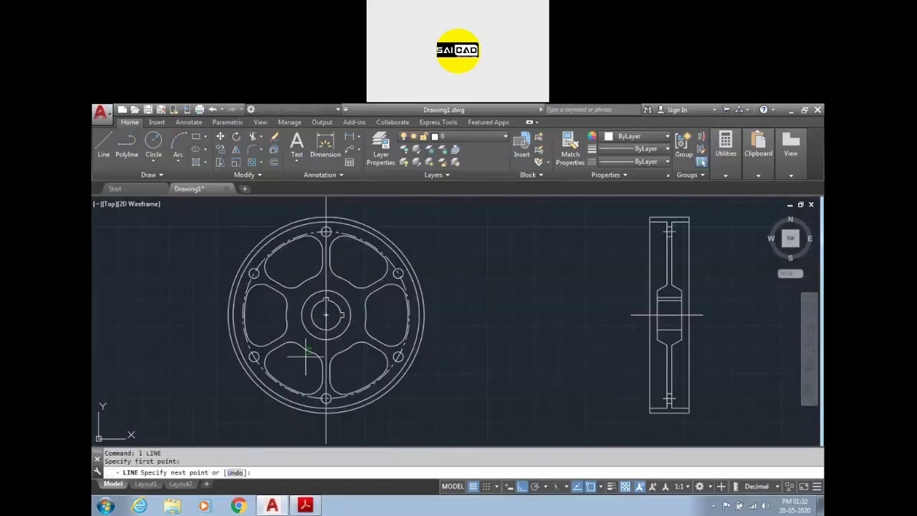
{"action": "left_click", "coordinate": [286, 387]}
{"action": "key", "text": "Escape"}
{"action": "key", "text": "Escape"}
{"action": "type", "text": "ex"}
{"action": "key", "text": "Return"}
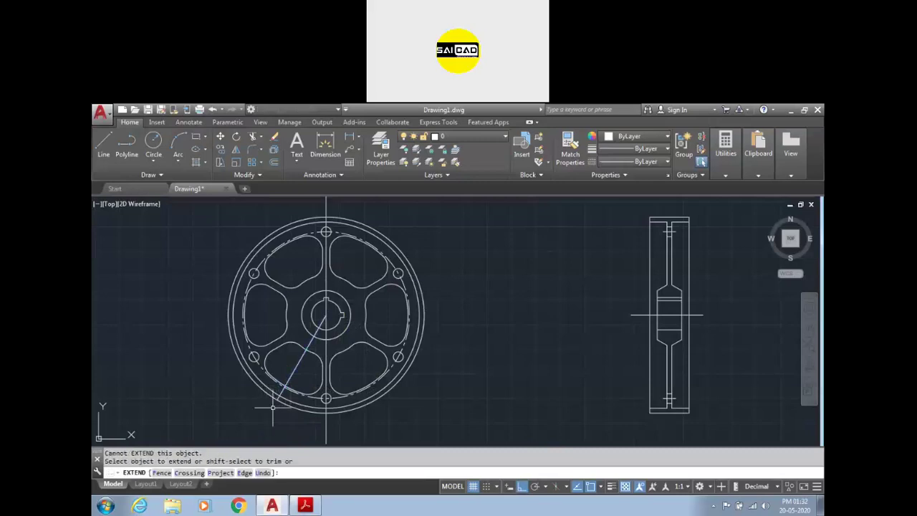
{"action": "key", "text": "Escape"}
{"action": "key", "text": "Escape"}
- Stretch the inclined cutting line's outer end beyond the wheel's rim with ortho turned off
{"action": "scroll", "coordinate": [276, 397], "scroll_direction": "up", "scroll_amount": 4}
{"action": "left_click", "coordinate": [244, 372]}
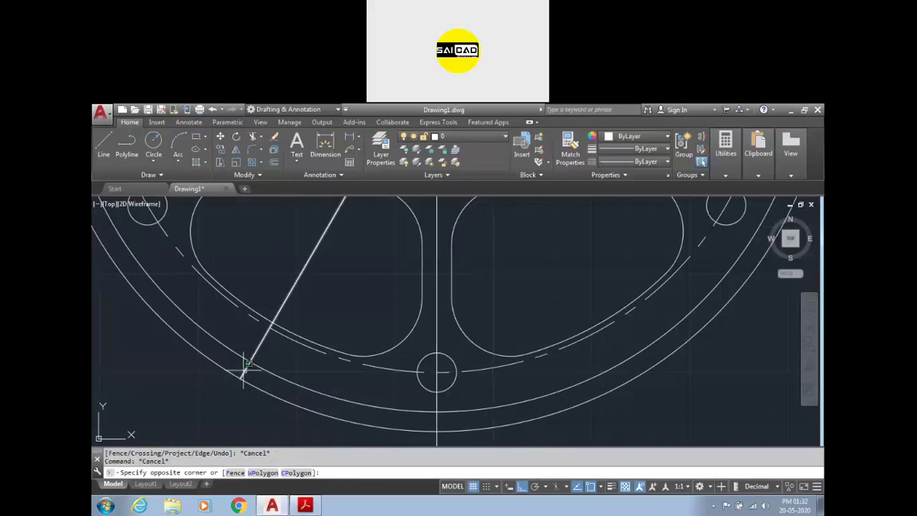
{"action": "left_click", "coordinate": [243, 374]}
{"action": "scroll", "coordinate": [265, 367], "scroll_direction": "down", "scroll_amount": 4}
{"action": "left_click", "coordinate": [281, 359]}
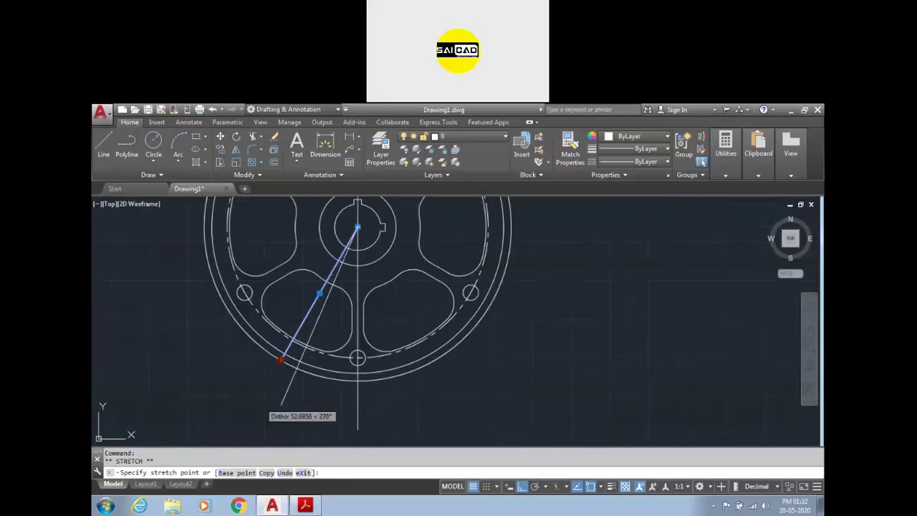
{"action": "key", "text": "F8"}
{"action": "key", "text": "Escape"}
{"action": "key", "text": "Escape"}
- Shorten the vertical centre line from below so that it ends at the front view's centre
{"action": "scroll", "coordinate": [244, 408], "scroll_direction": "down", "scroll_amount": 3}
{"action": "left_click", "coordinate": [300, 407]}
{"action": "left_click", "coordinate": [300, 420]}
{"action": "key", "text": "Escape"}
{"action": "key", "text": "Escape"}
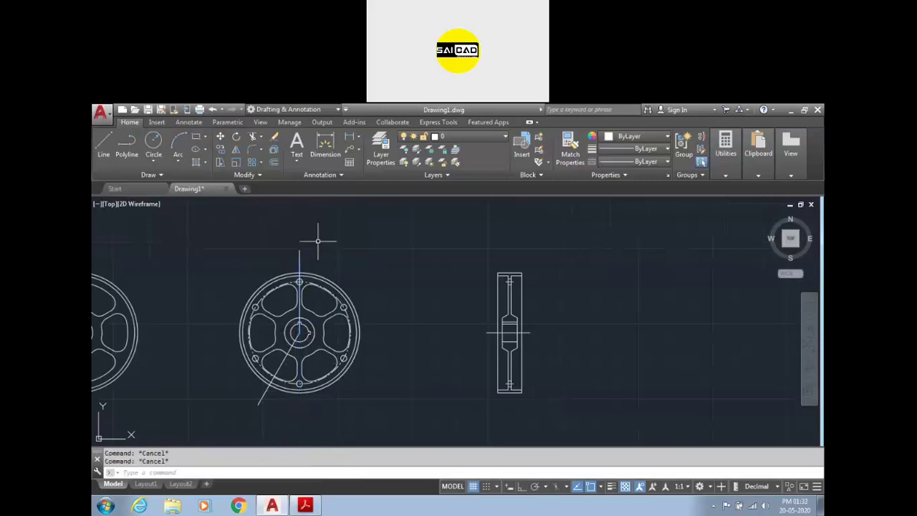
- Draw two construction circles about the wheel's centre through the inclined line's crossings with the lower-left opening's inner and outer edges
{"action": "scroll", "coordinate": [244, 390], "scroll_direction": "up", "scroll_amount": 3}
{"action": "scroll", "coordinate": [266, 385], "scroll_direction": "down", "scroll_amount": 3}
{"action": "scroll", "coordinate": [294, 350], "scroll_direction": "up", "scroll_amount": 3}
{"action": "scroll", "coordinate": [310, 381], "scroll_direction": "down", "scroll_amount": 3}
{"action": "type", "text": "c"}
{"action": "key", "text": "Return"}
{"action": "scroll", "coordinate": [312, 351], "scroll_direction": "up", "scroll_amount": 3}
{"action": "left_click", "coordinate": [321, 317]}
{"action": "left_click", "coordinate": [291, 370]}
{"action": "key", "text": "Return"}
{"action": "left_click", "coordinate": [320, 317]}
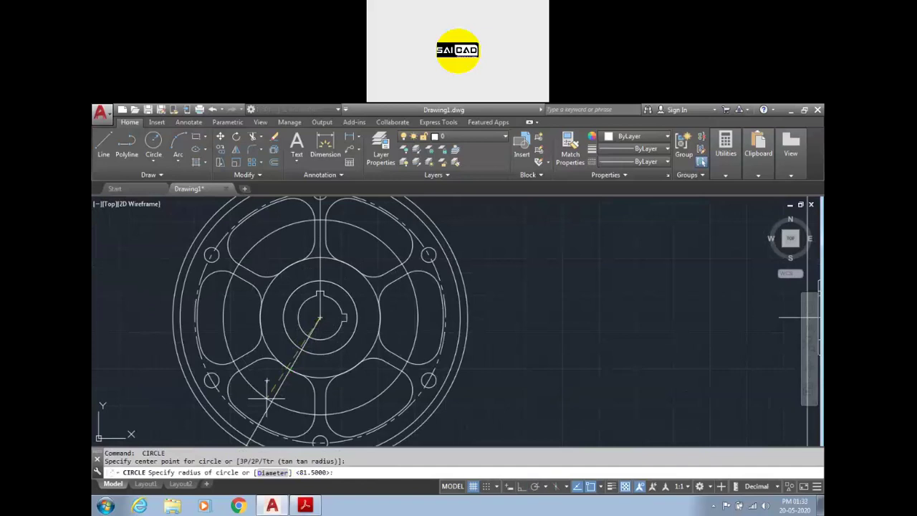
{"action": "left_click", "coordinate": [263, 387]}
{"action": "scroll", "coordinate": [273, 362], "scroll_direction": "down", "scroll_amount": 3}
{"action": "key", "text": "Escape"}
{"action": "key", "text": "Escape"}
{"action": "scroll", "coordinate": [286, 370], "scroll_direction": "up", "scroll_amount": 2}
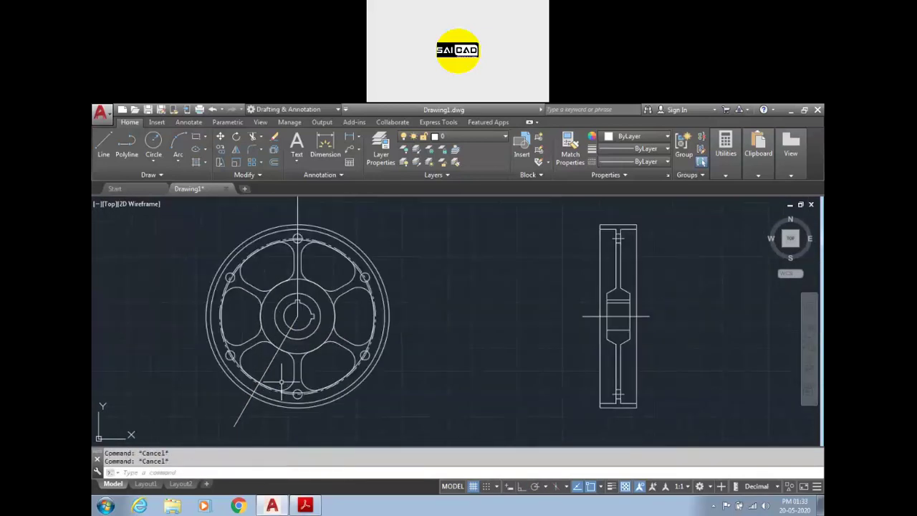
- Draw horizontal construction lines through the lowest points of both construction circles, running across the section view
{"action": "scroll", "coordinate": [286, 378], "scroll_direction": "up", "scroll_amount": 4}
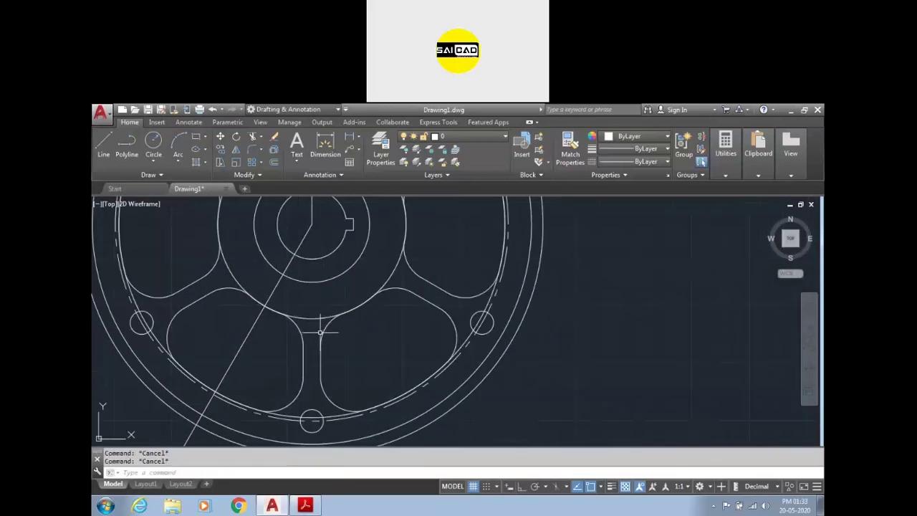
{"action": "type", "text": "xl"}
{"action": "key", "text": "Return"}
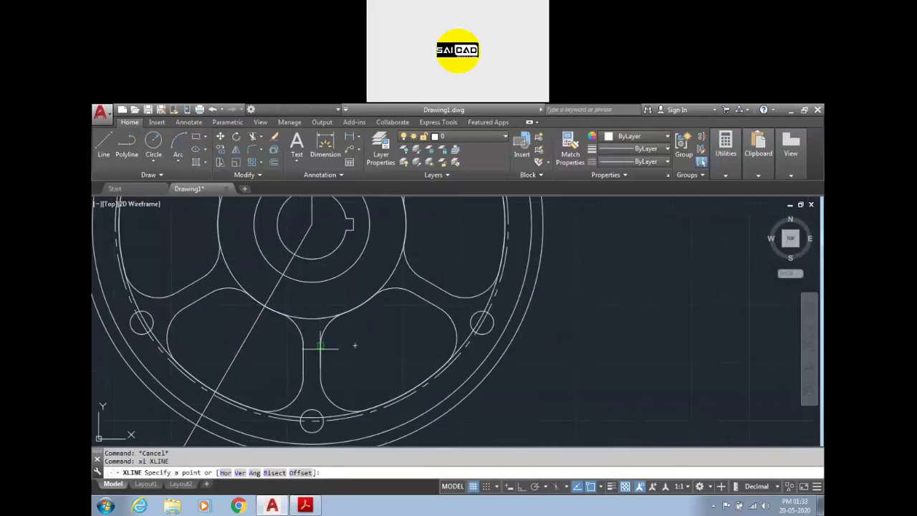
{"action": "type", "text": "h"}
{"action": "key", "text": "Return"}
{"action": "left_click", "coordinate": [312, 318]}
{"action": "left_click", "coordinate": [312, 418]}
{"action": "scroll", "coordinate": [311, 418], "scroll_direction": "down", "scroll_amount": 6}
{"action": "key", "text": "Escape"}
{"action": "scroll", "coordinate": [466, 387], "scroll_direction": "up", "scroll_amount": 4}
{"action": "scroll", "coordinate": [485, 380], "scroll_direction": "up", "scroll_amount": 2}
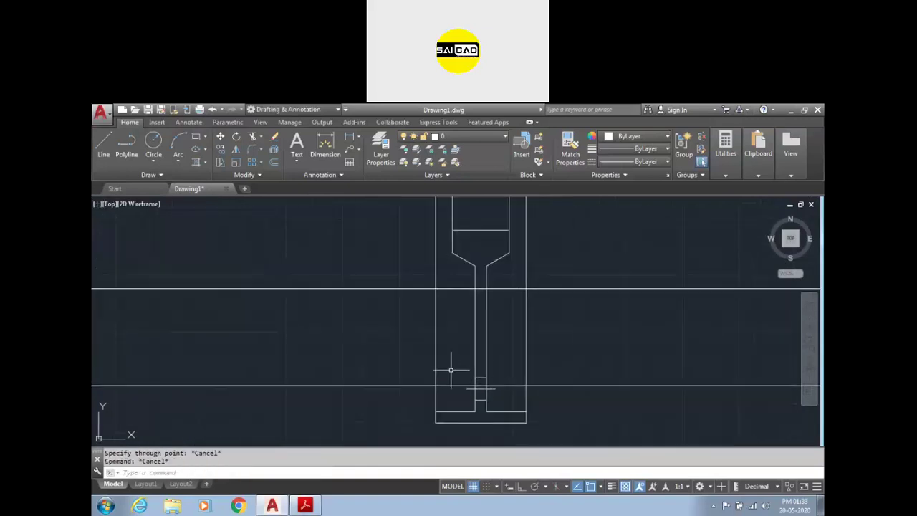
- Delete the bolt hole's edge lines in the lower half of the section's web
{"action": "left_click", "coordinate": [456, 370]}
{"action": "left_click", "coordinate": [496, 396]}
{"action": "key", "text": "Escape"}
{"action": "left_click", "coordinate": [498, 402]}
{"action": "key", "text": "Delete"}
- Trim both horizontal construction lines between the web and the section's outer side lines
{"action": "type", "text": "tr"}
{"action": "key", "text": "Return"}
{"action": "key", "text": "Return"}
{"action": "left_click", "coordinate": [461, 283]}
{"action": "left_click", "coordinate": [456, 297]}
{"action": "left_click", "coordinate": [459, 371]}
{"action": "left_click", "coordinate": [457, 386]}
{"action": "left_click", "coordinate": [514, 277]}
{"action": "left_click", "coordinate": [506, 388]}
{"action": "key", "text": "Escape"}
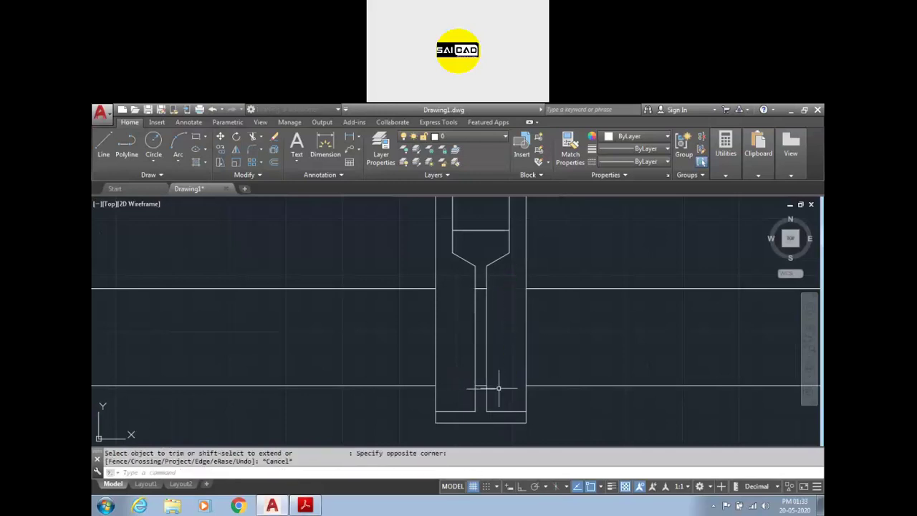
- Delete the lower hole's centre line and the leftover construction line pieces on both sides of the section
{"action": "left_click", "coordinate": [495, 388]}
{"action": "key", "text": "Delete"}
{"action": "left_click", "coordinate": [615, 262]}
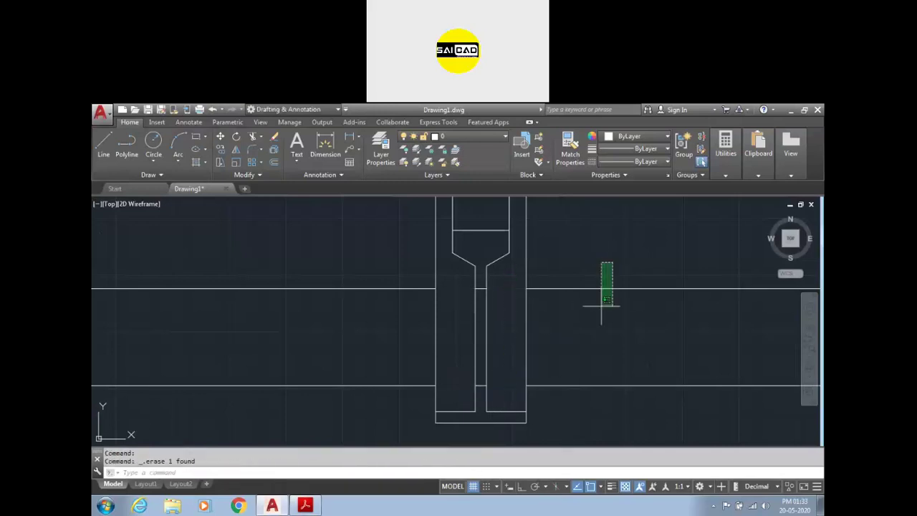
{"action": "left_click", "coordinate": [563, 409]}
{"action": "key", "text": "Delete"}
{"action": "left_click", "coordinate": [385, 256]}
{"action": "left_click", "coordinate": [346, 410]}
{"action": "key", "text": "Delete"}
{"action": "scroll", "coordinate": [524, 287], "scroll_direction": "down", "scroll_amount": 5}
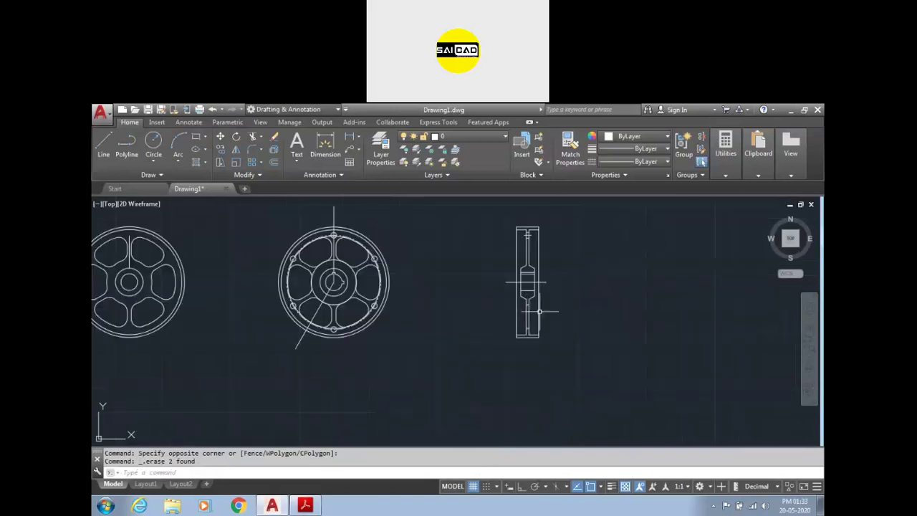
- Examine the section's web and hub edges and compare them with the front view
{"action": "scroll", "coordinate": [523, 255], "scroll_direction": "up", "scroll_amount": 1}
{"action": "middle_click_drag", "start_coordinate": [523, 256], "coordinate": [491, 301]}
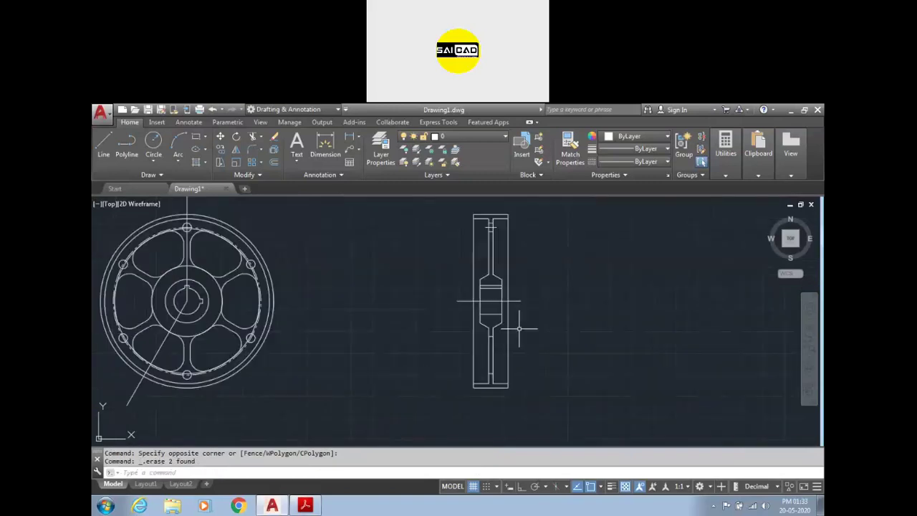
{"action": "scroll", "coordinate": [495, 233], "scroll_direction": "up", "scroll_amount": 2}
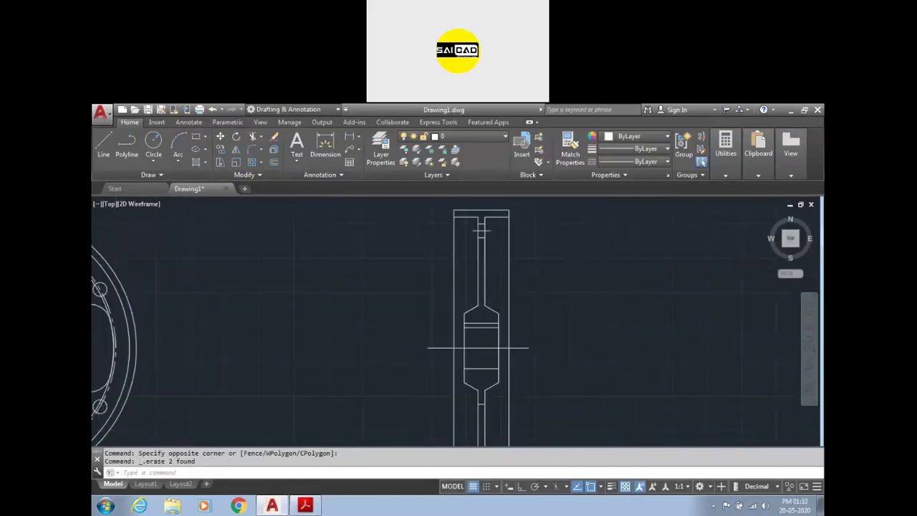
{"action": "scroll", "coordinate": [491, 237], "scroll_direction": "down", "scroll_amount": 3}
{"action": "scroll", "coordinate": [459, 329], "scroll_direction": "up", "scroll_amount": 2}
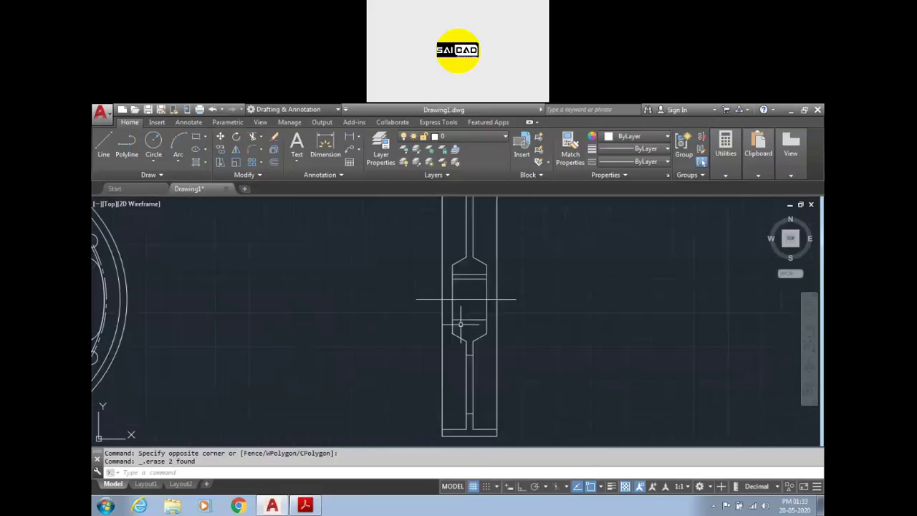
{"action": "scroll", "coordinate": [552, 289], "scroll_direction": "down", "scroll_amount": 4}
{"action": "scroll", "coordinate": [517, 280], "scroll_direction": "up", "scroll_amount": 4}
{"action": "scroll", "coordinate": [517, 280], "scroll_direction": "up", "scroll_amount": 3}
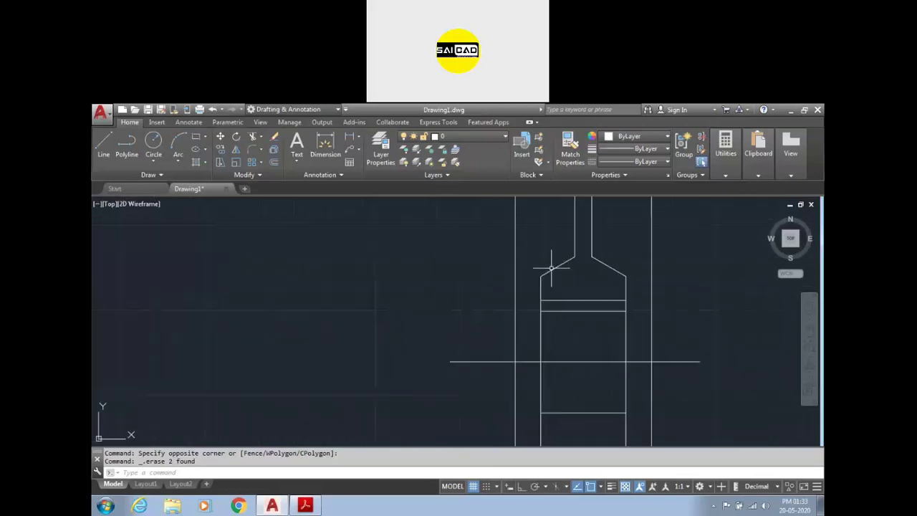
{"action": "scroll", "coordinate": [627, 261], "scroll_direction": "down", "scroll_amount": 3}
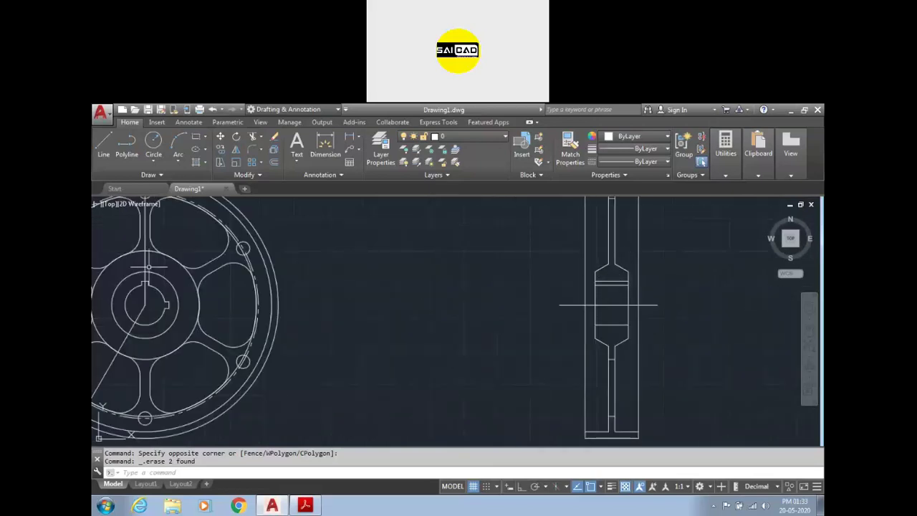
{"action": "scroll", "coordinate": [409, 262], "scroll_direction": "down", "scroll_amount": 2}
{"action": "scroll", "coordinate": [244, 308], "scroll_direction": "up", "scroll_amount": 4}
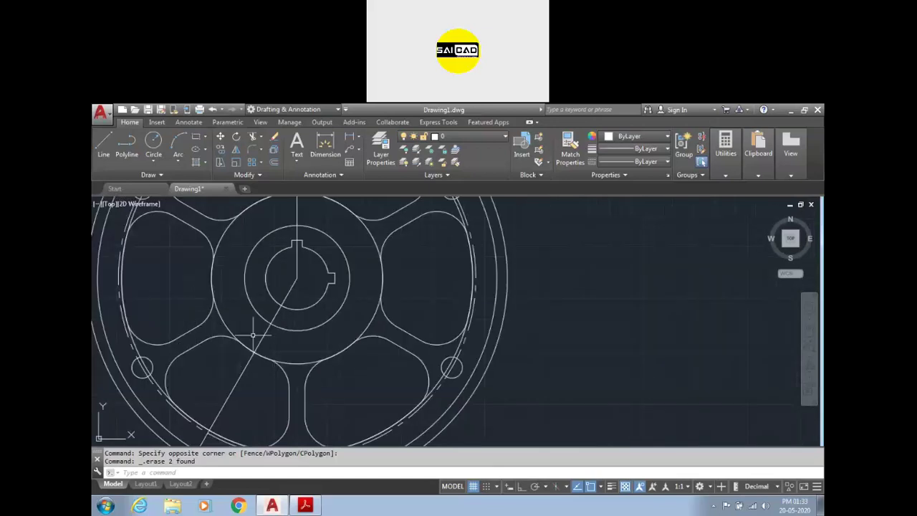
- Delete the two construction circles touching the openings' inner and outer edges in the front view
{"action": "left_click", "coordinate": [288, 362]}
{"action": "left_click", "coordinate": [159, 382]}
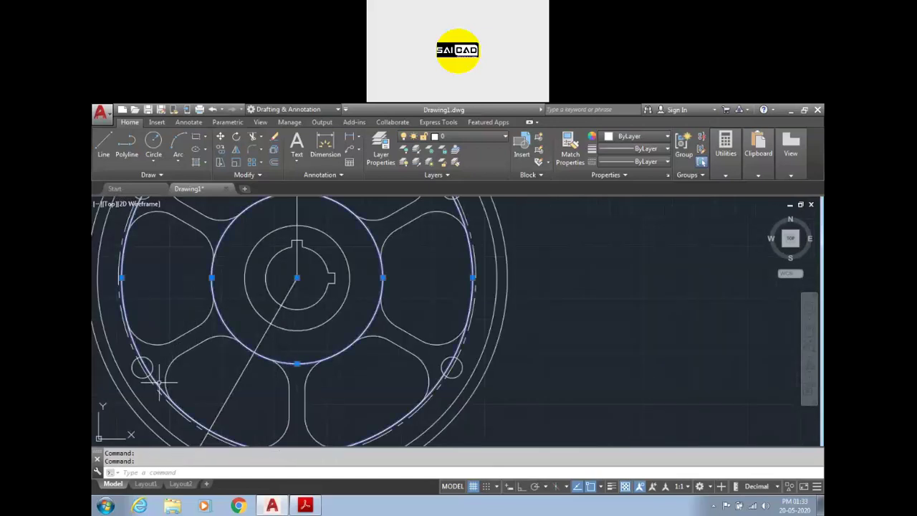
{"action": "key", "text": "Delete"}
{"action": "scroll", "coordinate": [242, 375], "scroll_direction": "down", "scroll_amount": 3}
{"action": "scroll", "coordinate": [215, 328], "scroll_direction": "up", "scroll_amount": 2}
- Draw a horizontal construction line through the upper corner where the section's hub meets the web, running across the front view
{"action": "type", "text": "xl"}
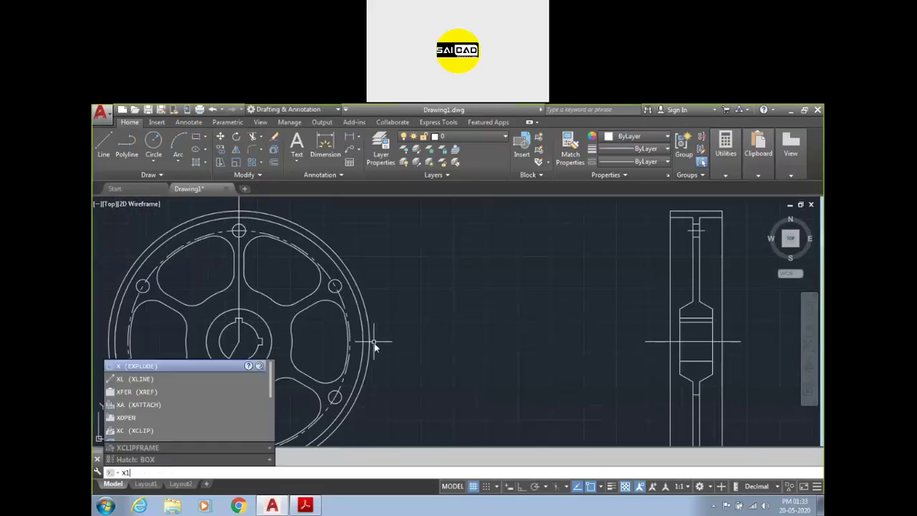
{"action": "key", "text": "Return"}
{"action": "type", "text": "h"}
{"action": "key", "text": "Return"}
{"action": "left_click", "coordinate": [693, 300]}
{"action": "key", "text": "Escape"}
{"action": "key", "text": "Escape"}
{"action": "scroll", "coordinate": [243, 304], "scroll_direction": "up", "scroll_amount": 4}
{"action": "scroll", "coordinate": [318, 260], "scroll_direction": "down", "scroll_amount": 2}
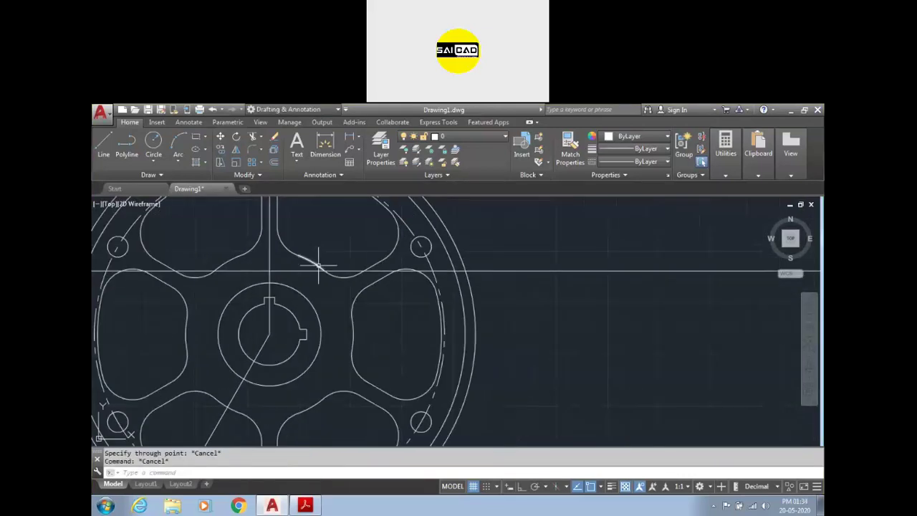
- Draw a circle about the front view's centre with its radius reaching the horizontal construction line
{"action": "type", "text": "c"}
{"action": "key", "text": "Return"}
{"action": "left_click", "coordinate": [269, 332]}
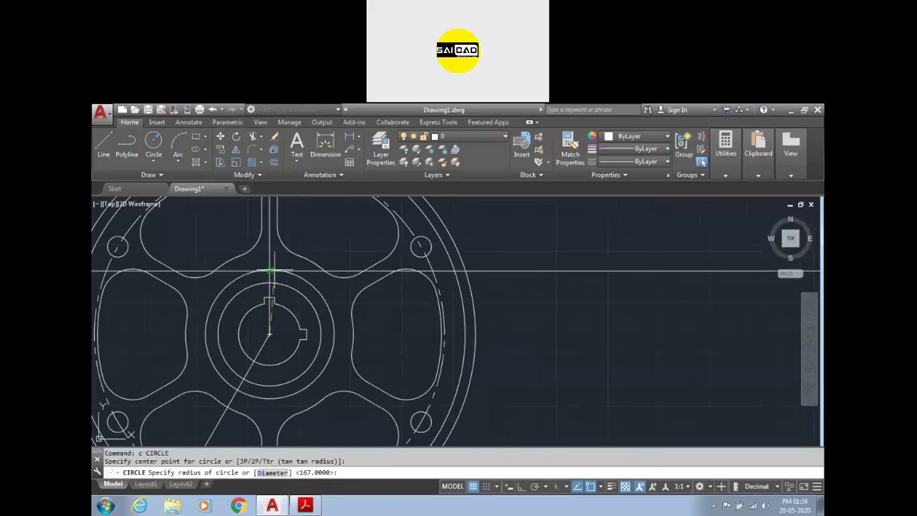
- Complete the hub circle out to the horizontal construction line in the front view and erase that construction line
{"action": "left_click", "coordinate": [269, 270]}
{"action": "key", "text": "Escape"}
{"action": "left_click", "coordinate": [298, 271]}
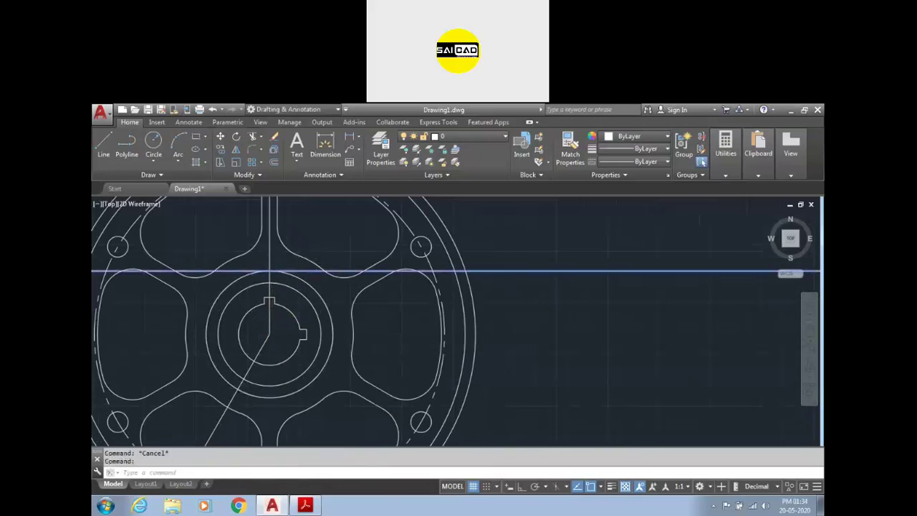
{"action": "scroll", "coordinate": [304, 315], "scroll_direction": "down", "scroll_amount": 3}
{"action": "key", "text": "Delete"}
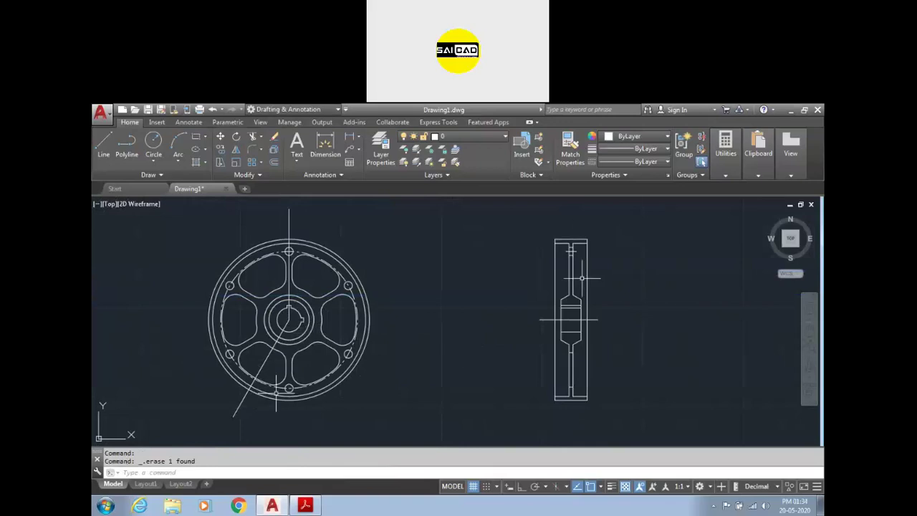
- Start a hatch in the side section view and fill the upper rim, web and hub region
{"action": "scroll", "coordinate": [676, 327], "scroll_direction": "up", "scroll_amount": 2}
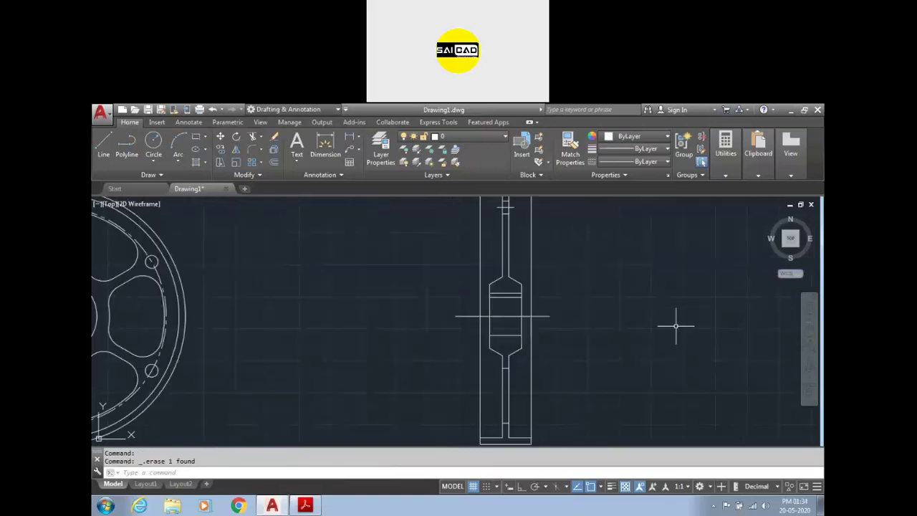
{"action": "scroll", "coordinate": [505, 301], "scroll_direction": "down", "scroll_amount": 2}
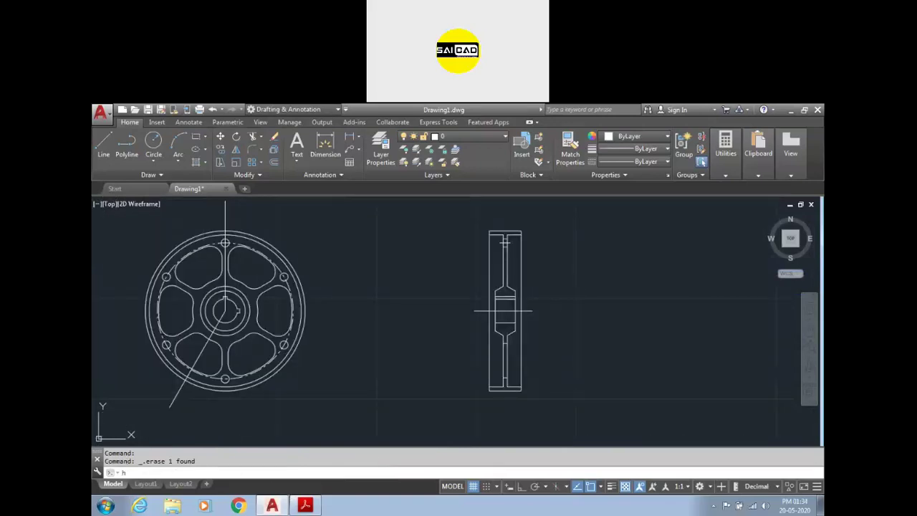
{"action": "key", "text": "Return"}
{"action": "scroll", "coordinate": [501, 241], "scroll_direction": "up", "scroll_amount": 2}
{"action": "left_click", "coordinate": [505, 276]}
{"action": "scroll", "coordinate": [513, 296], "scroll_direction": "down", "scroll_amount": 8}
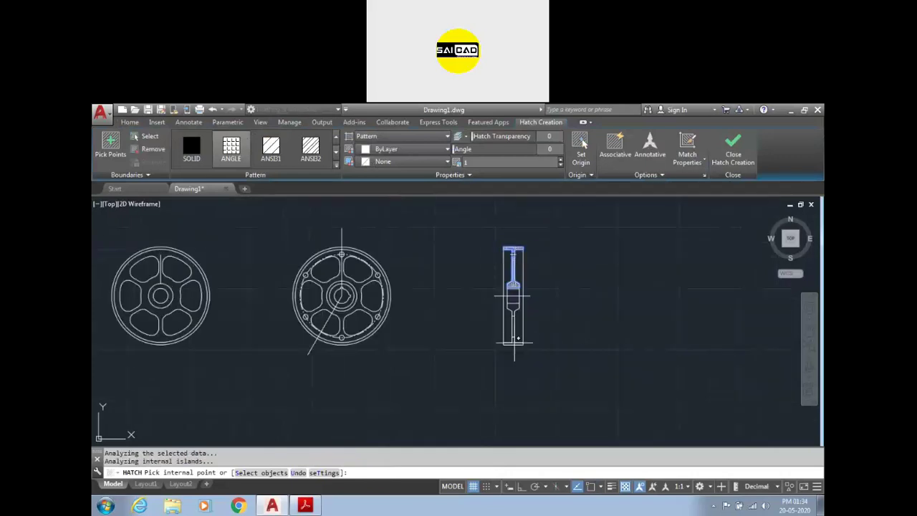
- Add the lower rim region and the lower hub region of the side view to the hatch
{"action": "scroll", "coordinate": [513, 296], "scroll_direction": "up", "scroll_amount": 3}
{"action": "scroll", "coordinate": [506, 301], "scroll_direction": "up", "scroll_amount": 3}
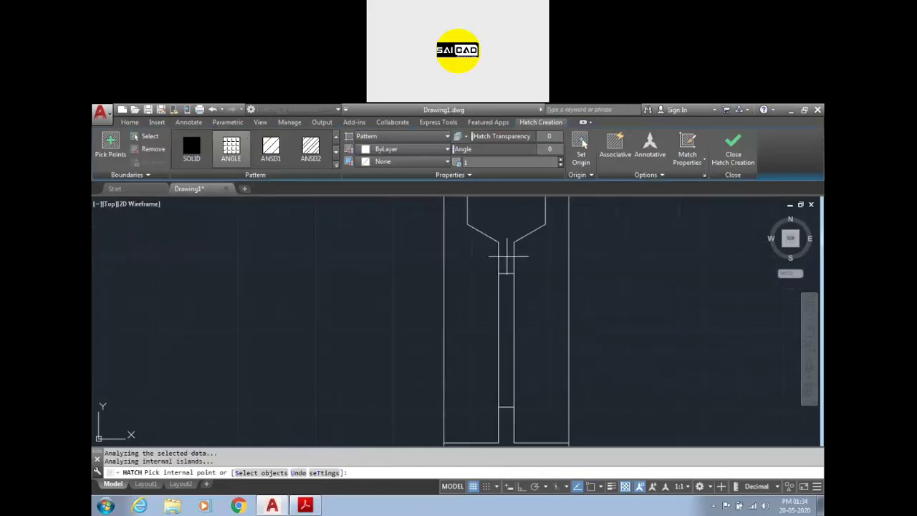
{"action": "scroll", "coordinate": [507, 265], "scroll_direction": "down", "scroll_amount": 4}
{"action": "scroll", "coordinate": [502, 296], "scroll_direction": "up", "scroll_amount": 4}
{"action": "left_click", "coordinate": [492, 326]}
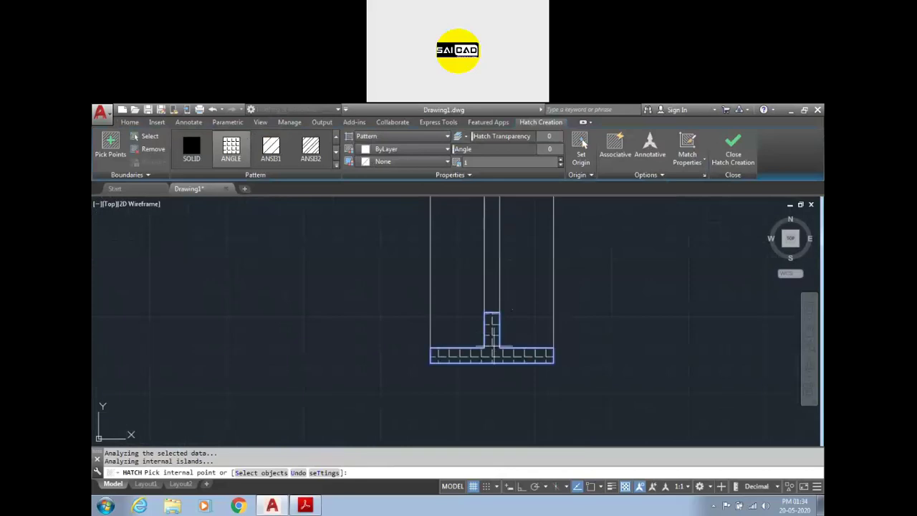
{"action": "scroll", "coordinate": [487, 315], "scroll_direction": "down", "scroll_amount": 2}
{"action": "left_click", "coordinate": [488, 215]}
{"action": "scroll", "coordinate": [480, 222], "scroll_direction": "down", "scroll_amount": 2}
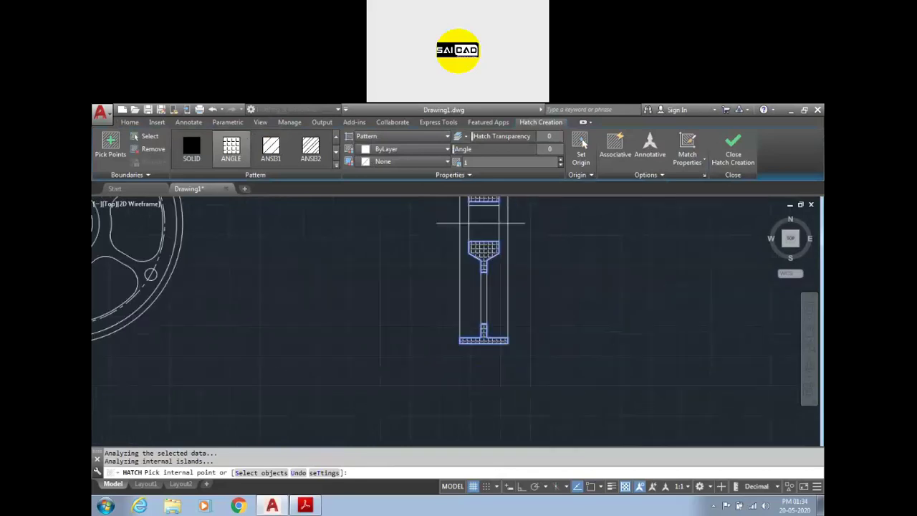
- Check the section hatching in the assignment PDF and change the hatch pattern to ANSI31
{"action": "left_click", "coordinate": [306, 506]}
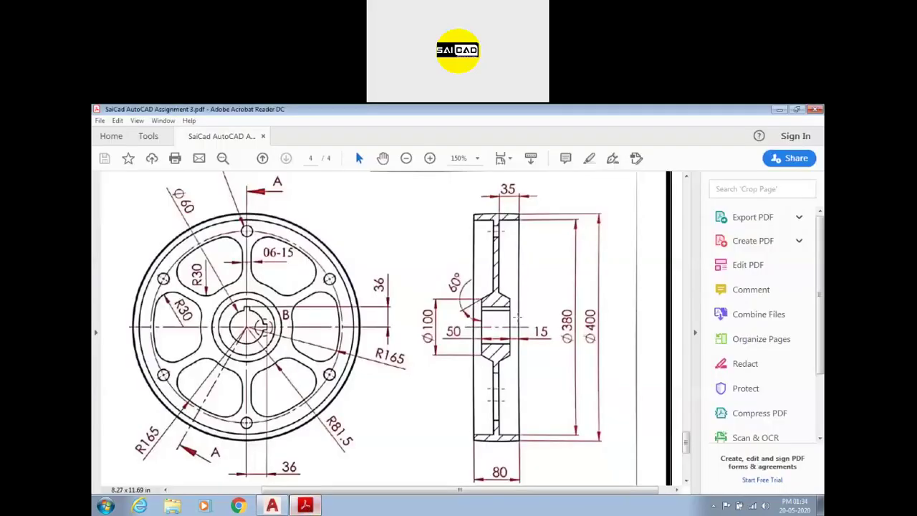
{"action": "left_click", "coordinate": [272, 506]}
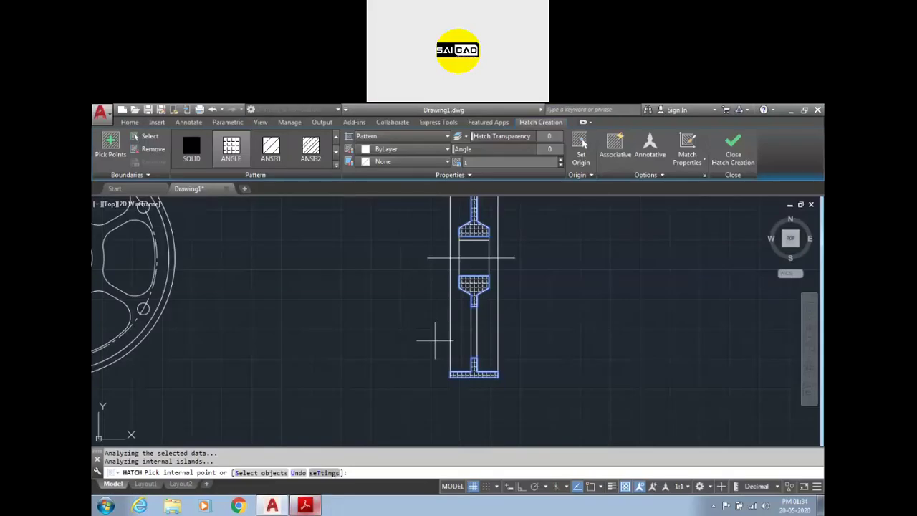
{"action": "left_click", "coordinate": [265, 152]}
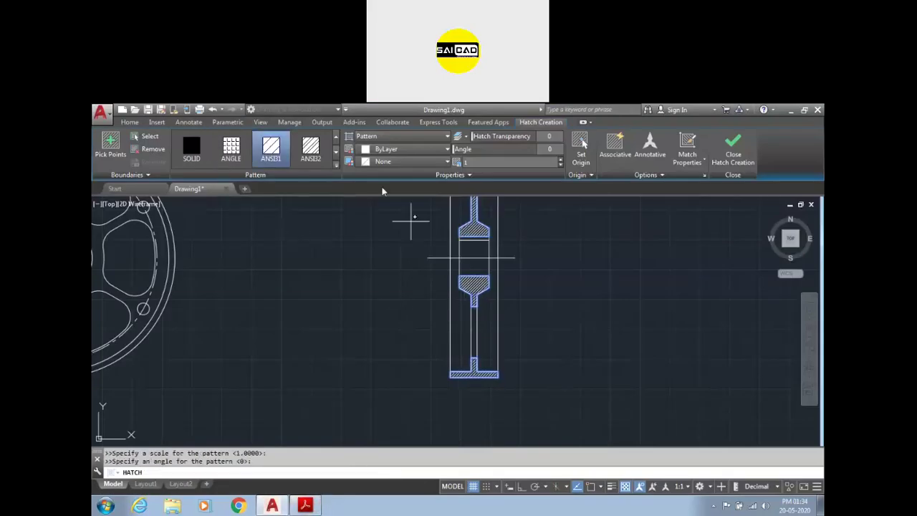
- Set the hatch scale to 1.9 and finish the hatch
{"action": "left_click", "coordinate": [562, 160]}
{"action": "left_click", "coordinate": [561, 159]}
{"action": "left_click", "coordinate": [562, 159]}
{"action": "left_click", "coordinate": [562, 159]}
{"action": "left_click", "coordinate": [562, 159]}
{"action": "left_click", "coordinate": [562, 159]}
{"action": "left_click", "coordinate": [562, 159]}
{"action": "left_click", "coordinate": [562, 159]}
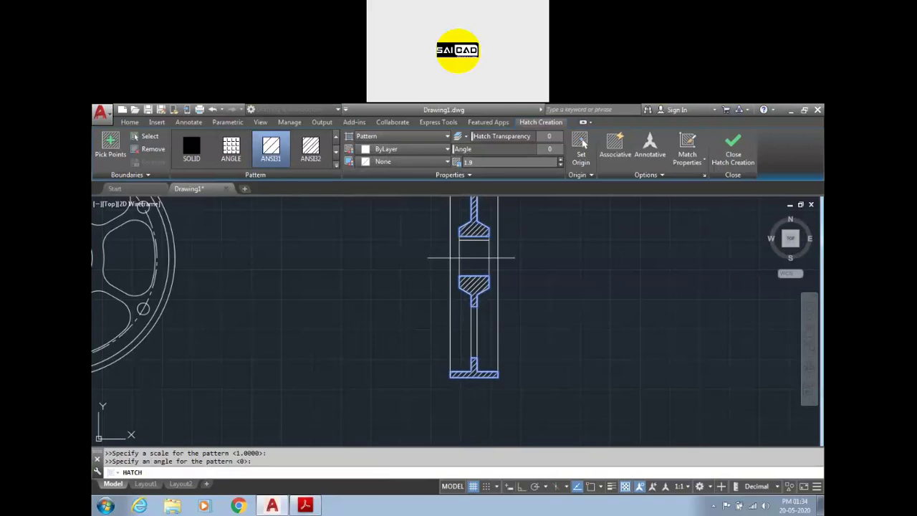
{"action": "left_click", "coordinate": [733, 169]}
{"action": "key", "text": "Escape"}
{"action": "scroll", "coordinate": [432, 343], "scroll_direction": "down", "scroll_amount": 3}
{"action": "scroll", "coordinate": [480, 253], "scroll_direction": "up", "scroll_amount": 3}
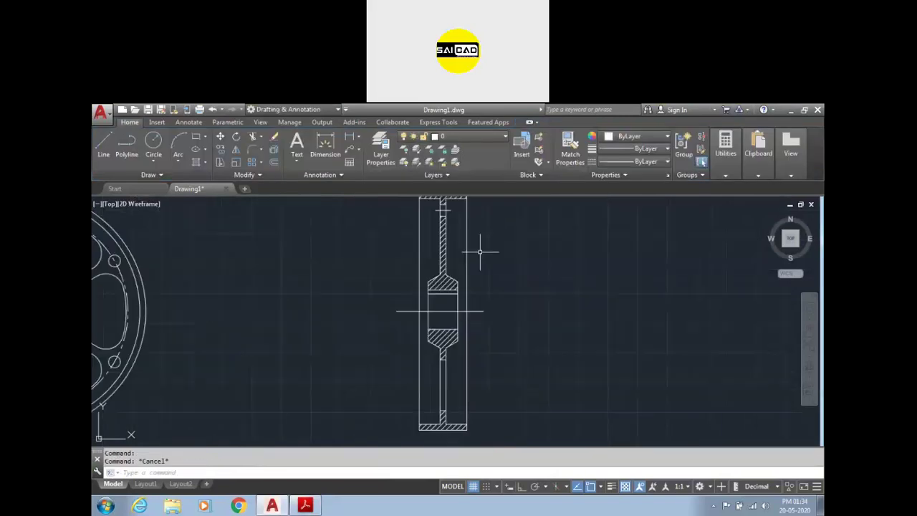
{"action": "scroll", "coordinate": [480, 253], "scroll_direction": "down", "scroll_amount": 3}
{"action": "scroll", "coordinate": [437, 243], "scroll_direction": "up", "scroll_amount": 4}
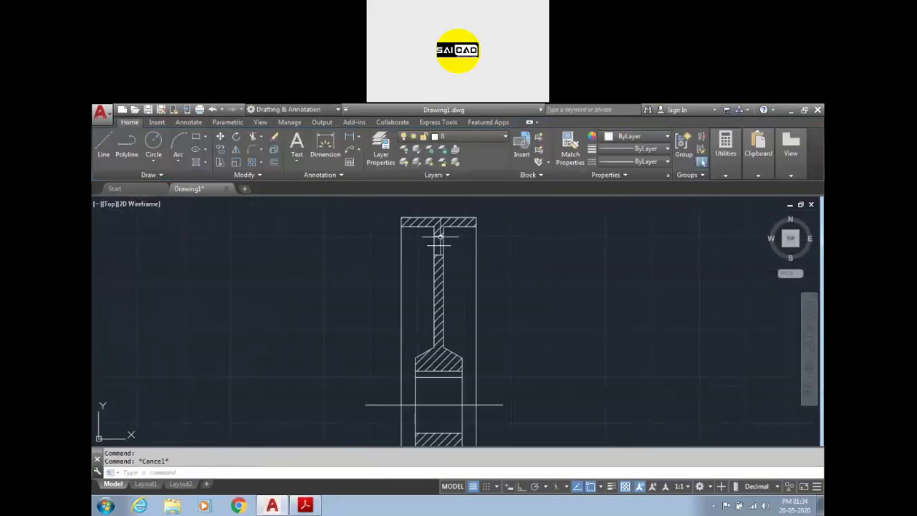
{"action": "scroll", "coordinate": [458, 244], "scroll_direction": "down", "scroll_amount": 3}
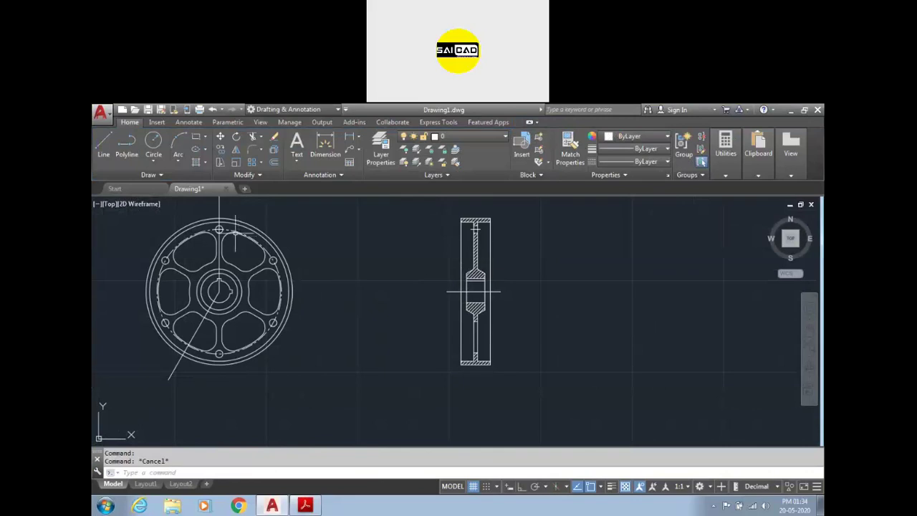
{"action": "type", "text": "ma"}
{"action": "key", "text": "Return"}
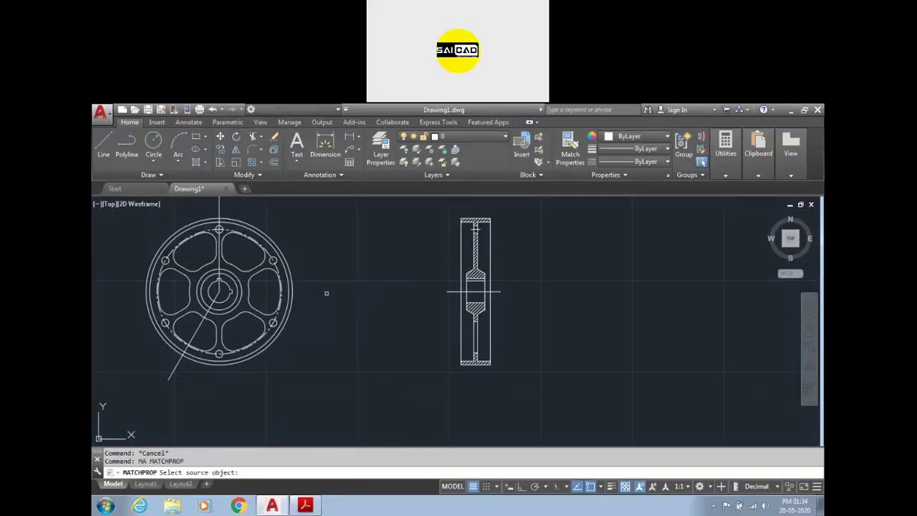
{"action": "key", "text": "Escape"}
{"action": "key", "text": "Escape"}
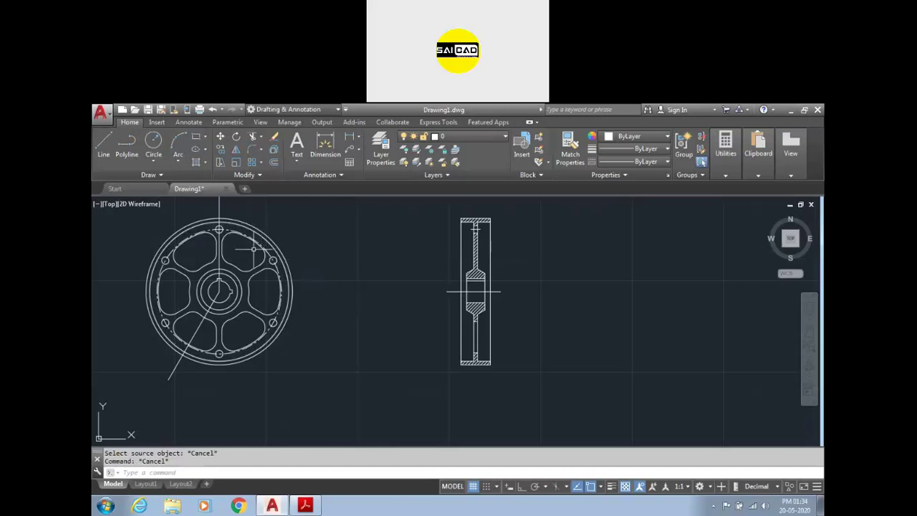
{"action": "left_click", "coordinate": [220, 241]}
{"action": "left_click", "coordinate": [200, 324]}
{"action": "key", "text": "Escape"}
{"action": "key", "text": "Escape"}
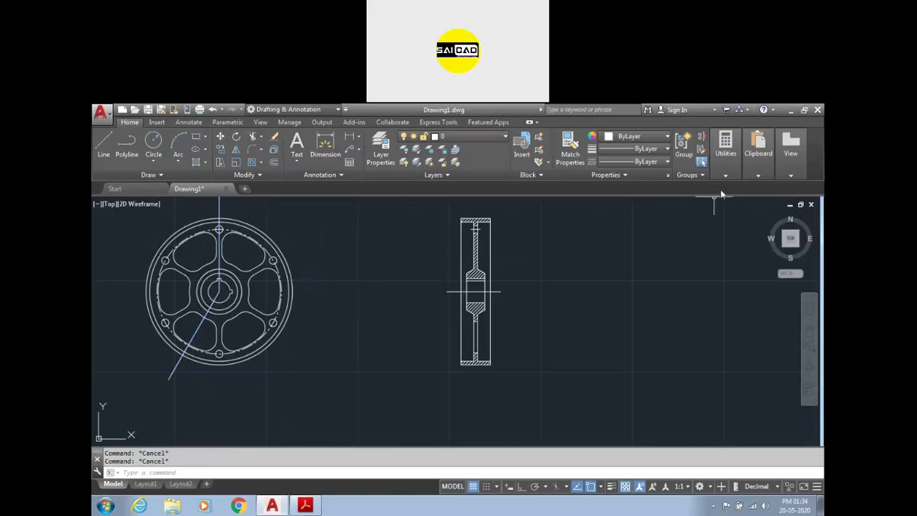
- Match the dash-dot pitch circle's properties onto the front view's two section lines and the side view's hub and hole centerlines
{"action": "left_click", "coordinate": [566, 159]}
{"action": "scroll", "coordinate": [219, 235], "scroll_direction": "up", "scroll_amount": 5}
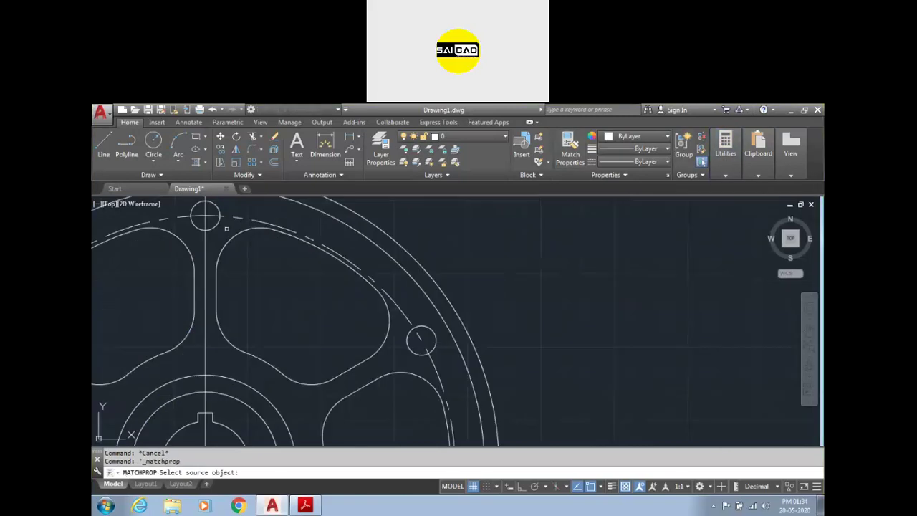
{"action": "left_click", "coordinate": [259, 221]}
{"action": "scroll", "coordinate": [259, 220], "scroll_direction": "down", "scroll_amount": 2}
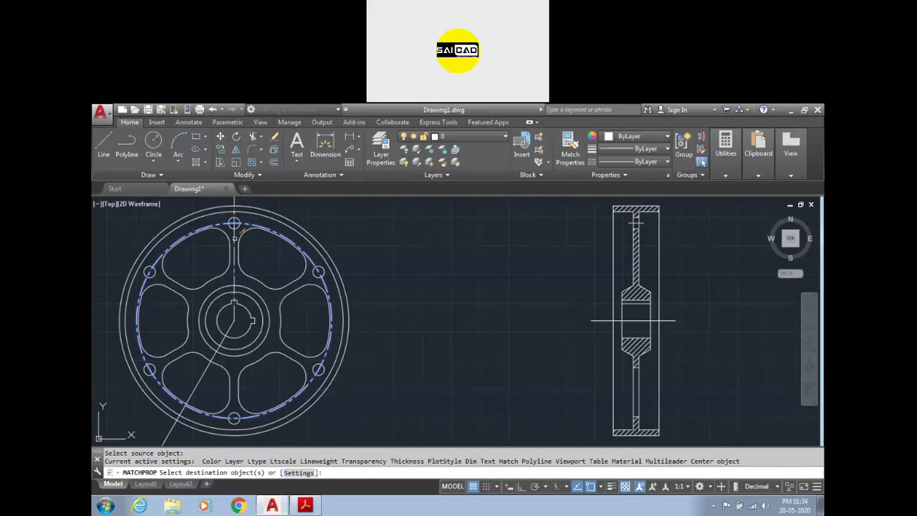
{"action": "left_click", "coordinate": [230, 327]}
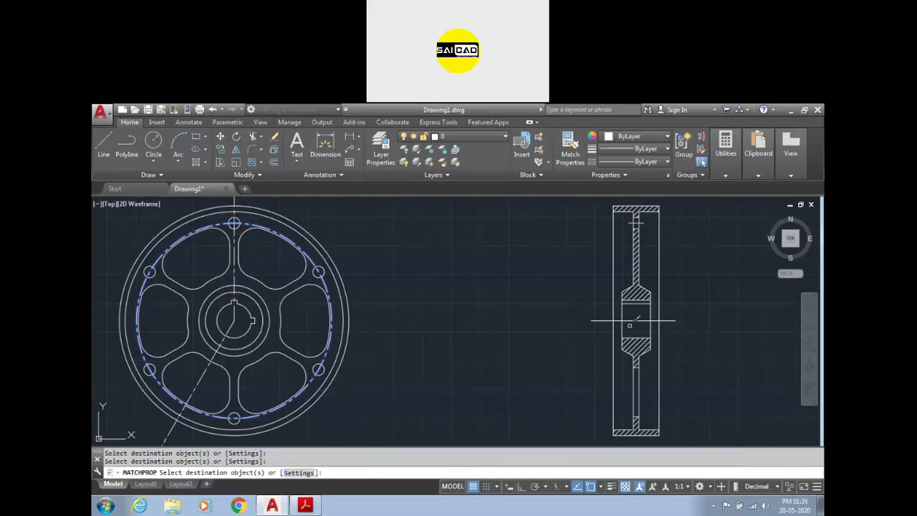
{"action": "scroll", "coordinate": [636, 226], "scroll_direction": "up", "scroll_amount": 4}
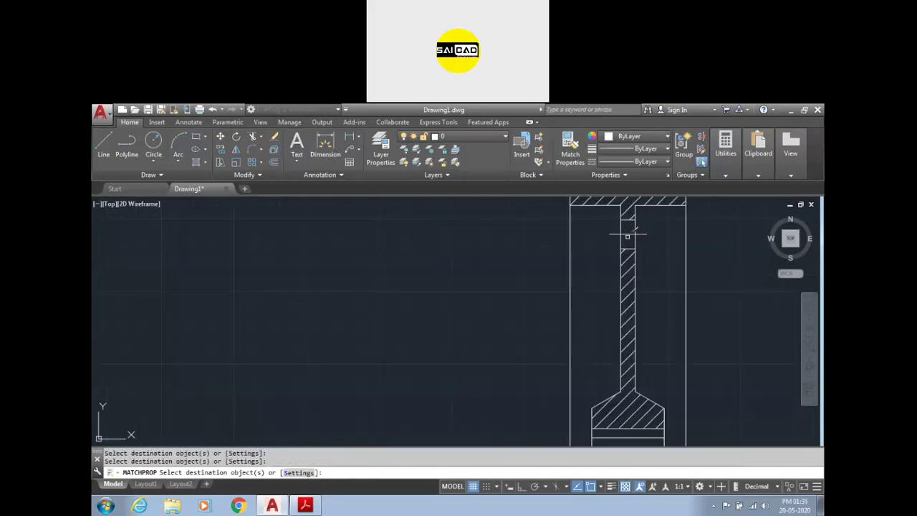
{"action": "scroll", "coordinate": [538, 237], "scroll_direction": "down", "scroll_amount": 2}
{"action": "key", "text": "Escape"}
{"action": "key", "text": "Escape"}
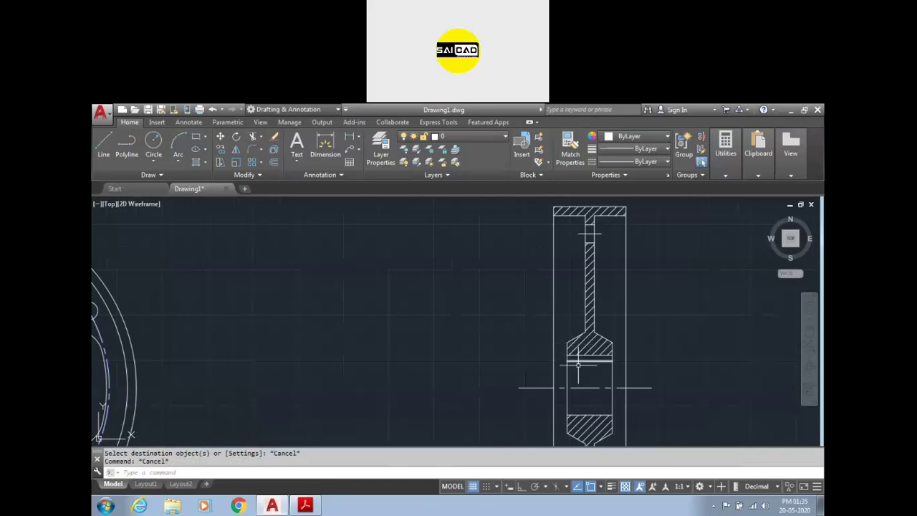
- Set the linetype scale of the short centerline through the side view's upper bolt hole to 0.1
{"action": "scroll", "coordinate": [602, 387], "scroll_direction": "up", "scroll_amount": 2}
{"action": "scroll", "coordinate": [676, 349], "scroll_direction": "down", "scroll_amount": 6}
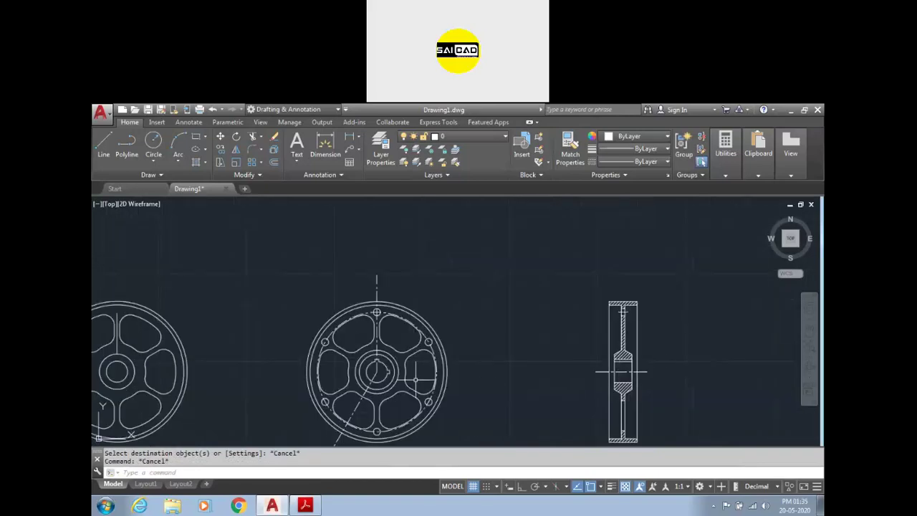
{"action": "scroll", "coordinate": [651, 379], "scroll_direction": "up", "scroll_amount": 2}
{"action": "scroll", "coordinate": [688, 308], "scroll_direction": "up", "scroll_amount": 5}
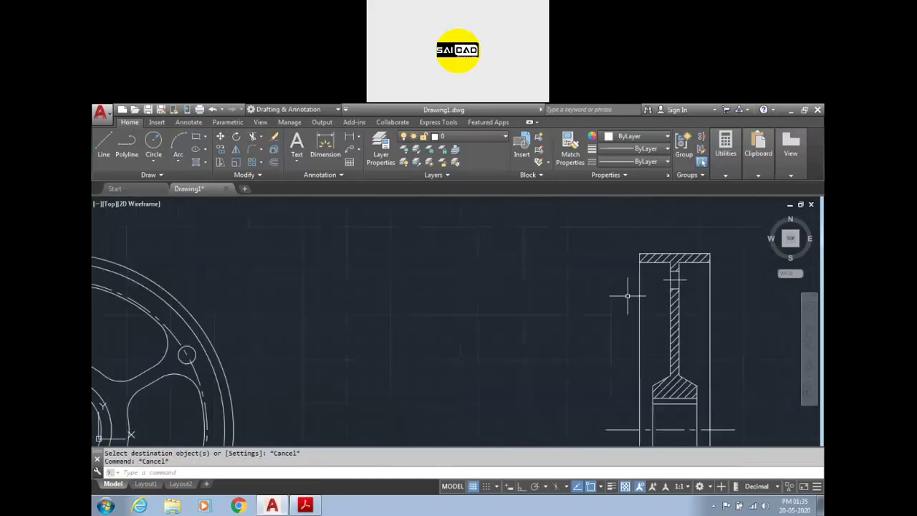
{"action": "scroll", "coordinate": [683, 279], "scroll_direction": "up", "scroll_amount": 4}
{"action": "left_click", "coordinate": [656, 288]}
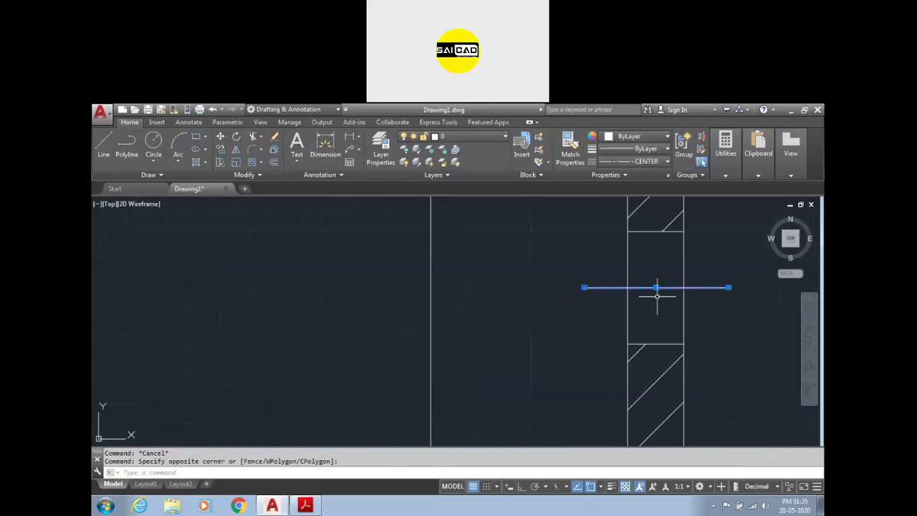
{"action": "scroll", "coordinate": [497, 293], "scroll_direction": "down", "scroll_amount": 2}
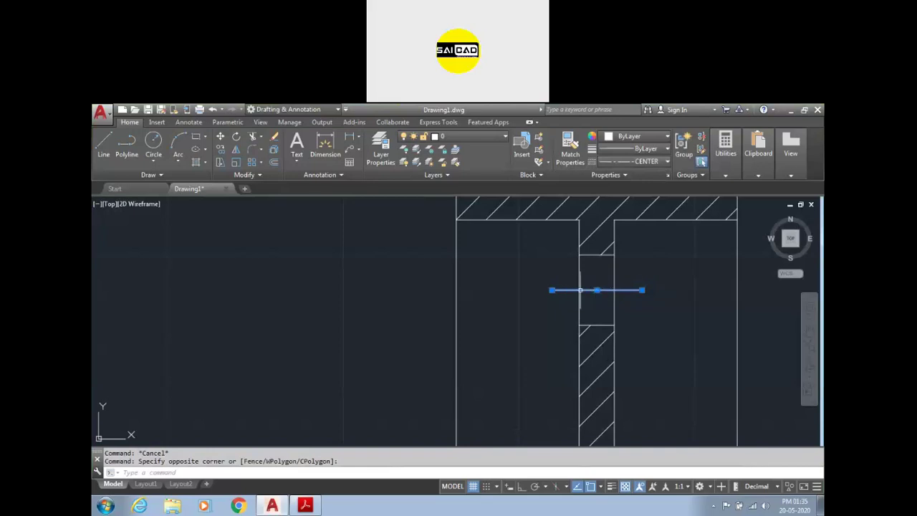
{"action": "left_click", "coordinate": [669, 176]}
{"action": "left_click", "coordinate": [180, 188]}
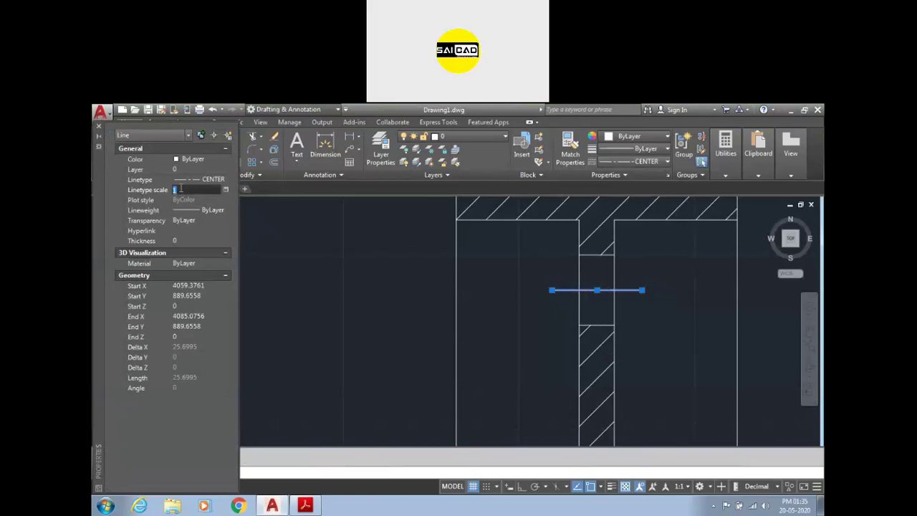
{"action": "type", "text": ".1"}
{"action": "left_click", "coordinate": [334, 245]}
{"action": "key", "text": "Escape"}
{"action": "scroll", "coordinate": [416, 244], "scroll_direction": "down", "scroll_amount": 7}
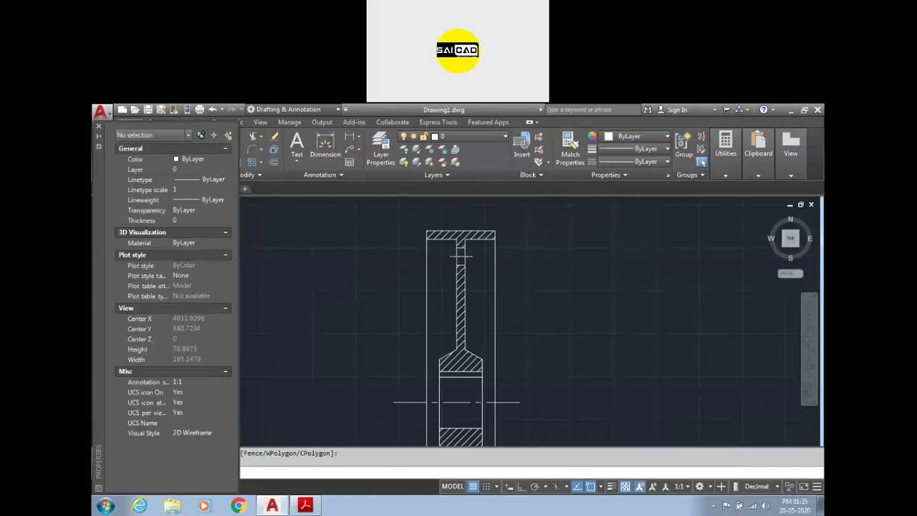
- Set the linetype scale of the side view's hub centerline to 0.5 and close the object properties
{"action": "scroll", "coordinate": [428, 347], "scroll_direction": "up", "scroll_amount": 3}
{"action": "left_click", "coordinate": [477, 329]}
{"action": "left_click", "coordinate": [455, 372]}
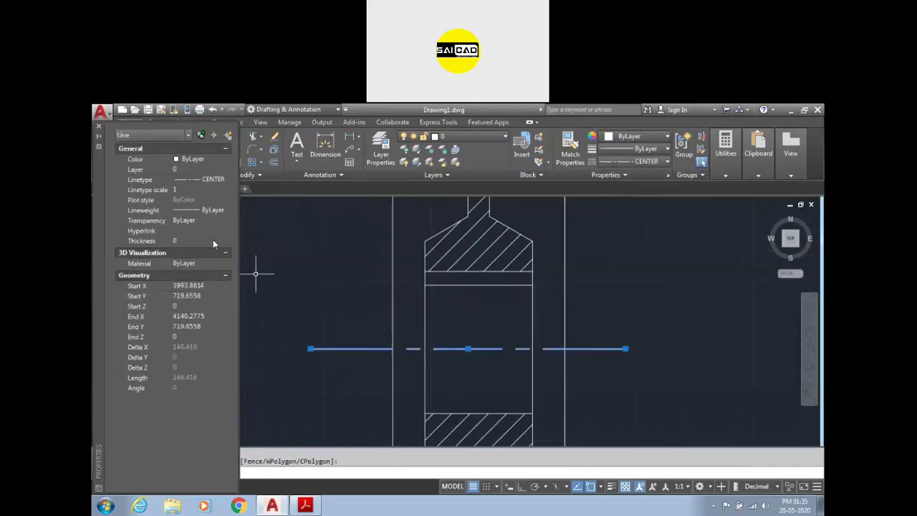
{"action": "left_click", "coordinate": [184, 189]}
{"action": "type", "text": "0.5"}
{"action": "key", "text": "Return"}
{"action": "key", "text": "Escape"}
{"action": "scroll", "coordinate": [384, 299], "scroll_direction": "down", "scroll_amount": 5}
{"action": "middle_click_drag", "start_coordinate": [463, 237], "coordinate": [527, 237]}
{"action": "scroll", "coordinate": [601, 279], "scroll_direction": "down", "scroll_amount": 2}
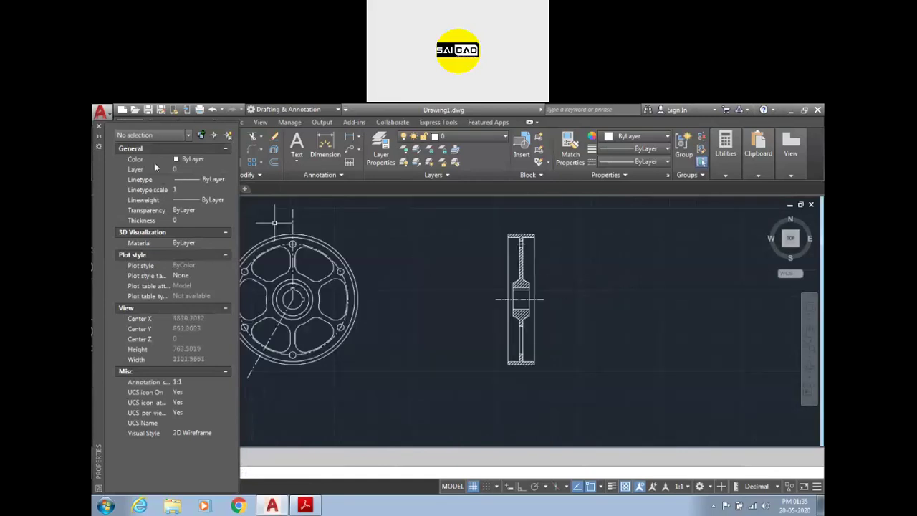
{"action": "left_click", "coordinate": [99, 127]}
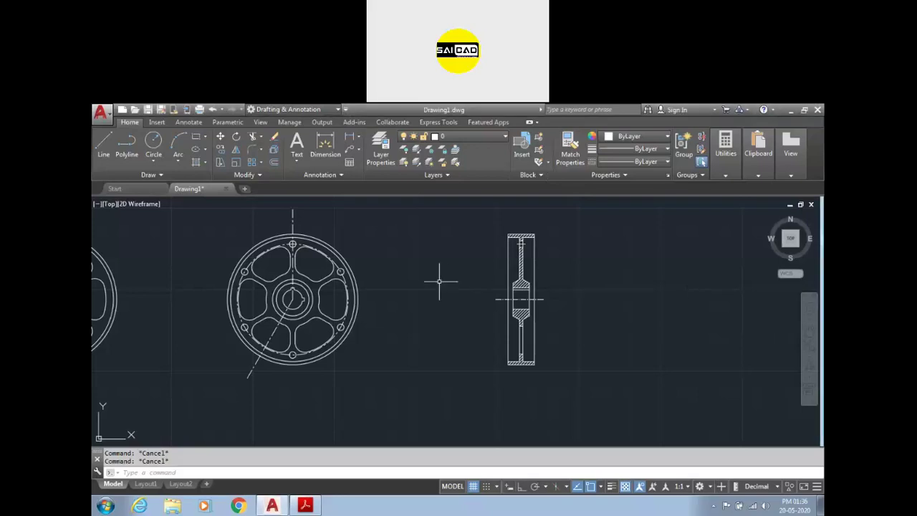
{"action": "scroll", "coordinate": [315, 284], "scroll_direction": "up", "scroll_amount": 4}
{"action": "scroll", "coordinate": [297, 283], "scroll_direction": "down", "scroll_amount": 4}
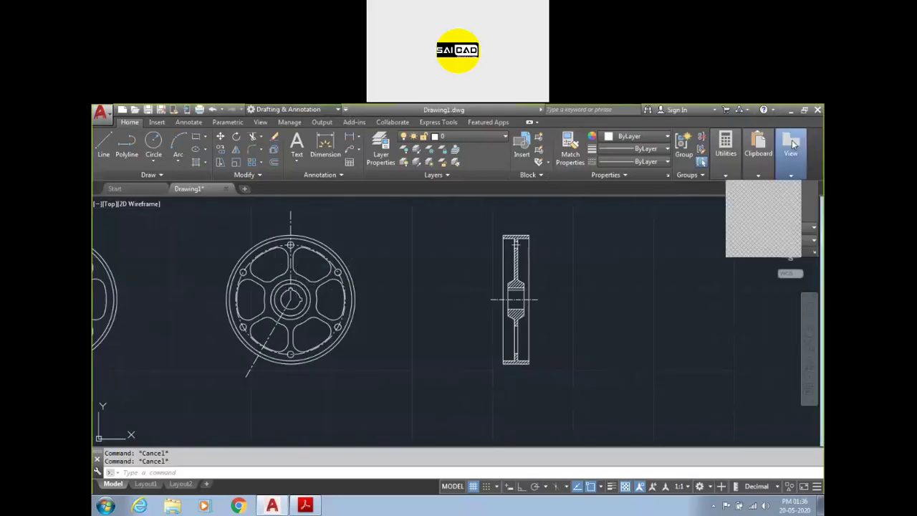
{"action": "scroll", "coordinate": [508, 266], "scroll_direction": "up", "scroll_amount": 4}
{"action": "scroll", "coordinate": [574, 271], "scroll_direction": "down", "scroll_amount": 4}
{"action": "scroll", "coordinate": [648, 248], "scroll_direction": "up", "scroll_amount": 5}
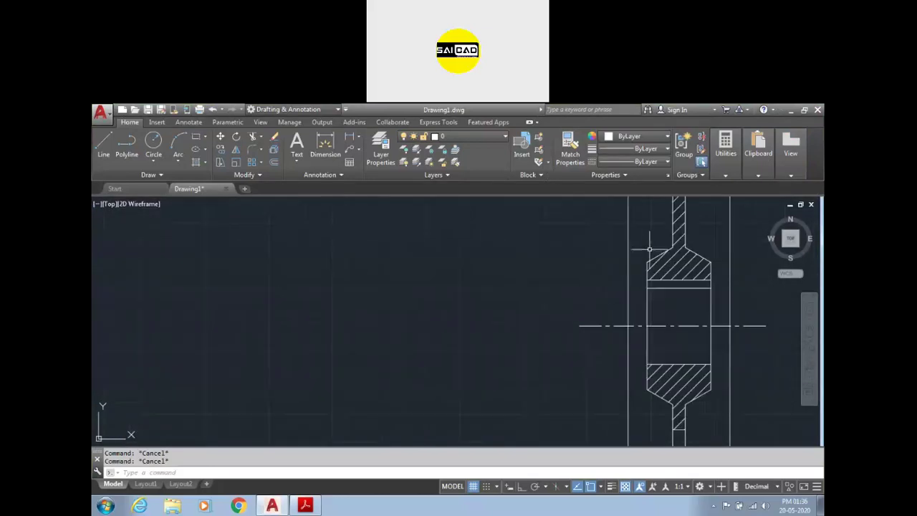
{"action": "scroll", "coordinate": [663, 261], "scroll_direction": "up", "scroll_amount": 5}
{"action": "scroll", "coordinate": [663, 262], "scroll_direction": "up", "scroll_amount": 2}
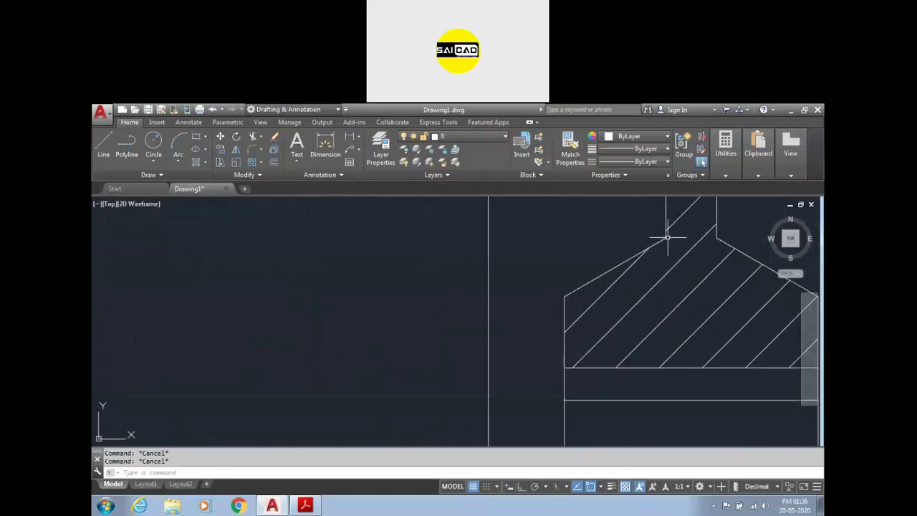
- Draw a horizontal construction line through the side view's upper corner where the web meets the hub's sloped face
{"action": "type", "text": "xl"}
{"action": "key", "text": "Return"}
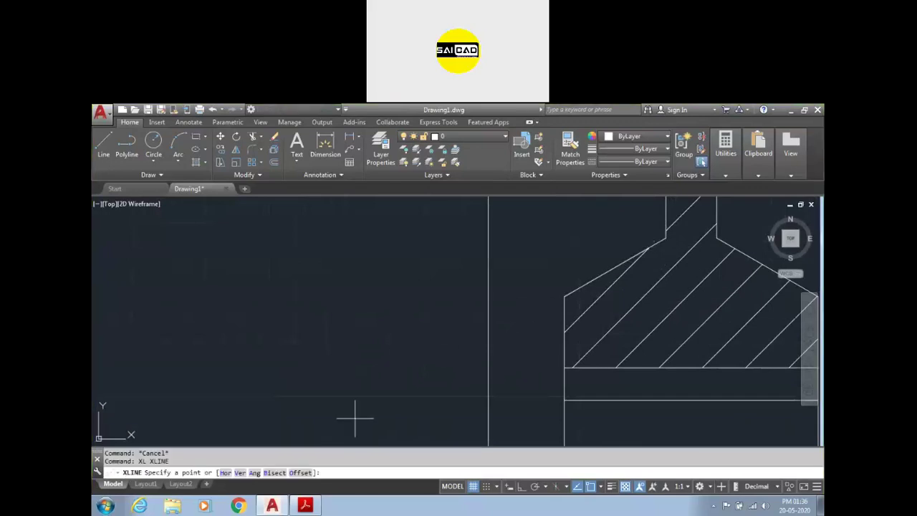
{"action": "left_click", "coordinate": [225, 473]}
{"action": "left_click", "coordinate": [666, 237]}
{"action": "scroll", "coordinate": [678, 275], "scroll_direction": "down", "scroll_amount": 8}
{"action": "key", "text": "Escape"}
- Replace the front view's outer hub circle with one centred on the wheel and reaching up to the horizontal construction line
{"action": "scroll", "coordinate": [551, 262], "scroll_direction": "up", "scroll_amount": 8}
{"action": "left_click", "coordinate": [544, 265]}
{"action": "scroll", "coordinate": [537, 266], "scroll_direction": "down", "scroll_amount": 2}
{"action": "key", "text": "Delete"}
{"action": "type", "text": "c"}
{"action": "key", "text": "Return"}
{"action": "left_click", "coordinate": [501, 324]}
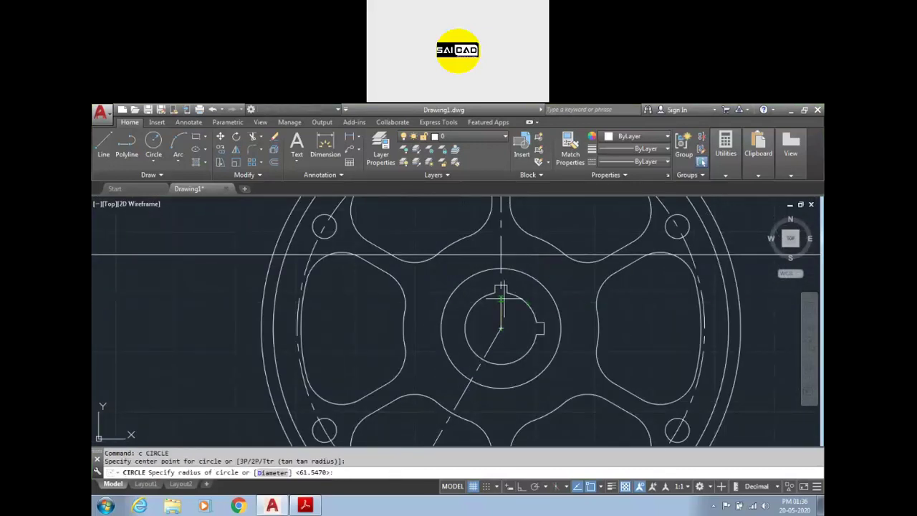
{"action": "scroll", "coordinate": [500, 272], "scroll_direction": "up", "scroll_amount": 2}
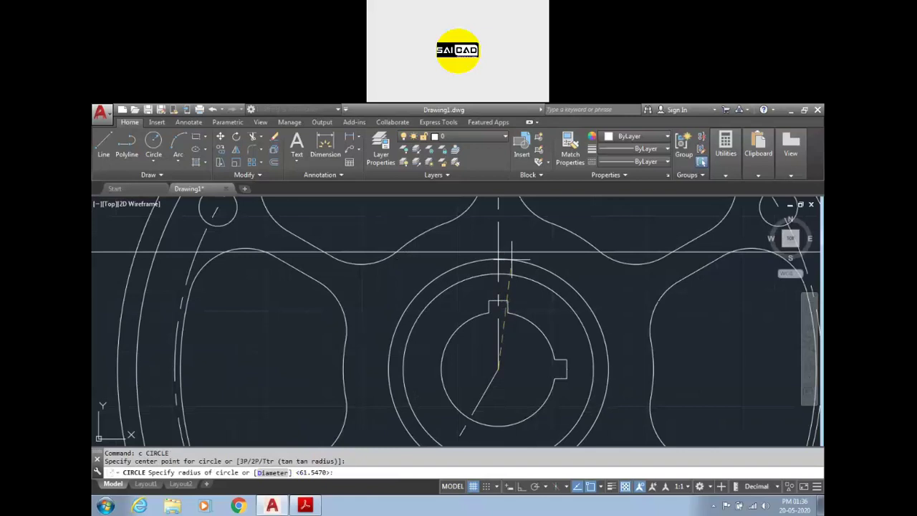
{"action": "scroll", "coordinate": [424, 249], "scroll_direction": "down", "scroll_amount": 2}
{"action": "key", "text": "Escape"}
- Erase the horizontal construction line running across the front and side views
{"action": "left_click", "coordinate": [521, 252]}
{"action": "scroll", "coordinate": [419, 279], "scroll_direction": "down", "scroll_amount": 3}
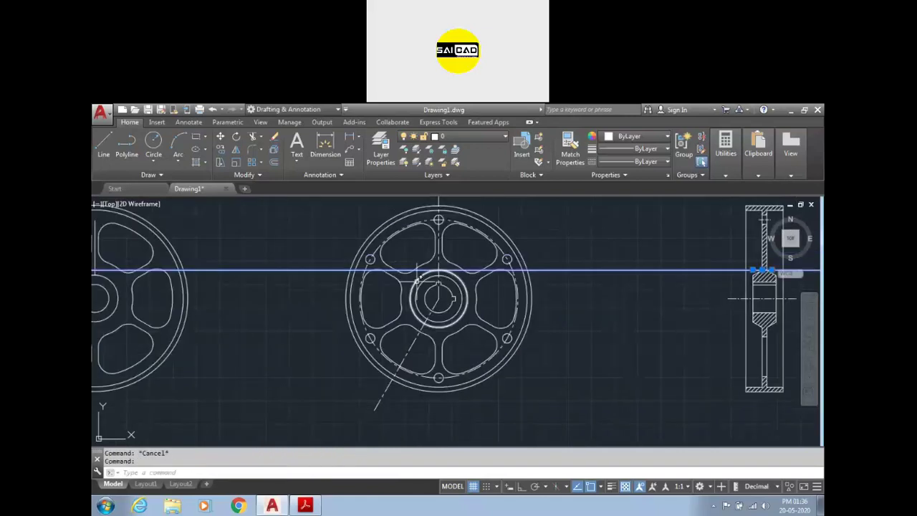
{"action": "key", "text": "Delete"}
{"action": "scroll", "coordinate": [401, 287], "scroll_direction": "down", "scroll_amount": 3}
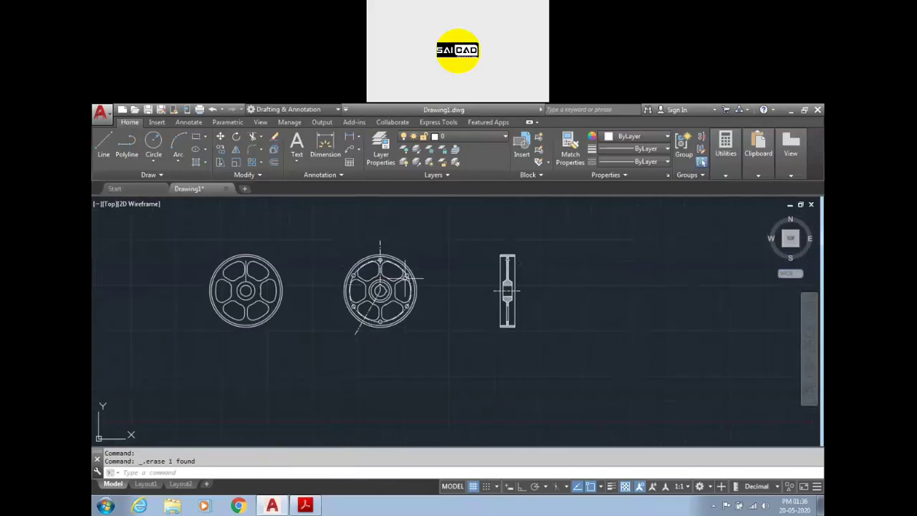
{"action": "scroll", "coordinate": [435, 276], "scroll_direction": "up", "scroll_amount": 2}
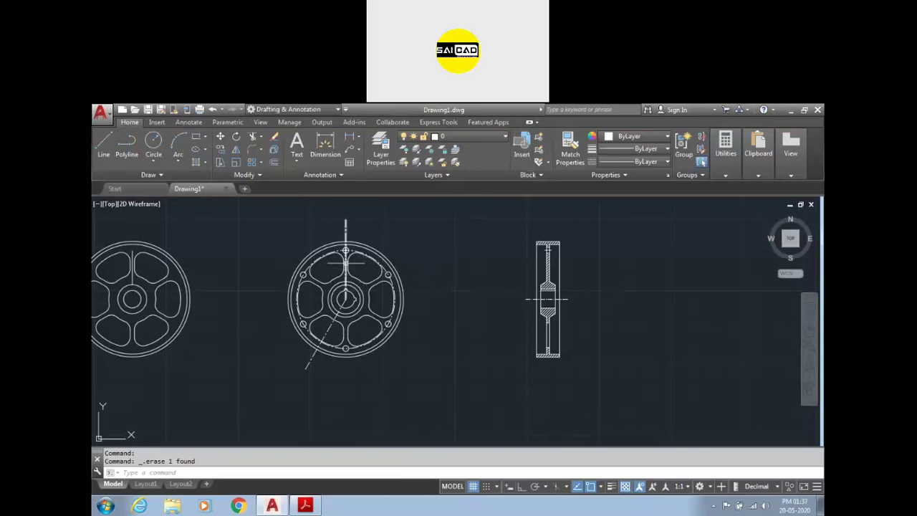
{"action": "mouse_move", "coordinate": [346, 264]}
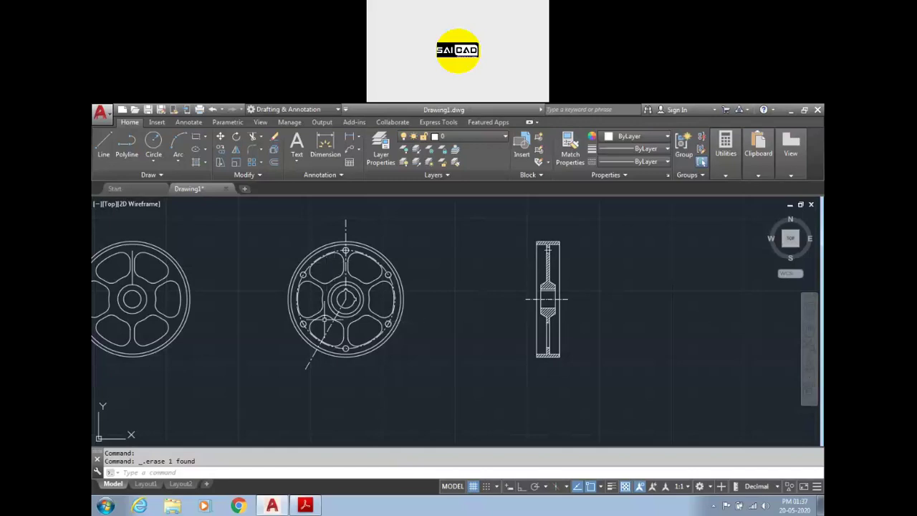
{"action": "scroll", "coordinate": [329, 319], "scroll_direction": "down", "scroll_amount": 2}
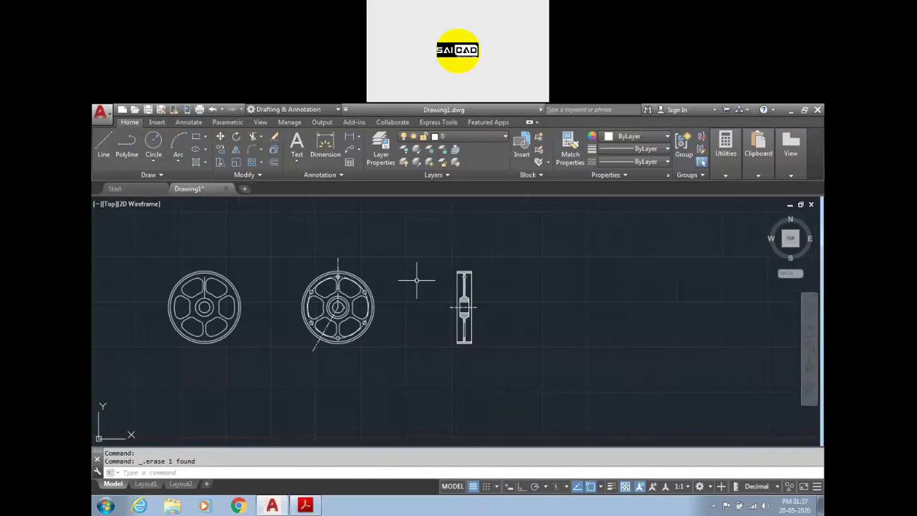
- Open the Tool Palettes and DesignCenter, and place DesignCenter beside the palettes so both can be seen
{"action": "type", "text": "t"}
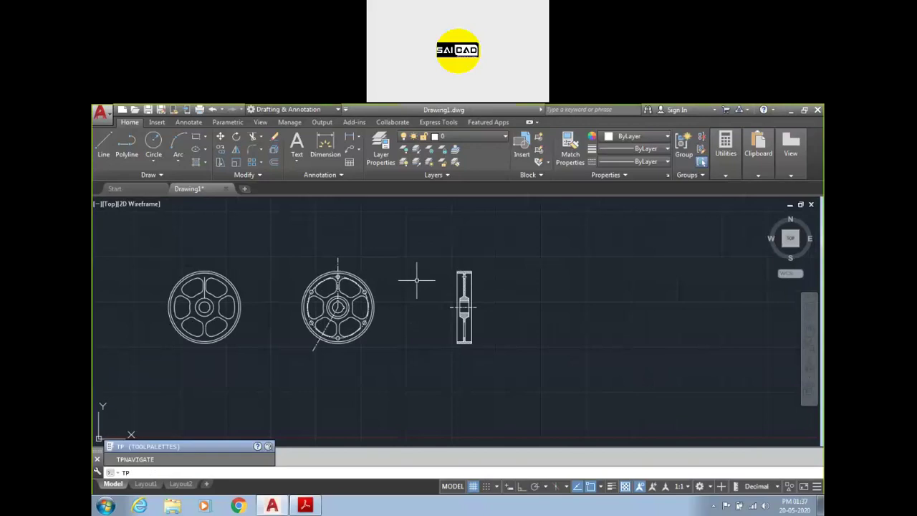
{"action": "key", "text": "Return"}
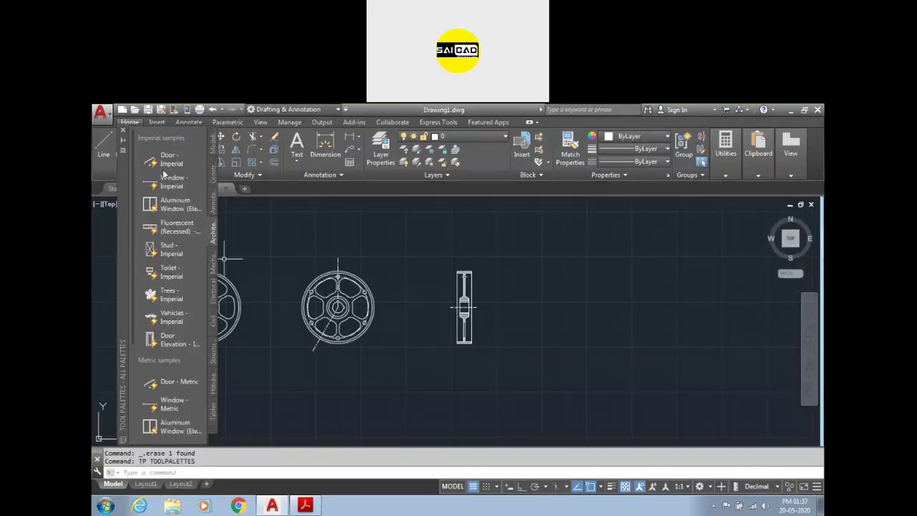
{"action": "type", "text": "Dc"}
{"action": "key", "text": "Return"}
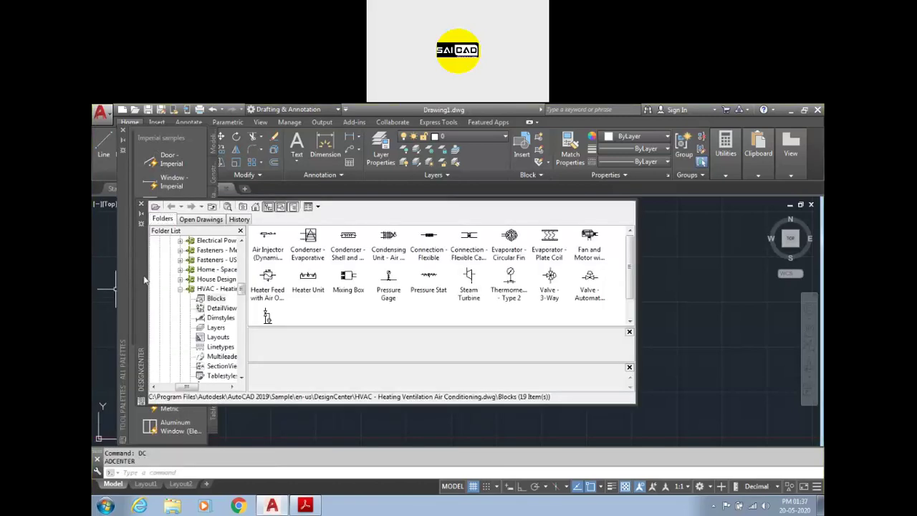
{"action": "left_click_drag", "start_coordinate": [143, 281], "coordinate": [283, 281]}
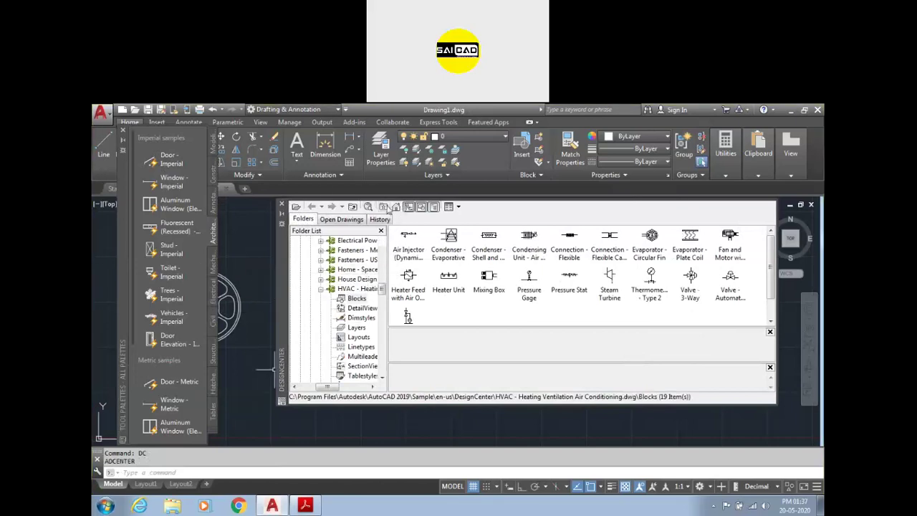
- Return DesignCenter to its home folder and open the DesignCenter folder inside en-us
{"action": "left_click", "coordinate": [395, 207]}
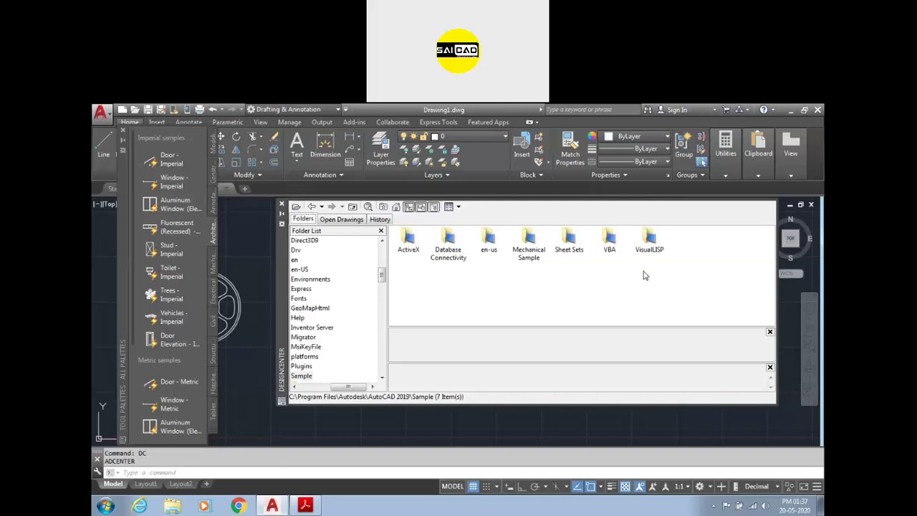
{"action": "left_click", "coordinate": [489, 249]}
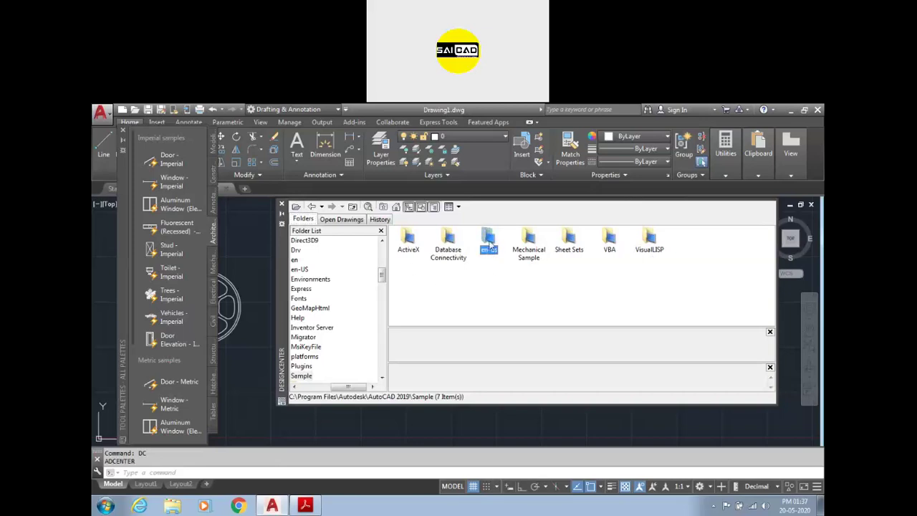
{"action": "double_click", "coordinate": [490, 245]}
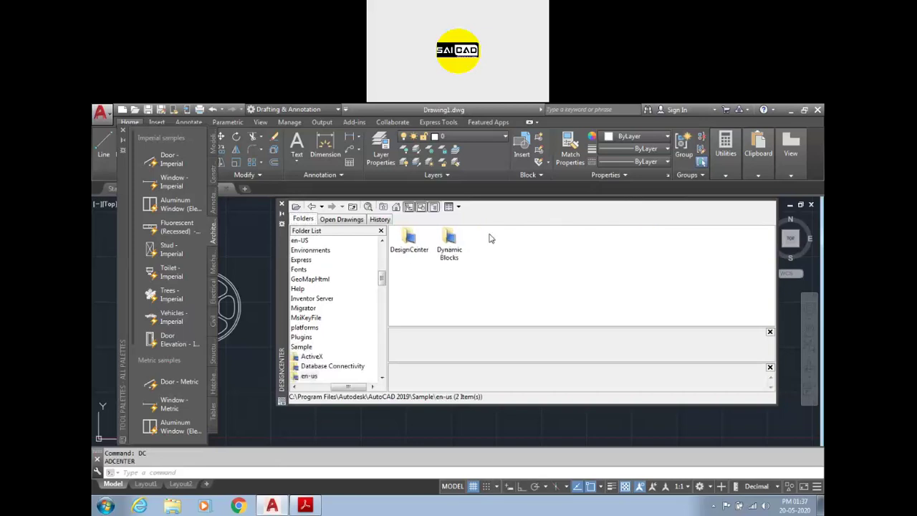
{"action": "double_click", "coordinate": [415, 243]}
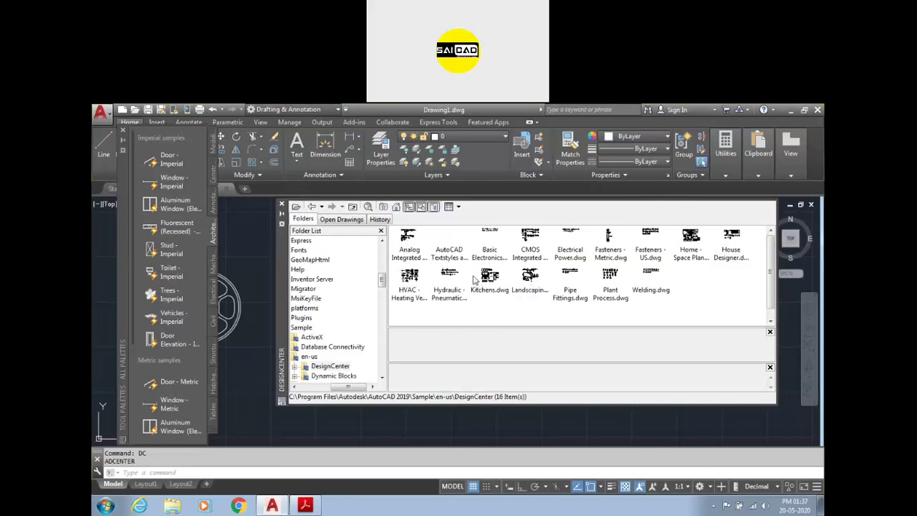
- Preview the sample block drawings, including House Designer, Kitchens, both Fasteners files, HVAC, Hydraulic - Pneumatic, Pipe Fittings, Plant Process and Welding
{"action": "left_click", "coordinate": [609, 241]}
{"action": "left_click", "coordinate": [691, 258]}
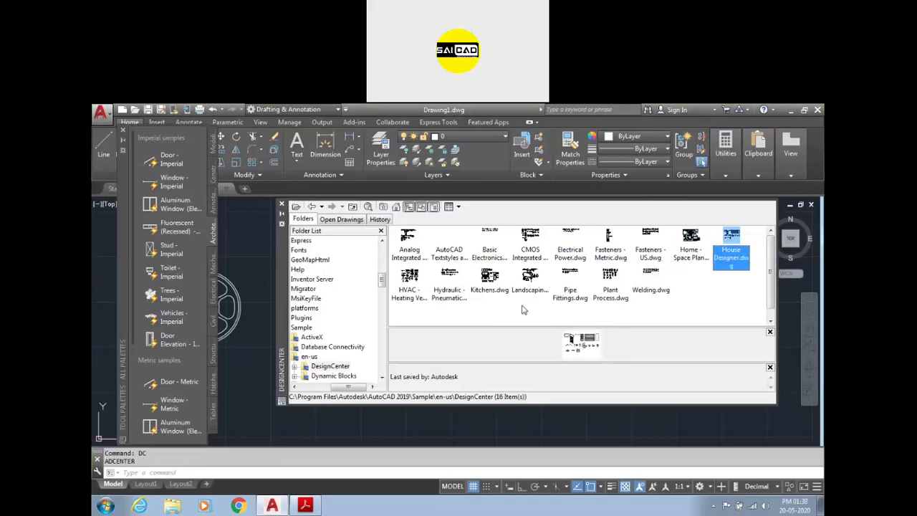
{"action": "left_click", "coordinate": [490, 277]}
{"action": "left_click", "coordinate": [709, 291]}
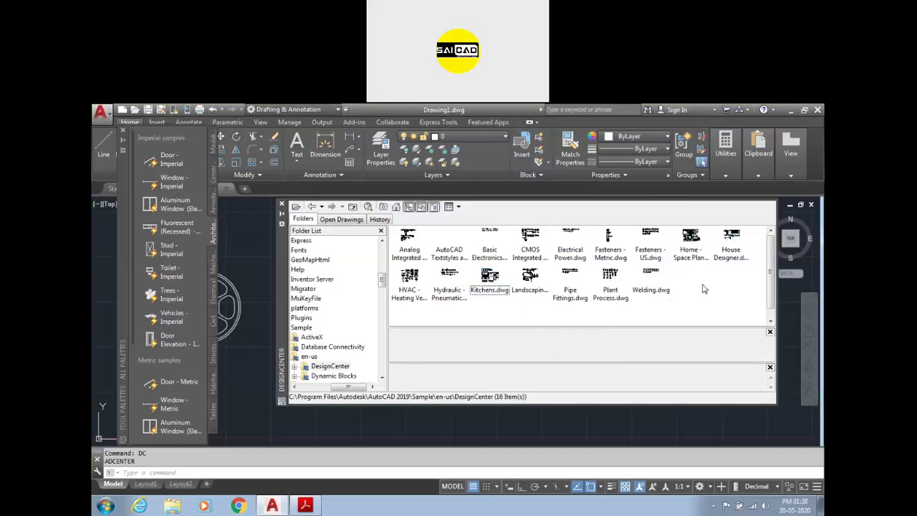
{"action": "left_click", "coordinate": [615, 251]}
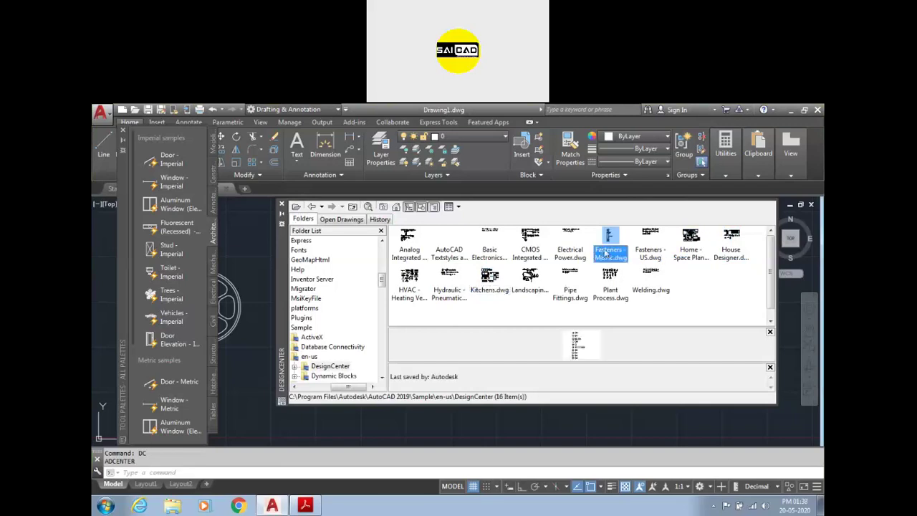
{"action": "left_click", "coordinate": [652, 257]}
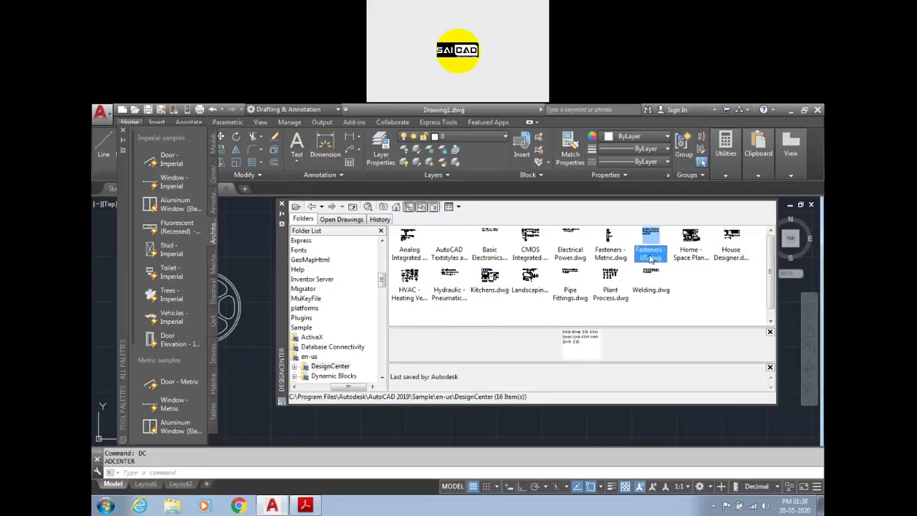
{"action": "left_click", "coordinate": [410, 296]}
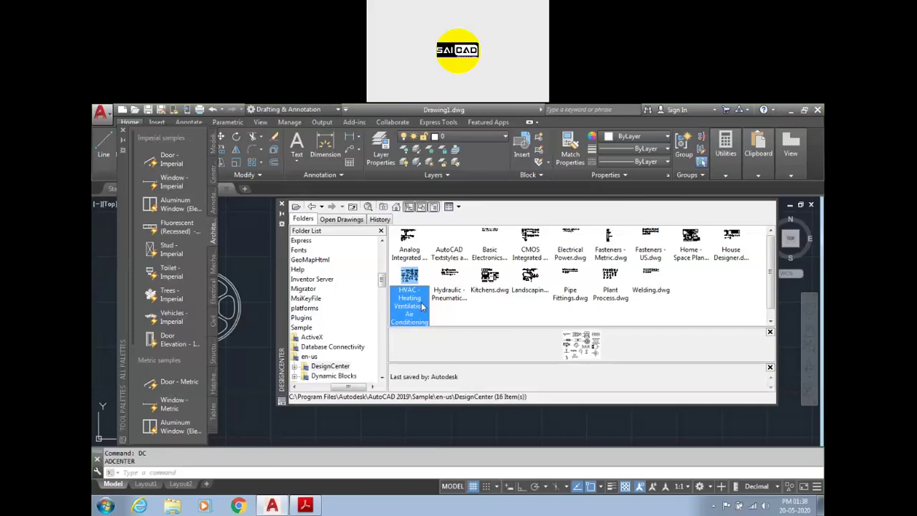
{"action": "left_click", "coordinate": [457, 300]}
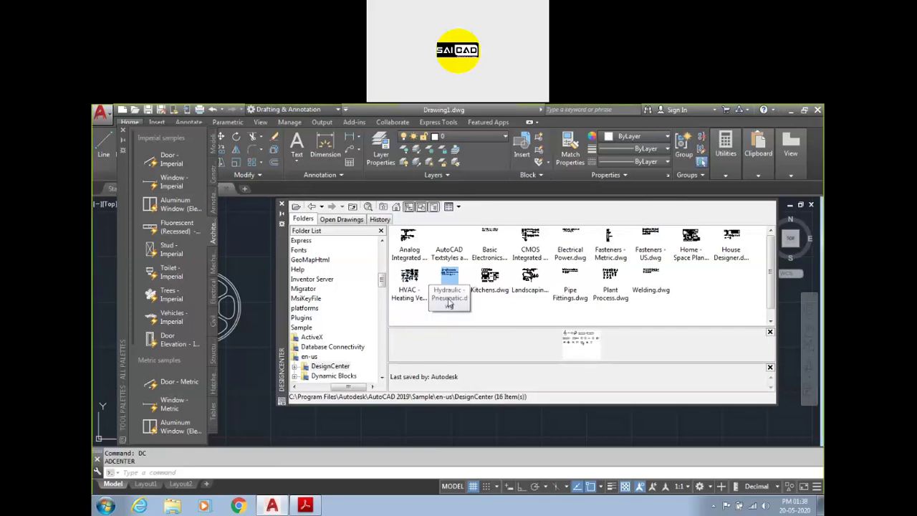
{"action": "left_click", "coordinate": [572, 295]}
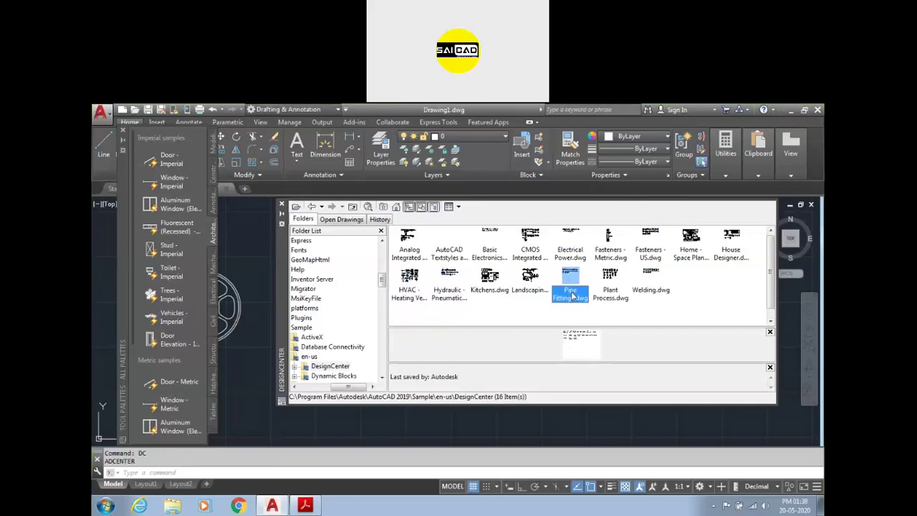
{"action": "left_click", "coordinate": [609, 297]}
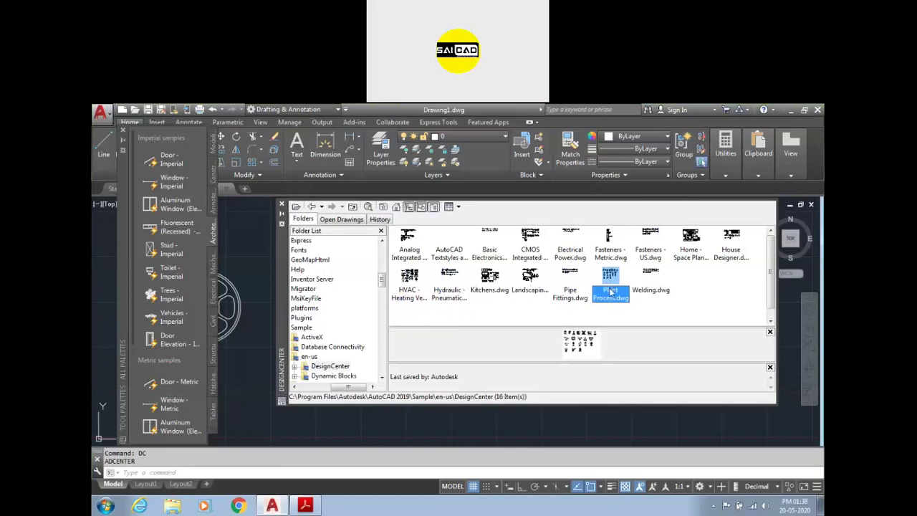
{"action": "left_click", "coordinate": [651, 290]}
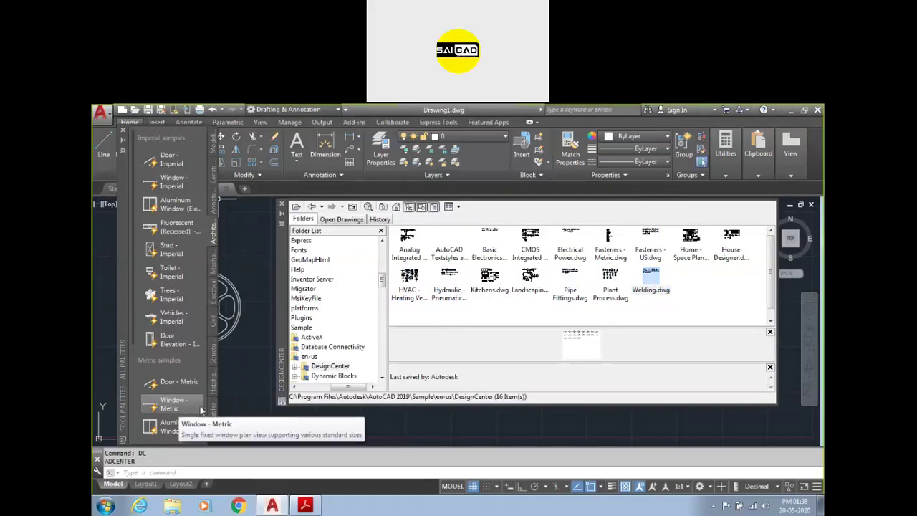
- Switch the Tool Palettes to the Mechanical set of sample blocks
{"action": "left_click", "coordinate": [214, 430]}
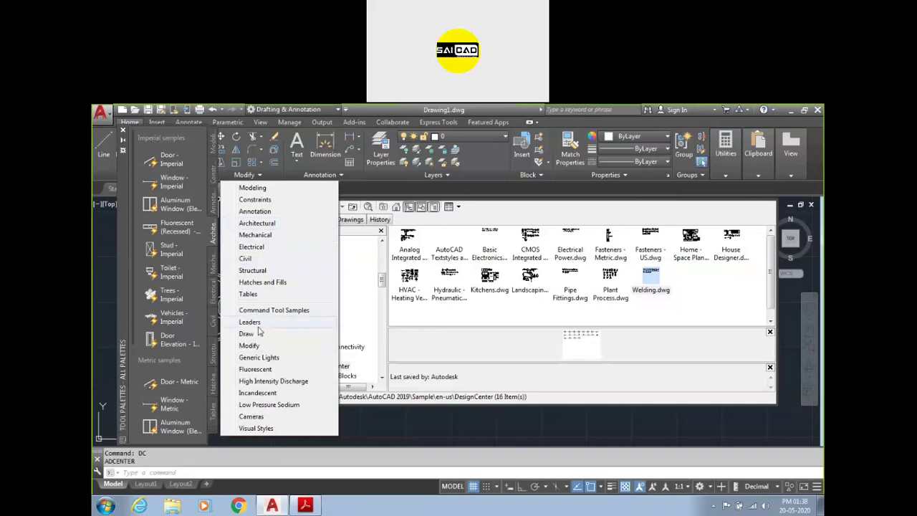
{"action": "left_click", "coordinate": [267, 235]}
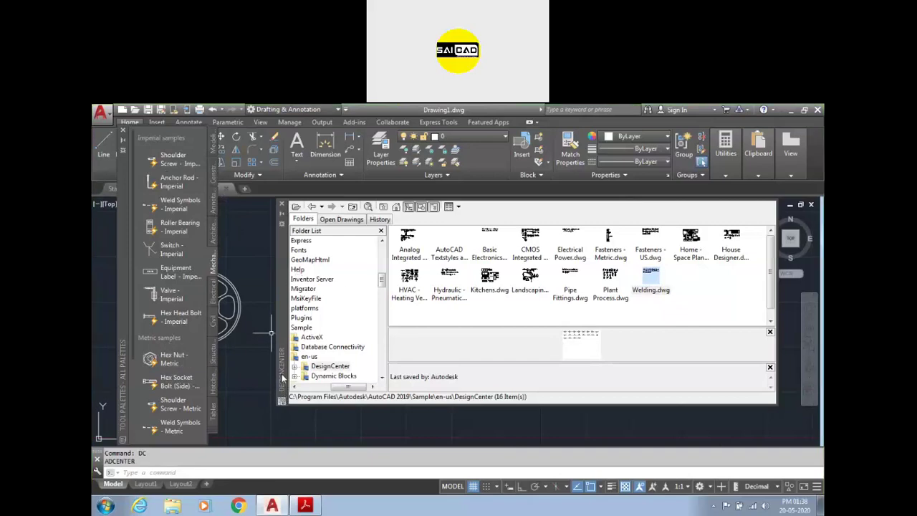
{"action": "left_click", "coordinate": [148, 471]}
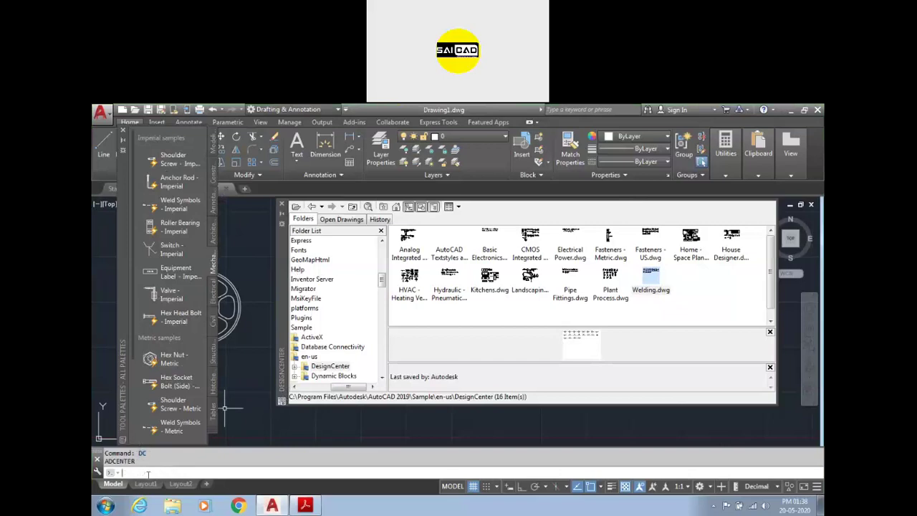
{"action": "type", "text": "DC"}
{"action": "key", "text": "Up"}
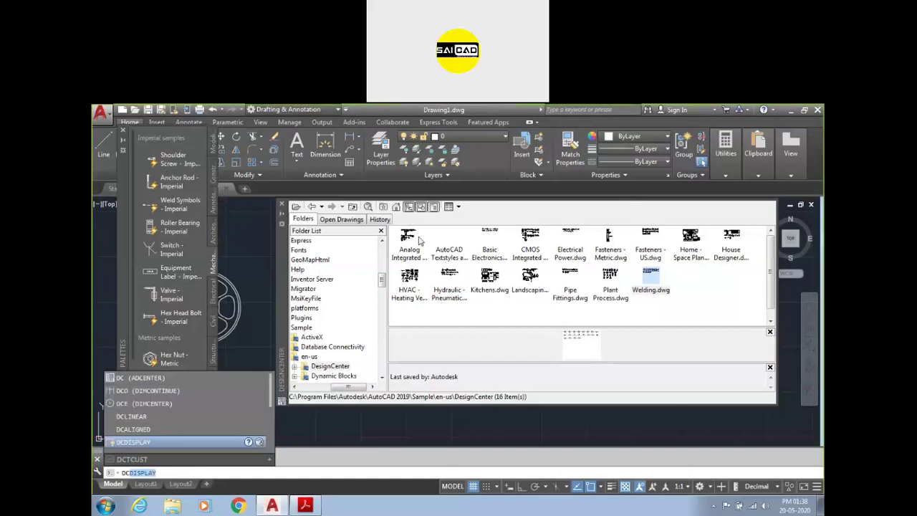
{"action": "key", "text": "Escape"}
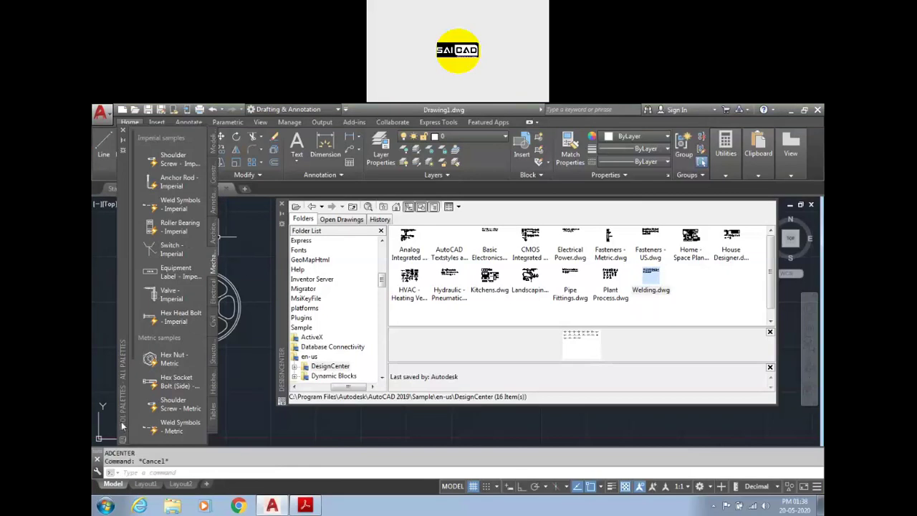
{"action": "type", "text": "TP"}
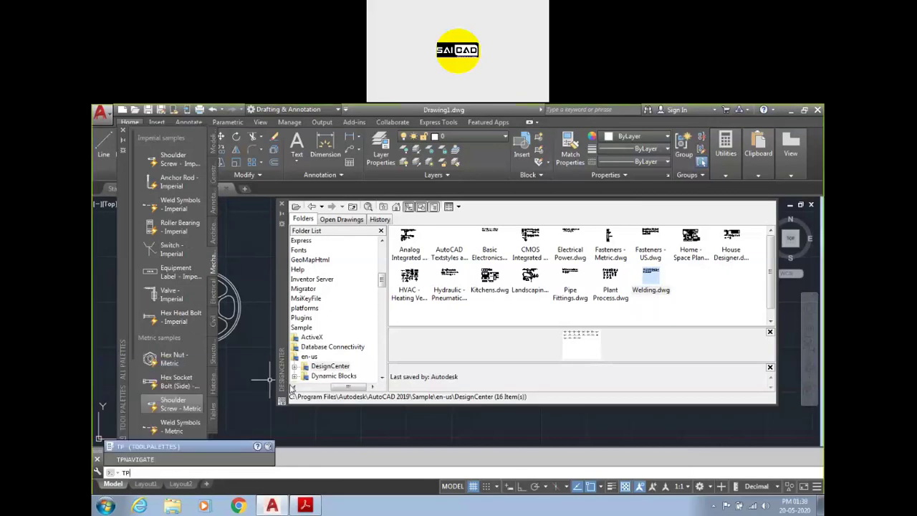
{"action": "key", "text": "Escape"}
{"action": "key", "text": "Escape"}
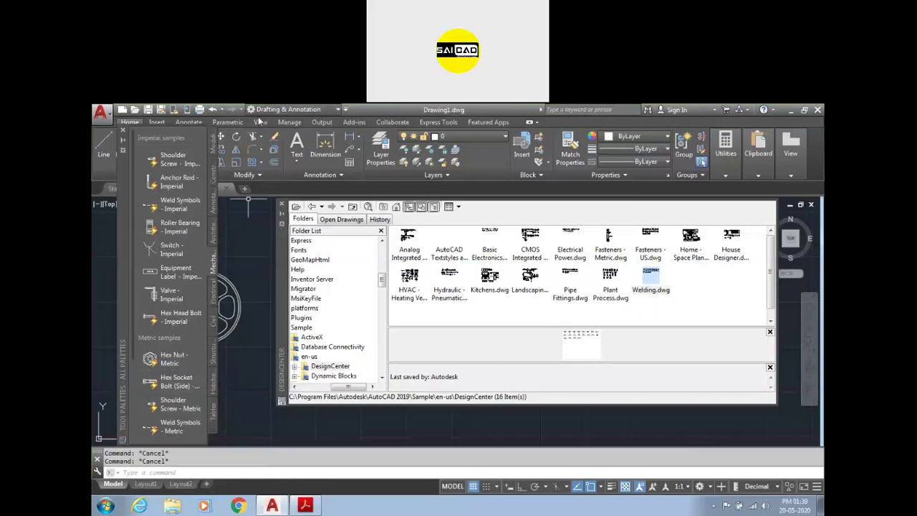
- Display the block insertion and definition tools, and move the Tool Palettes down so they no longer cover the ribbon
{"action": "left_click", "coordinate": [157, 122]}
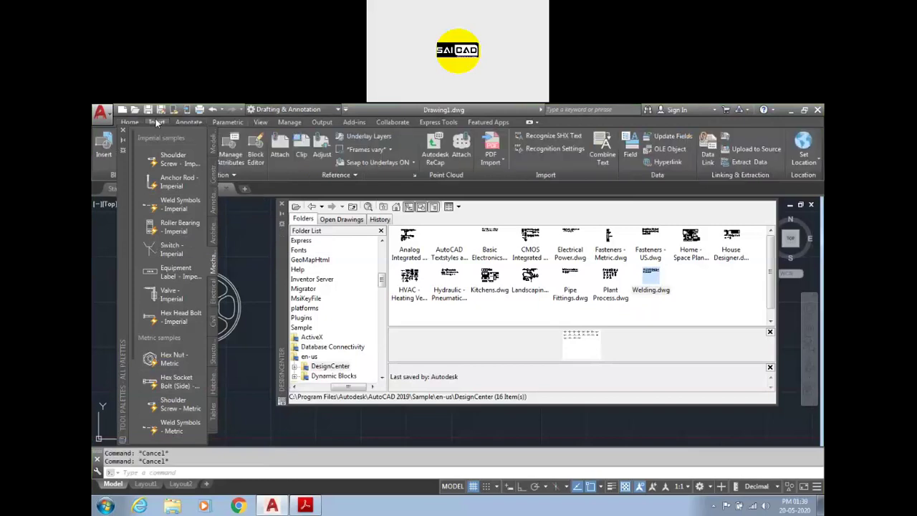
{"action": "left_click_drag", "start_coordinate": [130, 176], "coordinate": [124, 271]}
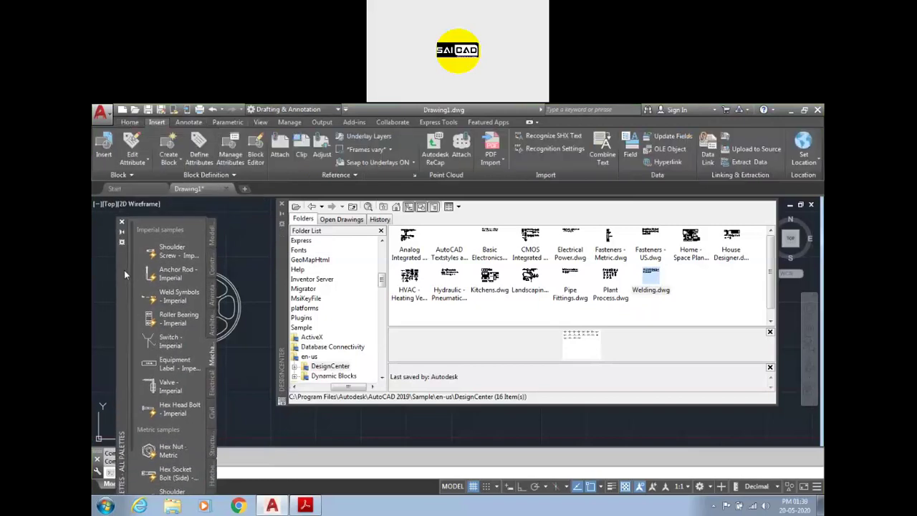
{"action": "left_click", "coordinate": [237, 175]}
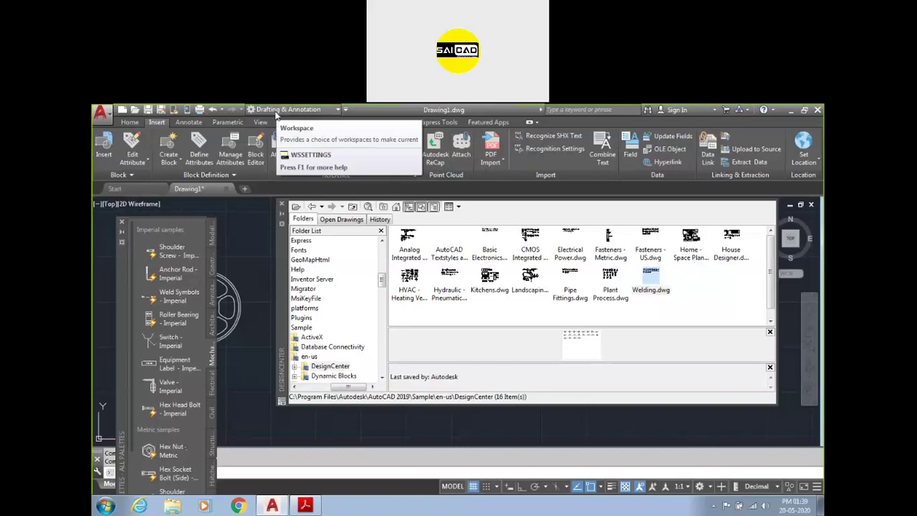
- Look through the Annotate, Parametric, View, Manage, Output and Express Tools command sets for the DesignCenter command
{"action": "left_click", "coordinate": [189, 123]}
{"action": "left_click", "coordinate": [241, 124]}
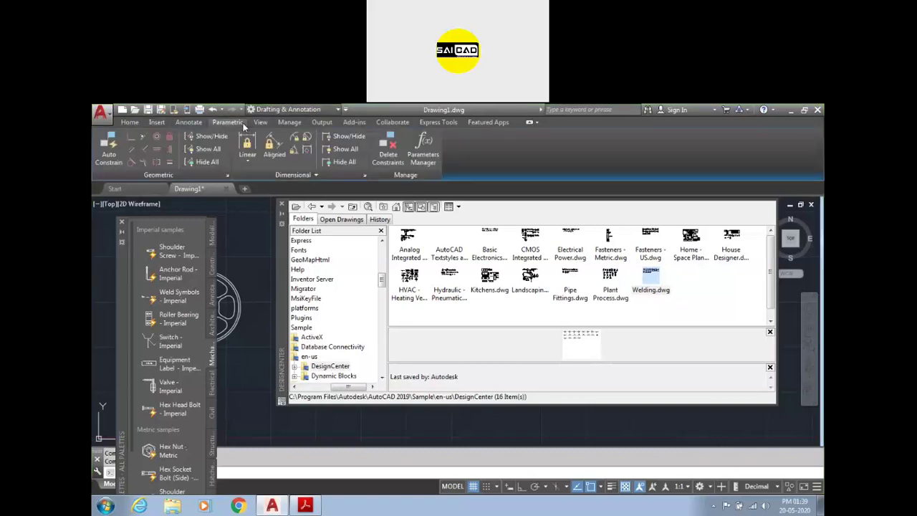
{"action": "left_click", "coordinate": [260, 123]}
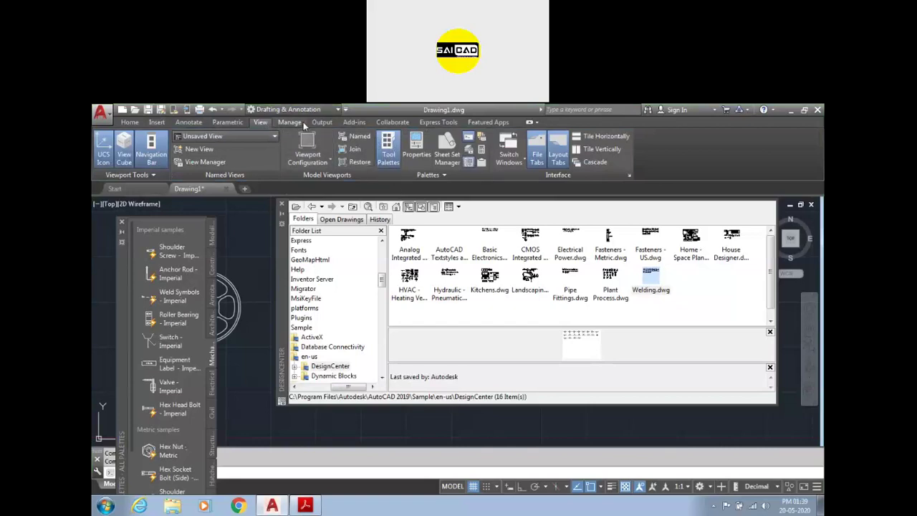
{"action": "left_click", "coordinate": [429, 174]}
{"action": "scroll", "coordinate": [314, 124], "scroll_direction": "down", "scroll_amount": 1}
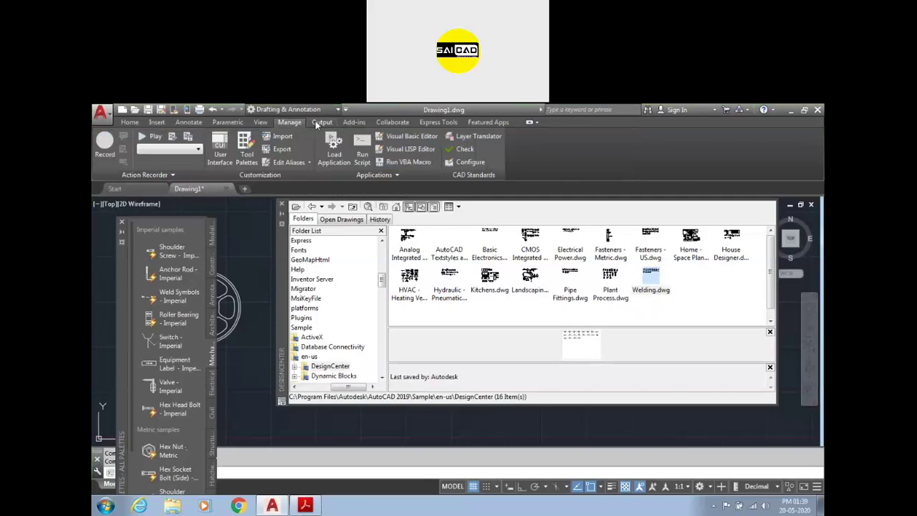
{"action": "scroll", "coordinate": [315, 120], "scroll_direction": "down", "scroll_amount": 1}
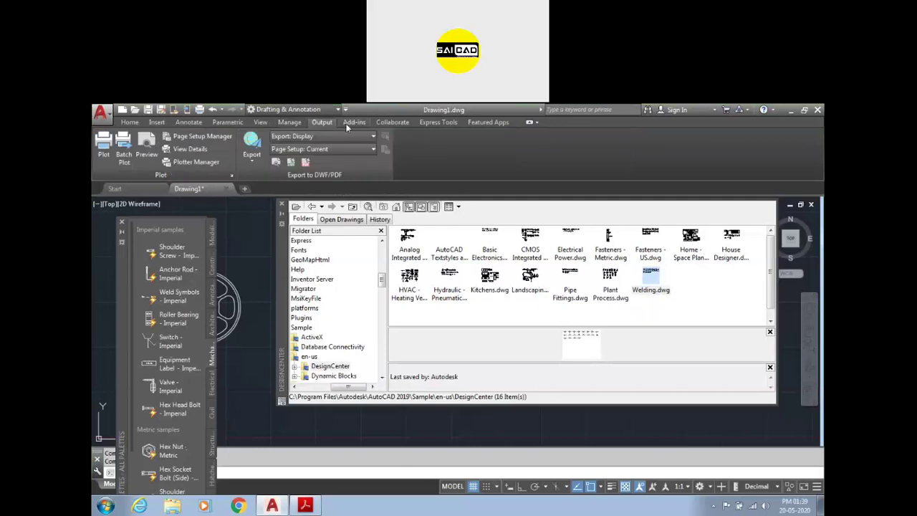
{"action": "scroll", "coordinate": [354, 123], "scroll_direction": "down", "scroll_amount": 1}
{"action": "scroll", "coordinate": [395, 124], "scroll_direction": "down", "scroll_amount": 1}
{"action": "scroll", "coordinate": [435, 124], "scroll_direction": "down", "scroll_amount": 1}
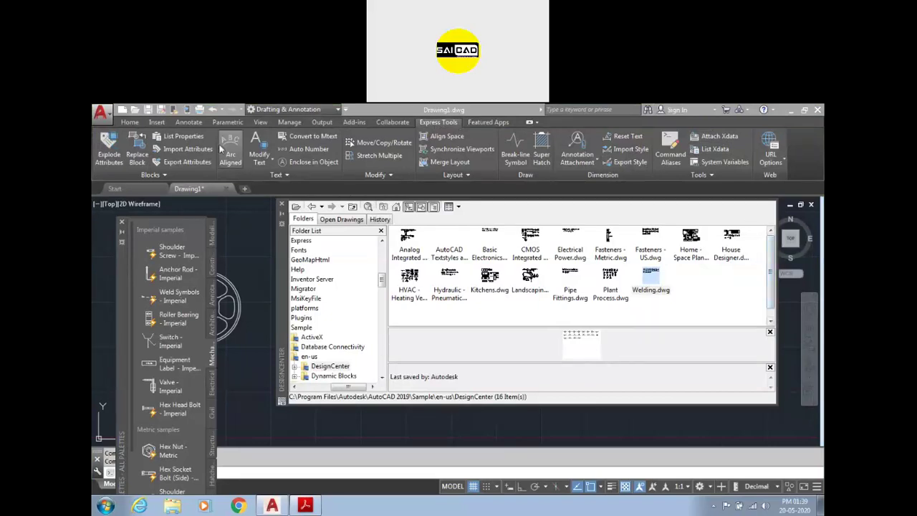
- Close the Tool Palettes and try to start DesignCenter by entering its name as a command
{"action": "left_click", "coordinate": [121, 222]}
{"action": "left_click", "coordinate": [186, 470]}
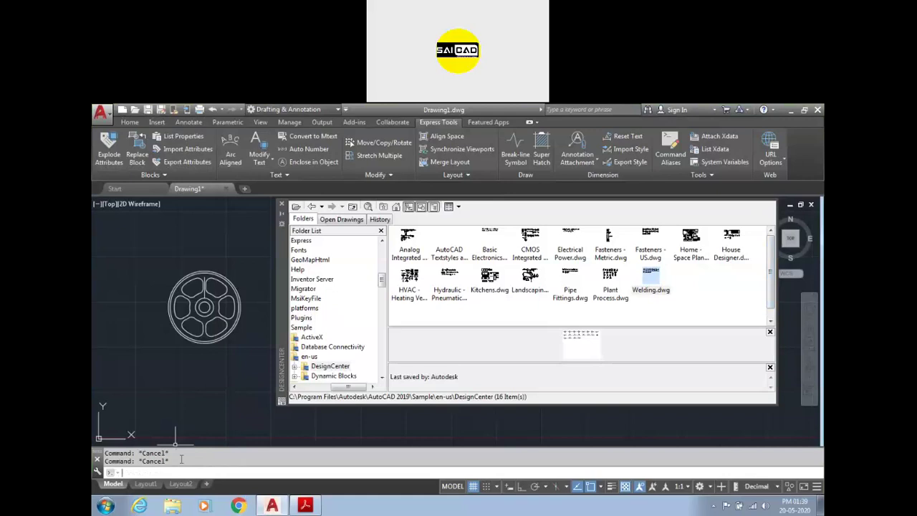
{"action": "type", "text": "desi"}
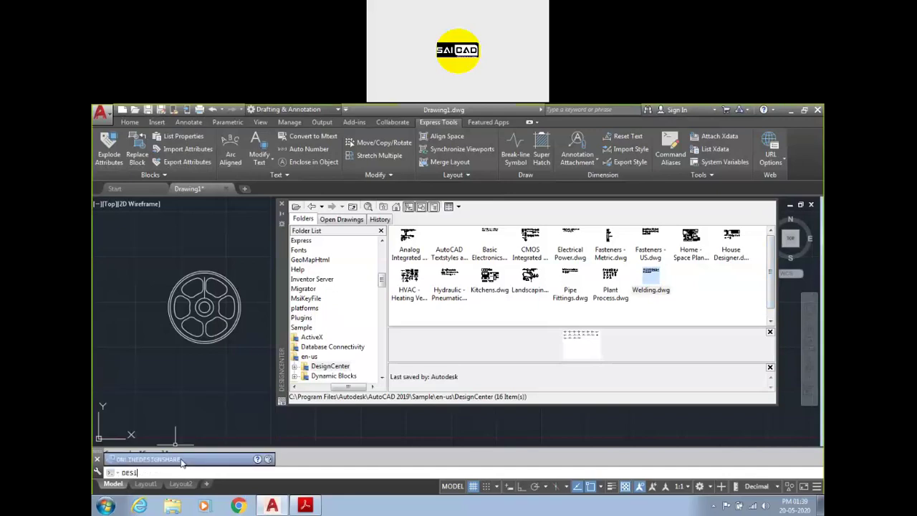
{"action": "type", "text": "gn"}
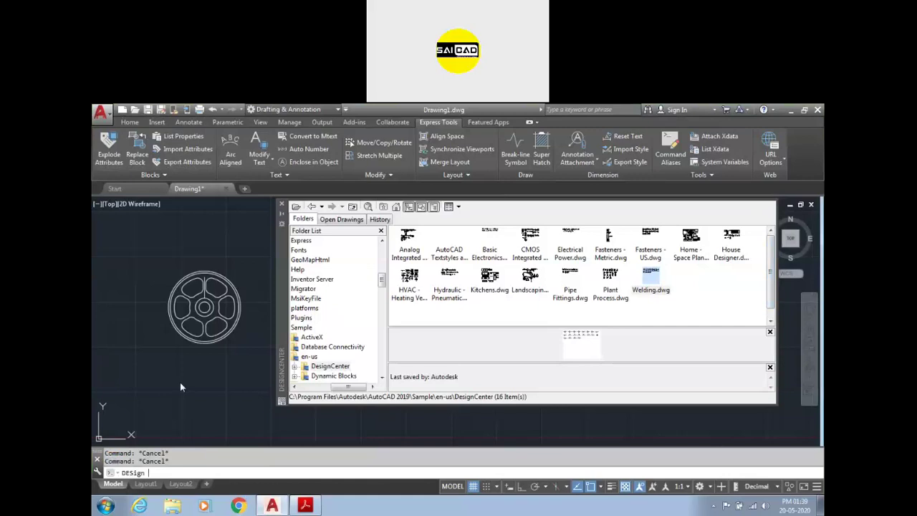
{"action": "key", "text": "Return"}
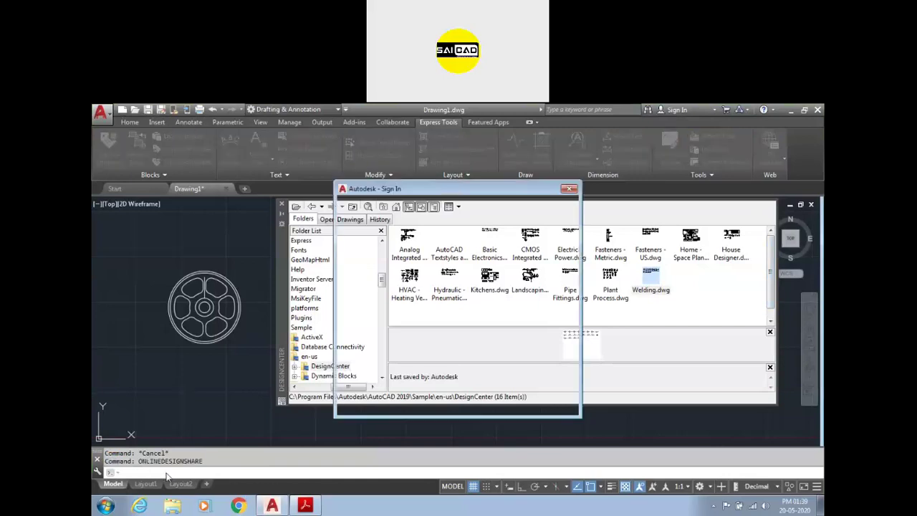
{"action": "left_click", "coordinate": [570, 189]}
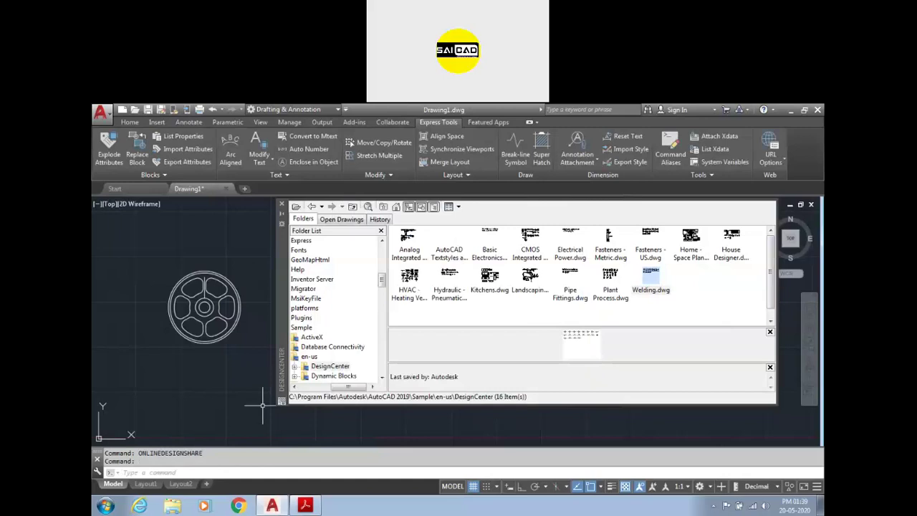
{"action": "type", "text": "DEs"}
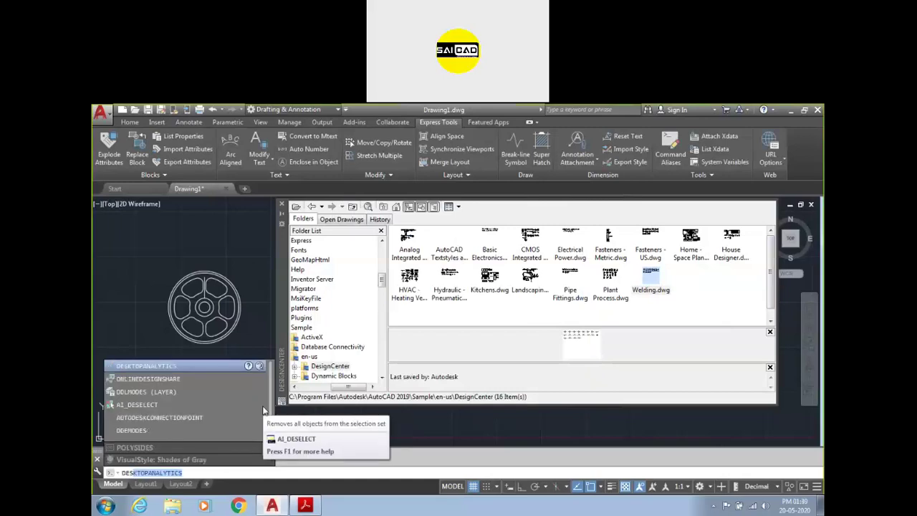
{"action": "type", "text": "I"}
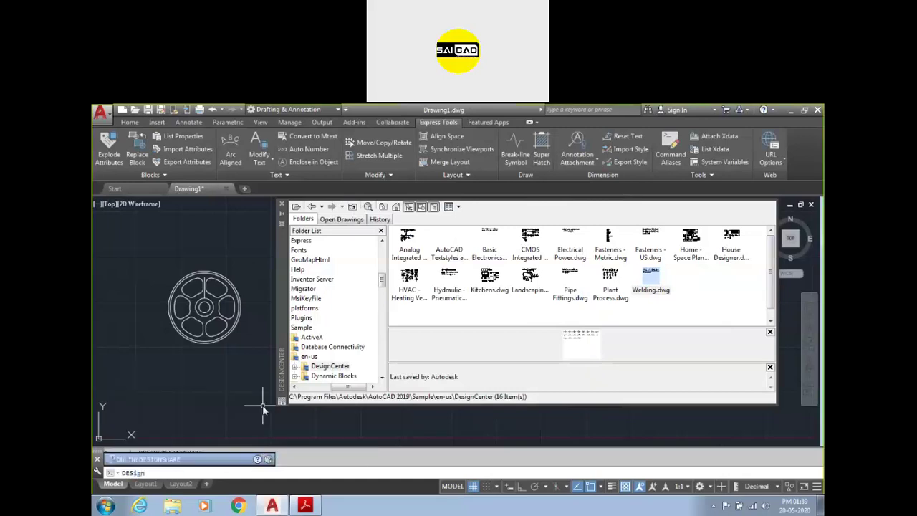
{"action": "type", "text": "gncen"}
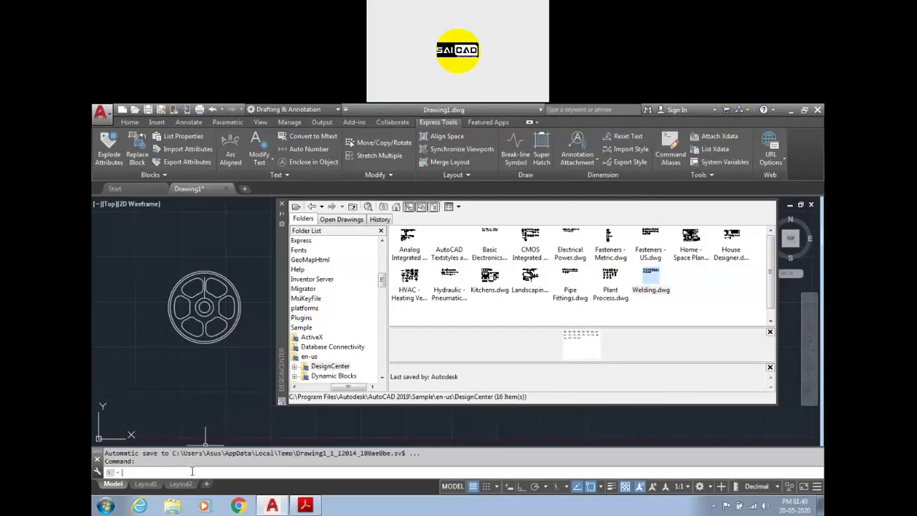
- Call up DesignCenter with the DC (ADCENTER) command
{"action": "type", "text": "s"}
{"action": "key", "text": "BackSpace"}
{"action": "type", "text": "c"}
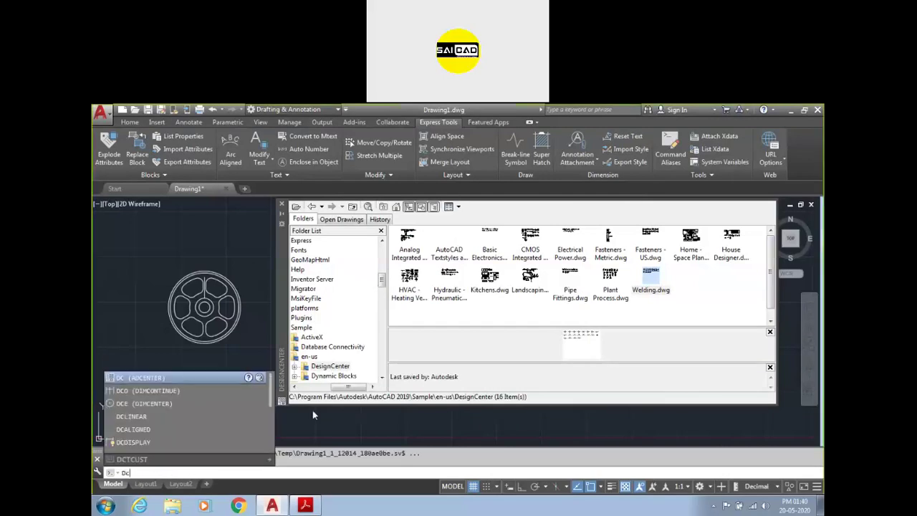
{"action": "left_click", "coordinate": [164, 385]}
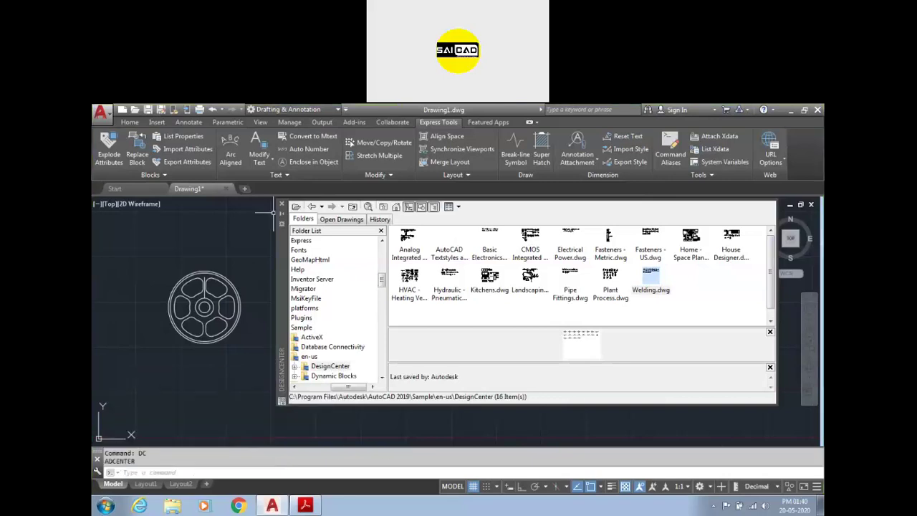
{"action": "key", "text": "Escape"}
{"action": "key", "text": "Escape"}
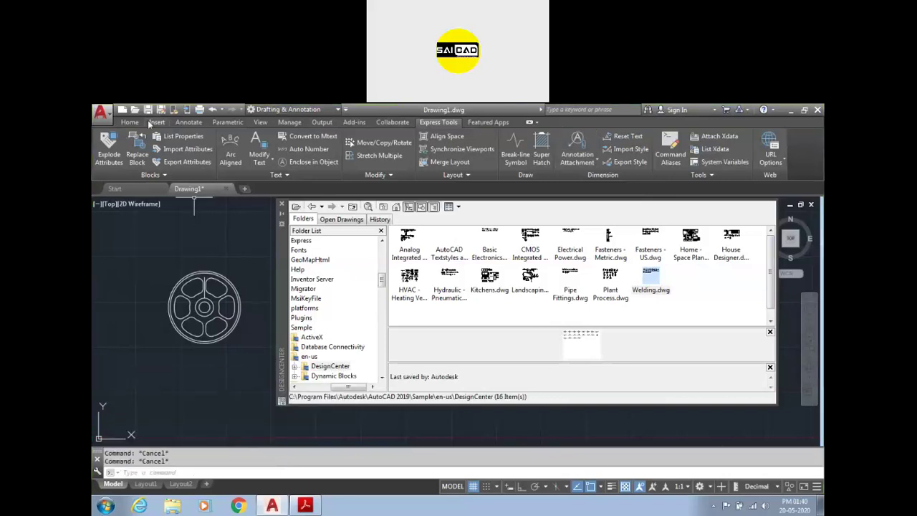
- Look through the block, reference, annotation, parametric and view tool groups for the palette commands
{"action": "left_click", "coordinate": [128, 123]}
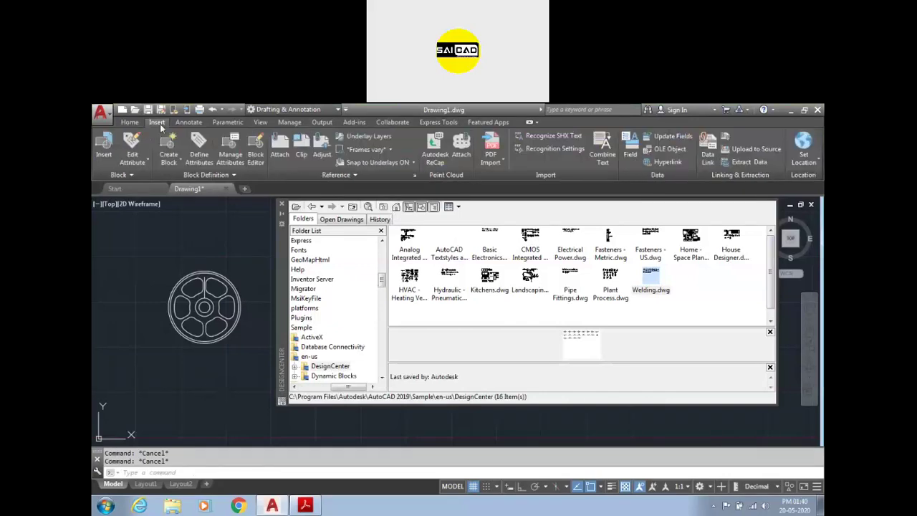
{"action": "left_click", "coordinate": [134, 170]}
{"action": "left_click", "coordinate": [197, 174]}
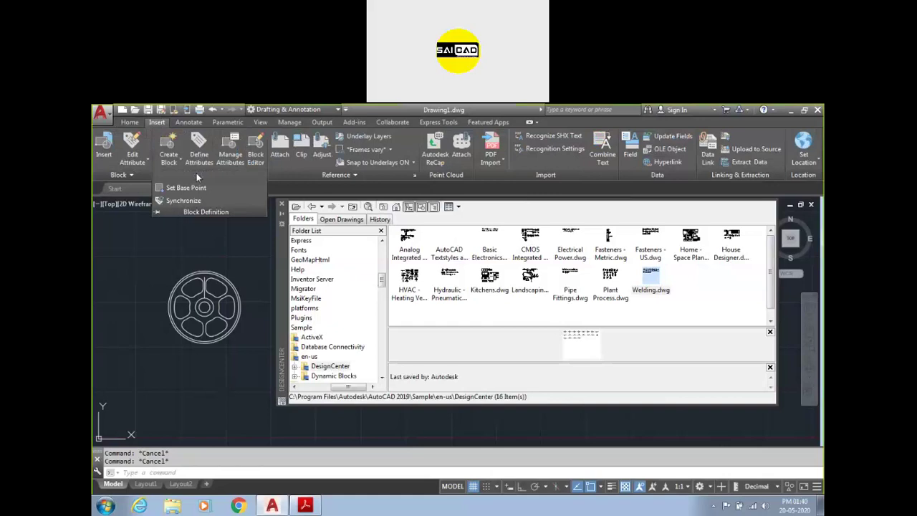
{"action": "left_click", "coordinate": [337, 176]}
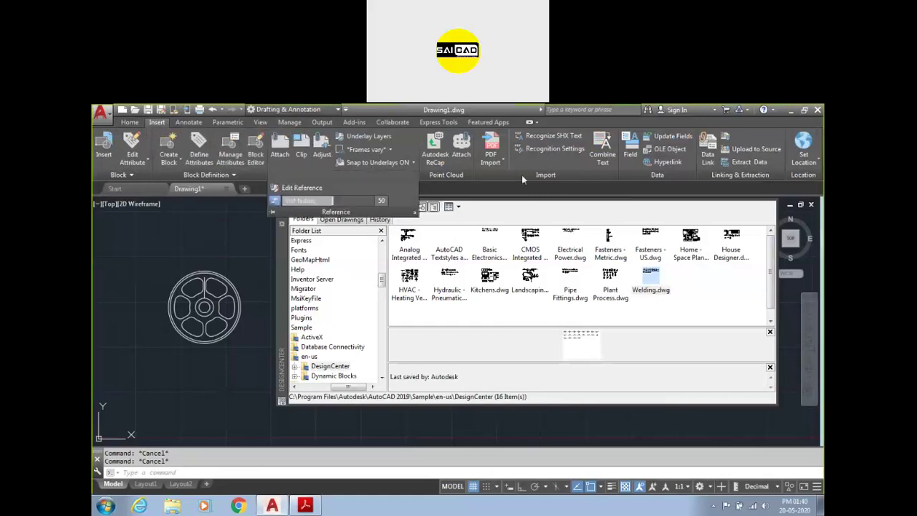
{"action": "left_click", "coordinate": [188, 122]}
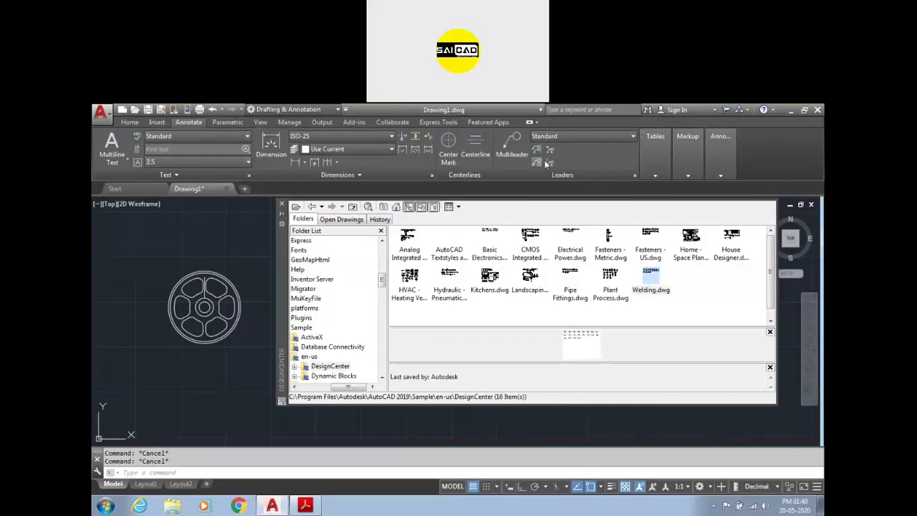
{"action": "left_click", "coordinate": [222, 121]}
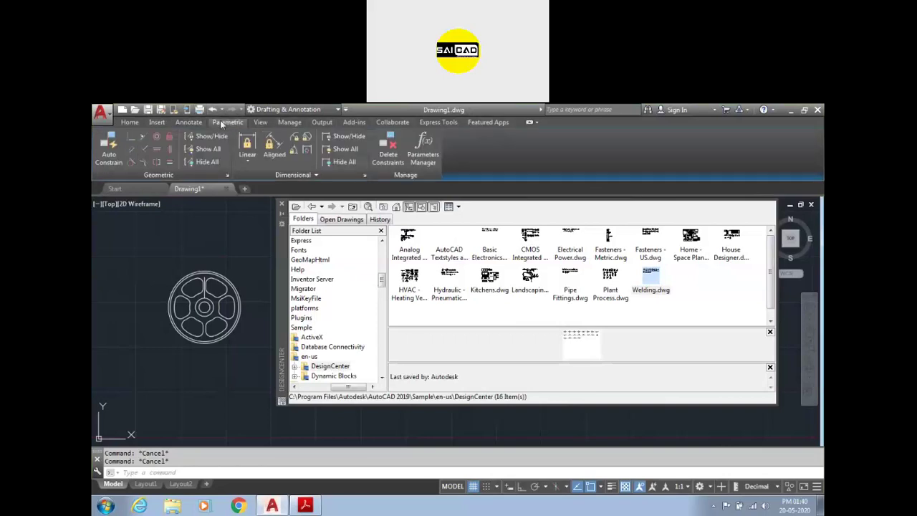
{"action": "left_click", "coordinate": [263, 122]}
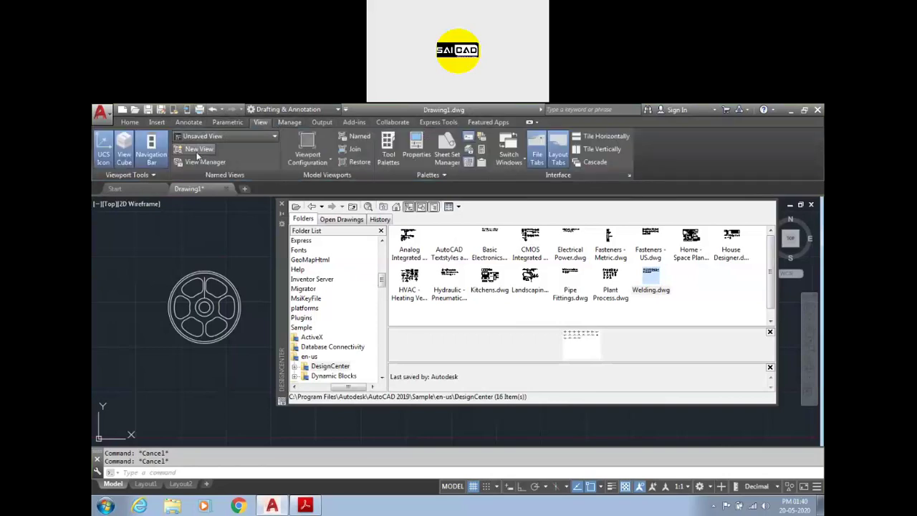
{"action": "left_click", "coordinate": [126, 175]}
{"action": "left_click", "coordinate": [319, 161]}
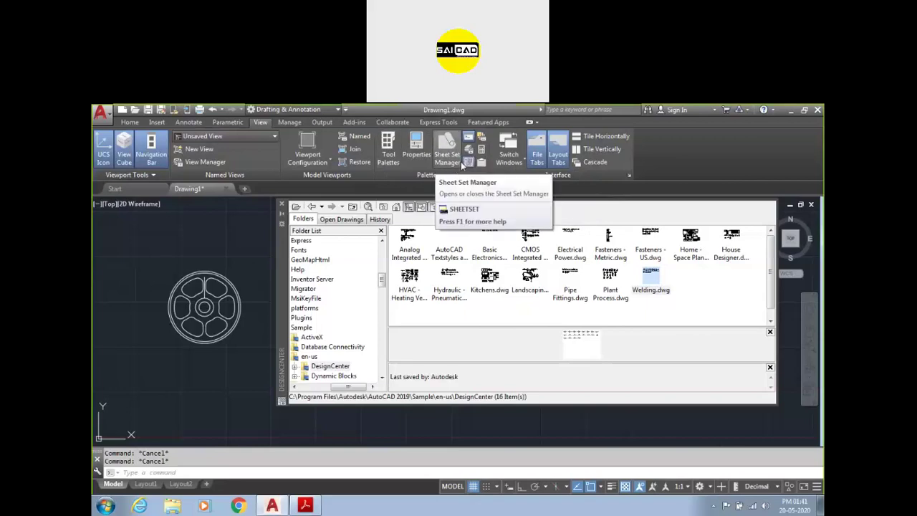
{"action": "left_click", "coordinate": [130, 122]}
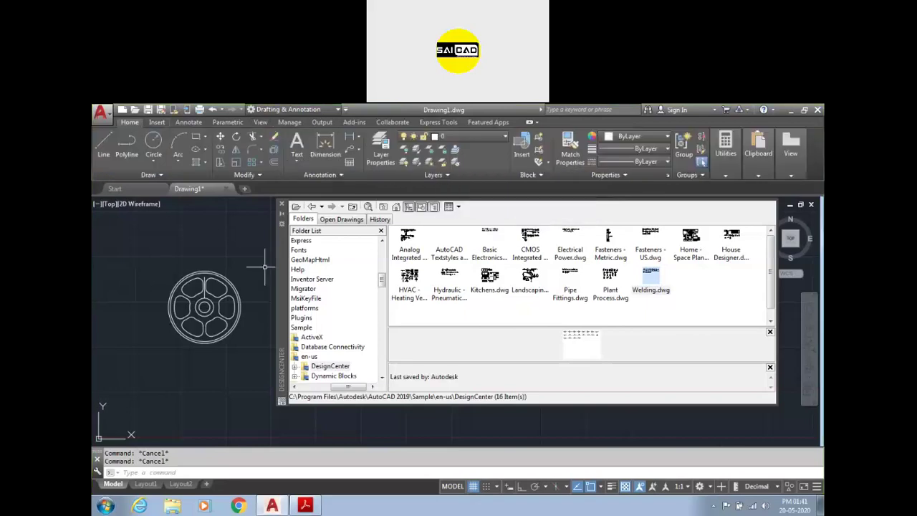
- Close DesignCenter, reopen both the Tool Palettes and DesignCenter, and move DesignCenter down to clear the wheel views
{"action": "left_click", "coordinate": [283, 205]}
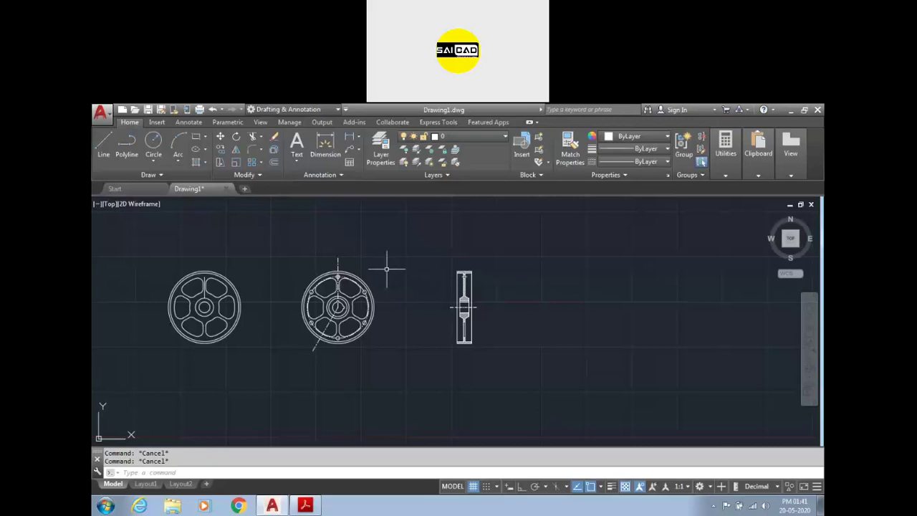
{"action": "key", "text": "ctrl+3"}
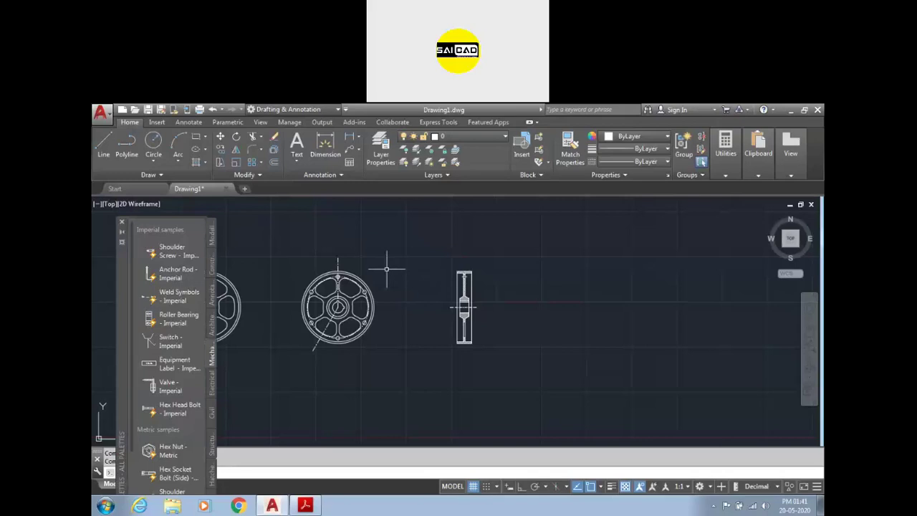
{"action": "key", "text": "ctrl+2"}
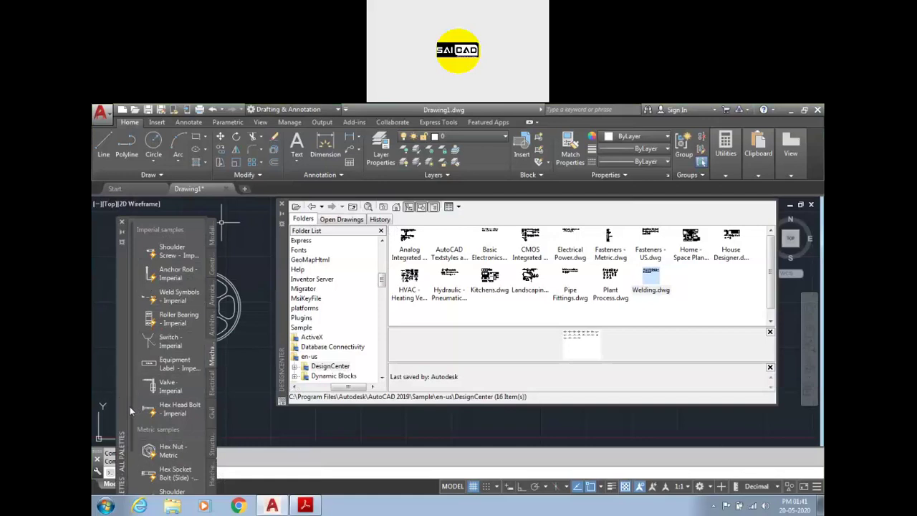
{"action": "scroll", "coordinate": [130, 406], "scroll_direction": "down", "scroll_amount": 2}
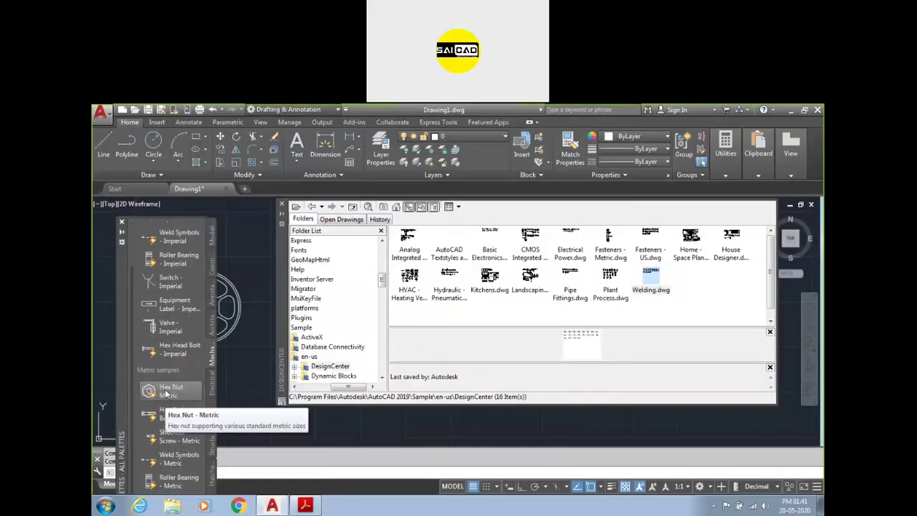
{"action": "mouse_move", "coordinate": [285, 295]}
{"action": "left_mouse_down"}
{"action": "mouse_move", "coordinate": [606, 316]}
{"action": "mouse_move", "coordinate": [443, 447]}
{"action": "mouse_move", "coordinate": [423, 474]}
{"action": "left_mouse_up"}
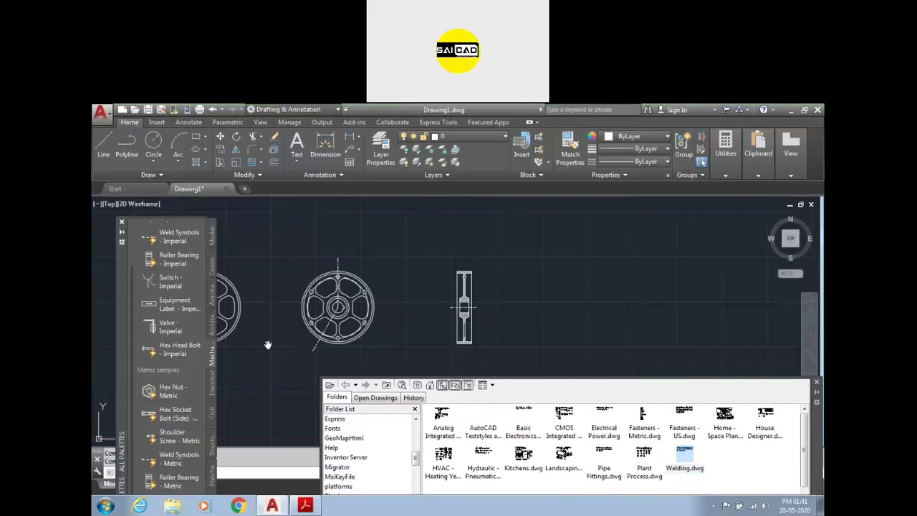
- Insert the Hex Nut - Metric sample block in the empty area beyond the wheel's side section and select it
{"action": "left_click", "coordinate": [171, 390]}
{"action": "left_click", "coordinate": [559, 265]}
{"action": "left_click", "coordinate": [533, 247]}
{"action": "scroll", "coordinate": [543, 262], "scroll_direction": "up", "scroll_amount": 10}
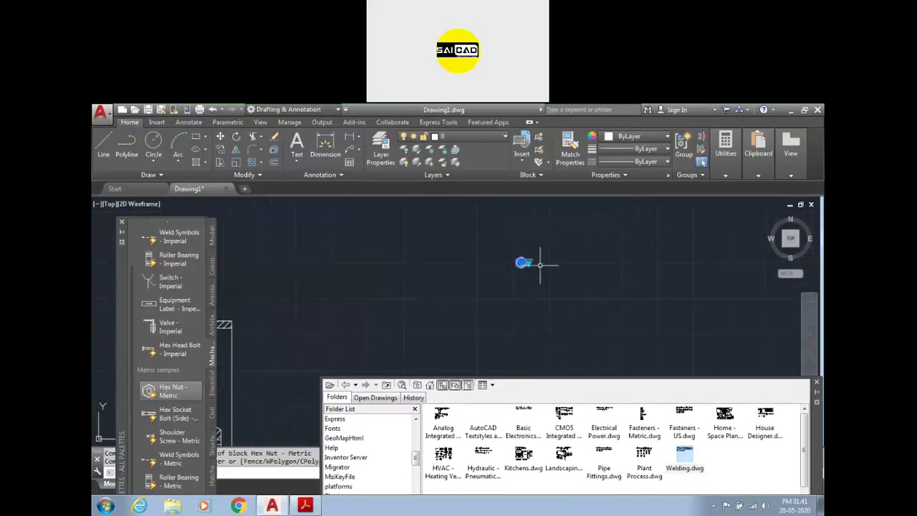
{"action": "scroll", "coordinate": [283, 272], "scroll_direction": "down", "scroll_amount": 1}
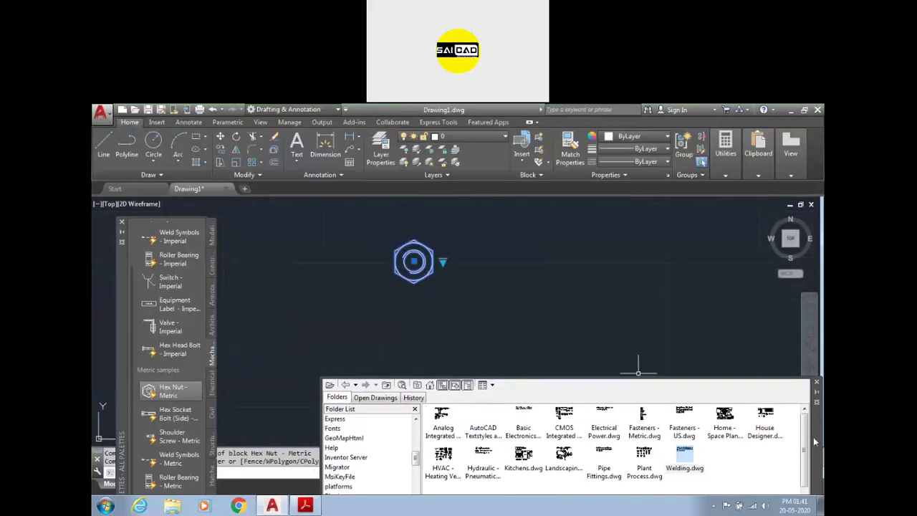
- Open the Blocks of Fasteners - Metric.dwg in DesignCenter and position the palette so the inserted nut stays in view
{"action": "left_click_drag", "start_coordinate": [814, 437], "coordinate": [740, 288]}
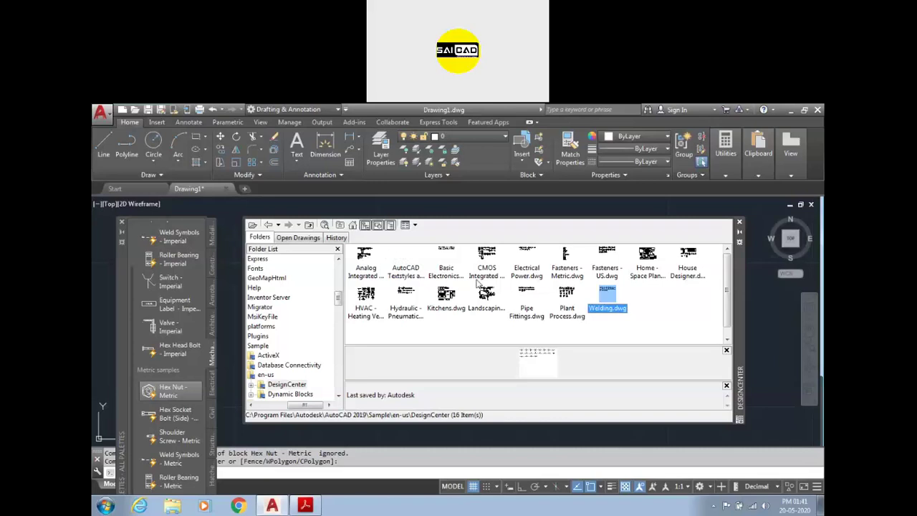
{"action": "double_click", "coordinate": [571, 268]}
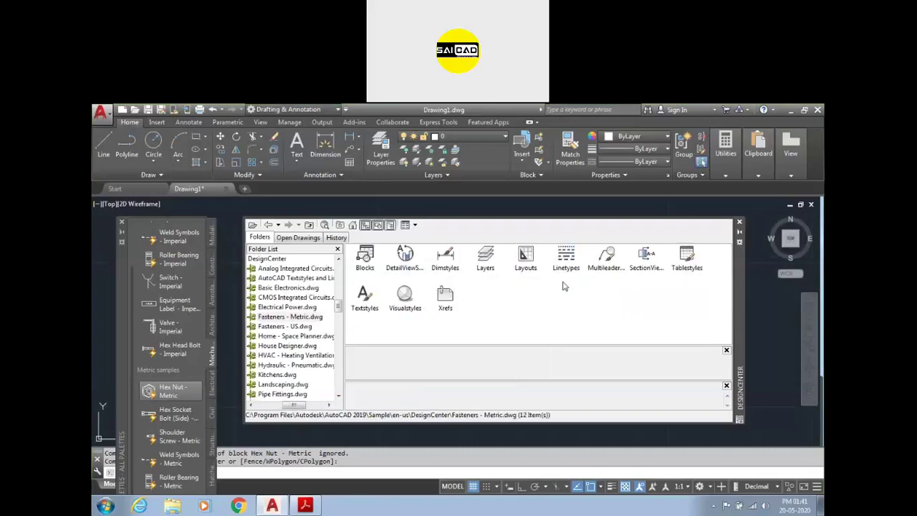
{"action": "double_click", "coordinate": [366, 259]}
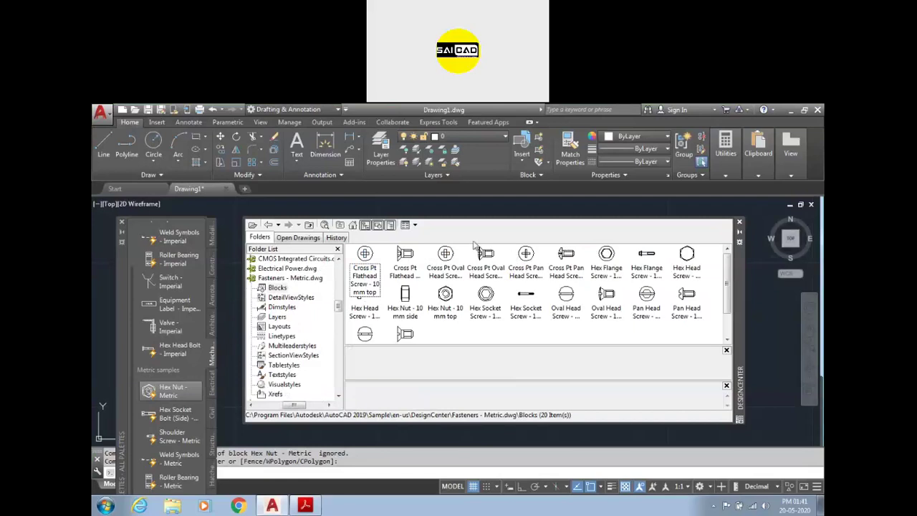
{"action": "left_click_drag", "start_coordinate": [735, 304], "coordinate": [625, 391]}
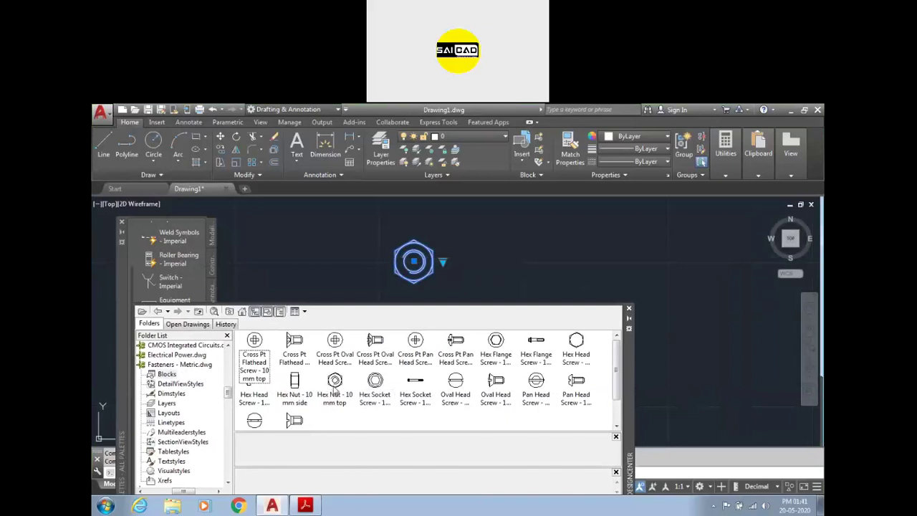
- Insert the Hex Nut - 10 mm top block beside the existing nut, move DesignCenter lower, and select both nuts
{"action": "mouse_move", "coordinate": [335, 387]}
{"action": "left_mouse_down"}
{"action": "mouse_move", "coordinate": [458, 265]}
{"action": "mouse_move", "coordinate": [549, 257]}
{"action": "mouse_move", "coordinate": [544, 262]}
{"action": "left_mouse_up"}
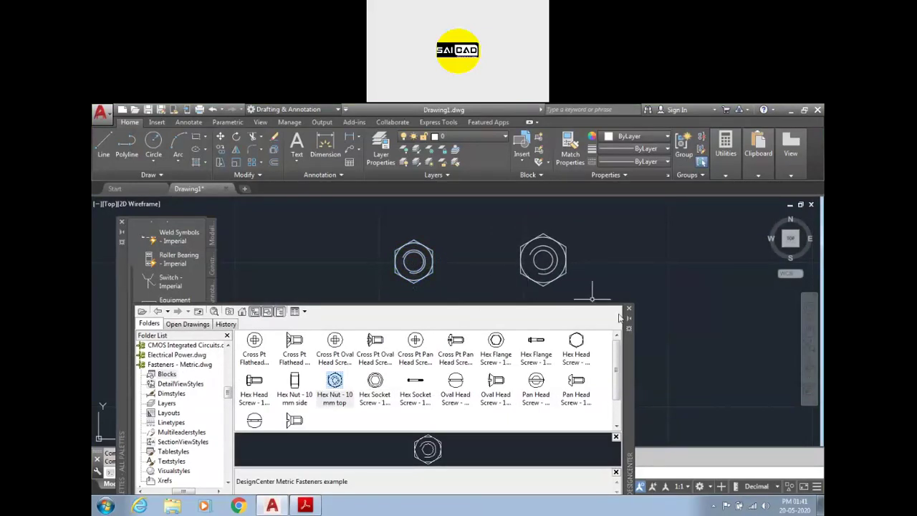
{"action": "left_click_drag", "start_coordinate": [630, 350], "coordinate": [630, 395]}
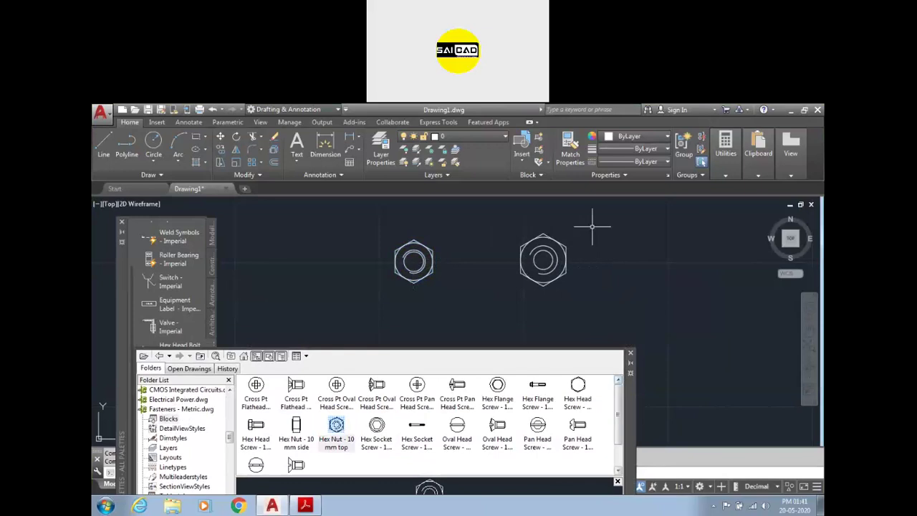
{"action": "left_click", "coordinate": [553, 265]}
{"action": "left_click", "coordinate": [423, 248]}
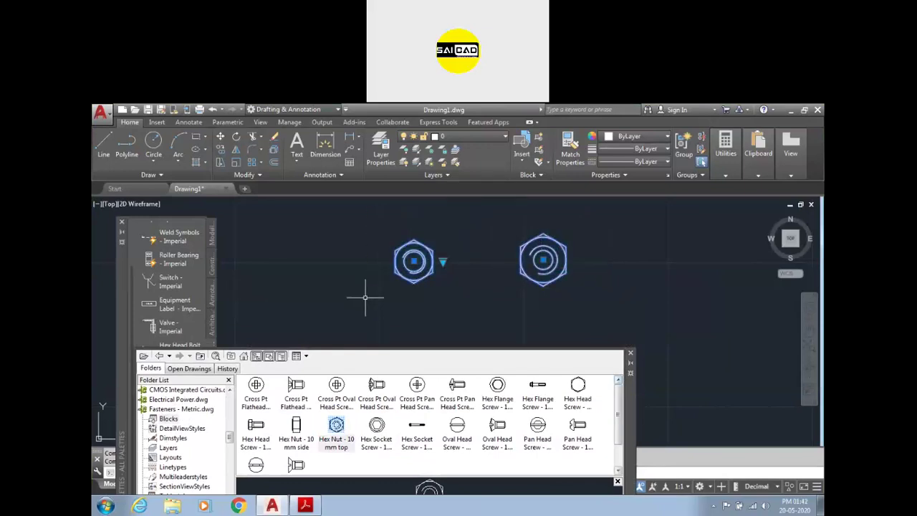
- Reposition both nuts by their insertion points, shifting each a short distance to the left
{"action": "left_click", "coordinate": [543, 259]}
{"action": "left_click", "coordinate": [521, 259]}
{"action": "left_click", "coordinate": [414, 261]}
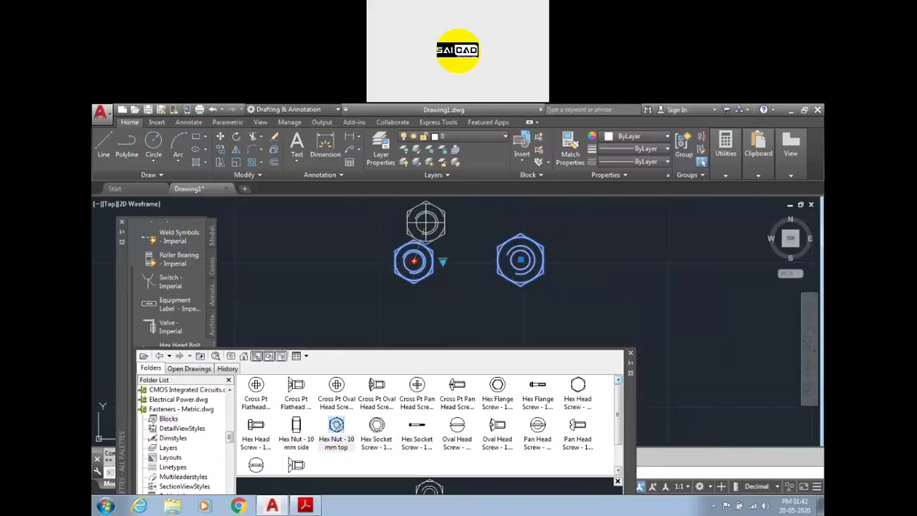
{"action": "left_click", "coordinate": [394, 249]}
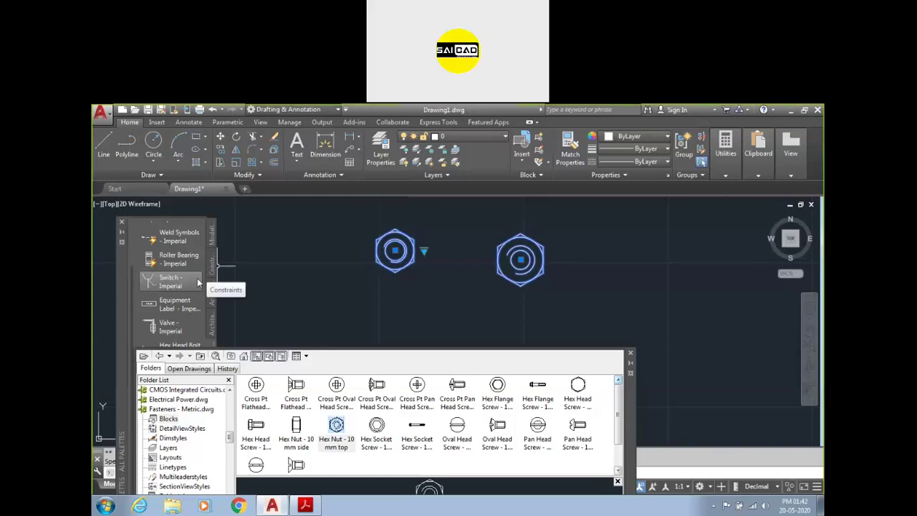
- Try the M14 and M10 sizes on the dynamic hex nut and review its list of available sizes
{"action": "left_click", "coordinate": [425, 252]}
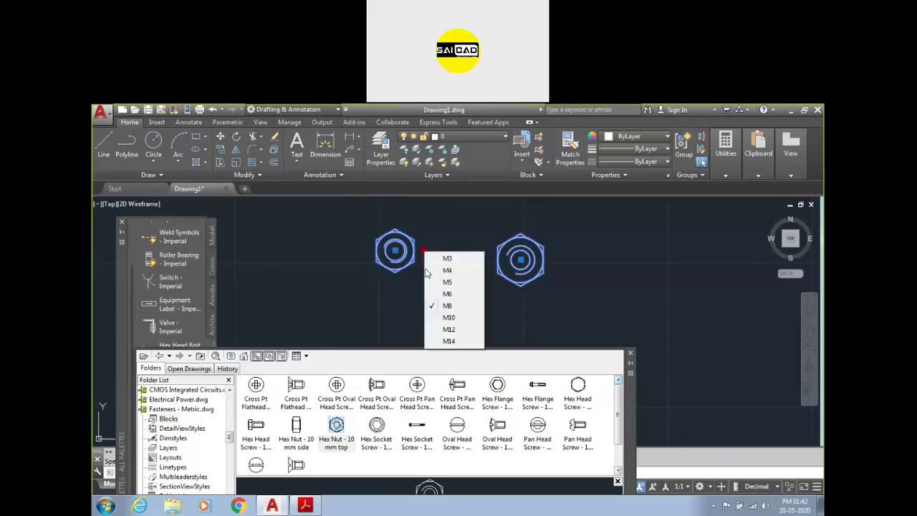
{"action": "left_click", "coordinate": [448, 342]}
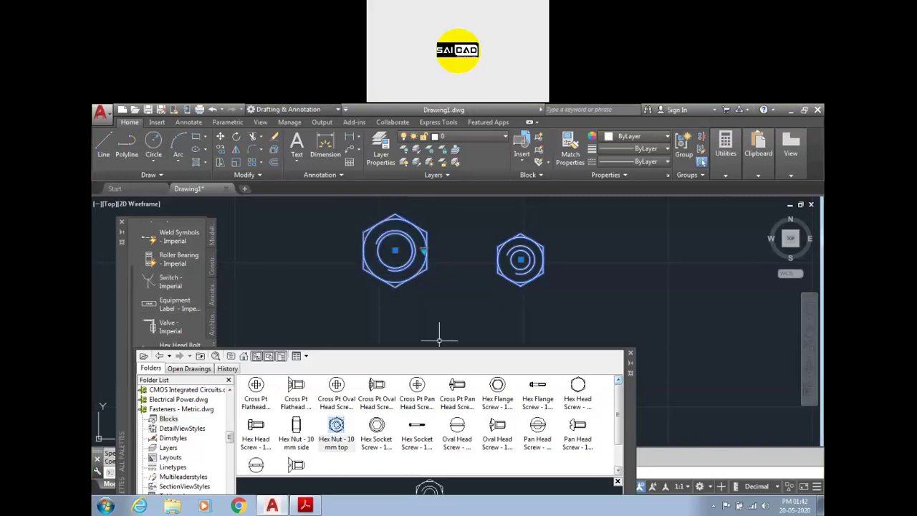
{"action": "left_click", "coordinate": [425, 251]}
{"action": "left_click", "coordinate": [446, 317]}
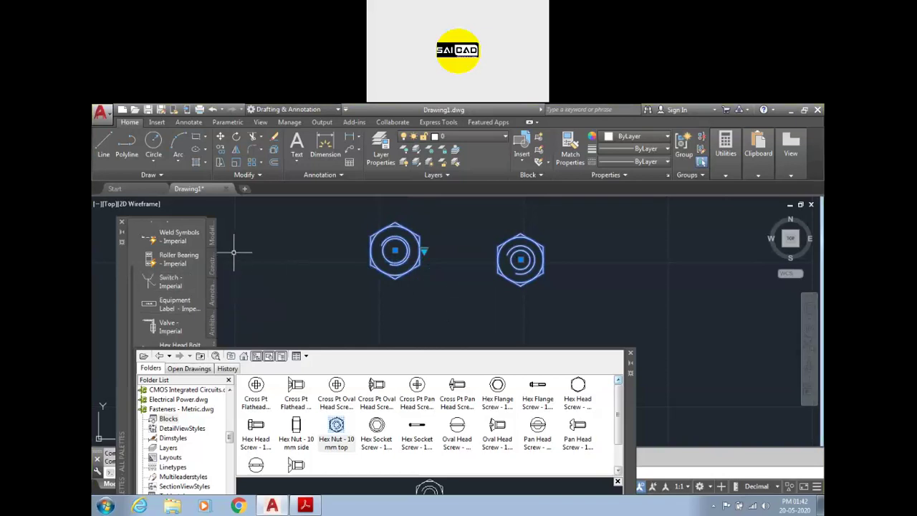
{"action": "left_click", "coordinate": [424, 251]}
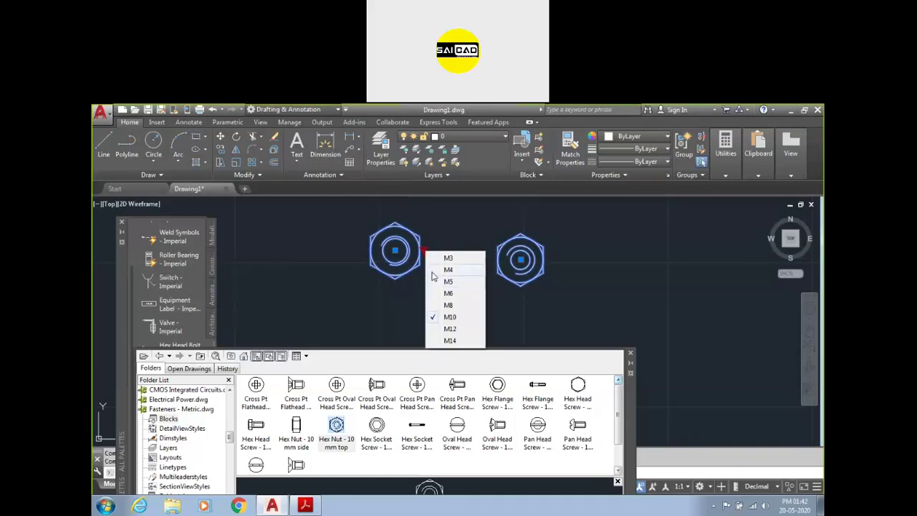
{"action": "left_click", "coordinate": [433, 231]}
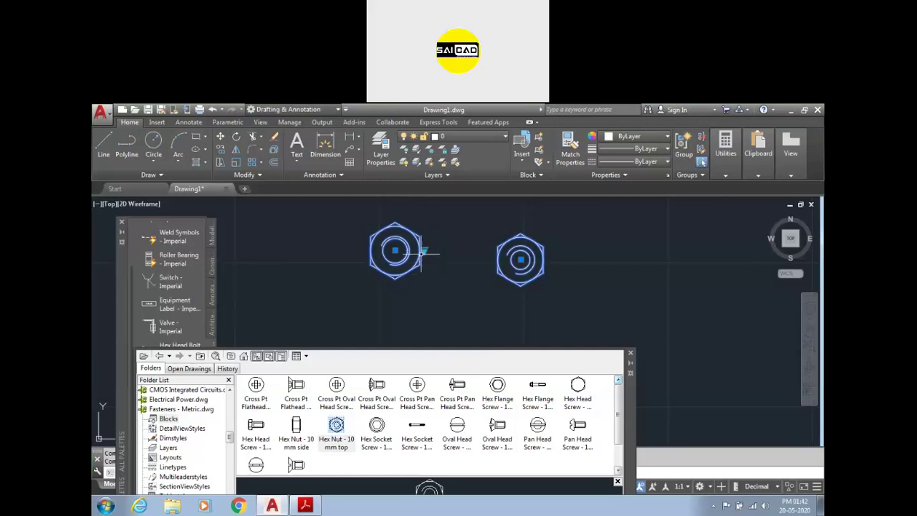
- Set the dynamic hex nut to M14, move DesignCenter aside, and change the nut's size to M12
{"action": "left_click", "coordinate": [580, 220]}
{"action": "left_click", "coordinate": [471, 314]}
{"action": "left_click", "coordinate": [425, 251]}
{"action": "left_click", "coordinate": [449, 329]}
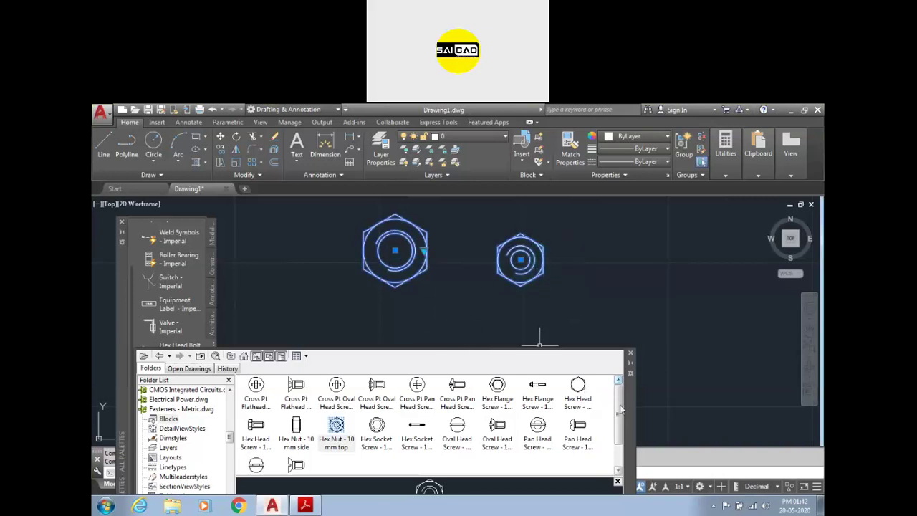
{"action": "left_click_drag", "start_coordinate": [627, 416], "coordinate": [704, 388]}
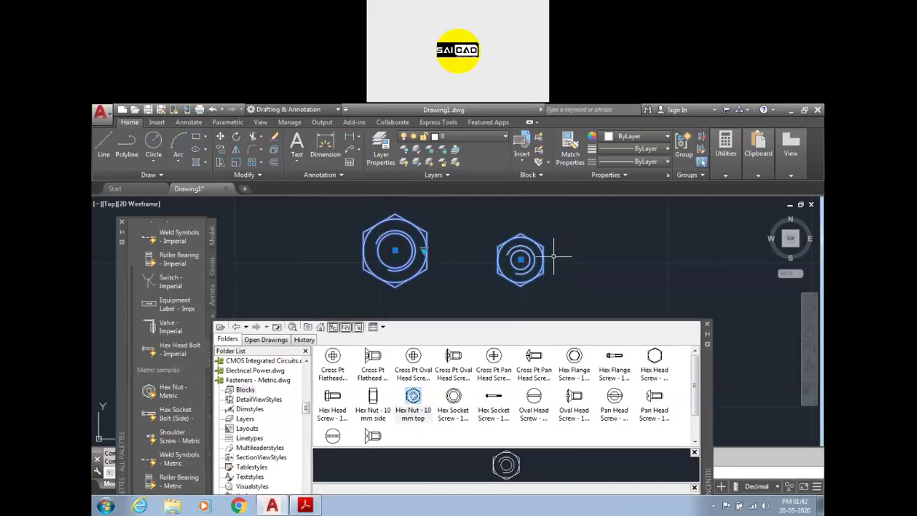
{"action": "left_click", "coordinate": [424, 250]}
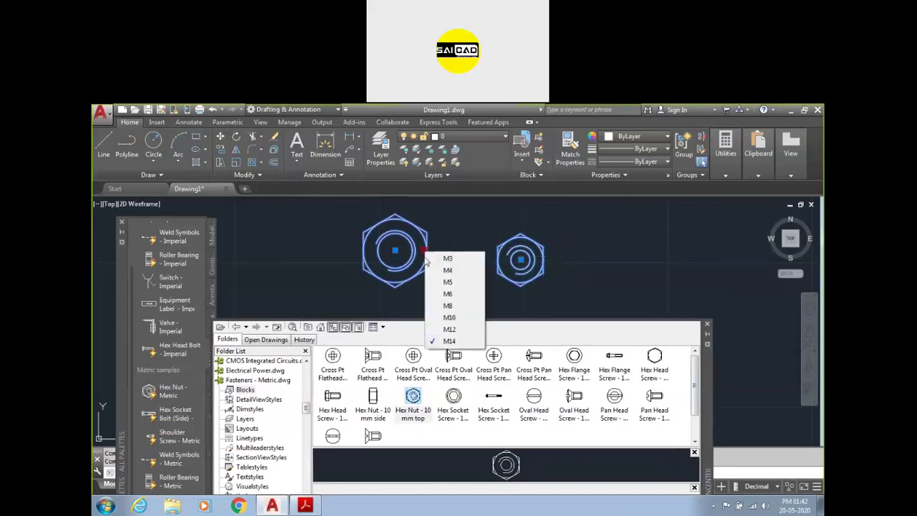
{"action": "left_click", "coordinate": [445, 331]}
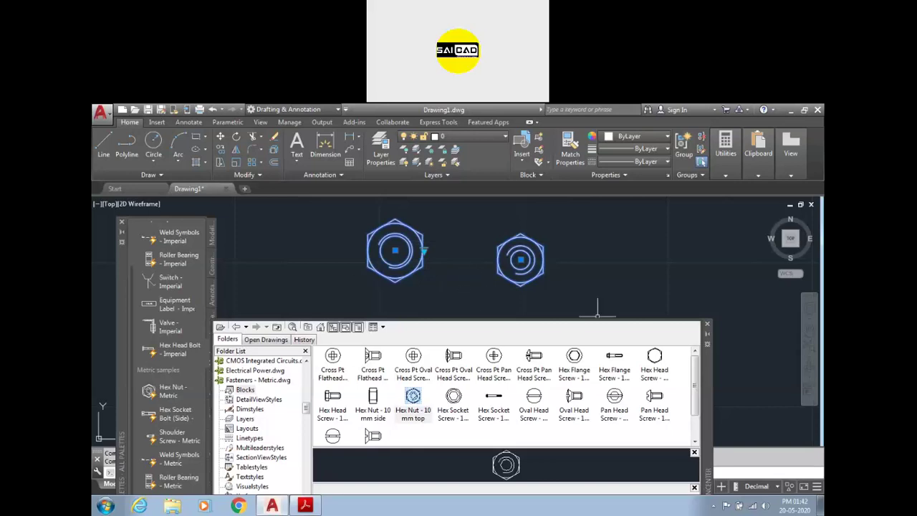
- Insert the Hex Head Screw side-view block beyond the nuts and Hex Socket Bolt (Side) - Metric below them, and select both
{"action": "left_click_drag", "start_coordinate": [710, 373], "coordinate": [709, 368]}
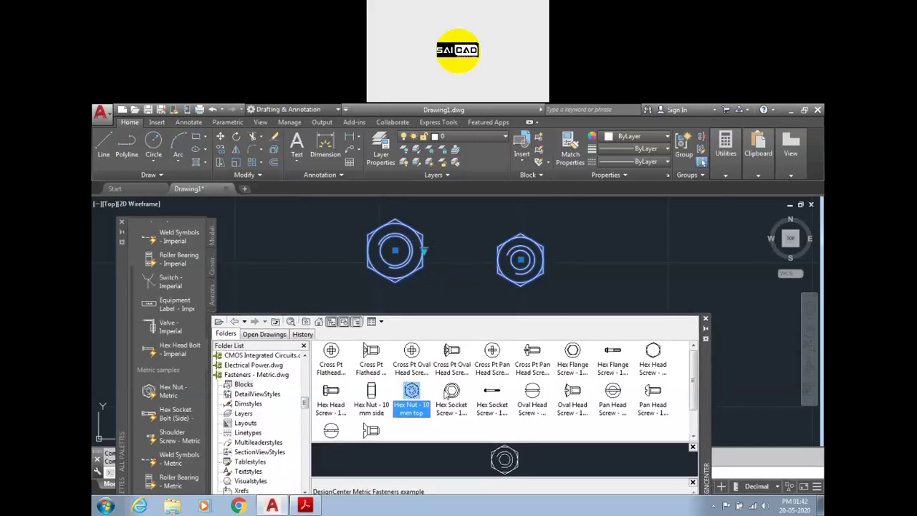
{"action": "mouse_move", "coordinate": [332, 395]}
{"action": "left_mouse_down"}
{"action": "mouse_move", "coordinate": [401, 359]}
{"action": "mouse_move", "coordinate": [609, 285]}
{"action": "left_mouse_up"}
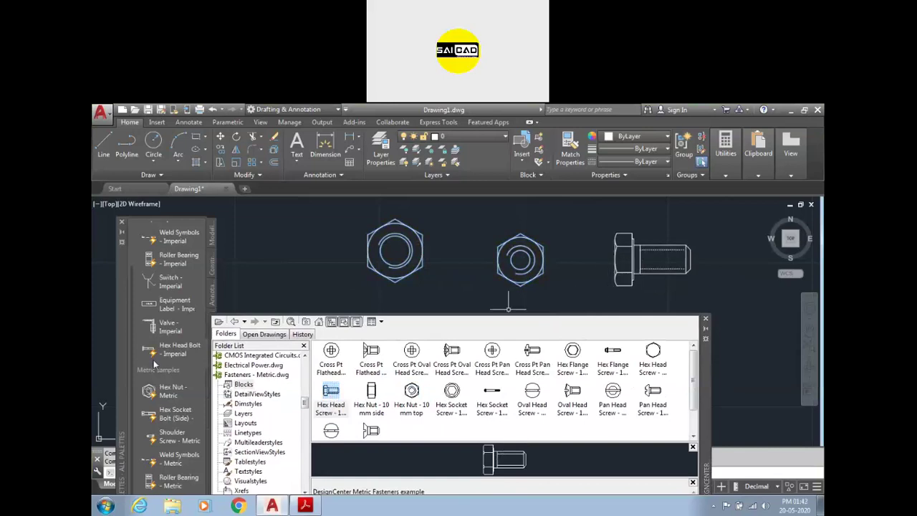
{"action": "mouse_move", "coordinate": [150, 416]}
{"action": "left_mouse_down"}
{"action": "mouse_move", "coordinate": [236, 315]}
{"action": "mouse_move", "coordinate": [265, 298]}
{"action": "mouse_move", "coordinate": [262, 291]}
{"action": "mouse_move", "coordinate": [282, 299]}
{"action": "left_mouse_up"}
{"action": "left_click", "coordinate": [476, 282]}
{"action": "left_click", "coordinate": [438, 302]}
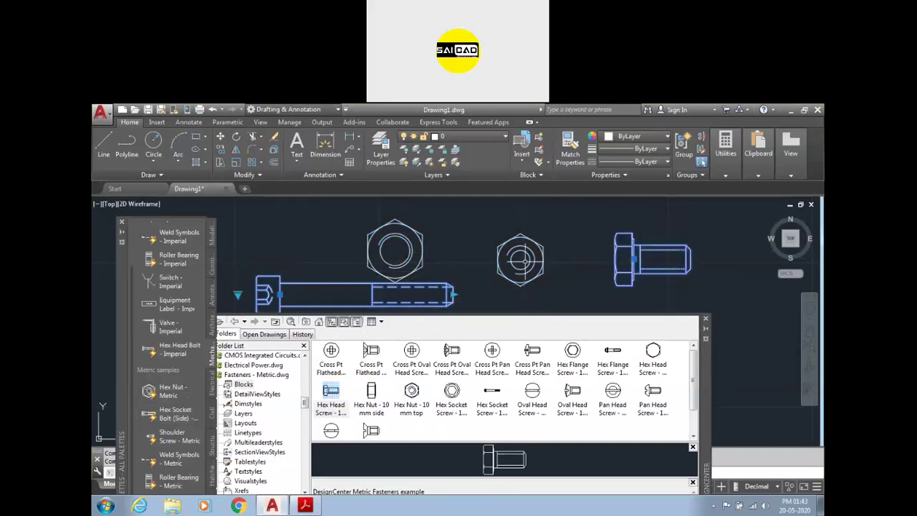
- Stretch the hex socket bolt until its tip extends past the hex head screw, and set its size to M12
{"action": "scroll", "coordinate": [486, 258], "scroll_direction": "down", "scroll_amount": 2}
{"action": "scroll", "coordinate": [473, 273], "scroll_direction": "up", "scroll_amount": 2}
{"action": "left_click", "coordinate": [473, 272]}
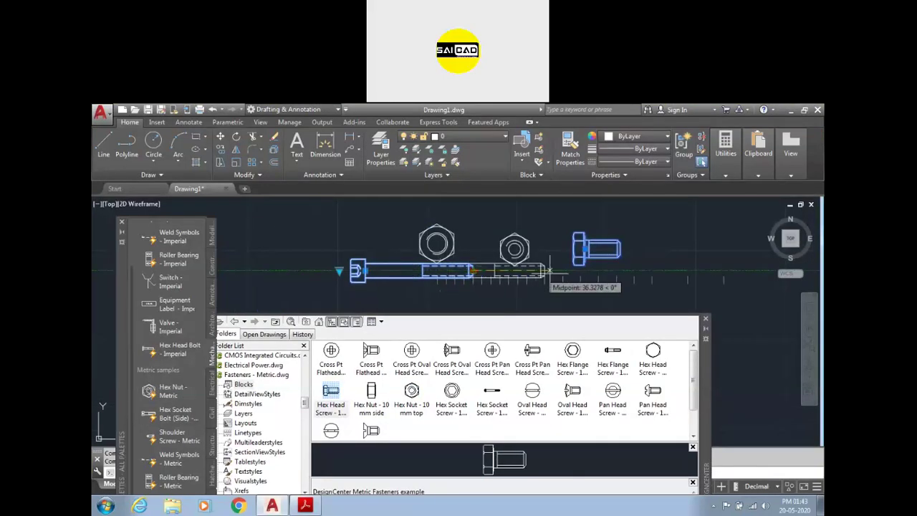
{"action": "left_click", "coordinate": [652, 271]}
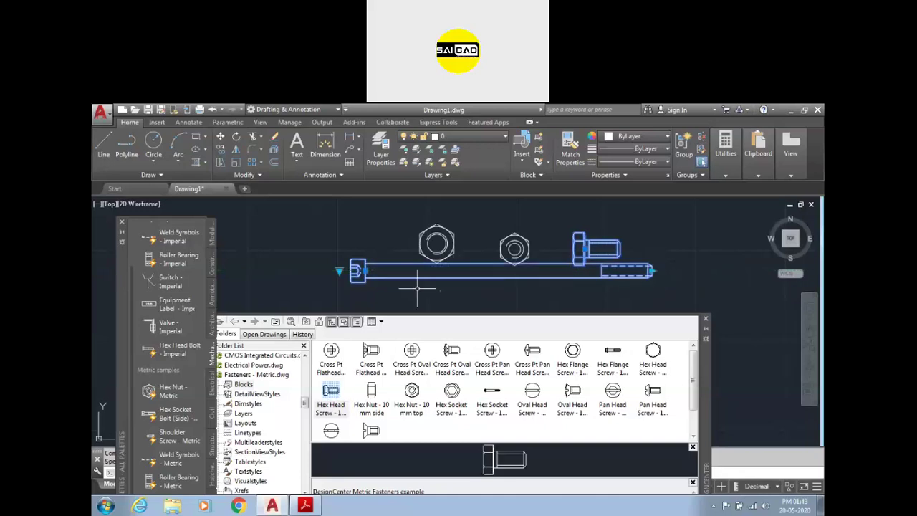
{"action": "left_click", "coordinate": [337, 271]}
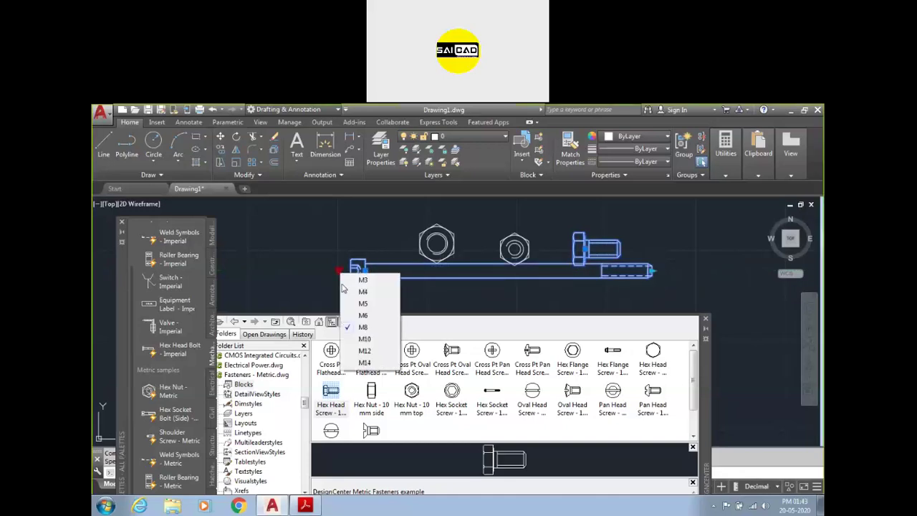
{"action": "left_click", "coordinate": [362, 351]}
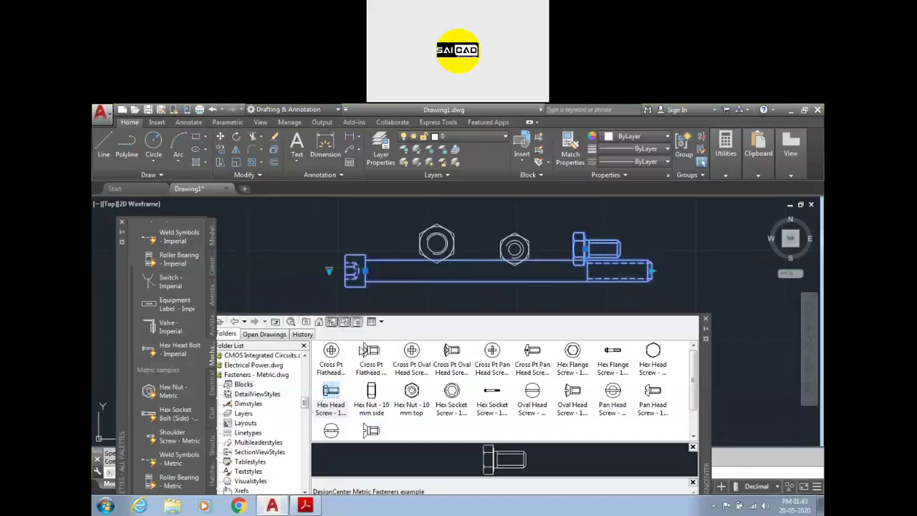
- Set the hex socket bolt's size to M10 and shorten its shank so the tip ends beneath the first nut
{"action": "left_click", "coordinate": [329, 271]}
{"action": "left_click", "coordinate": [357, 336]}
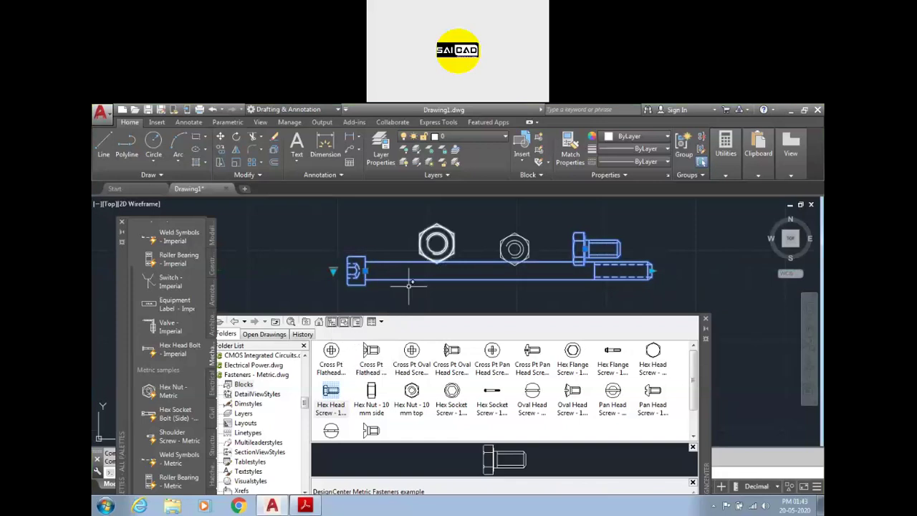
{"action": "left_click", "coordinate": [652, 271]}
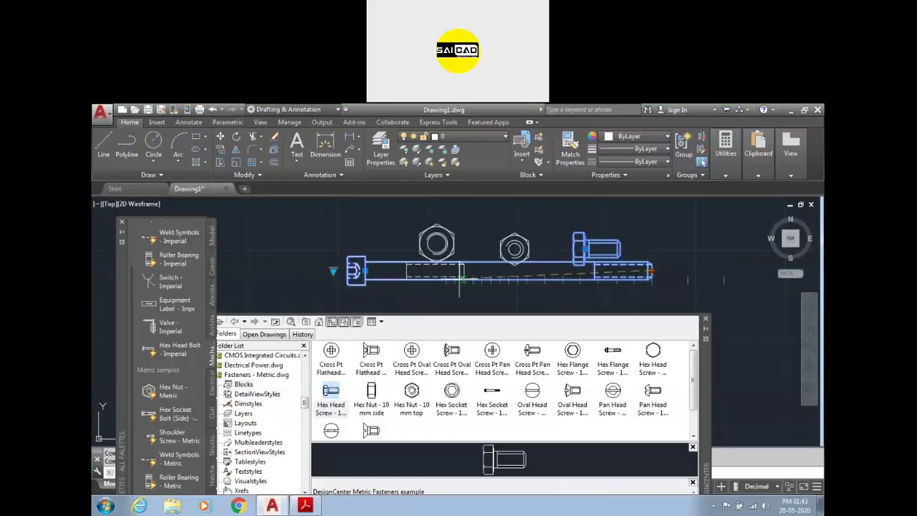
{"action": "left_click", "coordinate": [444, 272]}
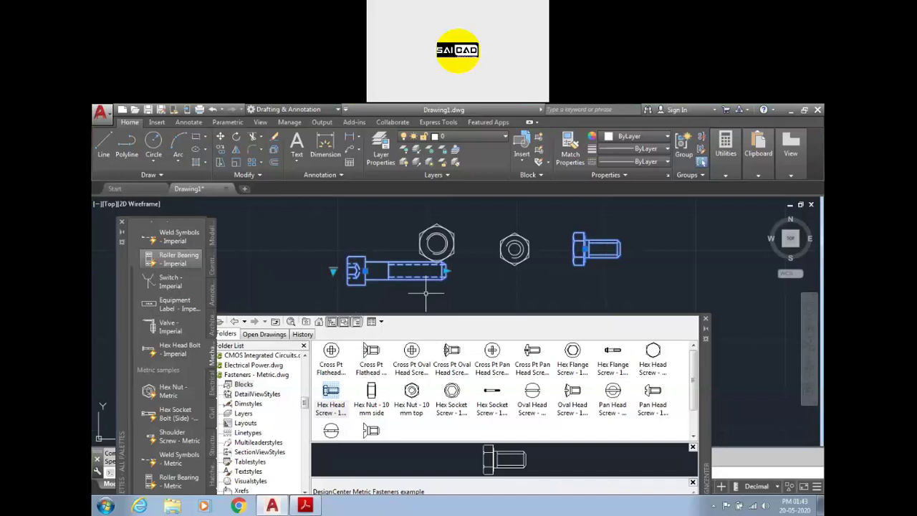
- Close DesignCenter and the Tool Palettes, and clear the selection of the inserted fasteners
{"action": "left_click_drag", "start_coordinate": [706, 355], "coordinate": [746, 342]}
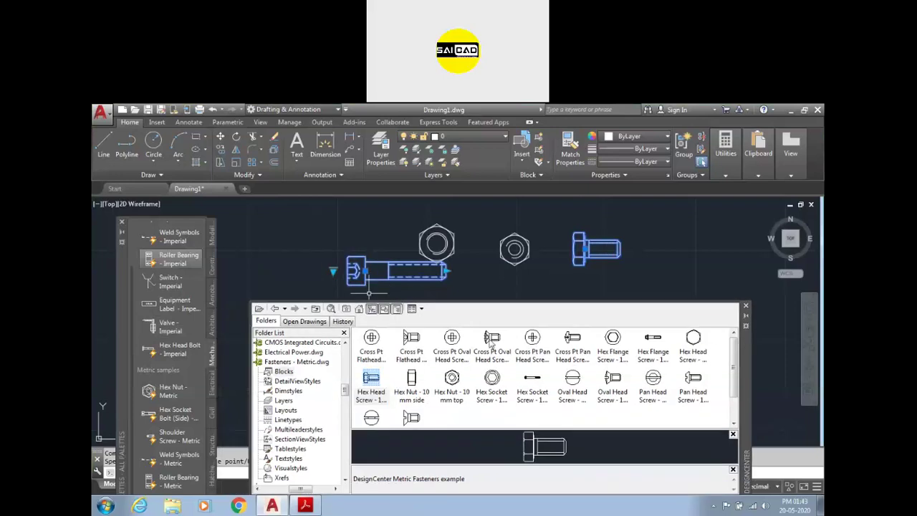
{"action": "left_click", "coordinate": [746, 305]}
{"action": "left_click", "coordinate": [121, 222]}
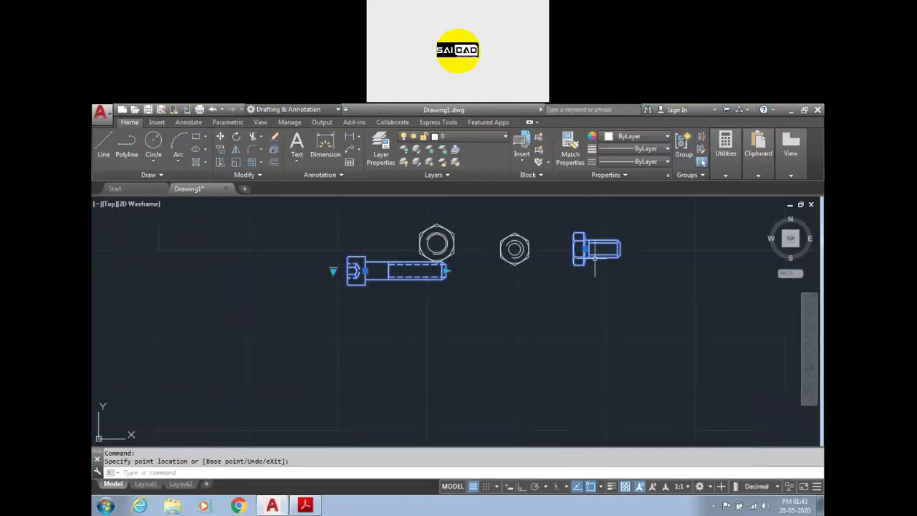
{"action": "middle_click_drag", "start_coordinate": [470, 246], "coordinate": [442, 264]}
{"action": "key", "text": "Escape"}
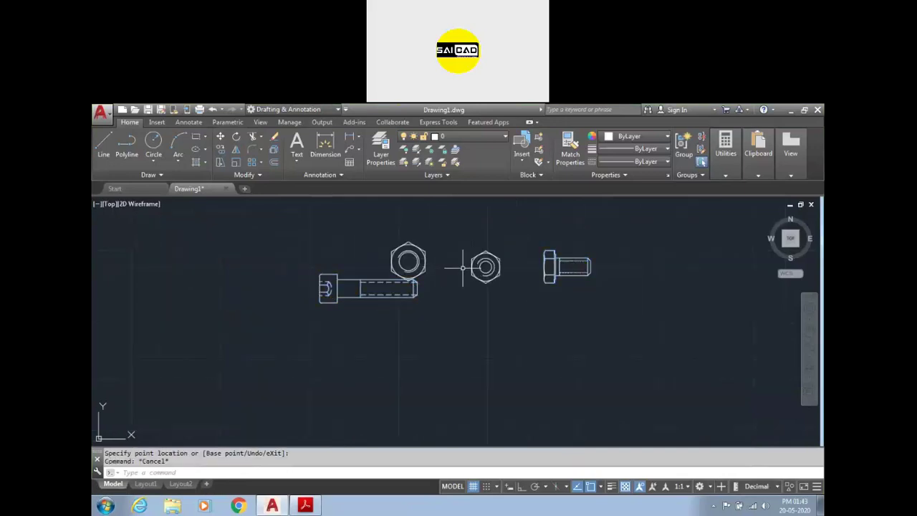
- Select the inserted nuts and screws with selection windows to examine how each behaves as a block, and deselect them
{"action": "left_click", "coordinate": [529, 226]}
{"action": "scroll", "coordinate": [584, 257], "scroll_direction": "up", "scroll_amount": 2}
{"action": "scroll", "coordinate": [416, 353], "scroll_direction": "down", "scroll_amount": 2}
{"action": "left_click", "coordinate": [554, 268]}
{"action": "left_click", "coordinate": [382, 350]}
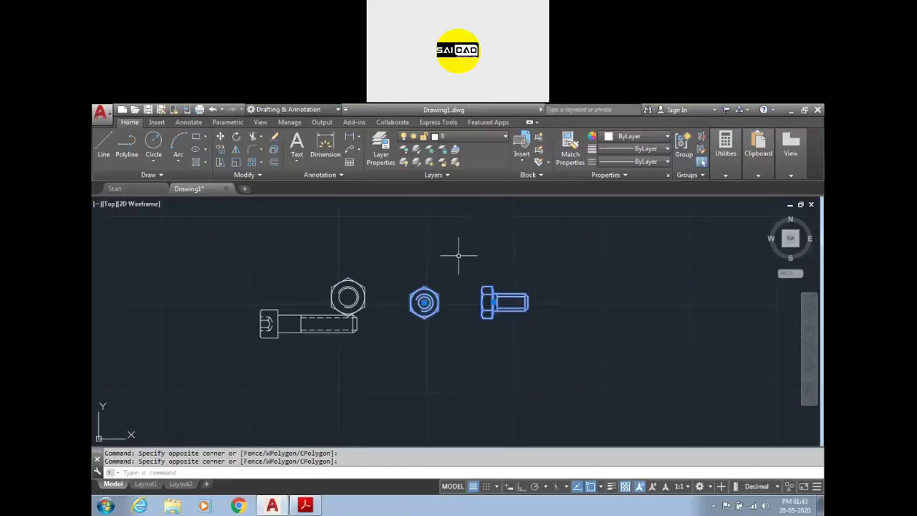
{"action": "left_click", "coordinate": [375, 268]}
{"action": "left_click", "coordinate": [279, 326]}
{"action": "key", "text": "Escape"}
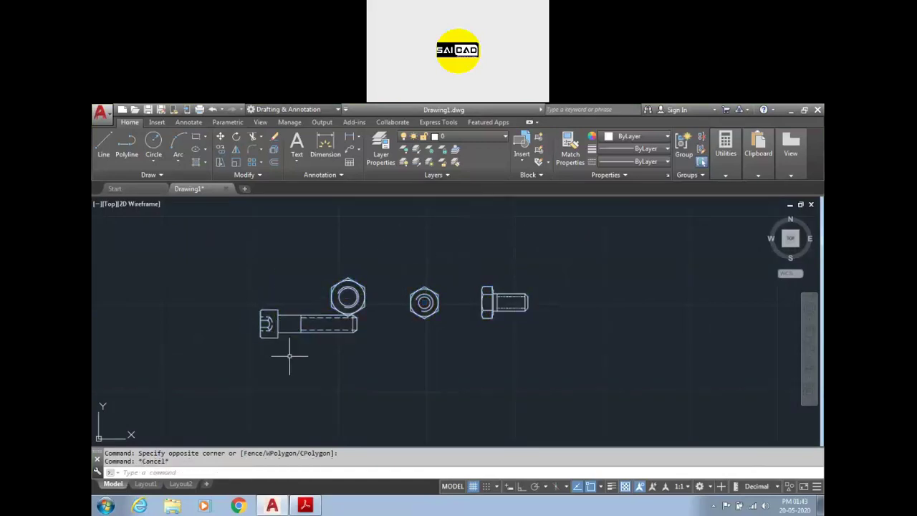
{"action": "left_click", "coordinate": [529, 263]}
{"action": "left_click", "coordinate": [287, 346]}
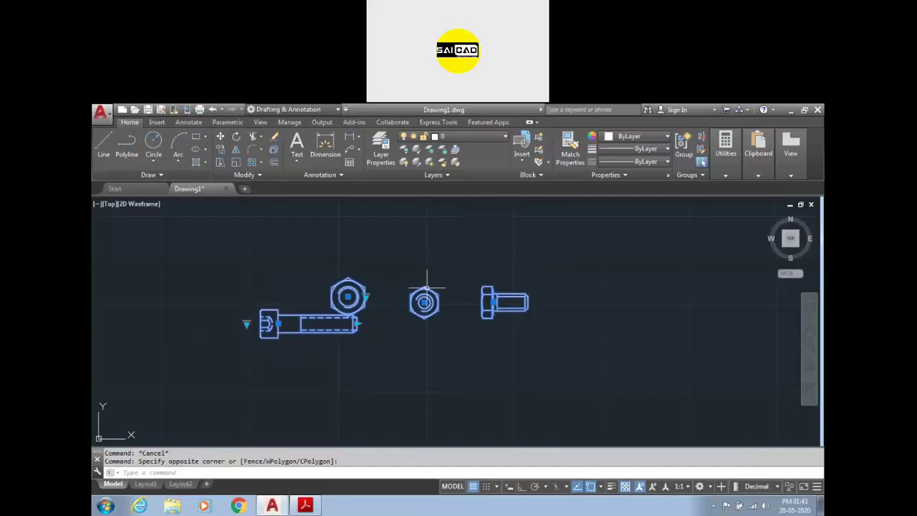
{"action": "scroll", "coordinate": [308, 301], "scroll_direction": "down", "scroll_amount": 4}
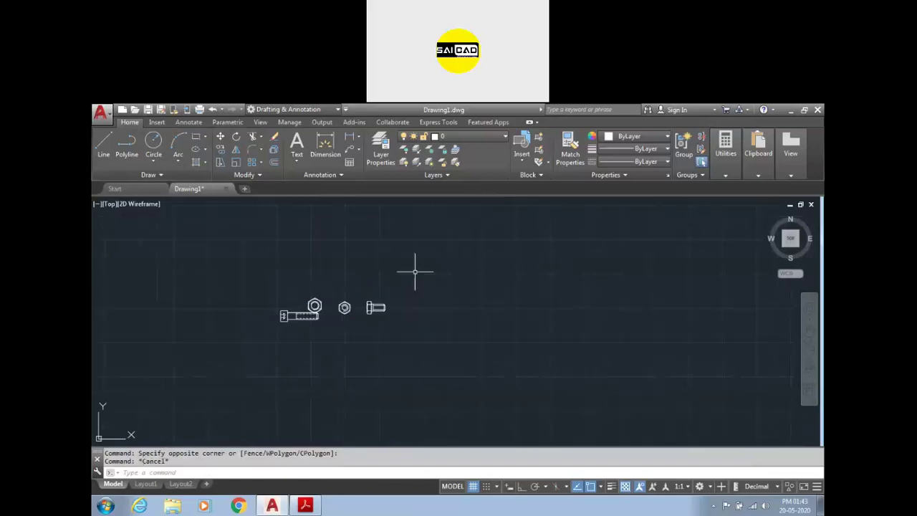
- Select the front wheel's rim circles, bolt circle and spoke-opening arcs individually to examine them as separate objects, and deselect them
{"action": "scroll", "coordinate": [416, 268], "scroll_direction": "down", "scroll_amount": 6}
{"action": "scroll", "coordinate": [127, 311], "scroll_direction": "up", "scroll_amount": 4}
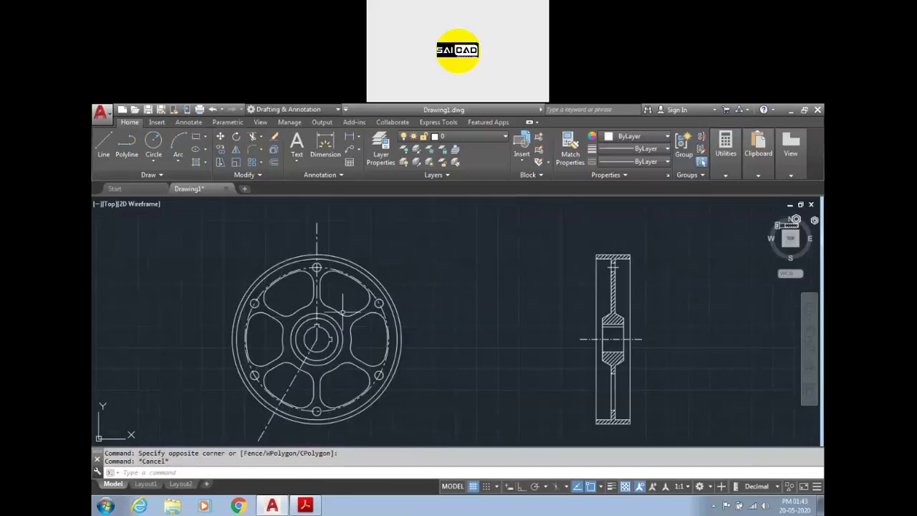
{"action": "left_click", "coordinate": [362, 280]}
{"action": "scroll", "coordinate": [357, 279], "scroll_direction": "up", "scroll_amount": 2}
{"action": "left_click", "coordinate": [368, 263]}
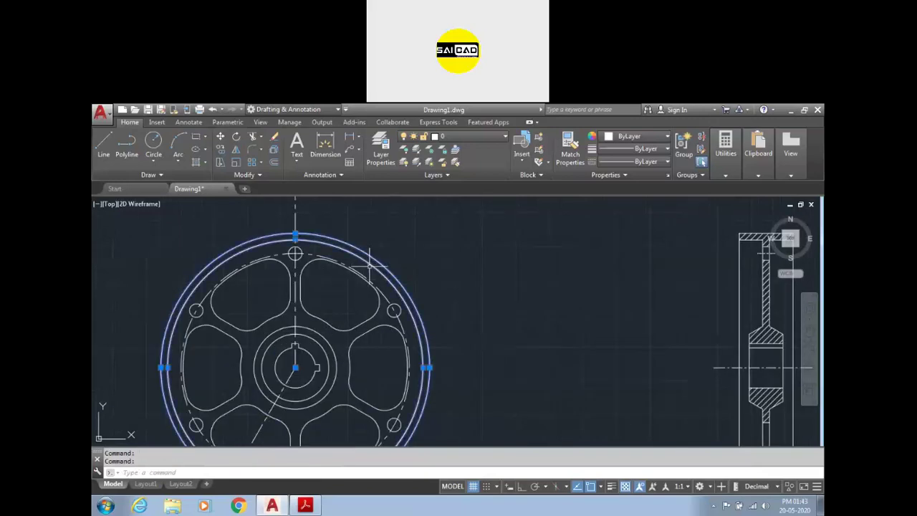
{"action": "left_click", "coordinate": [385, 296]}
{"action": "left_click", "coordinate": [379, 305]}
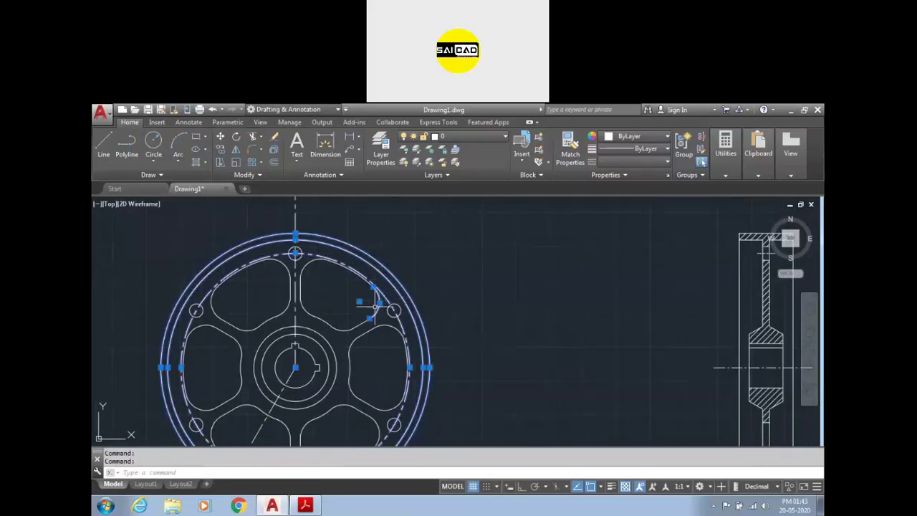
{"action": "left_click", "coordinate": [365, 321]}
{"action": "key", "text": "Escape"}
{"action": "scroll", "coordinate": [416, 245], "scroll_direction": "down", "scroll_amount": 4}
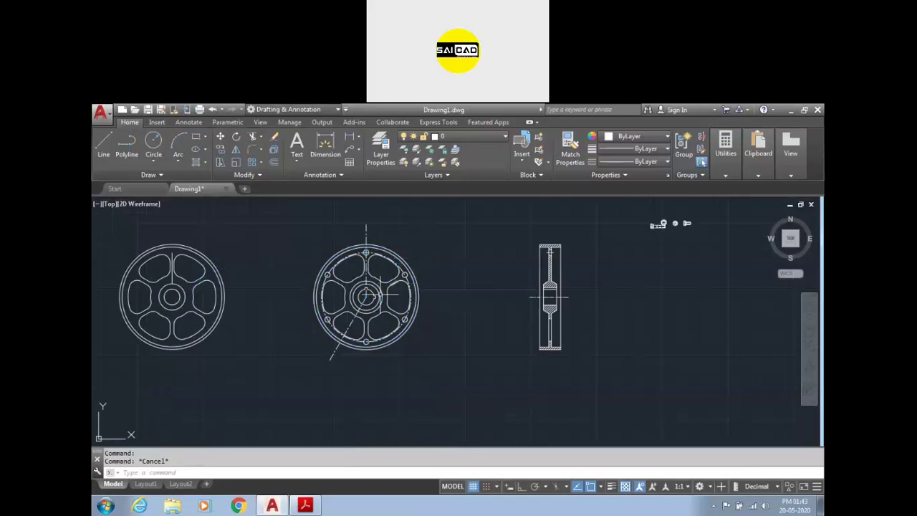
- Move the hex head screw block below the other fasteners, beside the section view, and deselect it
{"action": "scroll", "coordinate": [695, 223], "scroll_direction": "up", "scroll_amount": 4}
{"action": "left_click", "coordinate": [664, 224]}
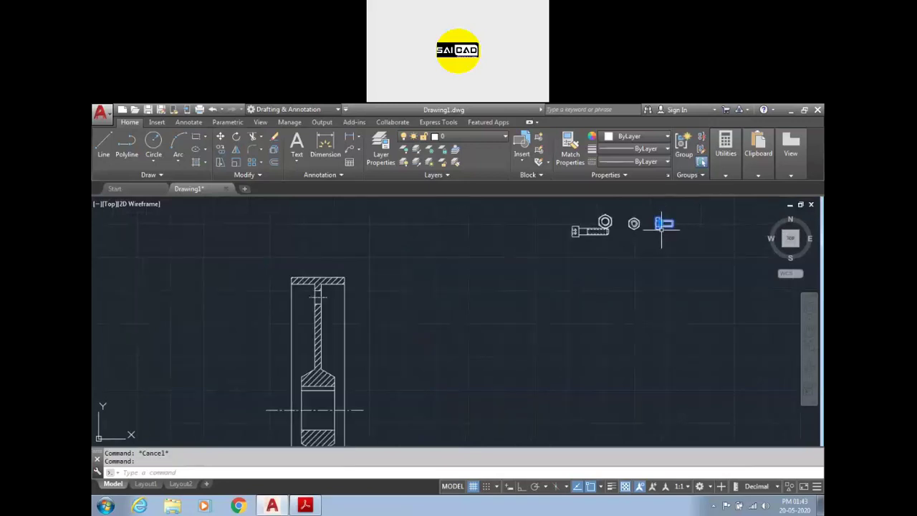
{"action": "left_click", "coordinate": [650, 228]}
{"action": "scroll", "coordinate": [602, 285], "scroll_direction": "down", "scroll_amount": 4}
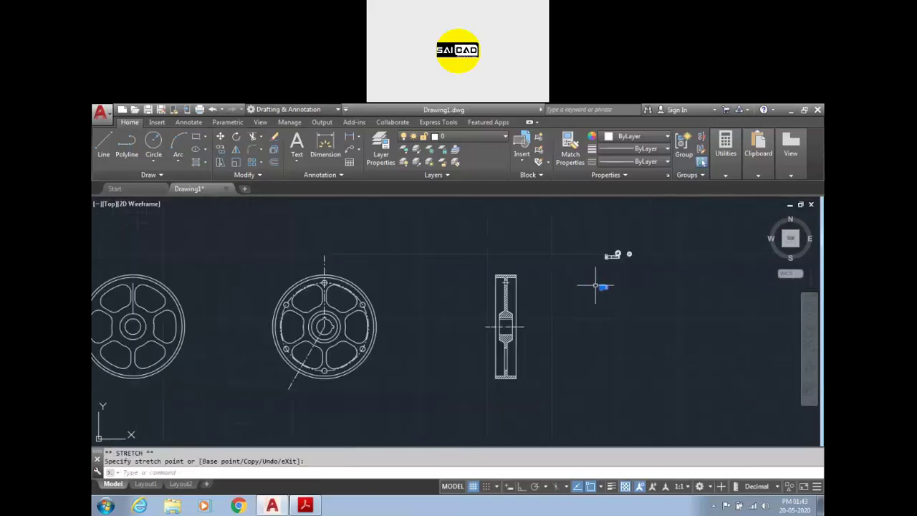
{"action": "key", "text": "Escape"}
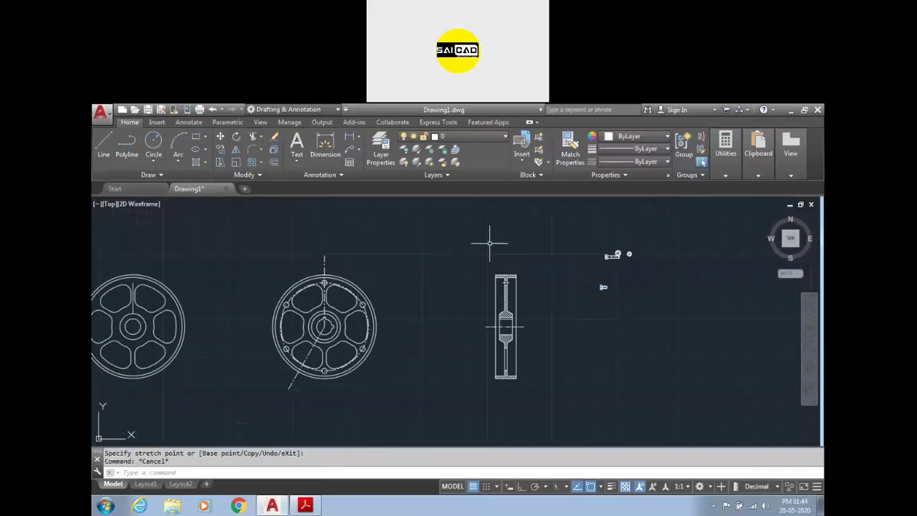
- Look through the blocks available in the drawing, and start a new block definition named Pulley
{"action": "left_click", "coordinate": [522, 164]}
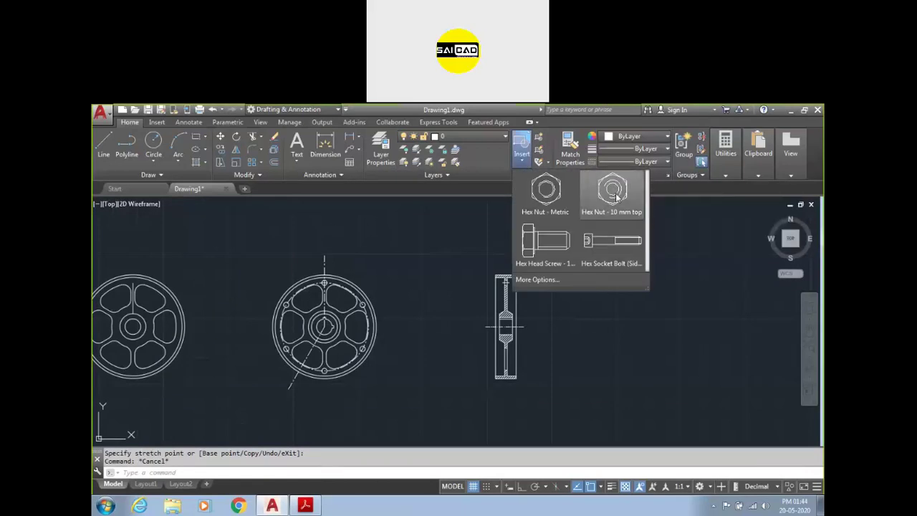
{"action": "left_click", "coordinate": [614, 263]}
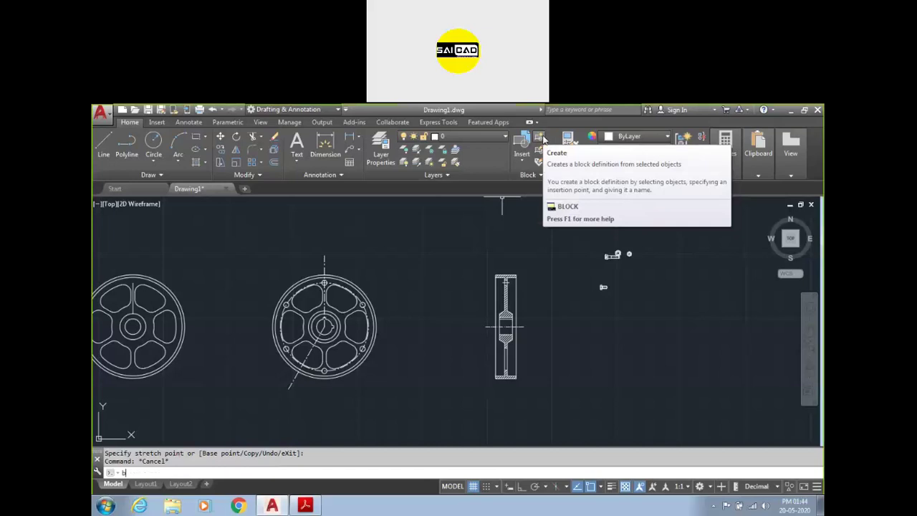
{"action": "type", "text": "B"}
{"action": "left_click", "coordinate": [543, 139]}
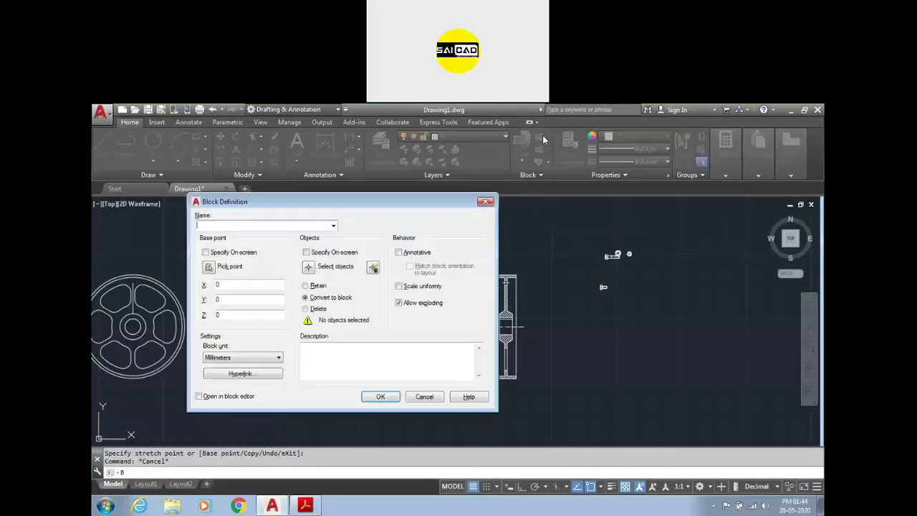
{"action": "left_click_drag", "start_coordinate": [280, 202], "coordinate": [488, 155]}
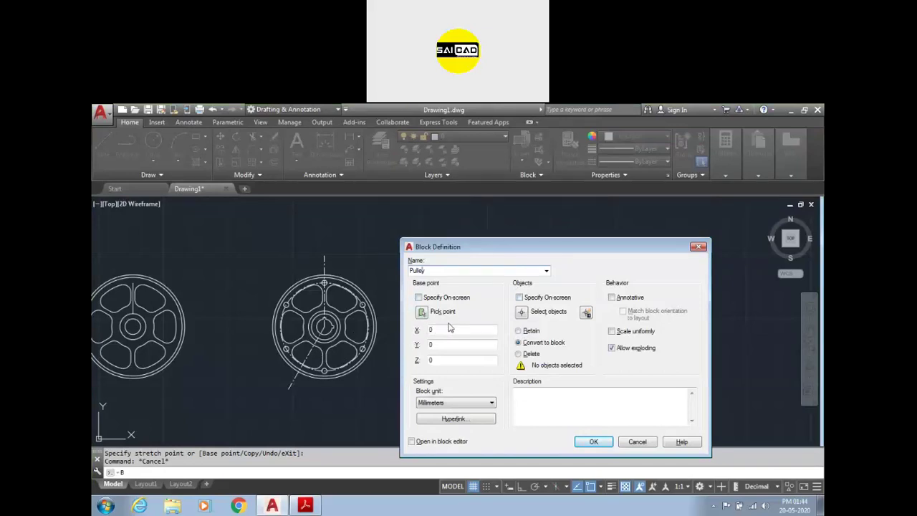
{"action": "key", "text": "Tab"}
{"action": "key", "text": "Tab"}
- Pick the centre of the keyed wheel's bore as the base point of the Pulley block
{"action": "left_click", "coordinate": [422, 313]}
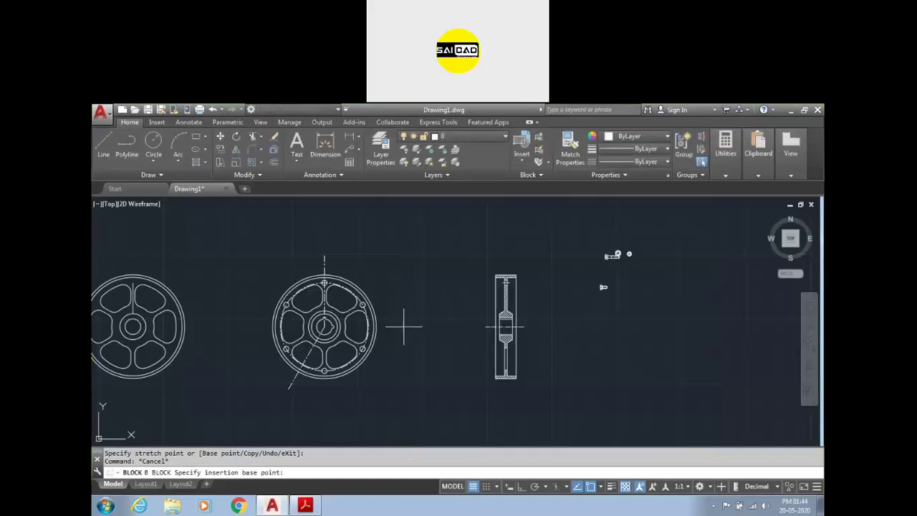
{"action": "scroll", "coordinate": [310, 366], "scroll_direction": "up", "scroll_amount": 3}
{"action": "scroll", "coordinate": [311, 380], "scroll_direction": "down", "scroll_amount": 3}
{"action": "scroll", "coordinate": [344, 351], "scroll_direction": "up", "scroll_amount": 2}
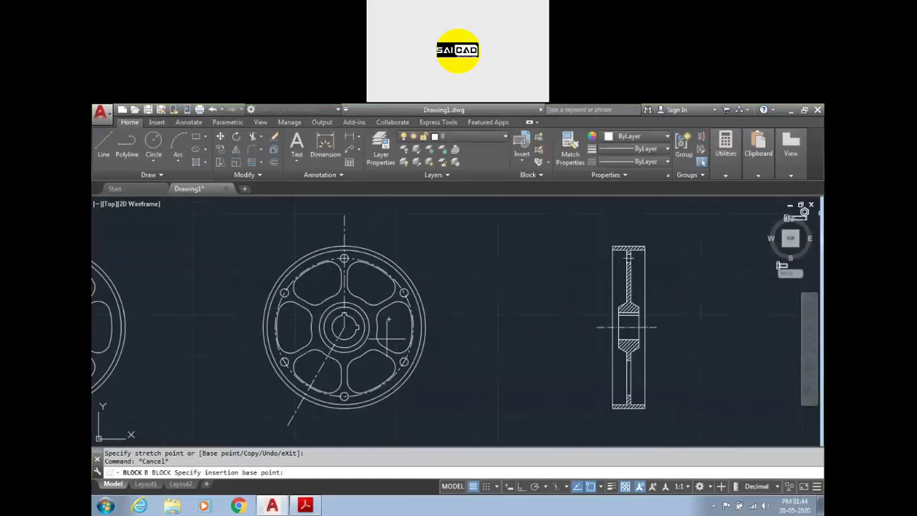
{"action": "scroll", "coordinate": [351, 350], "scroll_direction": "up", "scroll_amount": 3}
{"action": "scroll", "coordinate": [354, 344], "scroll_direction": "down", "scroll_amount": 1}
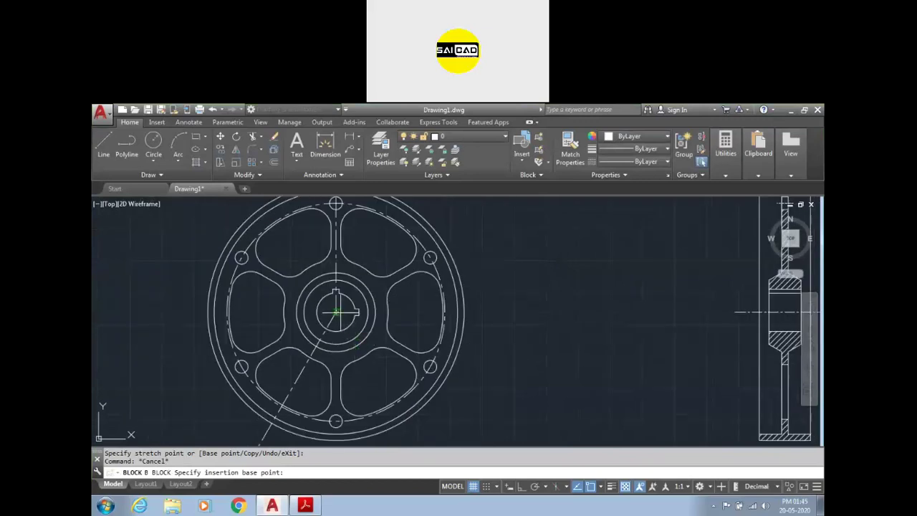
{"action": "scroll", "coordinate": [336, 312], "scroll_direction": "down", "scroll_amount": 2}
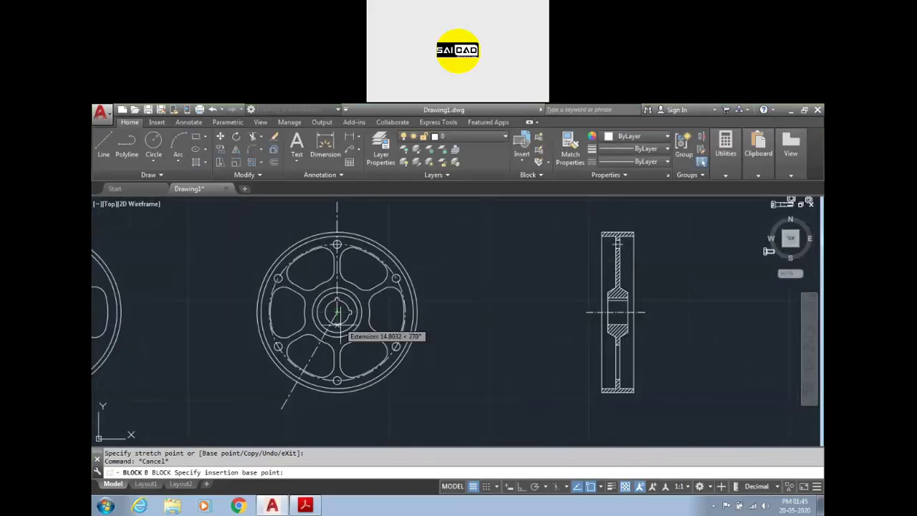
{"action": "scroll", "coordinate": [337, 311], "scroll_direction": "up", "scroll_amount": 2}
{"action": "left_click", "coordinate": [343, 309]}
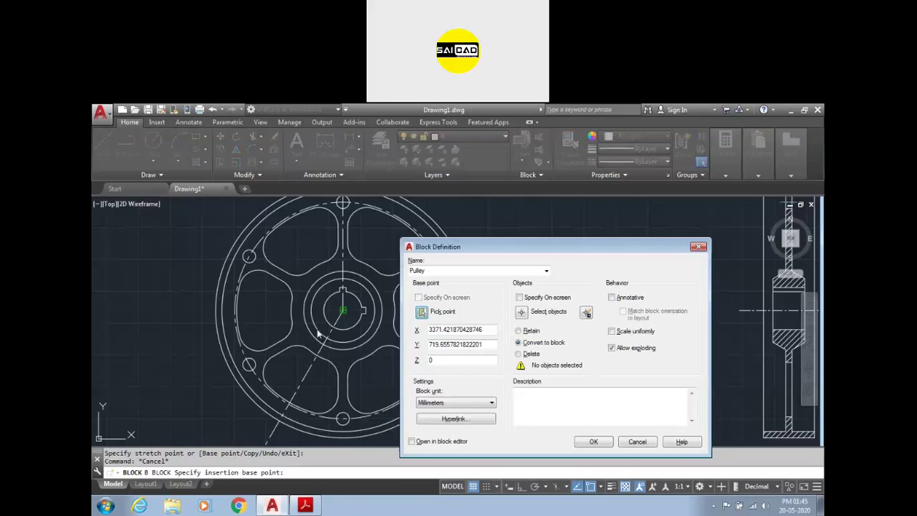
- Select the whole keyed wheel front view, including its bolt holes and centre lines, as the Pulley block's objects
{"action": "left_click_drag", "start_coordinate": [433, 244], "coordinate": [327, 226]}
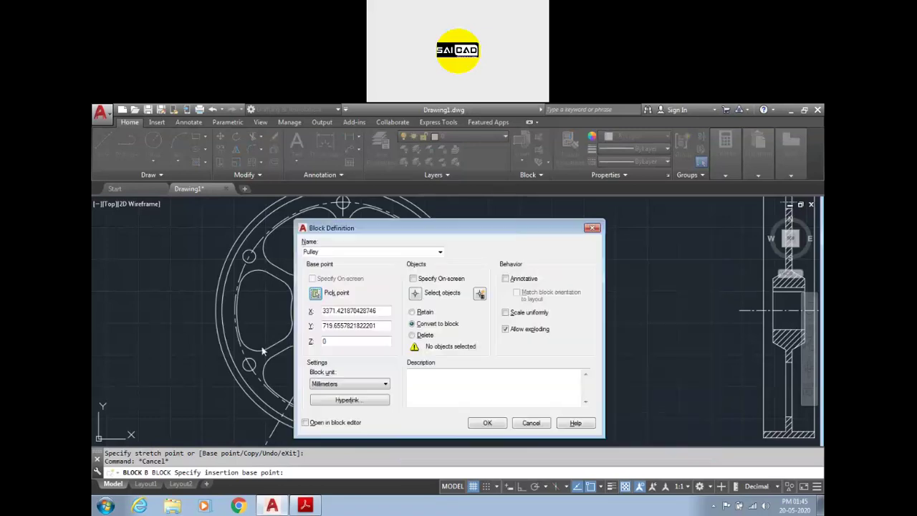
{"action": "left_click_drag", "start_coordinate": [473, 223], "coordinate": [424, 205]}
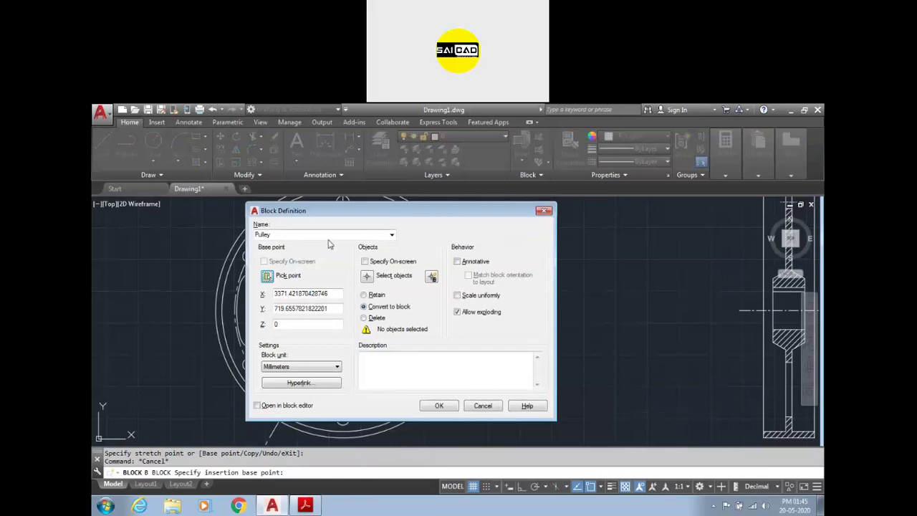
{"action": "left_click", "coordinate": [369, 277]}
{"action": "scroll", "coordinate": [447, 255], "scroll_direction": "down", "scroll_amount": 2}
{"action": "left_click", "coordinate": [480, 215]}
{"action": "left_click", "coordinate": [329, 370]}
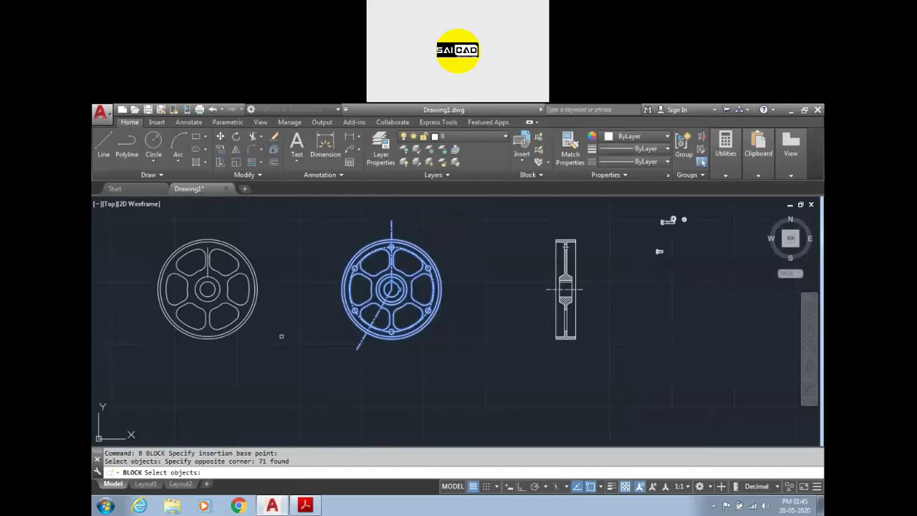
{"action": "key", "text": "Return"}
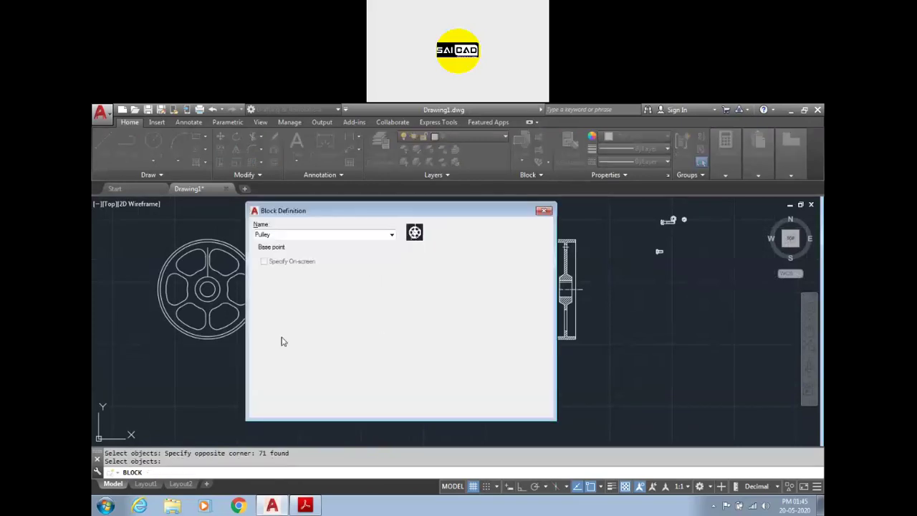
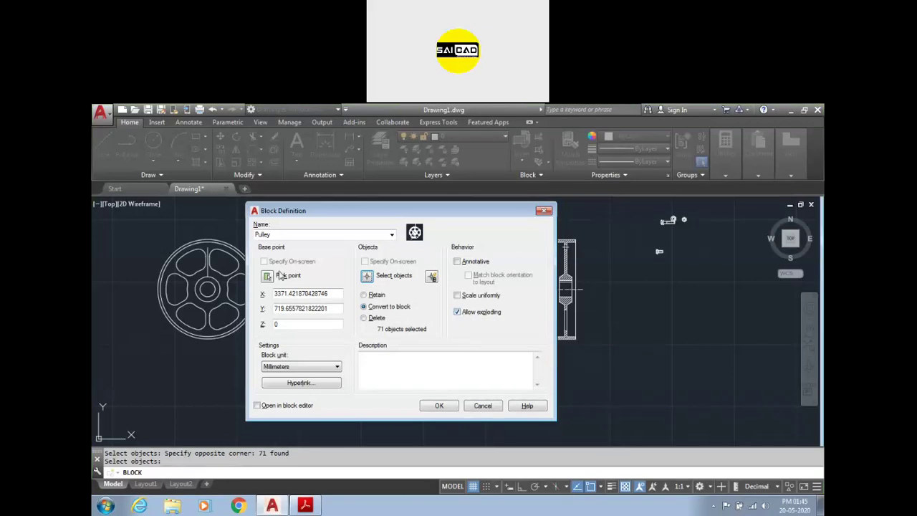
- Keep Millimeters as the block unit and create the Pulley block with its objects converted to a block
{"action": "double_click", "coordinate": [284, 234]}
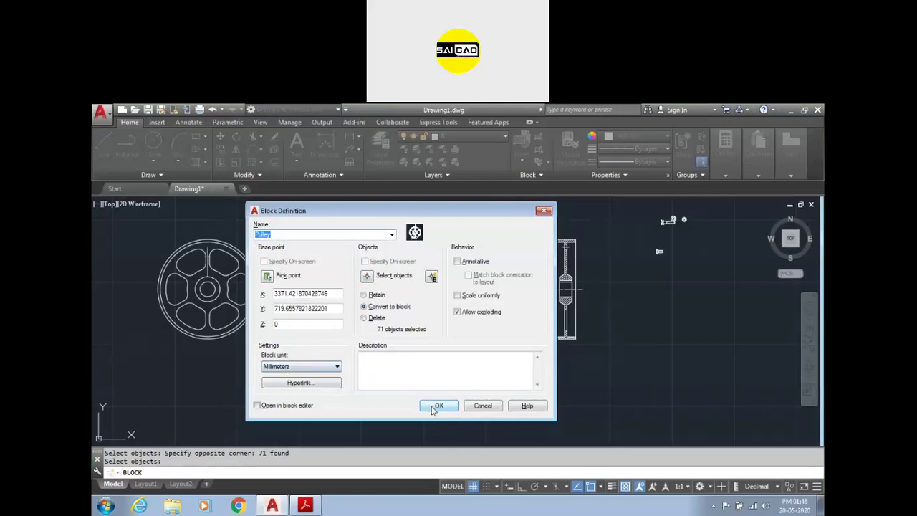
{"action": "left_click", "coordinate": [307, 367]}
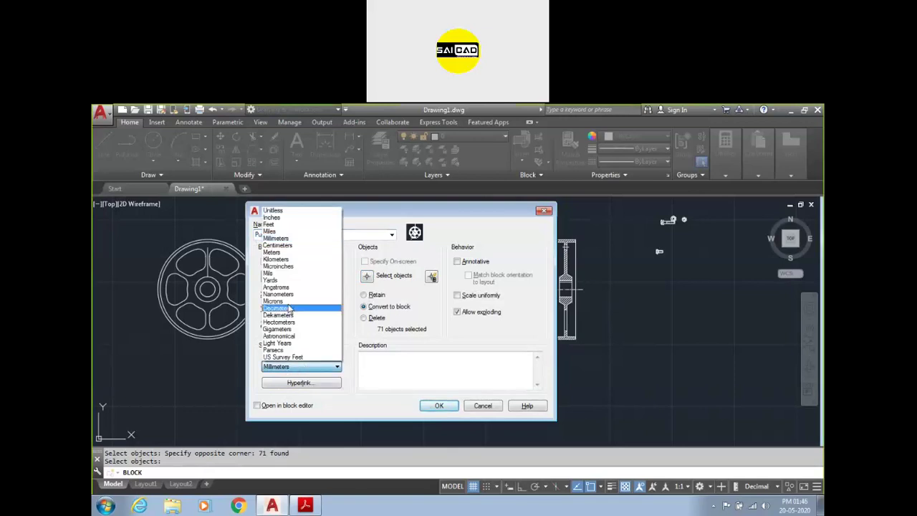
{"action": "left_click", "coordinate": [337, 366]}
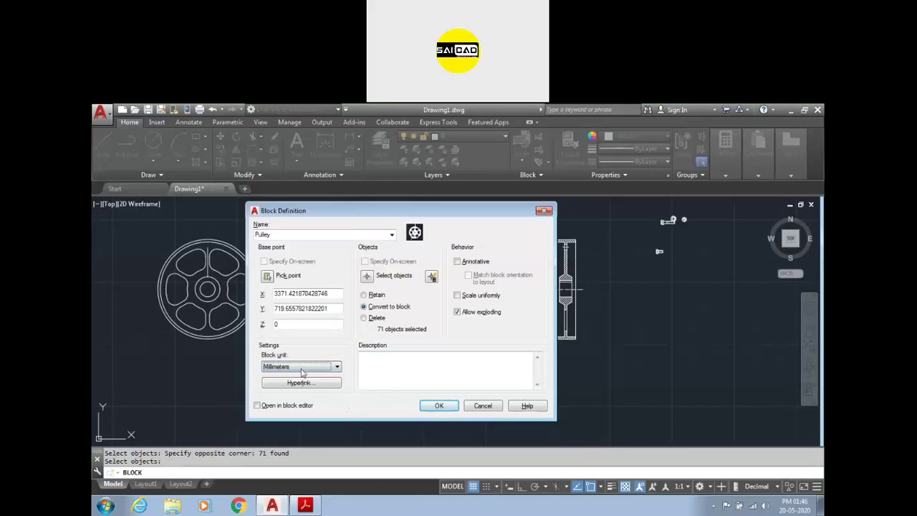
{"action": "left_click", "coordinate": [439, 406]}
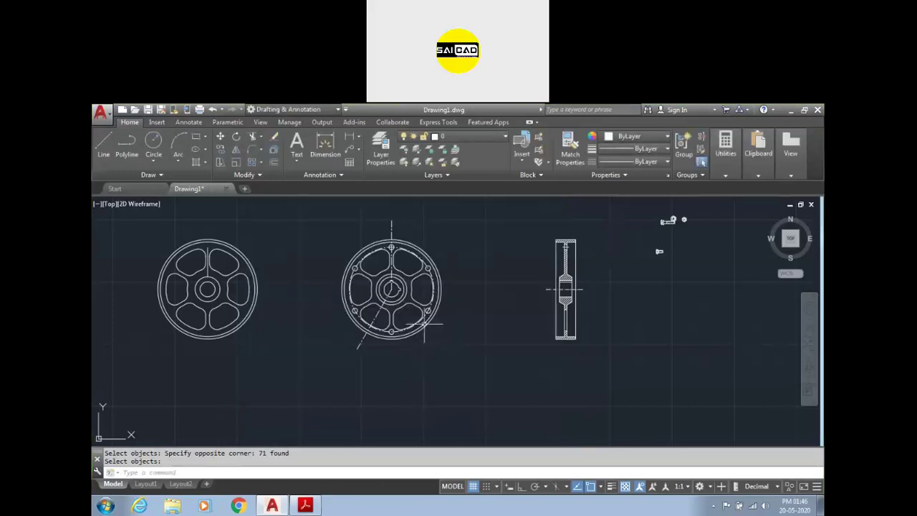
- Move the new Pulley block by its centre grip toward the section view, and erase it from the drawing
{"action": "left_click", "coordinate": [379, 337]}
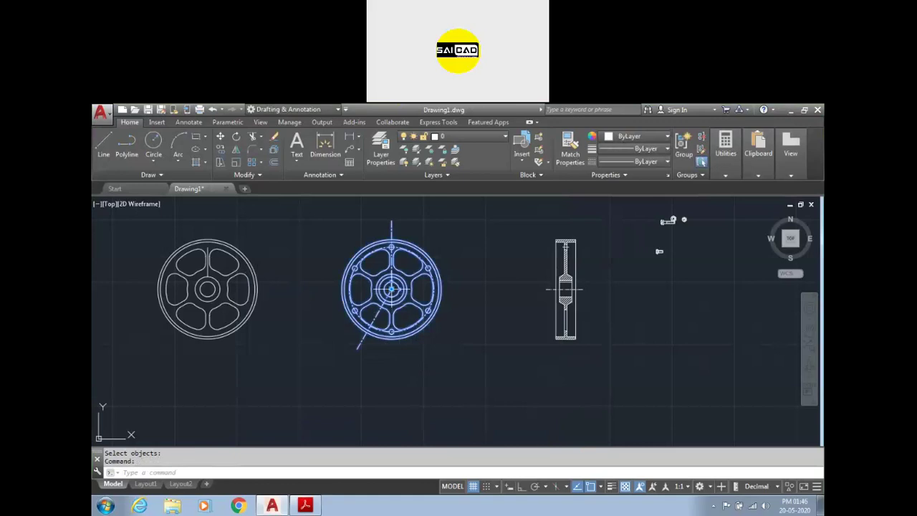
{"action": "left_click", "coordinate": [391, 289]}
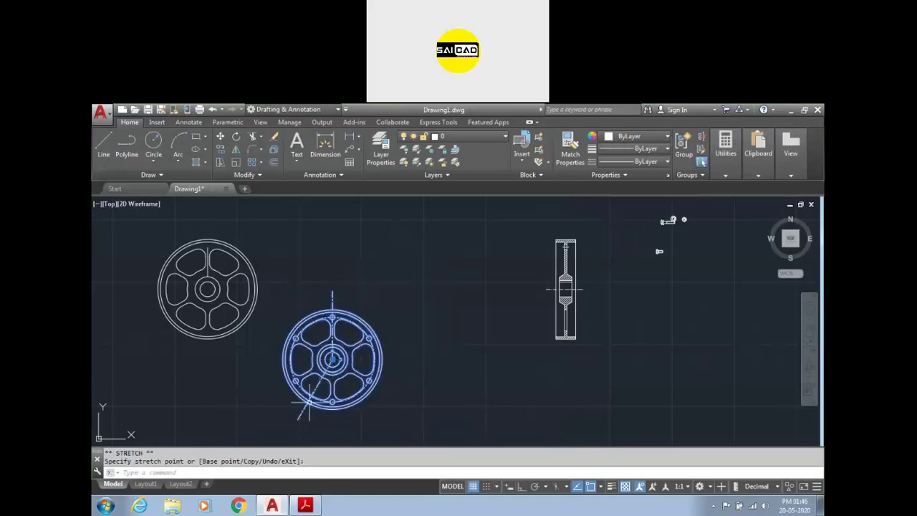
{"action": "left_click", "coordinate": [431, 280]}
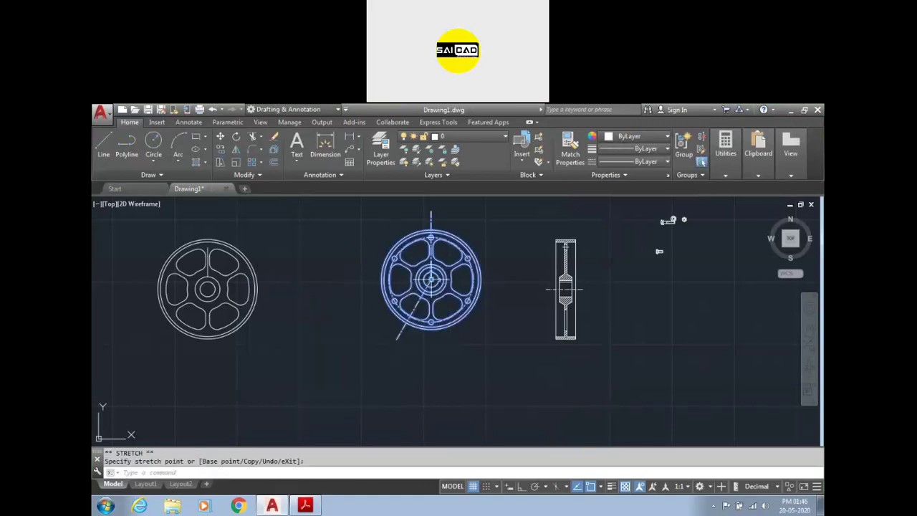
{"action": "scroll", "coordinate": [344, 308], "scroll_direction": "down", "scroll_amount": 2}
{"action": "scroll", "coordinate": [400, 304], "scroll_direction": "up", "scroll_amount": 2}
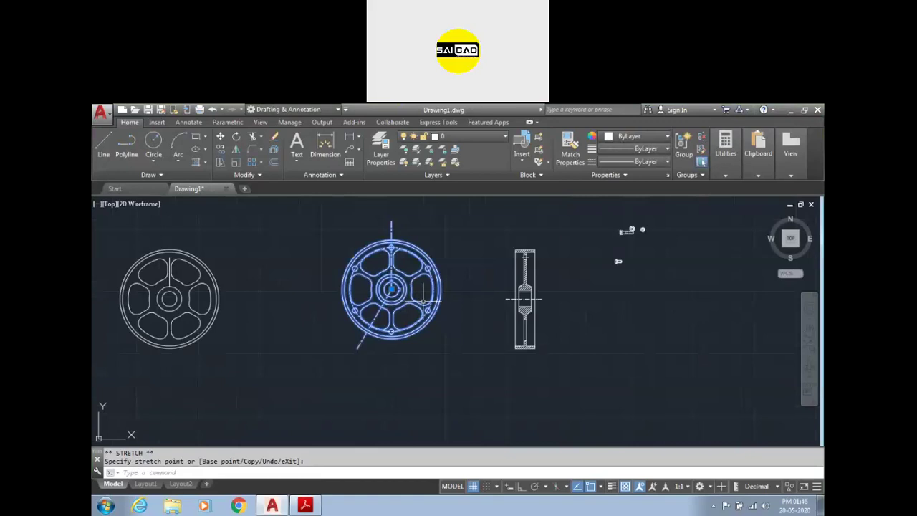
{"action": "key", "text": "Delete"}
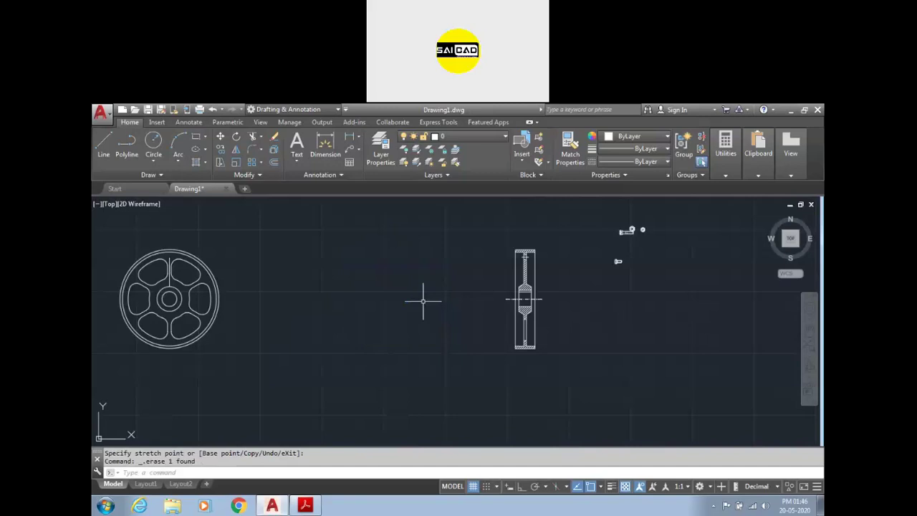
{"action": "type", "text": "I"}
{"action": "key", "text": "Return"}
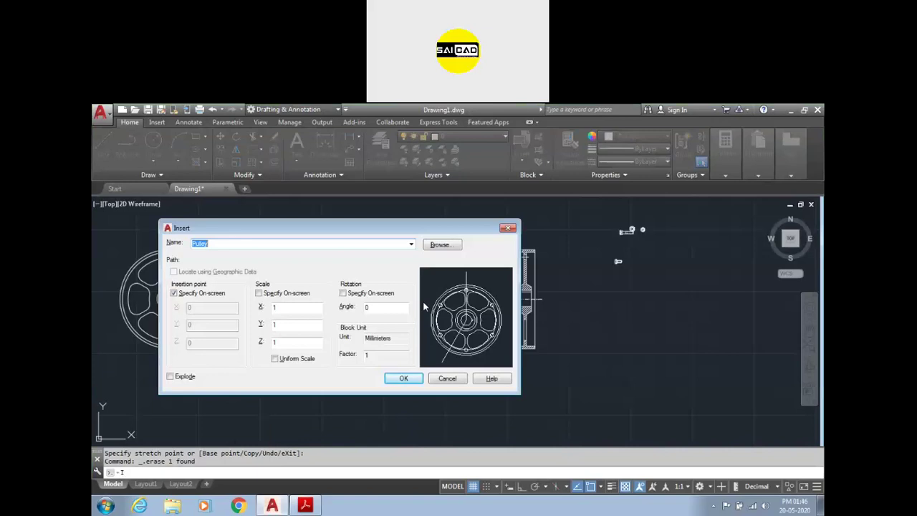
{"action": "left_click", "coordinate": [508, 228]}
- Insert the Pulley block at scale 1 and angle 0 between the plain spoked wheel and the section view
{"action": "left_click", "coordinate": [522, 159]}
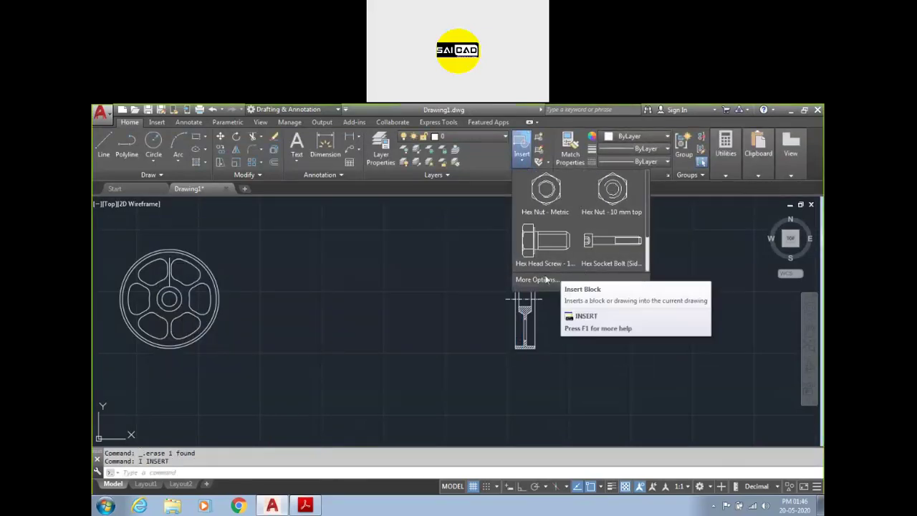
{"action": "left_click", "coordinate": [549, 282]}
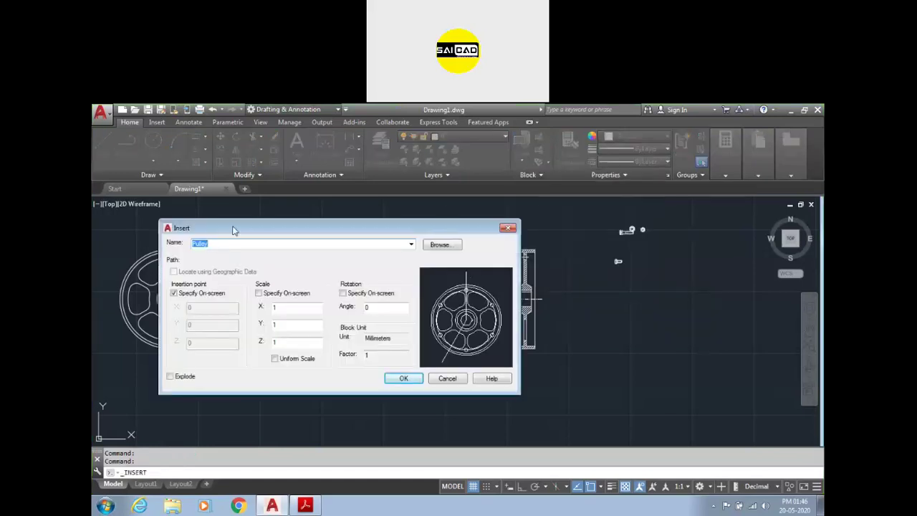
{"action": "left_click_drag", "start_coordinate": [271, 228], "coordinate": [258, 228]}
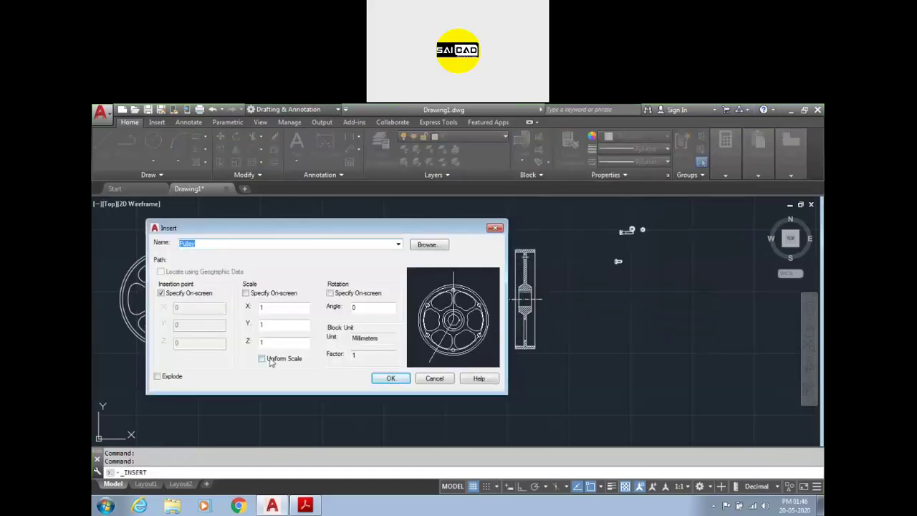
{"action": "left_click", "coordinate": [399, 246]}
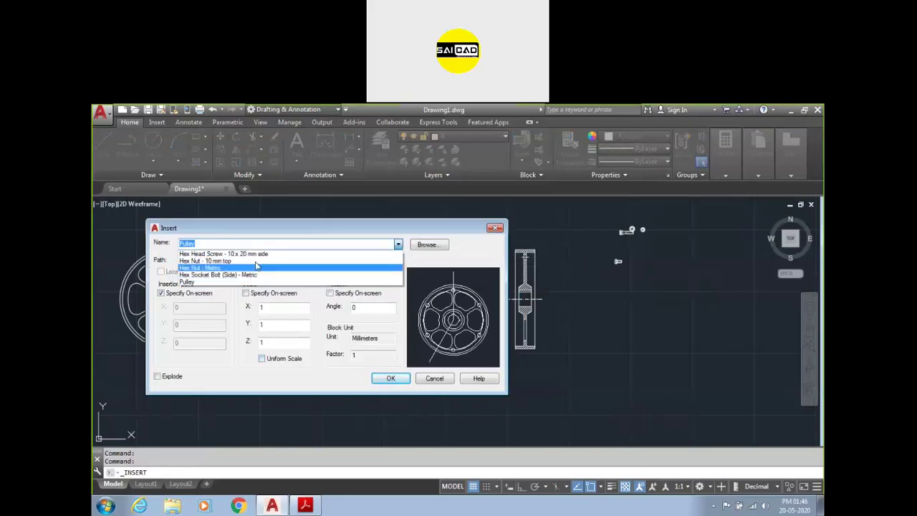
{"action": "left_click", "coordinate": [185, 283]}
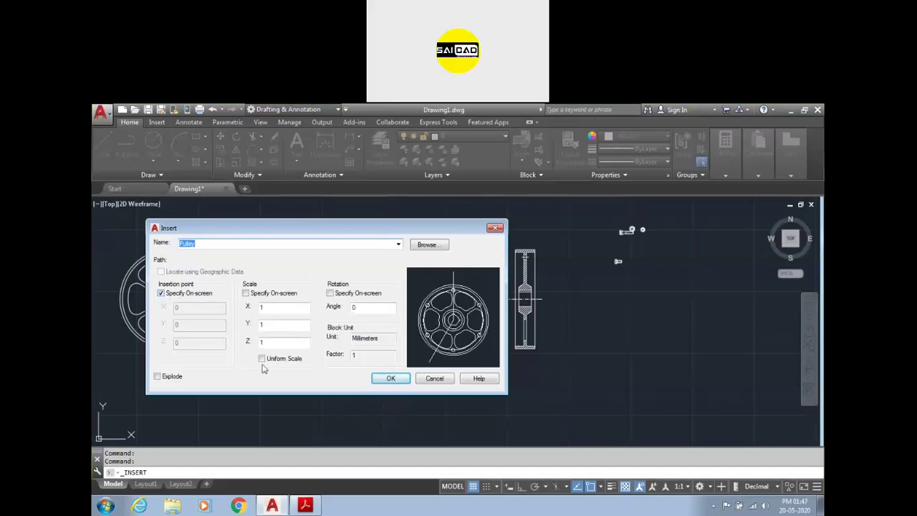
{"action": "left_click", "coordinate": [383, 380]}
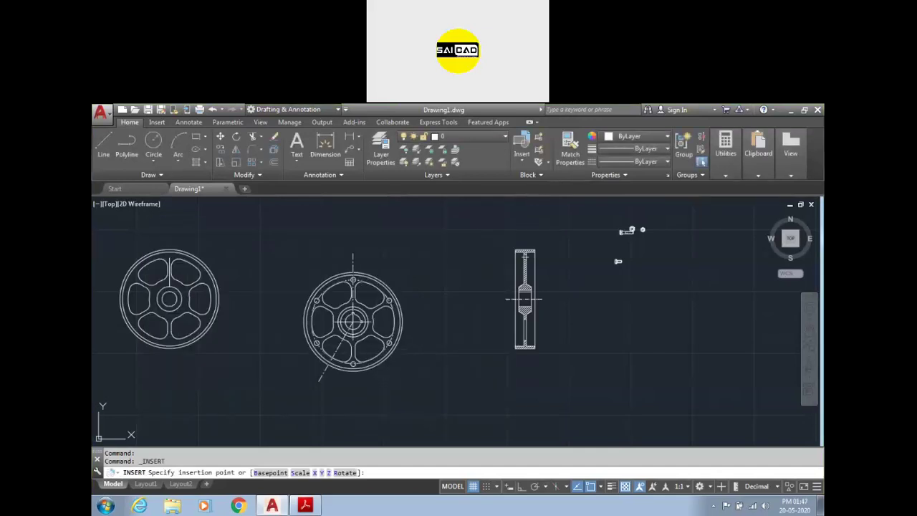
{"action": "scroll", "coordinate": [272, 342], "scroll_direction": "down", "scroll_amount": 3}
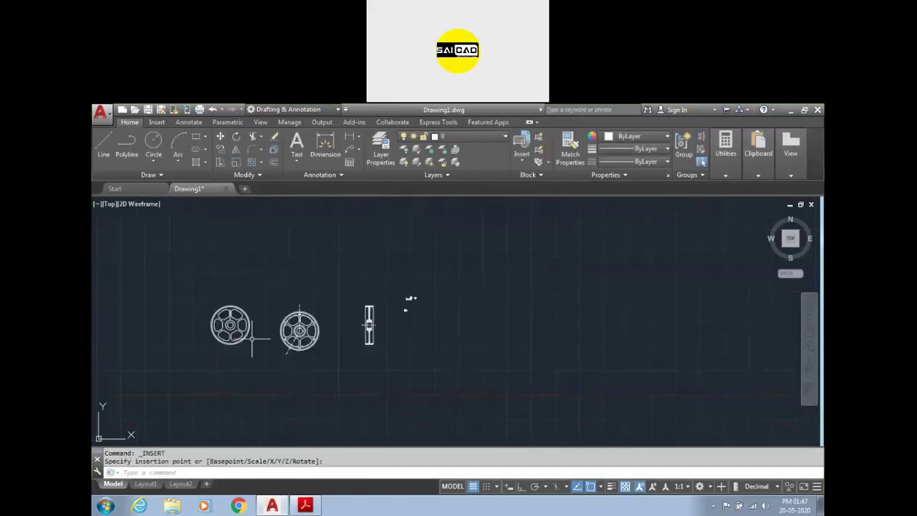
{"action": "scroll", "coordinate": [303, 373], "scroll_direction": "down", "scroll_amount": 2}
{"action": "scroll", "coordinate": [303, 322], "scroll_direction": "up", "scroll_amount": 2}
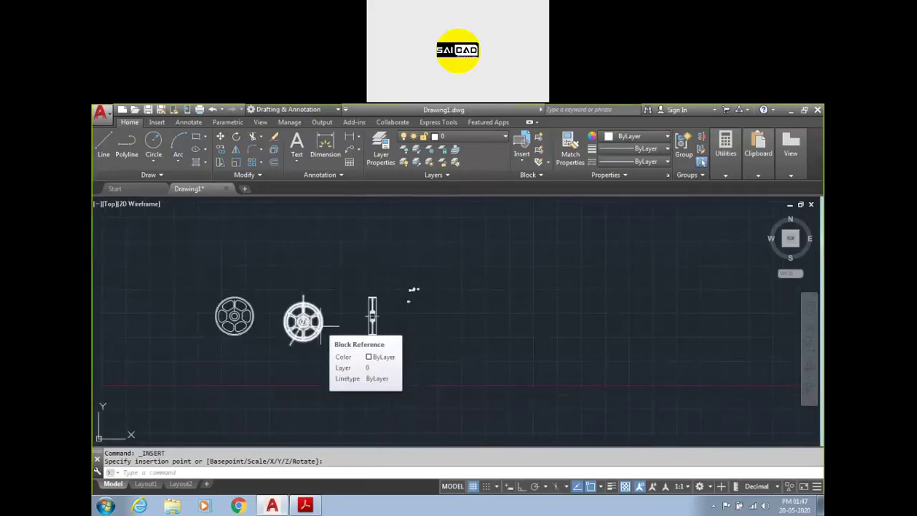
- Insert a second Pulley block at scale 1 and angle 0 below and between the first Pulley block and the section view
{"action": "type", "text": "i"}
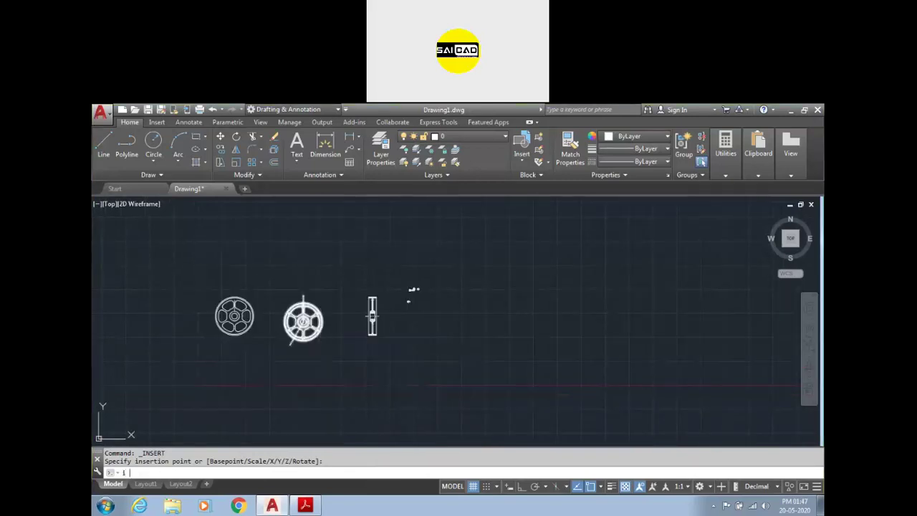
{"action": "key", "text": "Return"}
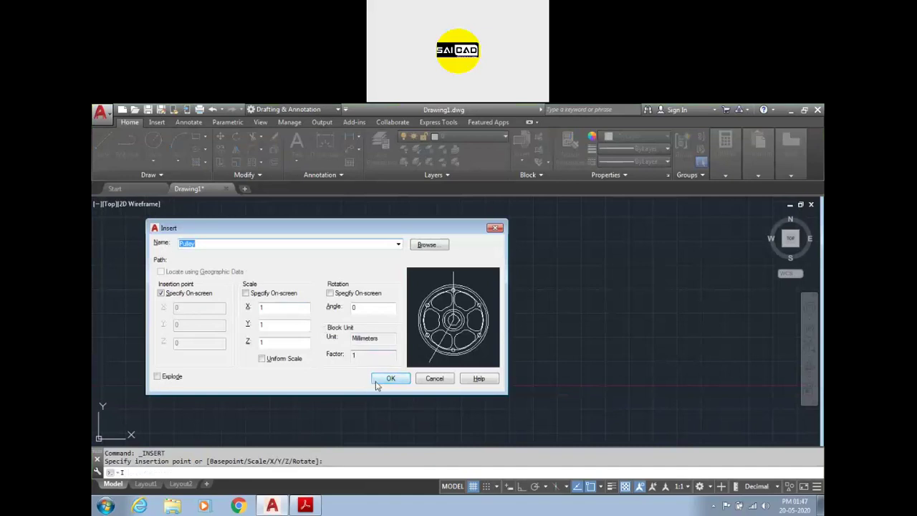
{"action": "left_click", "coordinate": [391, 378]}
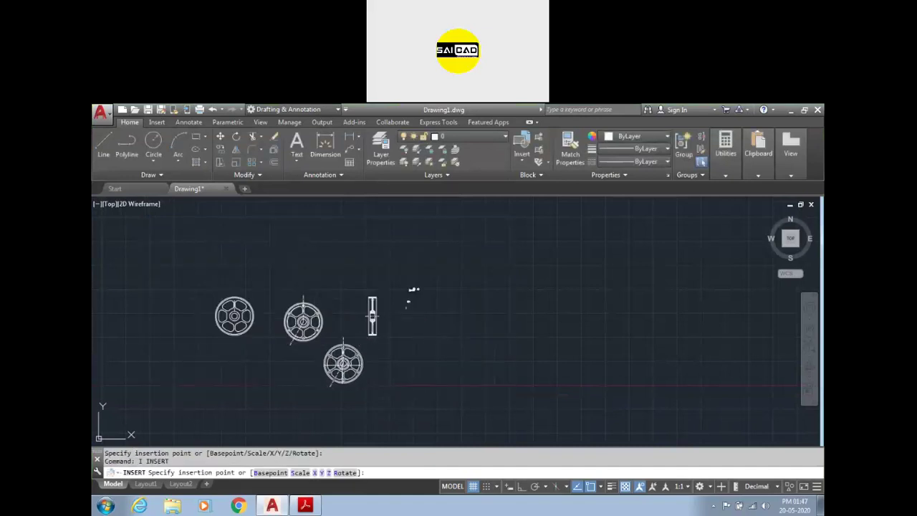
{"action": "left_click", "coordinate": [336, 384]}
{"action": "scroll", "coordinate": [308, 387], "scroll_direction": "up", "scroll_amount": 5}
{"action": "scroll", "coordinate": [401, 369], "scroll_direction": "down", "scroll_amount": 5}
{"action": "scroll", "coordinate": [428, 371], "scroll_direction": "up", "scroll_amount": 4}
{"action": "scroll", "coordinate": [421, 366], "scroll_direction": "down", "scroll_amount": 2}
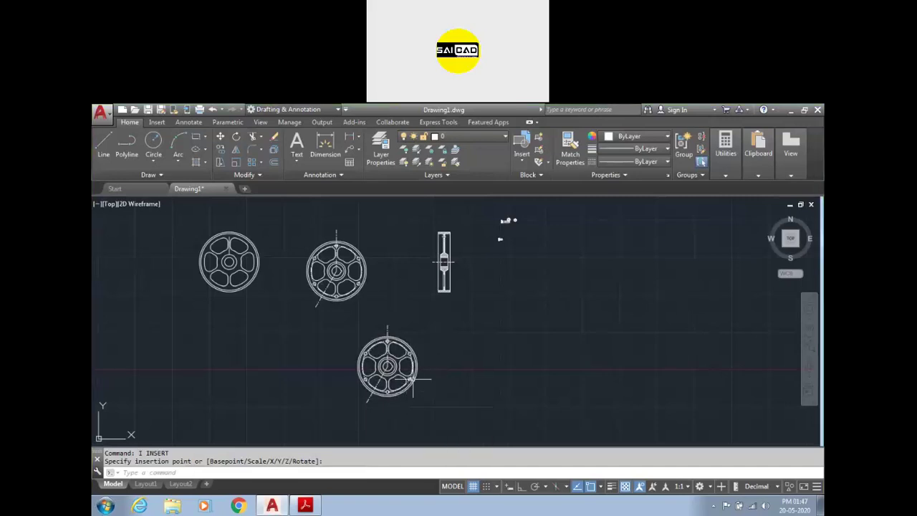
- Move the second Pulley block by its centre grip to just below the section view
{"action": "scroll", "coordinate": [410, 354], "scroll_direction": "up", "scroll_amount": 2}
{"action": "scroll", "coordinate": [408, 354], "scroll_direction": "up", "scroll_amount": 4}
{"action": "left_click", "coordinate": [428, 313]}
{"action": "left_click", "coordinate": [409, 332]}
{"action": "scroll", "coordinate": [421, 310], "scroll_direction": "down", "scroll_amount": 4}
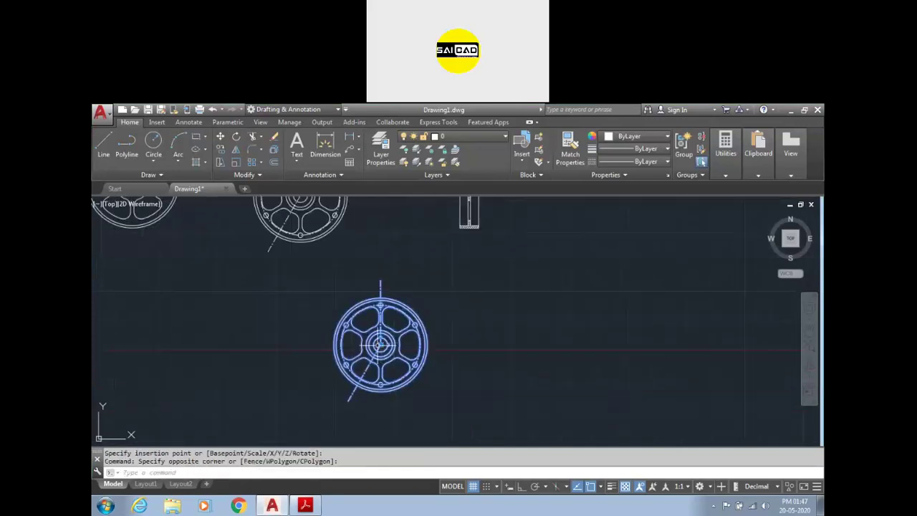
{"action": "left_click", "coordinate": [380, 345]}
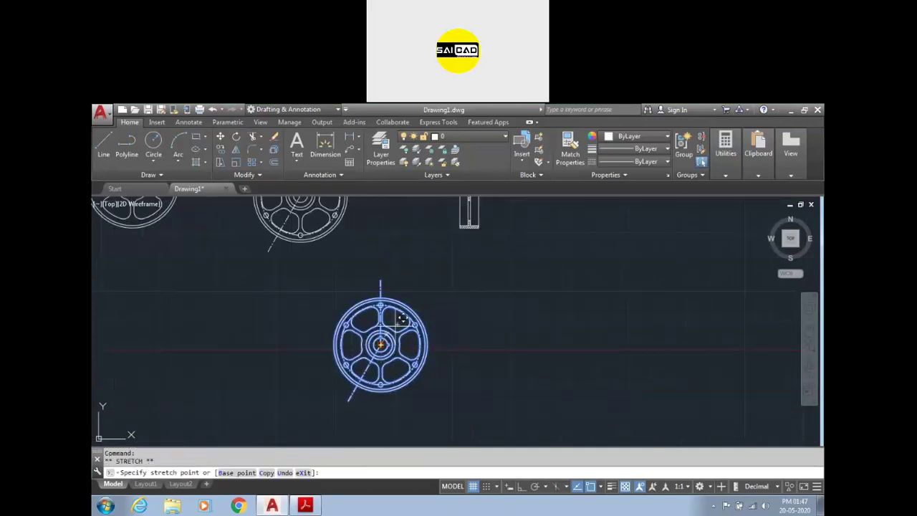
{"action": "scroll", "coordinate": [410, 286], "scroll_direction": "down", "scroll_amount": 2}
{"action": "scroll", "coordinate": [411, 349], "scroll_direction": "down", "scroll_amount": 2}
{"action": "scroll", "coordinate": [382, 261], "scroll_direction": "up", "scroll_amount": 4}
{"action": "scroll", "coordinate": [410, 359], "scroll_direction": "down", "scroll_amount": 2}
{"action": "scroll", "coordinate": [401, 384], "scroll_direction": "up", "scroll_amount": 4}
{"action": "left_click", "coordinate": [400, 346]}
{"action": "left_click", "coordinate": [552, 347]}
{"action": "scroll", "coordinate": [477, 352], "scroll_direction": "down", "scroll_amount": 3}
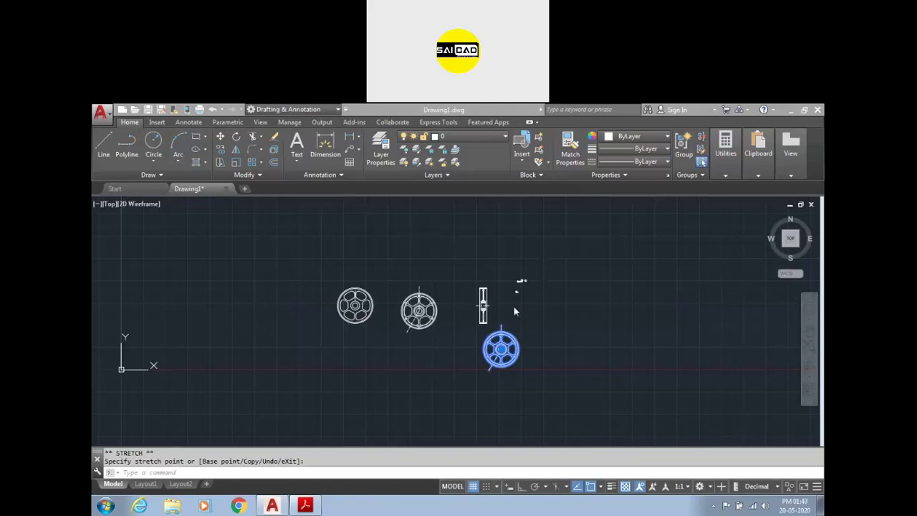
{"action": "scroll", "coordinate": [501, 317], "scroll_direction": "up", "scroll_amount": 3}
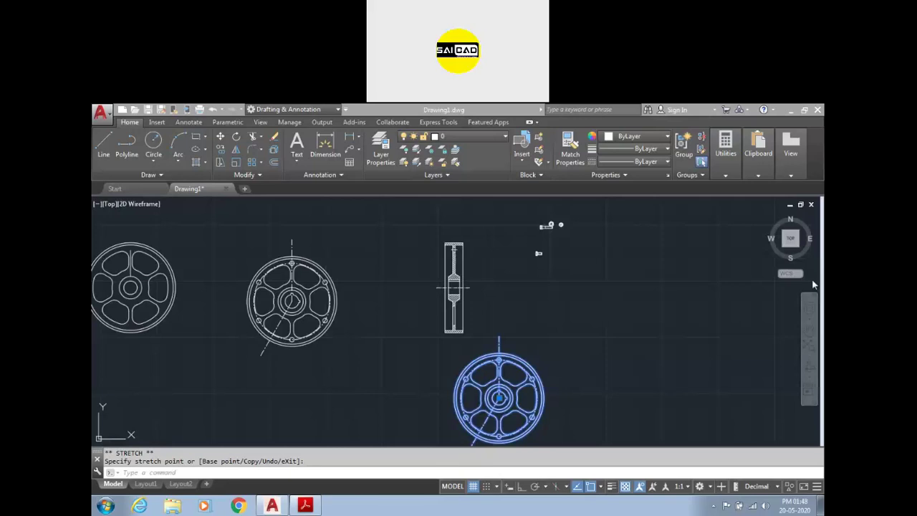
{"action": "left_click", "coordinate": [471, 256]}
{"action": "left_click", "coordinate": [461, 272]}
{"action": "key", "text": "Escape"}
{"action": "left_click", "coordinate": [485, 232]}
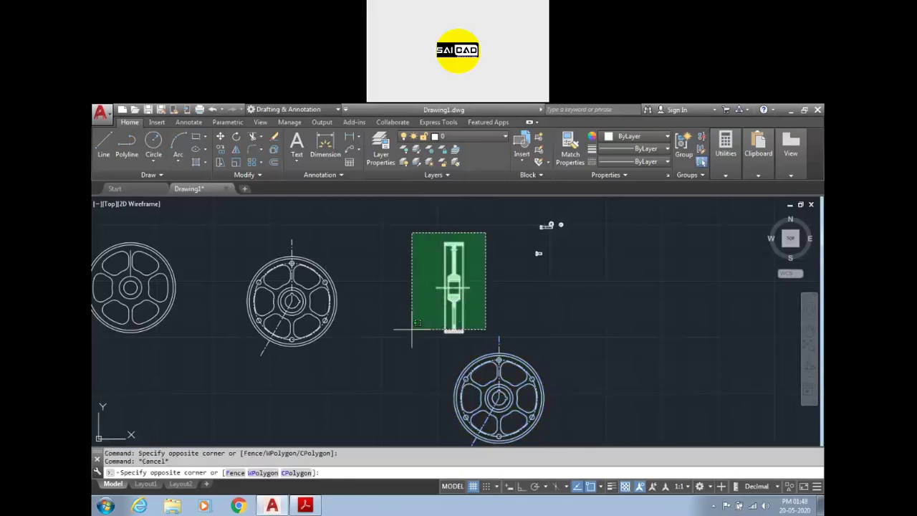
{"action": "left_click", "coordinate": [412, 337]}
{"action": "key", "text": "Escape"}
- Start a block definition named Pulley Section with its base point at the hub bore's midpoint on the section view's centre line
{"action": "scroll", "coordinate": [536, 285], "scroll_direction": "up", "scroll_amount": 2}
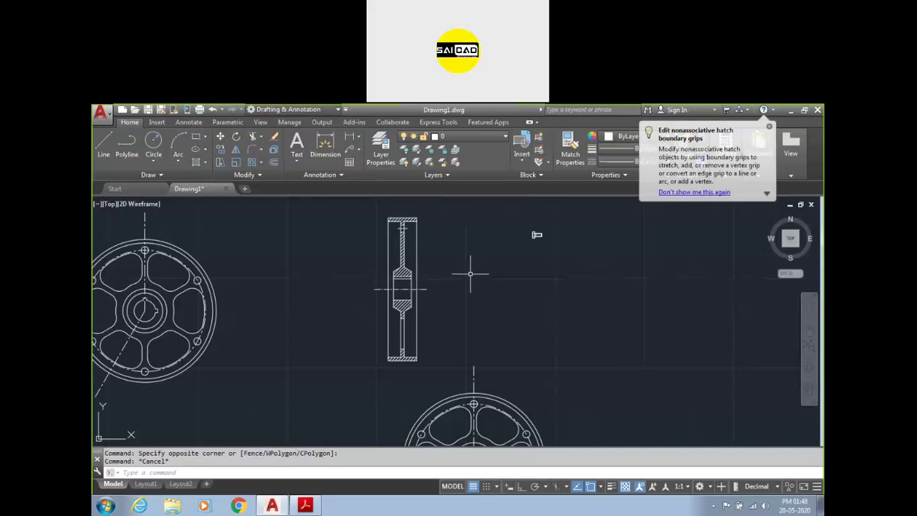
{"action": "type", "text": "B"}
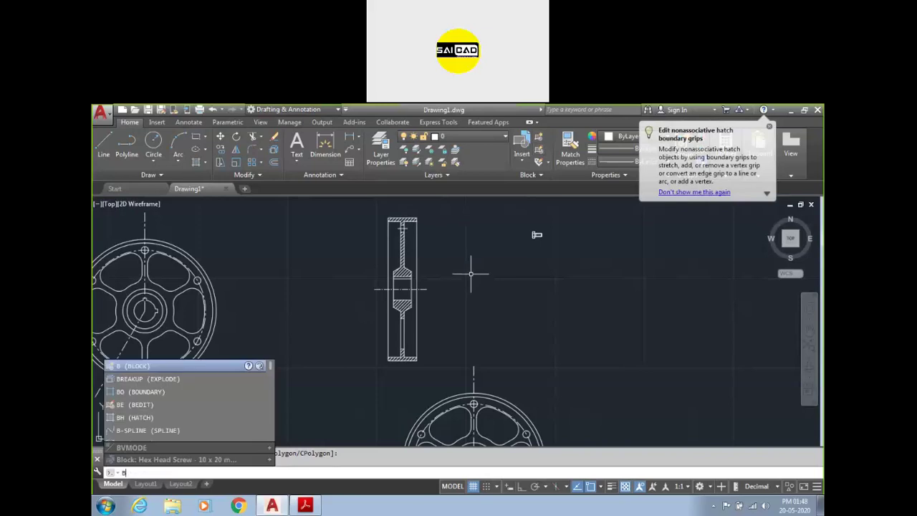
{"action": "key", "text": "Return"}
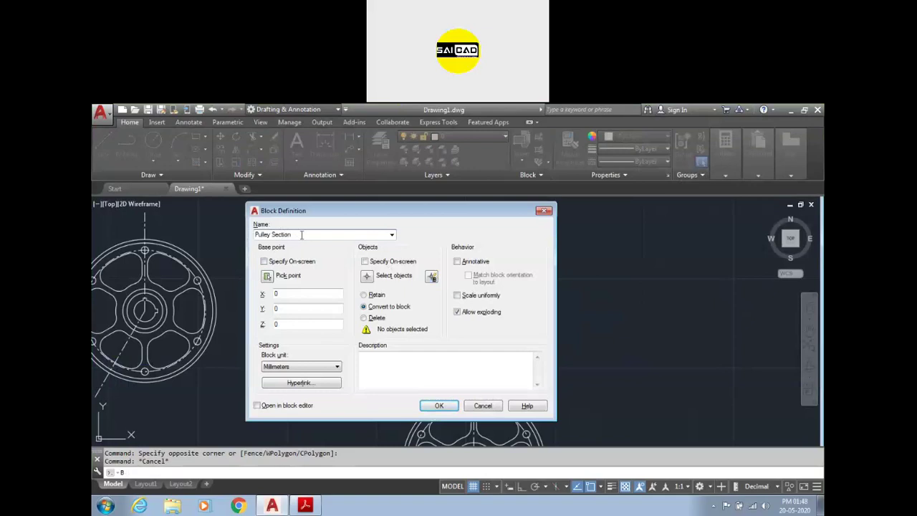
{"action": "left_click_drag", "start_coordinate": [363, 214], "coordinate": [534, 221]}
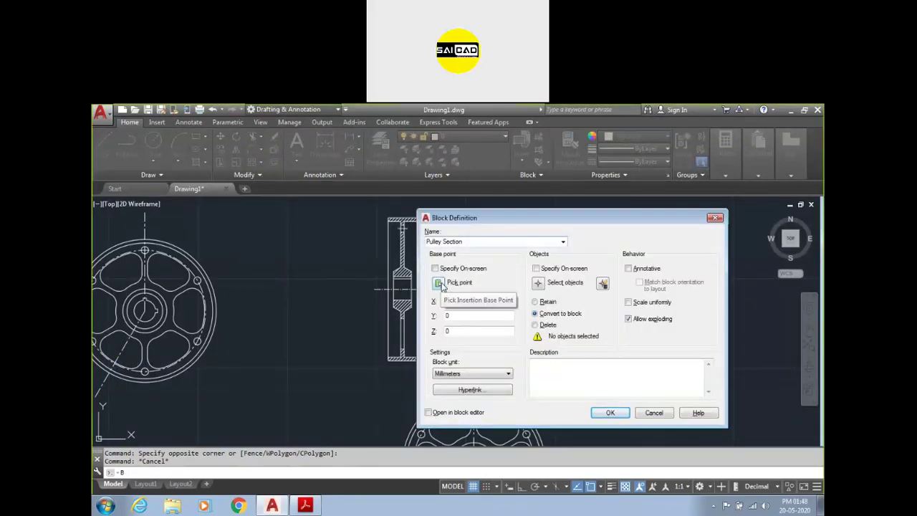
{"action": "left_click", "coordinate": [439, 283]}
{"action": "scroll", "coordinate": [430, 285], "scroll_direction": "up", "scroll_amount": 6}
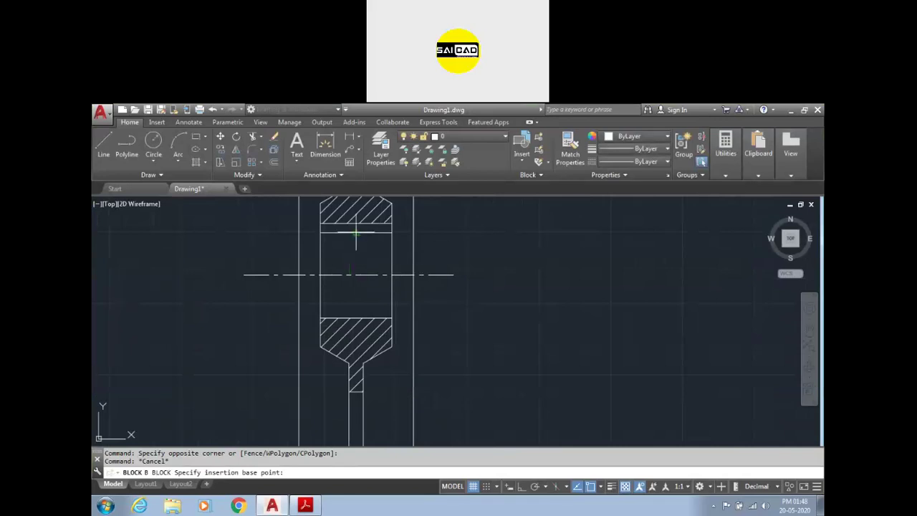
{"action": "left_click", "coordinate": [356, 274]}
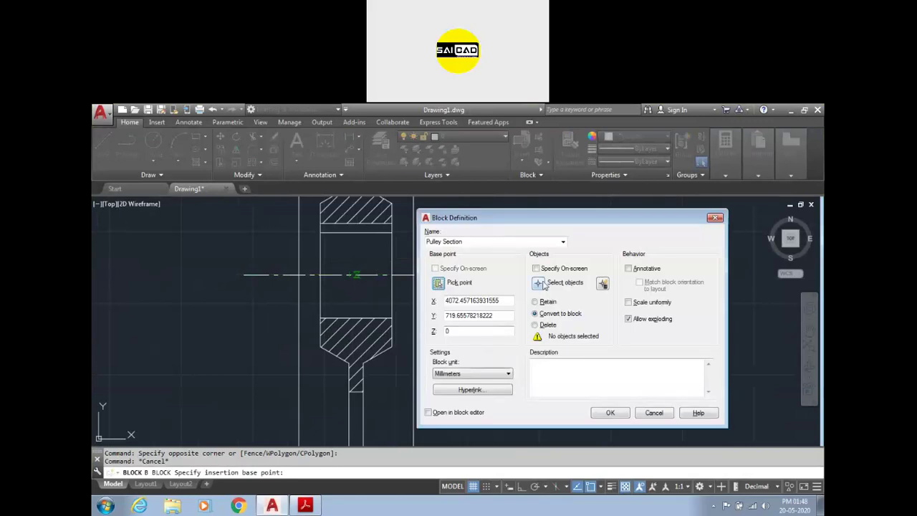
- Select the whole section view as the block's objects and create the Pulley Section block in Millimeters, converting the objects to a block
{"action": "left_click", "coordinate": [539, 283]}
{"action": "scroll", "coordinate": [519, 299], "scroll_direction": "down", "scroll_amount": 5}
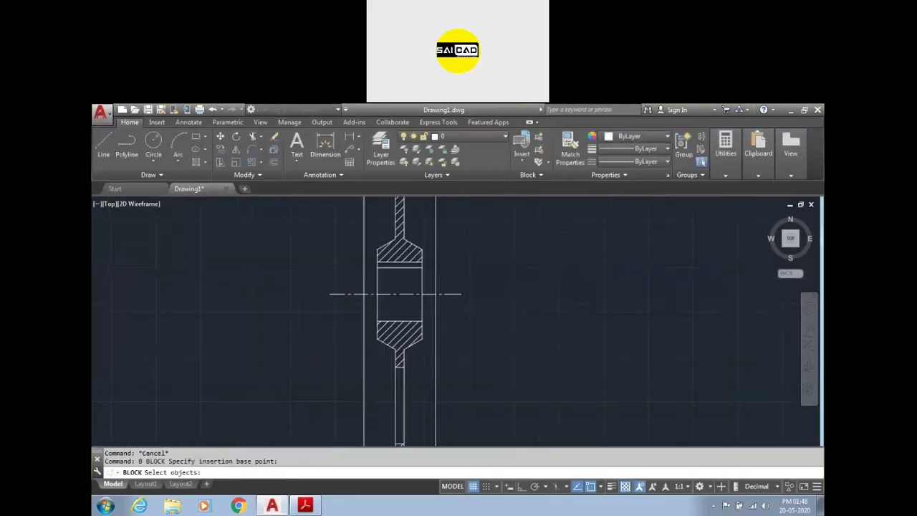
{"action": "left_click", "coordinate": [494, 225]}
{"action": "left_click", "coordinate": [370, 398]}
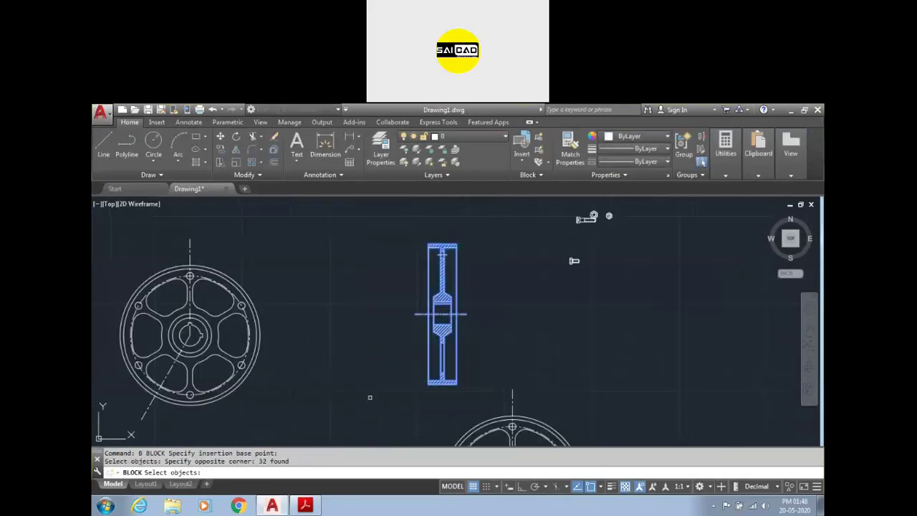
{"action": "key", "text": "Return"}
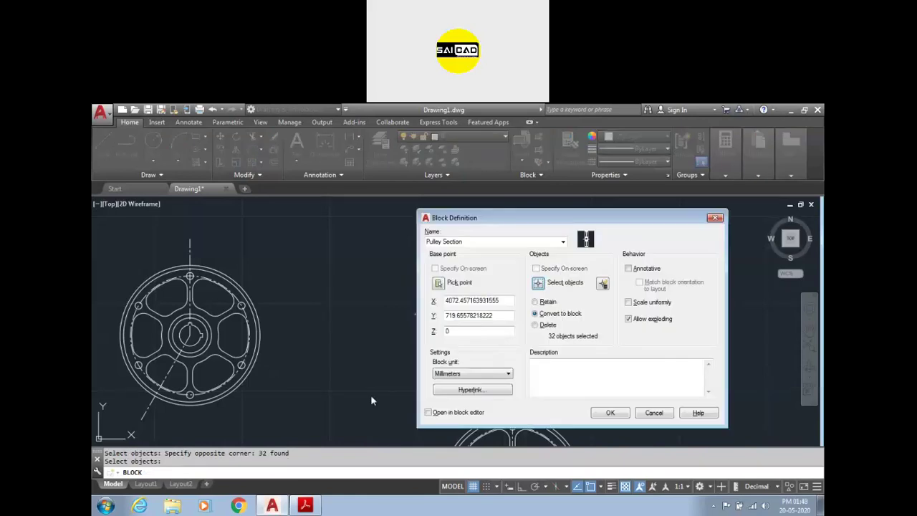
{"action": "left_click", "coordinate": [611, 414]}
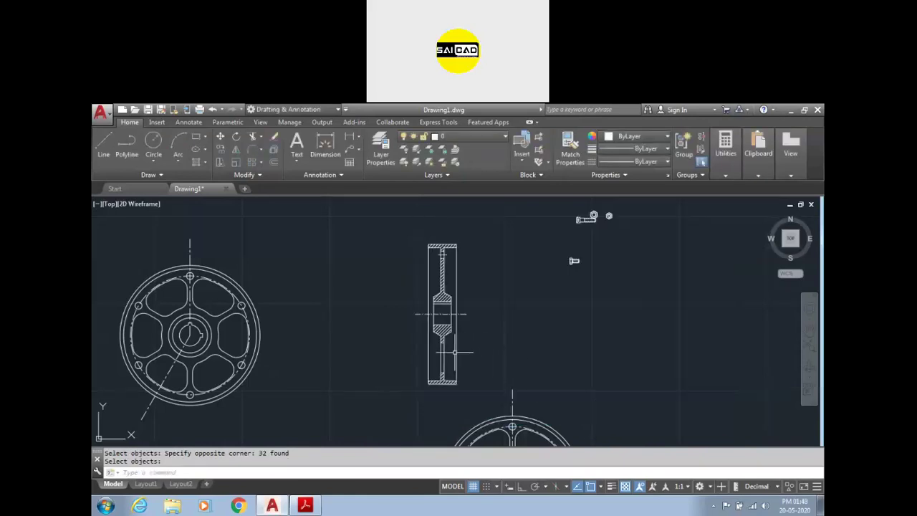
- Erase the new Pulley Section block and reinsert it from the drawing's blocks in the space beside the first Pulley block
{"action": "left_click", "coordinate": [454, 352]}
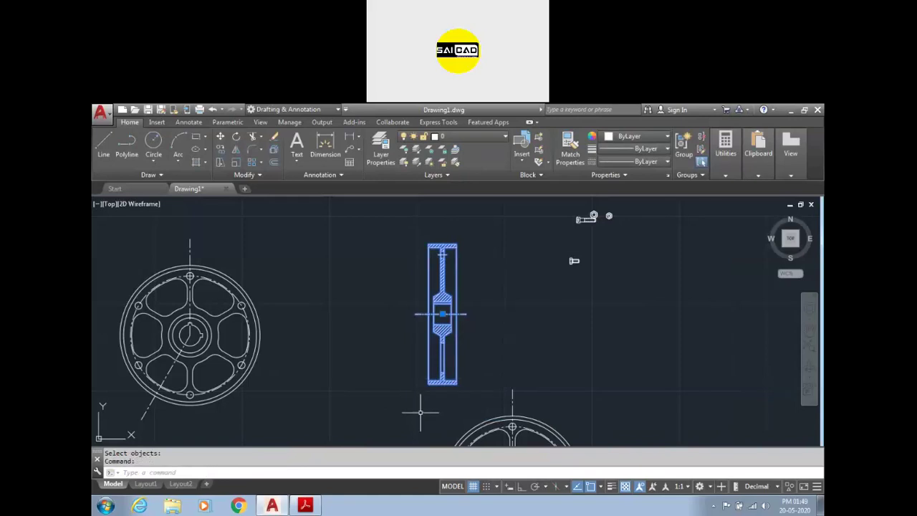
{"action": "key", "text": "Delete"}
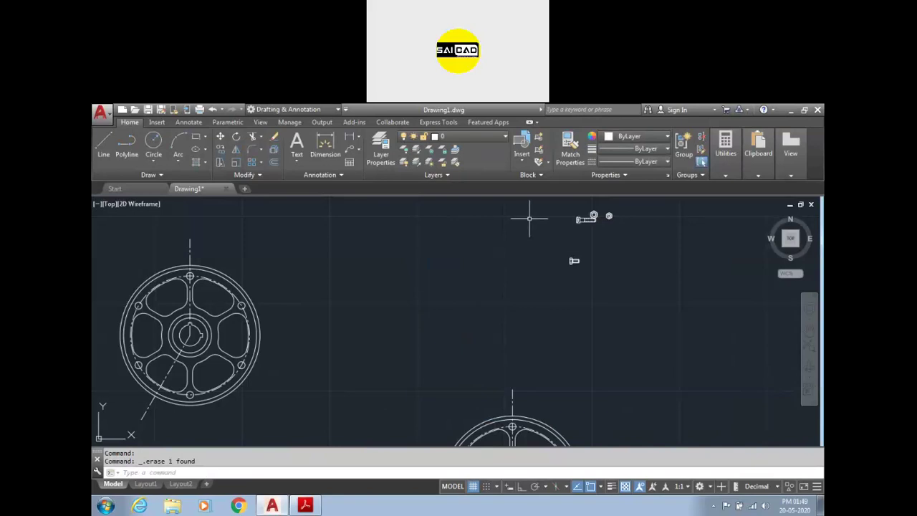
{"action": "left_click", "coordinate": [522, 161]}
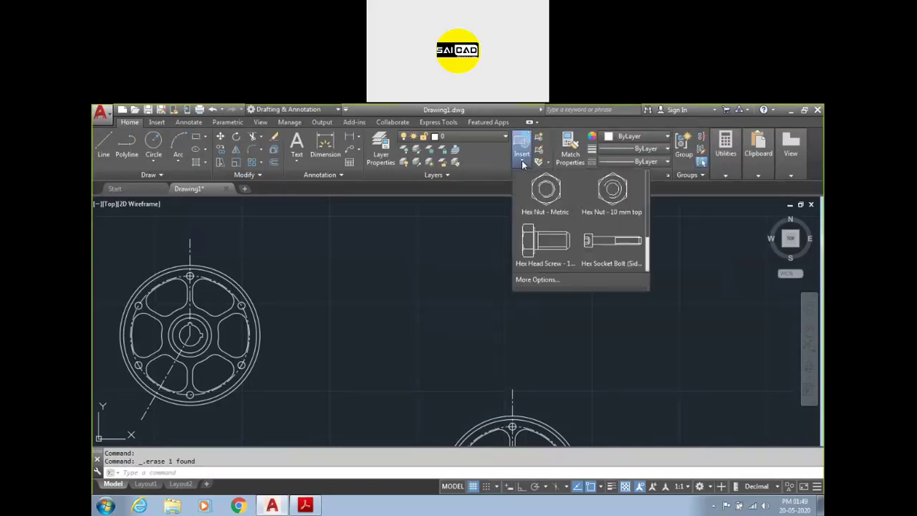
{"action": "scroll", "coordinate": [647, 258], "scroll_direction": "down", "scroll_amount": 1}
{"action": "scroll", "coordinate": [648, 258], "scroll_direction": "down", "scroll_amount": 1}
{"action": "left_click", "coordinate": [617, 249]}
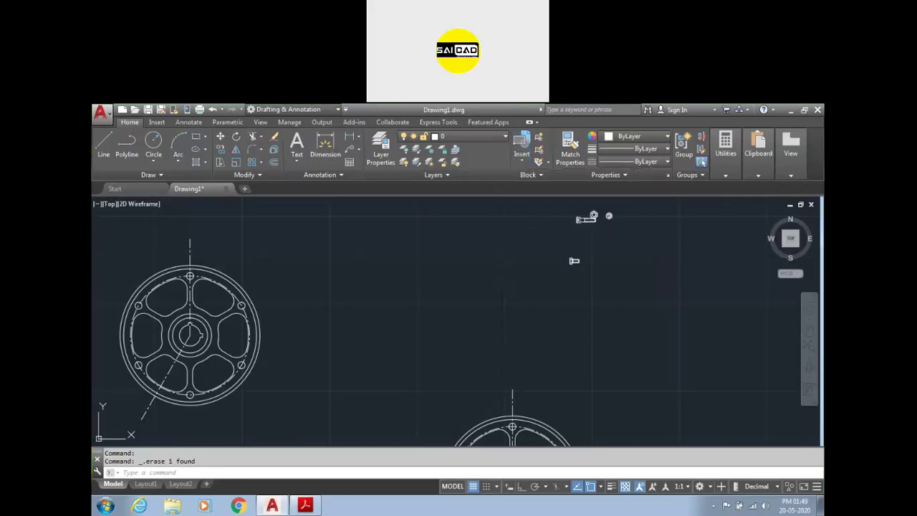
{"action": "left_click", "coordinate": [444, 290]}
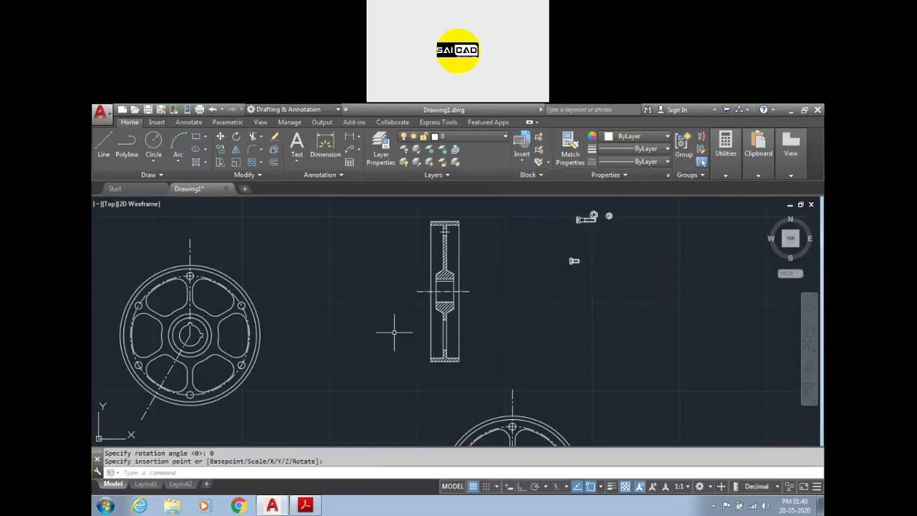
{"action": "scroll", "coordinate": [419, 358], "scroll_direction": "down", "scroll_amount": 3}
{"action": "scroll", "coordinate": [418, 358], "scroll_direction": "up", "scroll_amount": 3}
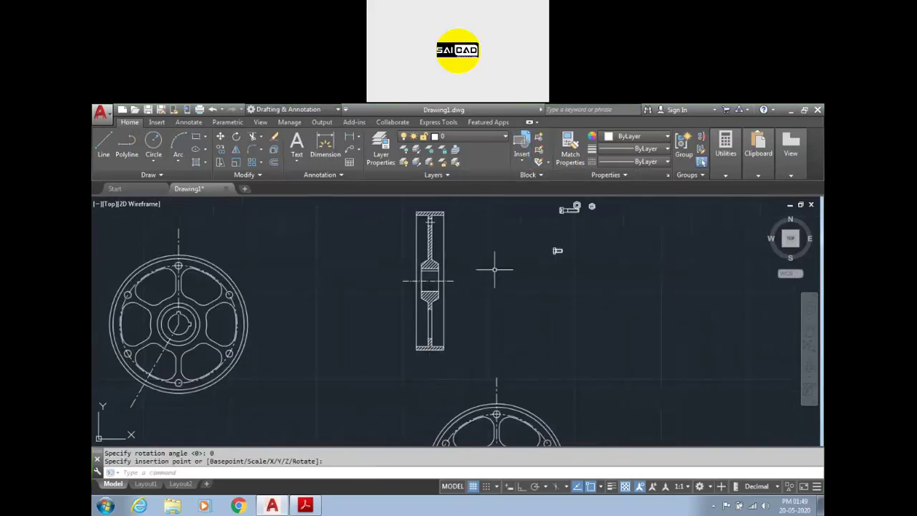
- Explode the reinserted Pulley Section block
{"action": "left_click", "coordinate": [495, 258]}
{"action": "left_click", "coordinate": [436, 310]}
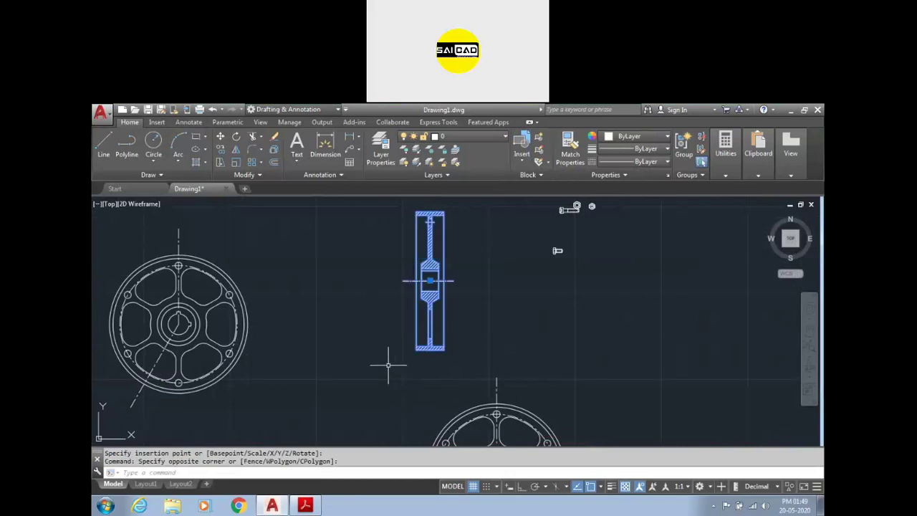
{"action": "type", "text": "x"}
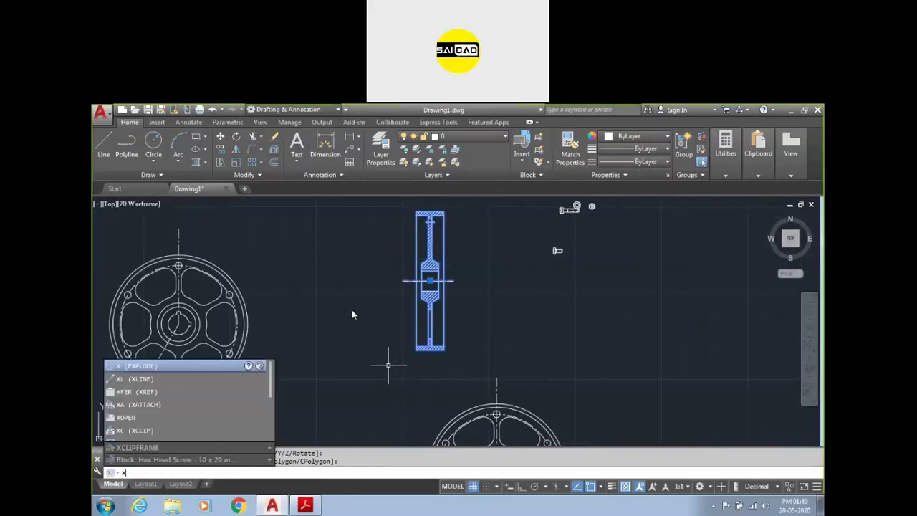
{"action": "key", "text": "Return"}
- Select individual lines of the exploded section view to check whether they are separate objects, and clear the selection
{"action": "left_click", "coordinate": [443, 318]}
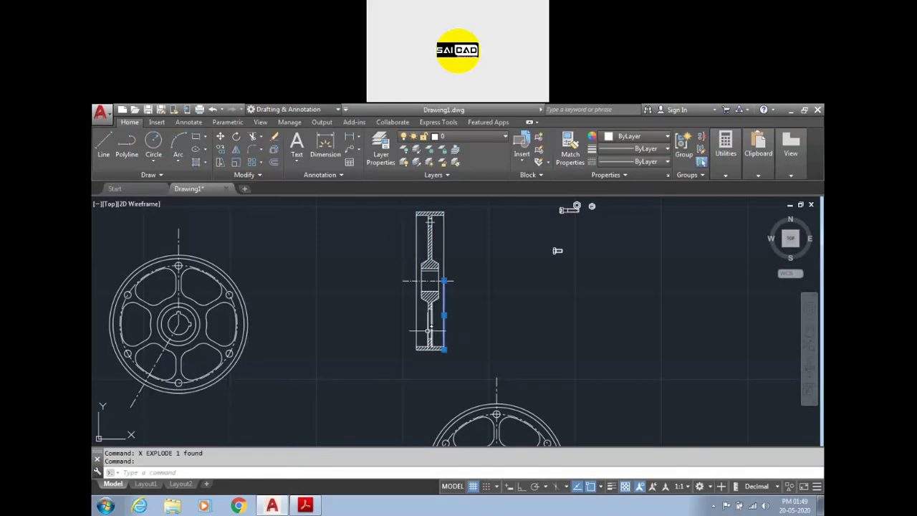
{"action": "scroll", "coordinate": [445, 248], "scroll_direction": "up", "scroll_amount": 4}
{"action": "key", "text": "Escape"}
{"action": "left_click", "coordinate": [461, 238]}
{"action": "left_click", "coordinate": [426, 256]}
{"action": "left_click", "coordinate": [423, 291]}
{"action": "scroll", "coordinate": [425, 293], "scroll_direction": "down", "scroll_amount": 4}
{"action": "key", "text": "Escape"}
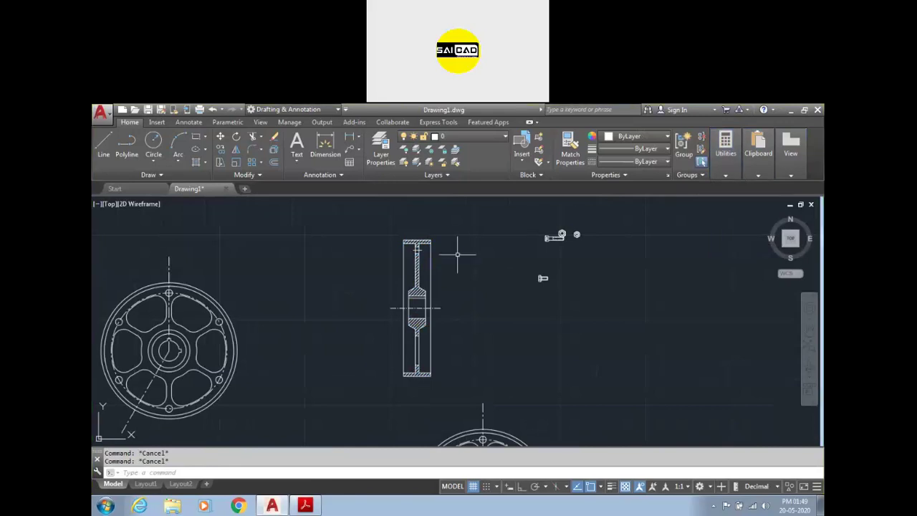
- Explode the Pulley block below the section view and check one of its separate objects
{"action": "scroll", "coordinate": [457, 254], "scroll_direction": "down", "scroll_amount": 3}
{"action": "scroll", "coordinate": [545, 307], "scroll_direction": "up", "scroll_amount": 1}
{"action": "left_click", "coordinate": [541, 307]}
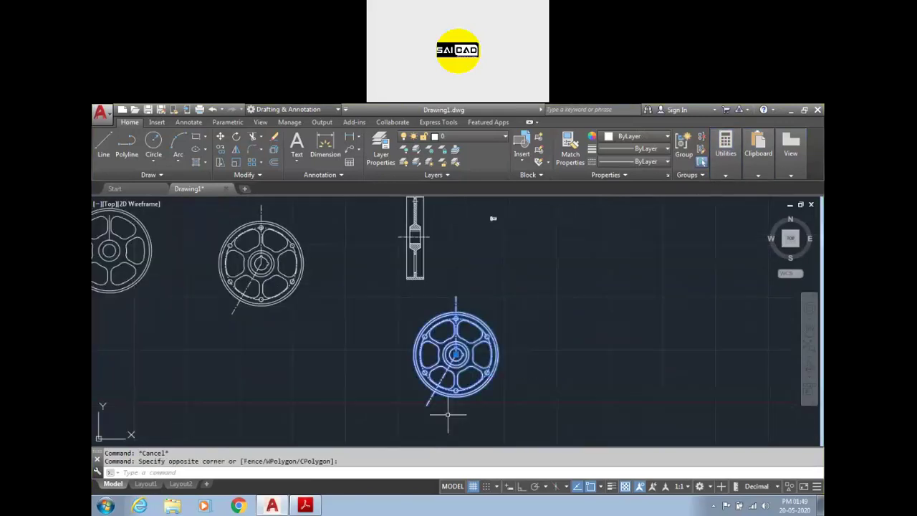
{"action": "left_click", "coordinate": [448, 416]}
{"action": "type", "text": "x"}
{"action": "key", "text": "Return"}
{"action": "key", "text": "Escape"}
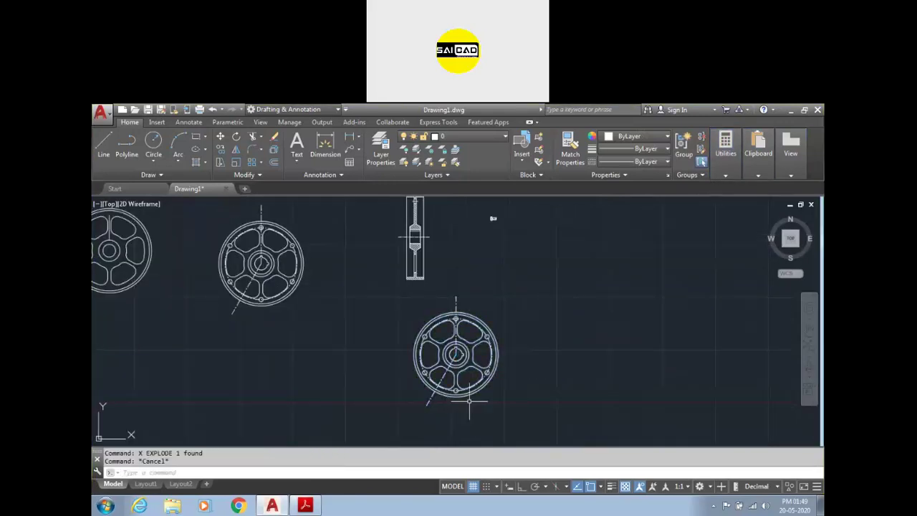
{"action": "left_click", "coordinate": [486, 323]}
{"action": "left_click", "coordinate": [486, 327]}
{"action": "key", "text": "Escape"}
- Insert another Pulley block at scale 1 and angle 0 to the right of the section view, below the fasteners
{"action": "scroll", "coordinate": [455, 221], "scroll_direction": "down", "scroll_amount": 2}
{"action": "scroll", "coordinate": [409, 255], "scroll_direction": "up", "scroll_amount": 2}
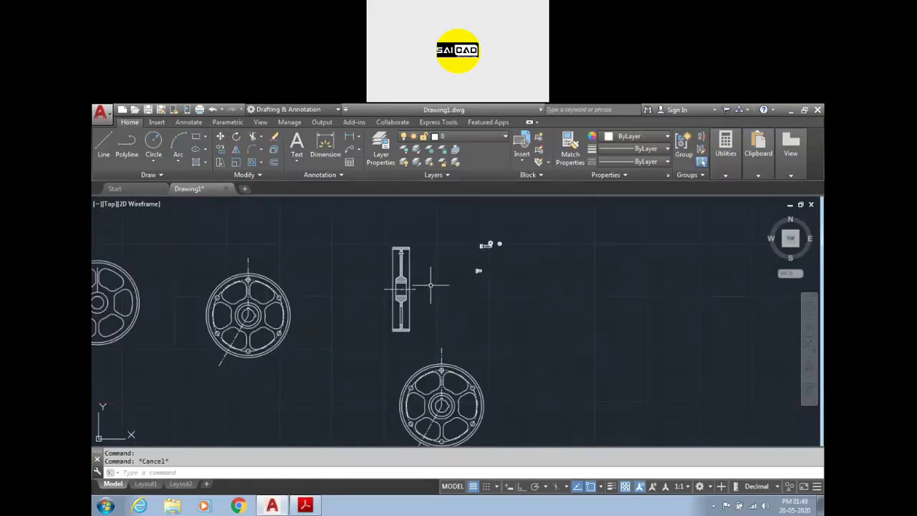
{"action": "type", "text": "i"}
{"action": "key", "text": "Return"}
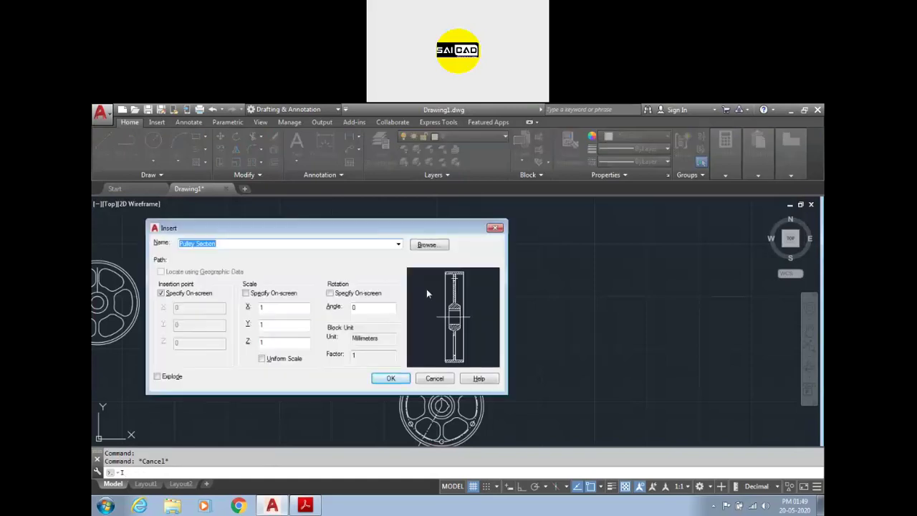
{"action": "left_click", "coordinate": [398, 245]}
{"action": "left_click", "coordinate": [346, 283]}
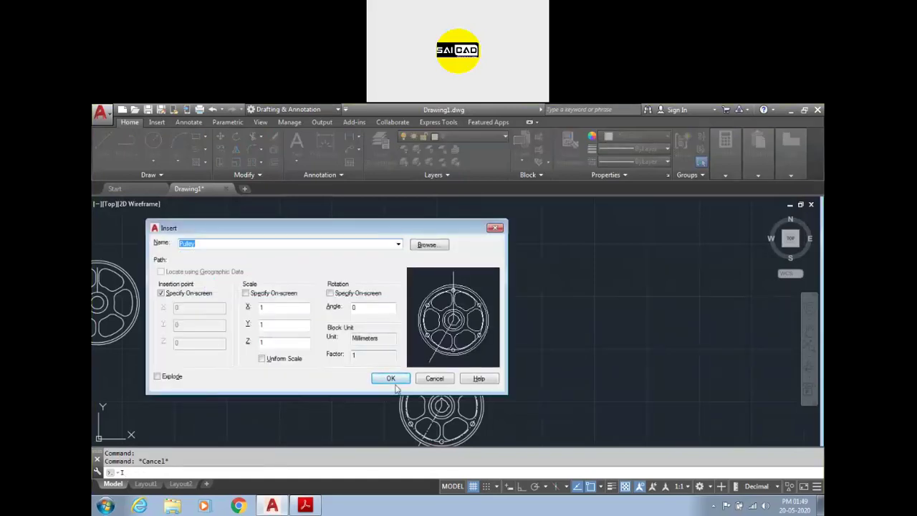
{"action": "left_click", "coordinate": [390, 377]}
{"action": "left_click", "coordinate": [570, 324]}
{"action": "key", "text": "Escape"}
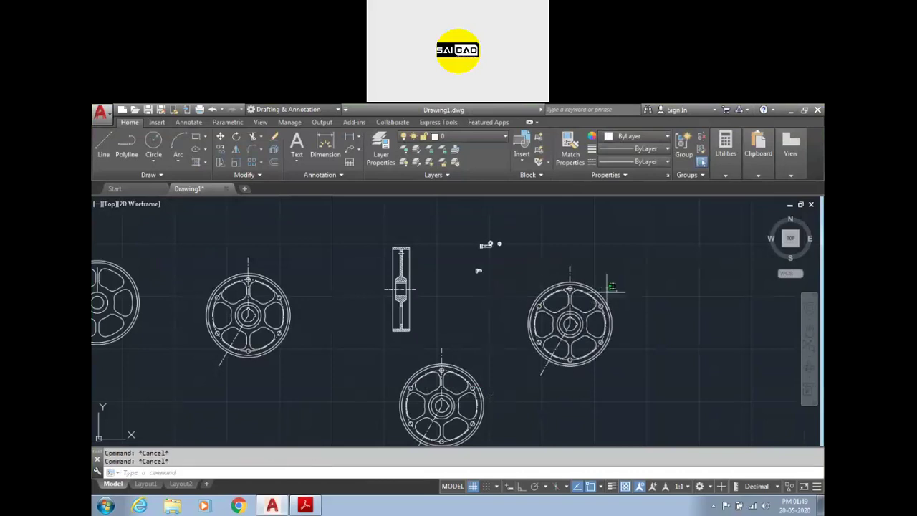
{"action": "left_click", "coordinate": [492, 368]}
{"action": "left_click", "coordinate": [463, 383]}
{"action": "key", "text": "Escape"}
{"action": "left_click", "coordinate": [625, 287]}
{"action": "left_click", "coordinate": [568, 379]}
{"action": "key", "text": "Escape"}
- Erase the group of fastener blocks beside the section view
{"action": "scroll", "coordinate": [479, 271], "scroll_direction": "down", "scroll_amount": 3}
{"action": "scroll", "coordinate": [469, 265], "scroll_direction": "up", "scroll_amount": 2}
{"action": "left_click", "coordinate": [477, 251]}
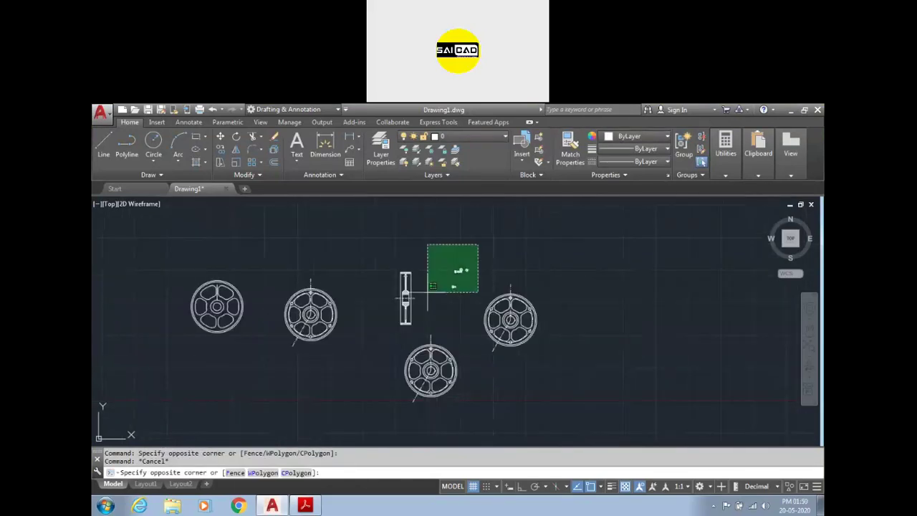
{"action": "left_click", "coordinate": [451, 310]}
{"action": "key", "text": "Delete"}
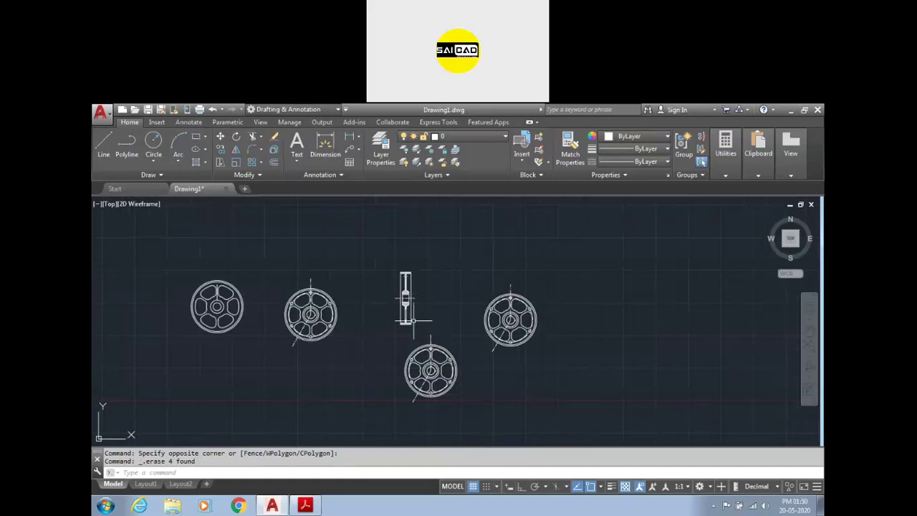
- Check the outer circle of the exploded pulley below the section view as a separate object and clear the selection
{"action": "scroll", "coordinate": [426, 381], "scroll_direction": "up", "scroll_amount": 6}
{"action": "scroll", "coordinate": [443, 355], "scroll_direction": "down", "scroll_amount": 4}
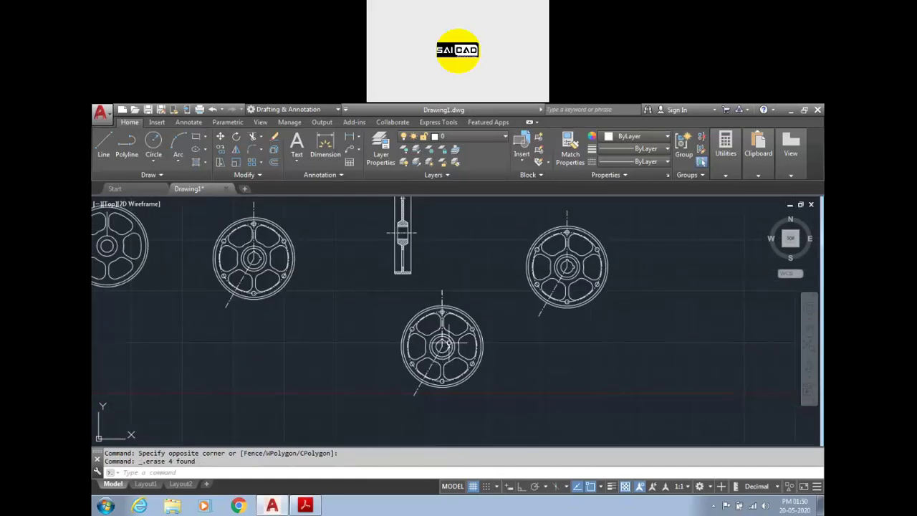
{"action": "left_click", "coordinate": [457, 310]}
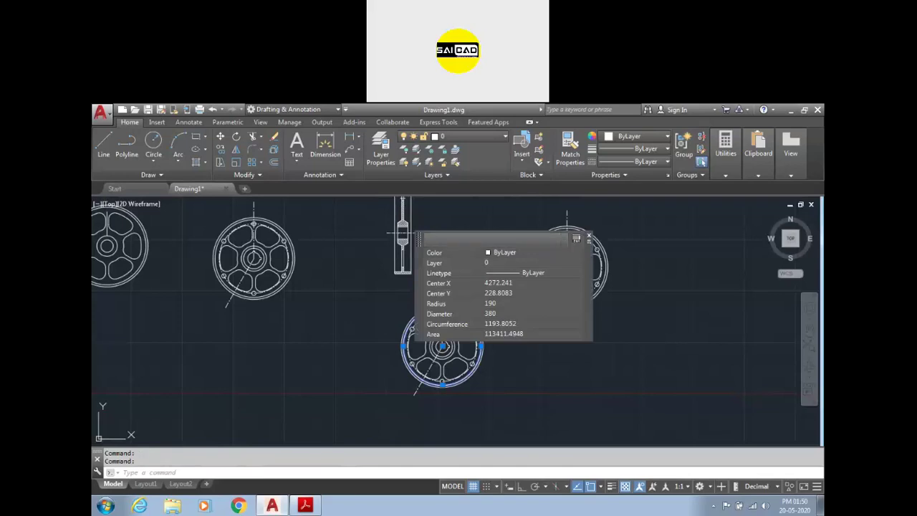
{"action": "key", "text": "Escape"}
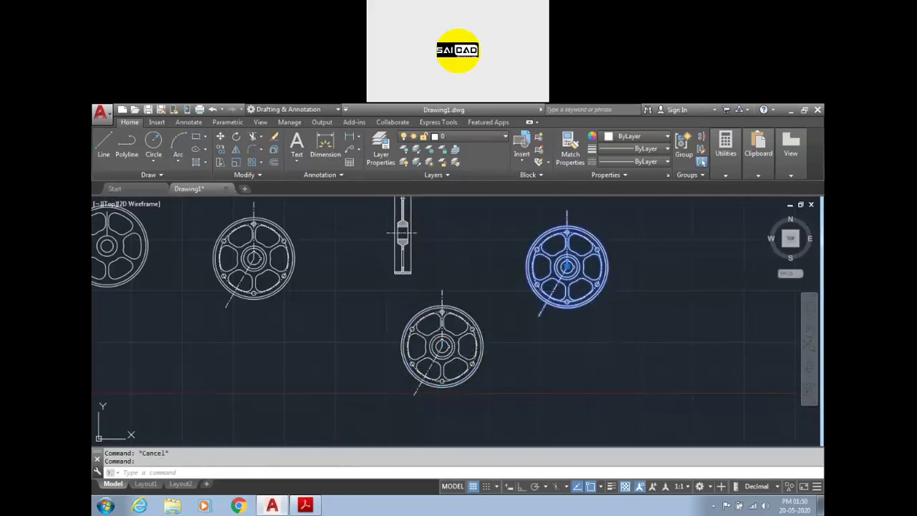
- Look at the editable block definitions, previewing Pulley and Pulley Section, and close the list without editing
{"action": "double_click", "coordinate": [479, 349]}
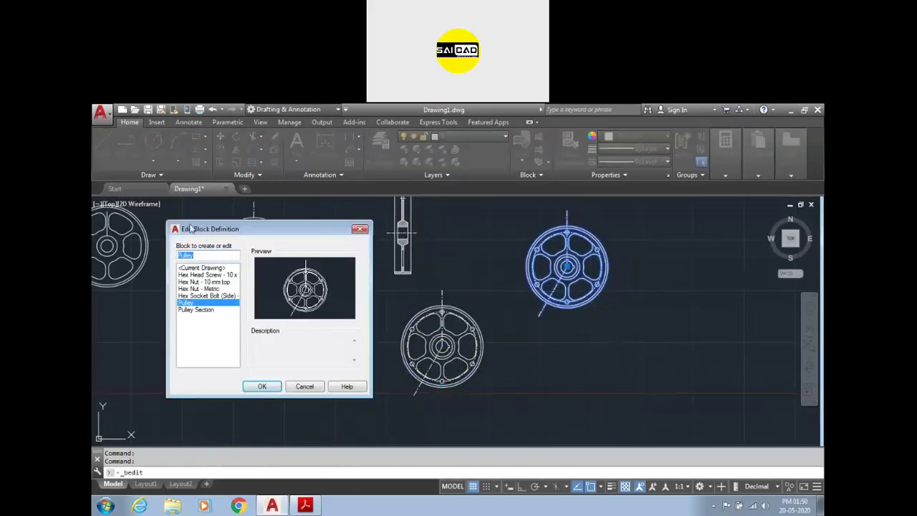
{"action": "left_click", "coordinate": [361, 229]}
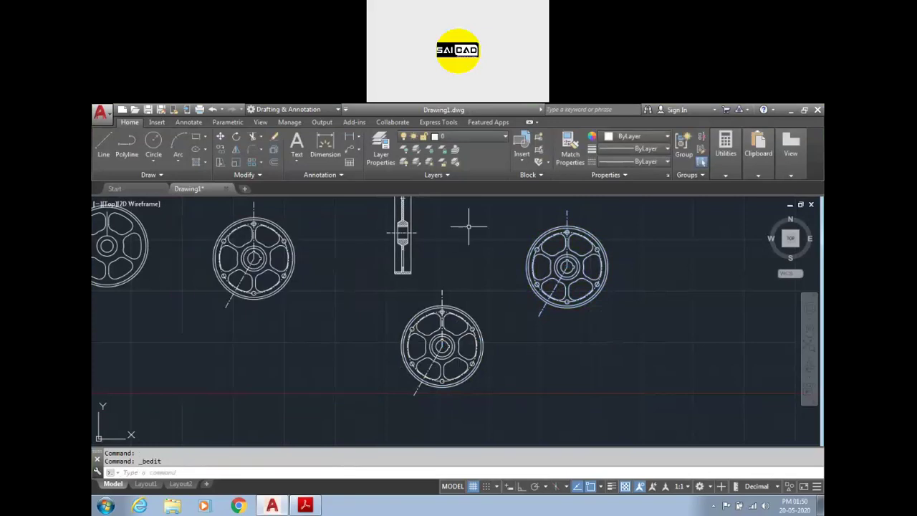
{"action": "left_click", "coordinate": [539, 150]}
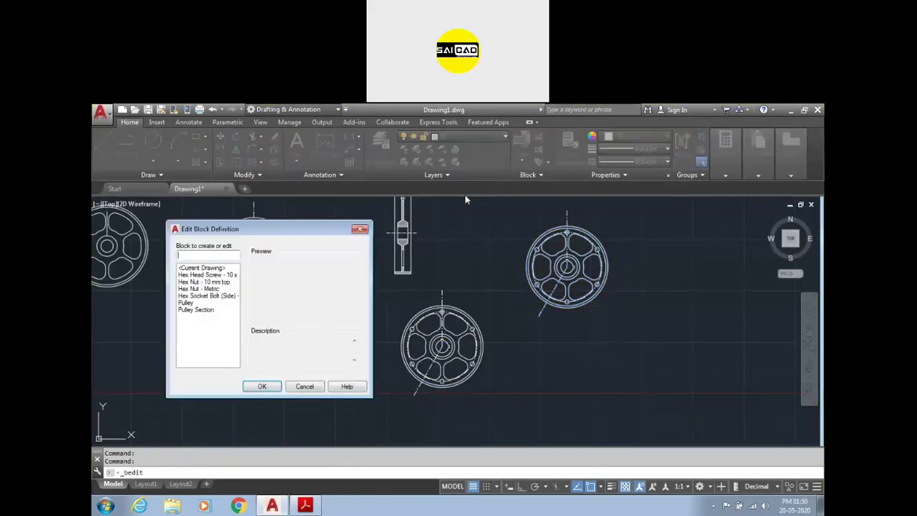
{"action": "left_click", "coordinate": [186, 303]}
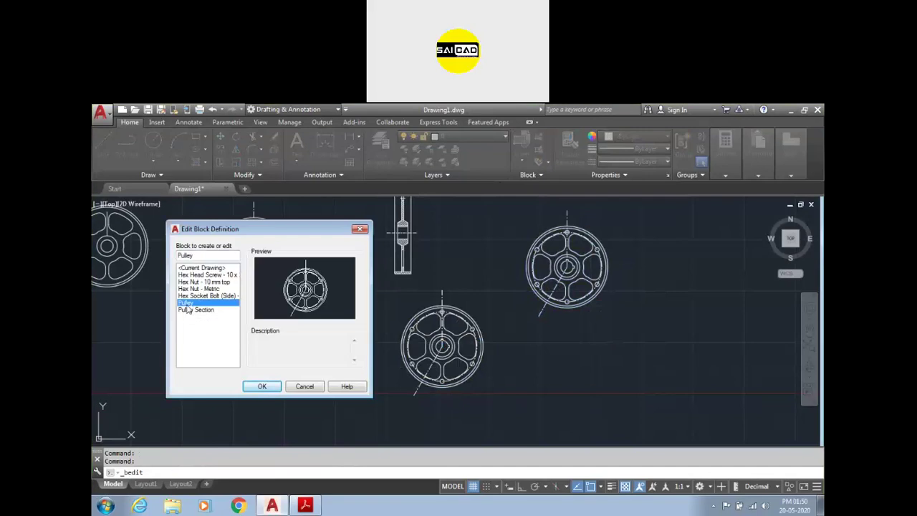
{"action": "left_click", "coordinate": [194, 310]}
{"action": "left_click", "coordinate": [359, 229]}
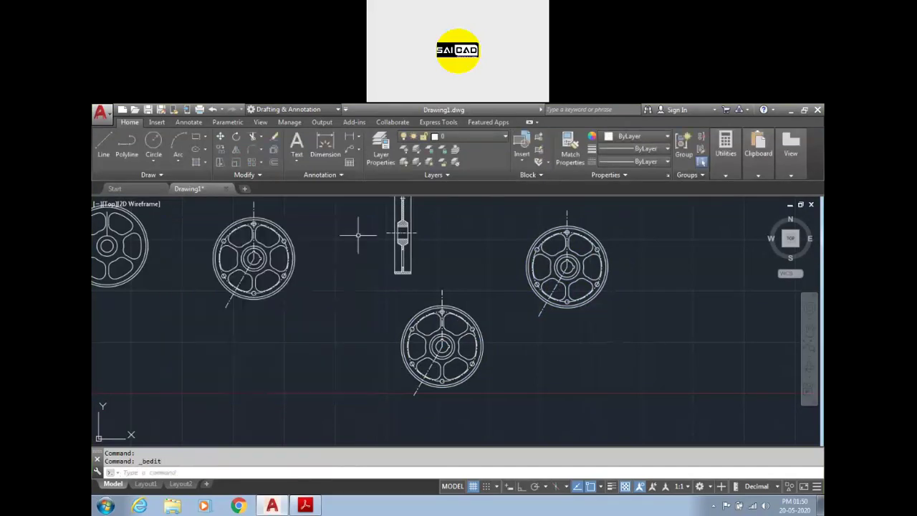
- Run the BEDIT command, preview the Pulley Section and Pulley definitions again, and cancel
{"action": "type", "text": "BE"}
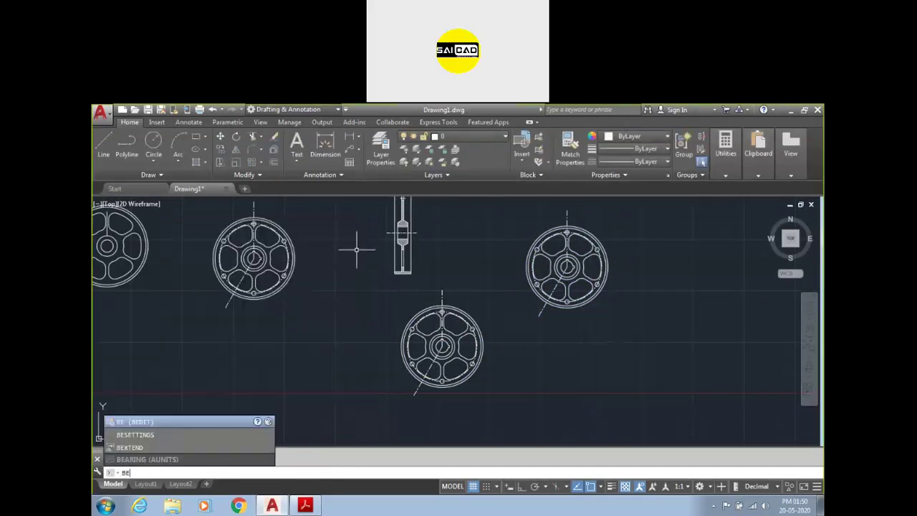
{"action": "key", "text": "Return"}
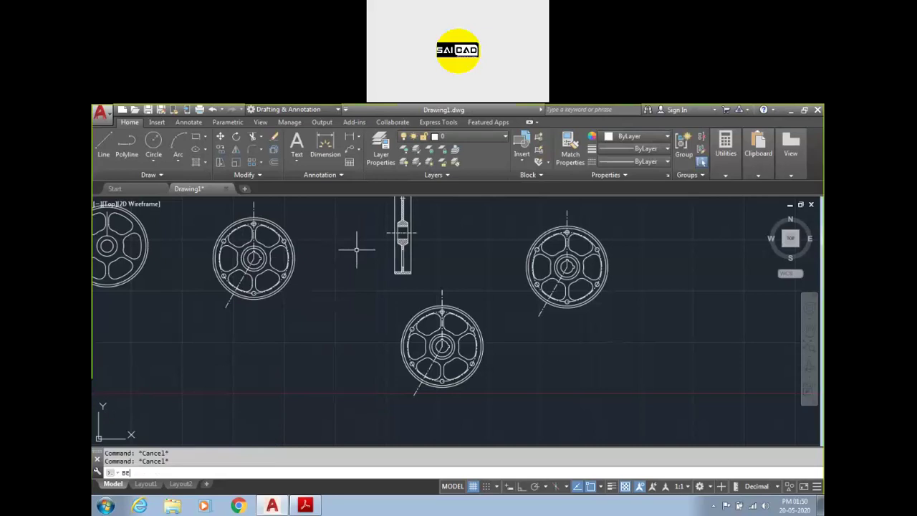
{"action": "left_click", "coordinate": [203, 310]}
{"action": "left_click", "coordinate": [190, 304]}
{"action": "left_click", "coordinate": [196, 310]}
{"action": "left_click", "coordinate": [360, 229]}
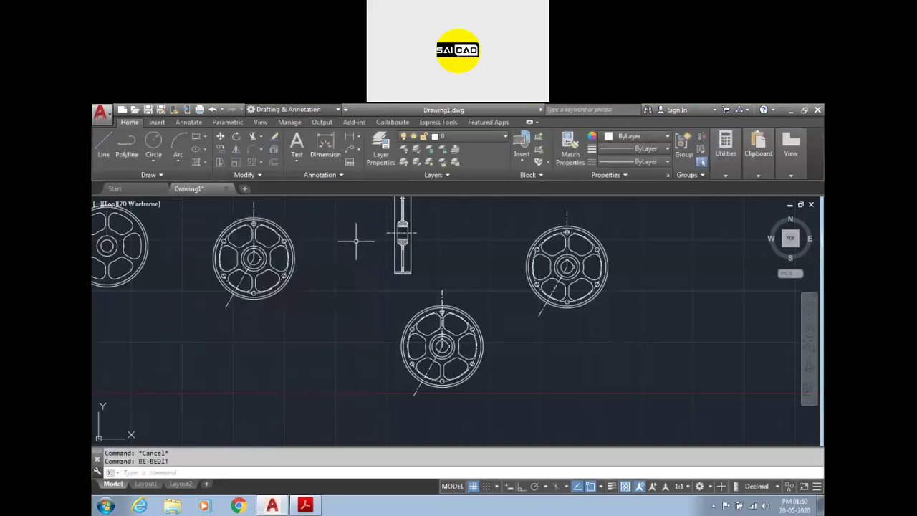
- Open the Pulley block's definition in the Block Editor from the unexploded pulley beside the section view
{"action": "double_click", "coordinate": [539, 230]}
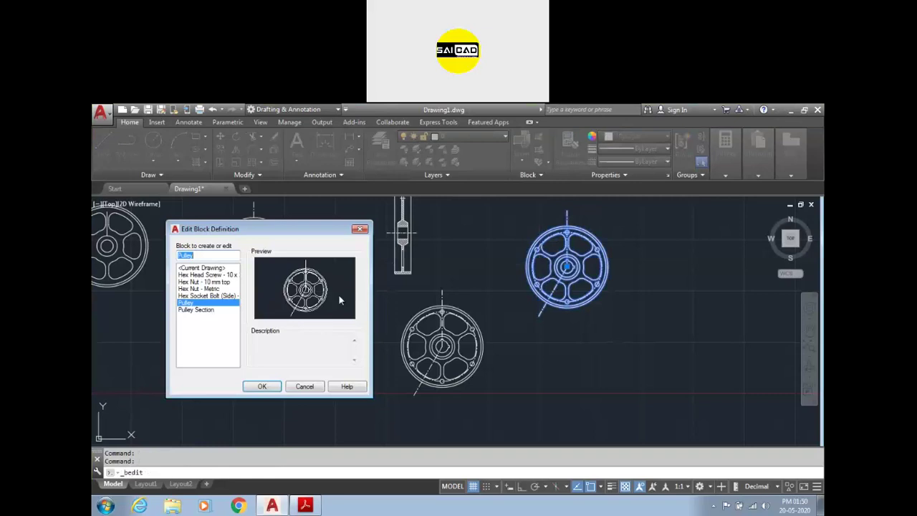
{"action": "left_click", "coordinate": [259, 387]}
{"action": "left_click", "coordinate": [616, 256]}
{"action": "left_click", "coordinate": [458, 319]}
{"action": "scroll", "coordinate": [364, 309], "scroll_direction": "down", "scroll_amount": 4}
{"action": "key", "text": "Escape"}
{"action": "scroll", "coordinate": [413, 328], "scroll_direction": "up", "scroll_amount": 6}
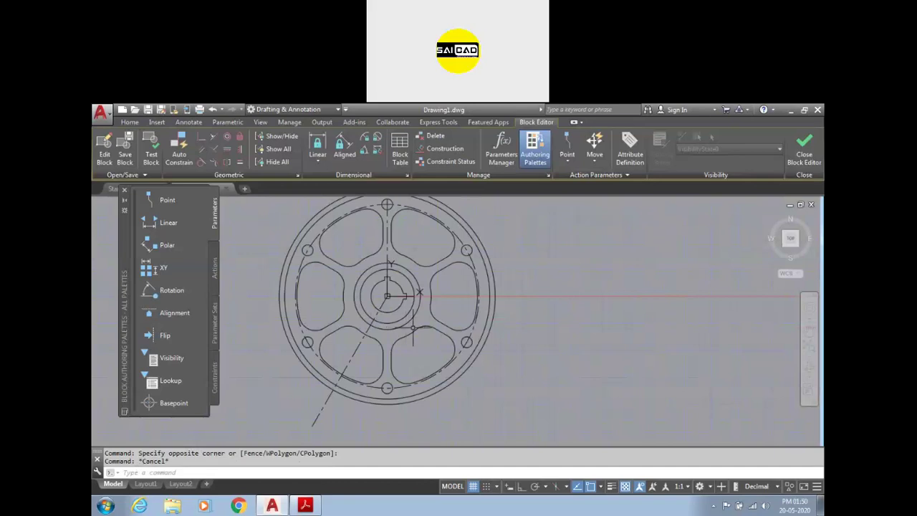
- Select the hub circle inside the Pulley definition to check that it is editable, and clear the selection
{"action": "left_click", "coordinate": [414, 308]}
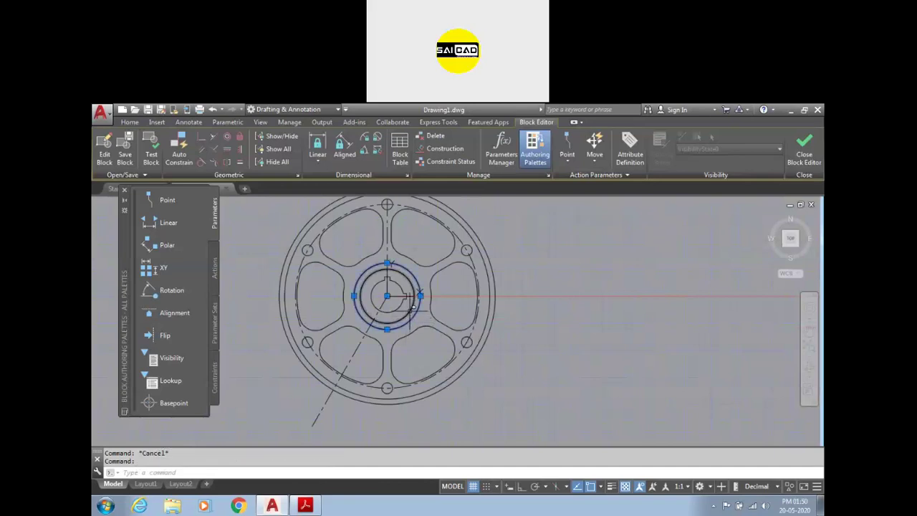
{"action": "scroll", "coordinate": [429, 305], "scroll_direction": "down", "scroll_amount": 2}
{"action": "key", "text": "Escape"}
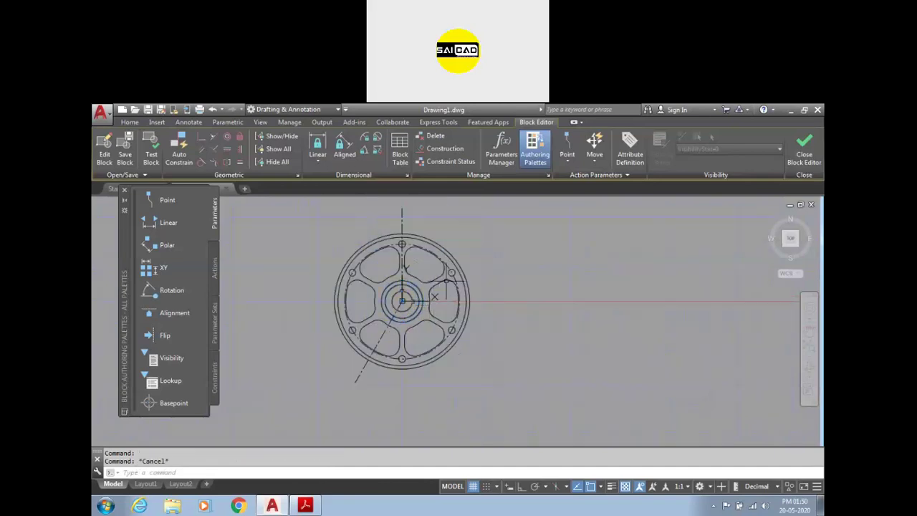
{"action": "scroll", "coordinate": [391, 309], "scroll_direction": "up", "scroll_amount": 2}
{"action": "scroll", "coordinate": [387, 314], "scroll_direction": "down", "scroll_amount": 2}
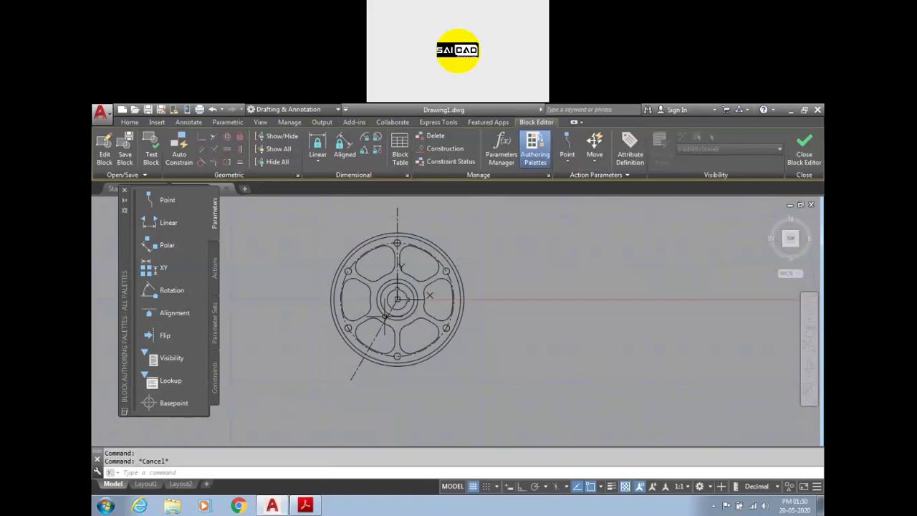
- Shorten the slanted and vertical centre lines of the Pulley definition so that they end at the outer rim
{"action": "scroll", "coordinate": [351, 371], "scroll_direction": "up", "scroll_amount": 2}
{"action": "left_click", "coordinate": [355, 374]}
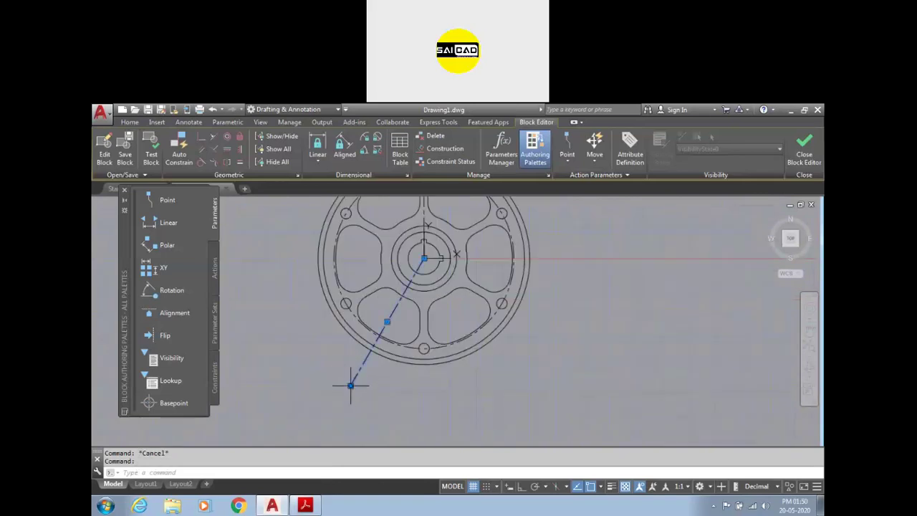
{"action": "left_click", "coordinate": [351, 384]}
{"action": "scroll", "coordinate": [368, 365], "scroll_direction": "down", "scroll_amount": 3}
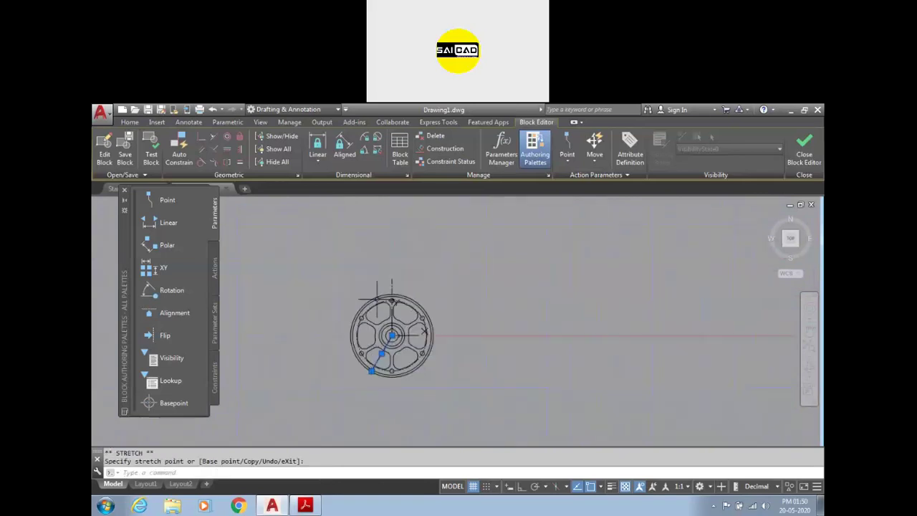
{"action": "scroll", "coordinate": [392, 301], "scroll_direction": "up", "scroll_amount": 3}
{"action": "left_click", "coordinate": [410, 215]}
{"action": "left_click", "coordinate": [411, 215]}
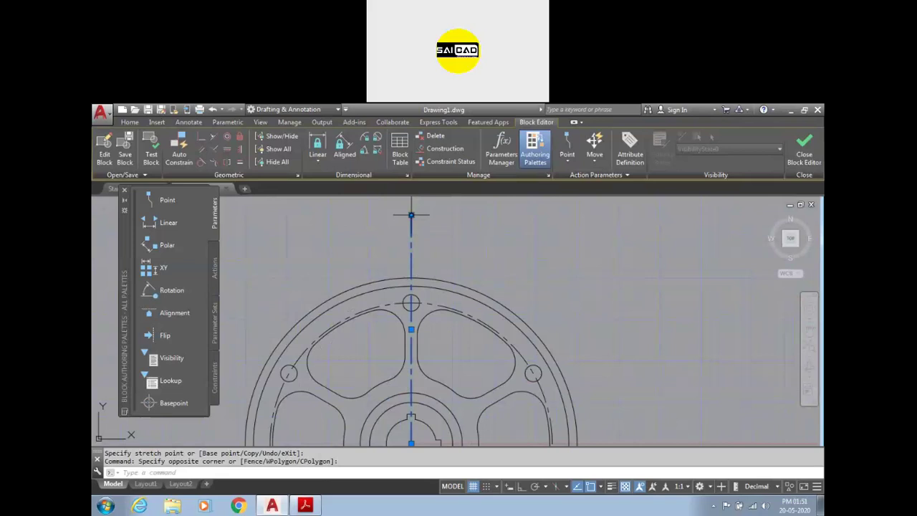
{"action": "key", "text": "Escape"}
{"action": "scroll", "coordinate": [495, 277], "scroll_direction": "down", "scroll_amount": 5}
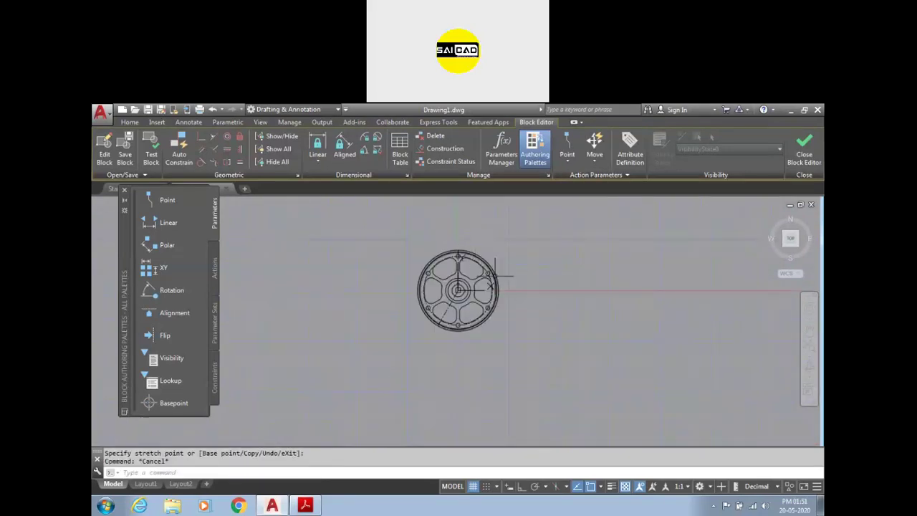
{"action": "scroll", "coordinate": [495, 276], "scroll_direction": "up", "scroll_amount": 2}
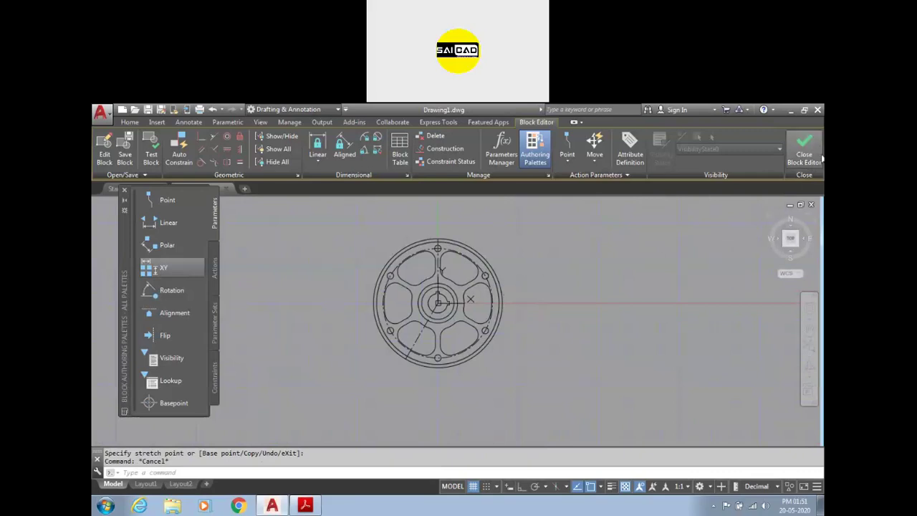
{"action": "left_click", "coordinate": [156, 122]}
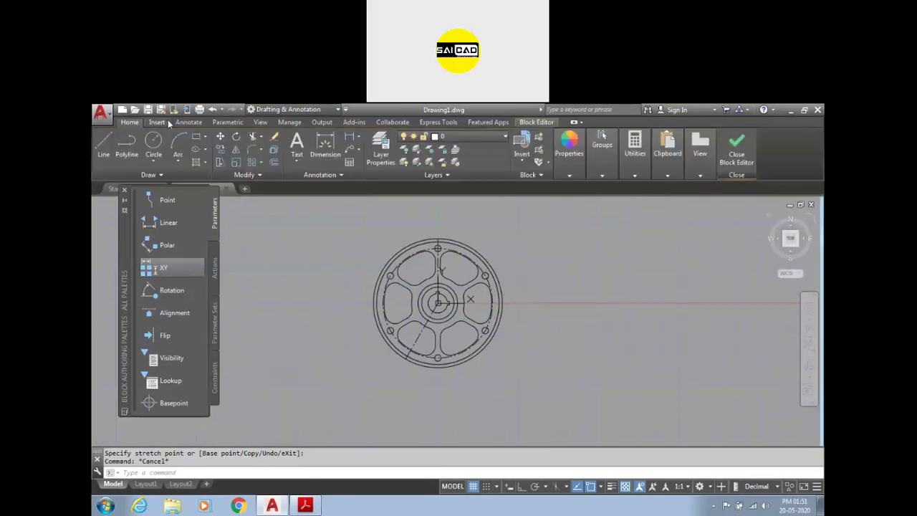
{"action": "left_click", "coordinate": [199, 124]}
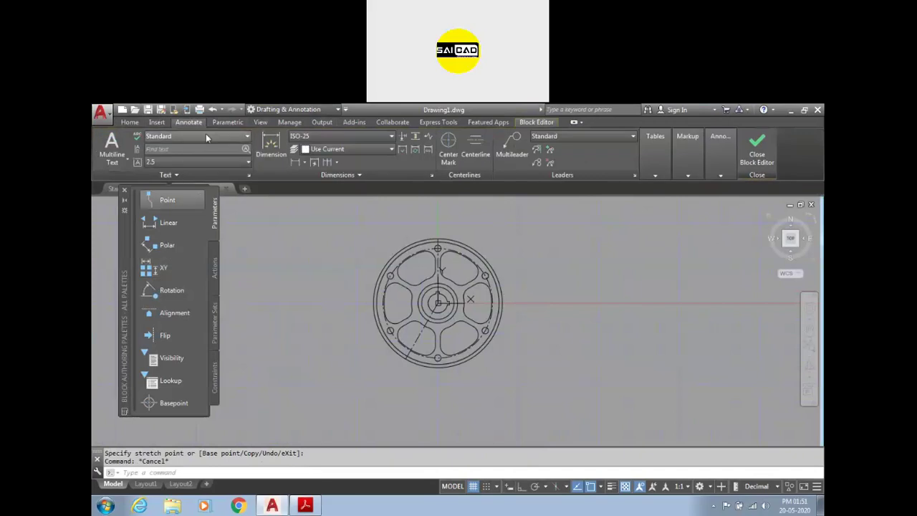
{"action": "left_click", "coordinate": [537, 122]}
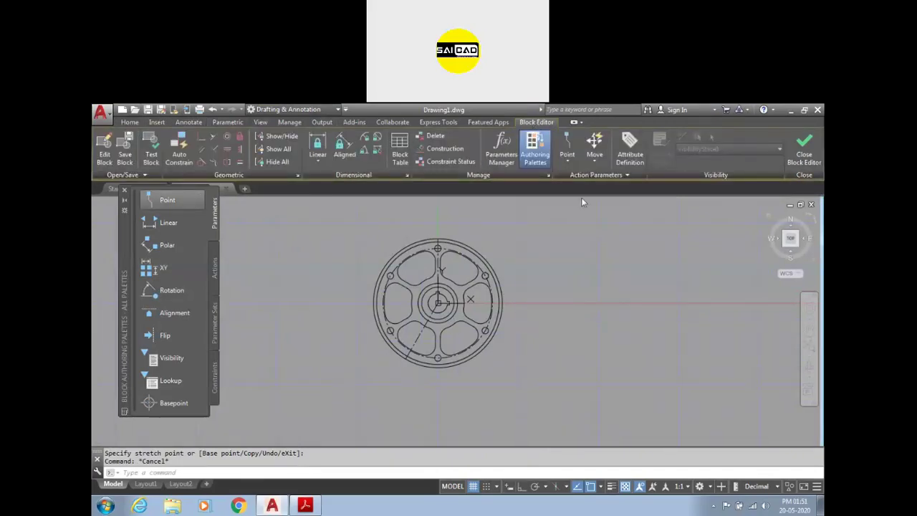
- Close the Block Editor and save the changes to the Pulley block
{"action": "left_click", "coordinate": [804, 149]}
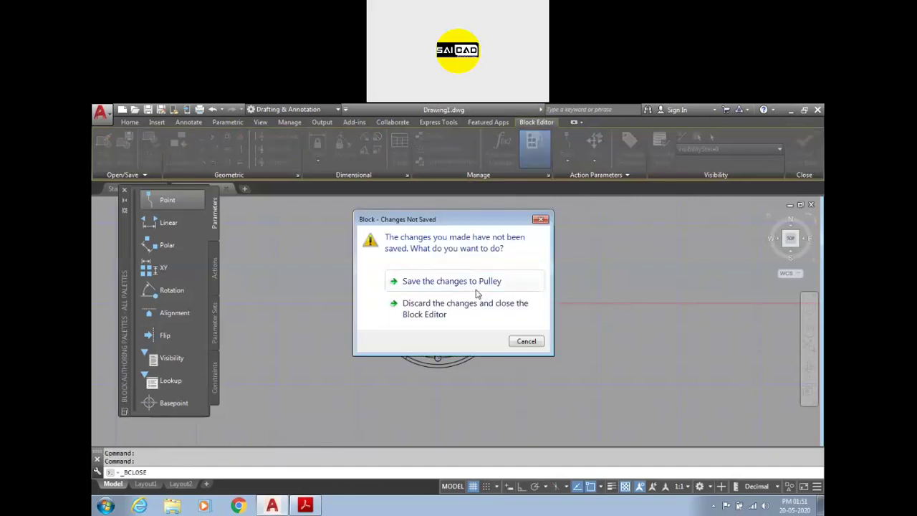
{"action": "left_click", "coordinate": [426, 284]}
{"action": "scroll", "coordinate": [473, 319], "scroll_direction": "down", "scroll_amount": 2}
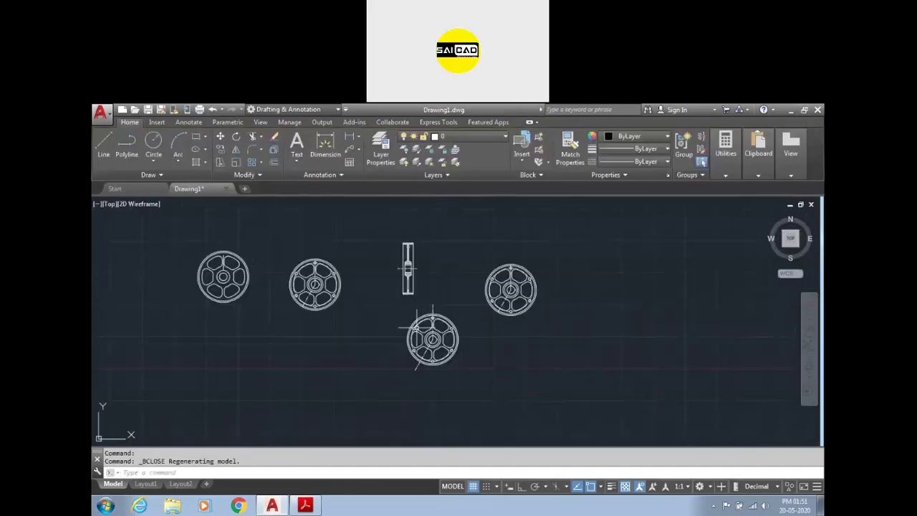
- Examine the centre lines on the placed Pulley blocks and compare them with the exploded pulley
{"action": "left_click", "coordinate": [467, 328]}
{"action": "scroll", "coordinate": [454, 333], "scroll_direction": "up", "scroll_amount": 3}
{"action": "key", "text": "Escape"}
{"action": "scroll", "coordinate": [452, 333], "scroll_direction": "down", "scroll_amount": 3}
{"action": "scroll", "coordinate": [280, 277], "scroll_direction": "up", "scroll_amount": 2}
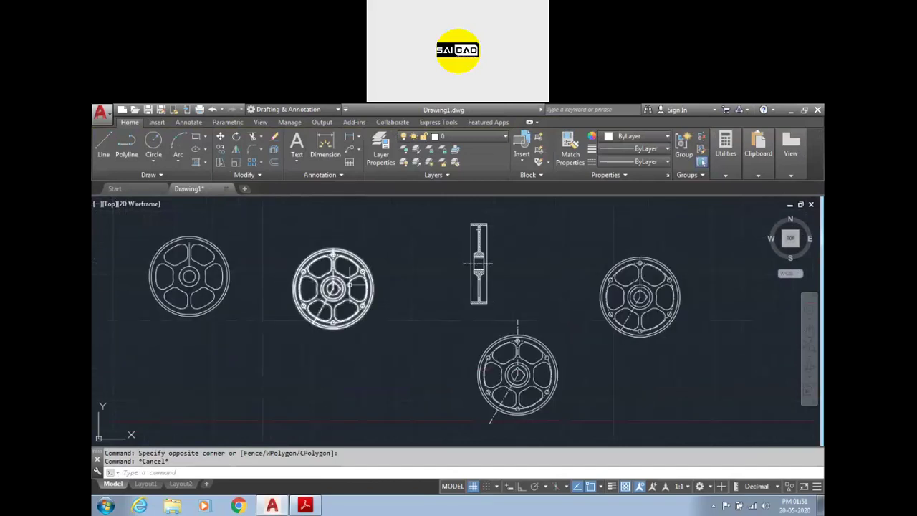
{"action": "scroll", "coordinate": [676, 256], "scroll_direction": "up", "scroll_amount": 7}
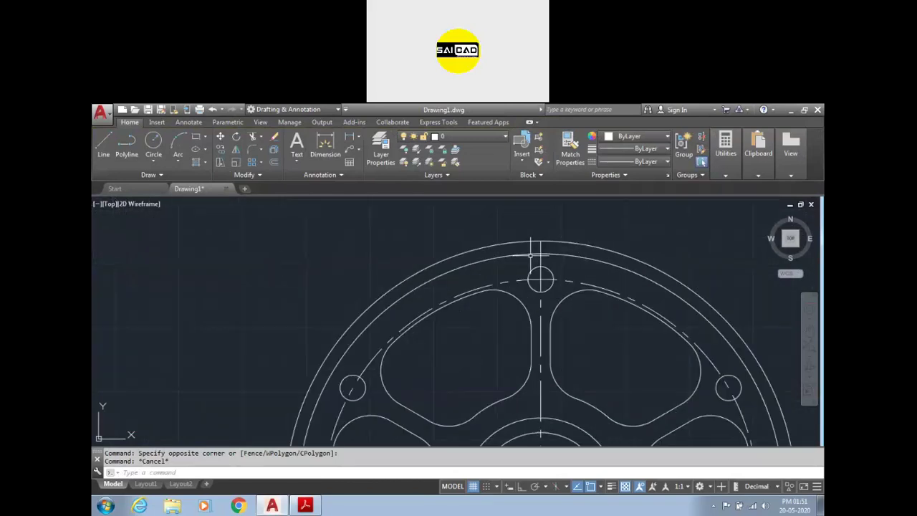
{"action": "scroll", "coordinate": [562, 229], "scroll_direction": "down", "scroll_amount": 5}
{"action": "key", "text": "Escape"}
{"action": "key", "text": "Escape"}
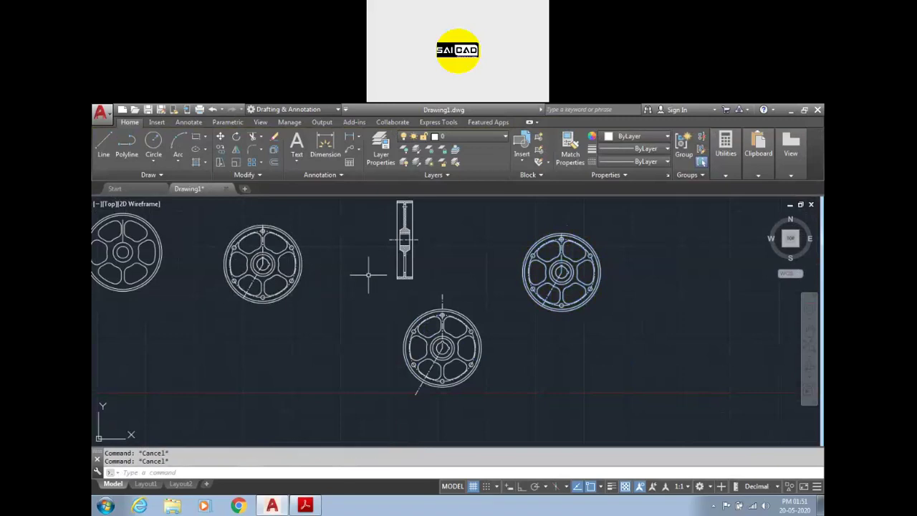
- Insert another Pulley block at scale 1 and angle 0 to the right of the exploded pulley and examine its centre lines
{"action": "type", "text": "i"}
{"action": "key", "text": "Return"}
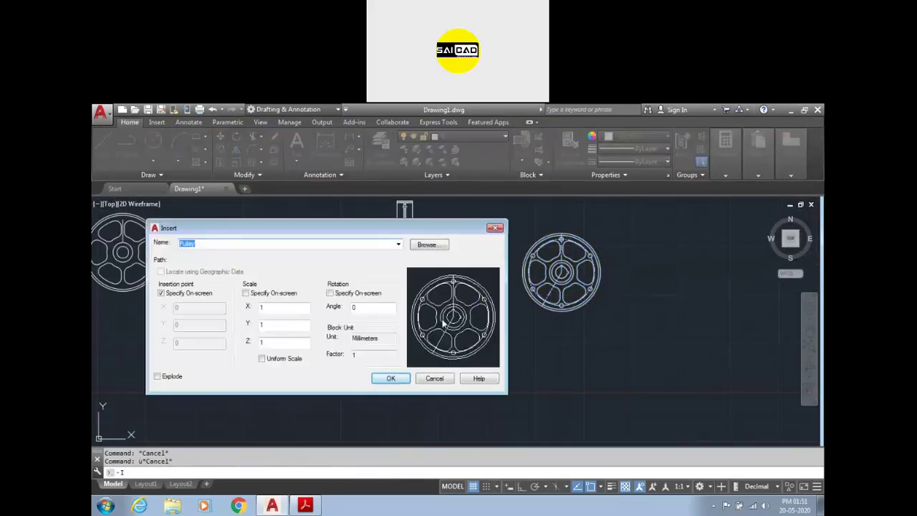
{"action": "left_click", "coordinate": [390, 378]}
{"action": "left_click", "coordinate": [660, 384]}
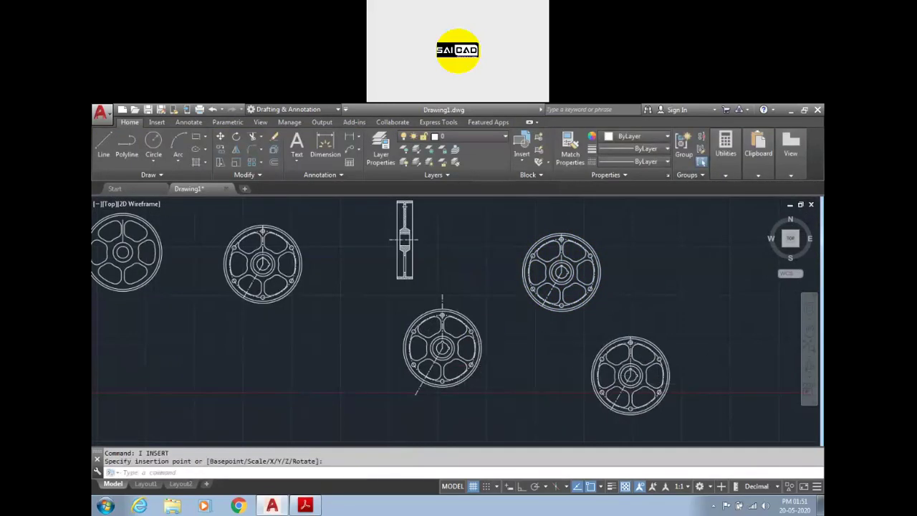
{"action": "scroll", "coordinate": [660, 384], "scroll_direction": "up", "scroll_amount": 2}
{"action": "key", "text": "Escape"}
{"action": "scroll", "coordinate": [596, 409], "scroll_direction": "up", "scroll_amount": 4}
{"action": "scroll", "coordinate": [536, 390], "scroll_direction": "down", "scroll_amount": 4}
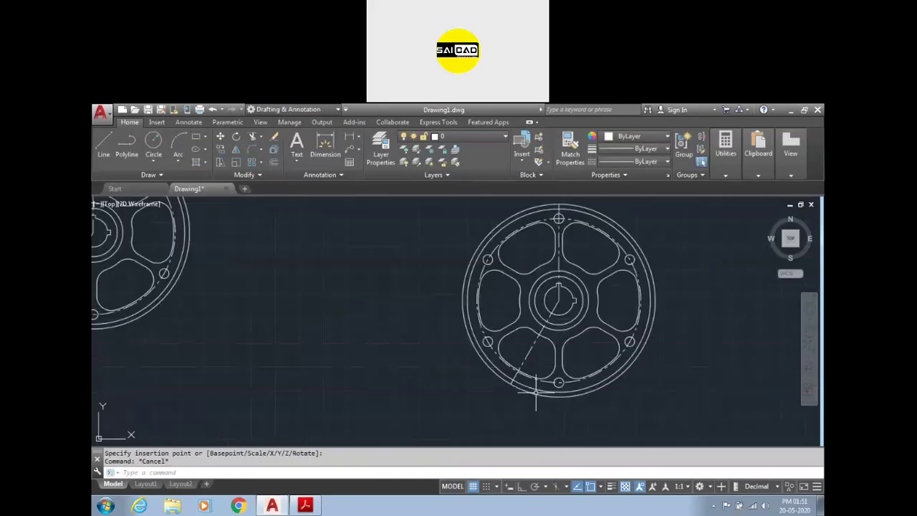
{"action": "scroll", "coordinate": [536, 391], "scroll_direction": "up", "scroll_amount": 5}
{"action": "scroll", "coordinate": [518, 389], "scroll_direction": "down", "scroll_amount": 5}
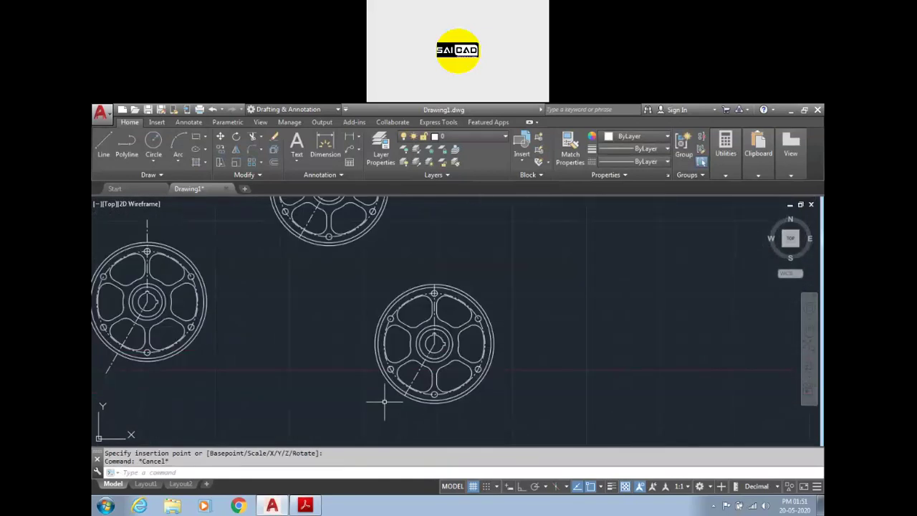
- Create a new blank drawing alongside Drawing1 that contains the pulley blocks
{"action": "scroll", "coordinate": [384, 375], "scroll_direction": "down", "scroll_amount": 5}
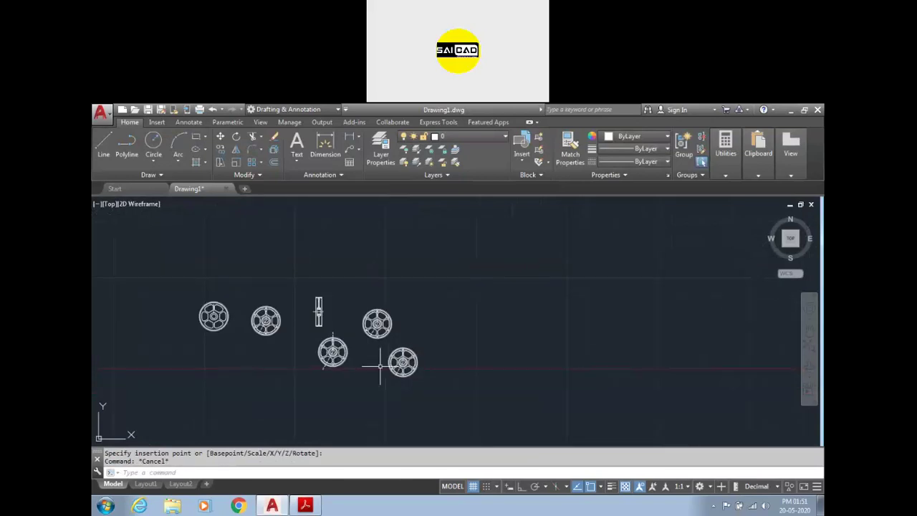
{"action": "left_click", "coordinate": [445, 282]}
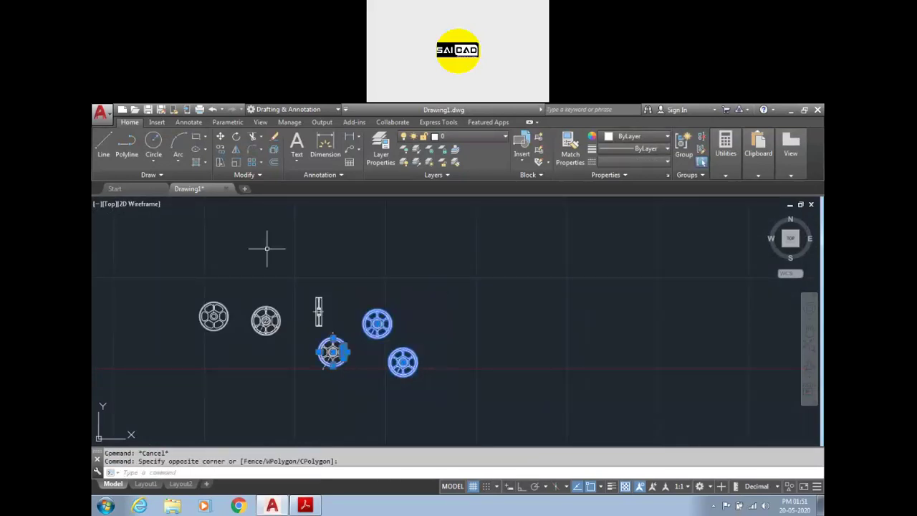
{"action": "left_click", "coordinate": [244, 188]}
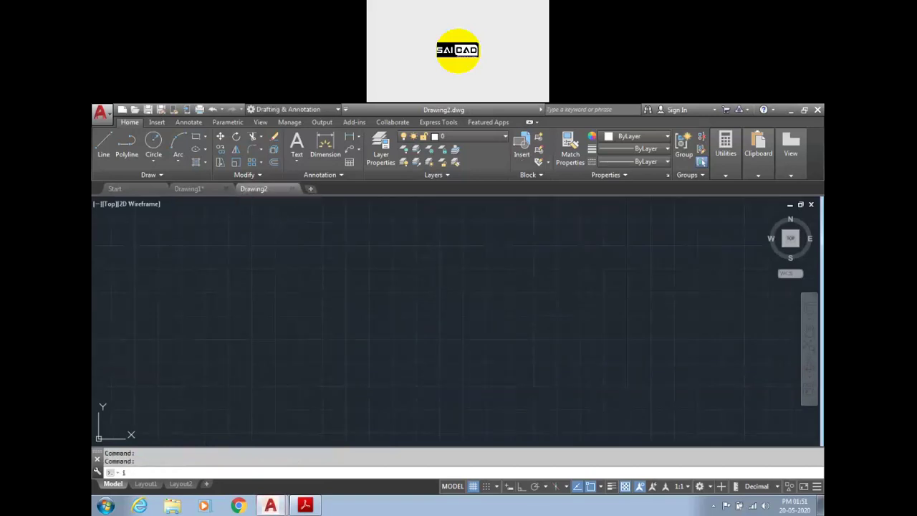
- Check which block names the Insert command offers in the new drawing, close it and return to Drawing1
{"action": "type", "text": "i"}
{"action": "key", "text": "Return"}
{"action": "left_click", "coordinate": [398, 245]}
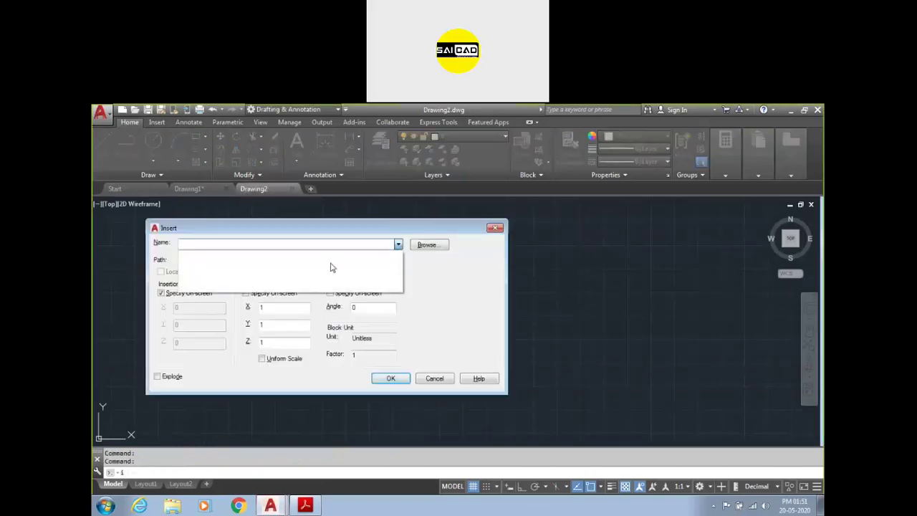
{"action": "left_click", "coordinate": [495, 229]}
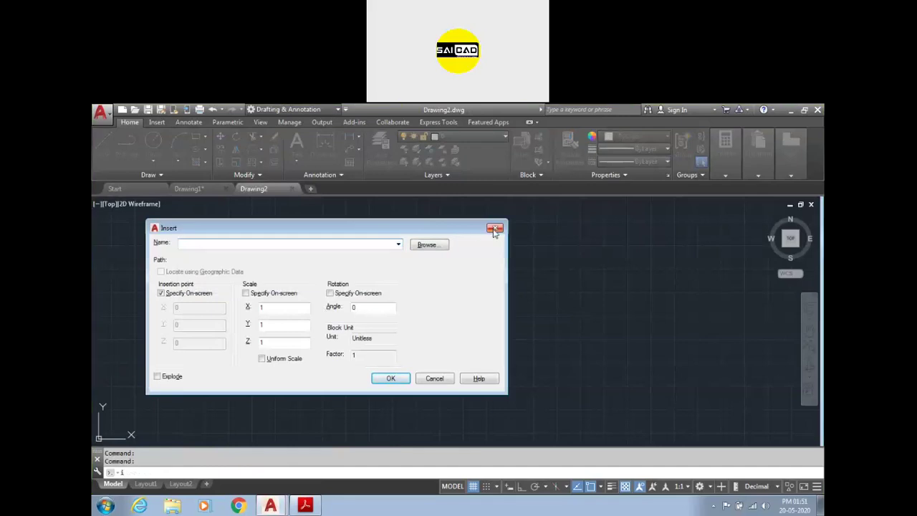
{"action": "left_click", "coordinate": [495, 229]}
{"action": "left_click", "coordinate": [209, 190]}
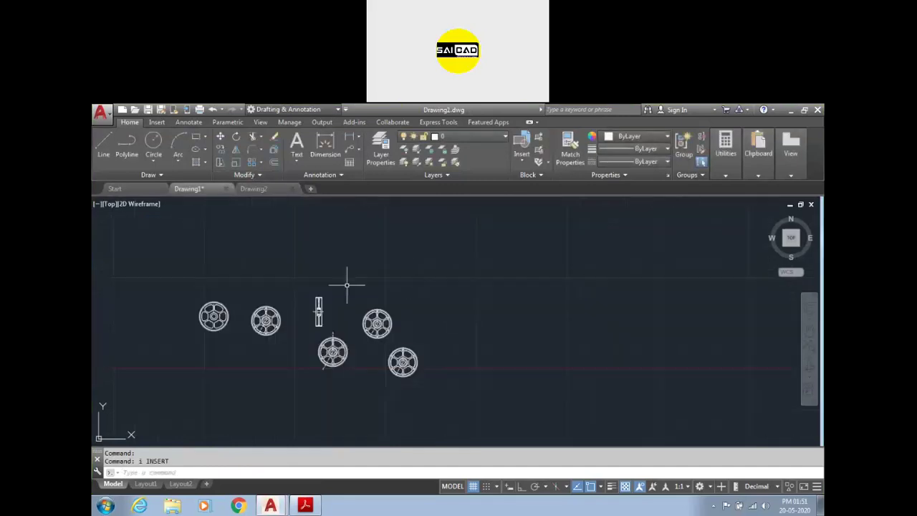
- View the tool palettes in Drawing2, close them and return to Drawing1
{"action": "left_click", "coordinate": [254, 189]}
{"action": "type", "text": "tp"}
{"action": "key", "text": "Return"}
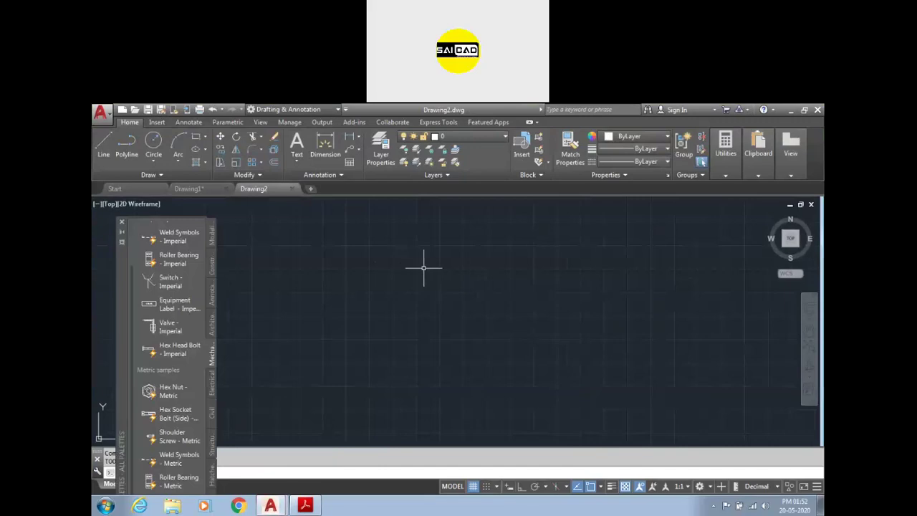
{"action": "left_click", "coordinate": [121, 222]}
{"action": "left_click", "coordinate": [203, 189]}
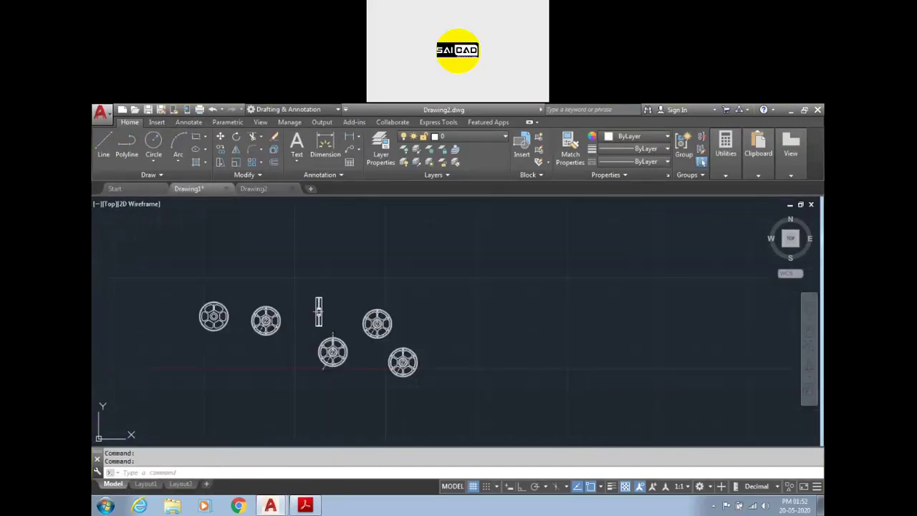
{"action": "left_click", "coordinate": [493, 282]}
{"action": "key", "text": "Escape"}
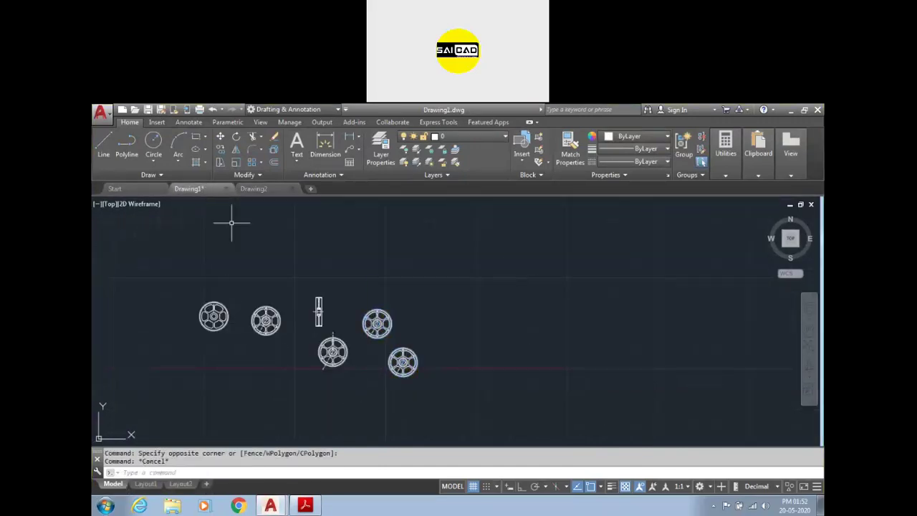
{"action": "left_click", "coordinate": [259, 190]}
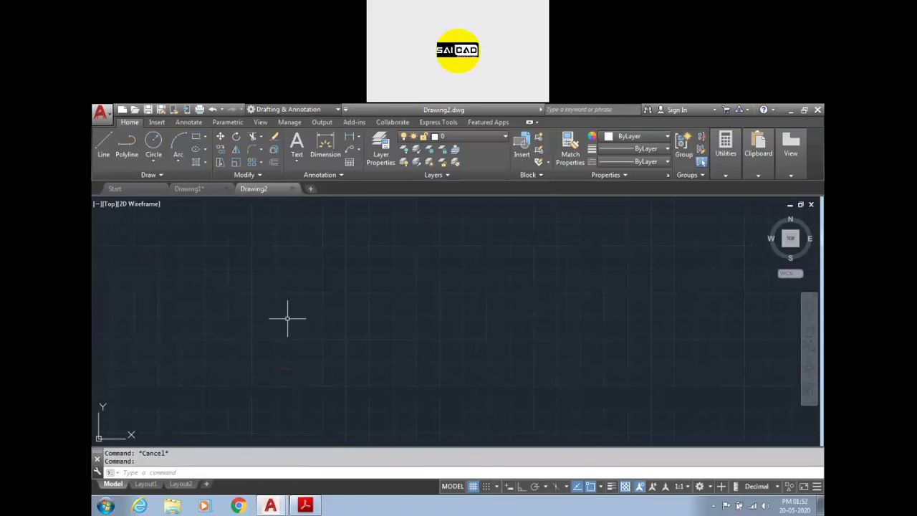
{"action": "key", "text": "Escape"}
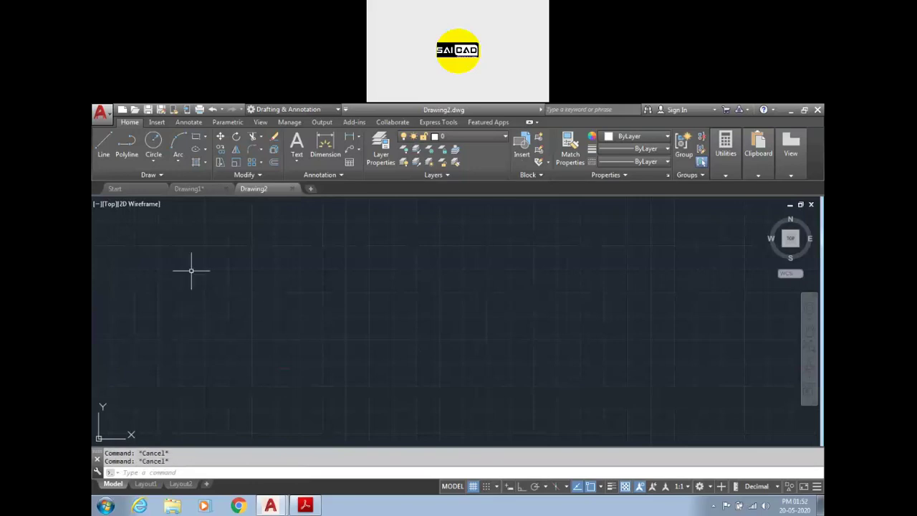
{"action": "left_click", "coordinate": [191, 190]}
{"action": "left_click", "coordinate": [493, 290]}
{"action": "left_click", "coordinate": [362, 399]}
{"action": "key", "text": "Escape"}
{"action": "key", "text": "Escape"}
- Browse the desktop for drawing files to insert into Drawing2, cancel the insertion and return to Drawing1
{"action": "left_click", "coordinate": [253, 189]}
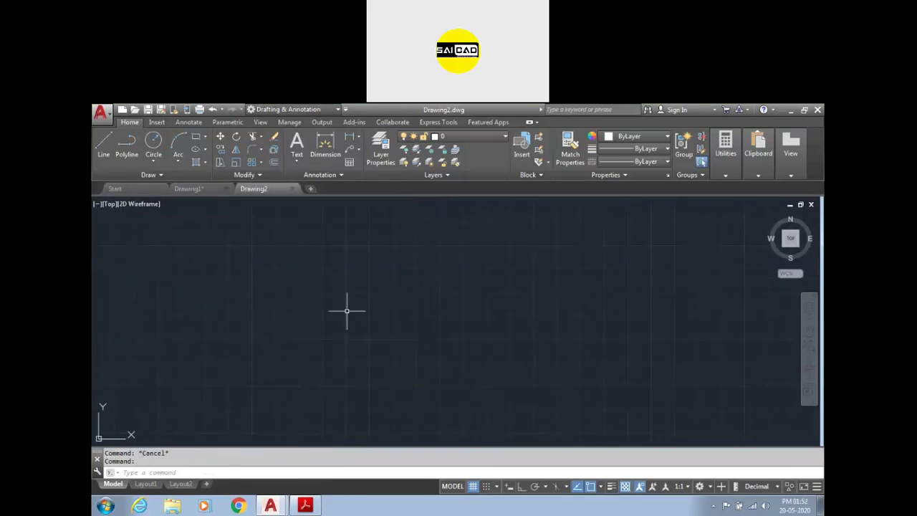
{"action": "key", "text": "Return"}
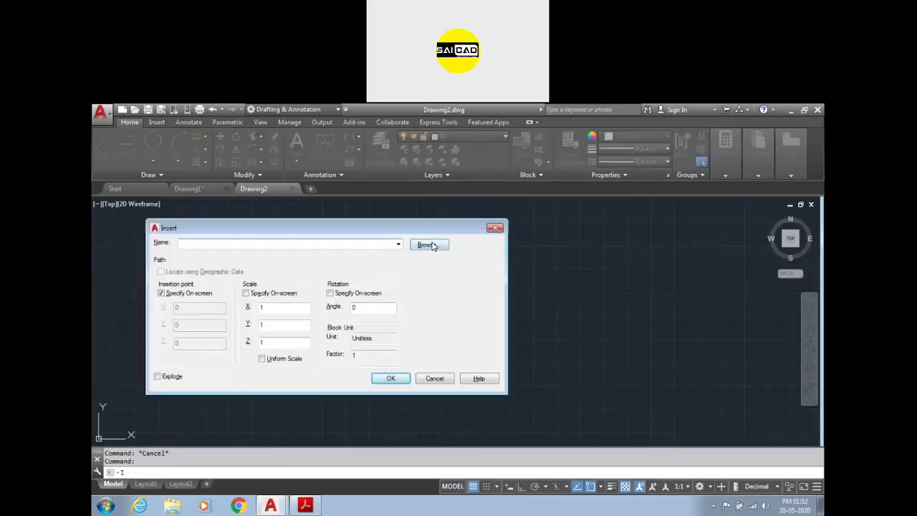
{"action": "left_click", "coordinate": [435, 245]}
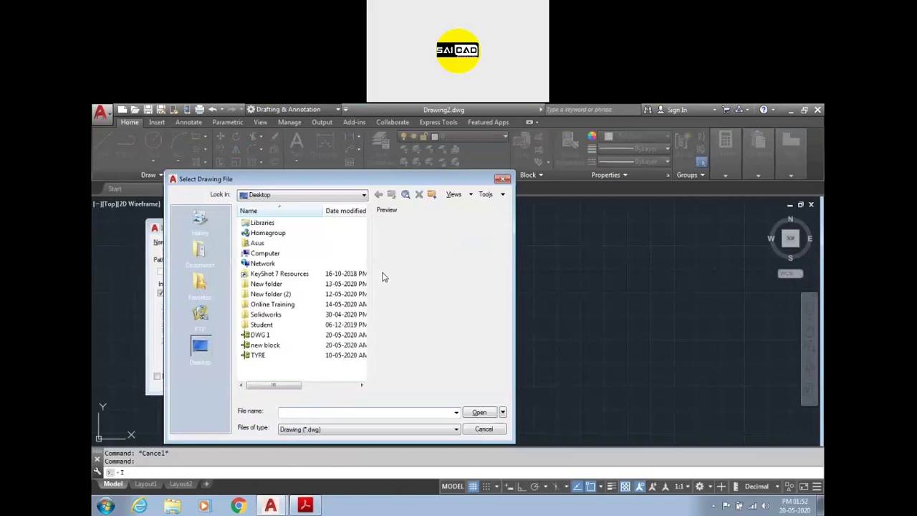
{"action": "left_click", "coordinate": [504, 179]}
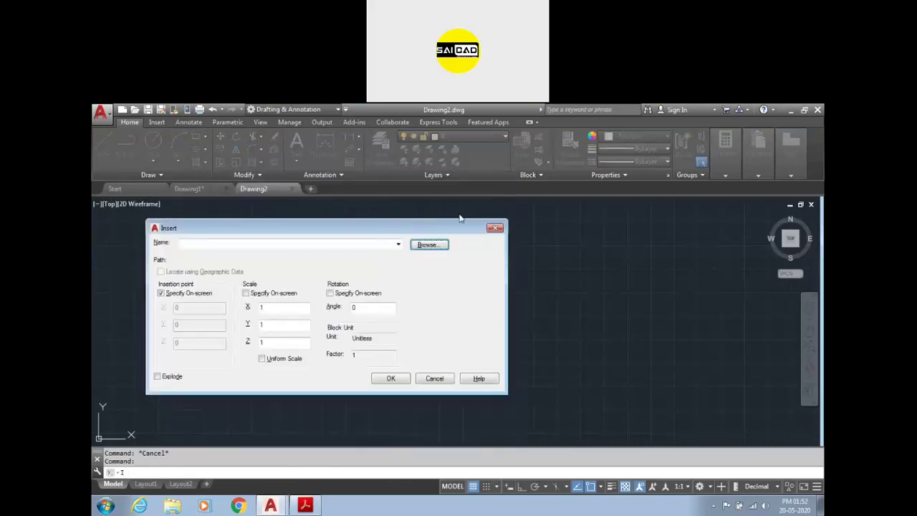
{"action": "left_click", "coordinate": [495, 229]}
{"action": "left_click", "coordinate": [192, 188]}
{"action": "left_click", "coordinate": [434, 270]}
{"action": "left_click", "coordinate": [359, 327]}
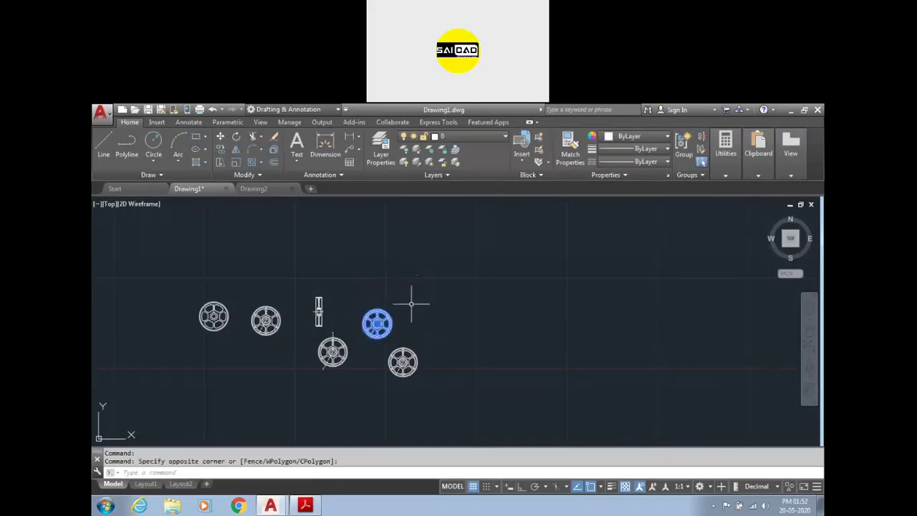
{"action": "key", "text": "Escape"}
{"action": "middle_click_drag", "start_coordinate": [374, 369], "coordinate": [407, 349]}
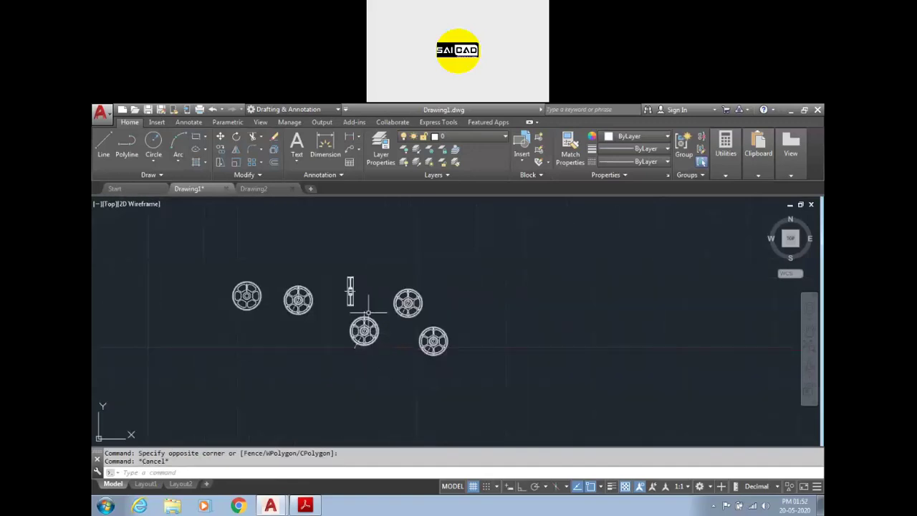
{"action": "type", "text": "w"}
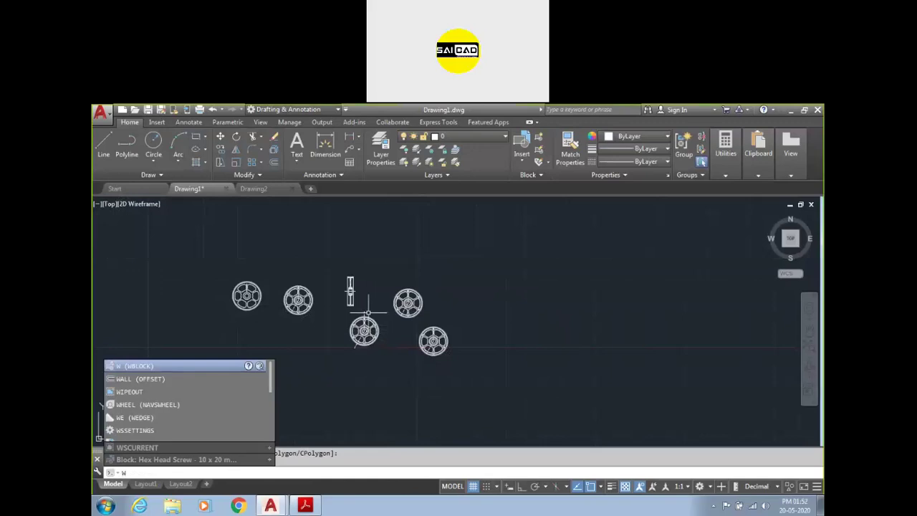
{"action": "key", "text": "Return"}
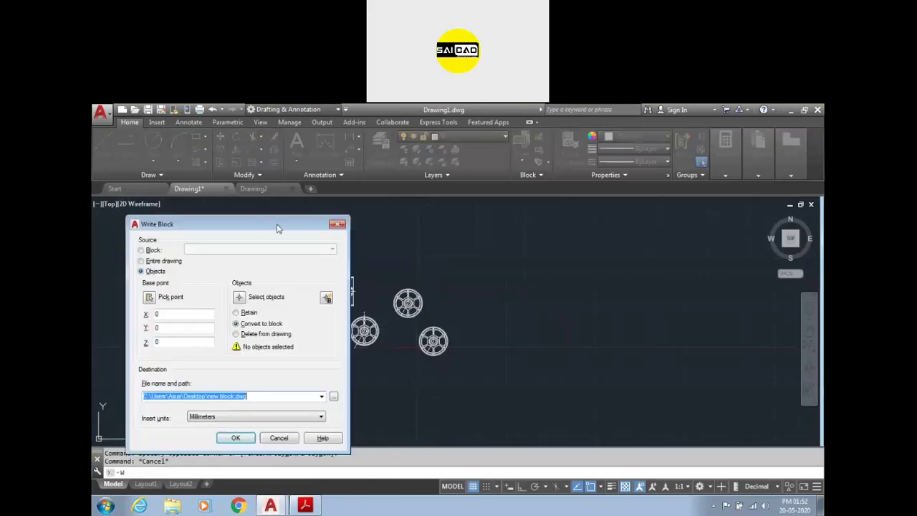
{"action": "left_click_drag", "start_coordinate": [279, 229], "coordinate": [608, 236]}
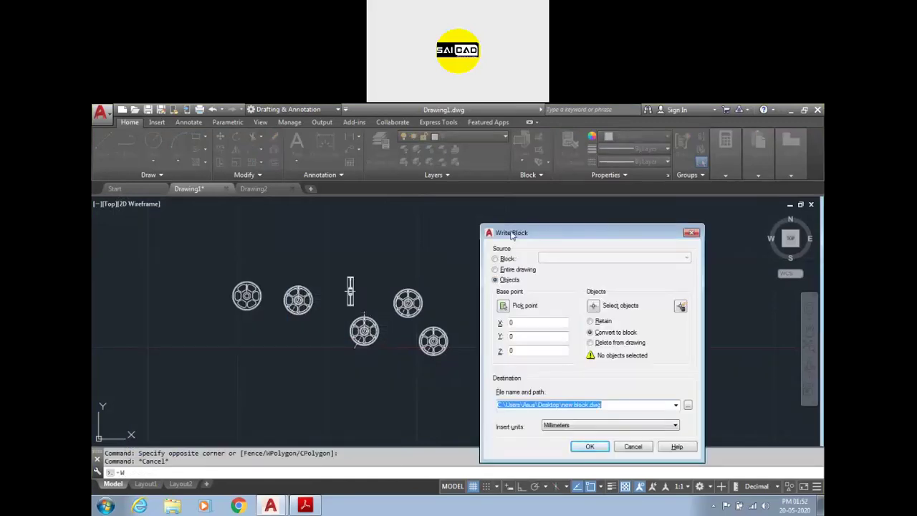
{"action": "left_click", "coordinate": [693, 234]}
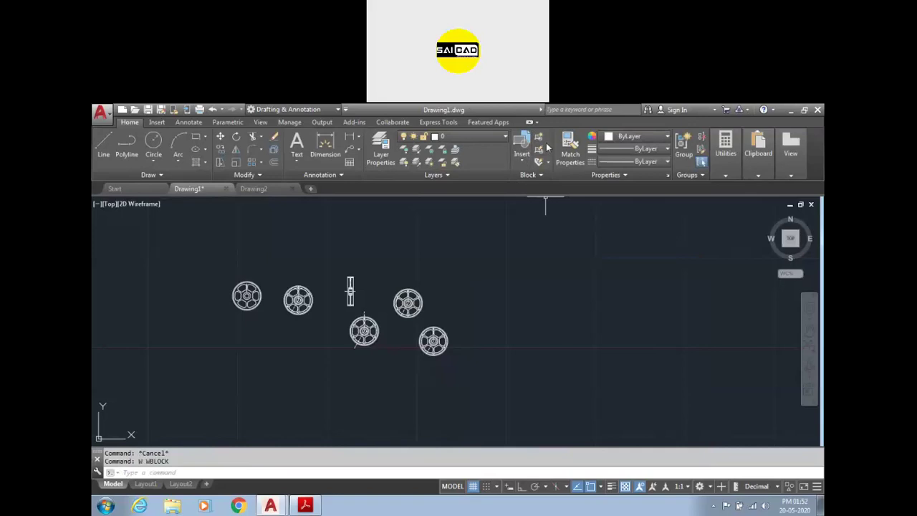
- Start the Write Block command in Drawing1 and choose the existing Pulley block as its source
{"action": "type", "text": "w"}
{"action": "key", "text": "Return"}
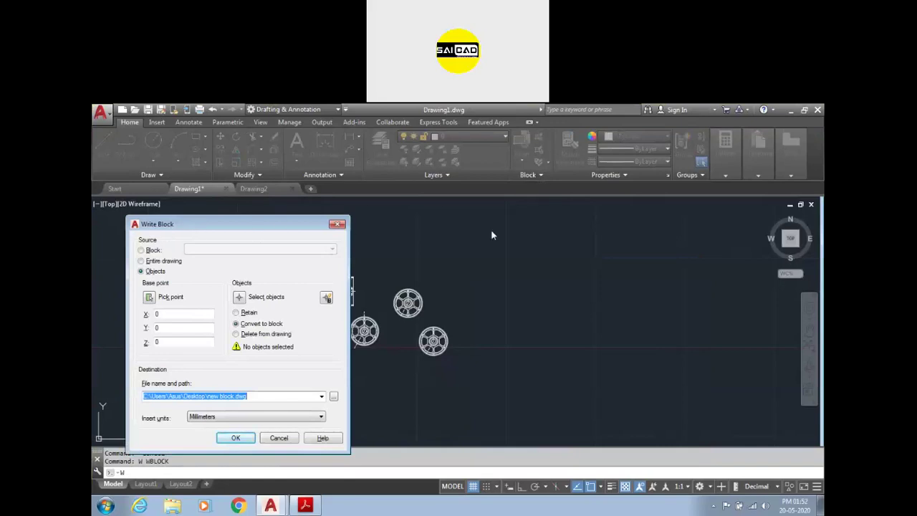
{"action": "left_click_drag", "start_coordinate": [191, 227], "coordinate": [522, 218]}
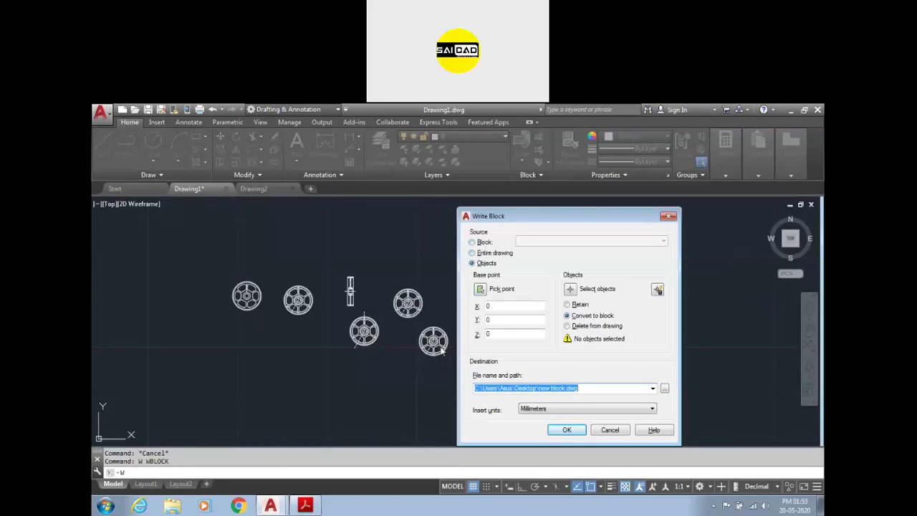
{"action": "left_click", "coordinate": [473, 242]}
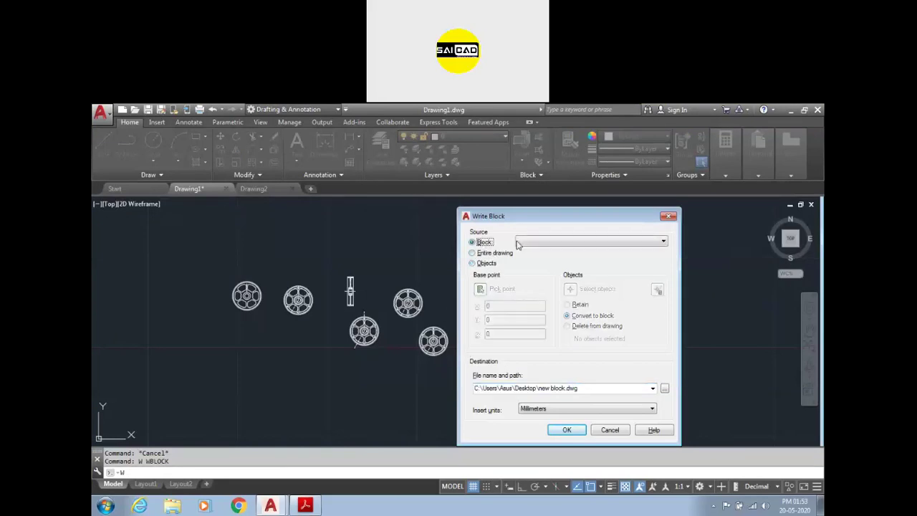
{"action": "left_click", "coordinate": [518, 241]}
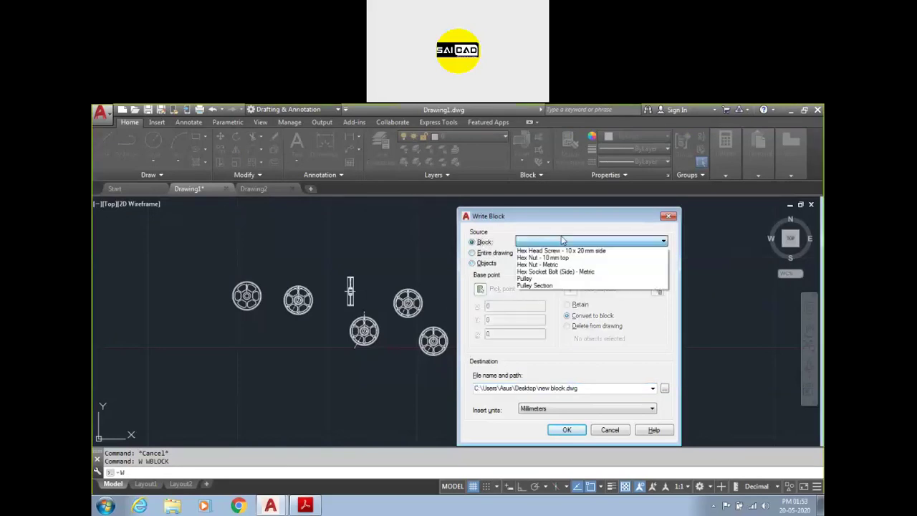
{"action": "left_click", "coordinate": [484, 265]}
{"action": "left_click", "coordinate": [479, 265]}
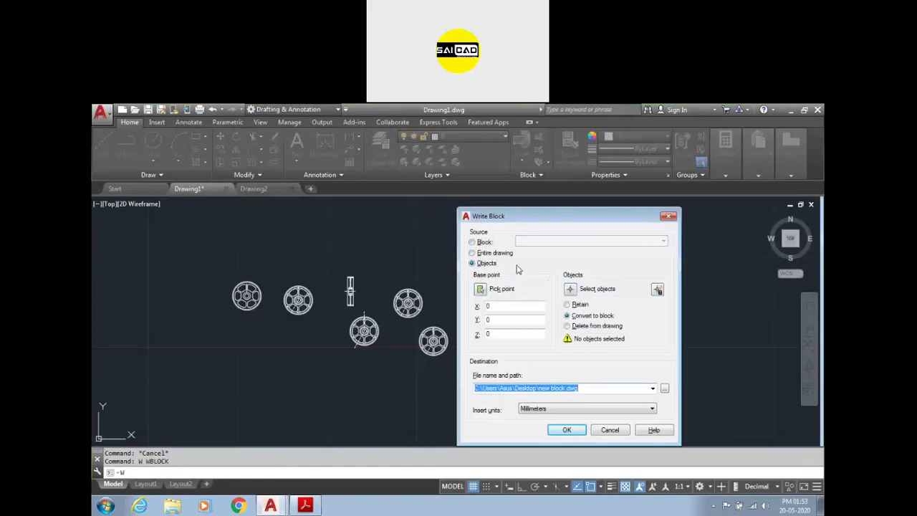
{"action": "left_click", "coordinate": [483, 243]}
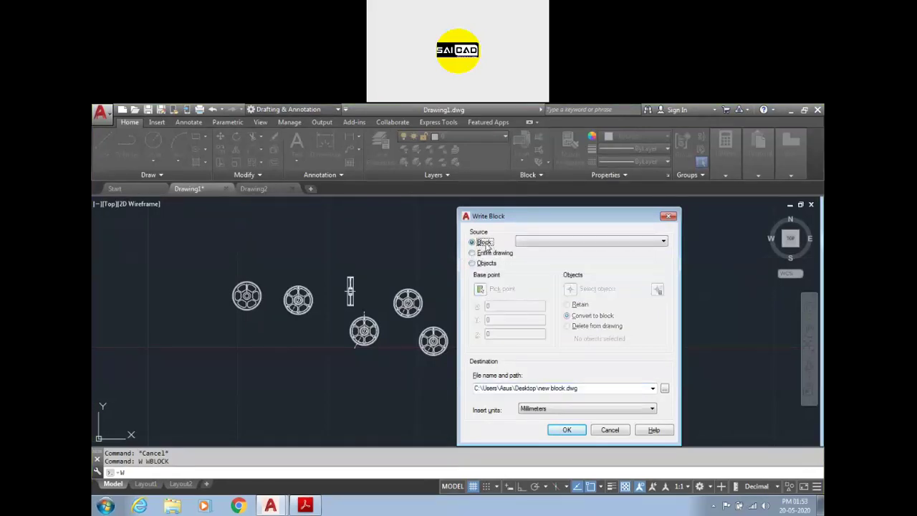
{"action": "left_click", "coordinate": [518, 243]}
{"action": "left_click", "coordinate": [539, 279]}
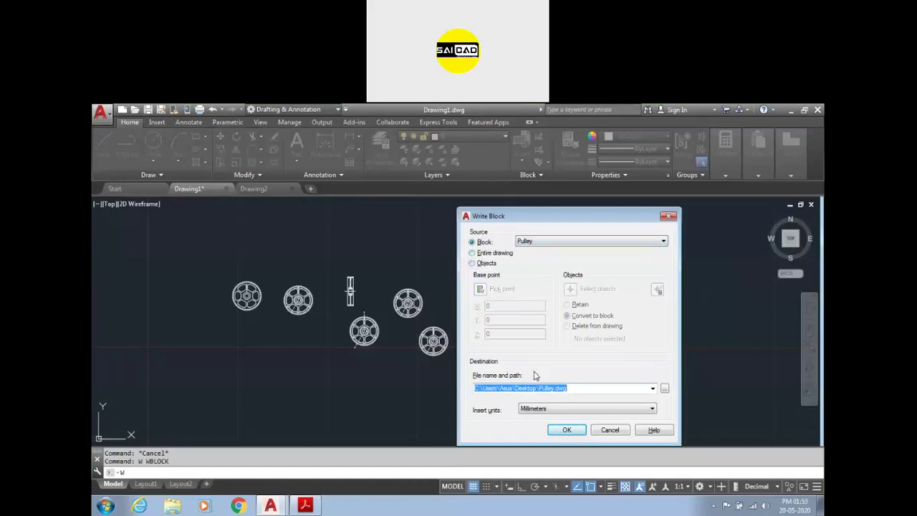
- Write the block to the desktop as a drawing file named Pulley.dwg
{"action": "left_click", "coordinate": [664, 389]}
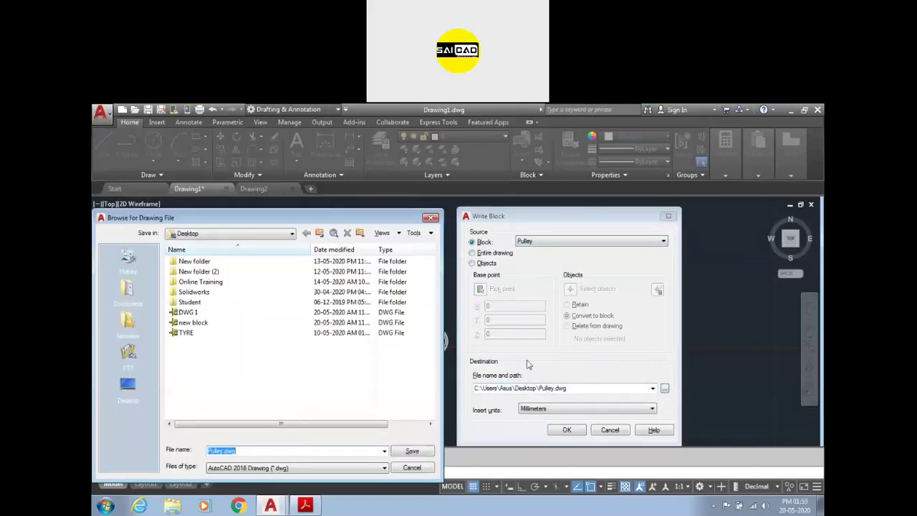
{"action": "left_click", "coordinate": [199, 376]}
{"action": "double_click", "coordinate": [243, 452]}
{"action": "left_click", "coordinate": [413, 451]}
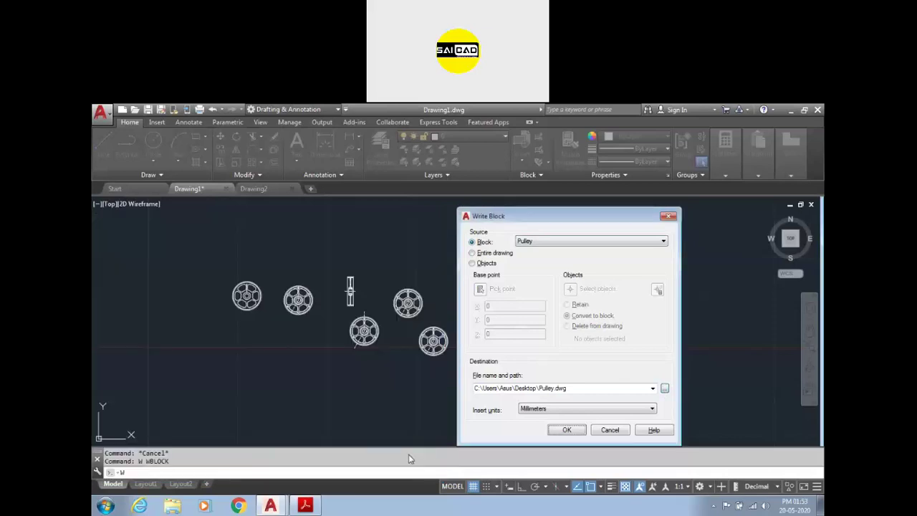
{"action": "left_click", "coordinate": [567, 430]}
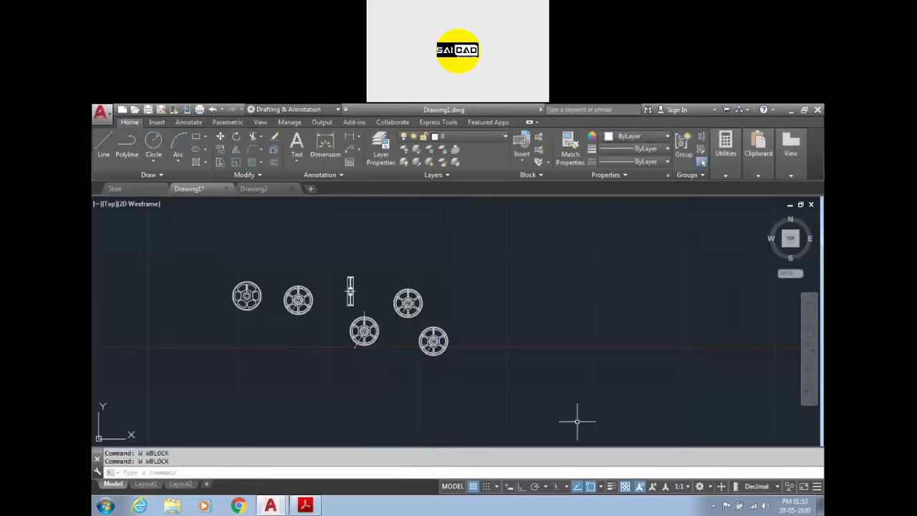
- Check the Windows desktop for the exported Pulley file and return to Drawing1 in AutoCAD
{"action": "mouse_move", "coordinate": [822, 506]}
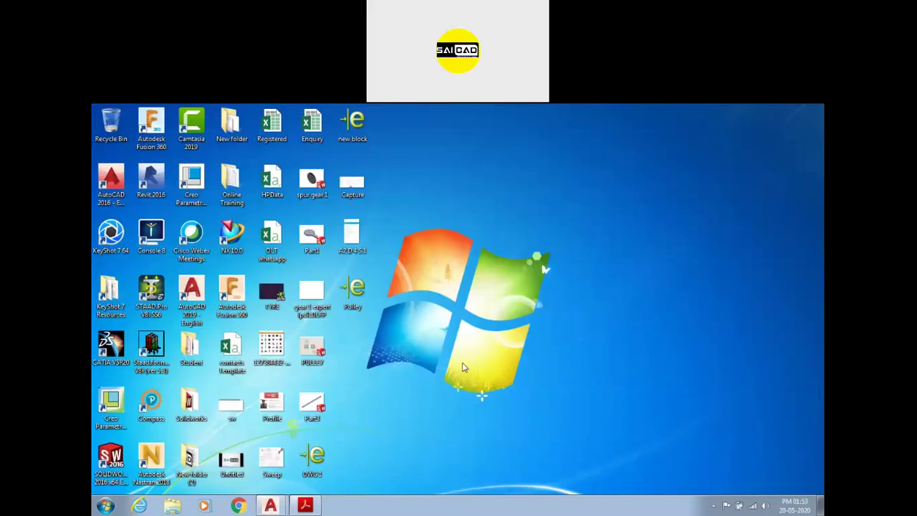
{"action": "left_click", "coordinate": [345, 308]}
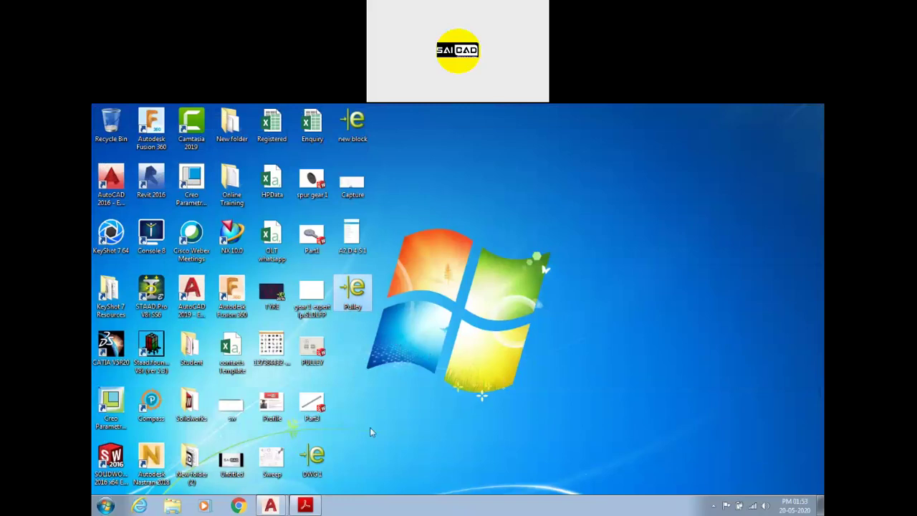
{"action": "mouse_move", "coordinate": [271, 506]}
{"action": "left_click", "coordinate": [280, 481]}
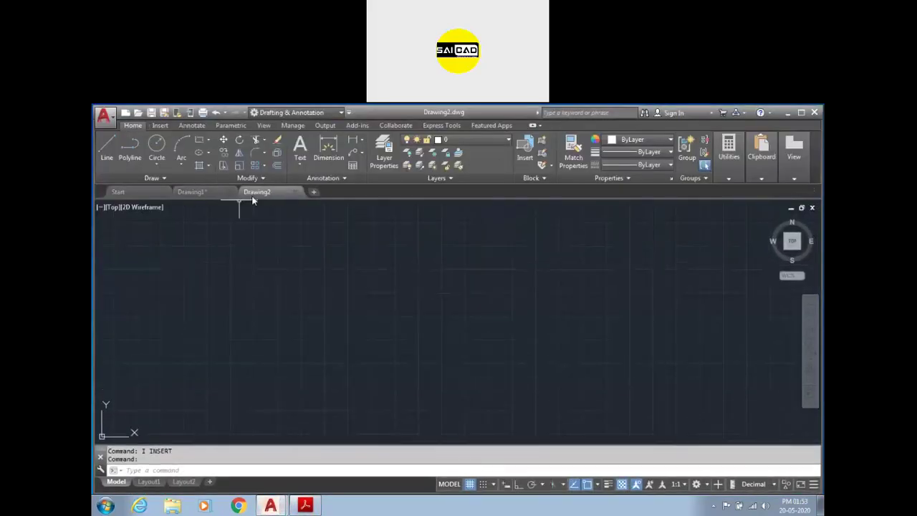
{"action": "left_click", "coordinate": [194, 192]}
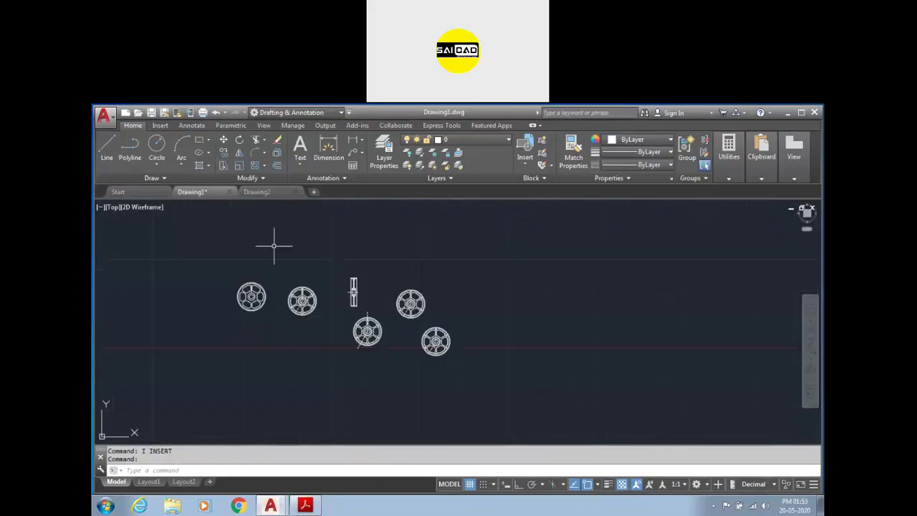
- Switch to Drawing2 and insert the Pulley drawing file from the desktop at a point picked on screen
{"action": "type", "text": "w"}
{"action": "key", "text": "Return"}
{"action": "left_click", "coordinate": [260, 192]}
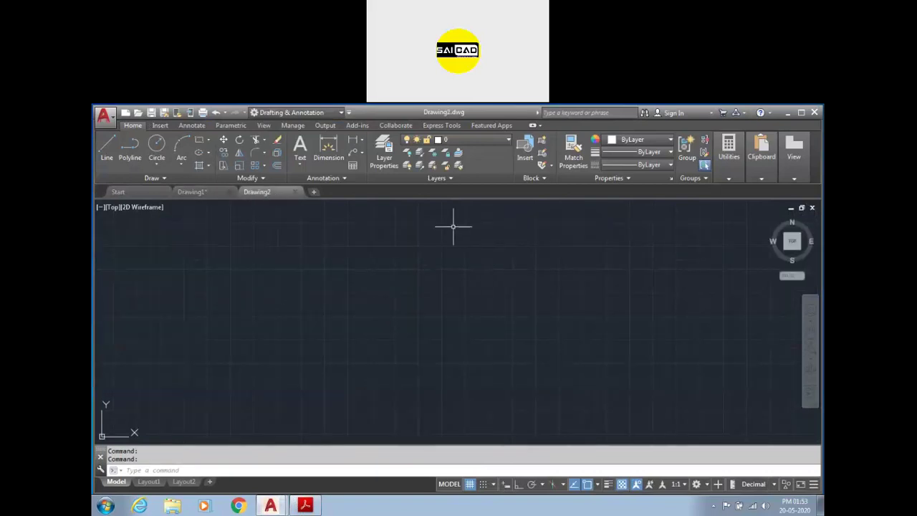
{"action": "type", "text": "i"}
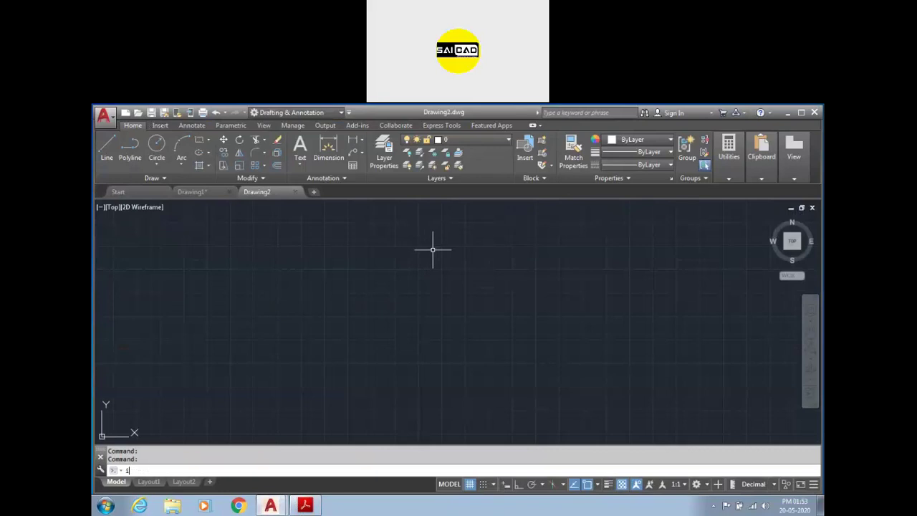
{"action": "key", "text": "Return"}
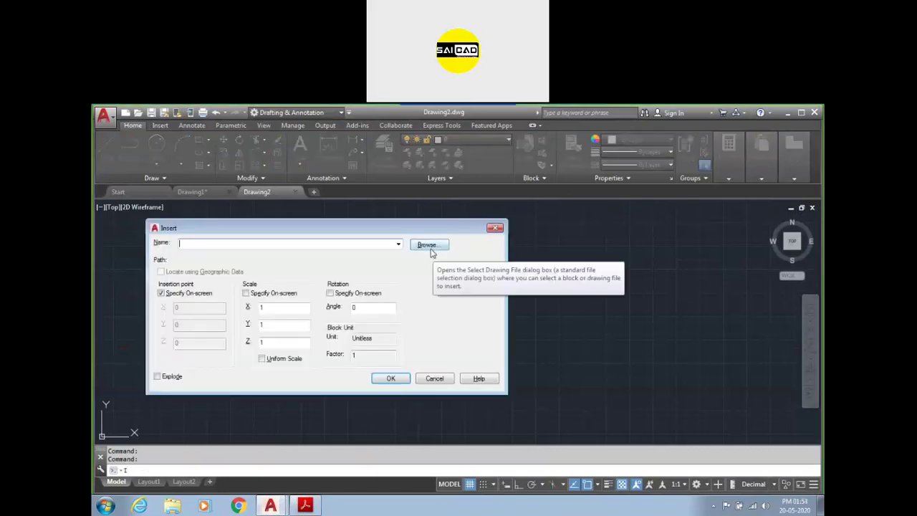
{"action": "left_click", "coordinate": [430, 247]}
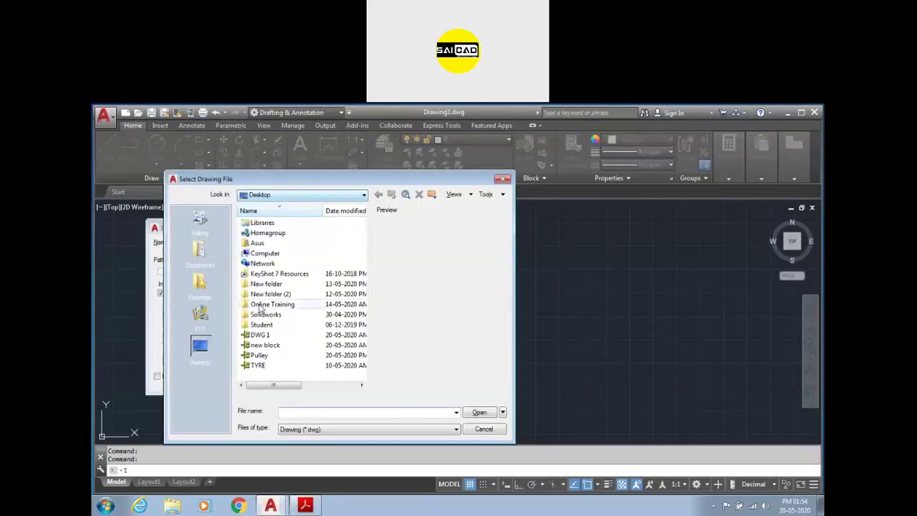
{"action": "left_click", "coordinate": [271, 357]}
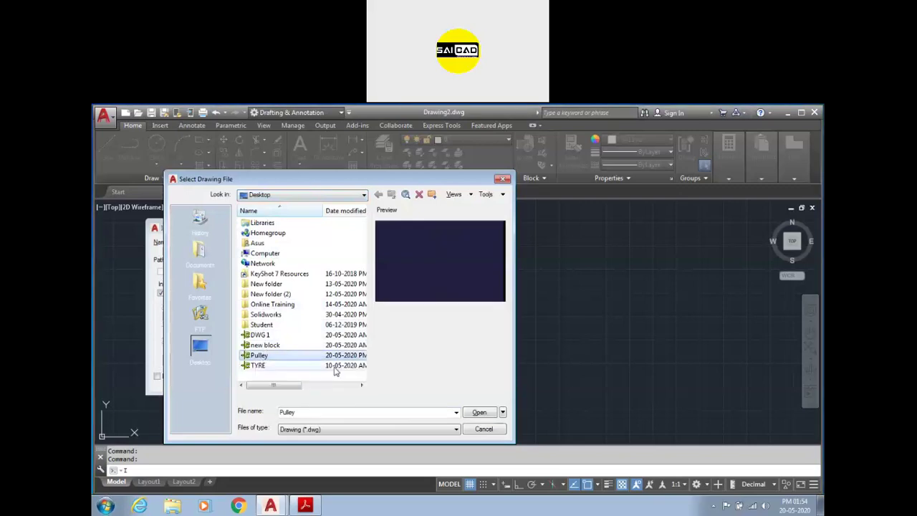
{"action": "left_click", "coordinate": [484, 413]}
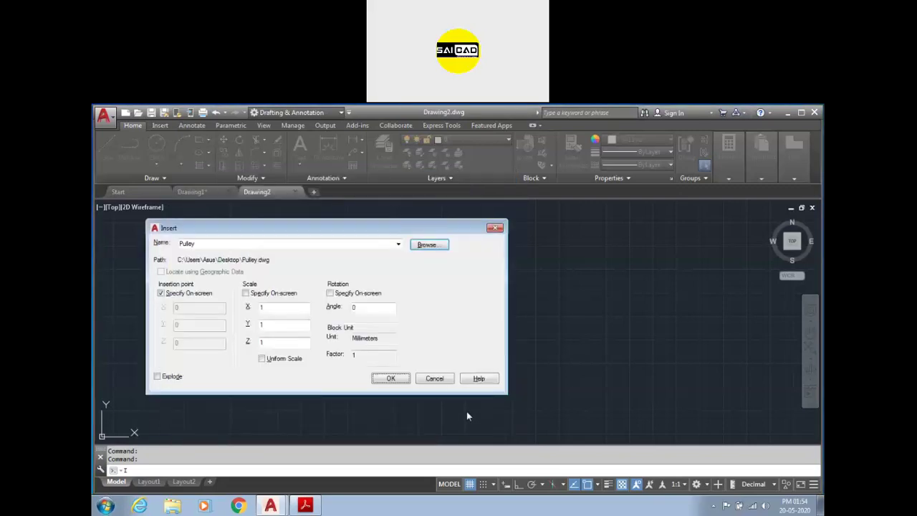
{"action": "left_click", "coordinate": [392, 378]}
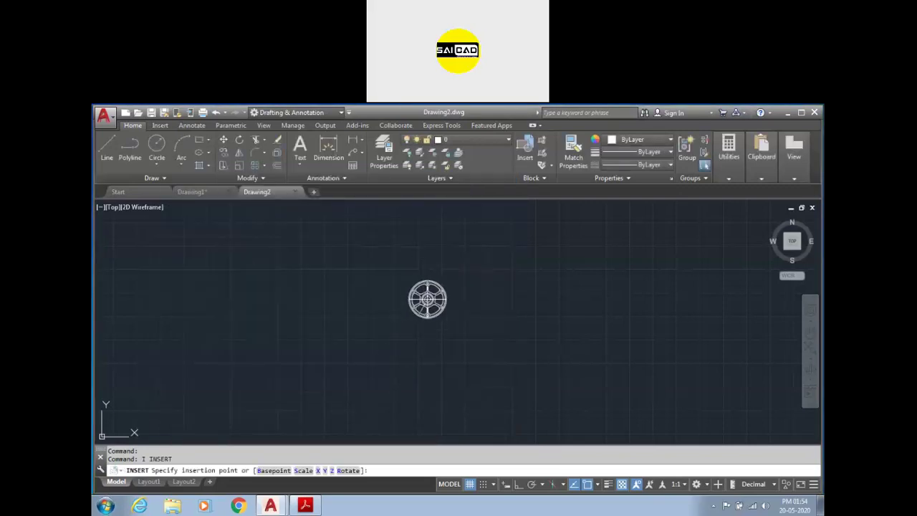
{"action": "left_click", "coordinate": [429, 295]}
- Select the inserted pulley block with a crossing window and erase it from Drawing2
{"action": "scroll", "coordinate": [430, 283], "scroll_direction": "up", "scroll_amount": 6}
{"action": "left_click", "coordinate": [516, 254]}
{"action": "left_click", "coordinate": [445, 327]}
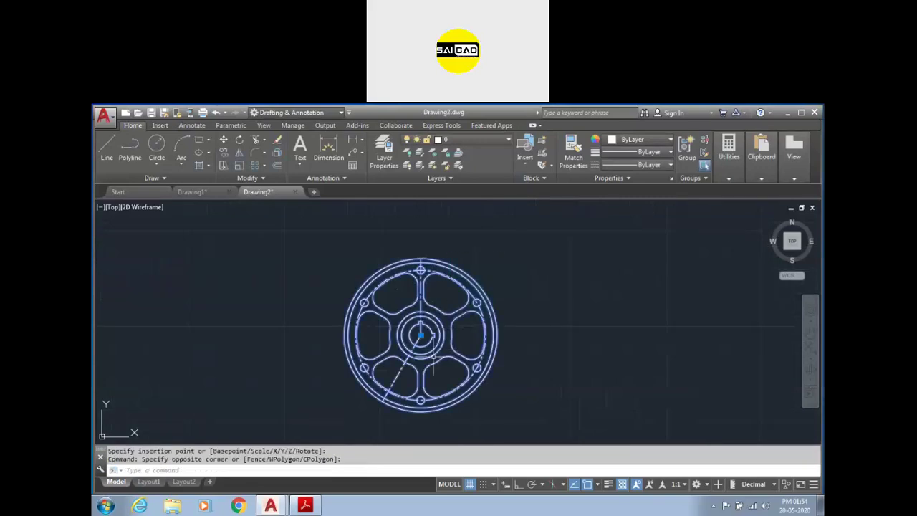
{"action": "key", "text": "Delete"}
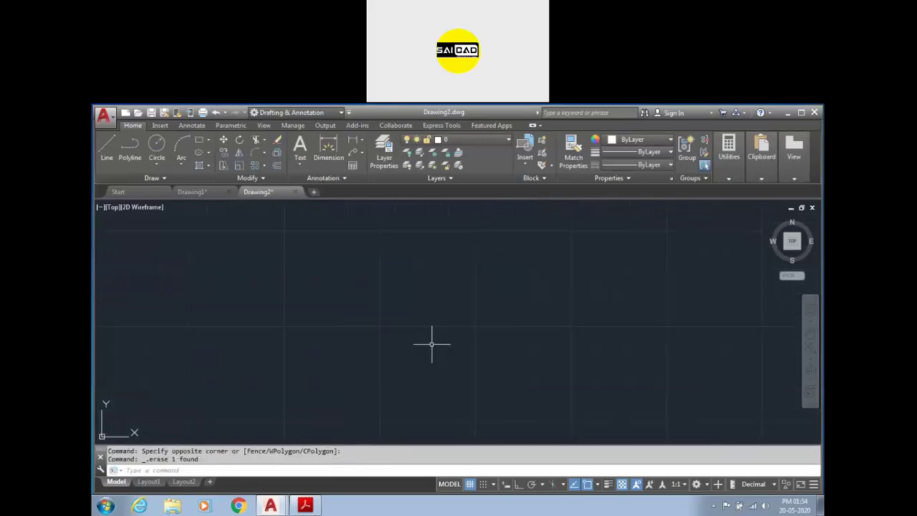
- Review the Pulley block offered in the Insert dialog of Drawing2 and close it without inserting
{"action": "type", "text": "i"}
{"action": "key", "text": "Return"}
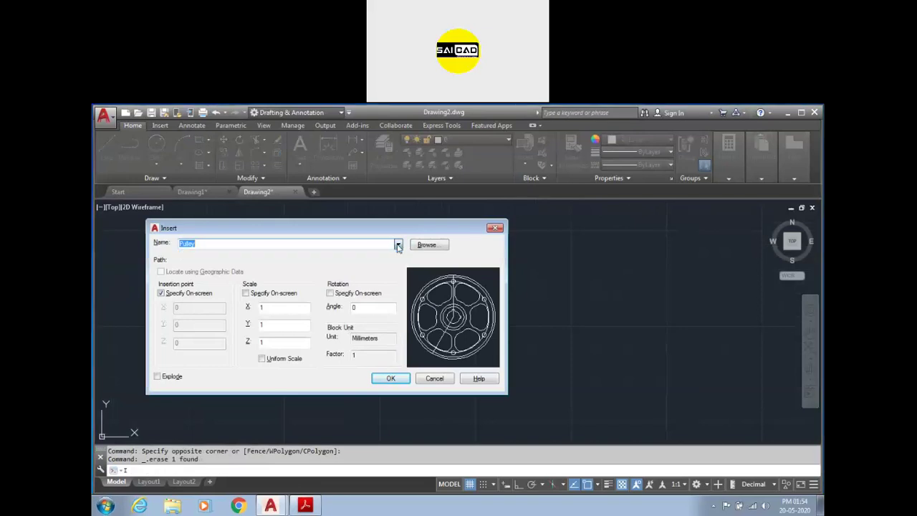
{"action": "left_click", "coordinate": [495, 228]}
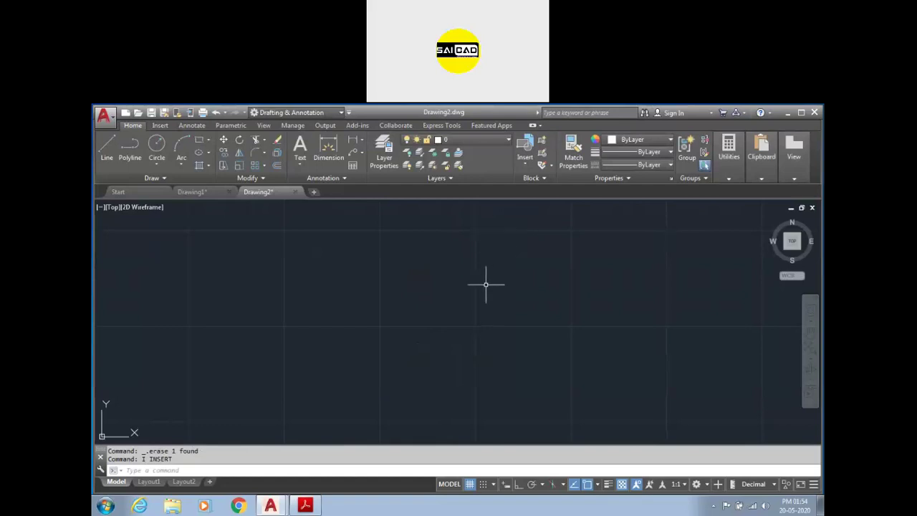
- Insert the TYRE drawing file from the desktop into Drawing2 at a point picked near the middle of the view
{"action": "type", "text": "i"}
{"action": "key", "text": "Return"}
{"action": "left_click", "coordinate": [430, 245]}
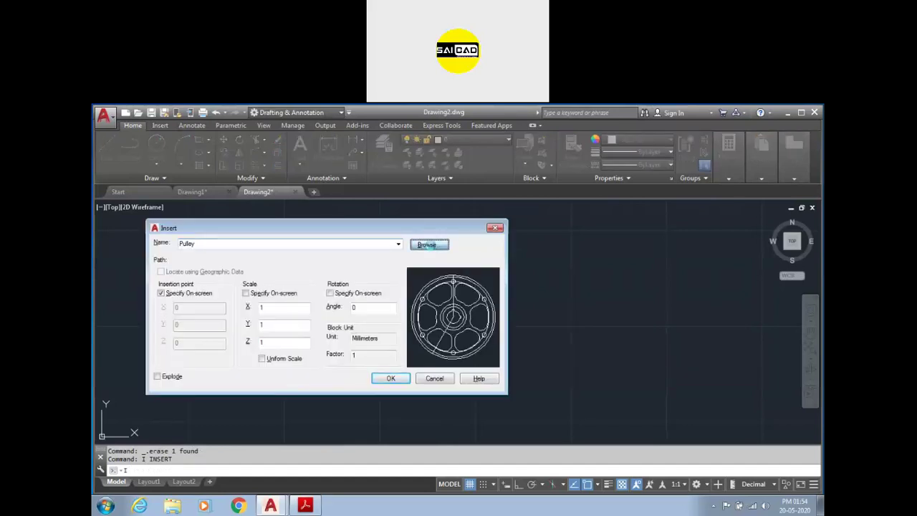
{"action": "left_click", "coordinate": [258, 364]}
{"action": "left_click", "coordinate": [475, 413]}
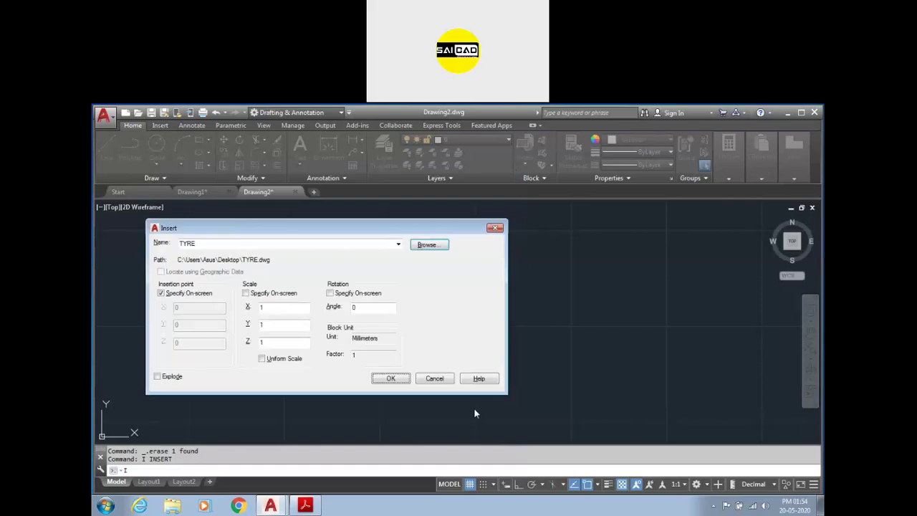
{"action": "left_click", "coordinate": [391, 378]}
{"action": "left_click", "coordinate": [420, 322]}
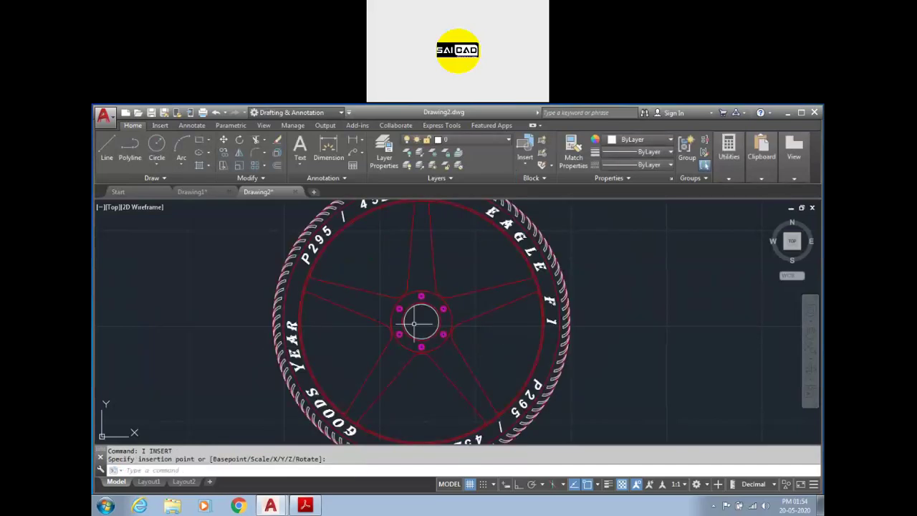
- Examine the inserted tyre and select it with a crossing window to check that it is a single block reference
{"action": "scroll", "coordinate": [420, 310], "scroll_direction": "down", "scroll_amount": 3}
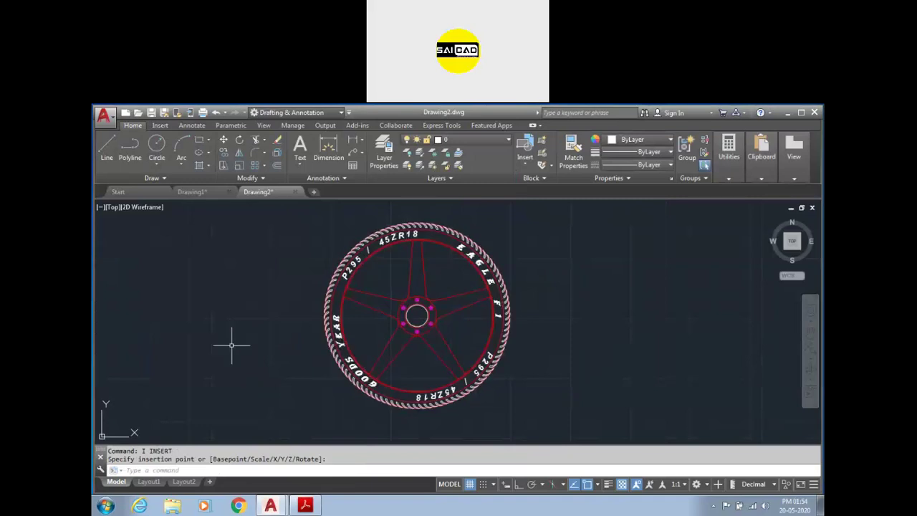
{"action": "scroll", "coordinate": [230, 350], "scroll_direction": "down", "scroll_amount": 2}
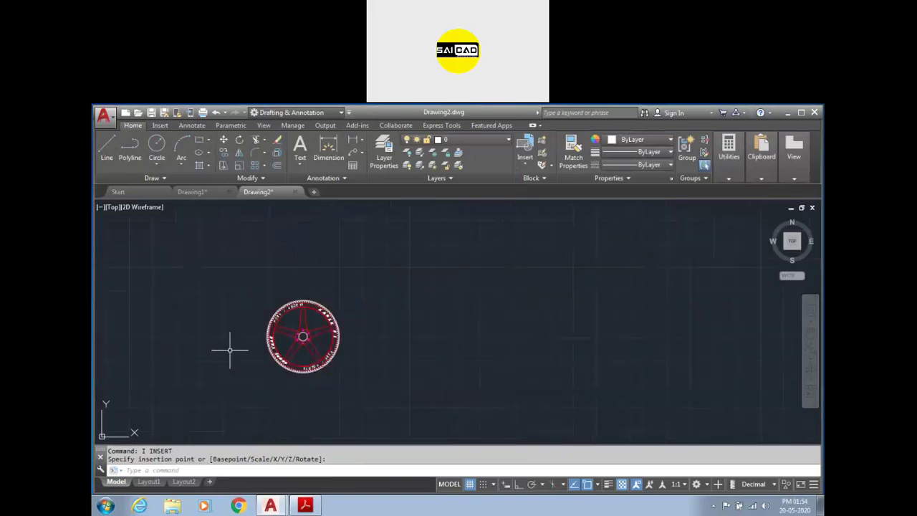
{"action": "scroll", "coordinate": [230, 350], "scroll_direction": "up", "scroll_amount": 5}
{"action": "scroll", "coordinate": [236, 349], "scroll_direction": "down", "scroll_amount": 3}
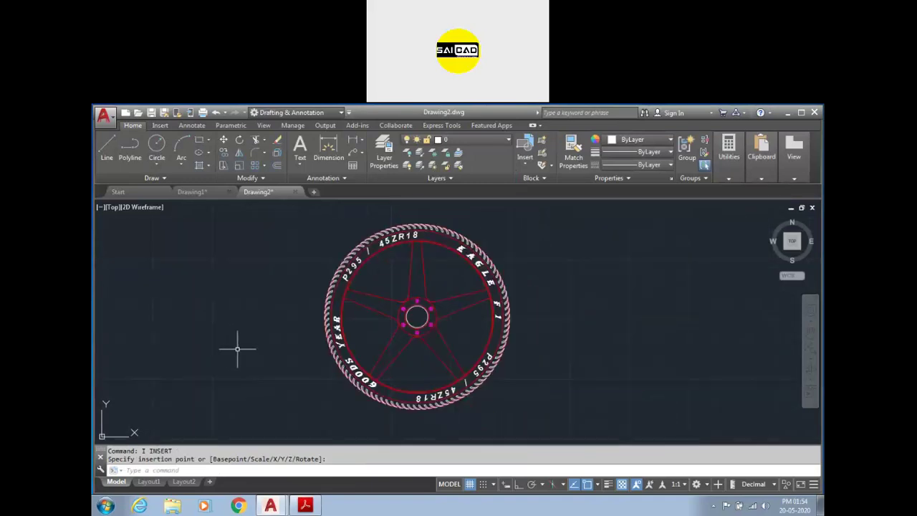
{"action": "scroll", "coordinate": [471, 233], "scroll_direction": "up", "scroll_amount": 4}
{"action": "left_click", "coordinate": [545, 230]}
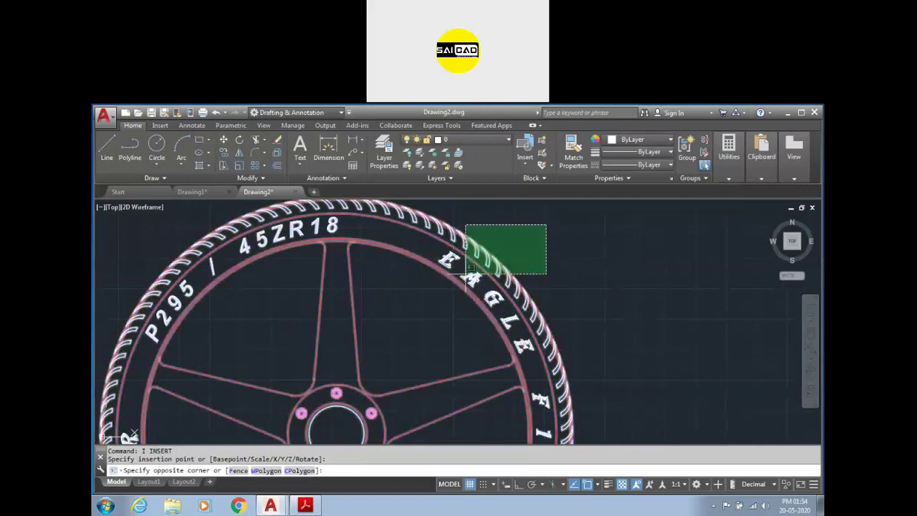
{"action": "scroll", "coordinate": [441, 268], "scroll_direction": "down", "scroll_amount": 6}
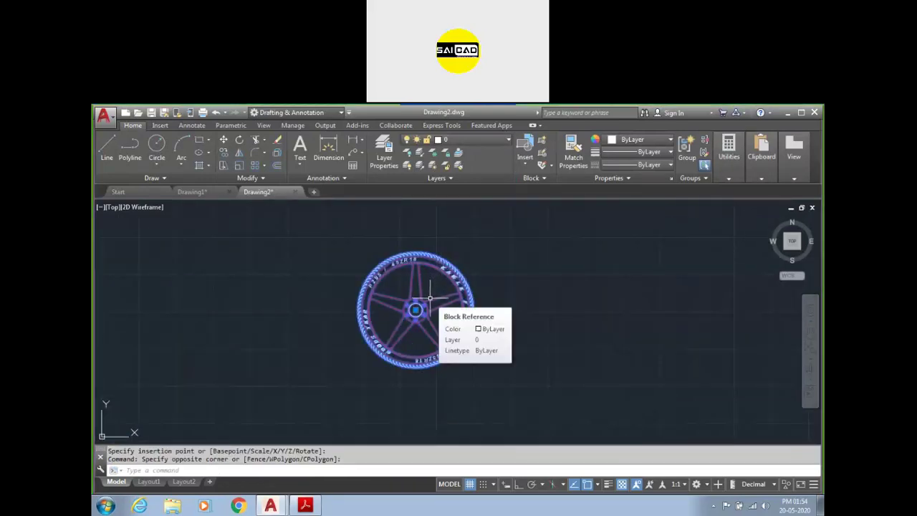
{"action": "scroll", "coordinate": [296, 317], "scroll_direction": "down", "scroll_amount": 2}
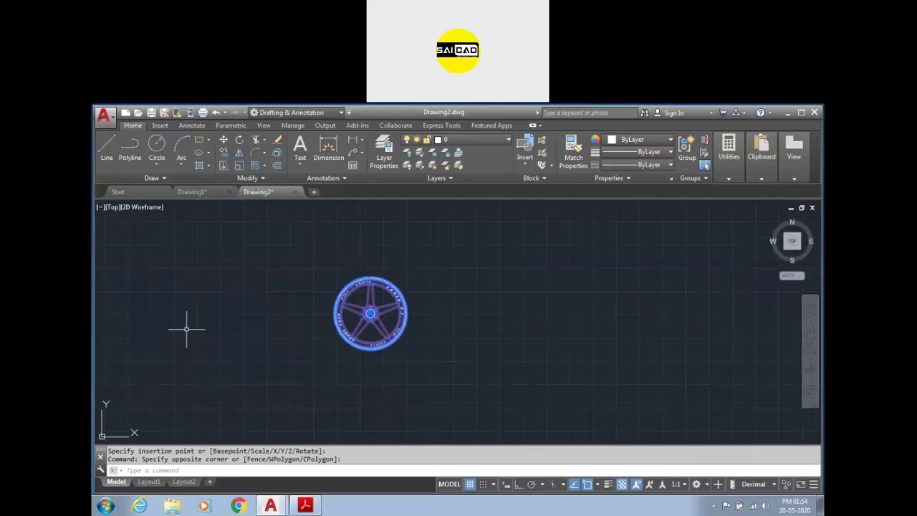
{"action": "left_click", "coordinate": [572, 126]}
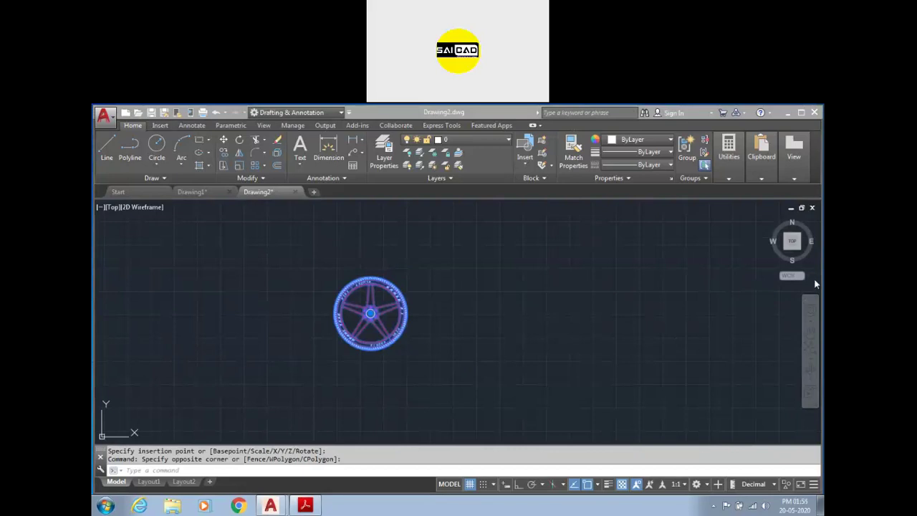
{"action": "left_click", "coordinate": [588, 324]}
{"action": "left_click", "coordinate": [531, 244]}
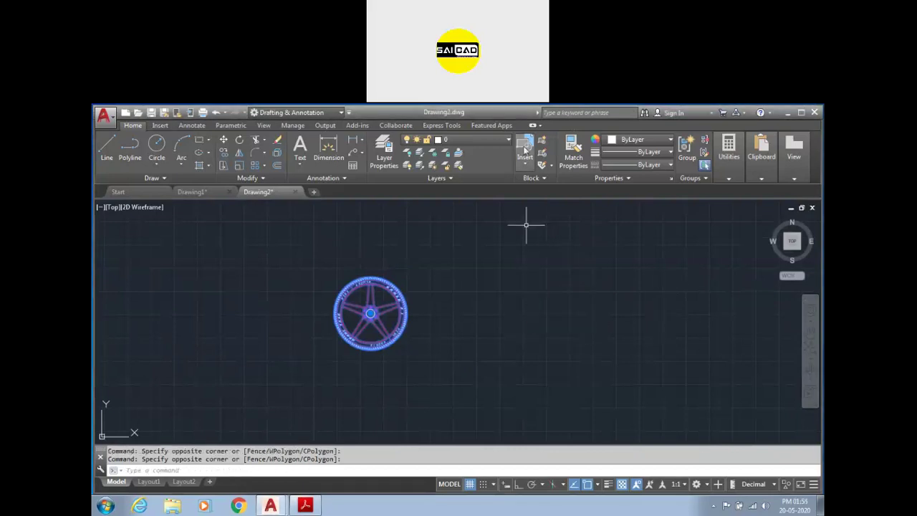
{"action": "left_click", "coordinate": [566, 120]}
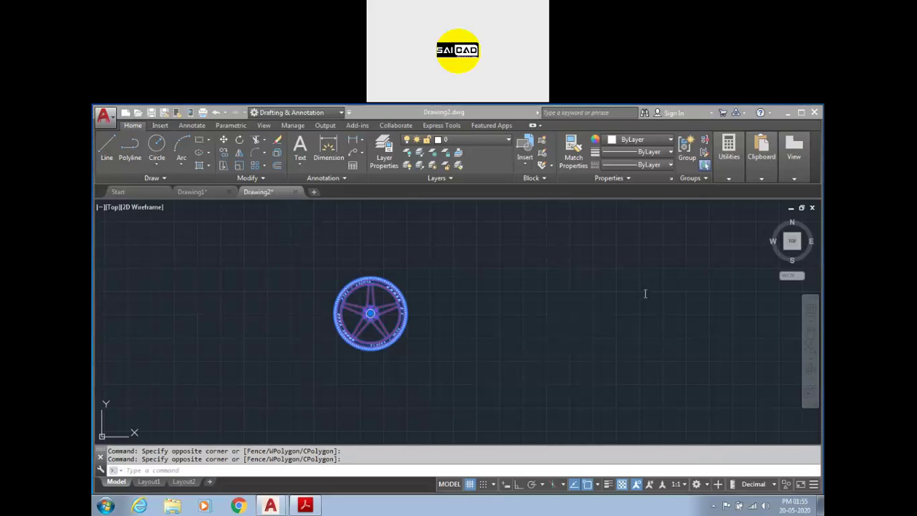
{"action": "left_click", "coordinate": [481, 342]}
{"action": "left_click", "coordinate": [461, 360]}
- Start the Block command on the selected tyre and review the base point and object options, choosing Convert to block
{"action": "type", "text": "b"}
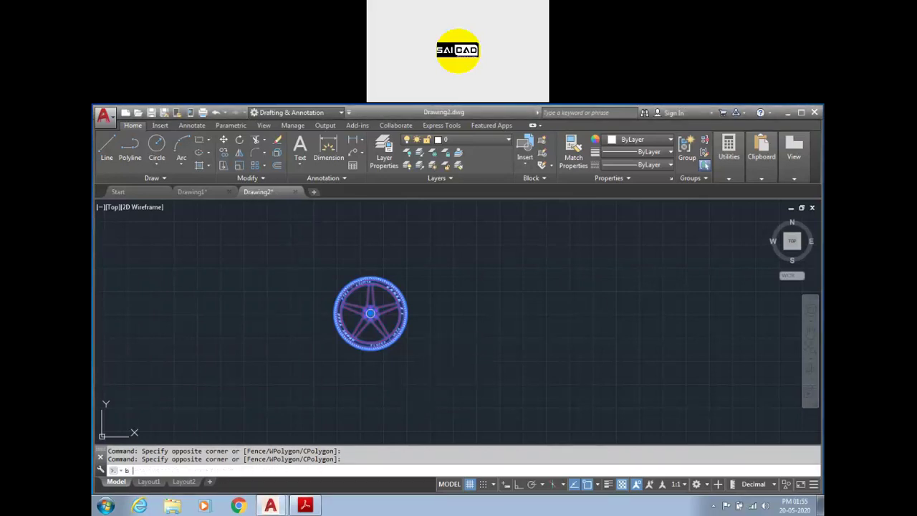
{"action": "key", "text": "Return"}
{"action": "left_click_drag", "start_coordinate": [544, 212], "coordinate": [392, 207]}
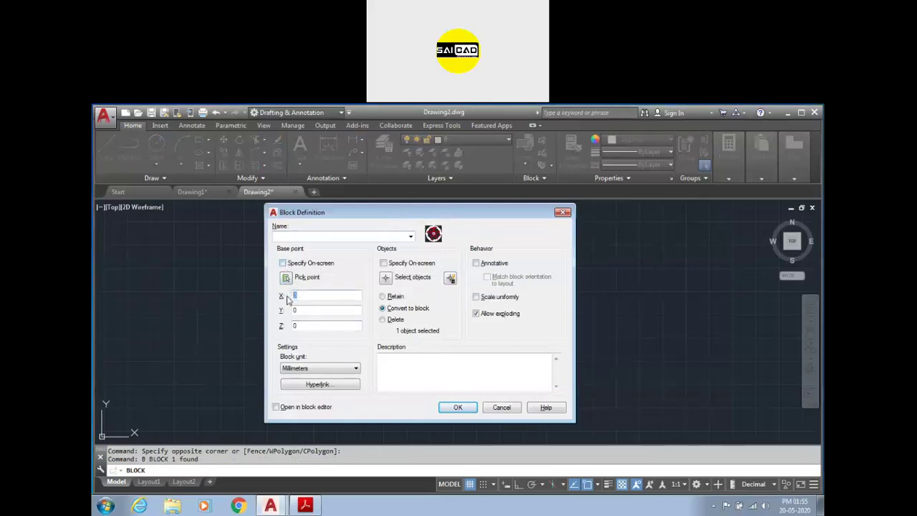
{"action": "key", "text": "Tab"}
{"action": "key", "text": "shift+Tab"}
{"action": "key", "text": "shift+Tab"}
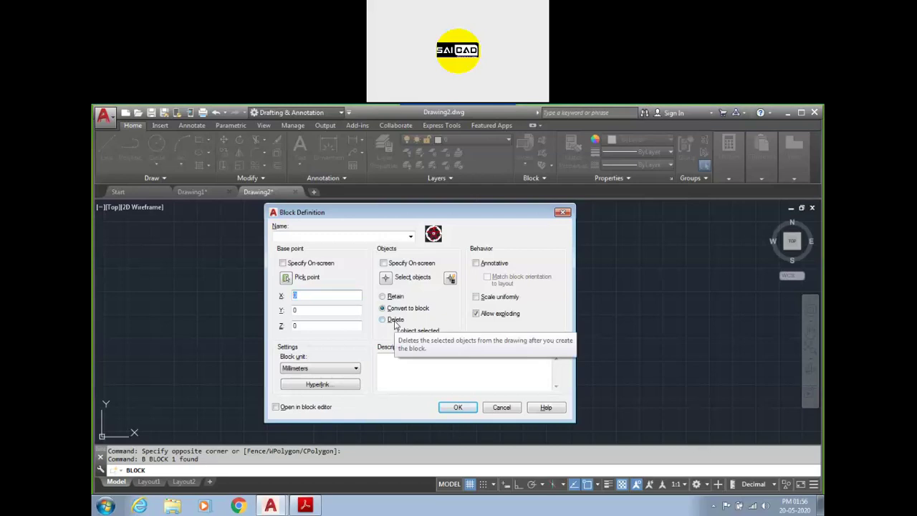
{"action": "left_click", "coordinate": [412, 311]}
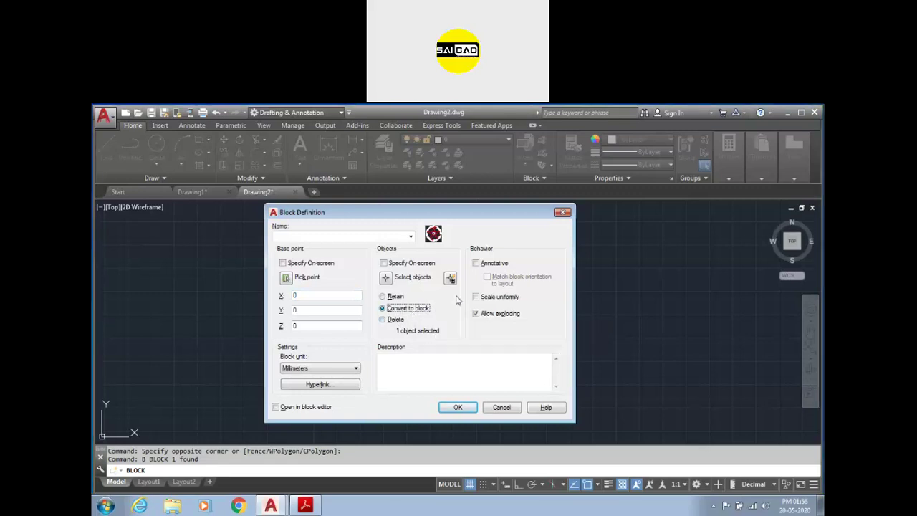
- Try the Annotative behavior on and off, clear Scale uniformly, and close the block definition without creating a block
{"action": "left_click", "coordinate": [480, 267]}
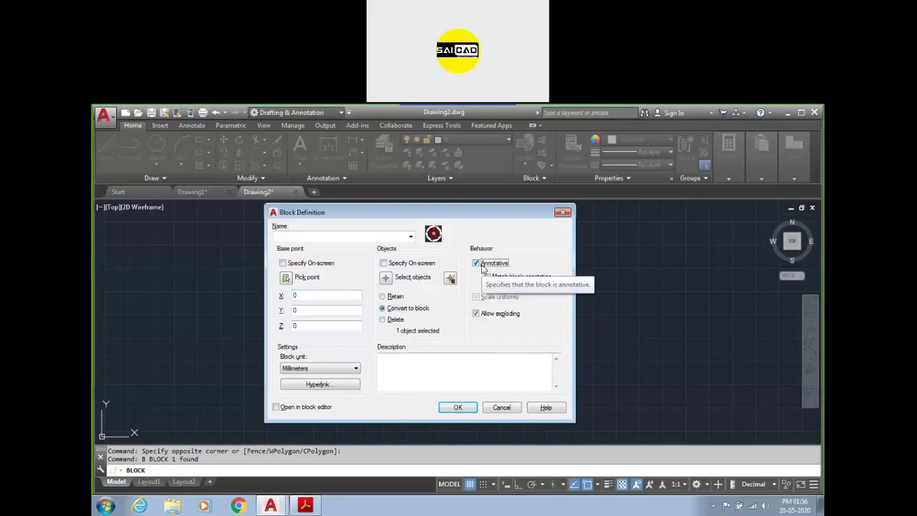
{"action": "left_click", "coordinate": [483, 265]}
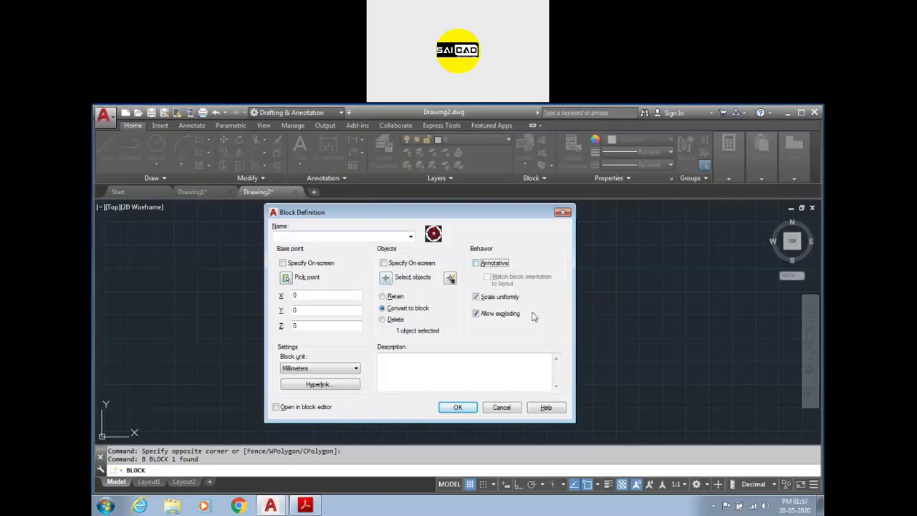
{"action": "left_click", "coordinate": [498, 297]}
{"action": "left_click", "coordinate": [294, 237]}
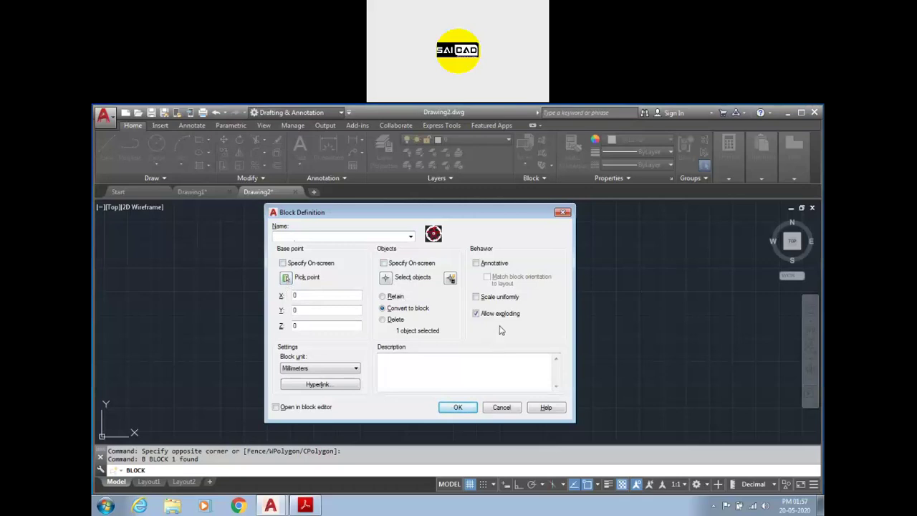
{"action": "left_click", "coordinate": [563, 213]}
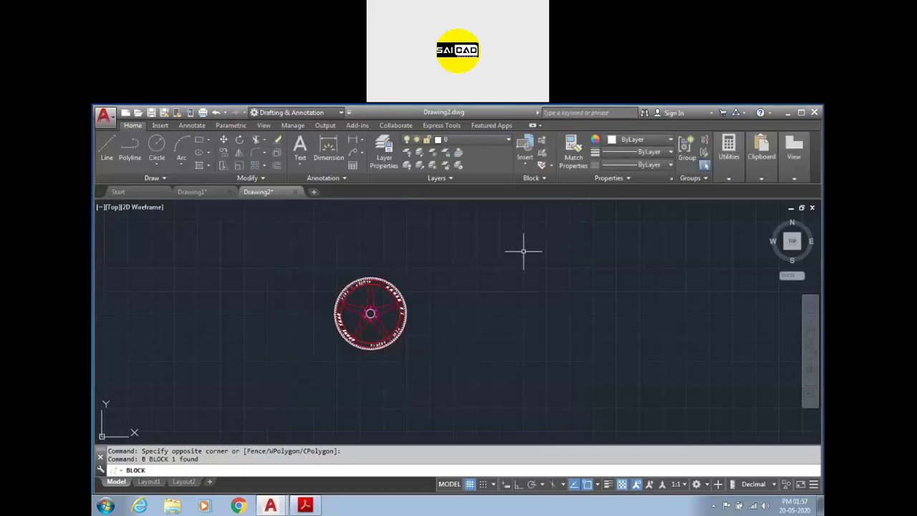
{"action": "scroll", "coordinate": [408, 358], "scroll_direction": "down", "scroll_amount": 3}
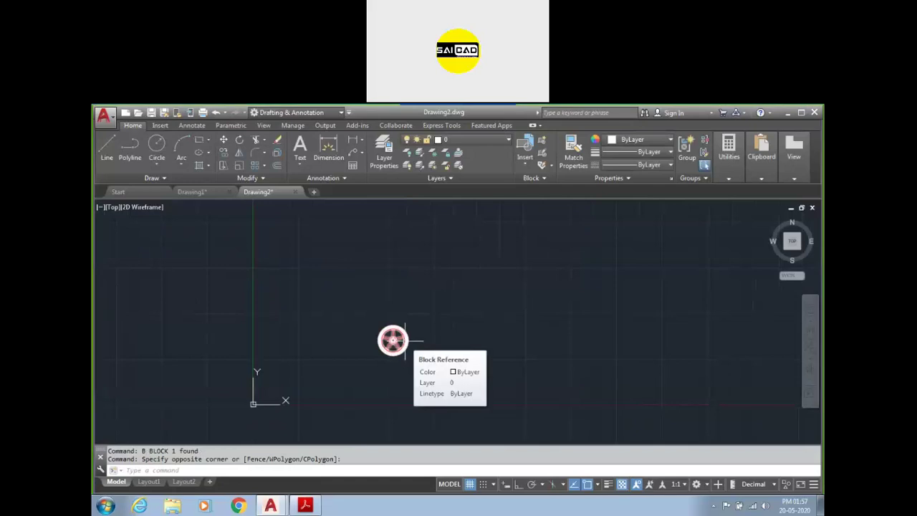
{"action": "scroll", "coordinate": [395, 338], "scroll_direction": "up", "scroll_amount": 6}
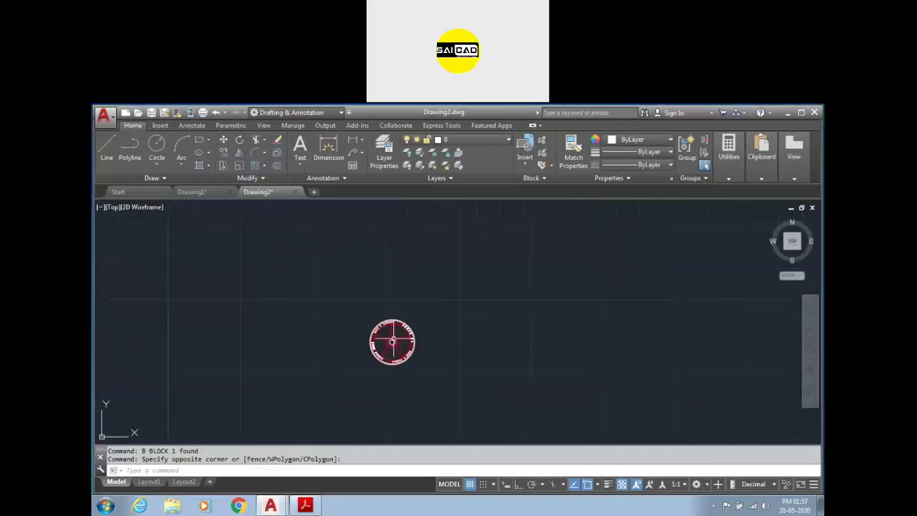
{"action": "scroll", "coordinate": [359, 340], "scroll_direction": "down", "scroll_amount": 4}
{"action": "scroll", "coordinate": [359, 340], "scroll_direction": "up", "scroll_amount": 4}
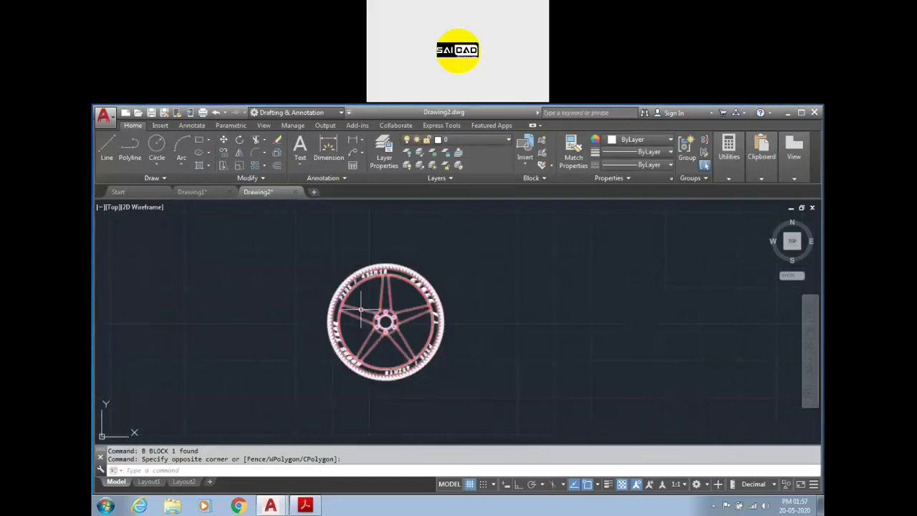
{"action": "scroll", "coordinate": [358, 309], "scroll_direction": "down", "scroll_amount": 4}
{"action": "scroll", "coordinate": [356, 319], "scroll_direction": "up", "scroll_amount": 4}
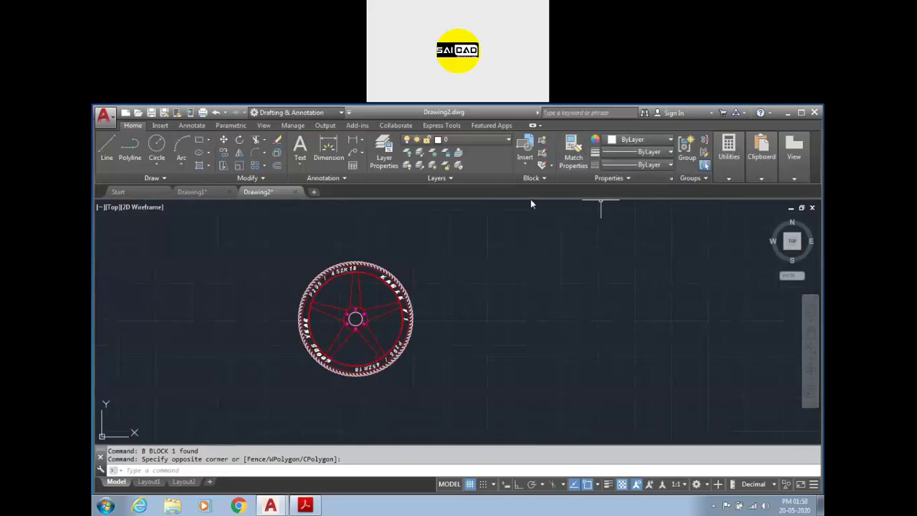
- Examine the inserted tyre in Drawing2, and switch to Drawing1 to inspect the lower middle pulley up close
{"action": "scroll", "coordinate": [387, 287], "scroll_direction": "up", "scroll_amount": 3}
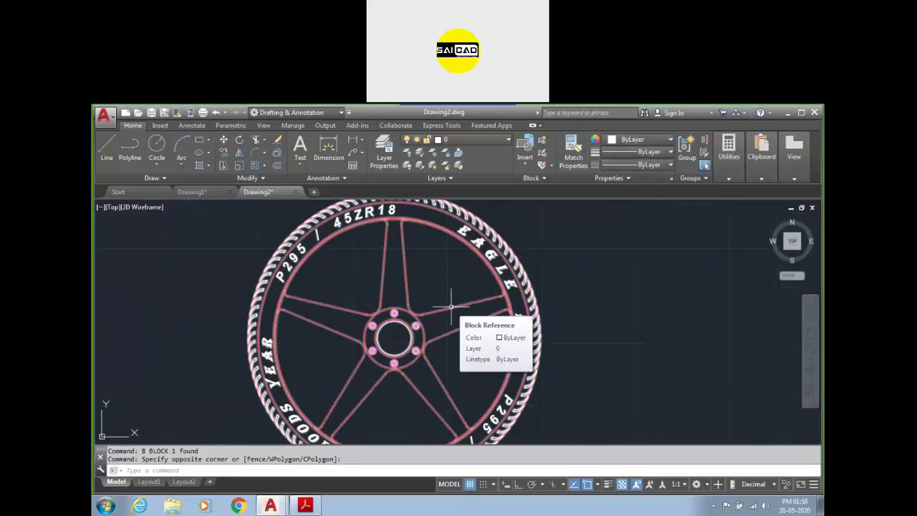
{"action": "scroll", "coordinate": [482, 226], "scroll_direction": "up", "scroll_amount": 2}
{"action": "scroll", "coordinate": [481, 226], "scroll_direction": "down", "scroll_amount": 4}
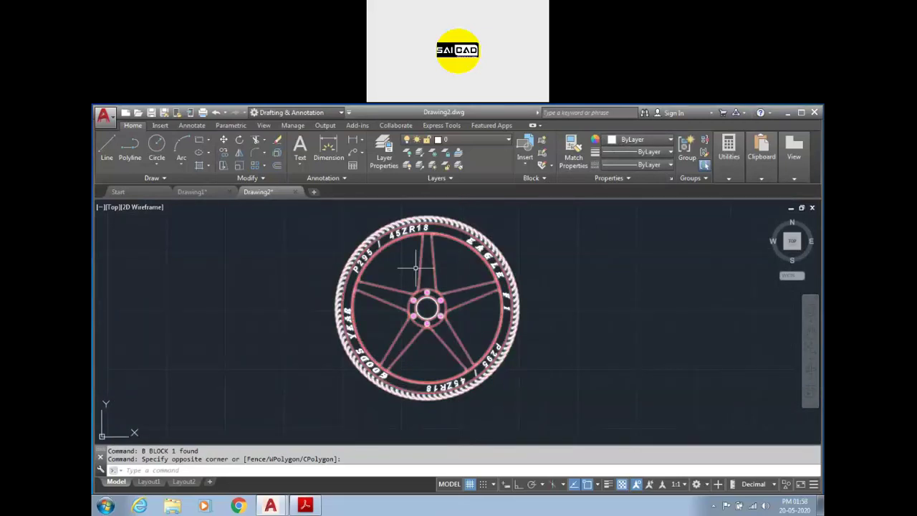
{"action": "scroll", "coordinate": [407, 290], "scroll_direction": "down", "scroll_amount": 5}
{"action": "left_click", "coordinate": [203, 192]}
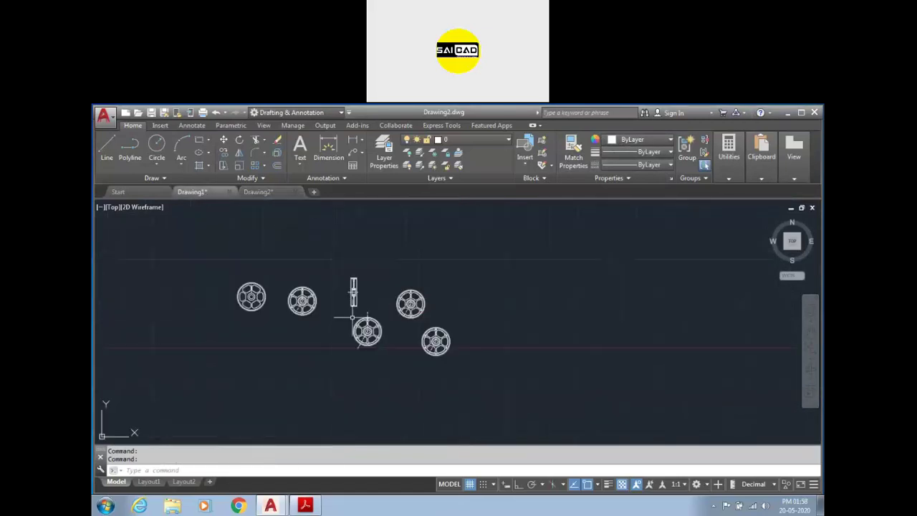
{"action": "scroll", "coordinate": [359, 323], "scroll_direction": "up", "scroll_amount": 5}
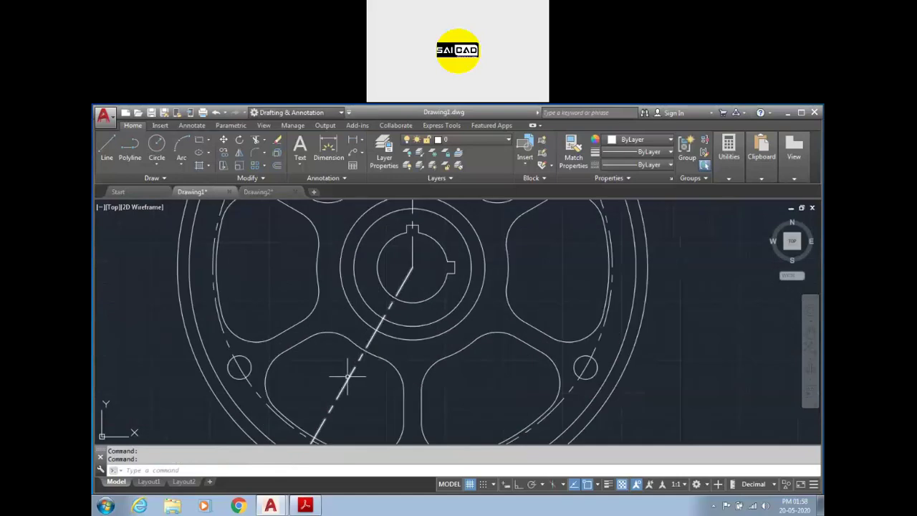
{"action": "scroll", "coordinate": [350, 373], "scroll_direction": "down", "scroll_amount": 5}
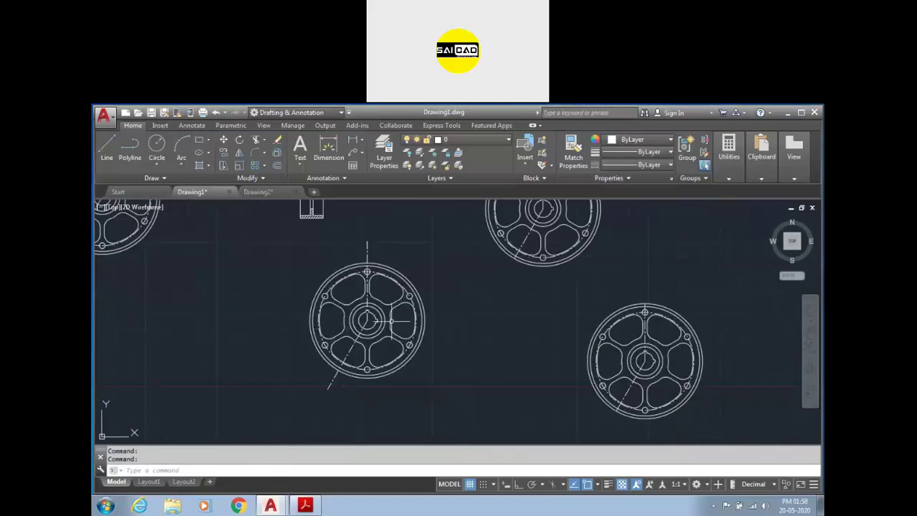
{"action": "scroll", "coordinate": [419, 291], "scroll_direction": "up", "scroll_amount": 5}
- Select the outermost circle of the lower middle pulley, review its lineweight, linetype and transparency properties, and clear the selection
{"action": "left_click", "coordinate": [415, 282]}
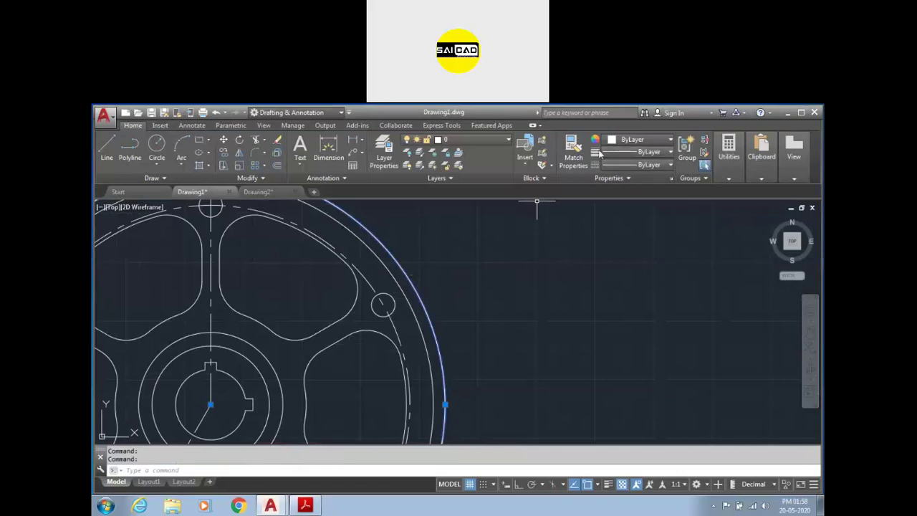
{"action": "left_click", "coordinate": [628, 153]}
{"action": "left_click", "coordinate": [626, 164]}
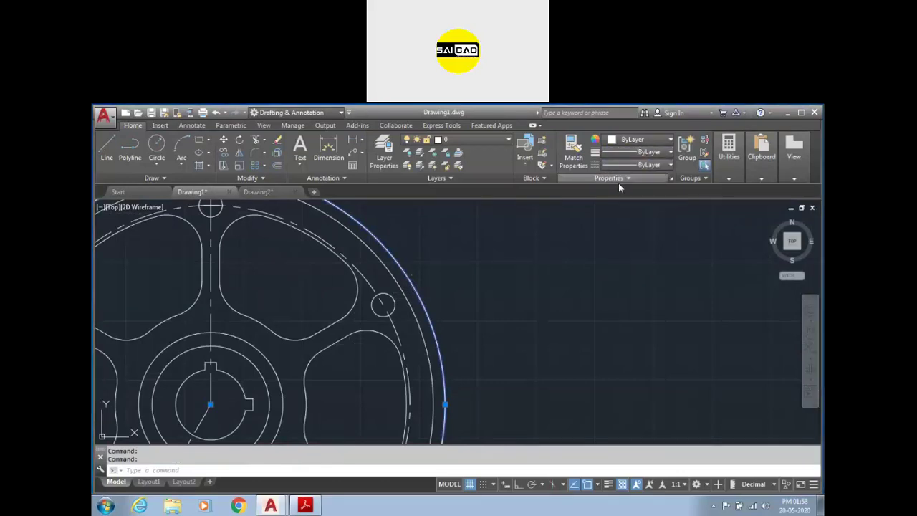
{"action": "left_click", "coordinate": [619, 182]}
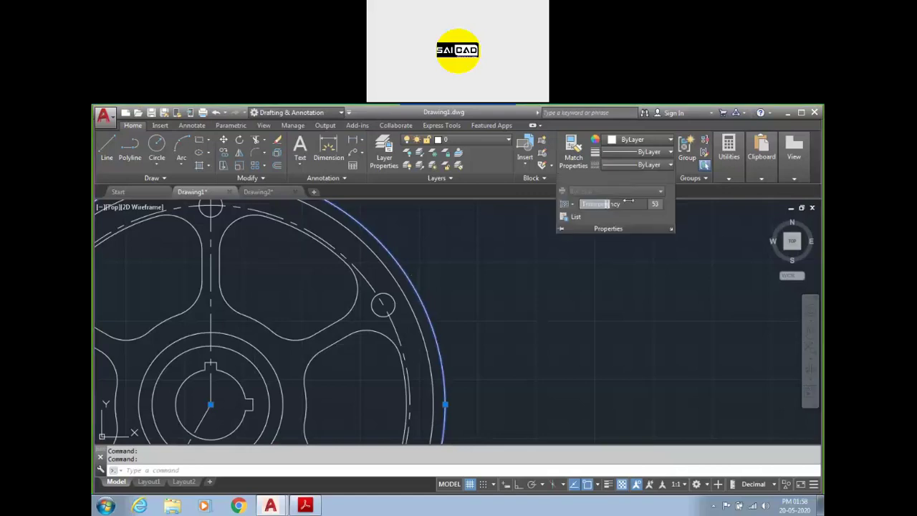
{"action": "left_click", "coordinate": [522, 256]}
{"action": "scroll", "coordinate": [483, 292], "scroll_direction": "down", "scroll_amount": 3}
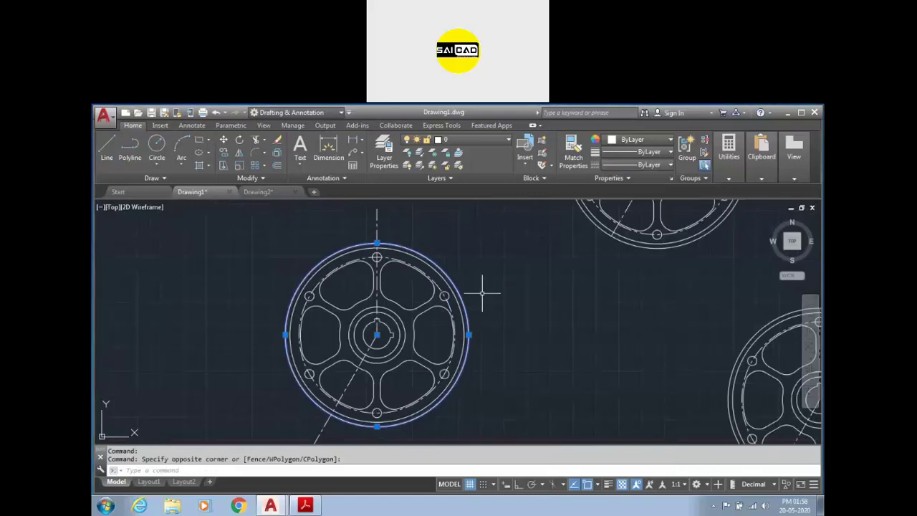
{"action": "key", "text": "Escape"}
{"action": "key", "text": "Escape"}
{"action": "scroll", "coordinate": [394, 273], "scroll_direction": "down", "scroll_amount": 2}
{"action": "scroll", "coordinate": [394, 273], "scroll_direction": "up", "scroll_amount": 2}
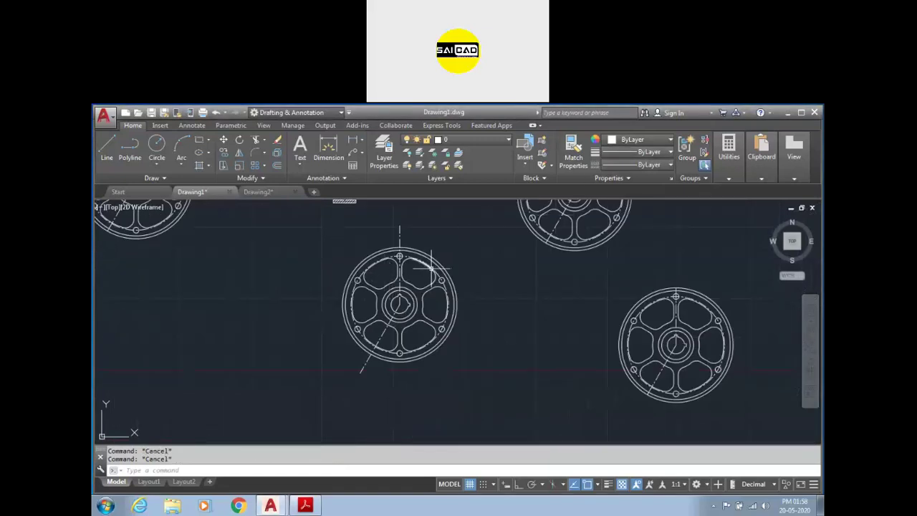
- Select the two outer rim circles of the lower middle pulley and set their object color to Red
{"action": "scroll", "coordinate": [427, 274], "scroll_direction": "up", "scroll_amount": 2}
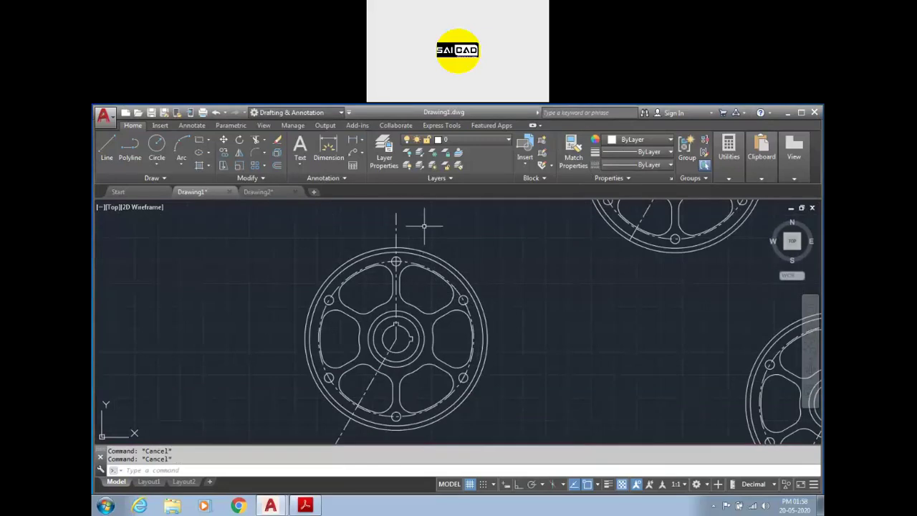
{"action": "left_click", "coordinate": [430, 218]}
{"action": "left_click", "coordinate": [430, 253]}
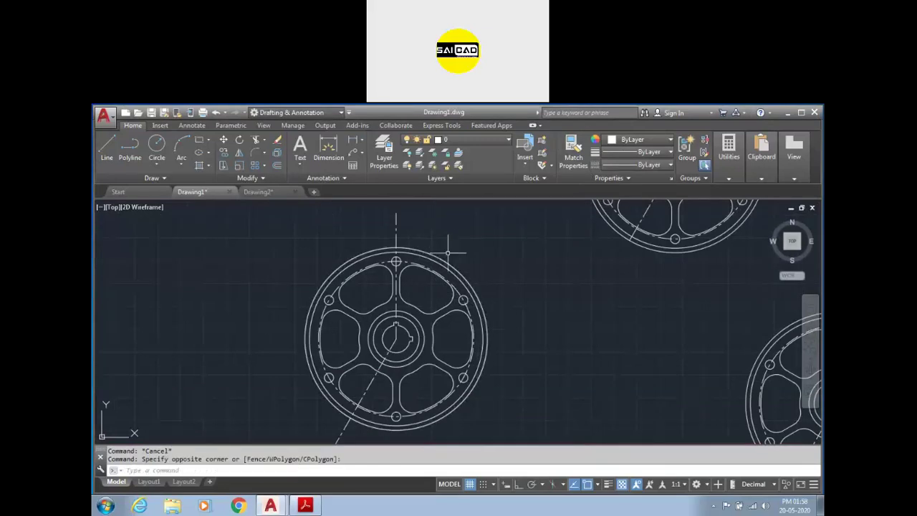
{"action": "left_click", "coordinate": [440, 258]}
{"action": "left_click", "coordinate": [440, 266]}
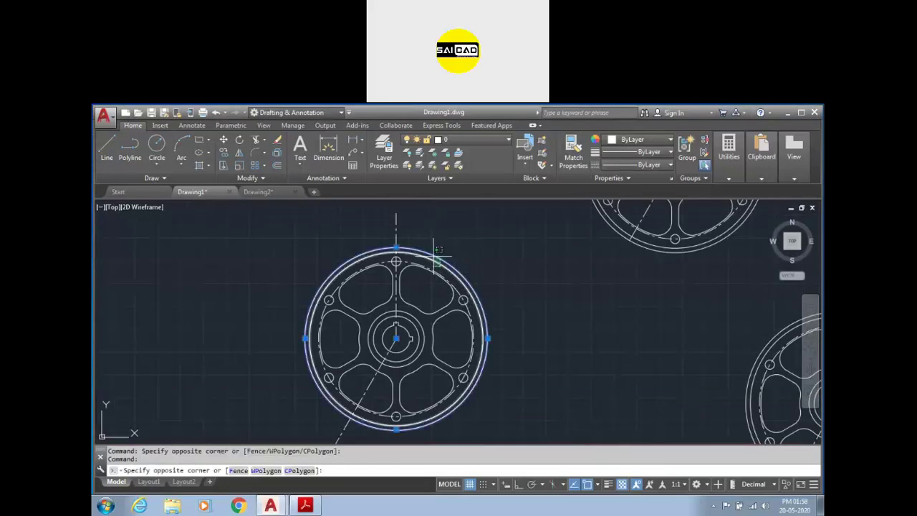
{"action": "left_click", "coordinate": [433, 257]}
{"action": "left_click", "coordinate": [643, 141]}
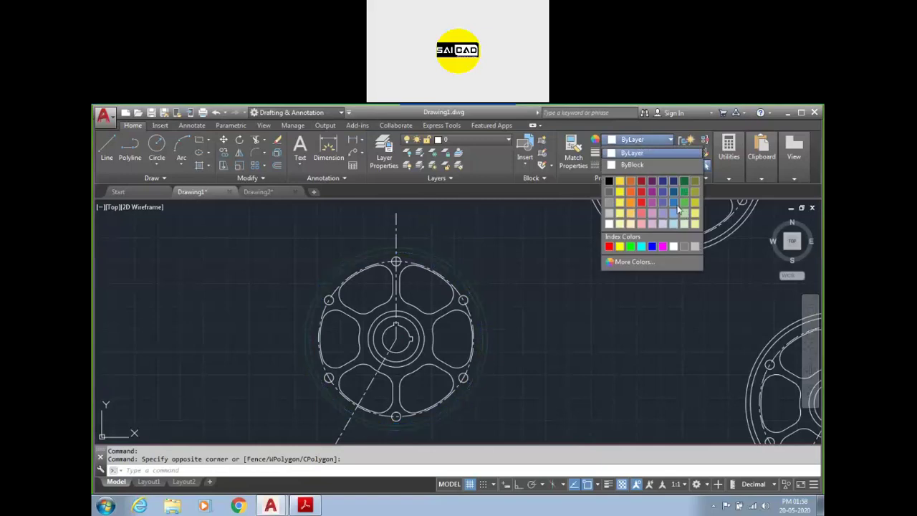
{"action": "left_click", "coordinate": [610, 247]}
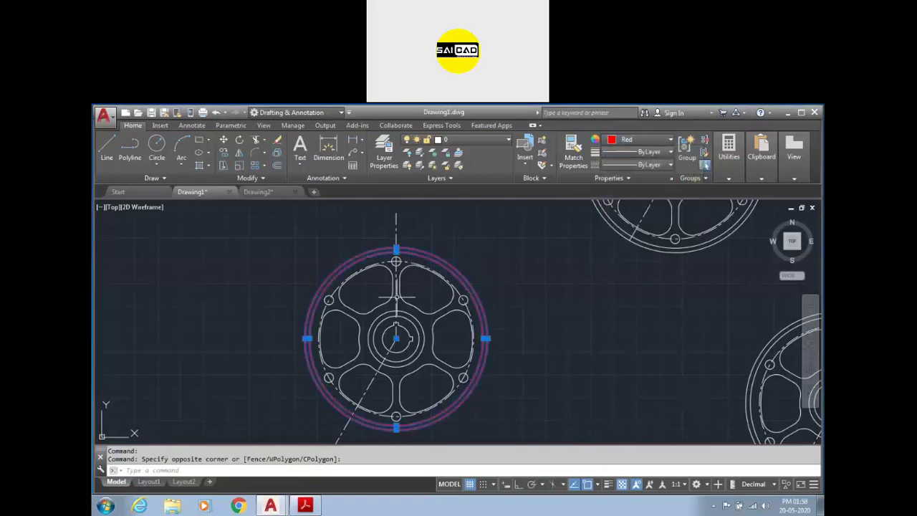
- Assign the true color 221,250,5 to the two selected rim circles and clear the selection
{"action": "left_click", "coordinate": [650, 142]}
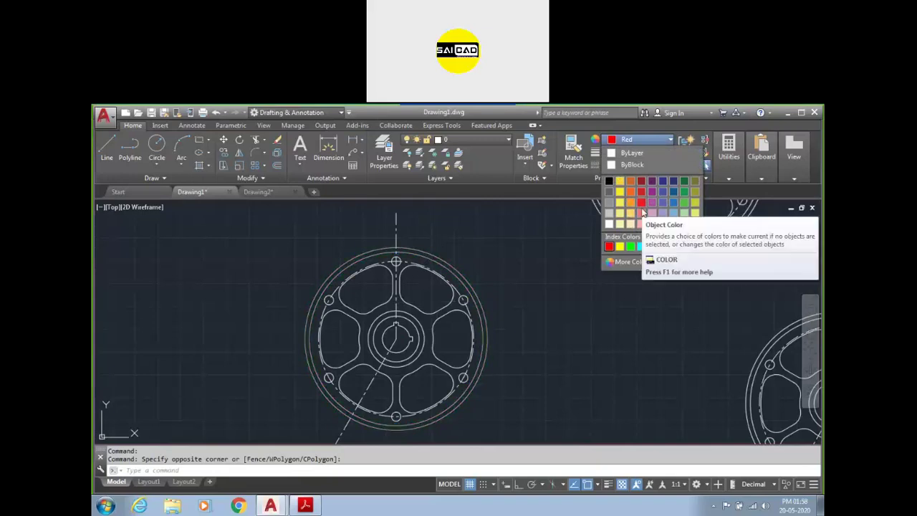
{"action": "left_click", "coordinate": [610, 264]}
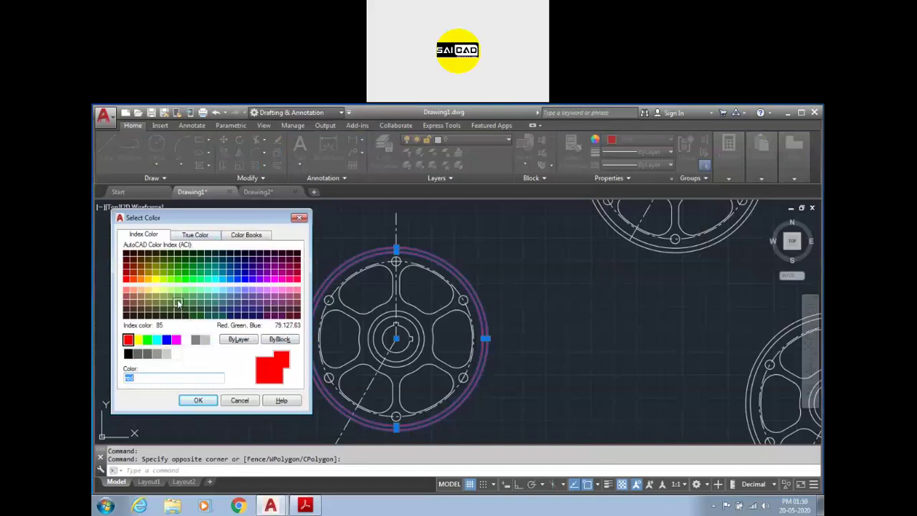
{"action": "left_click", "coordinate": [185, 239]}
{"action": "left_click_drag", "start_coordinate": [182, 287], "coordinate": [166, 297]}
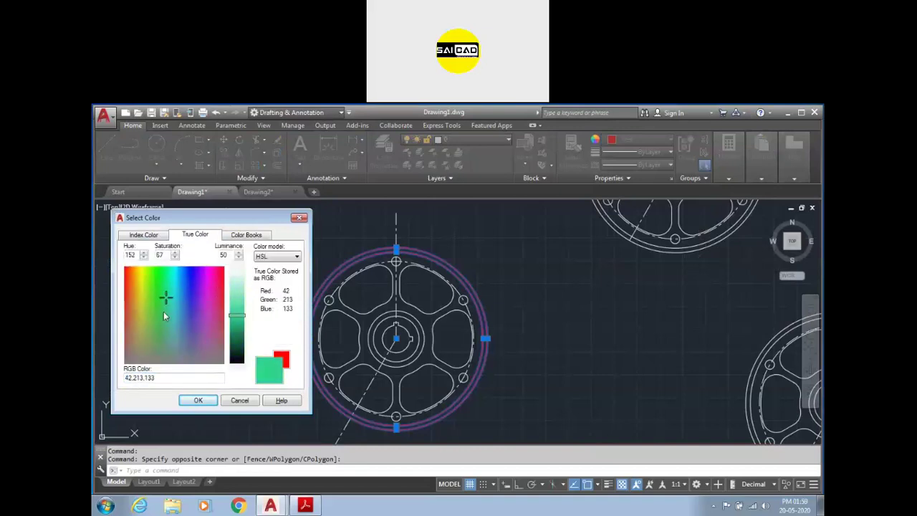
{"action": "left_click_drag", "start_coordinate": [163, 377], "coordinate": [126, 378]}
{"action": "left_click_drag", "start_coordinate": [194, 303], "coordinate": [143, 268]}
{"action": "left_click", "coordinate": [198, 401]}
{"action": "key", "text": "Escape"}
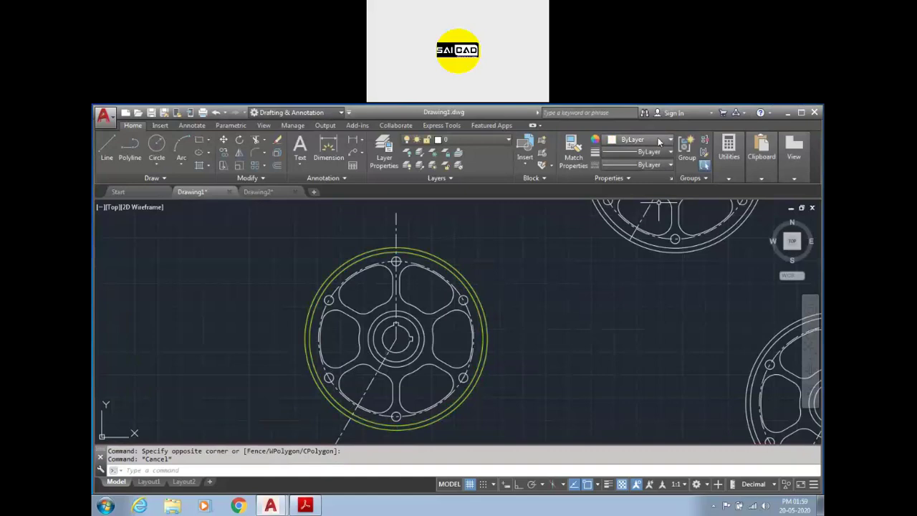
- Check the recent colors available for object color and close the list without changing the current color
{"action": "left_click", "coordinate": [659, 141]}
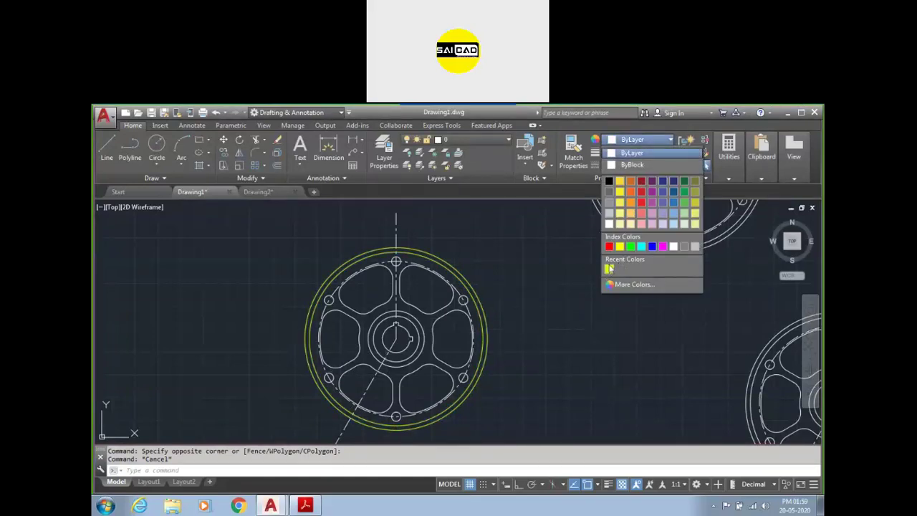
{"action": "left_click", "coordinate": [513, 330]}
{"action": "key", "text": "Escape"}
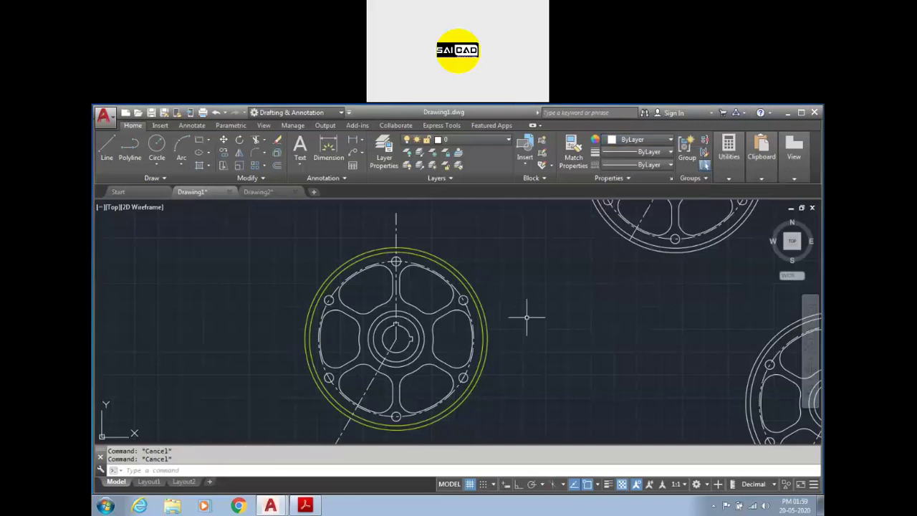
- Set the lineweight of the pulley's outermost circle to 0.50 mm and clear the selection
{"action": "left_click", "coordinate": [650, 152]}
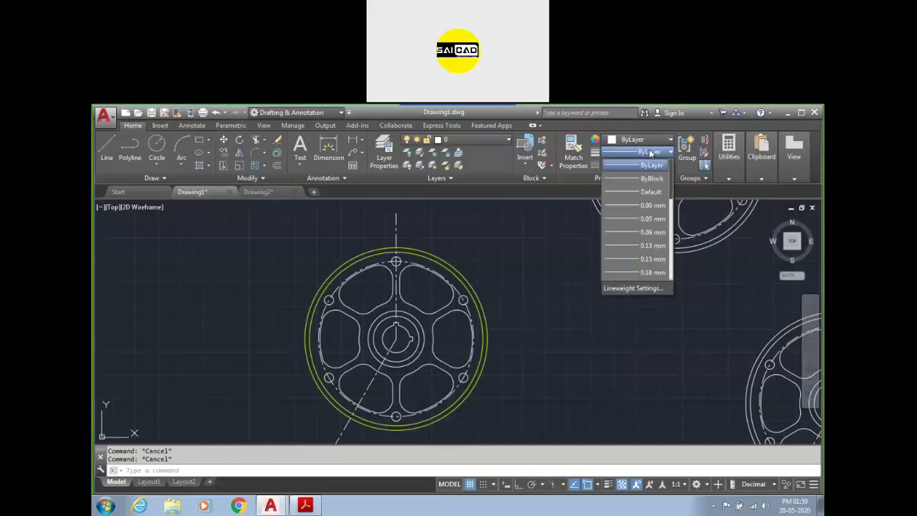
{"action": "left_click", "coordinate": [452, 246]}
{"action": "left_click", "coordinate": [444, 258]}
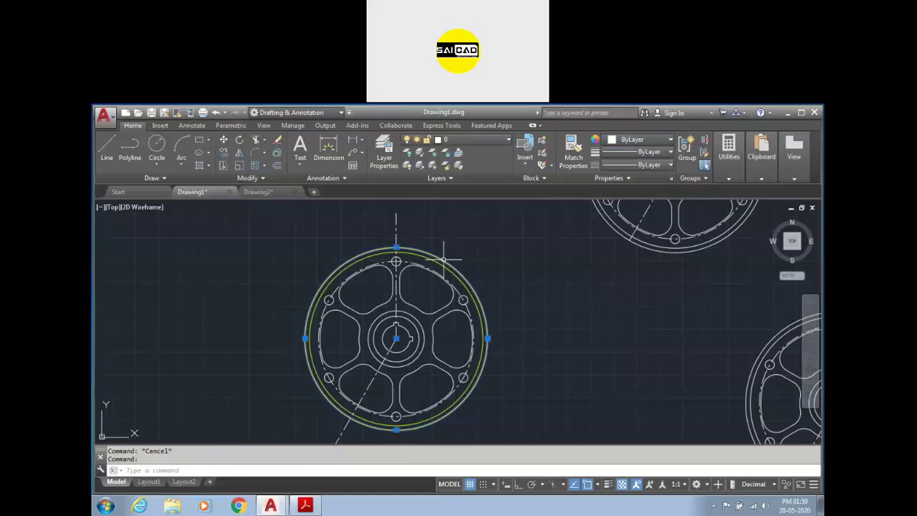
{"action": "left_click", "coordinate": [644, 167]}
{"action": "left_click", "coordinate": [639, 167]}
{"action": "left_click", "coordinate": [638, 152]}
{"action": "scroll", "coordinate": [640, 215], "scroll_direction": "down", "scroll_amount": 3}
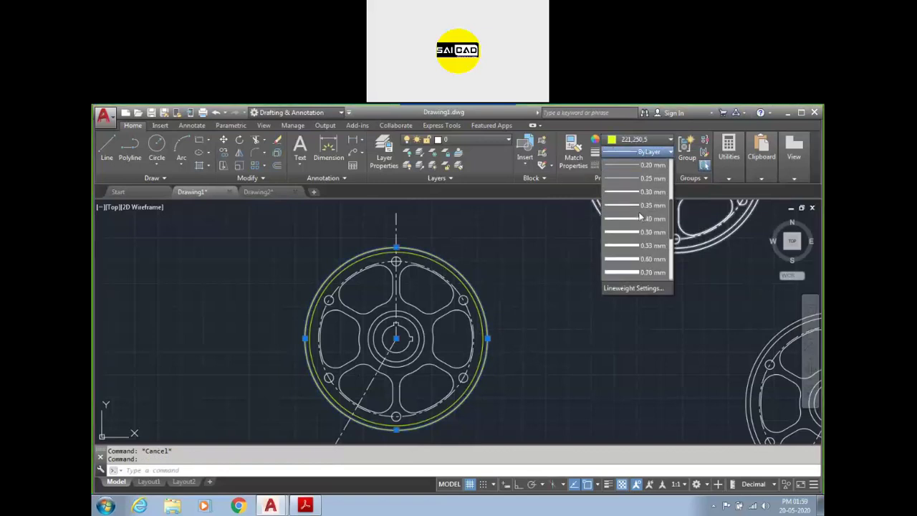
{"action": "scroll", "coordinate": [642, 212], "scroll_direction": "down", "scroll_amount": 3}
{"action": "left_click", "coordinate": [649, 192]}
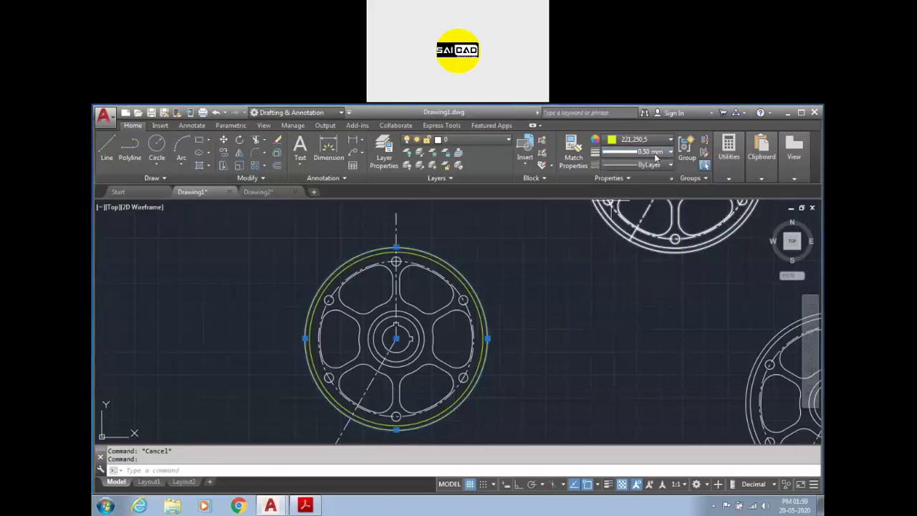
{"action": "key", "text": "Escape"}
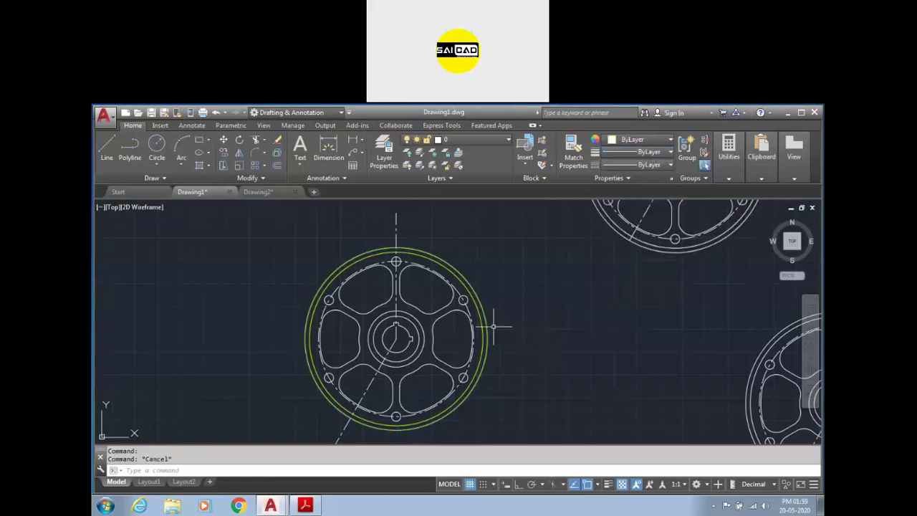
- Check the outermost circle's assigned lineweight, turn on lineweight display, and inspect the rim
{"action": "left_click", "coordinate": [474, 290]}
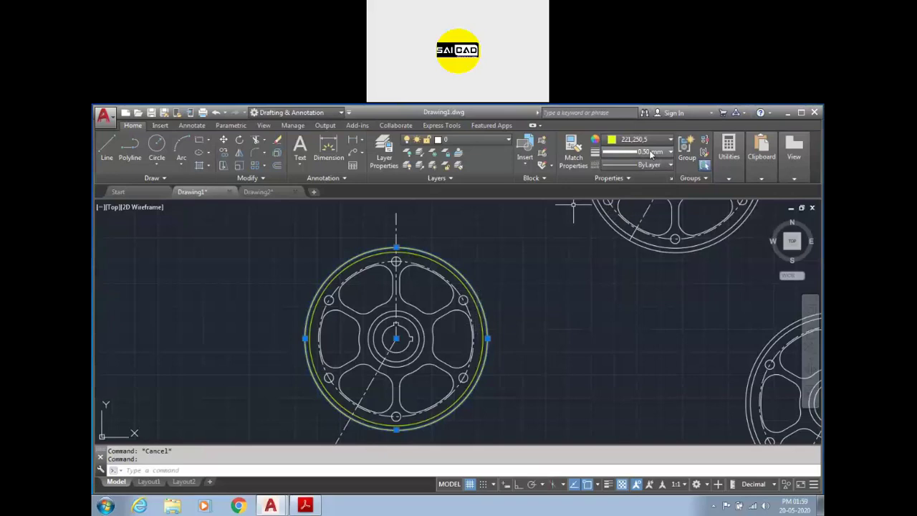
{"action": "key", "text": "Escape"}
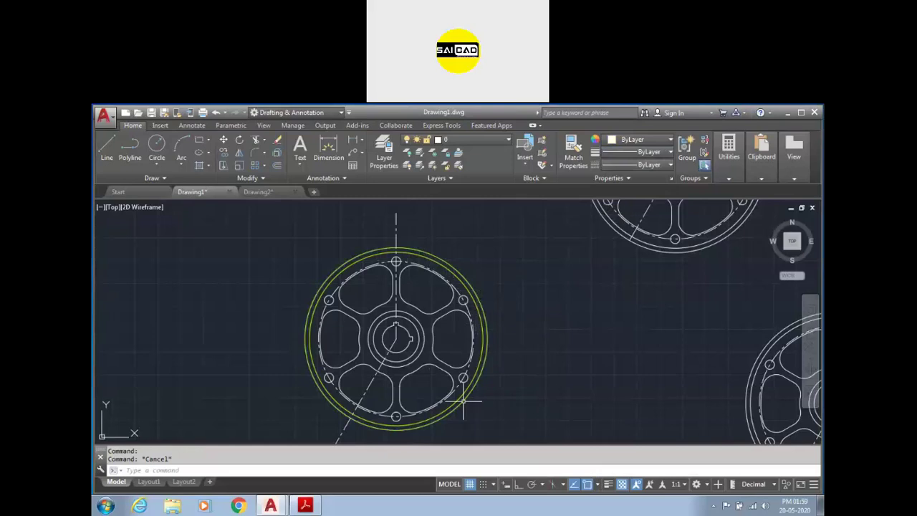
{"action": "left_click", "coordinate": [608, 484]}
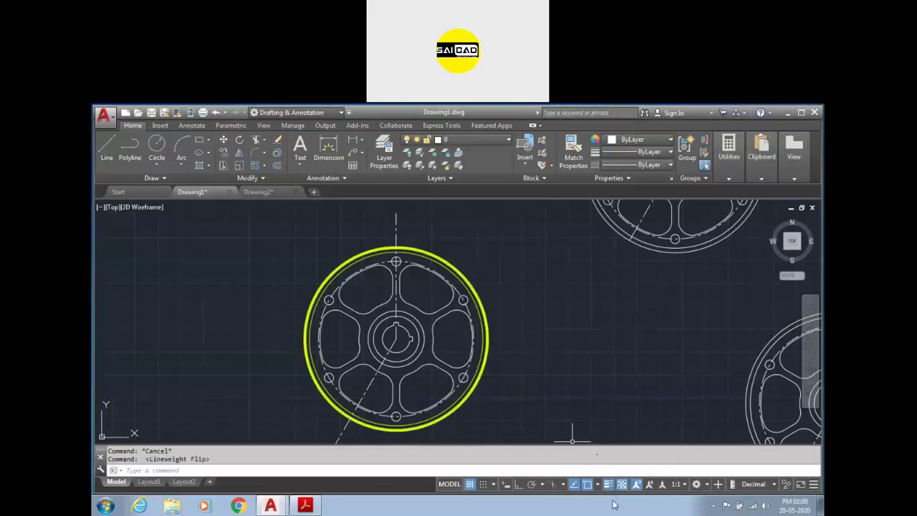
{"action": "key", "text": "Escape"}
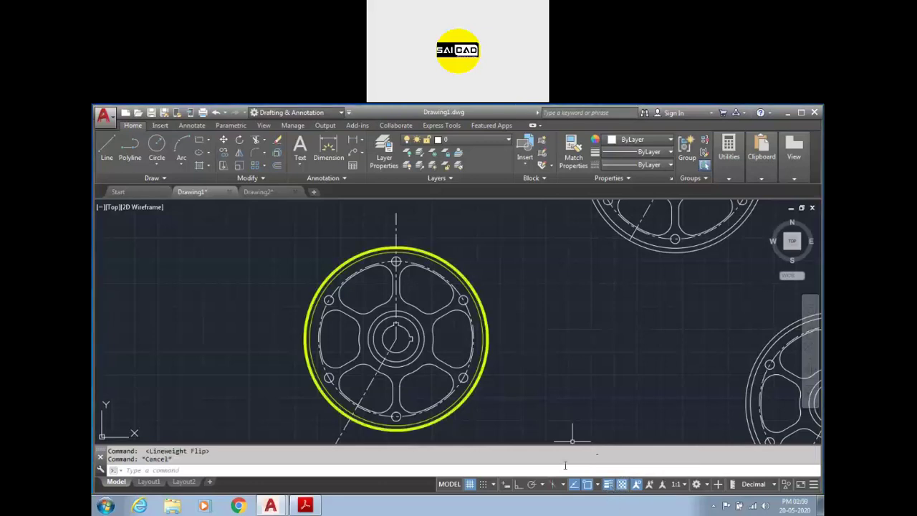
{"action": "scroll", "coordinate": [492, 388], "scroll_direction": "up", "scroll_amount": 5}
{"action": "scroll", "coordinate": [491, 383], "scroll_direction": "down", "scroll_amount": 3}
{"action": "left_click", "coordinate": [495, 367]}
{"action": "scroll", "coordinate": [495, 367], "scroll_direction": "down", "scroll_amount": 5}
{"action": "key", "text": "Escape"}
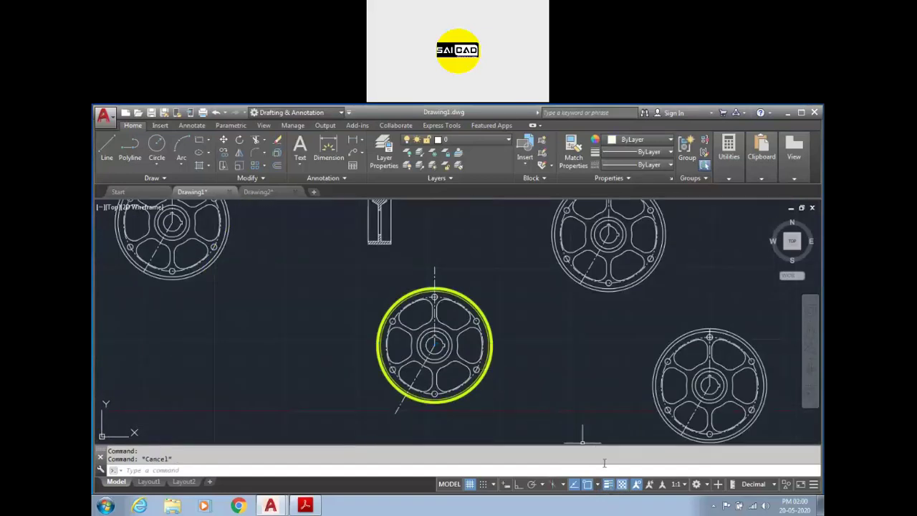
- Toggle lineweight display off and on to compare the rim's appearance, leaving the display on
{"action": "left_click", "coordinate": [608, 485]}
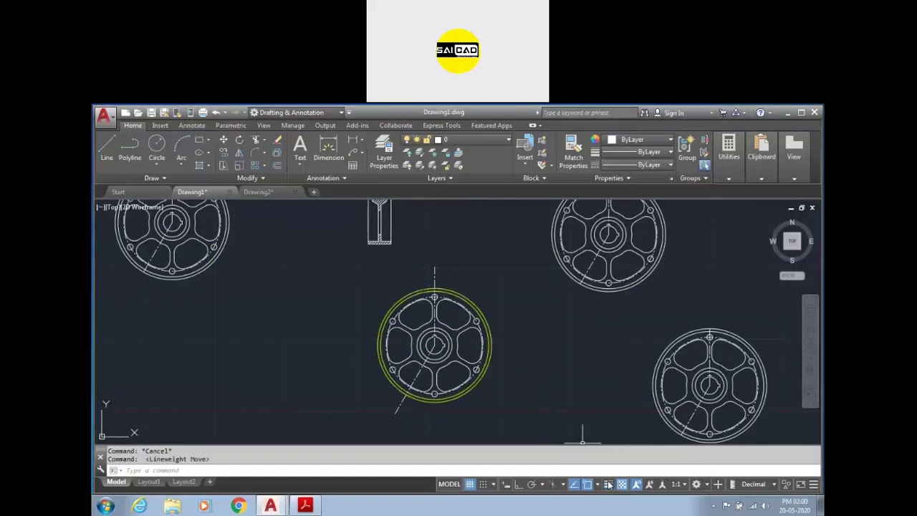
{"action": "left_click", "coordinate": [608, 484]}
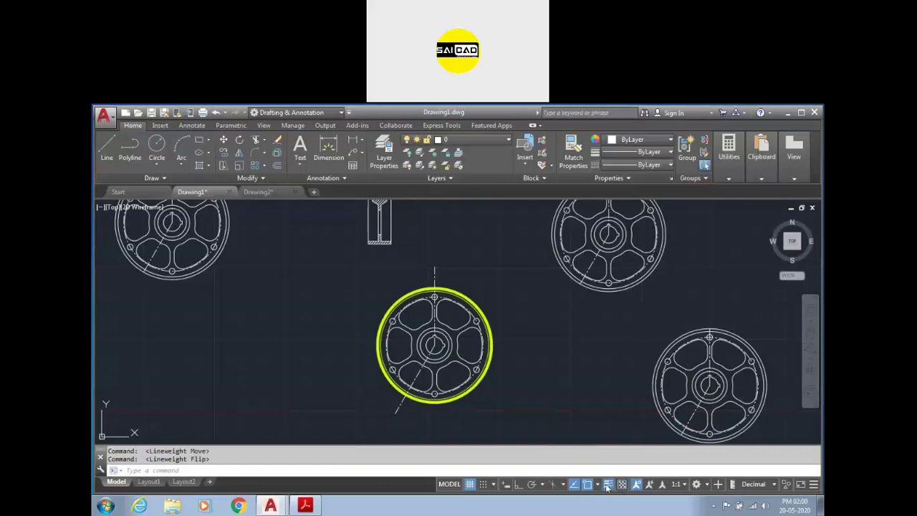
{"action": "left_click", "coordinate": [608, 484]}
{"action": "left_click", "coordinate": [609, 485]}
{"action": "scroll", "coordinate": [450, 323], "scroll_direction": "up", "scroll_amount": 4}
{"action": "scroll", "coordinate": [549, 260], "scroll_direction": "down", "scroll_amount": 4}
{"action": "key", "text": "Escape"}
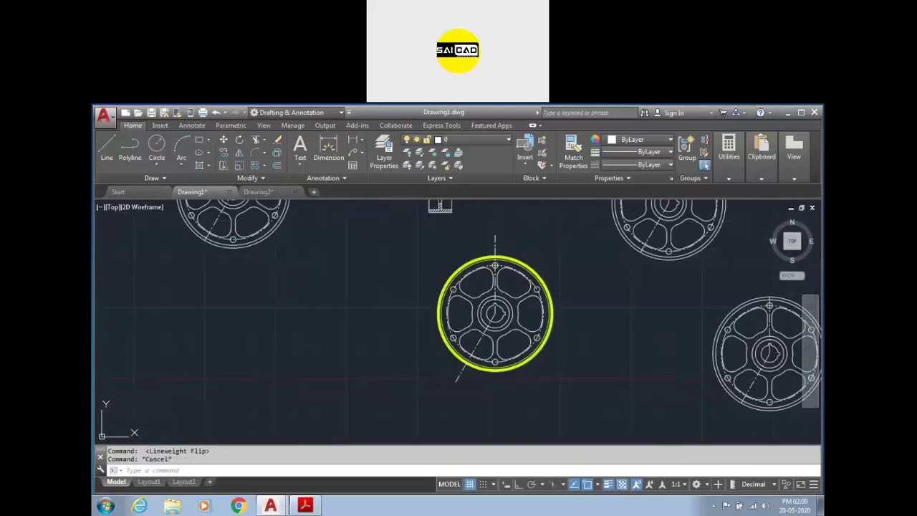
{"action": "scroll", "coordinate": [559, 269], "scroll_direction": "up", "scroll_amount": 4}
{"action": "scroll", "coordinate": [520, 293], "scroll_direction": "down", "scroll_amount": 2}
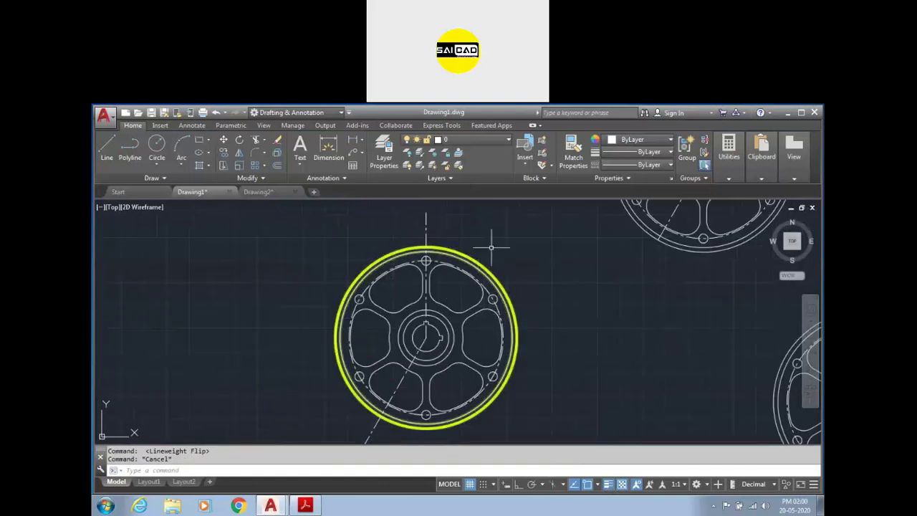
- Open the Linetype Manager and browse the linetypes available to load from acadiso.lin, down to the HIDDEN variants
{"action": "scroll", "coordinate": [344, 269], "scroll_direction": "down", "scroll_amount": 2}
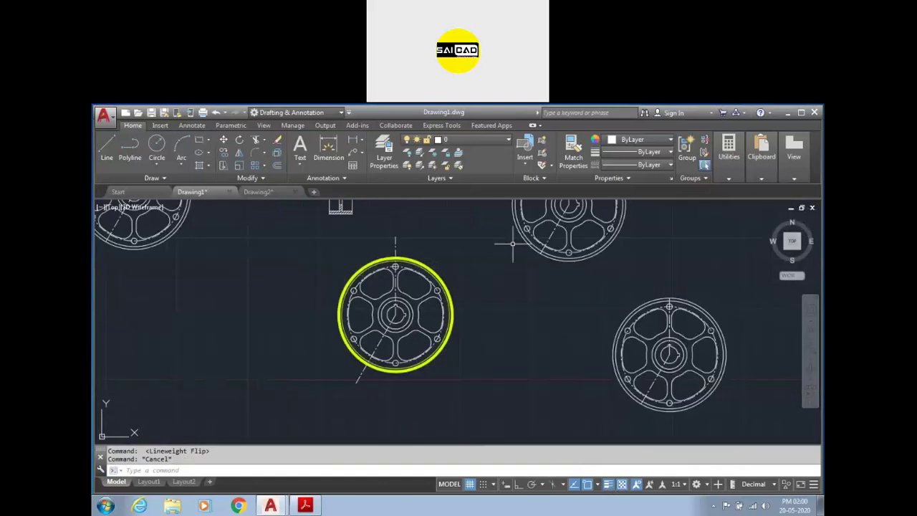
{"action": "left_click", "coordinate": [645, 165]}
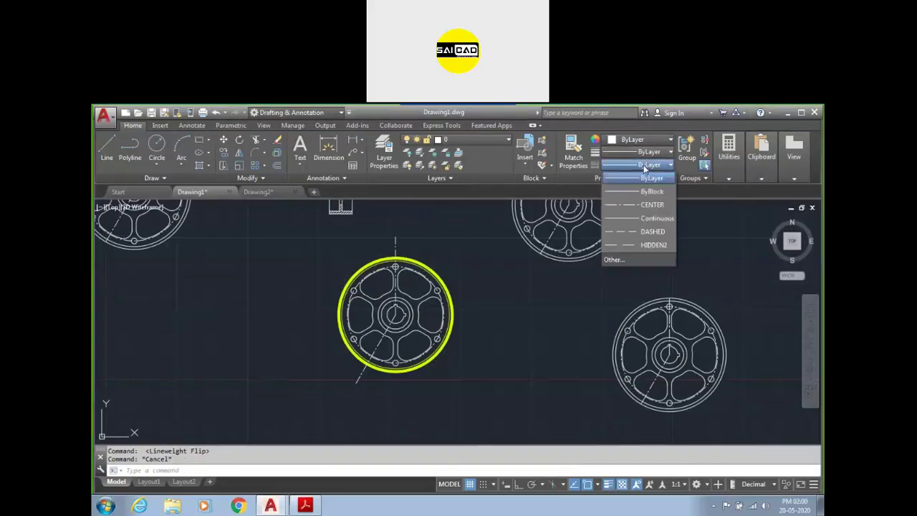
{"action": "left_click", "coordinate": [614, 259]}
{"action": "left_click_drag", "start_coordinate": [471, 246], "coordinate": [460, 217]}
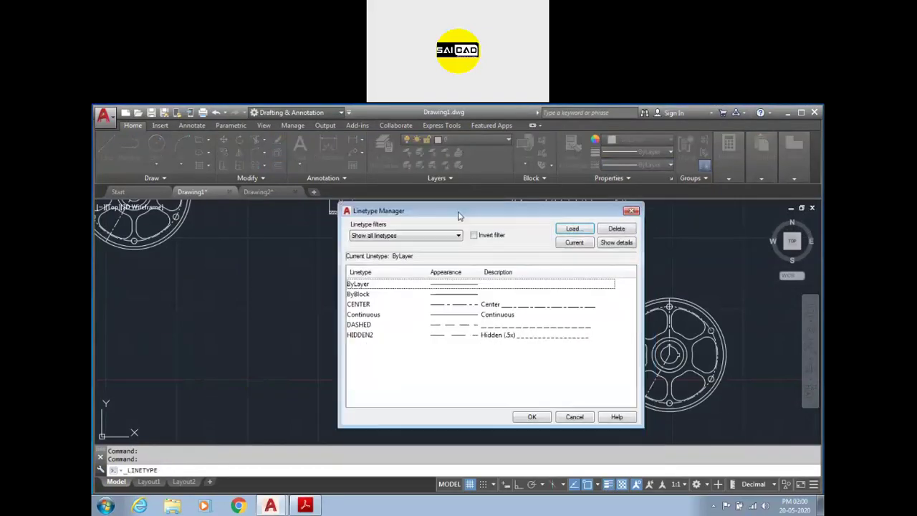
{"action": "left_click", "coordinate": [572, 229]}
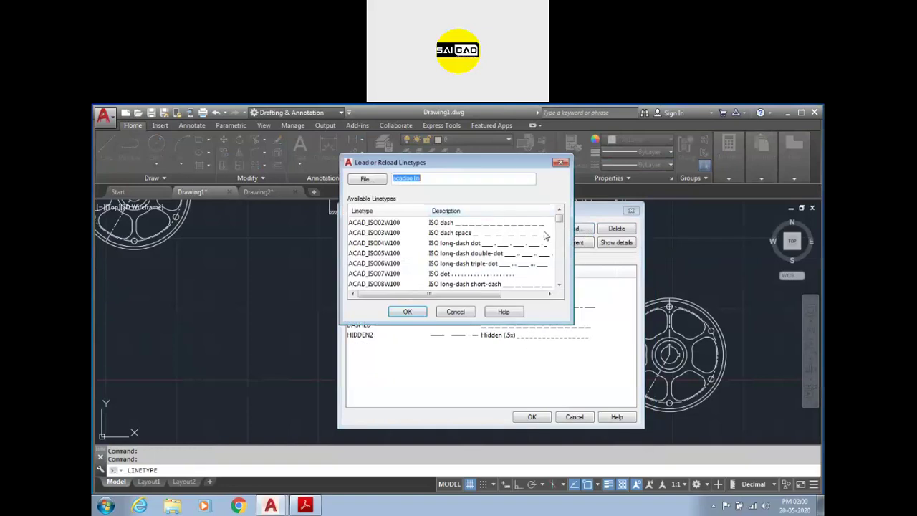
{"action": "scroll", "coordinate": [561, 225], "scroll_direction": "down", "scroll_amount": 1}
{"action": "scroll", "coordinate": [561, 226], "scroll_direction": "down", "scroll_amount": 5}
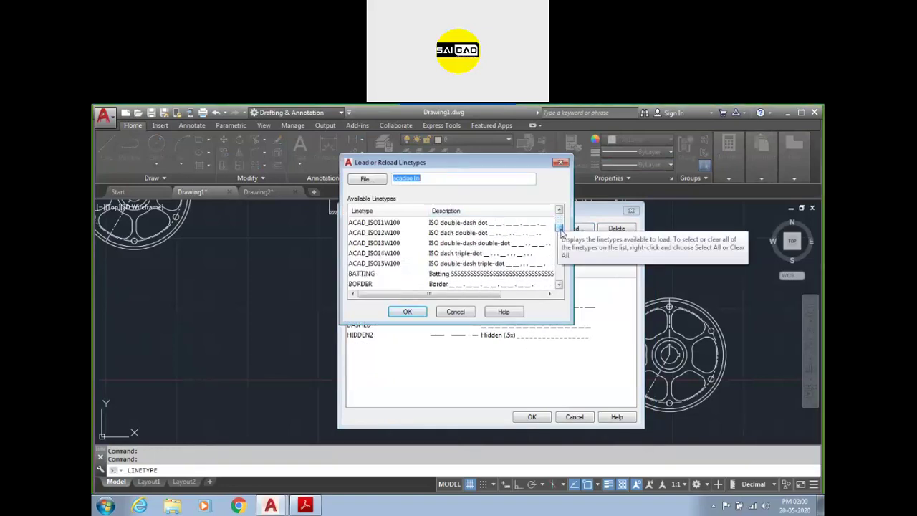
{"action": "scroll", "coordinate": [561, 219], "scroll_direction": "up", "scroll_amount": 6}
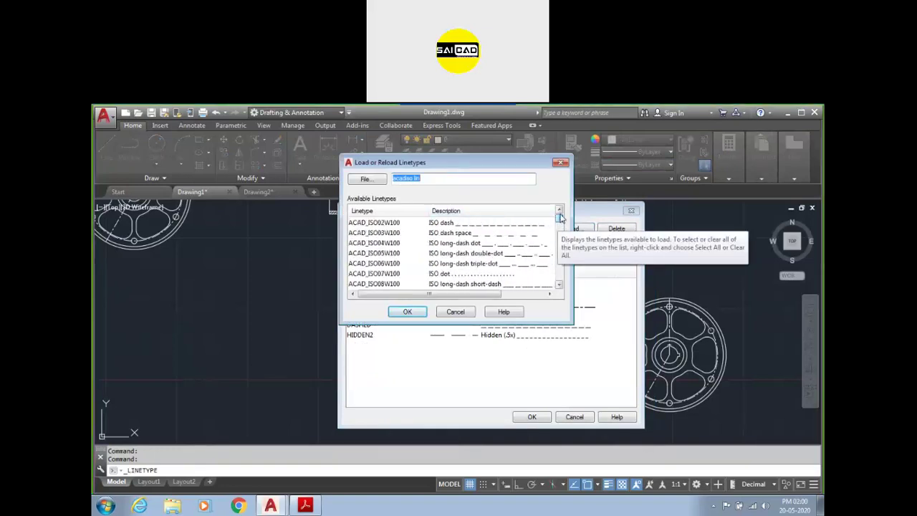
{"action": "left_click_drag", "start_coordinate": [561, 218], "coordinate": [556, 260]}
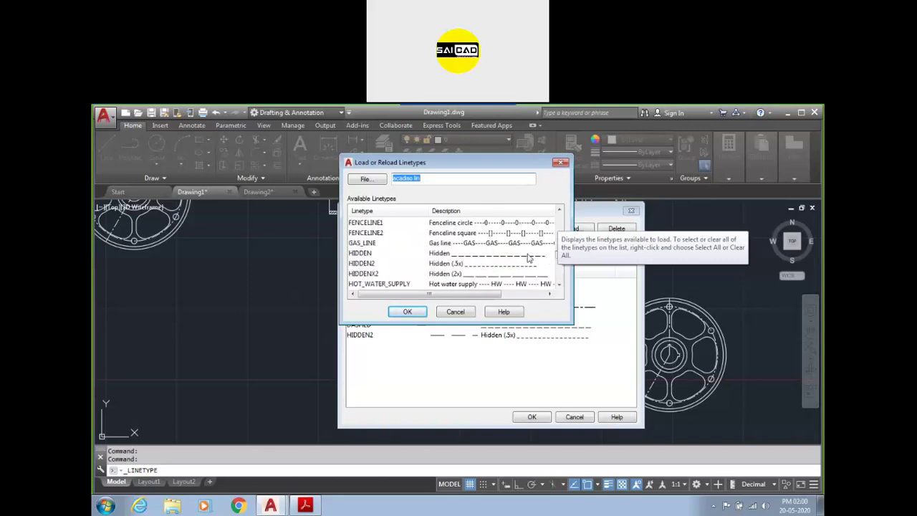
- Compare the HIDDEN, HIDDEN2 and HIDDENX2 patterns in the list of loadable linetypes and leave it without loading any
{"action": "left_click", "coordinate": [361, 254]}
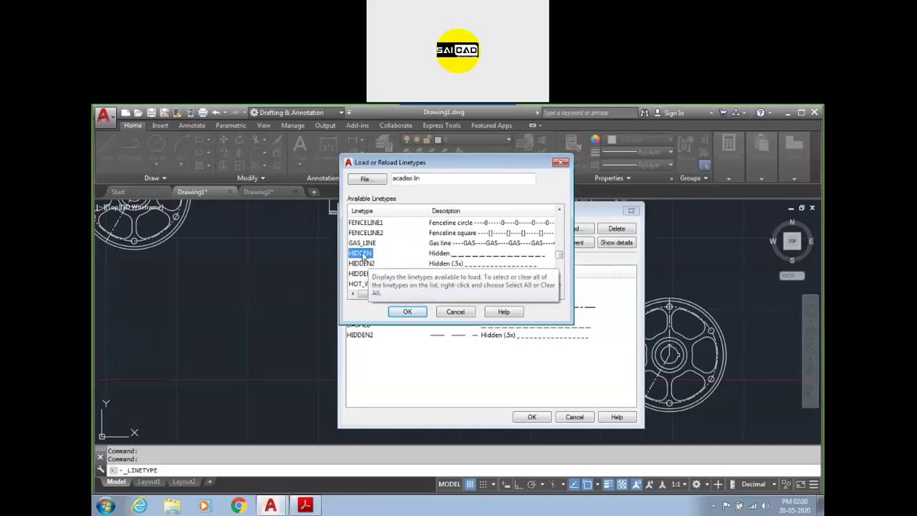
{"action": "left_click", "coordinate": [363, 263]}
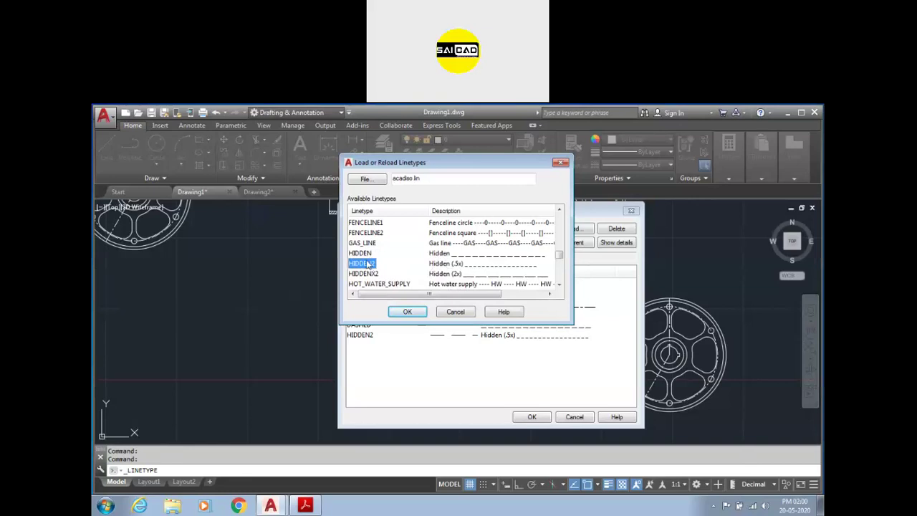
{"action": "left_click", "coordinate": [437, 276]}
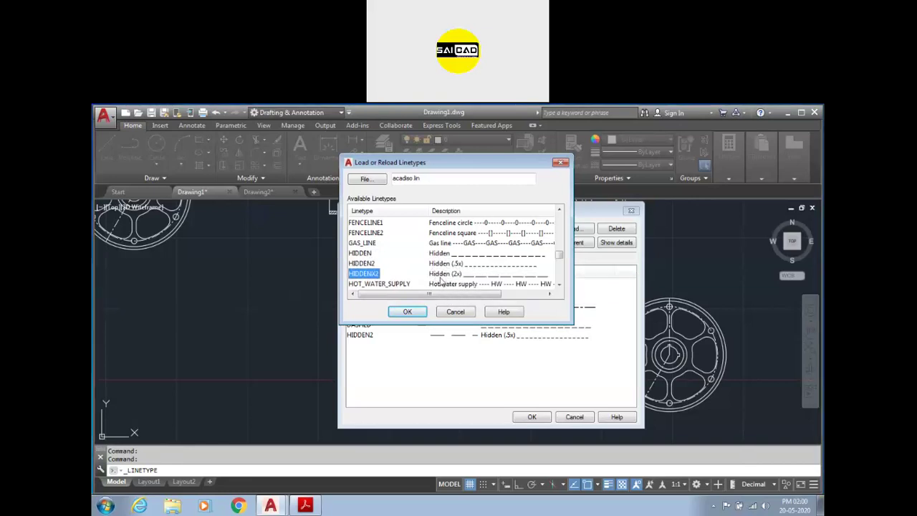
{"action": "left_click", "coordinate": [364, 255]}
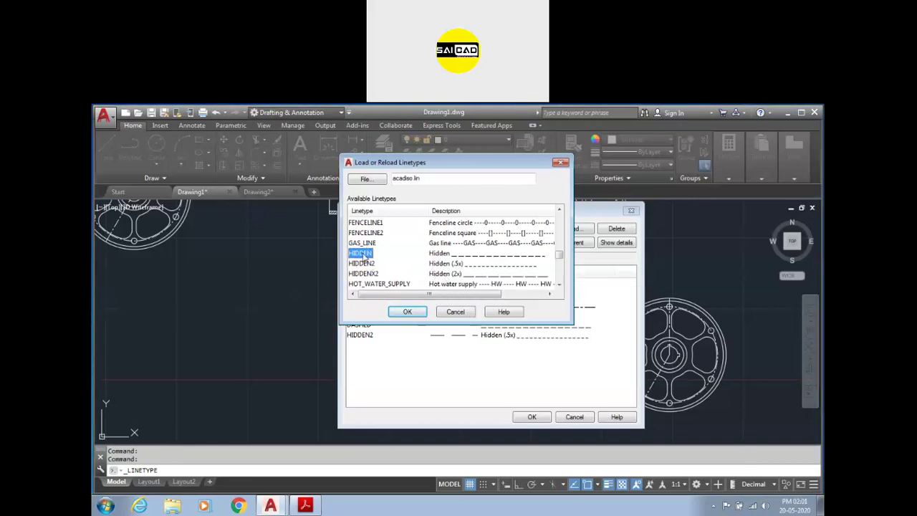
{"action": "left_click", "coordinate": [461, 313]}
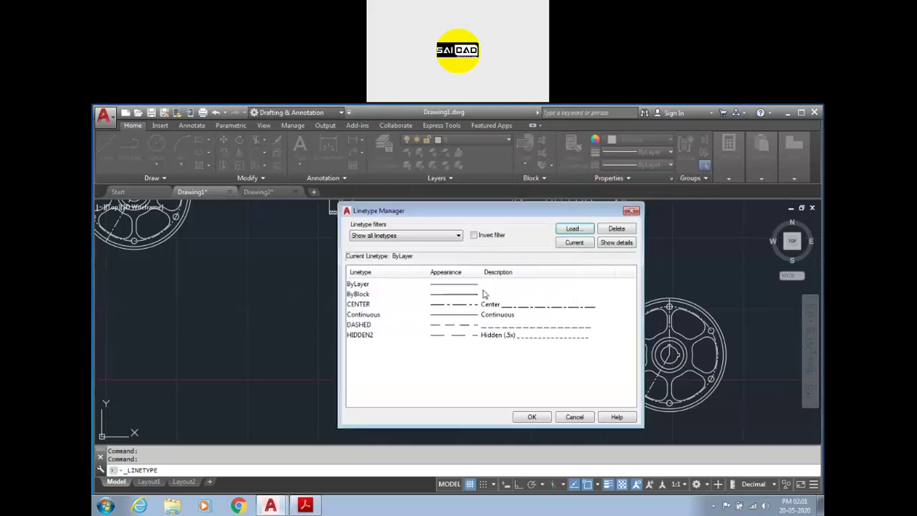
- Review the loaded CENTER, DASHED and HIDDEN2 linetypes one by one and close the Linetype Manager without changes
{"action": "left_click", "coordinate": [358, 305]}
{"action": "left_click", "coordinate": [361, 325]}
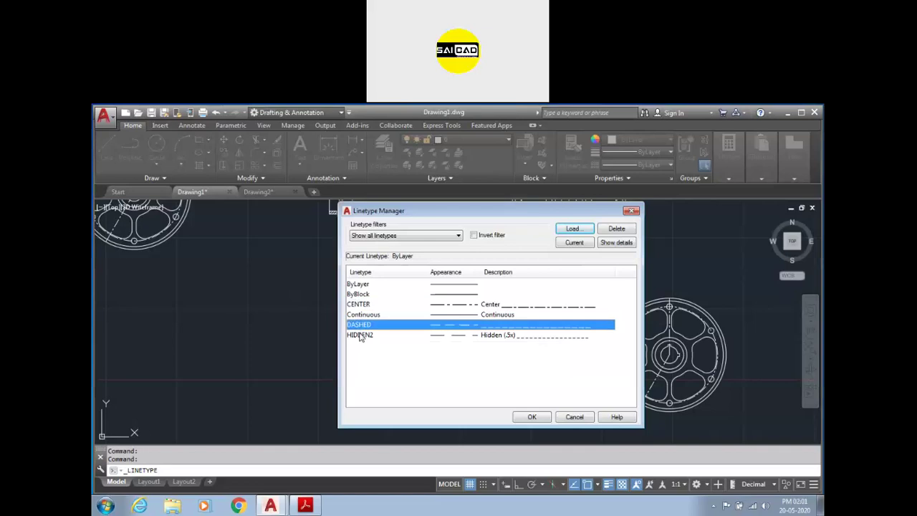
{"action": "left_click", "coordinate": [360, 335]}
{"action": "left_click", "coordinate": [631, 210]}
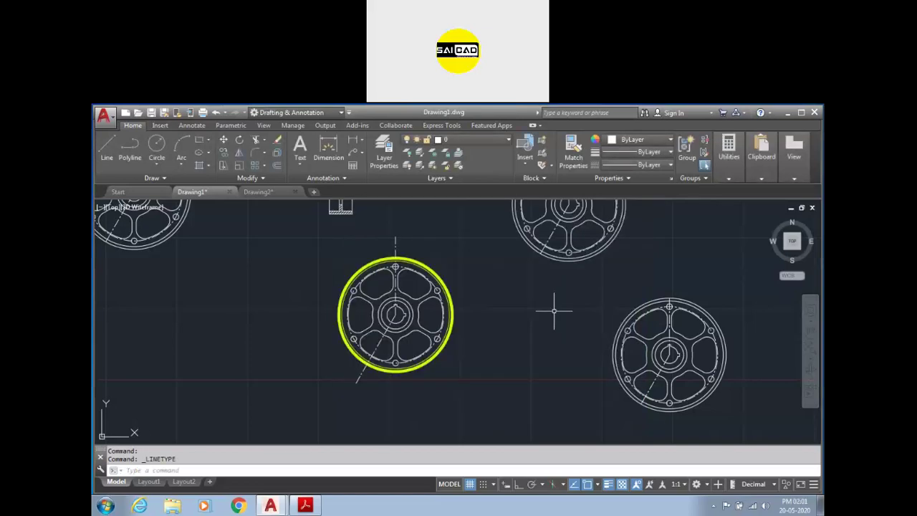
- Select the circle through the bolt-hole centers on the yellow-rimmed pulley and open its linetype choices
{"action": "scroll", "coordinate": [661, 306], "scroll_direction": "up", "scroll_amount": 4}
{"action": "scroll", "coordinate": [601, 293], "scroll_direction": "down", "scroll_amount": 8}
{"action": "scroll", "coordinate": [531, 293], "scroll_direction": "up", "scroll_amount": 6}
{"action": "scroll", "coordinate": [441, 256], "scroll_direction": "up", "scroll_amount": 3}
{"action": "scroll", "coordinate": [441, 256], "scroll_direction": "up", "scroll_amount": 2}
{"action": "scroll", "coordinate": [365, 245], "scroll_direction": "down", "scroll_amount": 2}
{"action": "scroll", "coordinate": [376, 247], "scroll_direction": "up", "scroll_amount": 4}
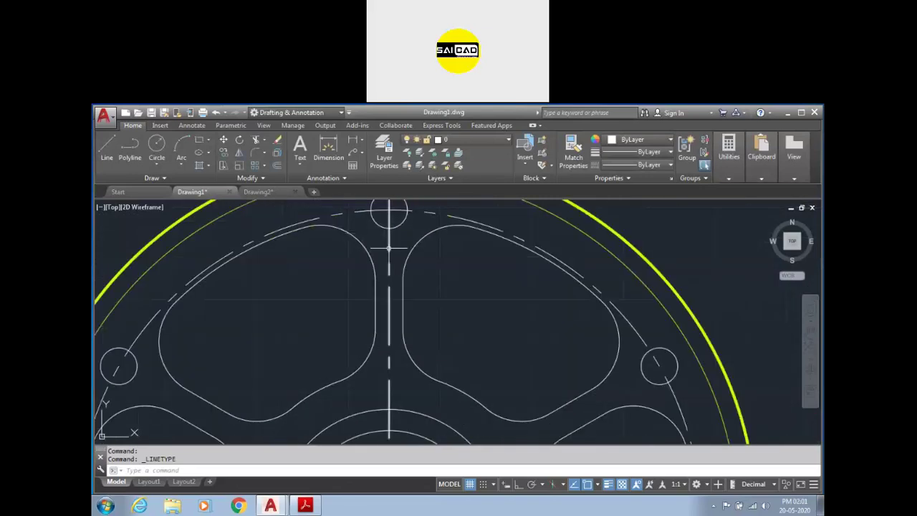
{"action": "left_click", "coordinate": [401, 213]}
{"action": "scroll", "coordinate": [418, 315], "scroll_direction": "down", "scroll_amount": 4}
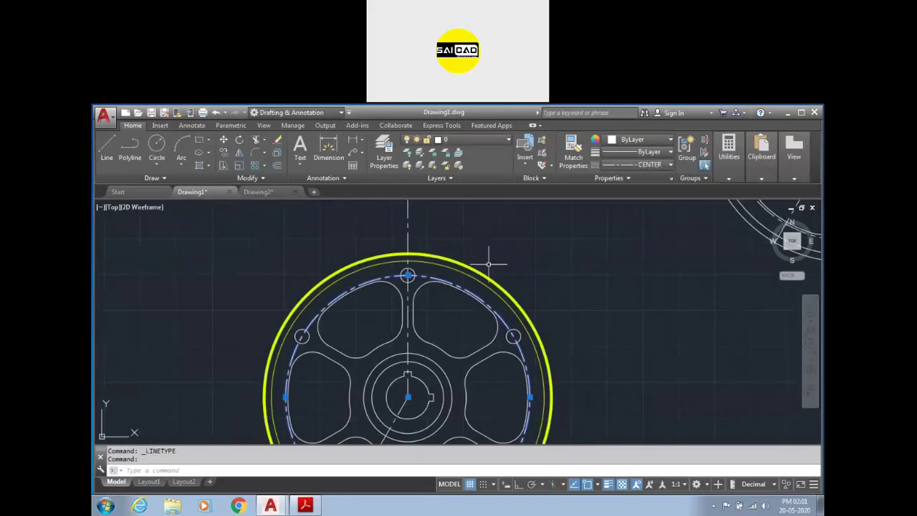
{"action": "left_click", "coordinate": [622, 164]}
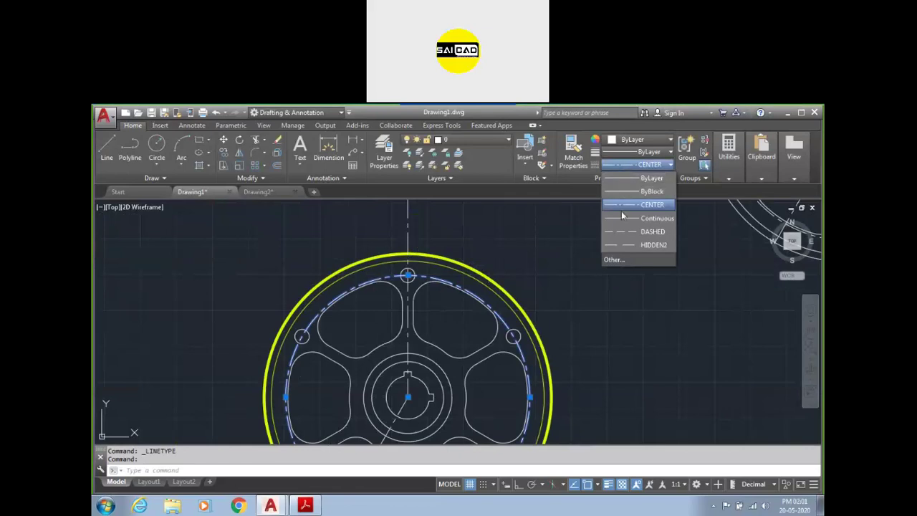
- Set the linetype of the selected bolt-hole pitch circle to HIDDEN2 and clear the selection
{"action": "left_click", "coordinate": [631, 232]}
{"action": "key", "text": "Escape"}
{"action": "scroll", "coordinate": [412, 277], "scroll_direction": "up", "scroll_amount": 2}
{"action": "scroll", "coordinate": [412, 276], "scroll_direction": "up", "scroll_amount": 2}
{"action": "scroll", "coordinate": [501, 266], "scroll_direction": "down", "scroll_amount": 4}
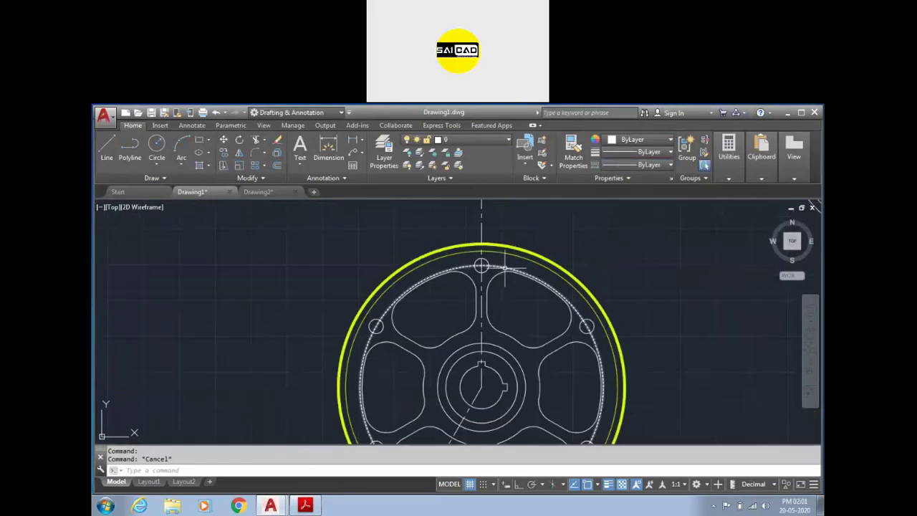
- Open the Properties palette with the hidden-line pitch circle selected, and clear the selection after viewing it
{"action": "left_click", "coordinate": [494, 273]}
{"action": "scroll", "coordinate": [494, 275], "scroll_direction": "up", "scroll_amount": 3}
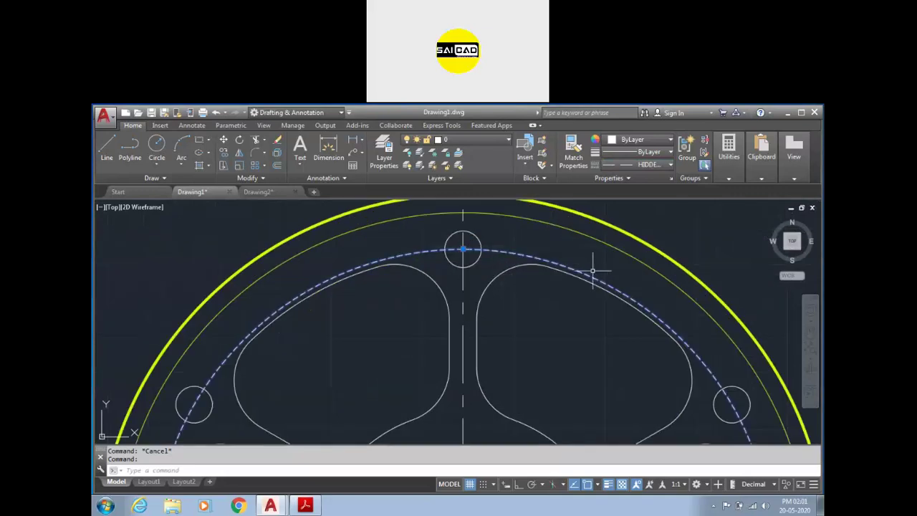
{"action": "scroll", "coordinate": [473, 263], "scroll_direction": "down", "scroll_amount": 2}
{"action": "scroll", "coordinate": [465, 255], "scroll_direction": "down", "scroll_amount": 2}
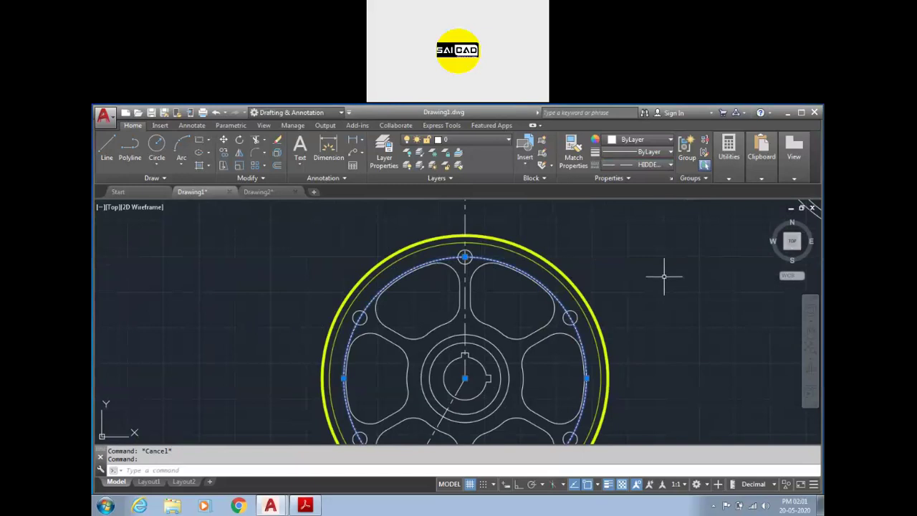
{"action": "key", "text": "ctrl+1"}
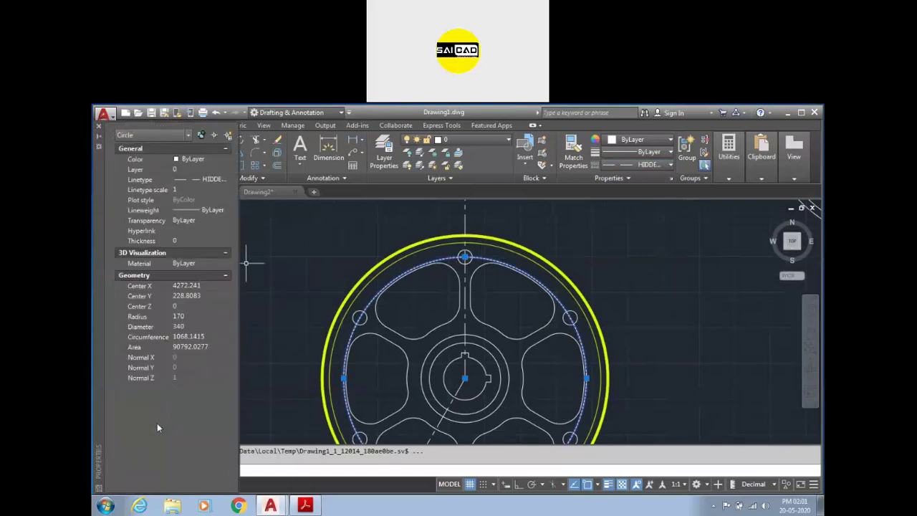
{"action": "left_click", "coordinate": [314, 230]}
{"action": "key", "text": "Escape"}
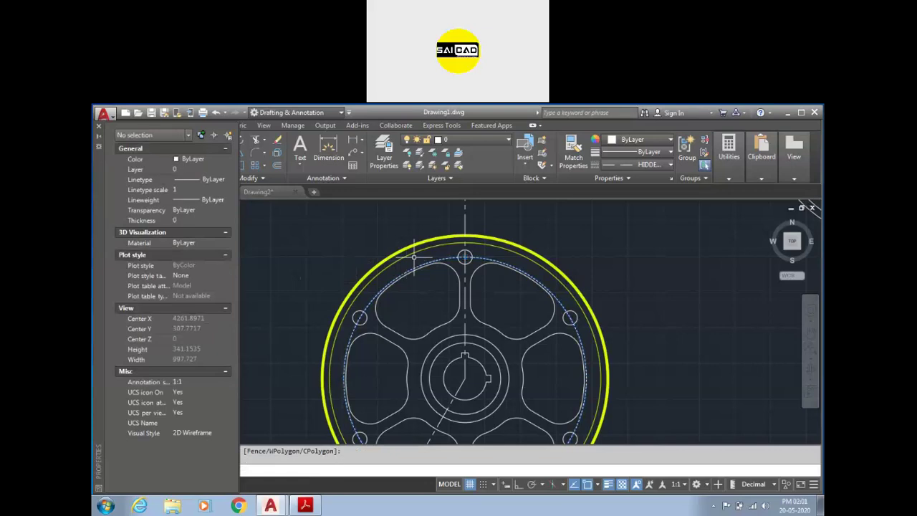
- Examine the properties of the thick outermost circle and of a corner arc on the upper-left spoke opening
{"action": "left_click", "coordinate": [411, 246]}
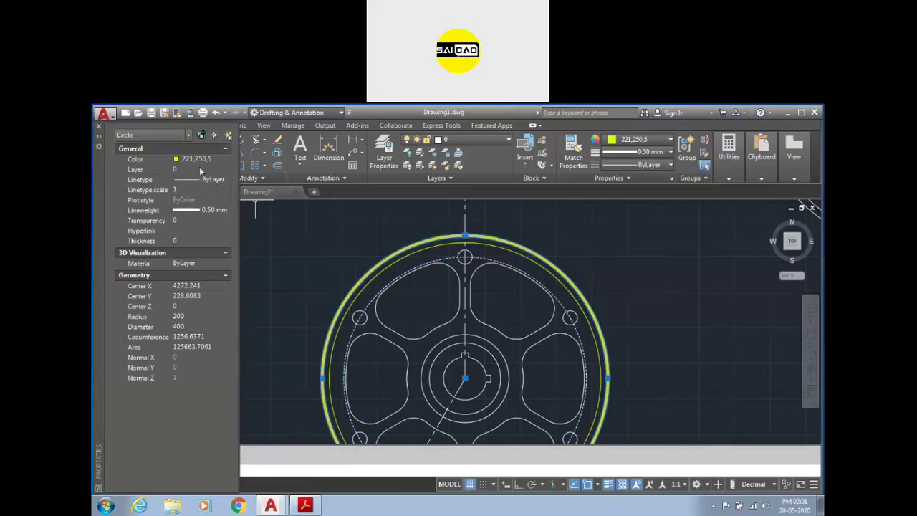
{"action": "key", "text": "Escape"}
{"action": "left_click", "coordinate": [377, 309]}
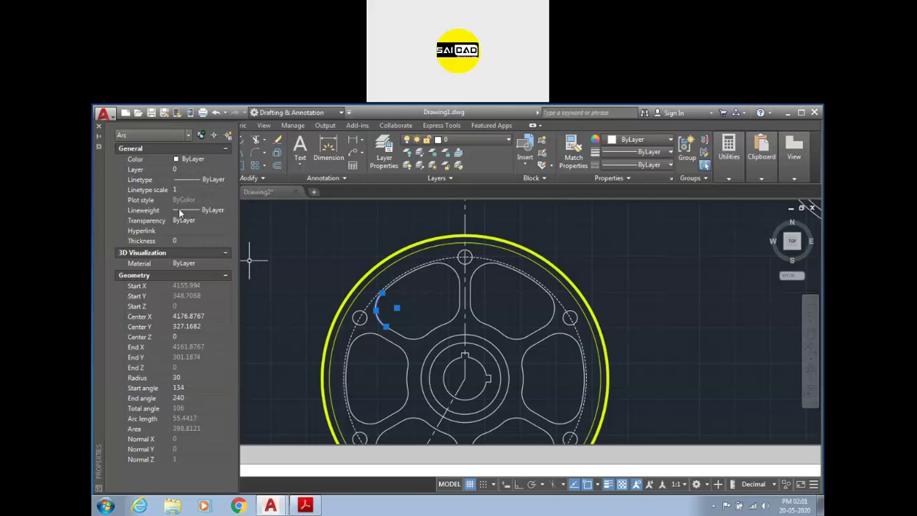
{"action": "key", "text": "Escape"}
- Try a linetype scale of 2 on the pitch circle through the bolt holes and set it finally to 5
{"action": "left_click", "coordinate": [439, 260]}
{"action": "left_click", "coordinate": [192, 162]}
{"action": "left_click", "coordinate": [188, 170]}
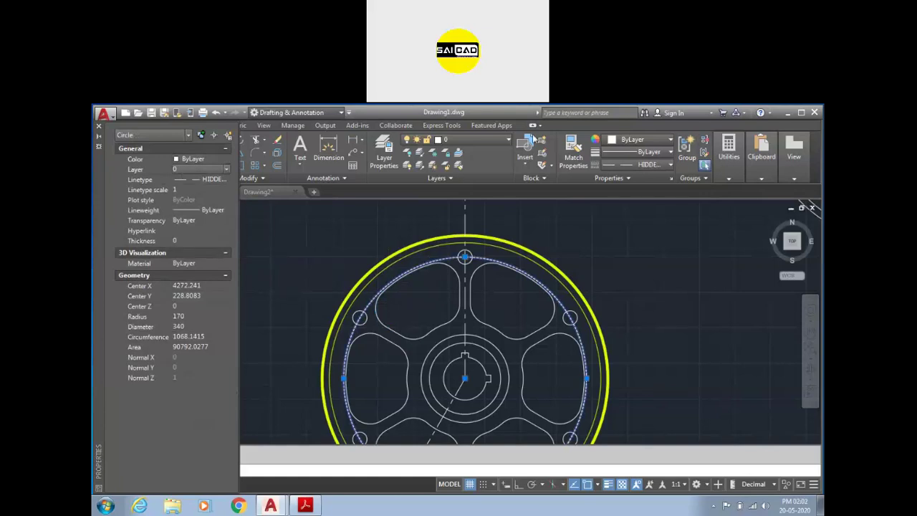
{"action": "left_click", "coordinate": [207, 180]}
{"action": "left_click", "coordinate": [192, 190]}
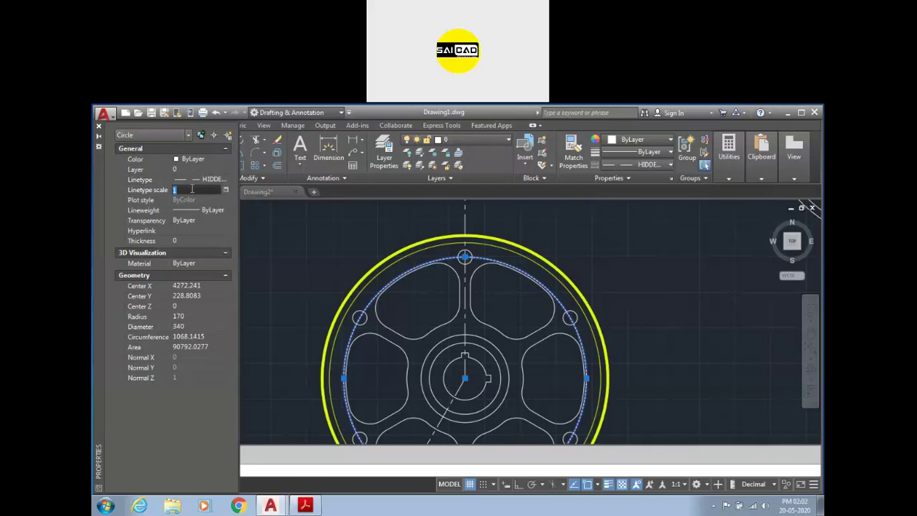
{"action": "type", "text": "2"}
{"action": "key", "text": "Return"}
{"action": "left_click", "coordinate": [192, 189]}
{"action": "type", "text": "5"}
{"action": "key", "text": "Return"}
{"action": "key", "text": "Escape"}
- Examine the pitch circle's dash pattern at different zoom levels
{"action": "left_click", "coordinate": [323, 238]}
{"action": "left_click", "coordinate": [297, 300]}
{"action": "scroll", "coordinate": [471, 240], "scroll_direction": "down", "scroll_amount": 2}
{"action": "scroll", "coordinate": [439, 284], "scroll_direction": "up", "scroll_amount": 1}
{"action": "scroll", "coordinate": [462, 292], "scroll_direction": "down", "scroll_amount": 1}
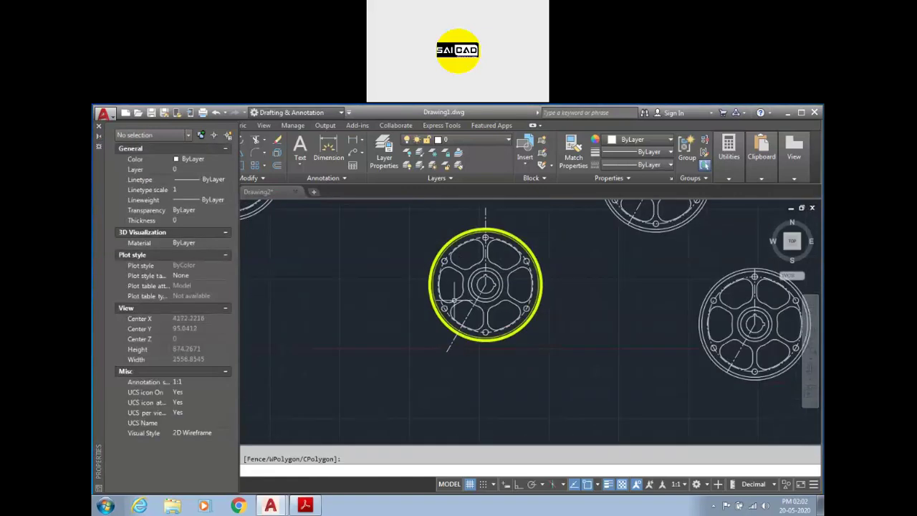
{"action": "scroll", "coordinate": [477, 229], "scroll_direction": "up", "scroll_amount": 2}
{"action": "scroll", "coordinate": [391, 280], "scroll_direction": "down", "scroll_amount": 2}
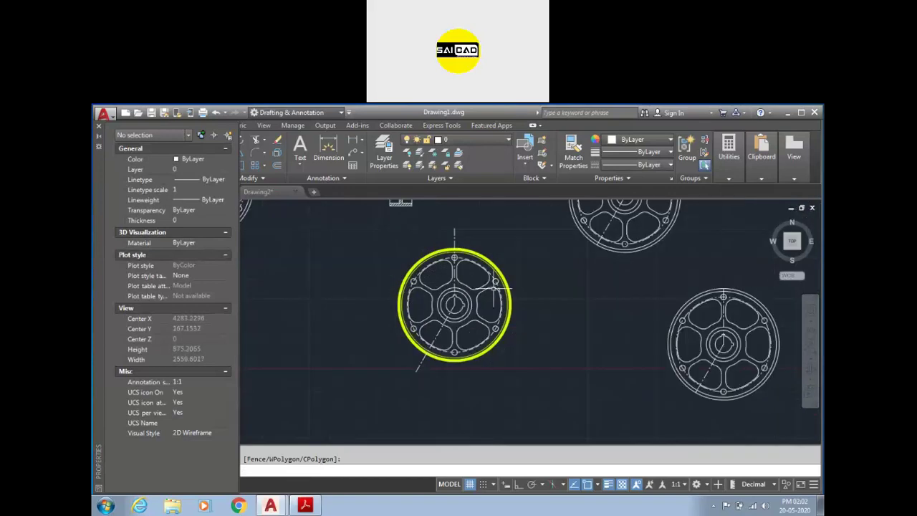
{"action": "scroll", "coordinate": [487, 265], "scroll_direction": "up", "scroll_amount": 2}
{"action": "scroll", "coordinate": [497, 251], "scroll_direction": "up", "scroll_amount": 2}
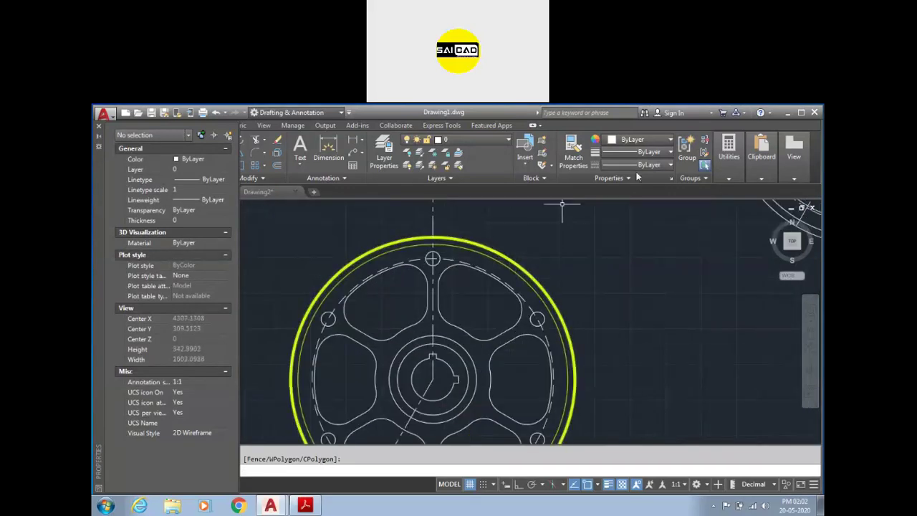
- Set the transparency of the thick outermost circle to 90 and clear the selection
{"action": "left_click", "coordinate": [493, 249]}
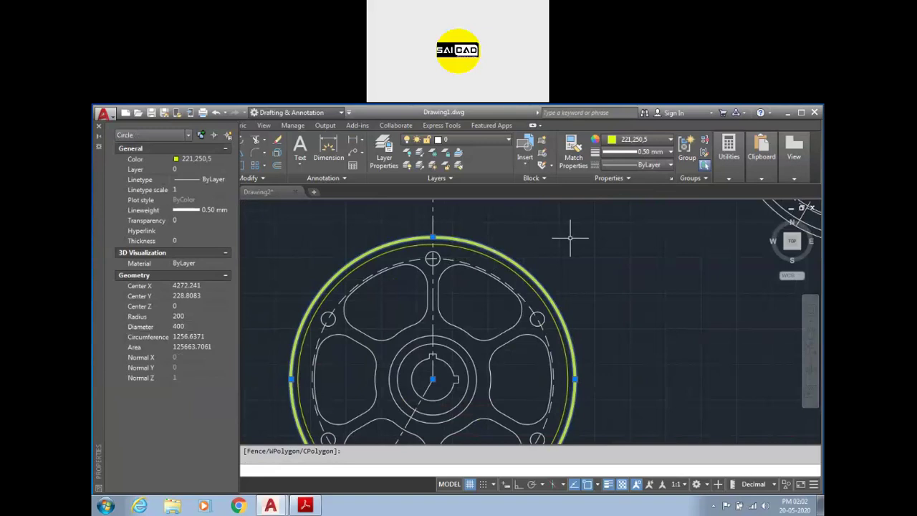
{"action": "left_click", "coordinate": [616, 181]}
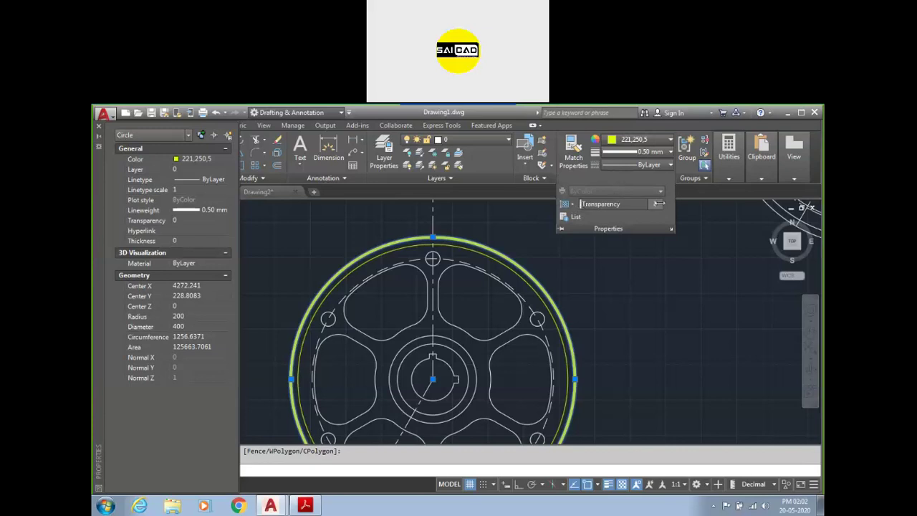
{"action": "mouse_move", "coordinate": [580, 204]}
{"action": "left_mouse_down"}
{"action": "mouse_move", "coordinate": [660, 204]}
{"action": "mouse_move", "coordinate": [578, 204]}
{"action": "left_mouse_up"}
{"action": "mouse_move", "coordinate": [581, 204]}
{"action": "left_mouse_down"}
{"action": "mouse_move", "coordinate": [717, 208]}
{"action": "mouse_move", "coordinate": [576, 206]}
{"action": "left_mouse_up"}
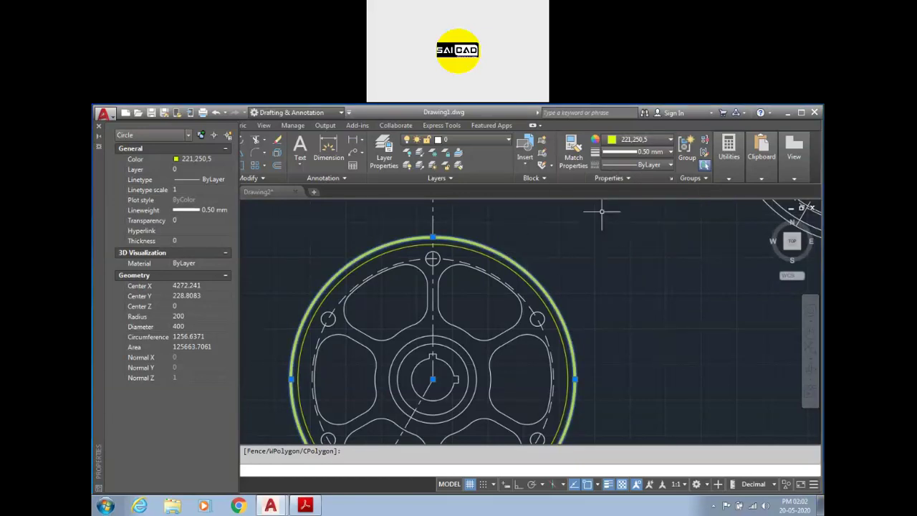
{"action": "left_click", "coordinate": [645, 179]}
{"action": "left_click_drag", "start_coordinate": [581, 205], "coordinate": [727, 204]}
{"action": "left_click", "coordinate": [649, 257]}
{"action": "left_click", "coordinate": [581, 249]}
{"action": "key", "text": "Escape"}
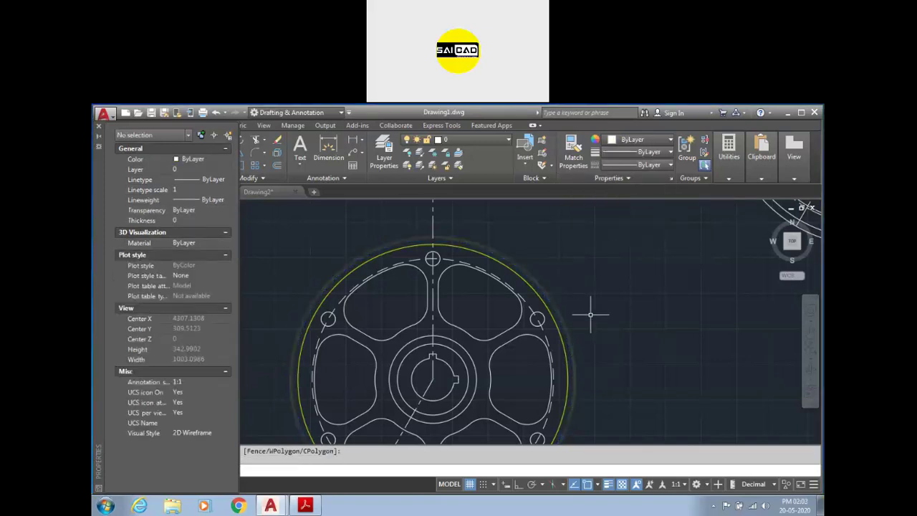
- Switch the transparency display off and back on to compare the outermost circle's appearance
{"action": "scroll", "coordinate": [592, 311], "scroll_direction": "up", "scroll_amount": 6}
{"action": "scroll", "coordinate": [658, 291], "scroll_direction": "down", "scroll_amount": 6}
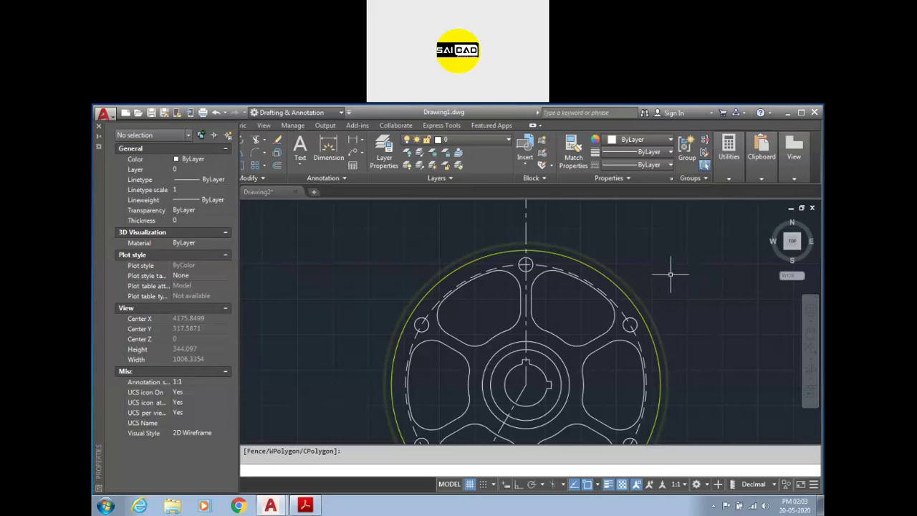
{"action": "scroll", "coordinate": [633, 280], "scroll_direction": "up", "scroll_amount": 2}
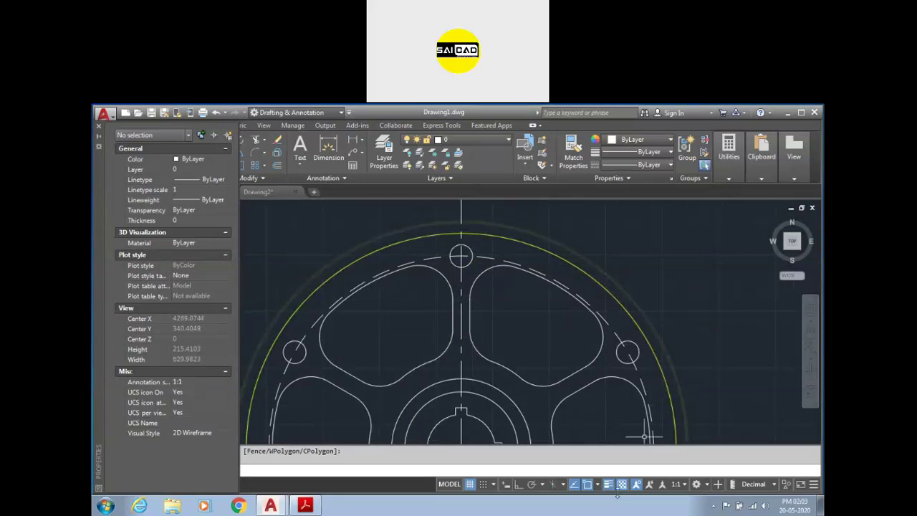
{"action": "left_click", "coordinate": [622, 486]}
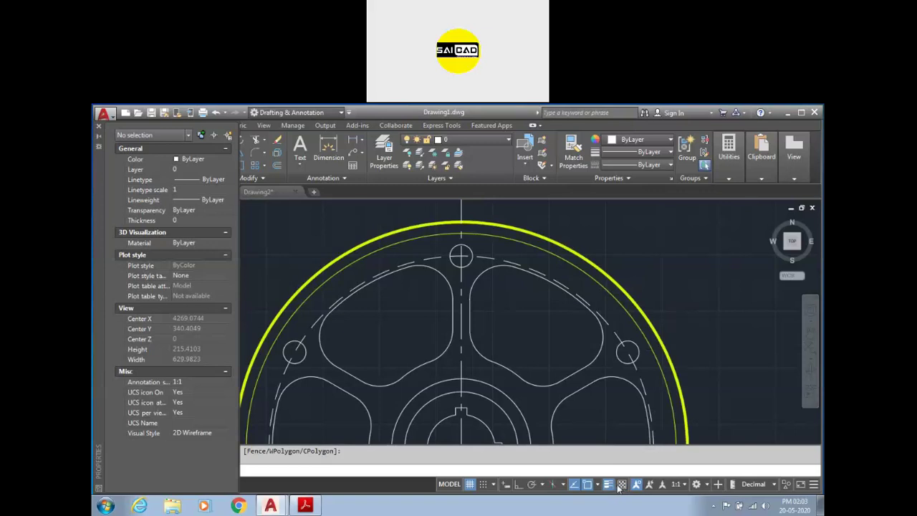
{"action": "left_click", "coordinate": [622, 486]}
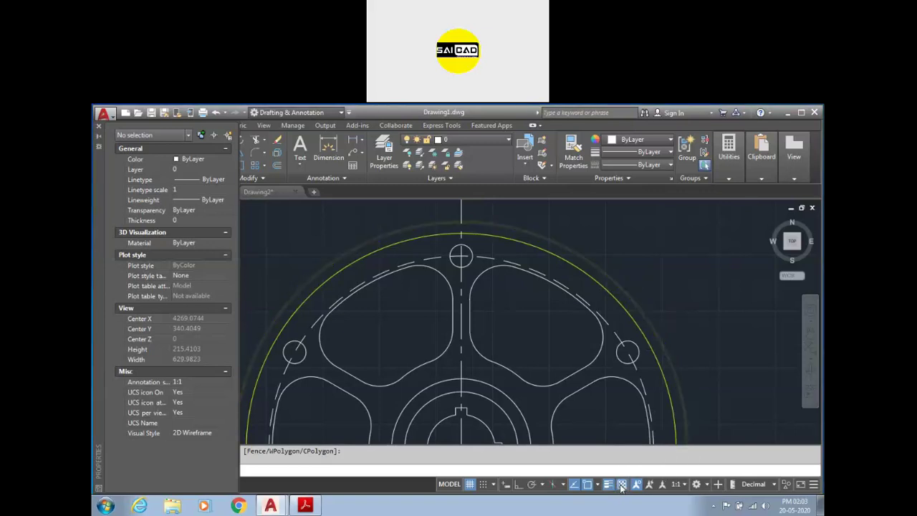
- Set the outermost circle's transparency to 0 and its lineweight to ByLayer
{"action": "left_click", "coordinate": [633, 297]}
{"action": "left_click", "coordinate": [669, 166]}
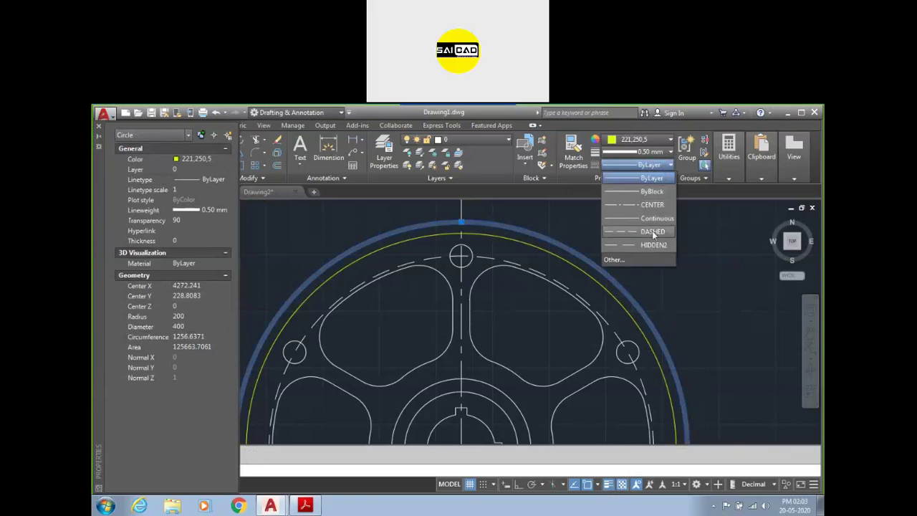
{"action": "left_click", "coordinate": [752, 222]}
{"action": "left_click", "coordinate": [630, 178]}
{"action": "left_click_drag", "start_coordinate": [641, 205], "coordinate": [543, 204]}
{"action": "left_click", "coordinate": [645, 164]}
{"action": "left_click", "coordinate": [649, 153]}
{"action": "left_click", "coordinate": [649, 153]}
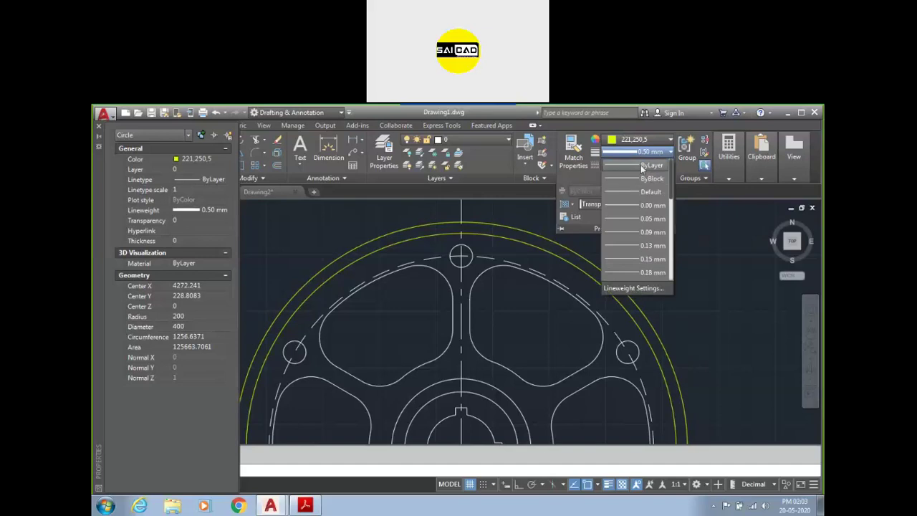
{"action": "left_click", "coordinate": [642, 166]}
{"action": "left_click", "coordinate": [676, 288]}
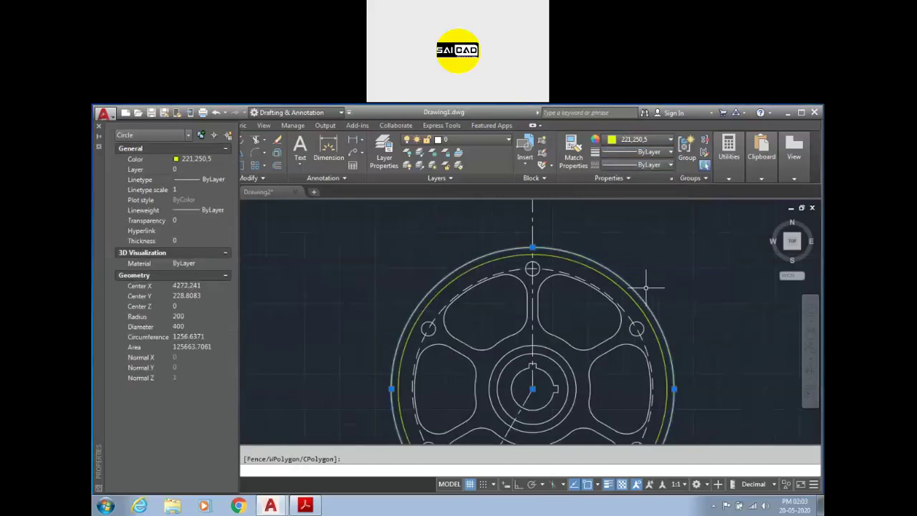
{"action": "key", "text": "Escape"}
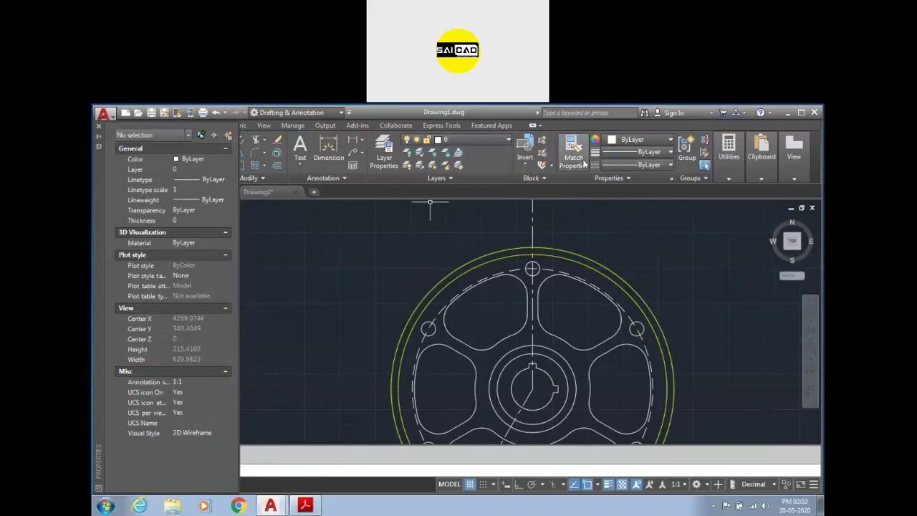
{"action": "scroll", "coordinate": [409, 258], "scroll_direction": "down", "scroll_amount": 5}
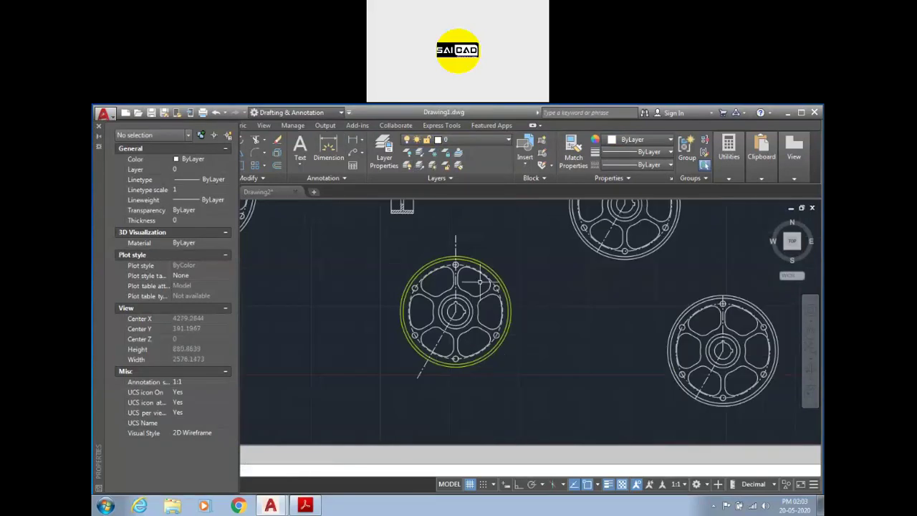
{"action": "scroll", "coordinate": [469, 281], "scroll_direction": "up", "scroll_amount": 4}
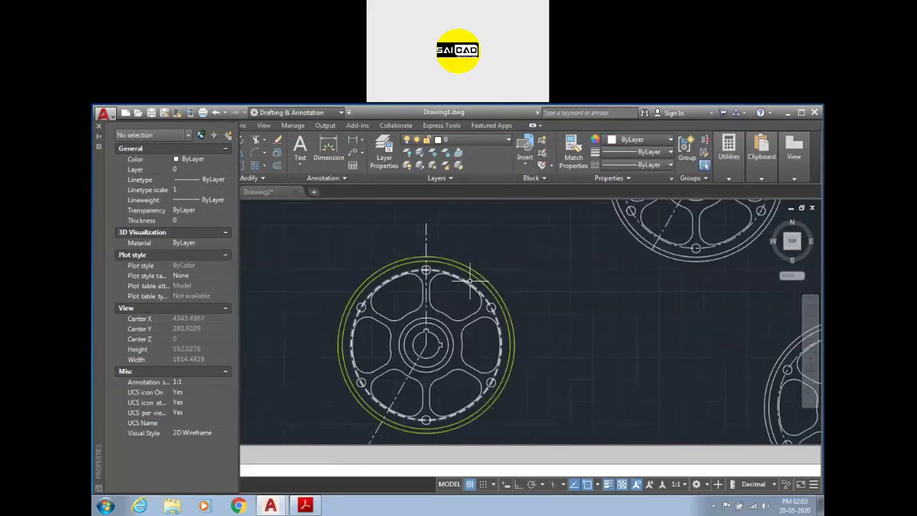
{"action": "scroll", "coordinate": [469, 281], "scroll_direction": "down", "scroll_amount": 5}
{"action": "scroll", "coordinate": [493, 260], "scroll_direction": "up", "scroll_amount": 3}
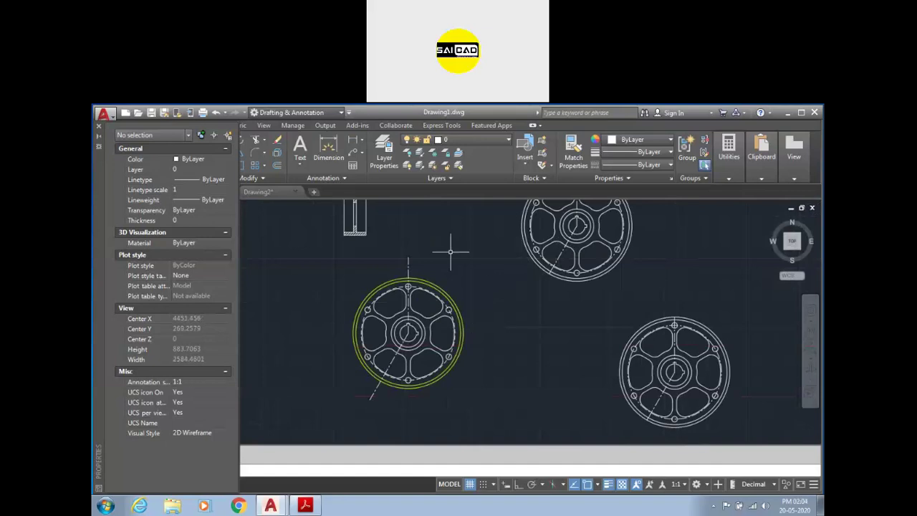
{"action": "scroll", "coordinate": [440, 290], "scroll_direction": "up", "scroll_amount": 2}
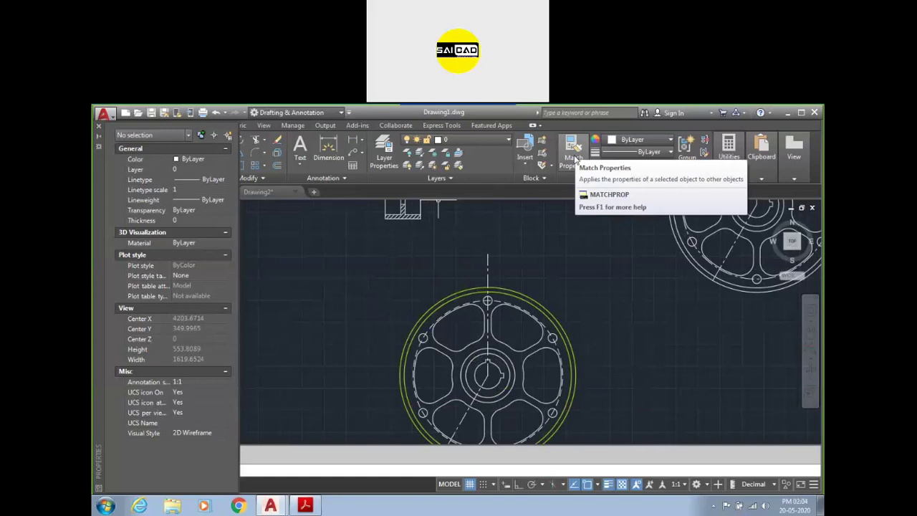
- Close the Properties palette and match the outermost circle's properties onto the two concentric hub circles
{"action": "type", "text": "ma"}
{"action": "key", "text": "Return"}
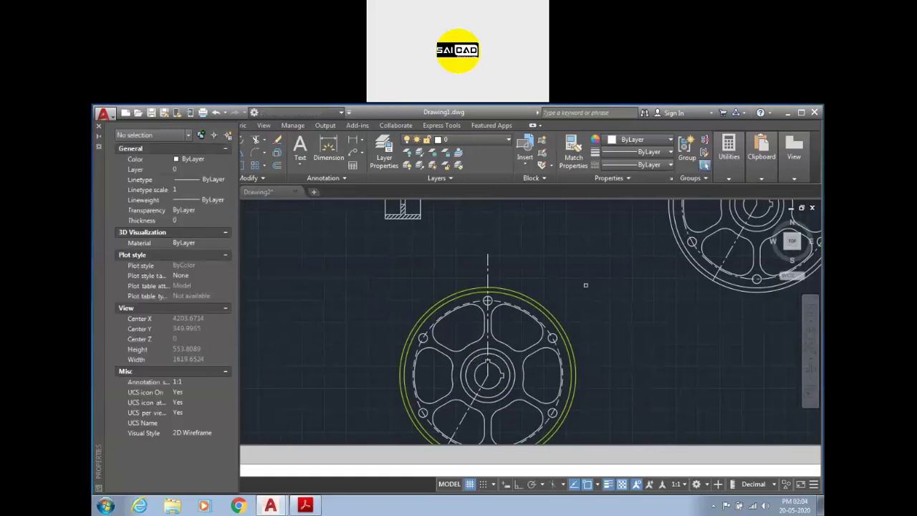
{"action": "left_click", "coordinate": [99, 126]}
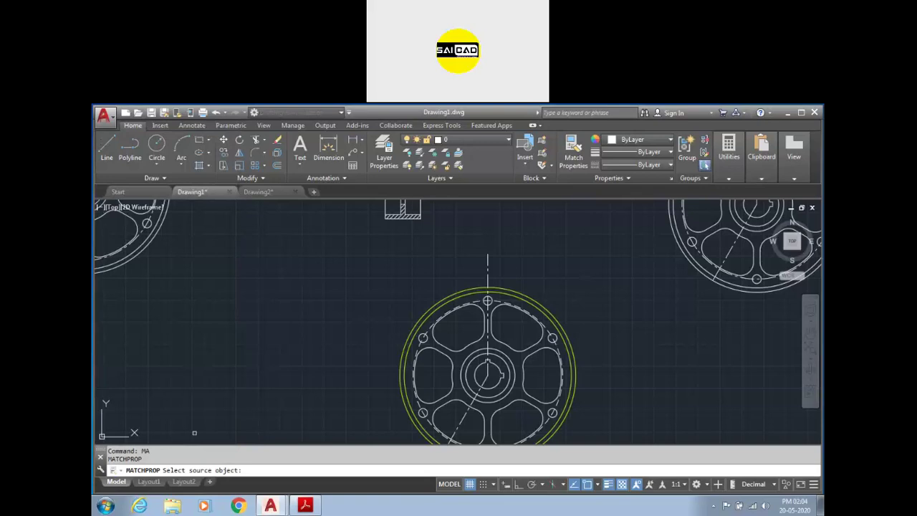
{"action": "scroll", "coordinate": [450, 285], "scroll_direction": "up", "scroll_amount": 4}
{"action": "left_click", "coordinate": [477, 296]}
{"action": "scroll", "coordinate": [506, 290], "scroll_direction": "down", "scroll_amount": 2}
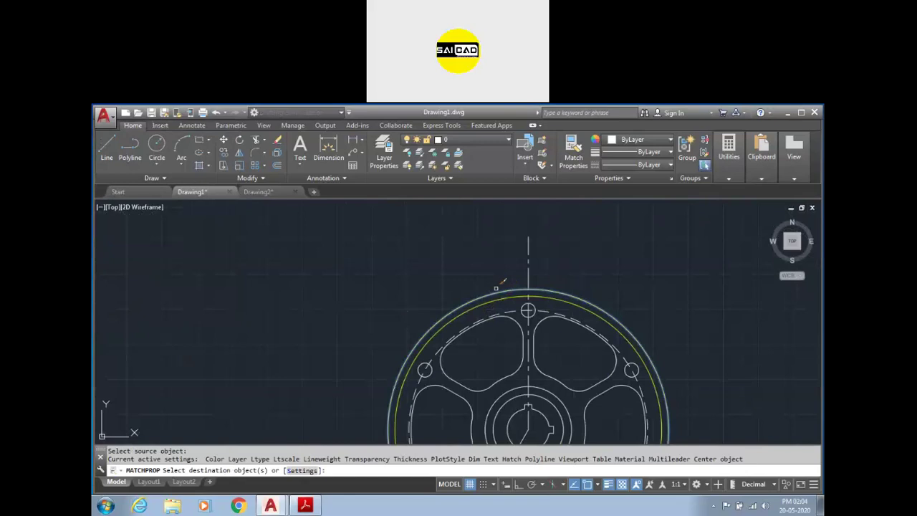
{"action": "scroll", "coordinate": [387, 330], "scroll_direction": "down", "scroll_amount": 2}
{"action": "scroll", "coordinate": [461, 369], "scroll_direction": "up", "scroll_amount": 4}
{"action": "left_click", "coordinate": [459, 362]}
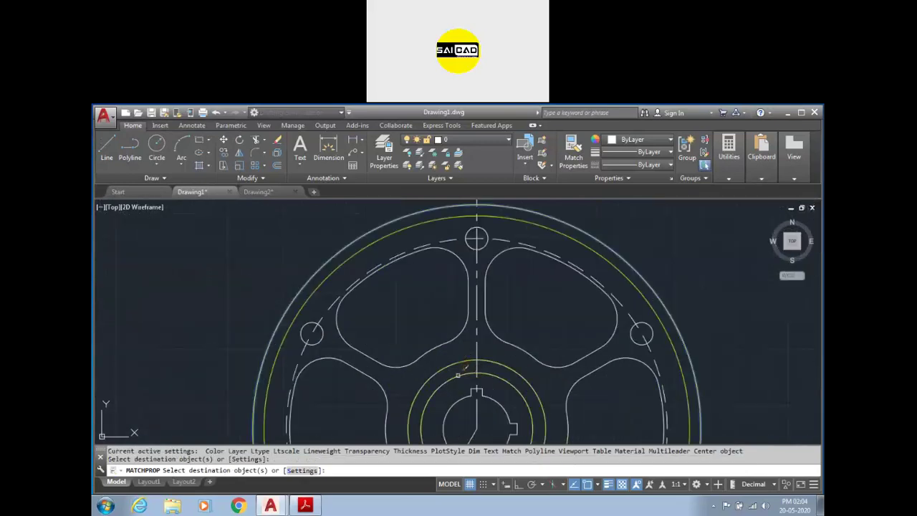
{"action": "left_click", "coordinate": [460, 368]}
{"action": "scroll", "coordinate": [459, 315], "scroll_direction": "down", "scroll_amount": 3}
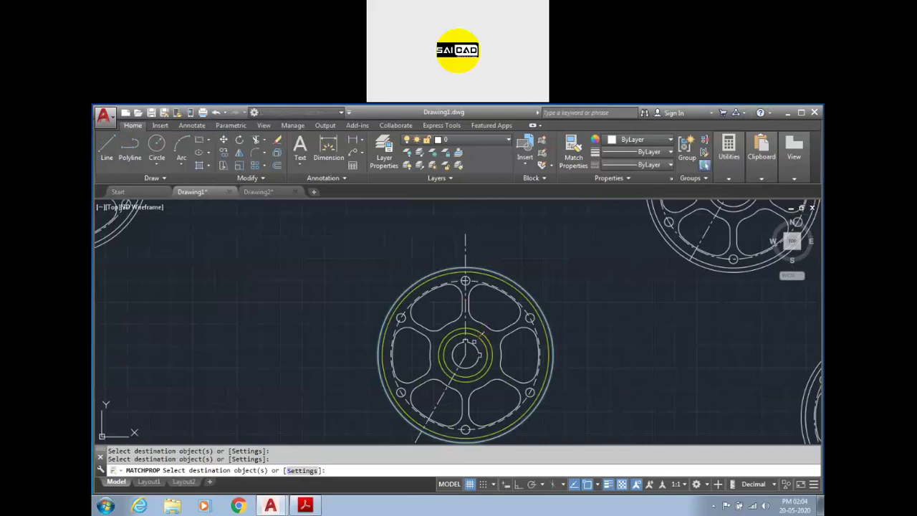
{"action": "key", "text": "Escape"}
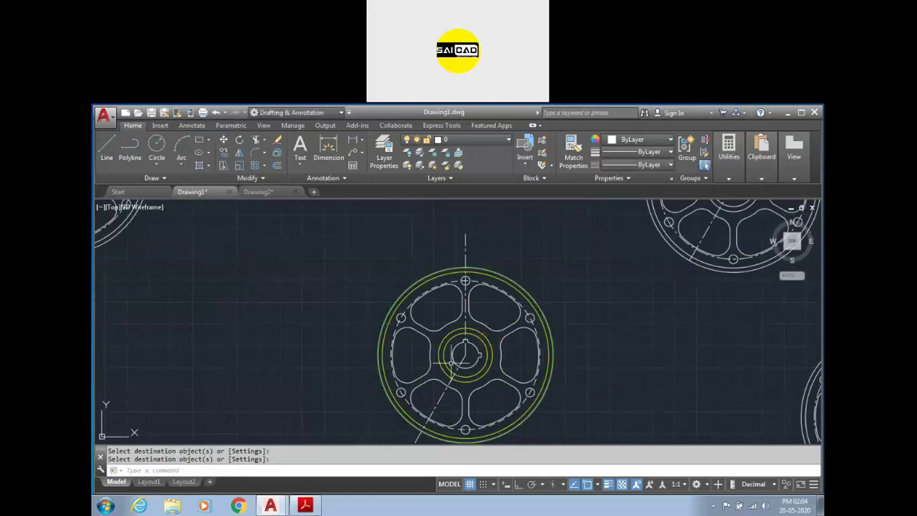
- Match the dashed bolt circle's properties onto the wheel's vertical centerline and end the command
{"action": "scroll", "coordinate": [426, 272], "scroll_direction": "down", "scroll_amount": 2}
{"action": "scroll", "coordinate": [492, 308], "scroll_direction": "up", "scroll_amount": 2}
{"action": "scroll", "coordinate": [427, 323], "scroll_direction": "up", "scroll_amount": 2}
{"action": "scroll", "coordinate": [513, 240], "scroll_direction": "down", "scroll_amount": 2}
{"action": "left_click", "coordinate": [582, 159]}
{"action": "scroll", "coordinate": [494, 233], "scroll_direction": "up", "scroll_amount": 2}
{"action": "left_click", "coordinate": [454, 239]}
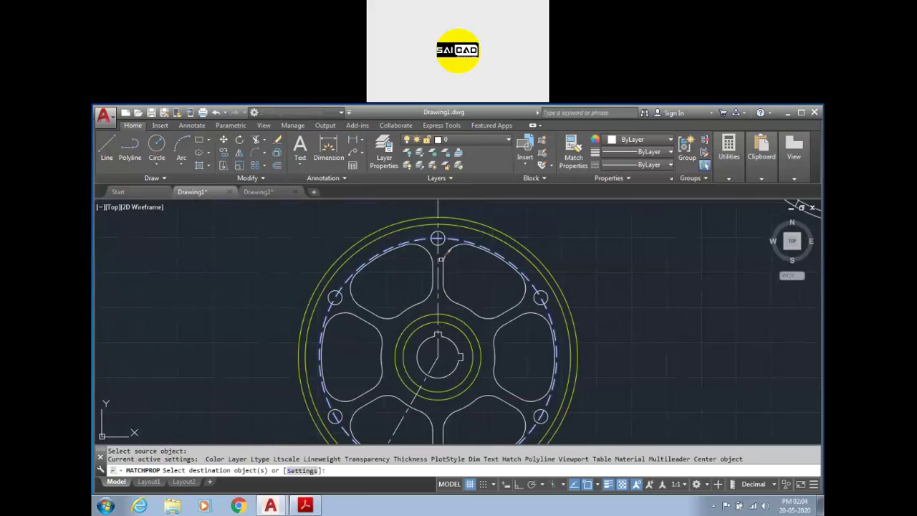
{"action": "scroll", "coordinate": [445, 306], "scroll_direction": "down", "scroll_amount": 4}
{"action": "key", "text": "Escape"}
{"action": "key", "text": "Escape"}
{"action": "key", "text": "Escape"}
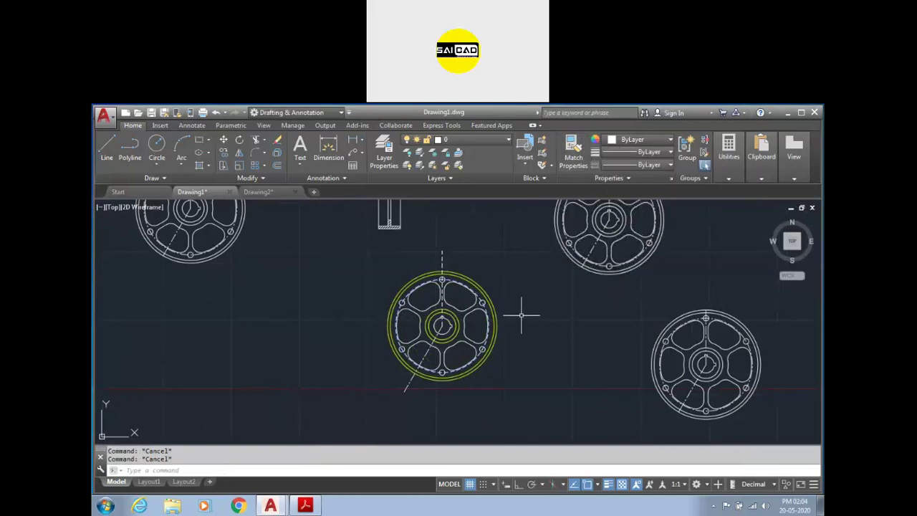
{"action": "scroll", "coordinate": [521, 314], "scroll_direction": "down", "scroll_amount": 2}
{"action": "scroll", "coordinate": [461, 277], "scroll_direction": "down", "scroll_amount": 3}
{"action": "scroll", "coordinate": [301, 284], "scroll_direction": "up", "scroll_amount": 2}
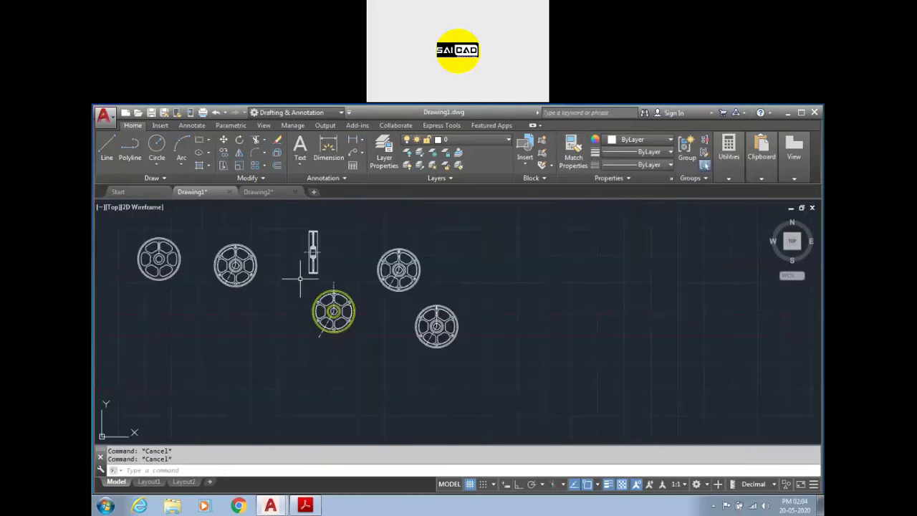
{"action": "scroll", "coordinate": [301, 283], "scroll_direction": "up", "scroll_amount": 3}
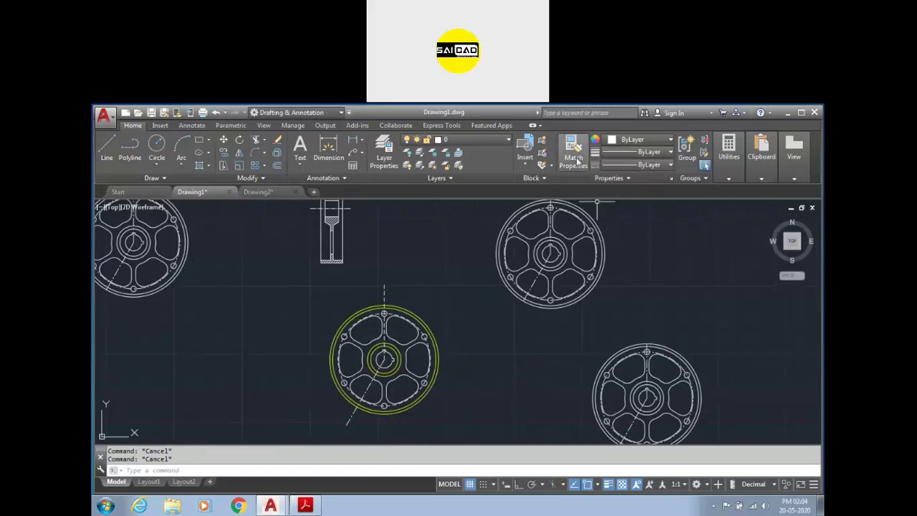
{"action": "scroll", "coordinate": [371, 314], "scroll_direction": "down", "scroll_amount": 4}
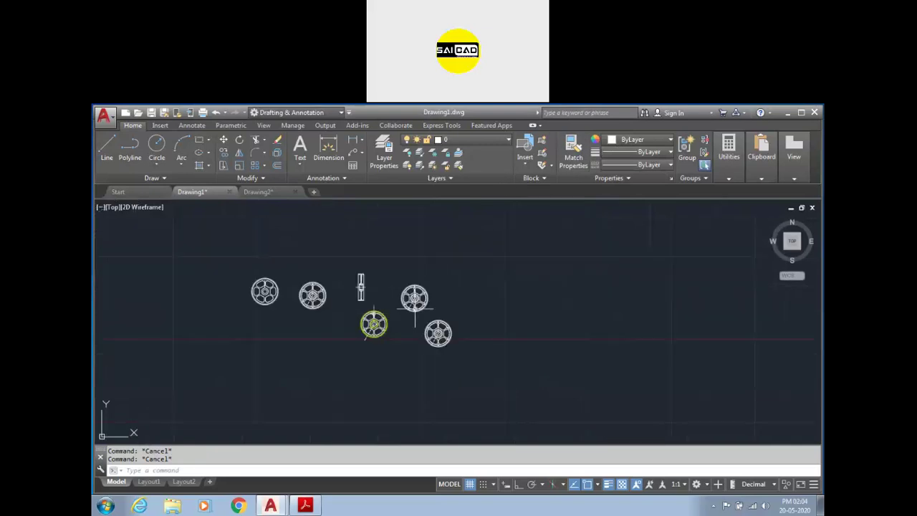
{"action": "scroll", "coordinate": [435, 303], "scroll_direction": "up", "scroll_amount": 4}
{"action": "scroll", "coordinate": [387, 303], "scroll_direction": "down", "scroll_amount": 2}
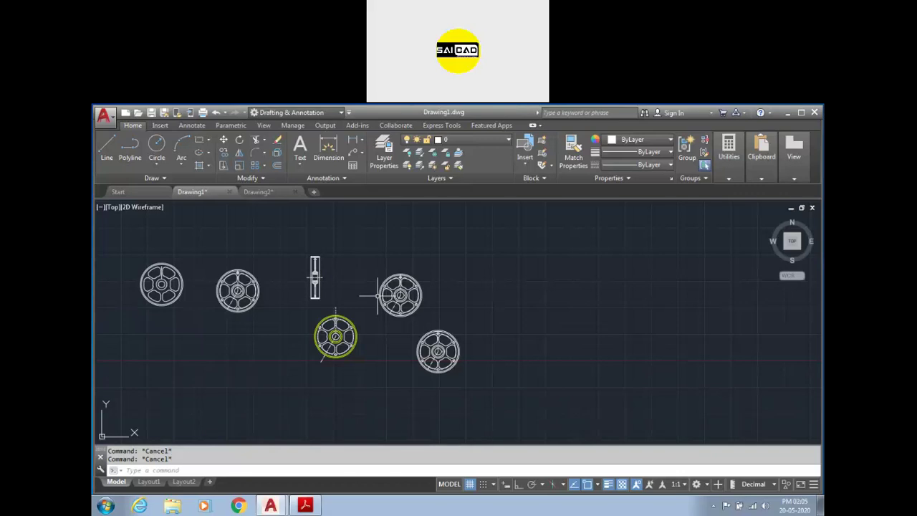
{"action": "scroll", "coordinate": [391, 253], "scroll_direction": "down", "scroll_amount": 3}
{"action": "scroll", "coordinate": [395, 297], "scroll_direction": "up", "scroll_amount": 3}
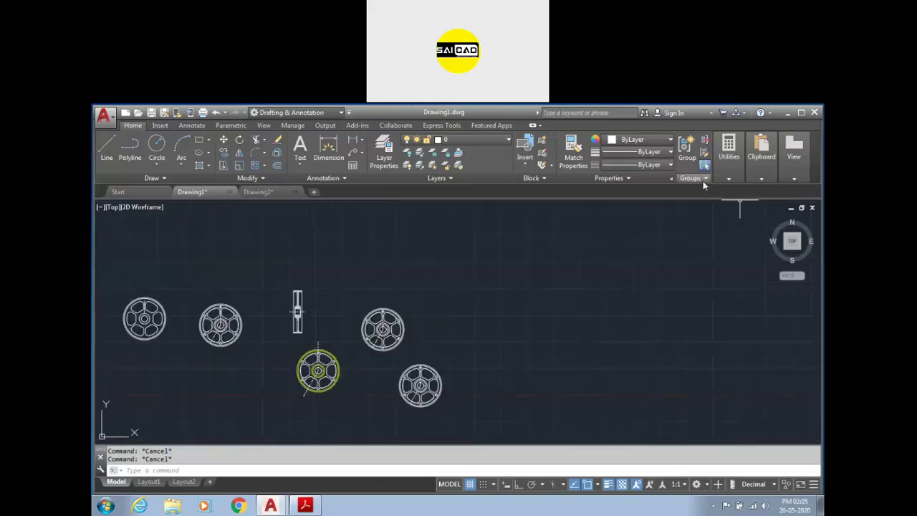
- Move the two white wheels to the right of the yellow wheel individually farther right and clear the selection
{"action": "left_click", "coordinate": [388, 329]}
{"action": "left_click", "coordinate": [382, 329]}
{"action": "left_click", "coordinate": [451, 299]}
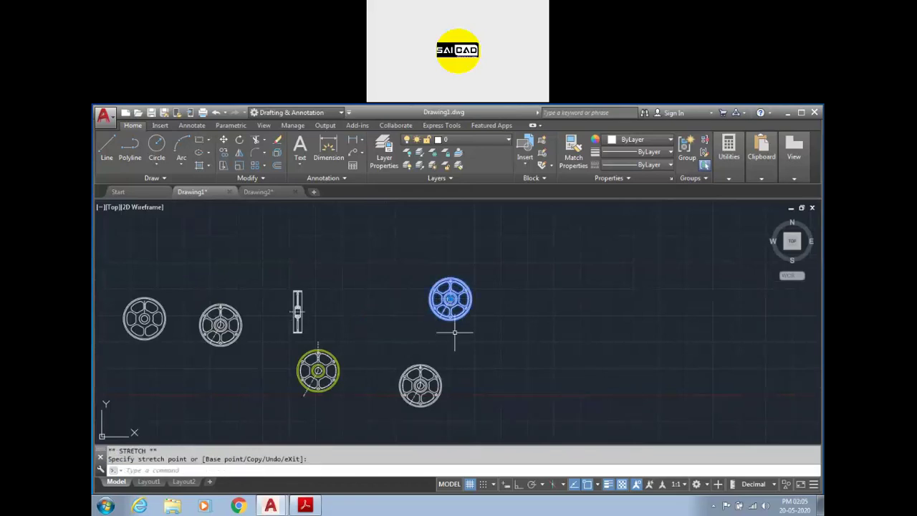
{"action": "left_click", "coordinate": [420, 386]}
{"action": "left_click", "coordinate": [470, 375]}
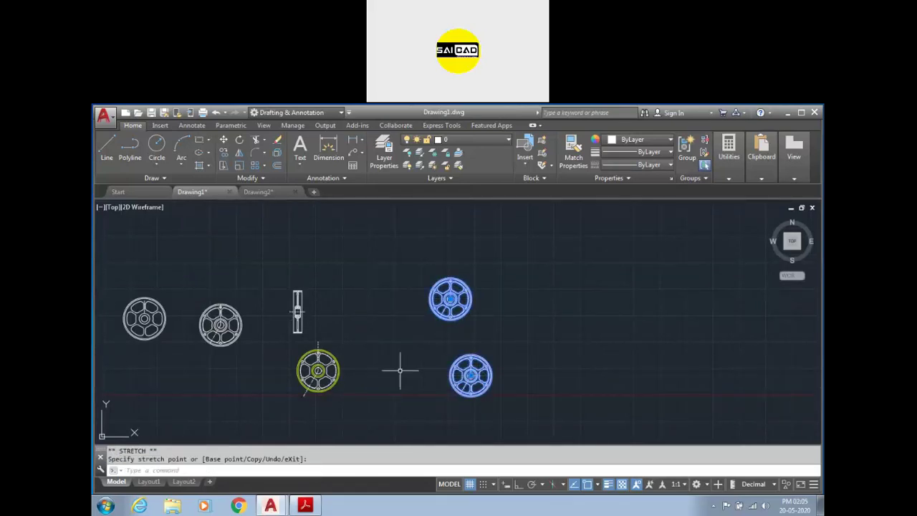
{"action": "left_click", "coordinate": [318, 370]}
{"action": "key", "text": "Escape"}
{"action": "left_click", "coordinate": [251, 286]}
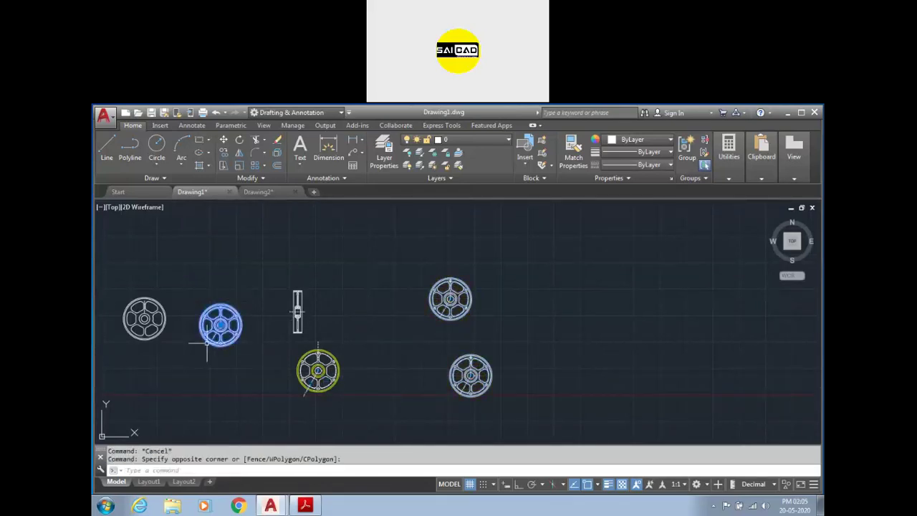
{"action": "key", "text": "Escape"}
{"action": "key", "text": "Escape"}
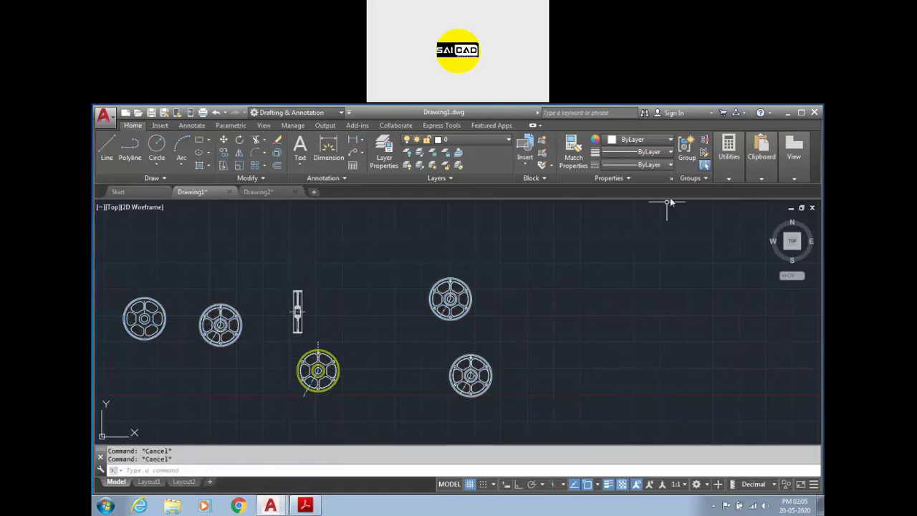
- Group the two right-hand wheels with the white wheel beside the section view, without naming the group
{"action": "left_click", "coordinate": [687, 152]}
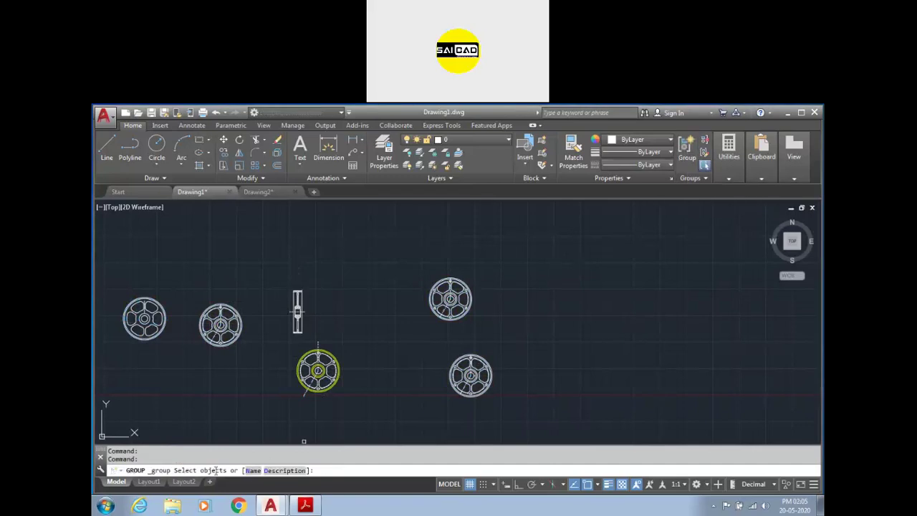
{"action": "left_click", "coordinate": [503, 248]}
{"action": "left_click", "coordinate": [403, 397]}
{"action": "left_click", "coordinate": [249, 282]}
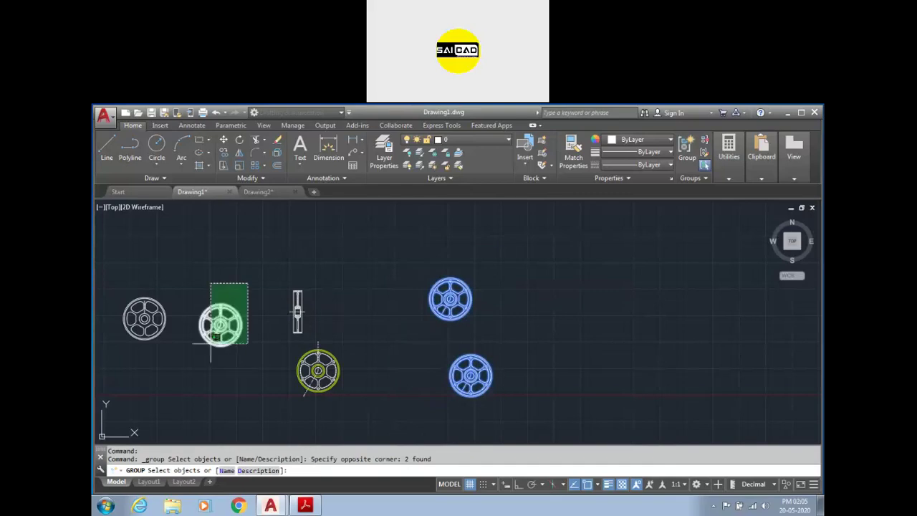
{"action": "left_click", "coordinate": [192, 363]}
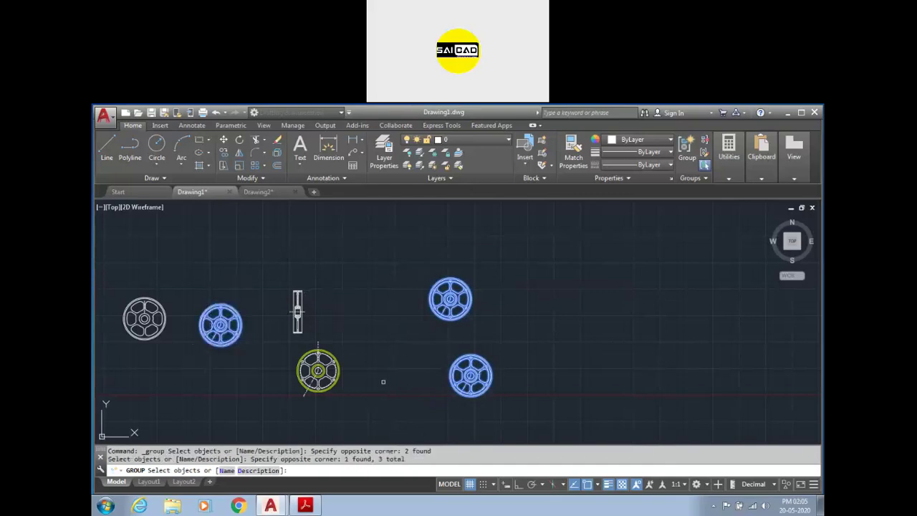
{"action": "key", "text": "Return"}
- Select the three-wheel group and move it by its grip to the right, then back around the section view
{"action": "left_click", "coordinate": [470, 375]}
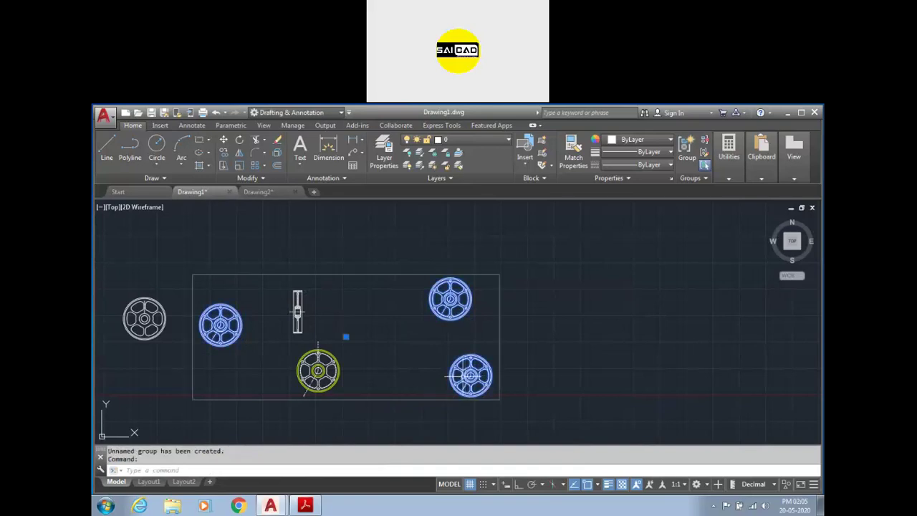
{"action": "left_click", "coordinate": [346, 337]}
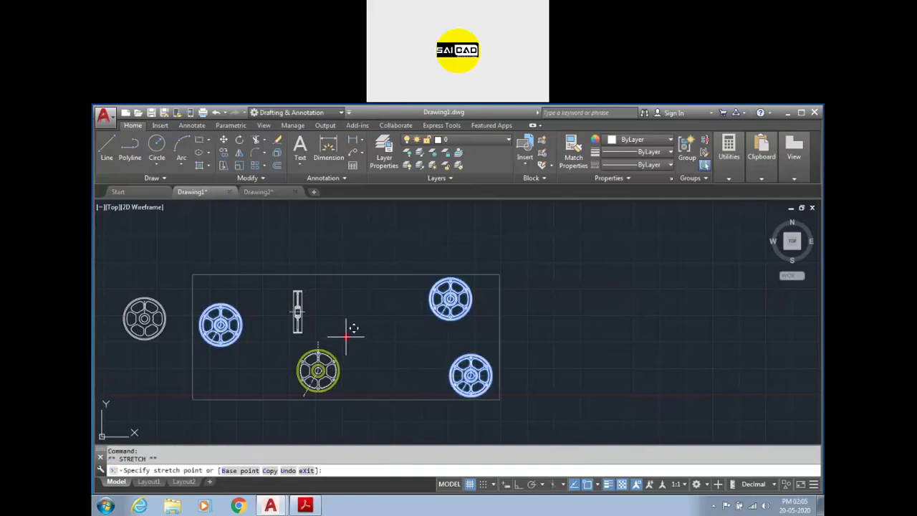
{"action": "scroll", "coordinate": [346, 337], "scroll_direction": "down", "scroll_amount": 4}
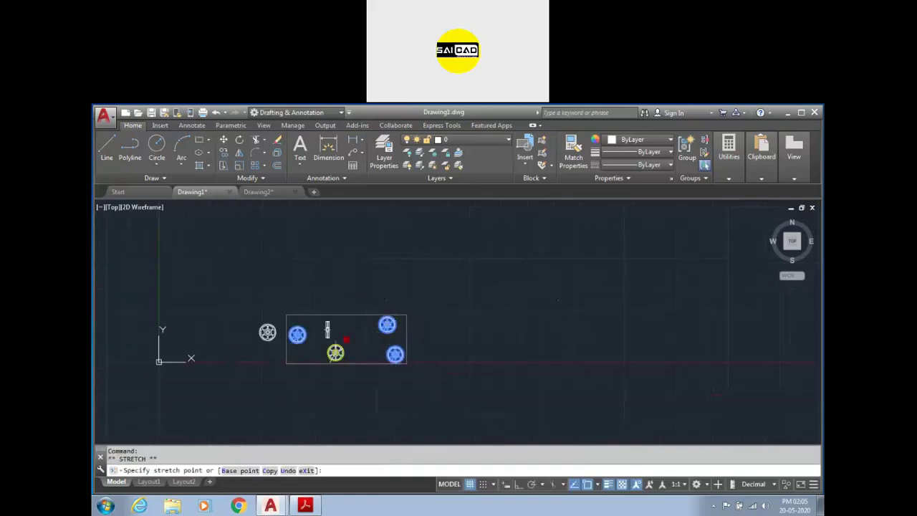
{"action": "left_click", "coordinate": [526, 317]}
{"action": "left_click", "coordinate": [527, 317]}
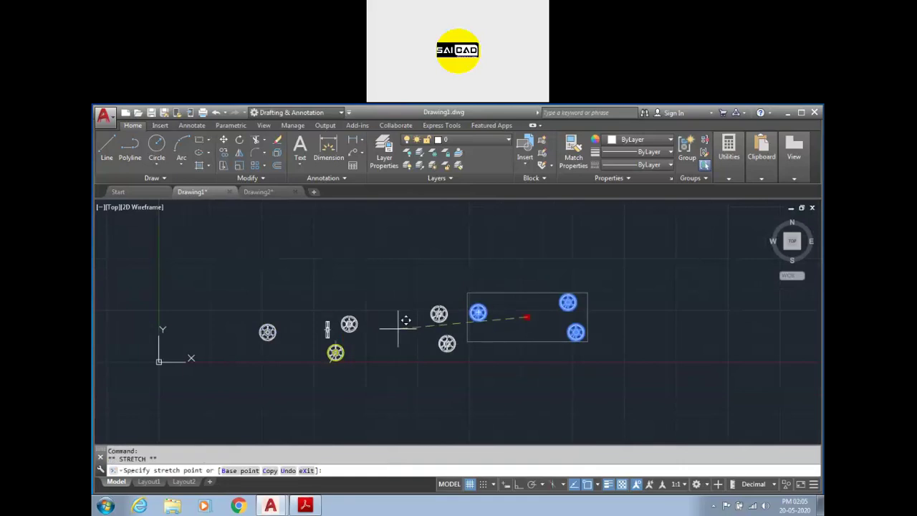
{"action": "left_click", "coordinate": [356, 333]}
{"action": "scroll", "coordinate": [358, 331], "scroll_direction": "up", "scroll_amount": 1}
{"action": "scroll", "coordinate": [358, 331], "scroll_direction": "down", "scroll_amount": 1}
{"action": "scroll", "coordinate": [357, 333], "scroll_direction": "up", "scroll_amount": 2}
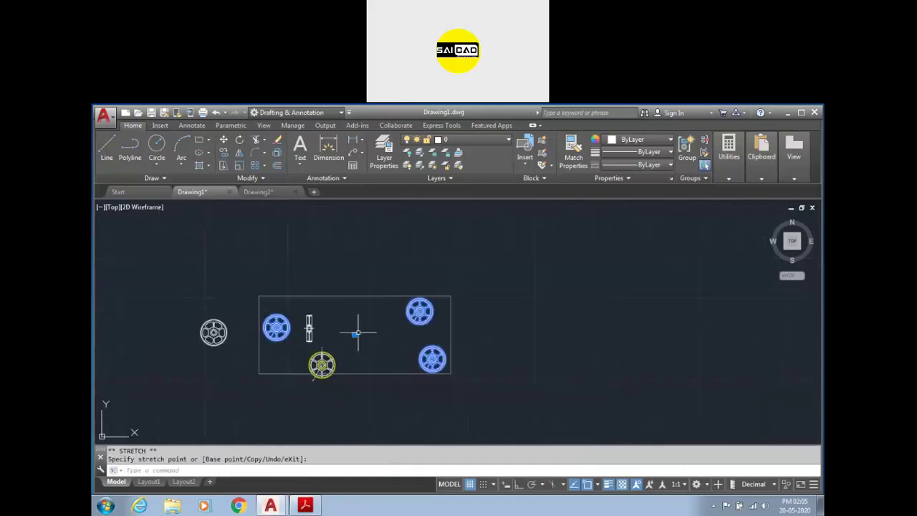
{"action": "left_click", "coordinate": [356, 331]}
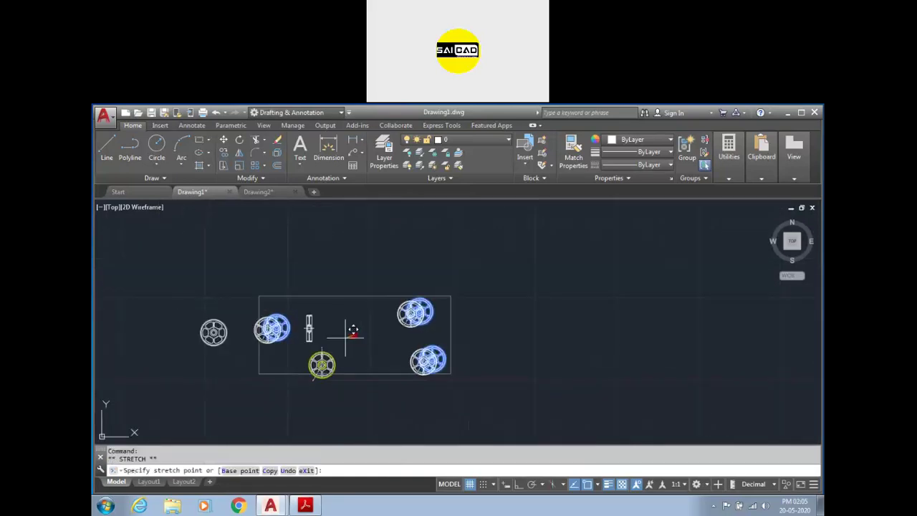
{"action": "left_click", "coordinate": [343, 338]}
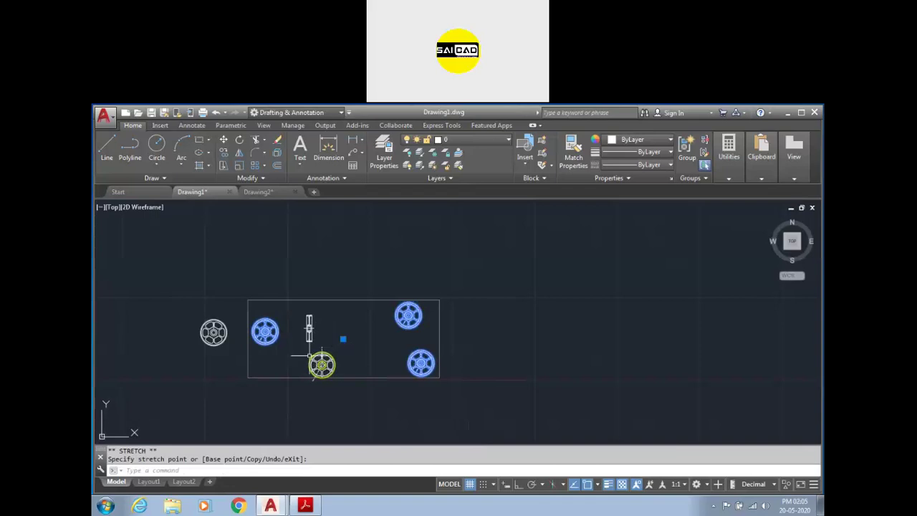
- Edit the selected wheel group and add the narrow section view's objects to it
{"action": "left_click", "coordinate": [705, 157]}
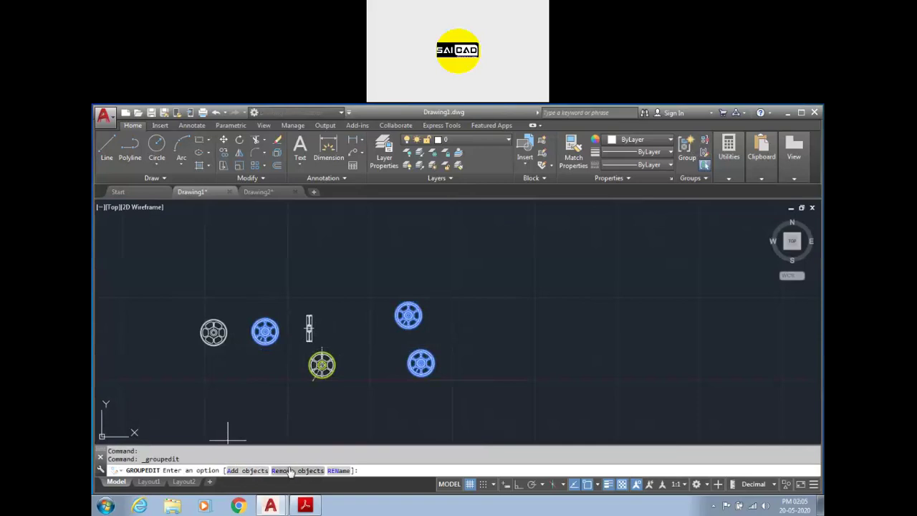
{"action": "left_click", "coordinate": [246, 470]}
{"action": "scroll", "coordinate": [313, 318], "scroll_direction": "up", "scroll_amount": 4}
{"action": "left_click", "coordinate": [337, 293]}
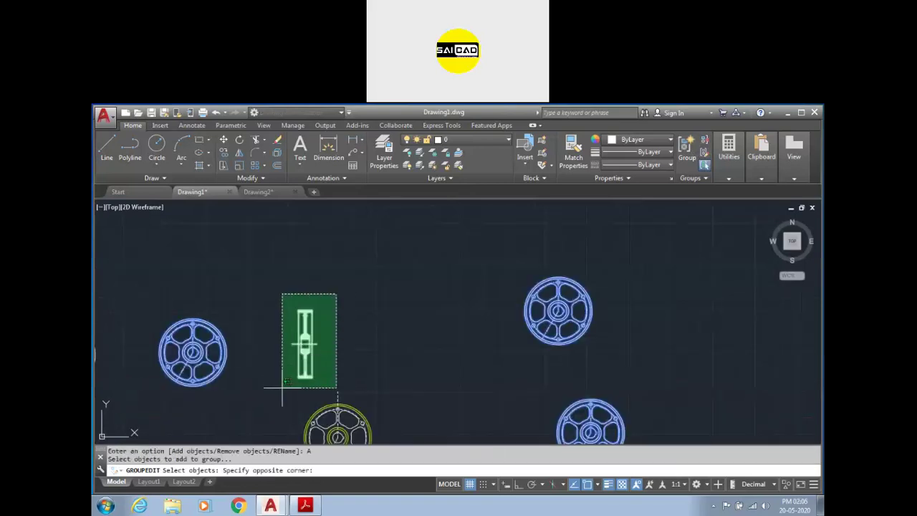
{"action": "left_click", "coordinate": [284, 383]}
{"action": "scroll", "coordinate": [372, 290], "scroll_direction": "down", "scroll_amount": 4}
{"action": "key", "text": "Return"}
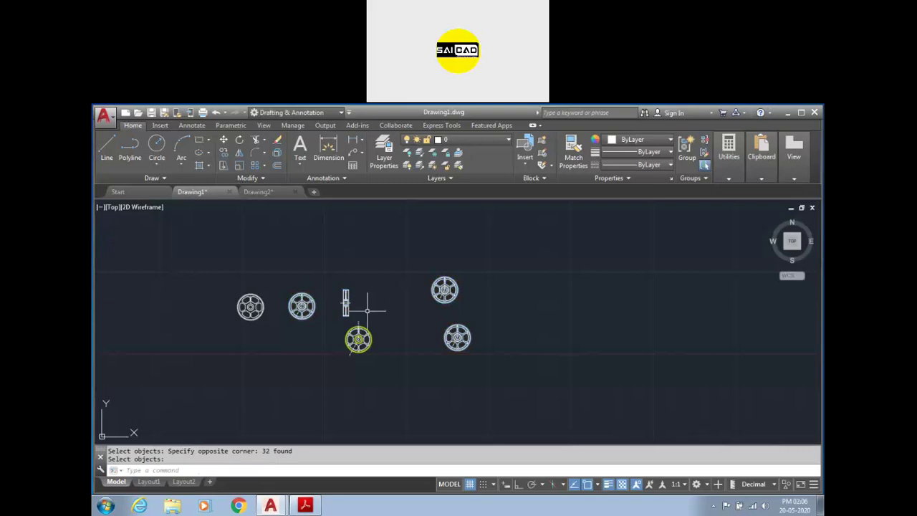
- Select the enlarged group and move it around by its grip, placing it to the right of the yellow wheel
{"action": "left_click", "coordinate": [442, 285]}
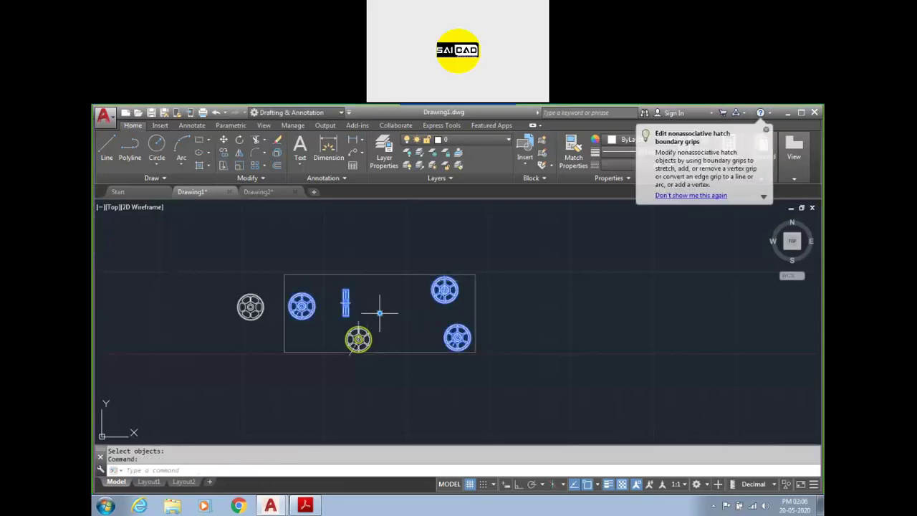
{"action": "left_click", "coordinate": [380, 313]}
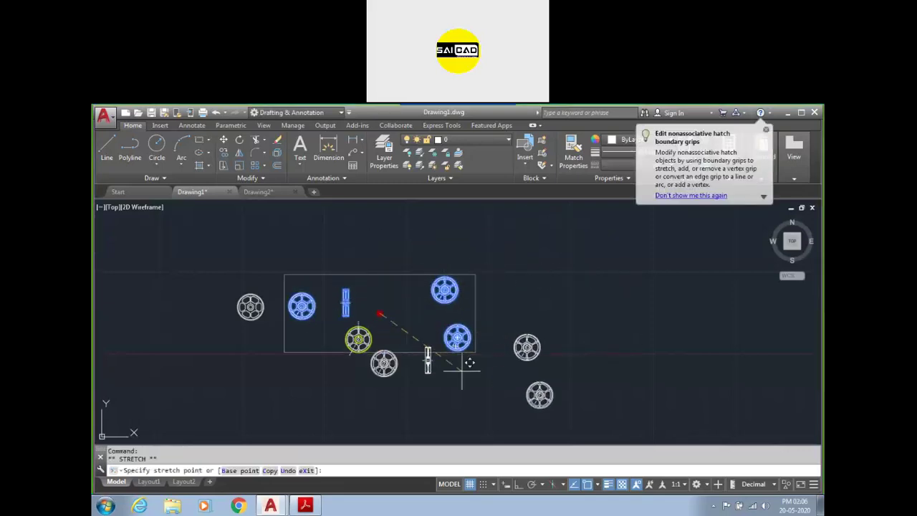
{"action": "left_click", "coordinate": [519, 336]}
{"action": "left_click", "coordinate": [518, 336]}
{"action": "left_click", "coordinate": [400, 279]}
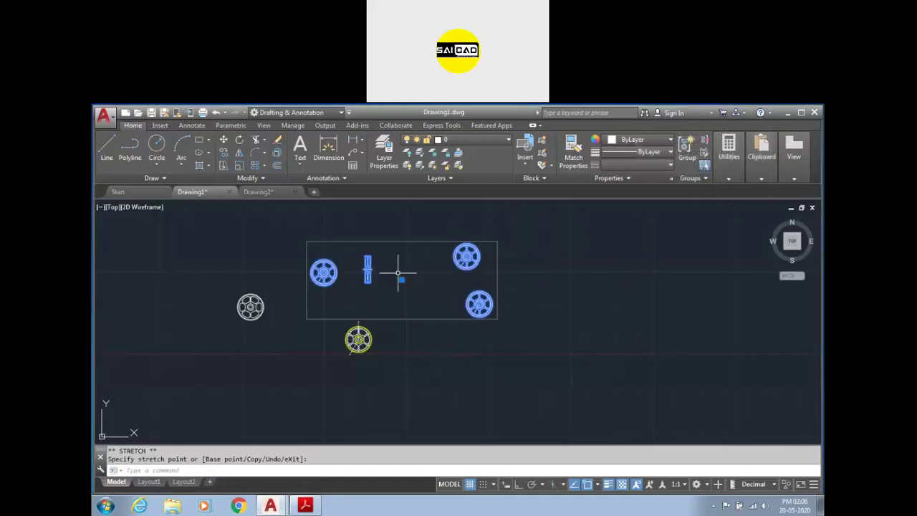
{"action": "left_click", "coordinate": [401, 280]}
{"action": "left_click", "coordinate": [486, 324]}
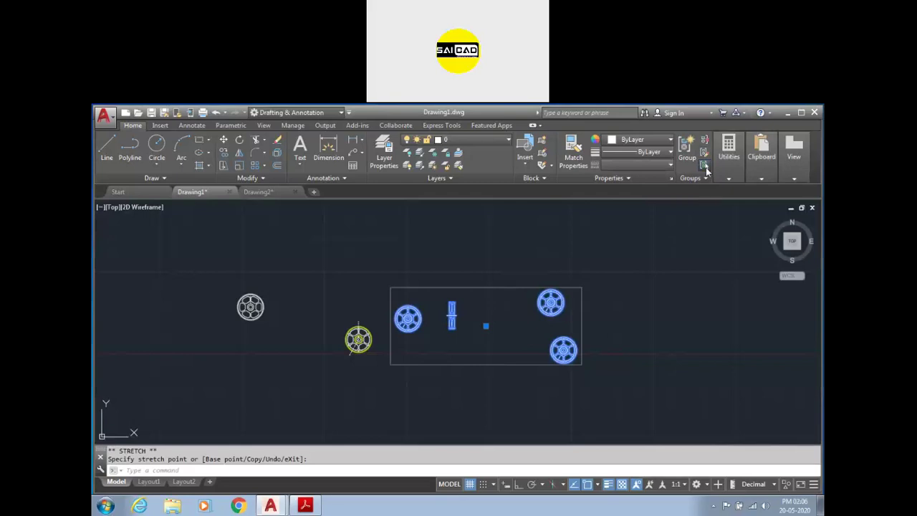
- With group selection off, move only the group's lowest wheel to the left and clear the selection
{"action": "key", "text": "Escape"}
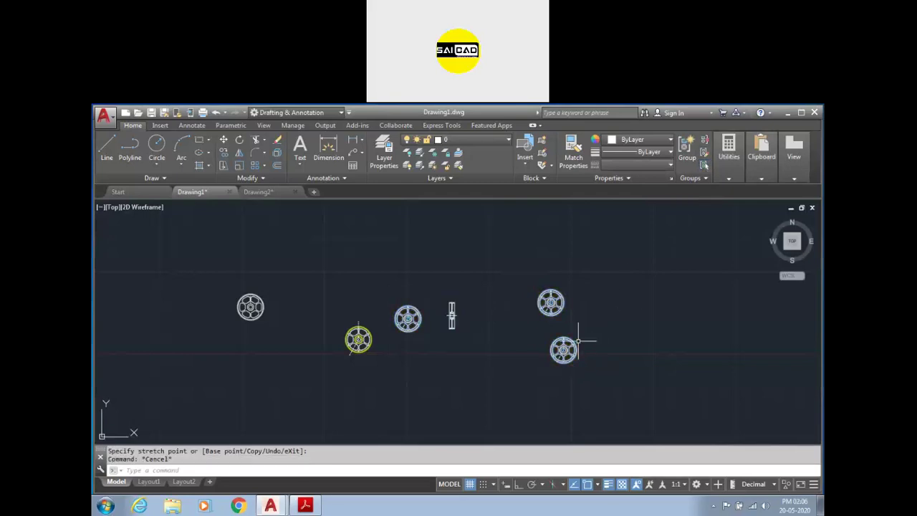
{"action": "left_click", "coordinate": [561, 351]}
{"action": "left_click", "coordinate": [562, 352]}
{"action": "left_click", "coordinate": [563, 350]}
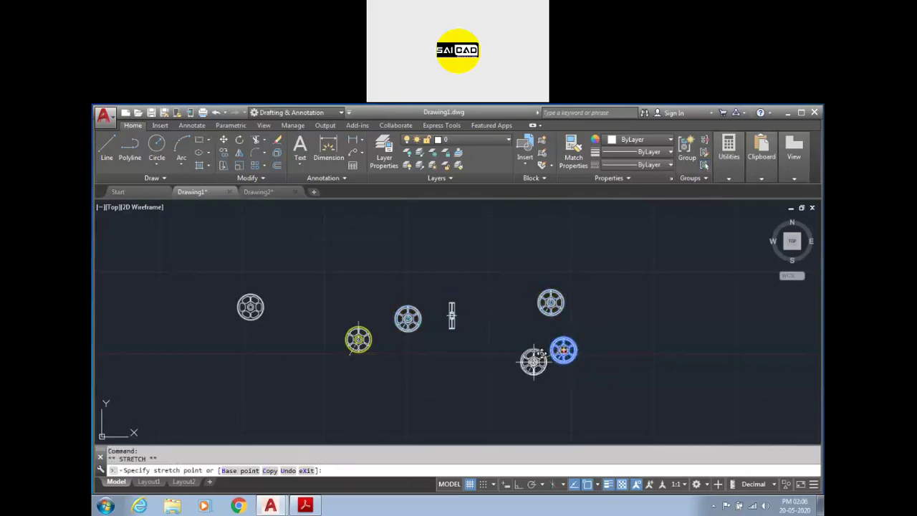
{"action": "left_click", "coordinate": [499, 367]}
{"action": "key", "text": "Escape"}
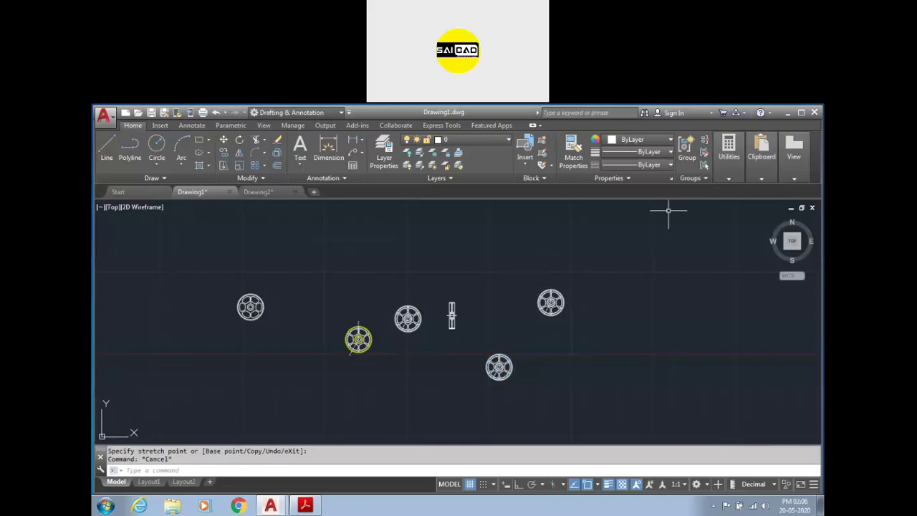
- With group selection on again, move the whole group up and left above the yellow wheel and deselect it
{"action": "left_click", "coordinate": [562, 307]}
{"action": "left_click", "coordinate": [479, 334]}
{"action": "left_click", "coordinate": [433, 273]}
{"action": "scroll", "coordinate": [505, 341], "scroll_direction": "down", "scroll_amount": 4}
{"action": "scroll", "coordinate": [465, 324], "scroll_direction": "up", "scroll_amount": 4}
{"action": "scroll", "coordinate": [494, 329], "scroll_direction": "down", "scroll_amount": 3}
{"action": "scroll", "coordinate": [516, 329], "scroll_direction": "up", "scroll_amount": 3}
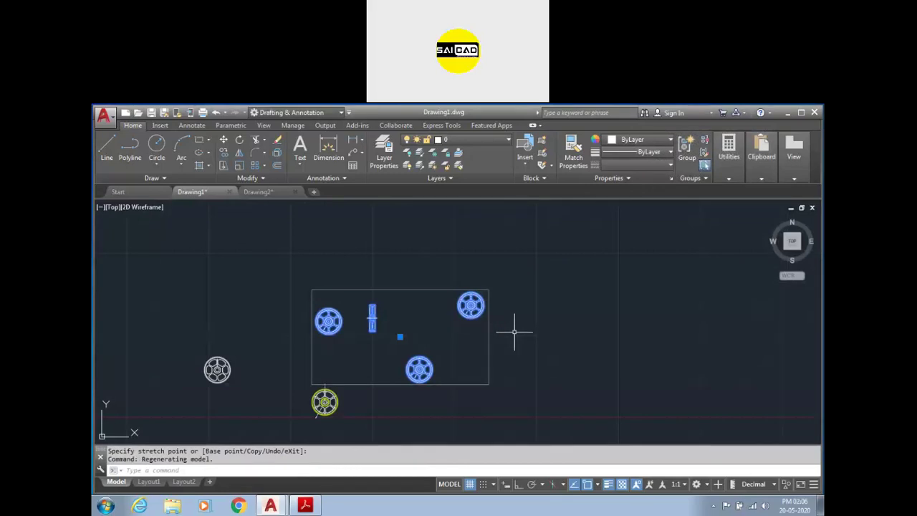
{"action": "key", "text": "Escape"}
- Select the whole wheel group and move it by its grip onto the yellow wheel's centre
{"action": "left_click", "coordinate": [469, 341]}
{"action": "left_click", "coordinate": [411, 378]}
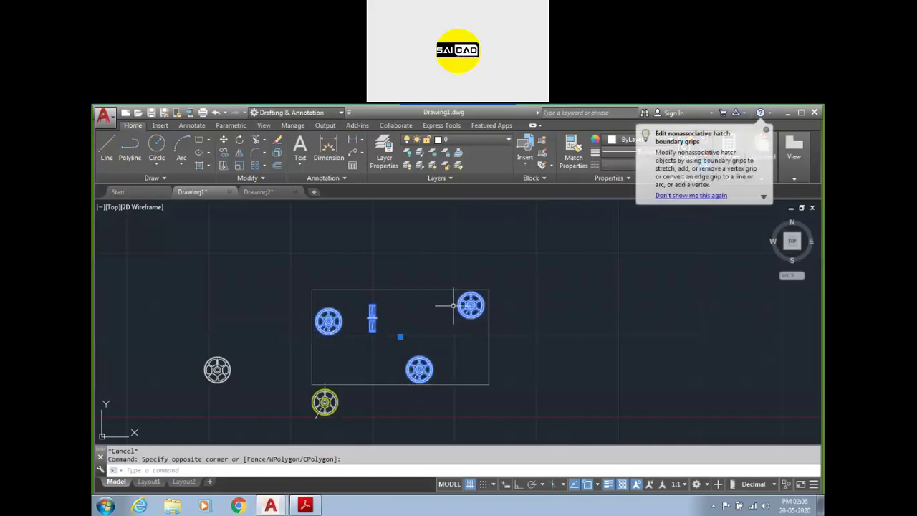
{"action": "scroll", "coordinate": [443, 280], "scroll_direction": "down", "scroll_amount": 2}
{"action": "scroll", "coordinate": [409, 341], "scroll_direction": "up", "scroll_amount": 4}
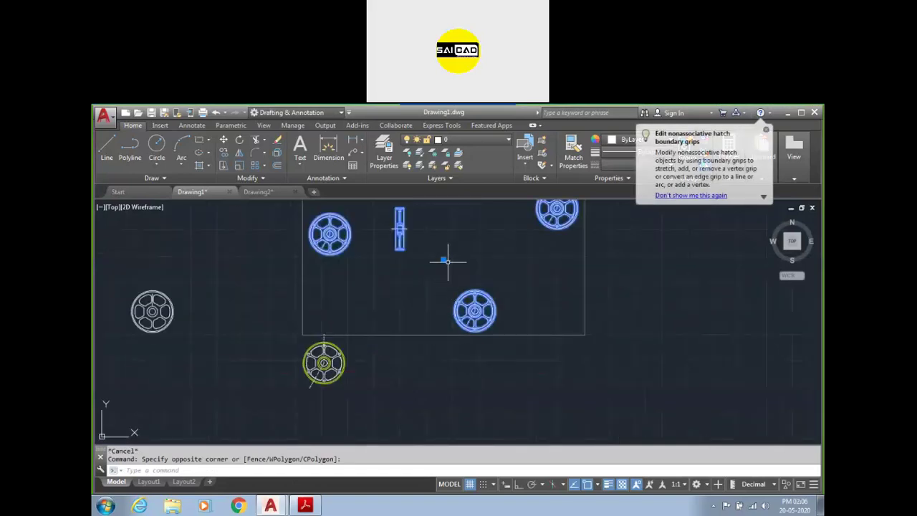
{"action": "left_click", "coordinate": [443, 260]}
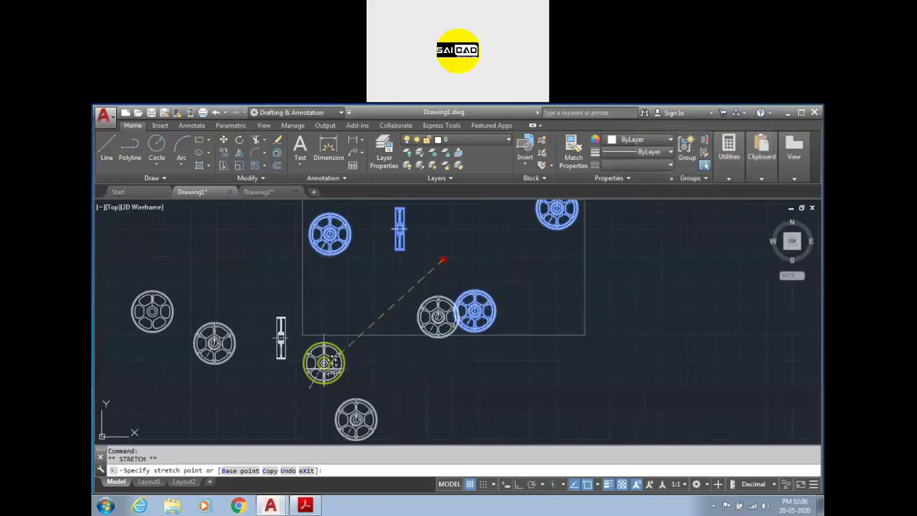
{"action": "left_click", "coordinate": [324, 362]}
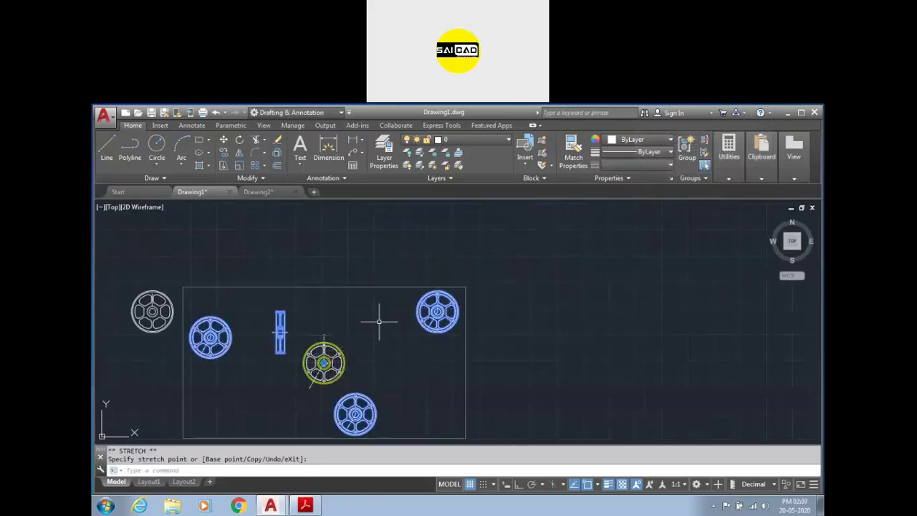
- Move the group by its grip to the right, clear of the yellow wheel
{"action": "scroll", "coordinate": [422, 291], "scroll_direction": "down", "scroll_amount": 4}
{"action": "scroll", "coordinate": [387, 323], "scroll_direction": "up", "scroll_amount": 4}
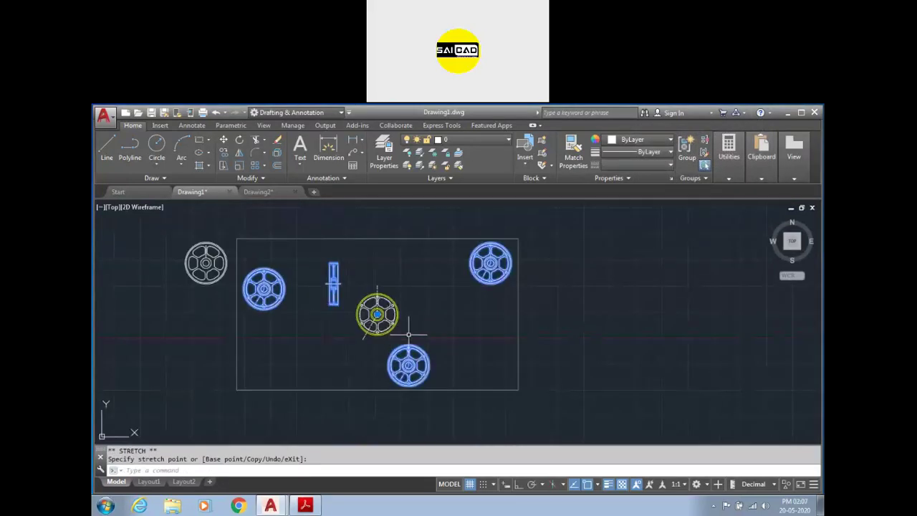
{"action": "scroll", "coordinate": [411, 335], "scroll_direction": "down", "scroll_amount": 2}
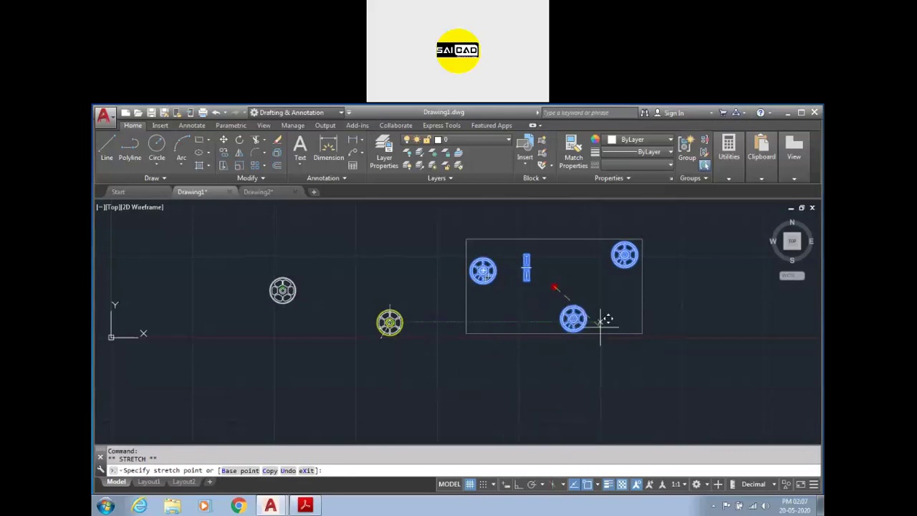
{"action": "left_click", "coordinate": [522, 339]}
{"action": "scroll", "coordinate": [503, 337], "scroll_direction": "down", "scroll_amount": 2}
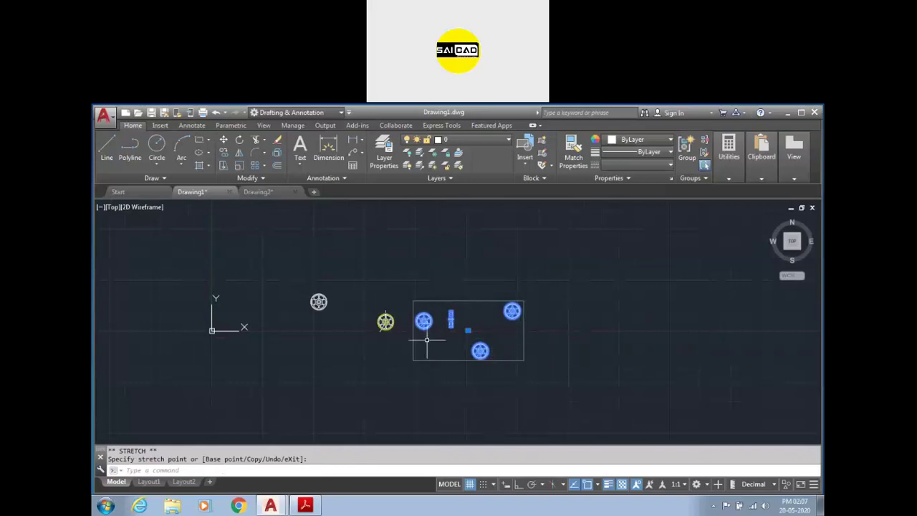
- Edit the selected group and remove its lowest wheel from it
{"action": "left_click", "coordinate": [704, 154]}
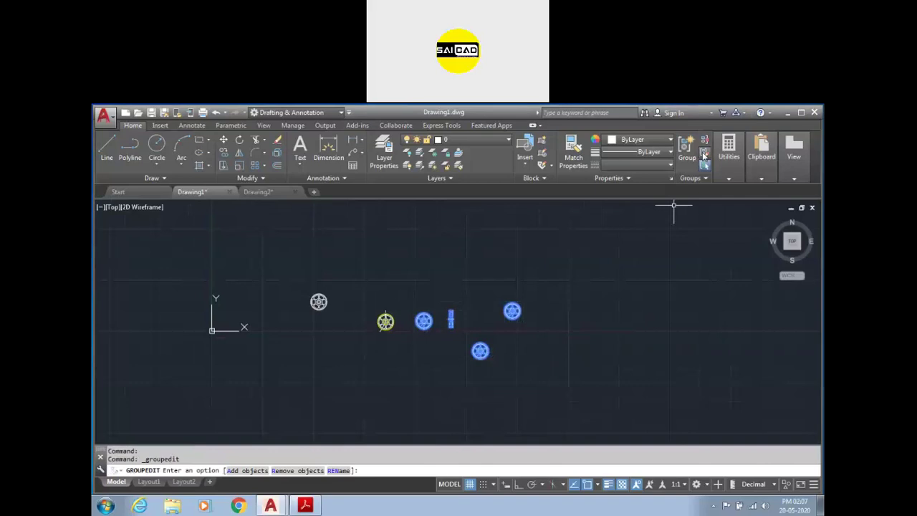
{"action": "left_click", "coordinate": [302, 470]}
{"action": "scroll", "coordinate": [432, 368], "scroll_direction": "up", "scroll_amount": 3}
{"action": "scroll", "coordinate": [562, 325], "scroll_direction": "down", "scroll_amount": 2}
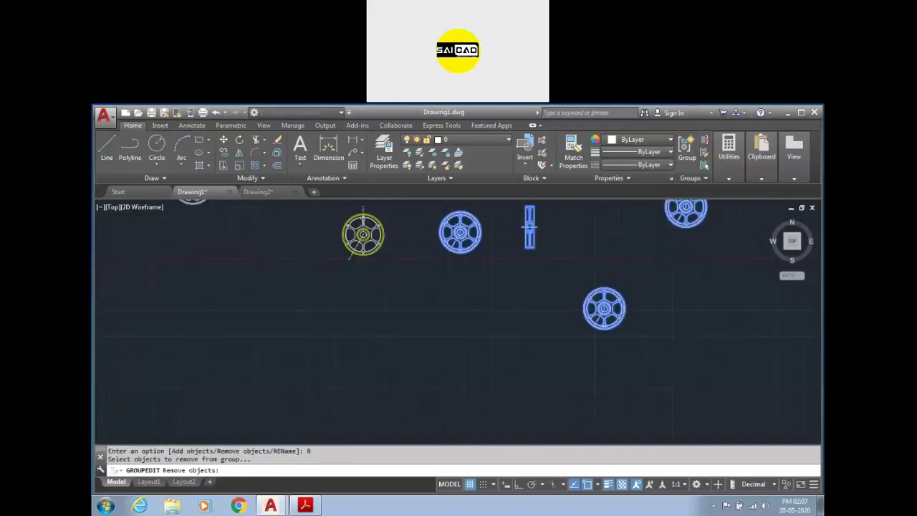
{"action": "left_click", "coordinate": [597, 306]}
{"action": "key", "text": "Return"}
- Select the reduced group and move it by its grip slightly up and to the right
{"action": "left_click", "coordinate": [640, 250]}
{"action": "left_click", "coordinate": [569, 258]}
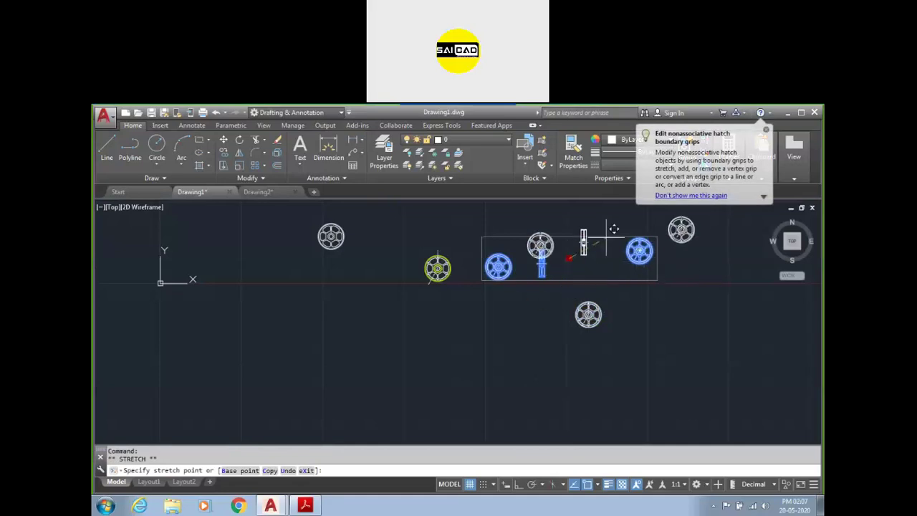
{"action": "left_click", "coordinate": [585, 243]}
{"action": "scroll", "coordinate": [505, 306], "scroll_direction": "down", "scroll_amount": 3}
{"action": "scroll", "coordinate": [576, 275], "scroll_direction": "up", "scroll_amount": 2}
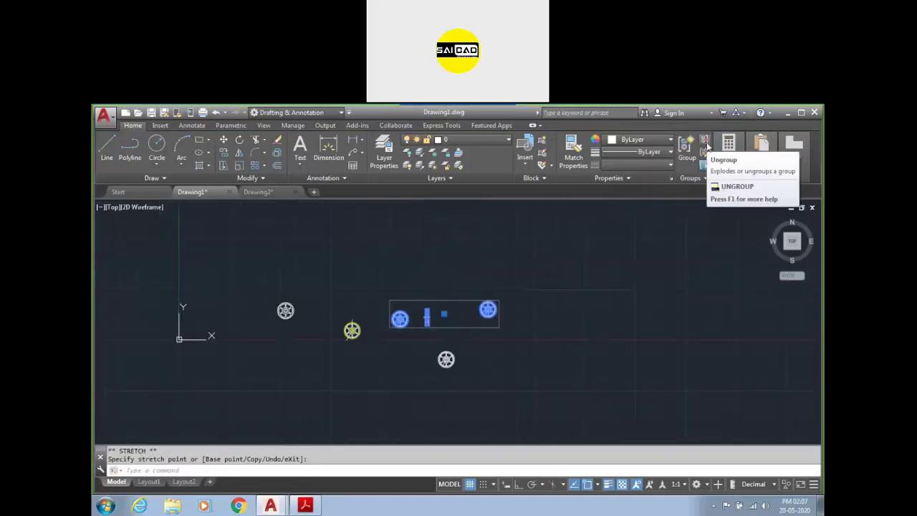
- Ungroup the two wheels and narrow section view, test-select the parts and clear the selection
{"action": "key", "text": "Escape"}
{"action": "left_click", "coordinate": [439, 327]}
{"action": "left_click", "coordinate": [406, 319]}
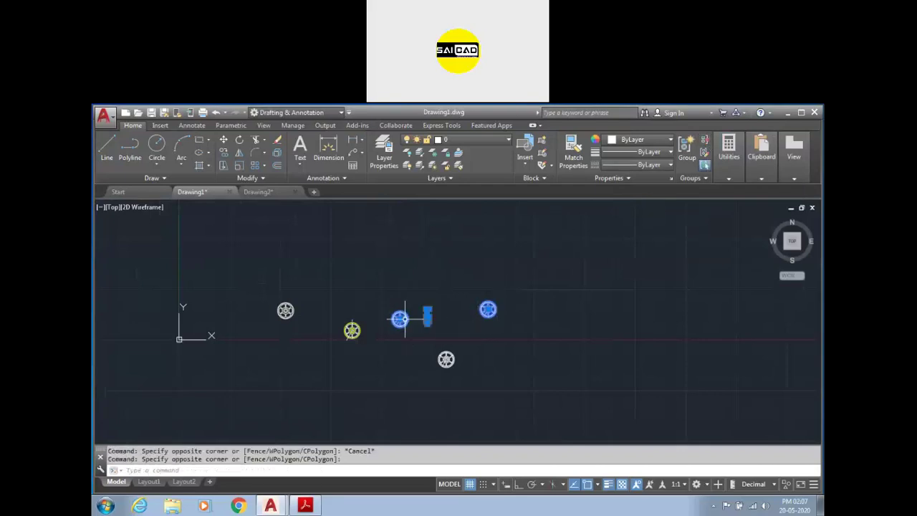
{"action": "key", "text": "Escape"}
{"action": "left_click", "coordinate": [474, 332]}
{"action": "key", "text": "Escape"}
{"action": "left_click", "coordinate": [504, 297]}
{"action": "left_click", "coordinate": [477, 328]}
{"action": "key", "text": "Escape"}
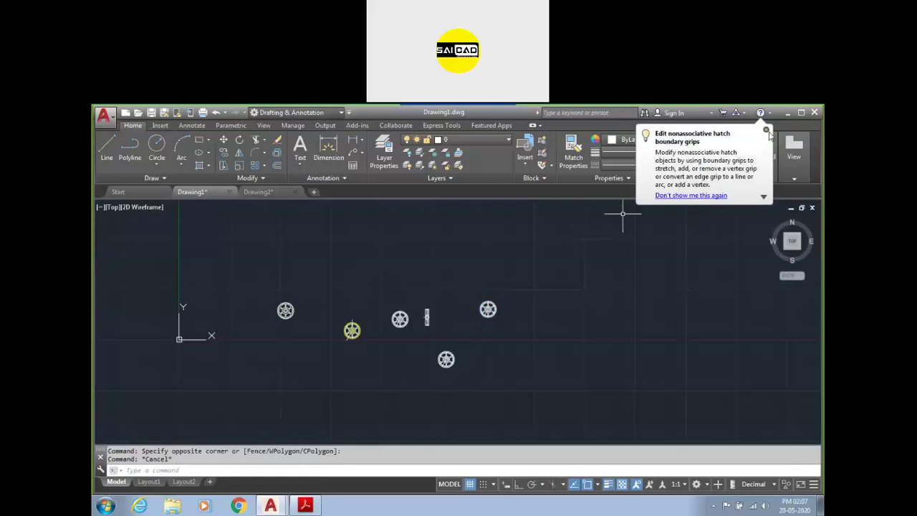
- Close the hatch grips tip, check that the former group's rightmost wheel can be selected alone, and deselect it
{"action": "left_click", "coordinate": [766, 131]}
{"action": "scroll", "coordinate": [513, 294], "scroll_direction": "up", "scroll_amount": 2}
{"action": "left_click", "coordinate": [516, 291]}
{"action": "left_click", "coordinate": [468, 344]}
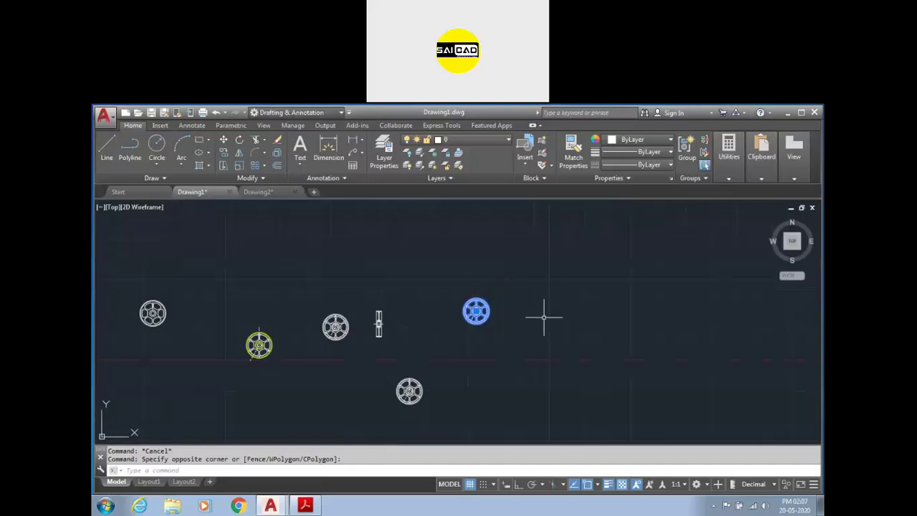
{"action": "key", "text": "Escape"}
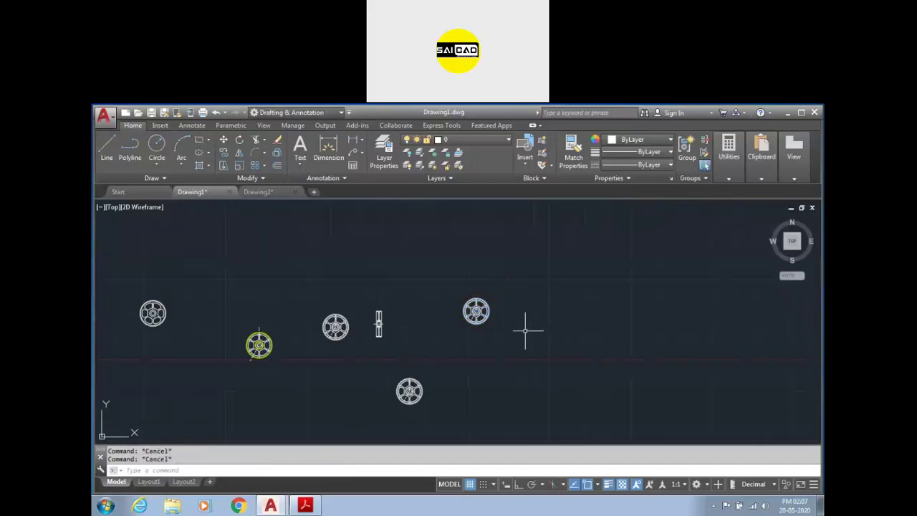
{"action": "scroll", "coordinate": [494, 344], "scroll_direction": "down", "scroll_amount": 2}
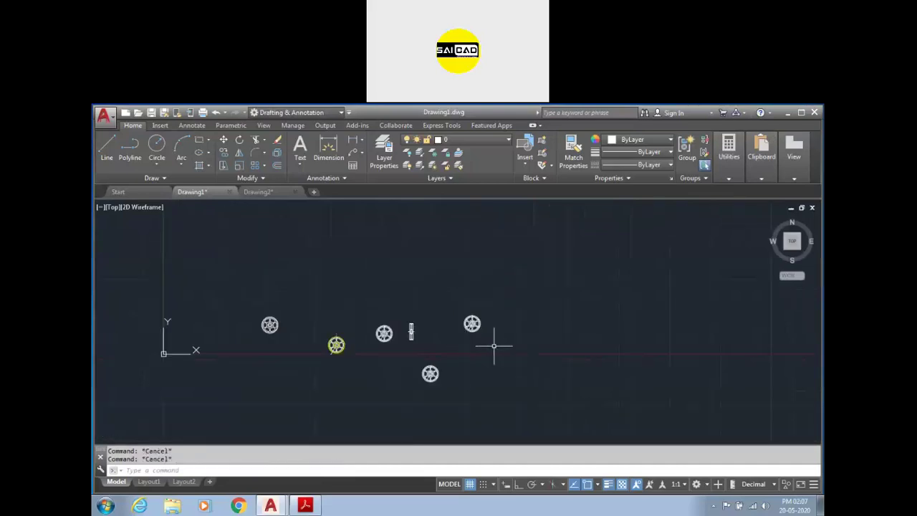
- Look over the measuring options and add a diameter dimension to a wheel's outer circle
{"action": "left_click", "coordinate": [729, 152]}
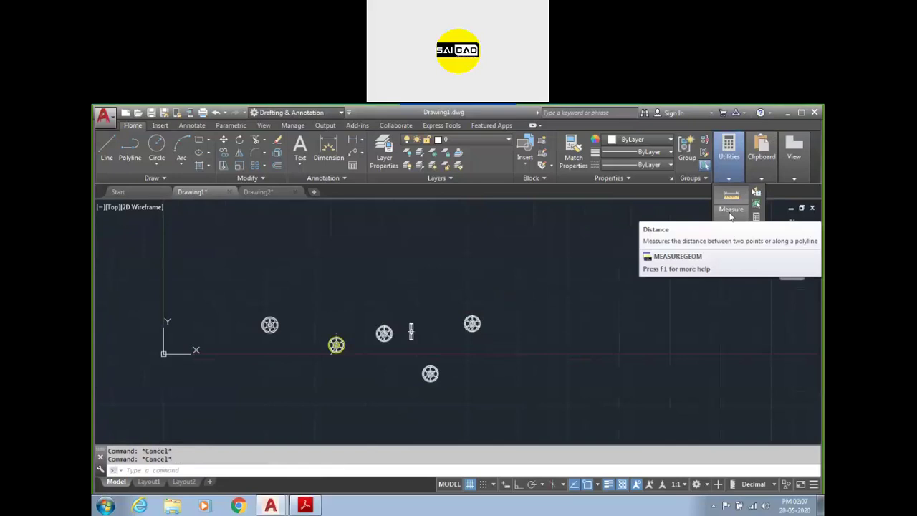
{"action": "left_click", "coordinate": [731, 215]}
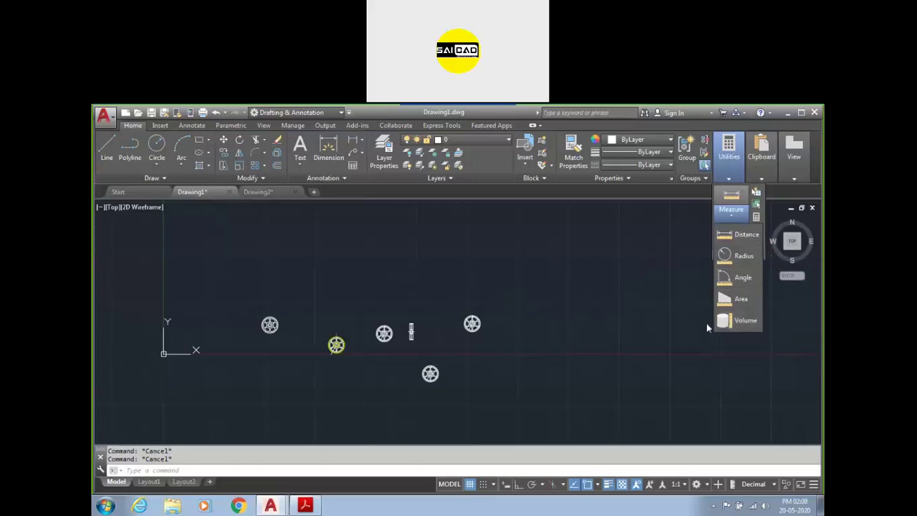
{"action": "left_click", "coordinate": [329, 150]}
{"action": "scroll", "coordinate": [402, 283], "scroll_direction": "up", "scroll_amount": 6}
{"action": "left_click", "coordinate": [445, 293]}
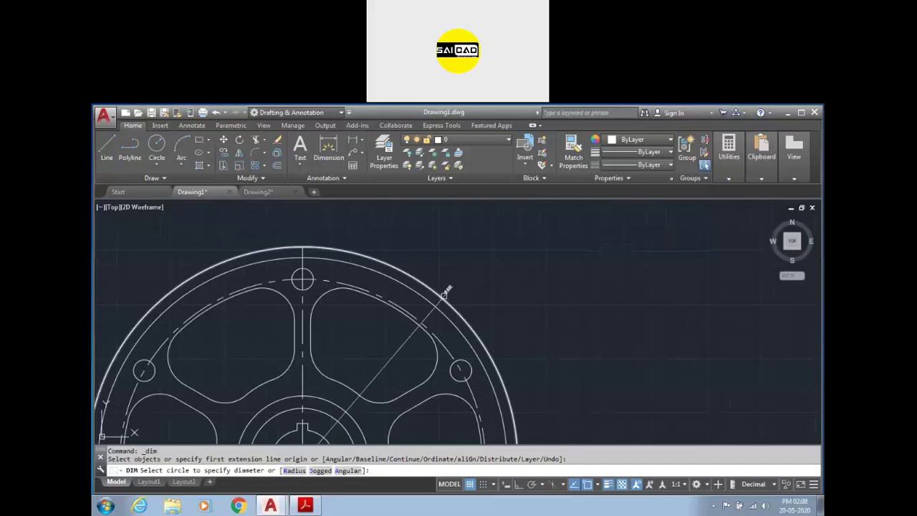
{"action": "left_click", "coordinate": [491, 255]}
{"action": "key", "text": "Escape"}
{"action": "scroll", "coordinate": [492, 255], "scroll_direction": "up", "scroll_amount": 3}
{"action": "scroll", "coordinate": [545, 230], "scroll_direction": "down", "scroll_amount": 2}
{"action": "key", "text": "Escape"}
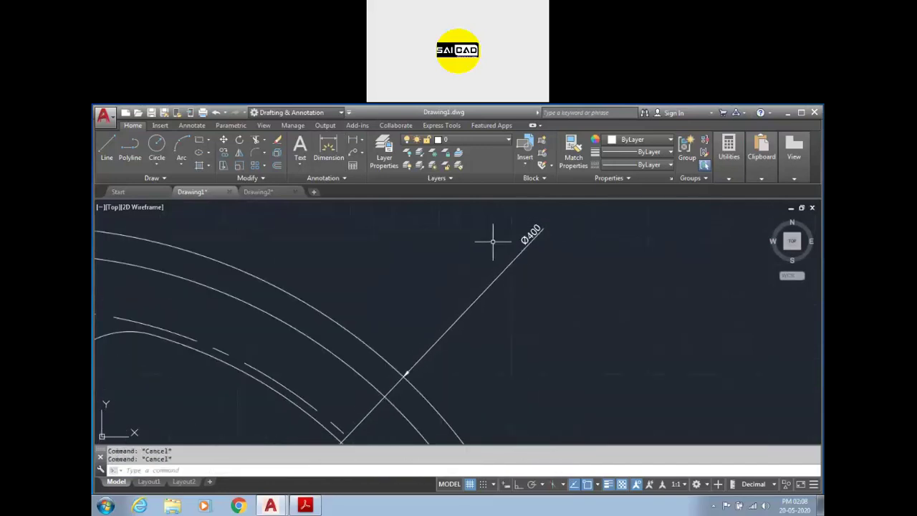
- Erase the diameter dimension from the wheel's outer circle
{"action": "scroll", "coordinate": [493, 242], "scroll_direction": "down", "scroll_amount": 5}
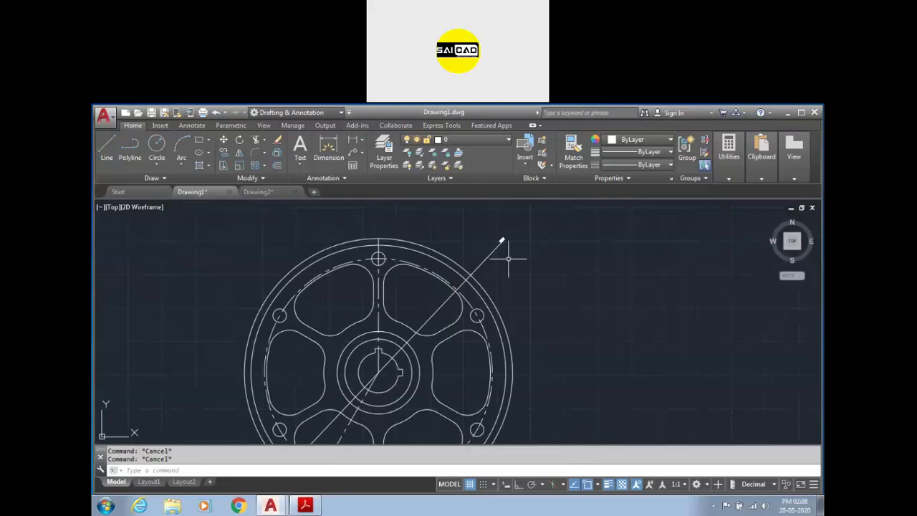
{"action": "left_click", "coordinate": [508, 258]}
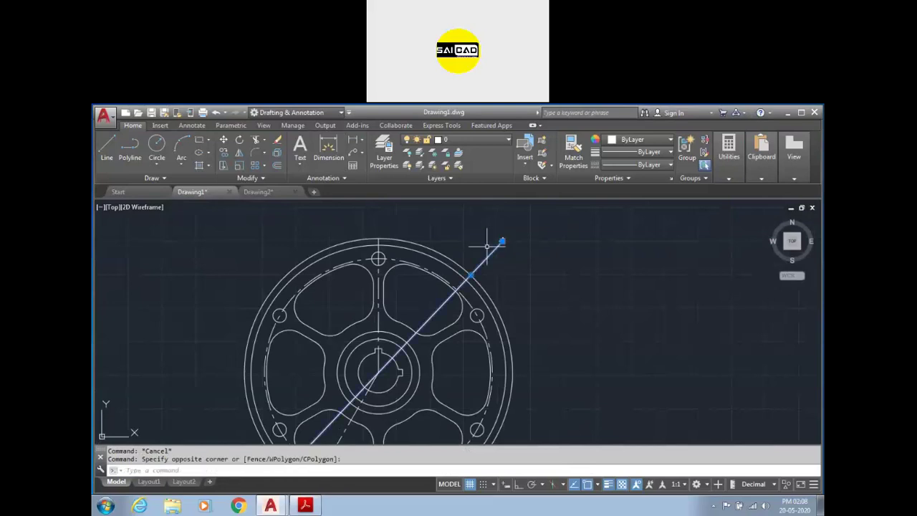
{"action": "key", "text": "Delete"}
- Measure the radius of the wheel's outer circle, examine the radius and diameter results, and end the measurement
{"action": "scroll", "coordinate": [412, 266], "scroll_direction": "up", "scroll_amount": 2}
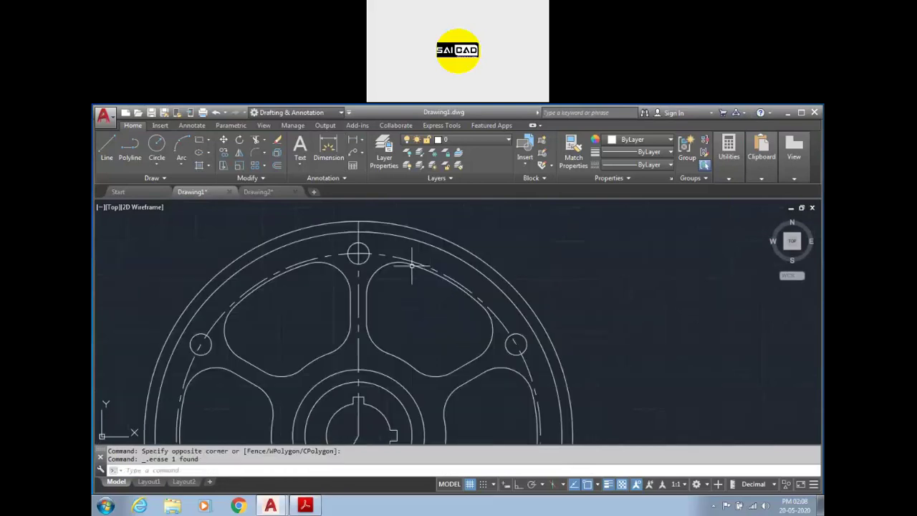
{"action": "left_click", "coordinate": [728, 178]}
{"action": "left_click", "coordinate": [731, 214]}
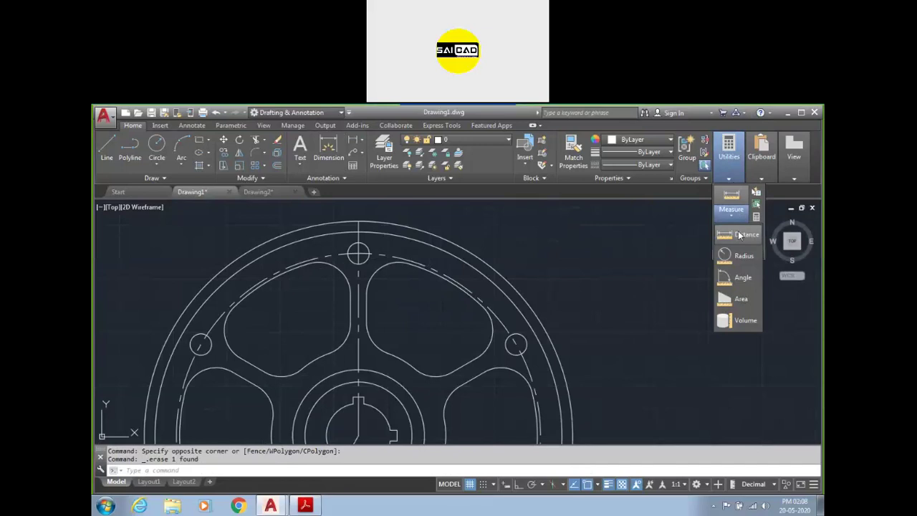
{"action": "left_click", "coordinate": [738, 257]}
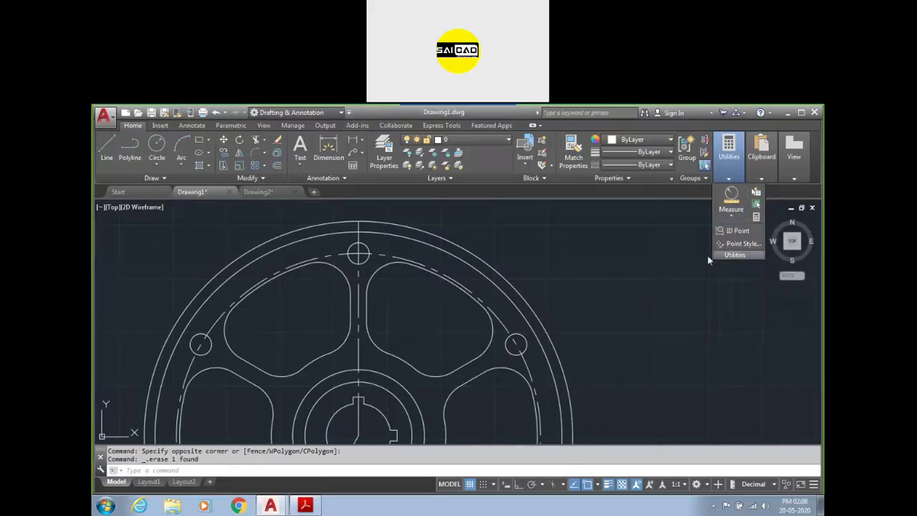
{"action": "left_click", "coordinate": [500, 273]}
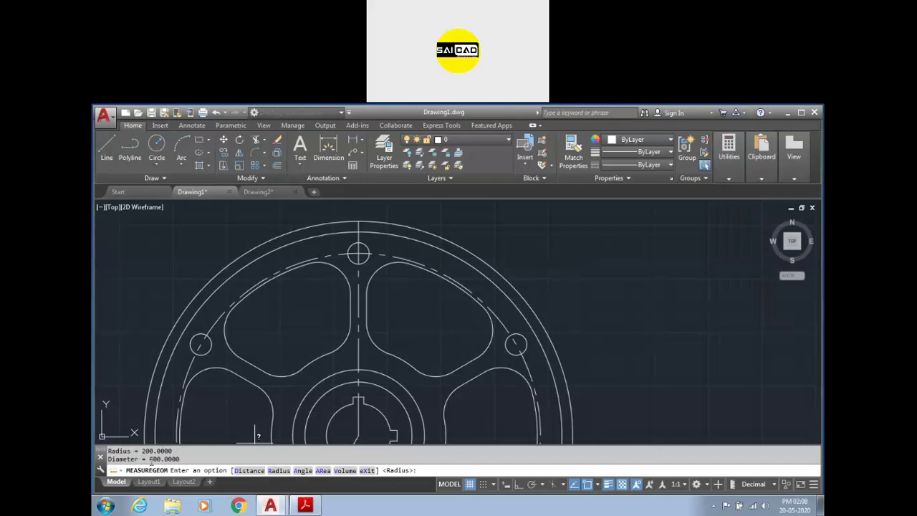
{"action": "left_click_drag", "start_coordinate": [179, 458], "coordinate": [139, 451]}
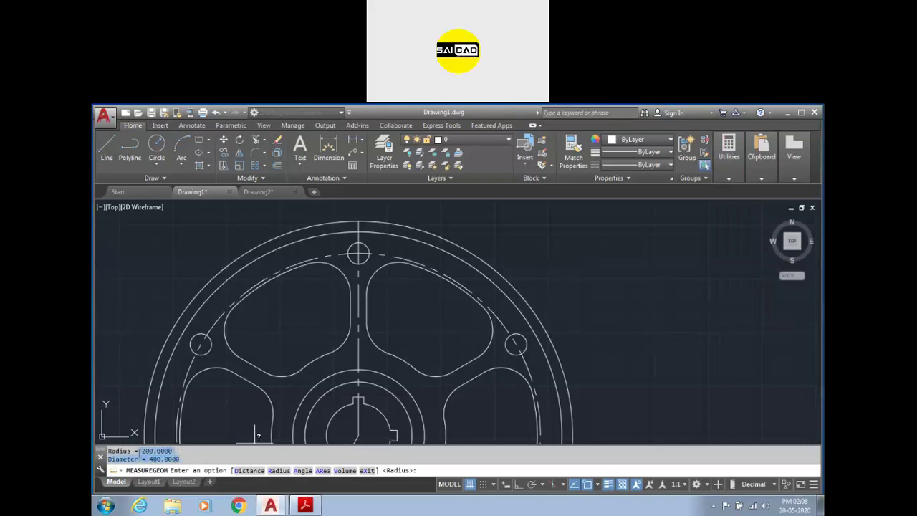
{"action": "left_click", "coordinate": [188, 451]}
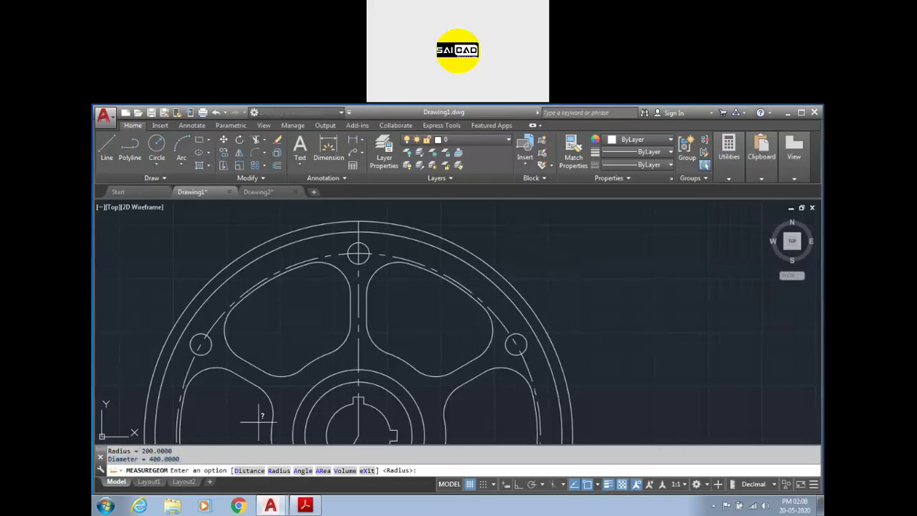
{"action": "left_click_drag", "start_coordinate": [179, 458], "coordinate": [141, 451]}
{"action": "left_click", "coordinate": [731, 179]}
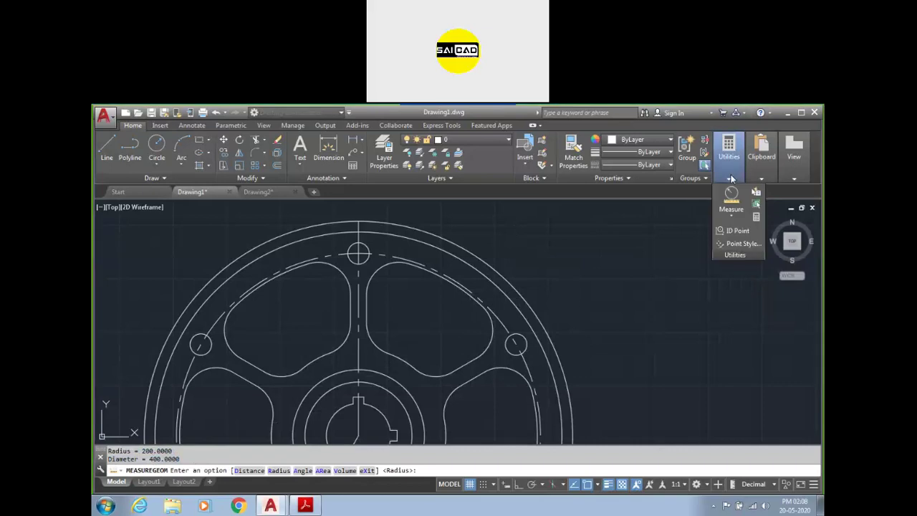
{"action": "left_click", "coordinate": [732, 213]}
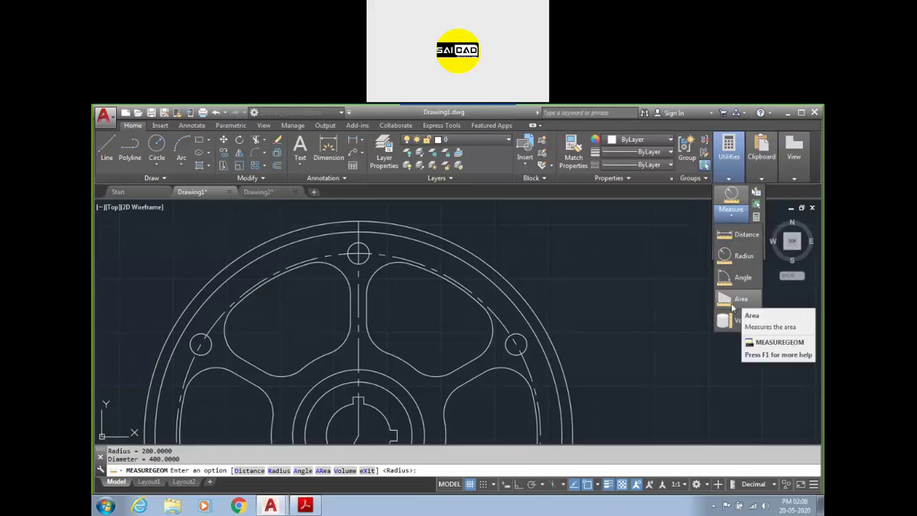
{"action": "key", "text": "Escape"}
{"action": "key", "text": "Escape"}
- Draw a rectangle to the right of the wheel and clear the selection
{"action": "scroll", "coordinate": [362, 340], "scroll_direction": "down", "scroll_amount": 5}
{"action": "type", "text": "rec"}
{"action": "key", "text": "Return"}
{"action": "left_click", "coordinate": [443, 278]}
{"action": "left_click", "coordinate": [597, 361]}
{"action": "key", "text": "Escape"}
{"action": "left_click", "coordinate": [637, 304]}
{"action": "left_click", "coordinate": [561, 344]}
{"action": "key", "text": "Escape"}
- Measure the rectangle's area with the Object option and examine the area and perimeter results
{"action": "left_click", "coordinate": [734, 177]}
{"action": "left_click", "coordinate": [738, 215]}
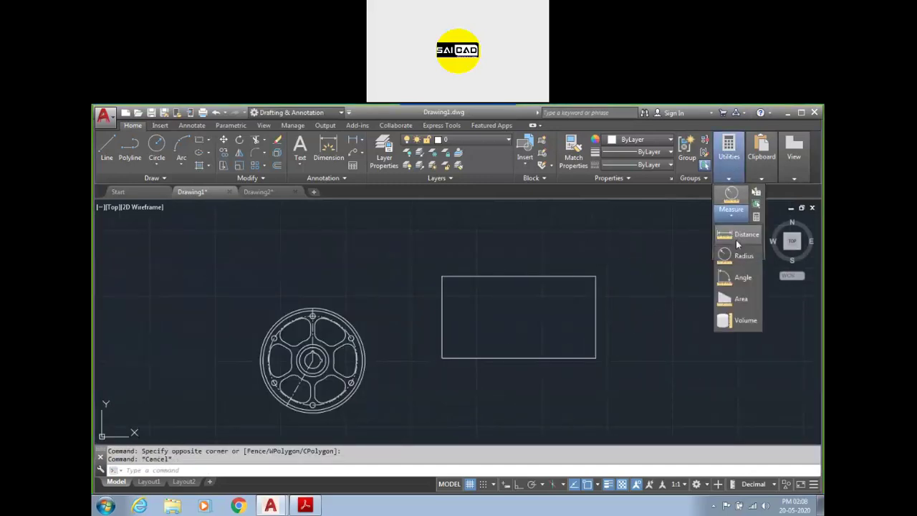
{"action": "left_click", "coordinate": [741, 299]}
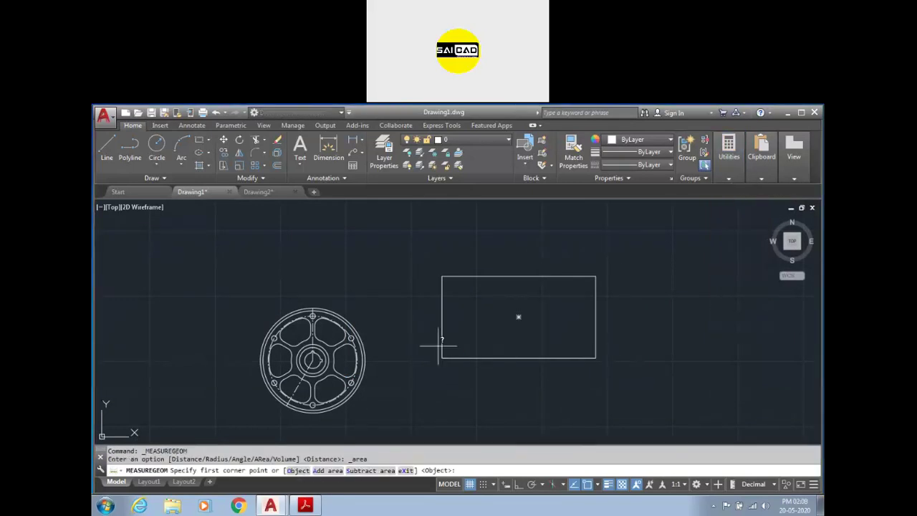
{"action": "left_click", "coordinate": [297, 471]}
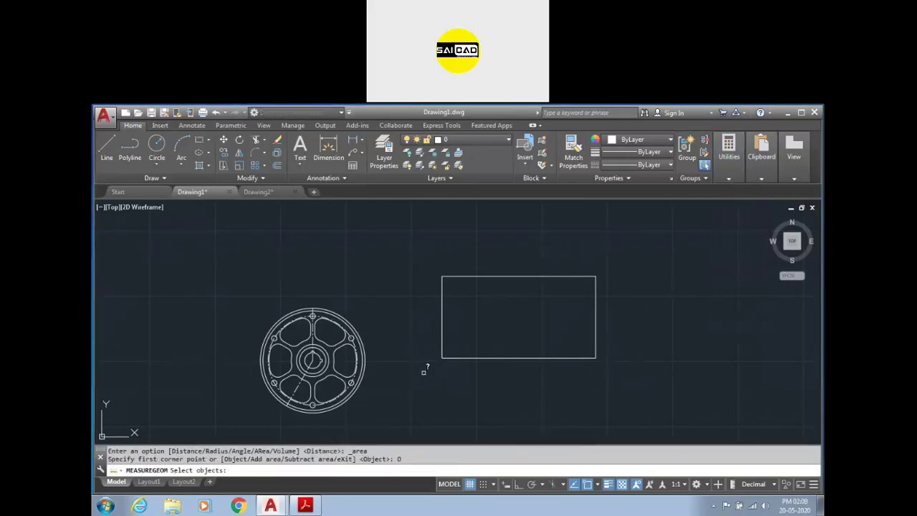
{"action": "left_click", "coordinate": [454, 356]}
{"action": "key", "text": "Return"}
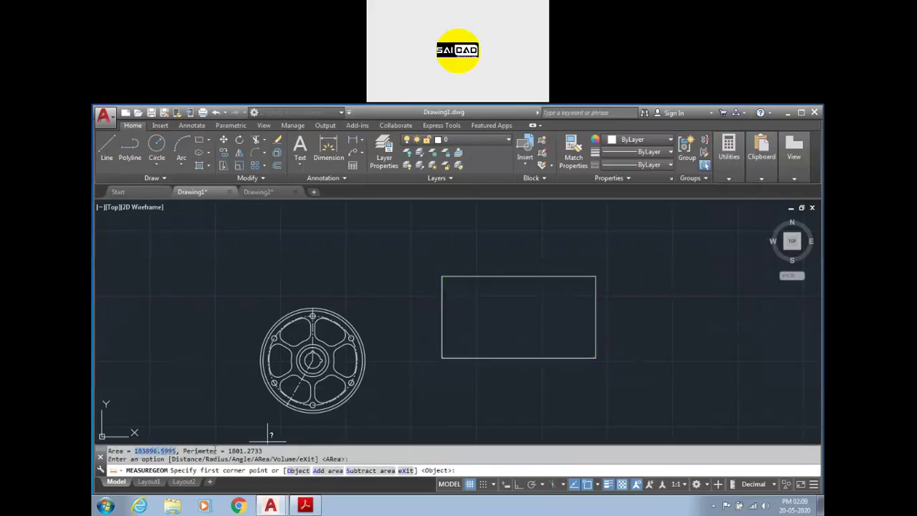
{"action": "left_click_drag", "start_coordinate": [131, 452], "coordinate": [152, 461]}
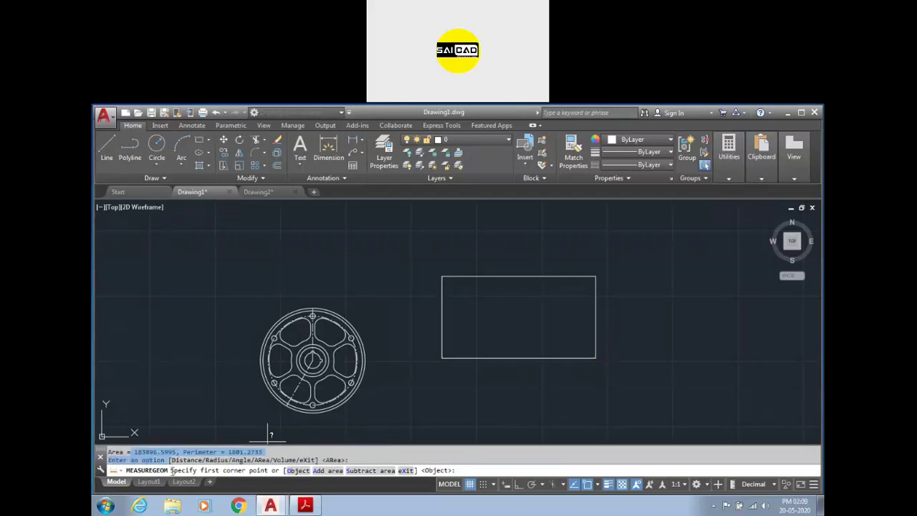
- End the area measurement and explode the rectangle into separate lines
{"action": "key", "text": "Escape"}
{"action": "key", "text": "Escape"}
{"action": "left_click", "coordinate": [418, 404]}
{"action": "scroll", "coordinate": [338, 353], "scroll_direction": "down", "scroll_amount": 3}
{"action": "left_click", "coordinate": [416, 372]}
{"action": "scroll", "coordinate": [418, 334], "scroll_direction": "up", "scroll_amount": 3}
{"action": "left_click", "coordinate": [510, 315]}
{"action": "left_click", "coordinate": [428, 361]}
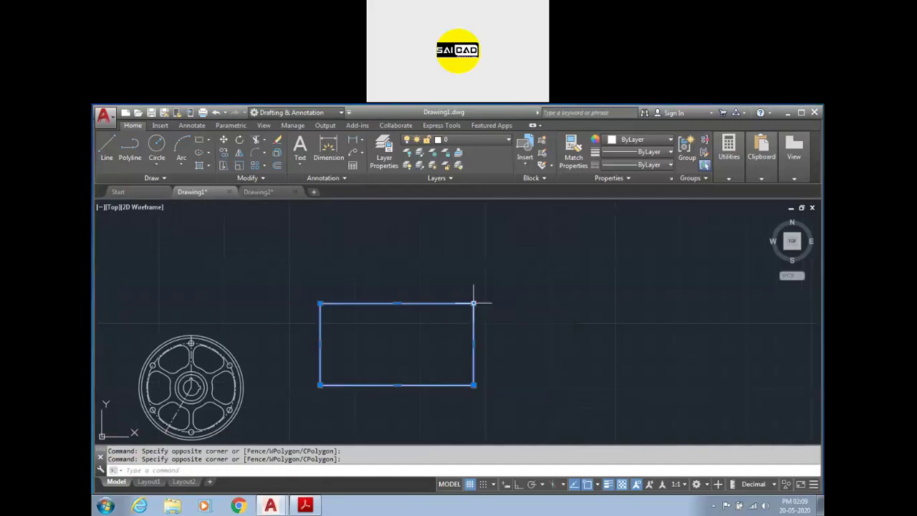
{"action": "type", "text": "x"}
{"action": "key", "text": "Return"}
- Stretch the exploded rectangle's upper-right corner upward and slightly outward to make an irregular four-sided shape, and clear the selection
{"action": "left_click", "coordinate": [485, 322]}
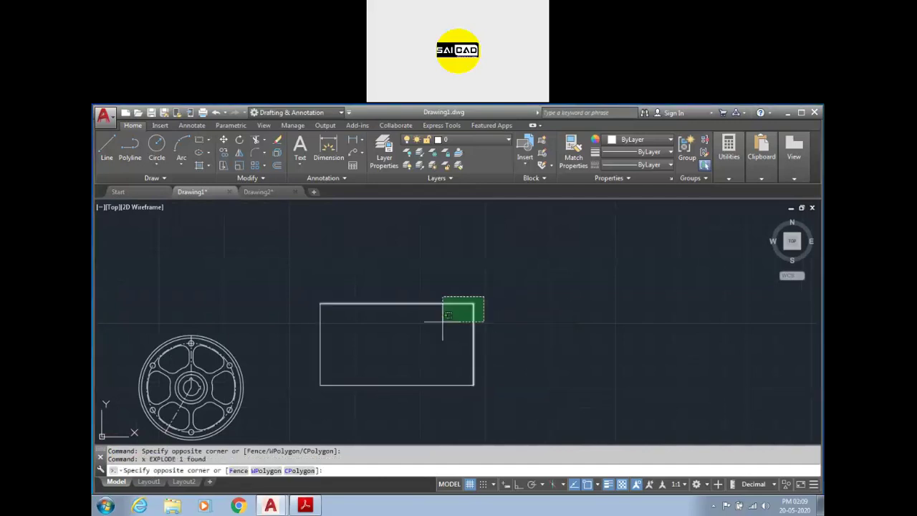
{"action": "left_click", "coordinate": [443, 297]}
{"action": "left_click", "coordinate": [473, 303]}
{"action": "left_click", "coordinate": [494, 215]}
{"action": "key", "text": "Escape"}
{"action": "left_click", "coordinate": [508, 260]}
{"action": "left_click", "coordinate": [454, 290]}
{"action": "left_click", "coordinate": [408, 258]}
{"action": "left_click", "coordinate": [398, 339]}
{"action": "left_click", "coordinate": [324, 403]}
{"action": "key", "text": "Escape"}
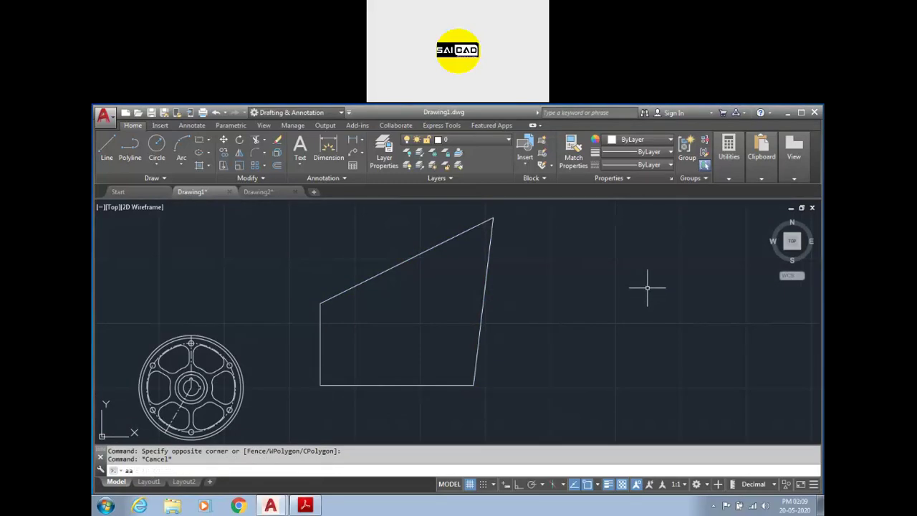
- Measure the four-sided shape's area with the AREA command by picking its four corners, examine the area and perimeter, and end the command
{"action": "key", "text": "Return"}
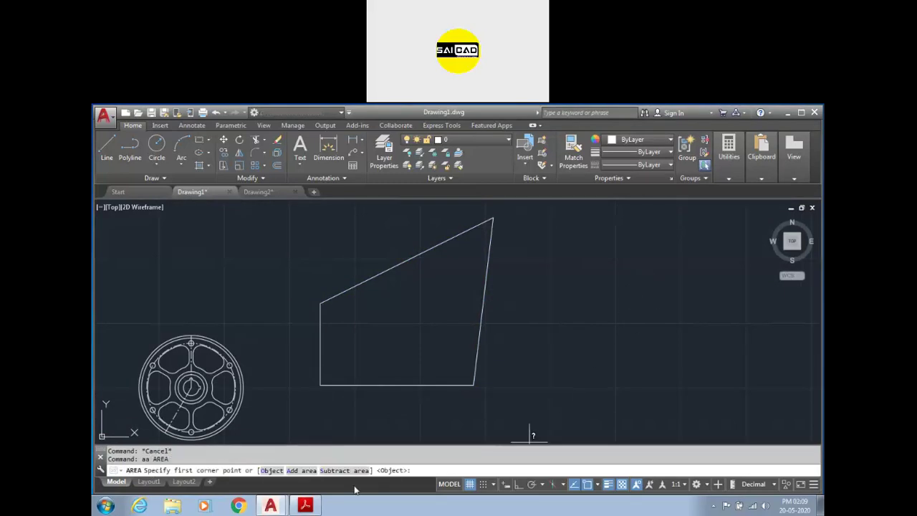
{"action": "left_click", "coordinate": [474, 385]}
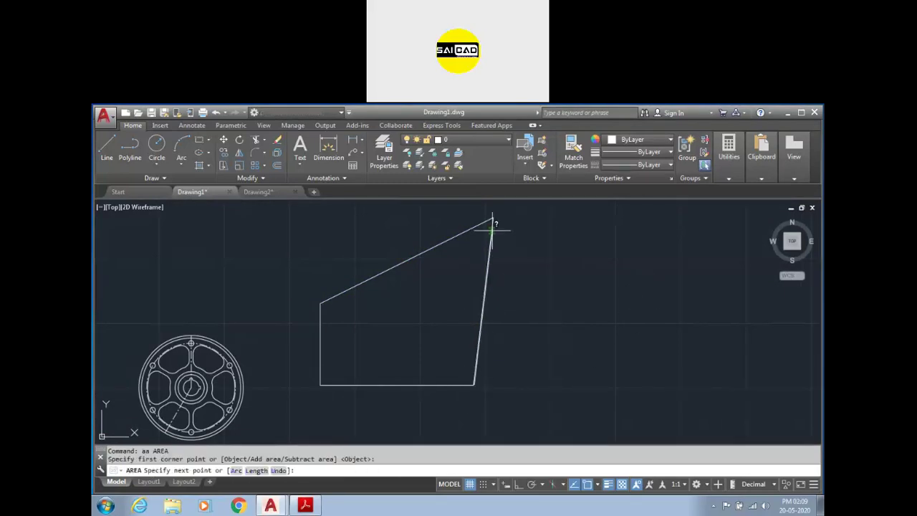
{"action": "left_click", "coordinate": [494, 218]}
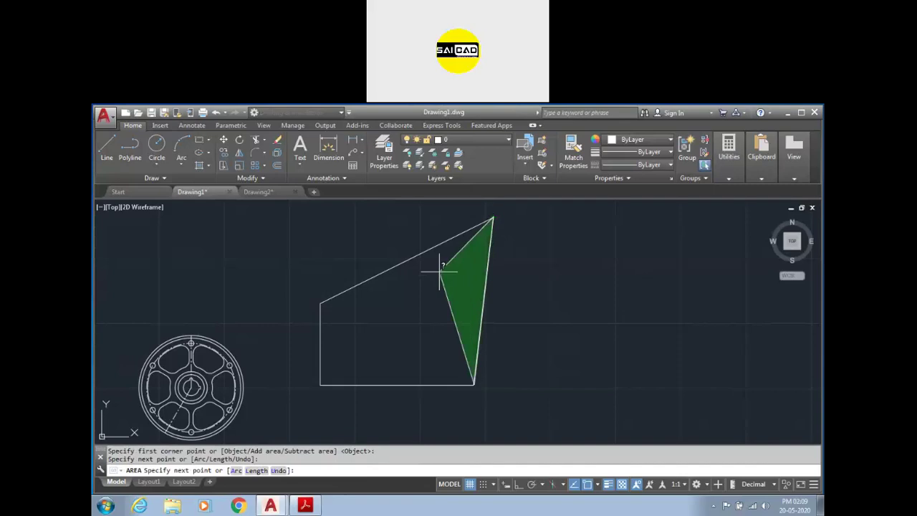
{"action": "left_click", "coordinate": [320, 302]}
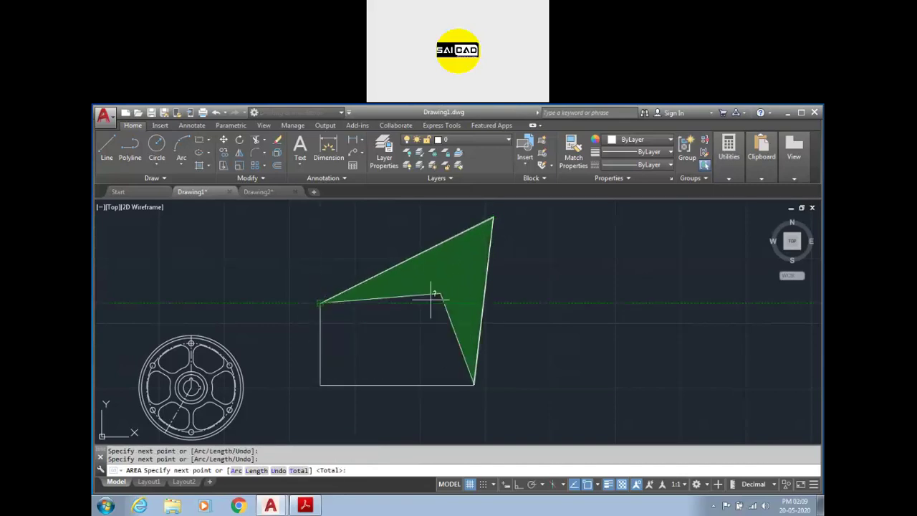
{"action": "left_click", "coordinate": [321, 385]}
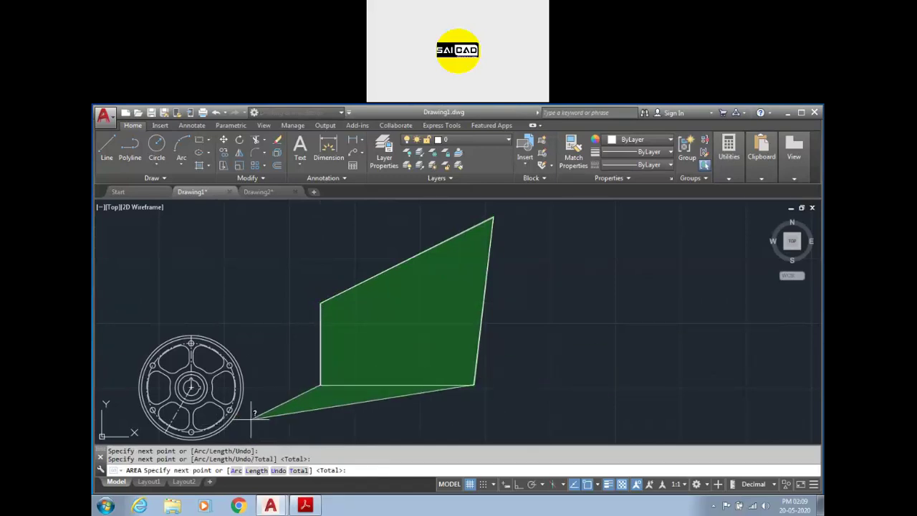
{"action": "key", "text": "Return"}
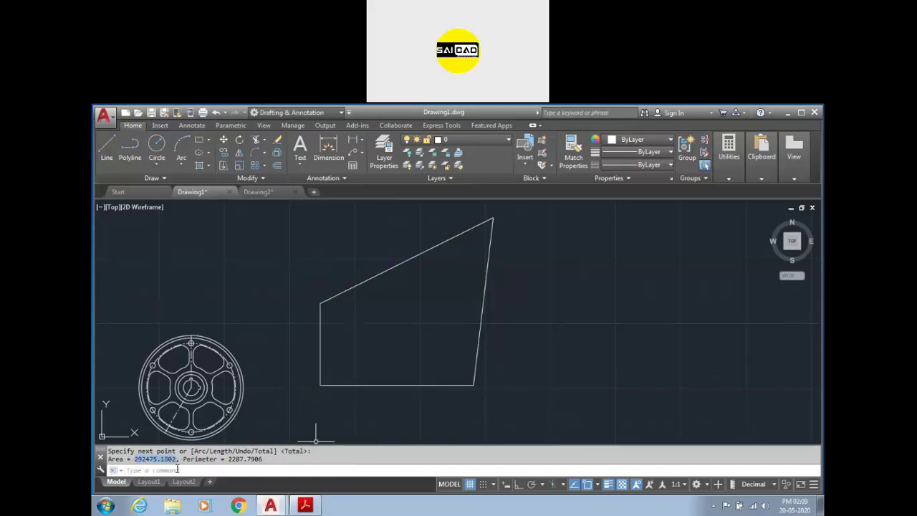
{"action": "key", "text": "Escape"}
{"action": "key", "text": "Escape"}
- Draw a circle centred on the middle of the shape's slanted right edge, crossing that edge
{"action": "scroll", "coordinate": [252, 364], "scroll_direction": "down", "scroll_amount": 3}
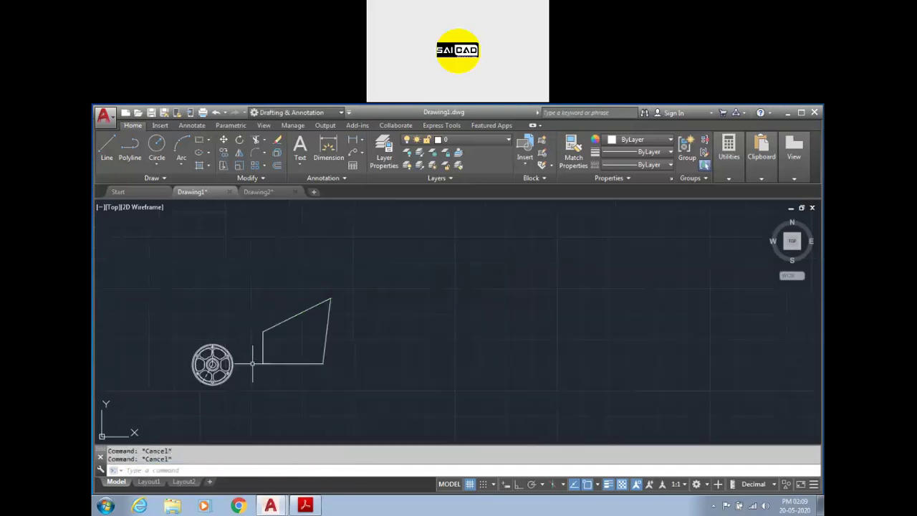
{"action": "type", "text": "c"}
{"action": "key", "text": "Return"}
{"action": "scroll", "coordinate": [298, 347], "scroll_direction": "up", "scroll_amount": 2}
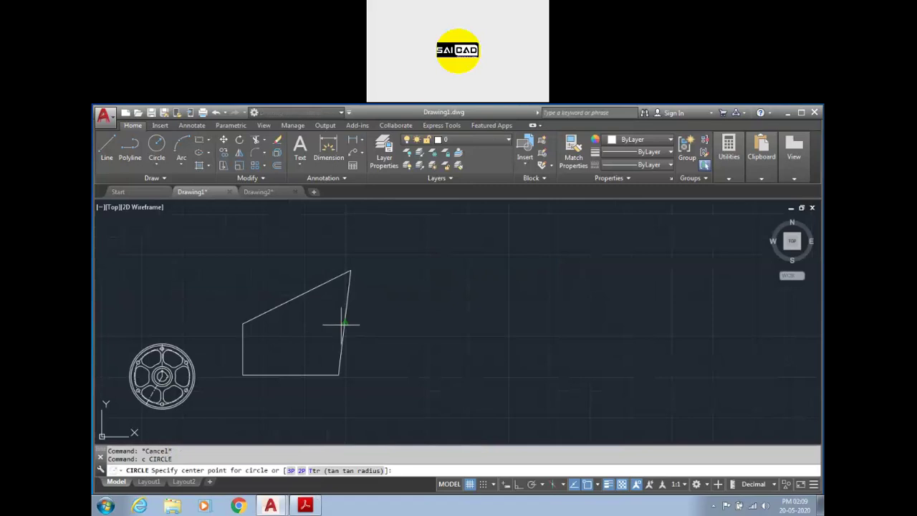
{"action": "left_click", "coordinate": [344, 323]}
{"action": "left_click", "coordinate": [360, 301]}
{"action": "key", "text": "Escape"}
{"action": "key", "text": "Escape"}
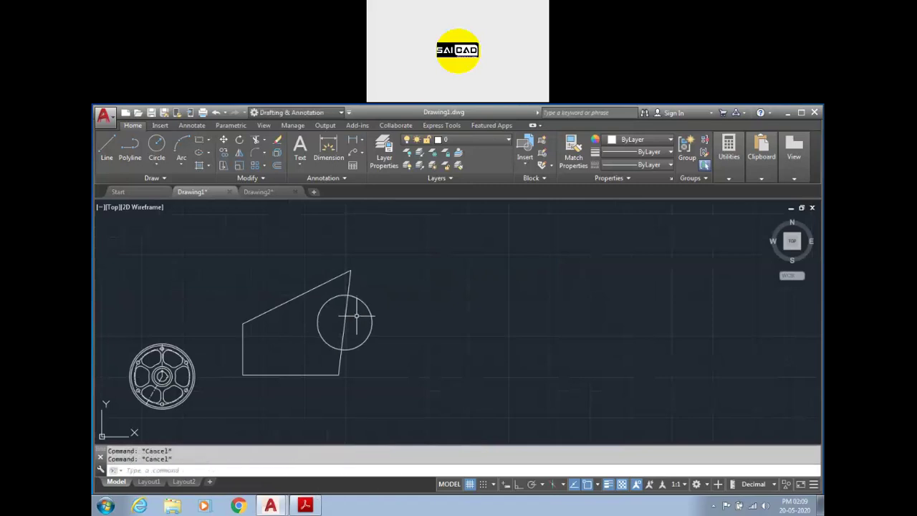
- Trim the circle's inner half and the edge segment inside it, leaving an outward-bulging arc in the outline
{"action": "type", "text": "tr"}
{"action": "key", "text": "Return"}
{"action": "key", "text": "Return"}
{"action": "left_click", "coordinate": [368, 321]}
{"action": "left_click", "coordinate": [310, 334]}
{"action": "key", "text": "Escape"}
{"action": "key", "text": "Escape"}
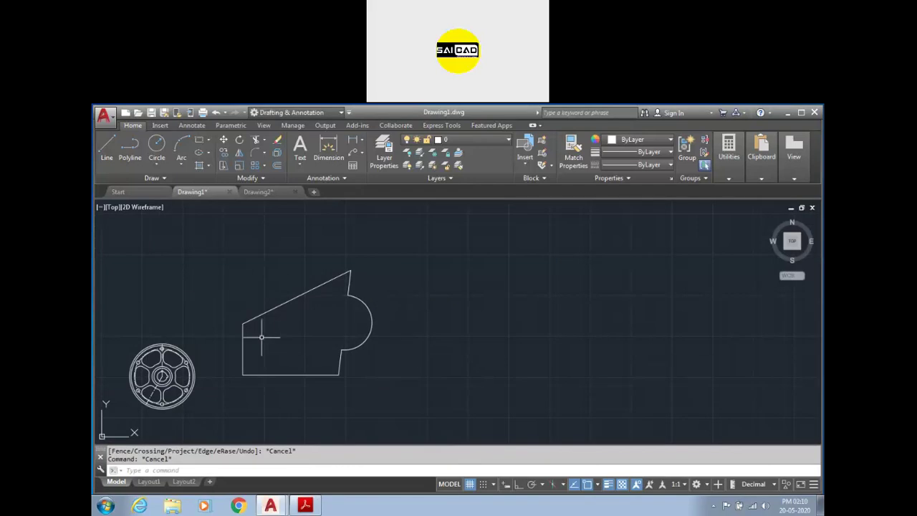
- Start an AREA measurement of the arc-edged shape, picking its lower-left corner, lower-right corner and the arc's lower endpoint
{"action": "scroll", "coordinate": [262, 337], "scroll_direction": "up", "scroll_amount": 2}
{"action": "scroll", "coordinate": [362, 277], "scroll_direction": "down", "scroll_amount": 2}
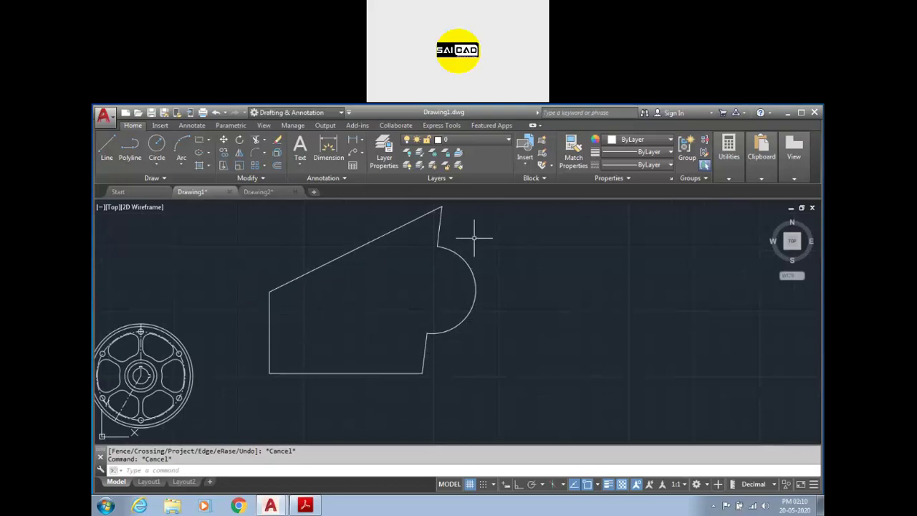
{"action": "type", "text": "aa"}
{"action": "key", "text": "Return"}
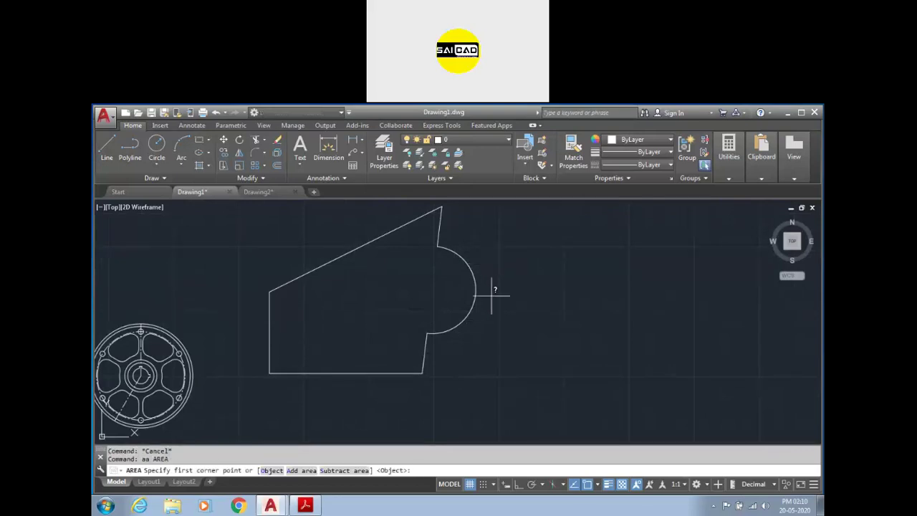
{"action": "left_click", "coordinate": [270, 373]}
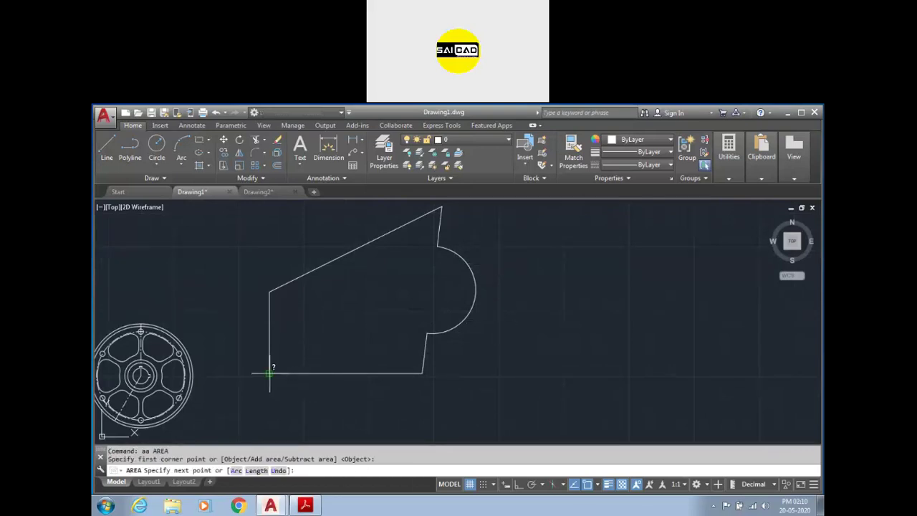
{"action": "left_click", "coordinate": [423, 373]}
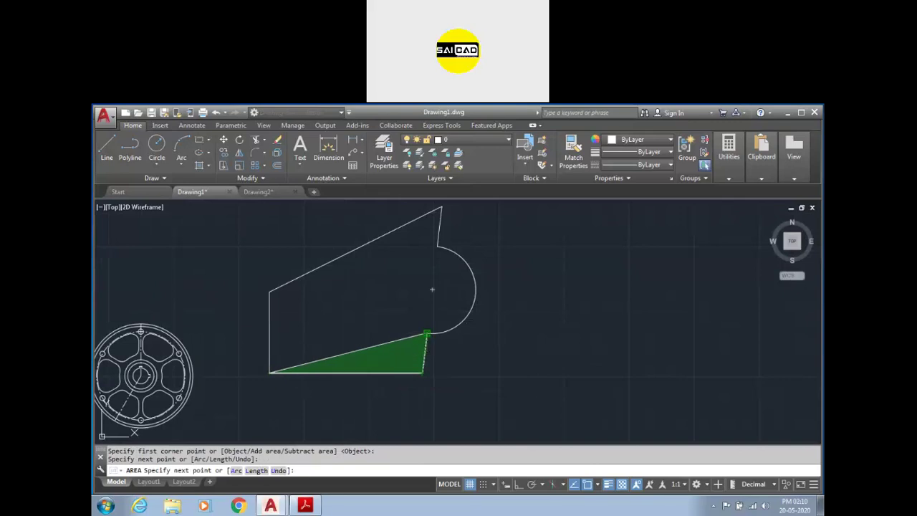
{"action": "left_click", "coordinate": [428, 334]}
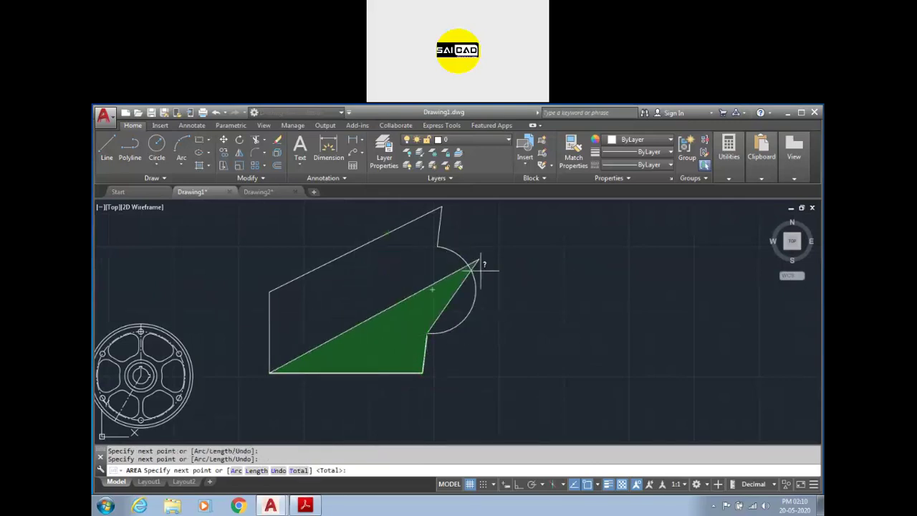
- Trace the bulging arc in the area boundary with the Arc and CEnter options, from the arc's centre to its upper endpoint
{"action": "left_click", "coordinate": [236, 471]}
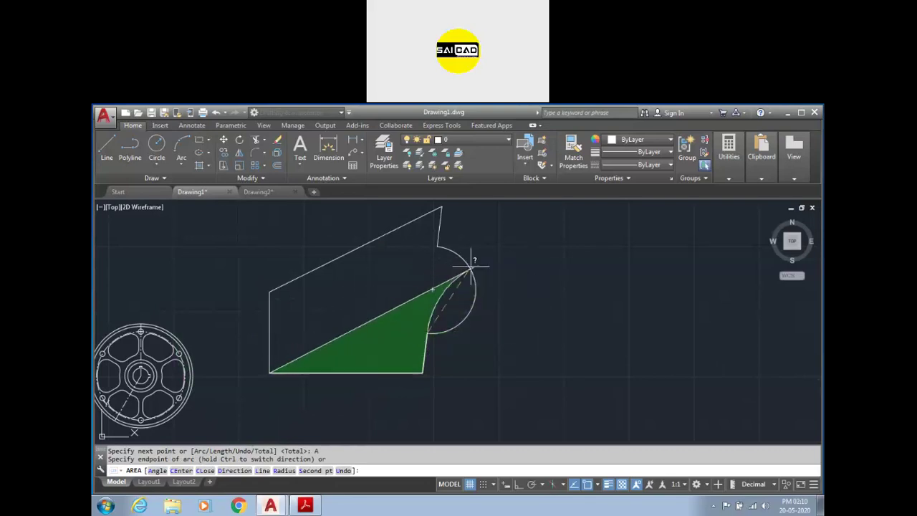
{"action": "scroll", "coordinate": [399, 281], "scroll_direction": "down", "scroll_amount": 4}
{"action": "scroll", "coordinate": [430, 301], "scroll_direction": "up", "scroll_amount": 4}
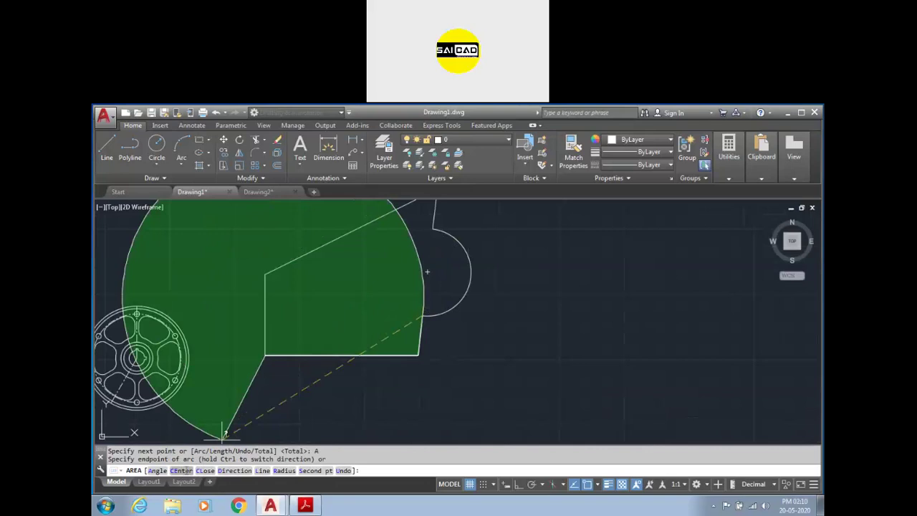
{"action": "left_click", "coordinate": [187, 471]}
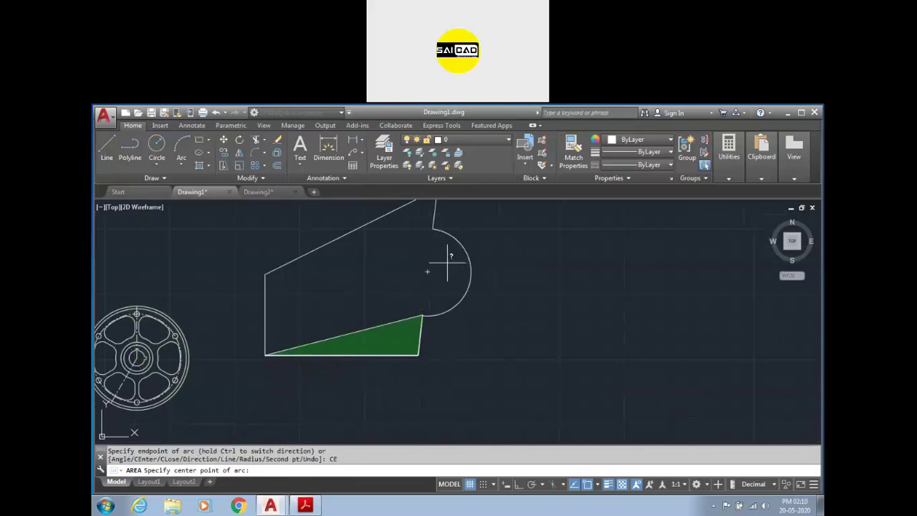
{"action": "left_click", "coordinate": [427, 274]}
{"action": "scroll", "coordinate": [434, 292], "scroll_direction": "down", "scroll_amount": 1}
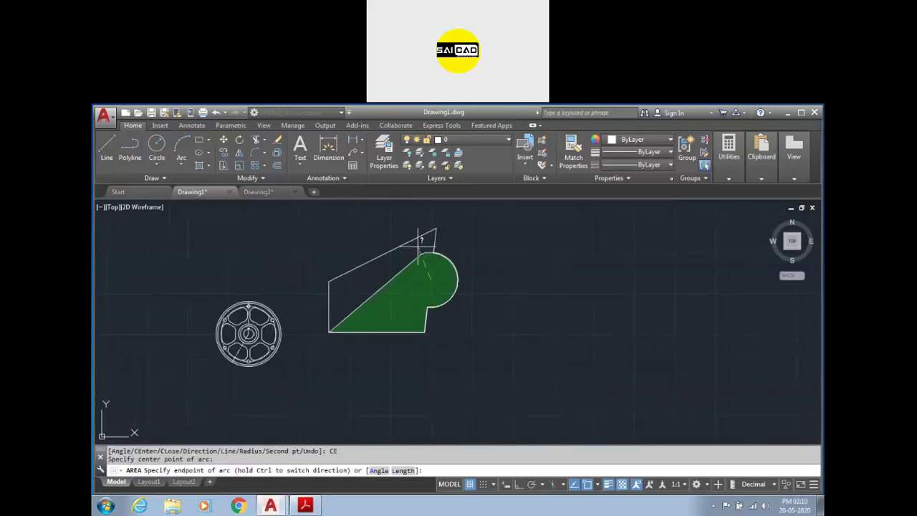
{"action": "scroll", "coordinate": [419, 241], "scroll_direction": "up", "scroll_amount": 4}
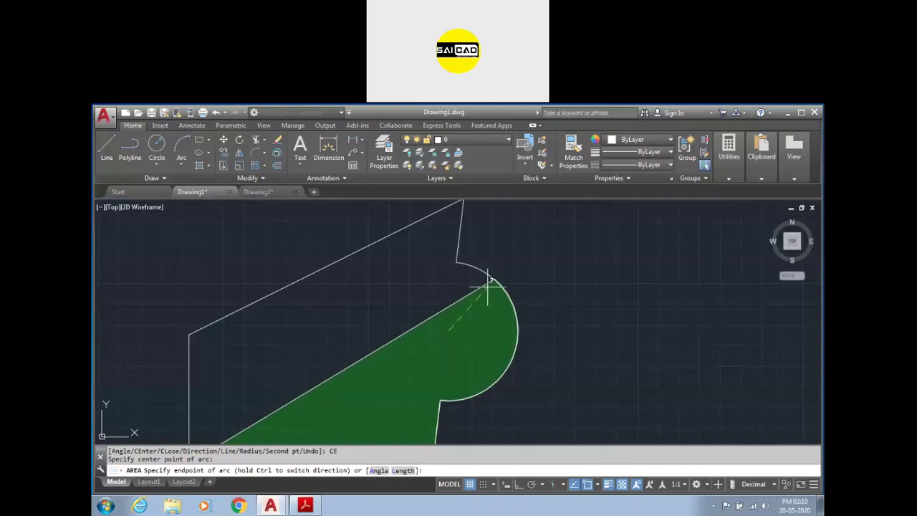
{"action": "left_click", "coordinate": [452, 259]}
{"action": "scroll", "coordinate": [443, 315], "scroll_direction": "down", "scroll_amount": 2}
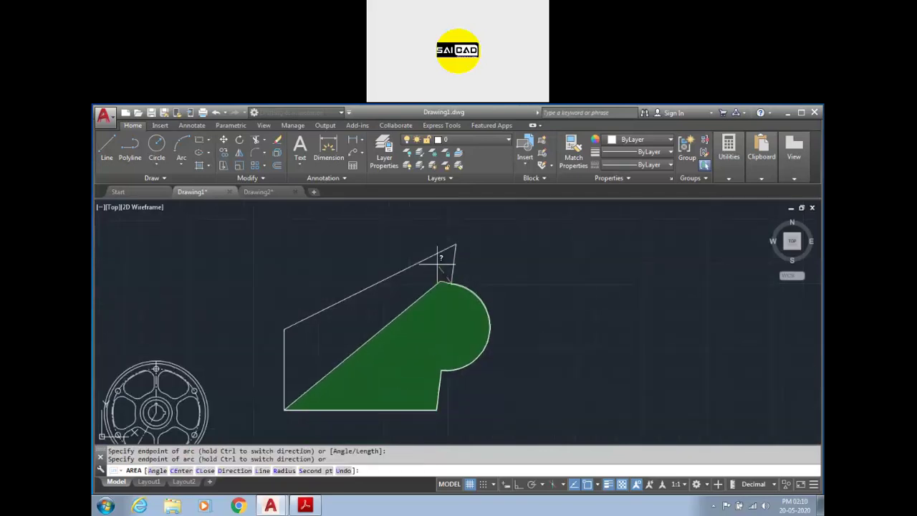
- Switch the area boundary back to Line, pick the remaining corners, total the area, and examine the area and perimeter
{"action": "left_click", "coordinate": [262, 470]}
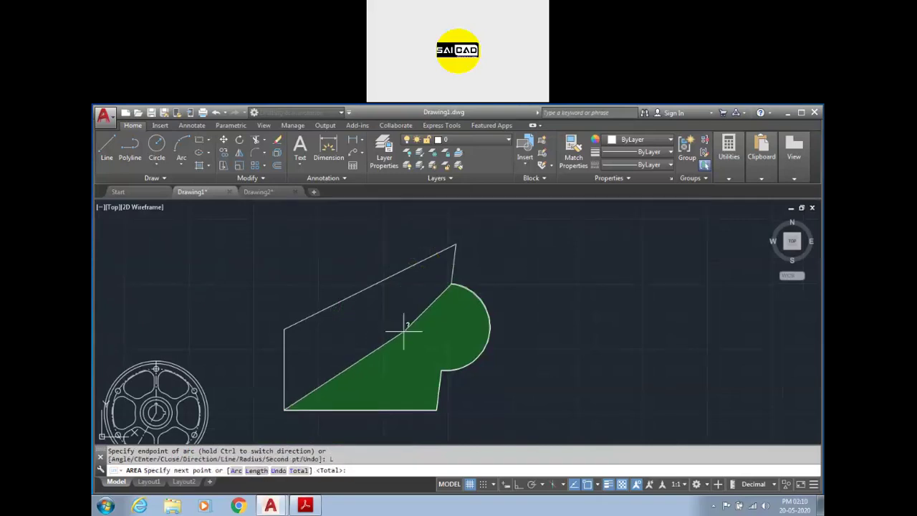
{"action": "left_click", "coordinate": [285, 326]}
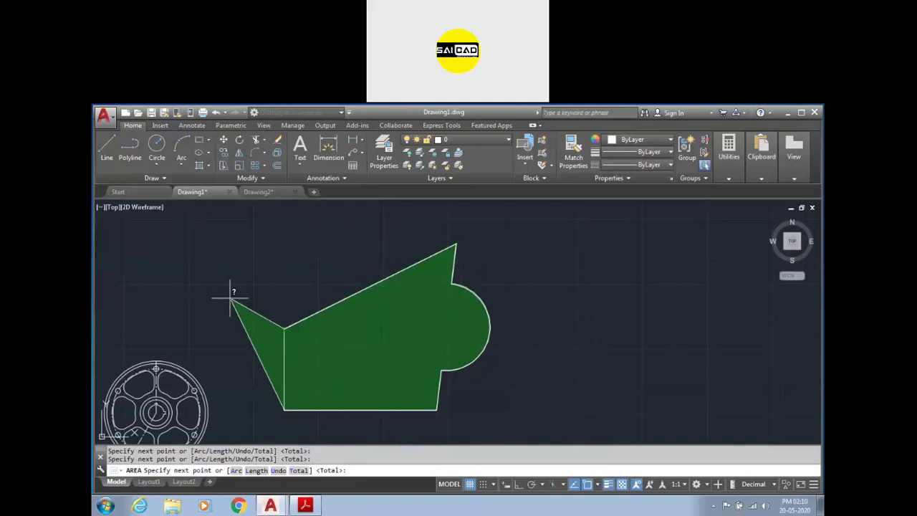
{"action": "key", "text": "Return"}
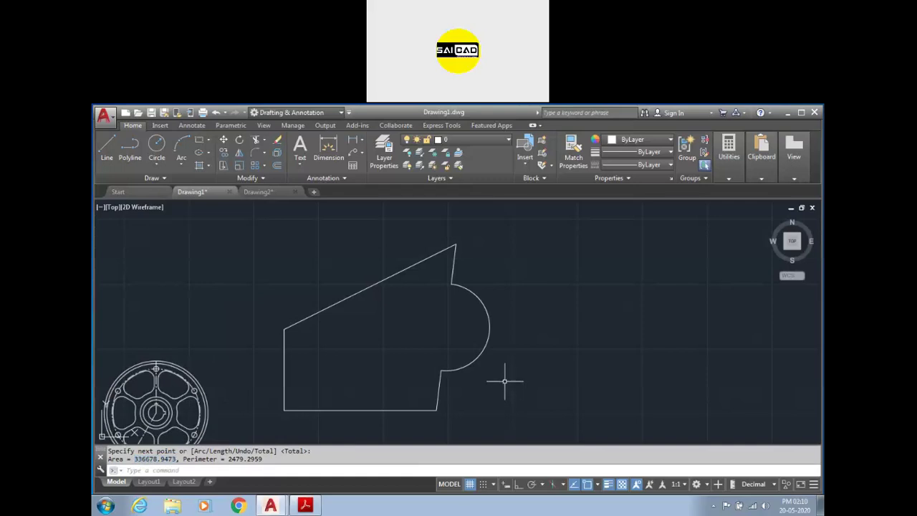
{"action": "key", "text": "Escape"}
{"action": "key", "text": "Escape"}
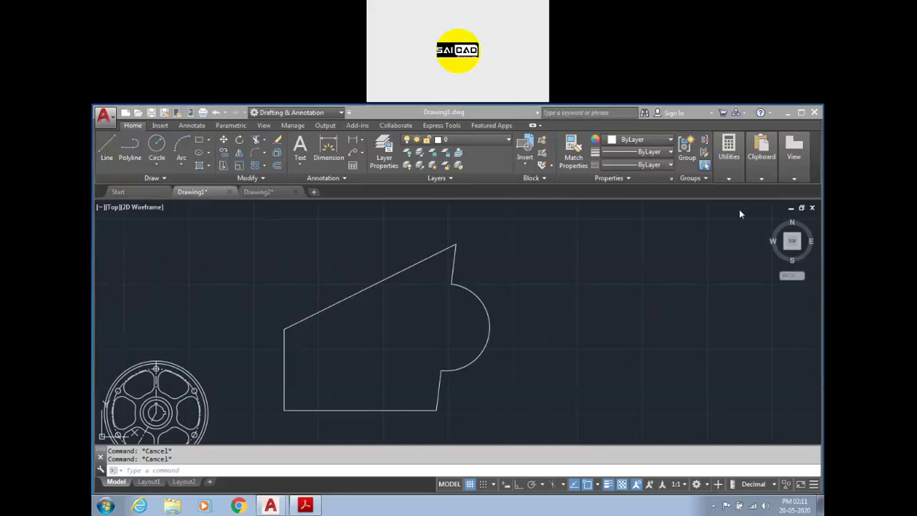
- Open the QuickCalc calculator, expand its Scientific and Number Pad sections to examine them, and close it
{"action": "left_click", "coordinate": [735, 176]}
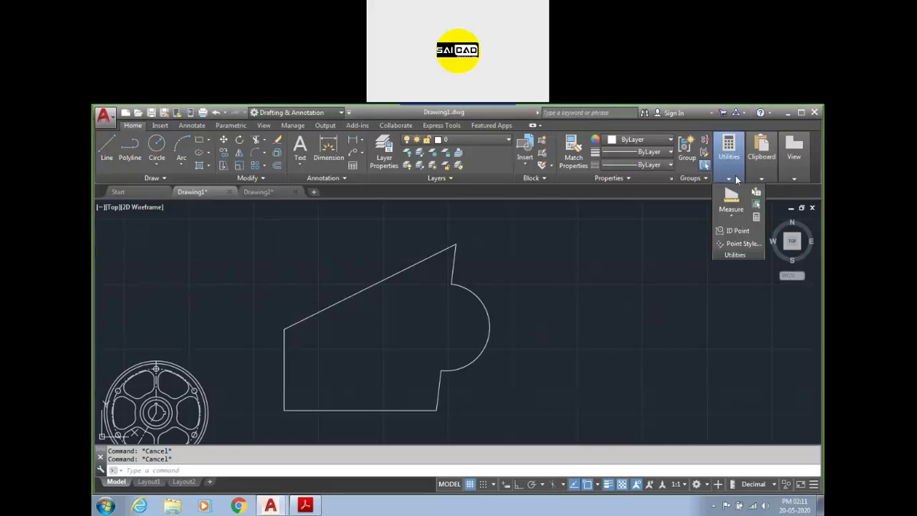
{"action": "left_click", "coordinate": [757, 218]}
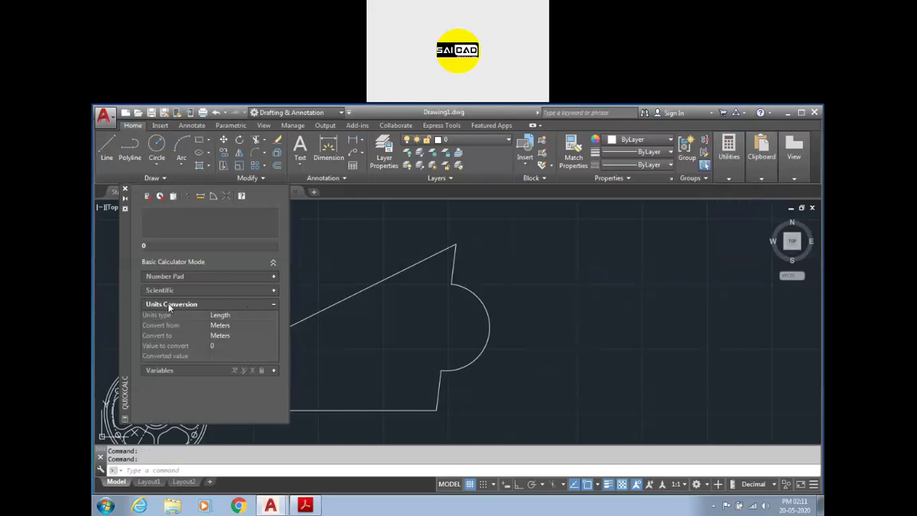
{"action": "left_click", "coordinate": [274, 290]}
{"action": "left_click", "coordinate": [264, 277]}
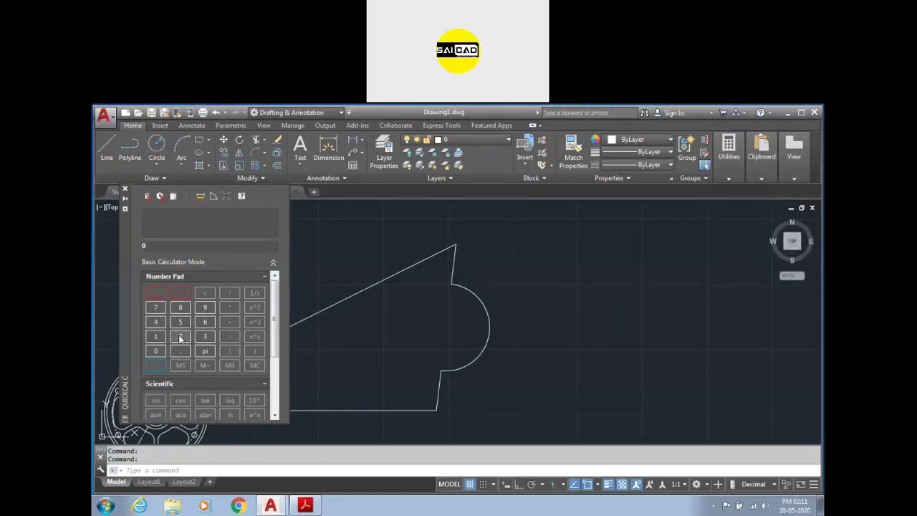
{"action": "left_click", "coordinate": [124, 189]}
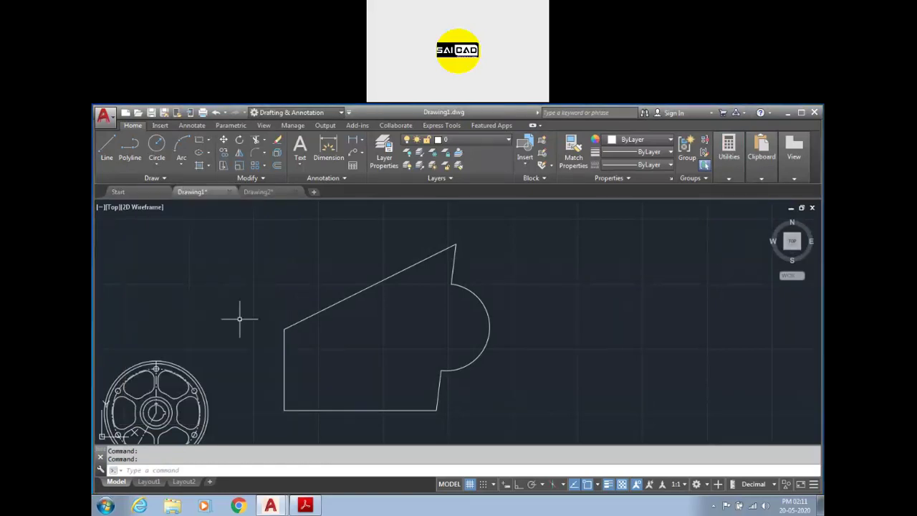
{"action": "scroll", "coordinate": [564, 287], "scroll_direction": "down", "scroll_amount": 2}
{"action": "scroll", "coordinate": [569, 279], "scroll_direction": "up", "scroll_amount": 2}
{"action": "scroll", "coordinate": [508, 319], "scroll_direction": "up", "scroll_amount": 2}
{"action": "scroll", "coordinate": [513, 317], "scroll_direction": "down", "scroll_amount": 2}
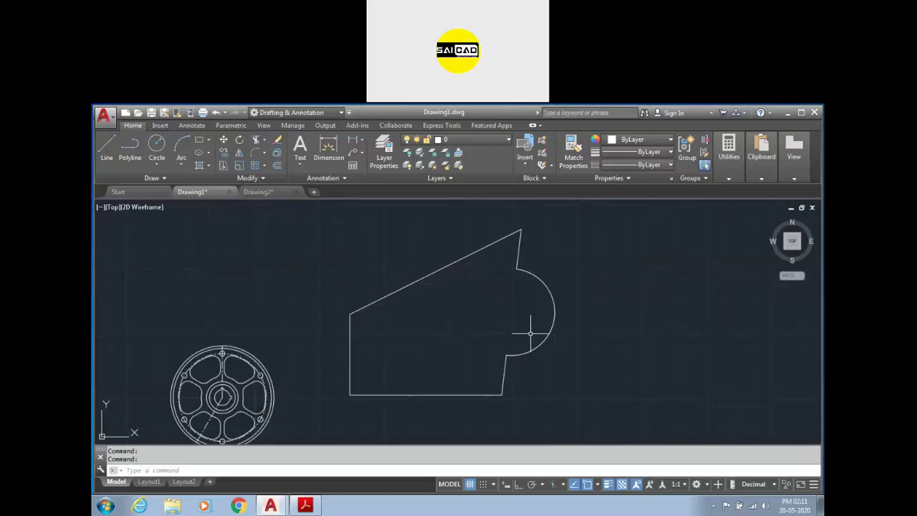
{"action": "left_click", "coordinate": [580, 256]}
{"action": "left_click", "coordinate": [501, 308]}
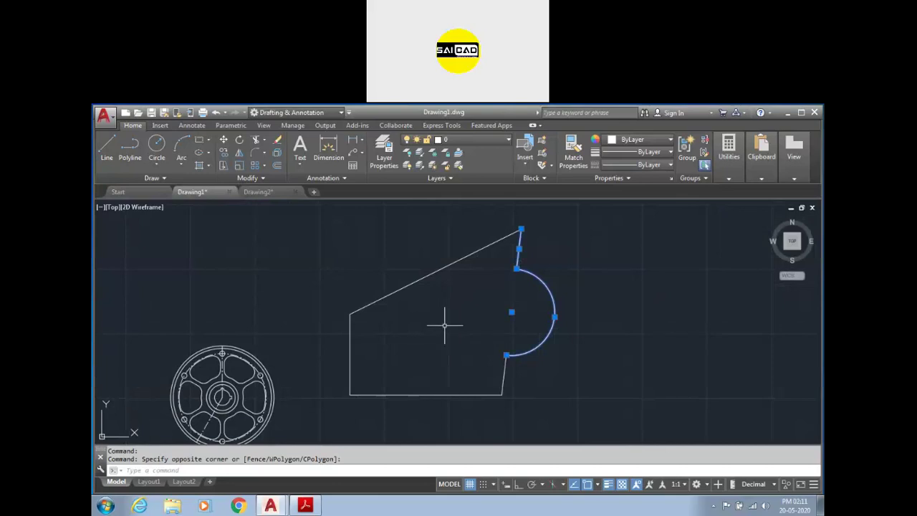
{"action": "key", "text": "Escape"}
- Start another AREA measurement of the arc-edged shape, picking its lower-left corner, lower-right corner and the arc's lower endpoint
{"action": "type", "text": "aa"}
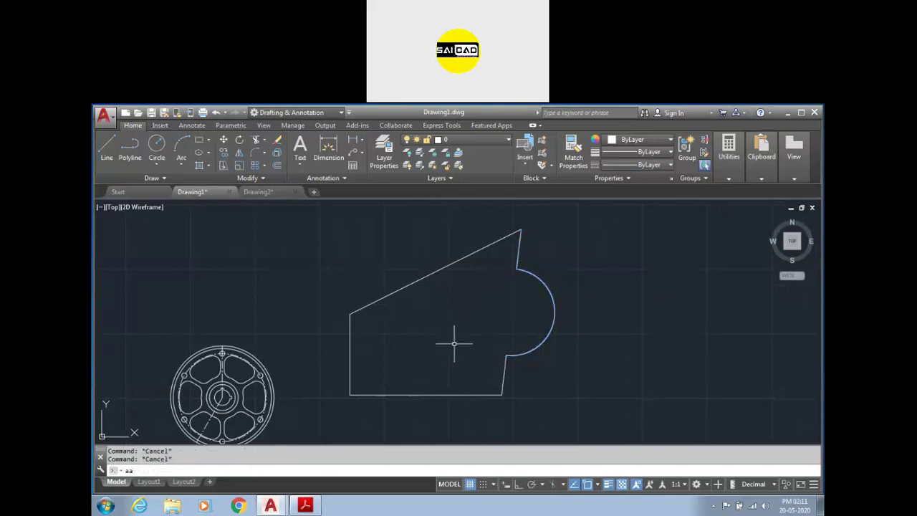
{"action": "key", "text": "Return"}
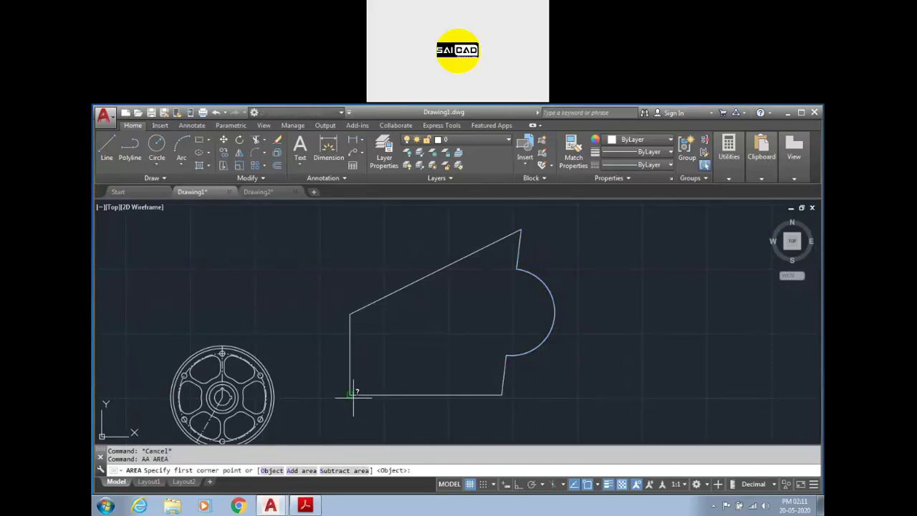
{"action": "left_click", "coordinate": [351, 394]}
{"action": "left_click", "coordinate": [503, 393]}
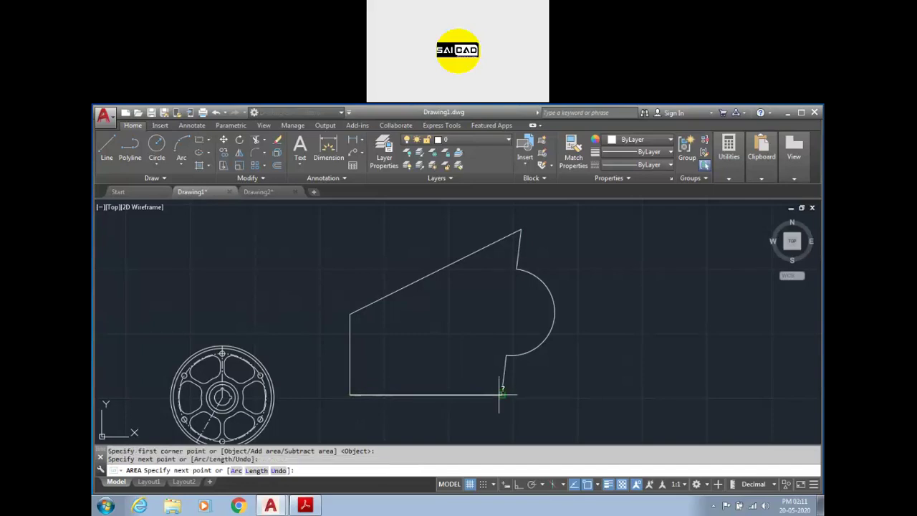
{"action": "left_click", "coordinate": [505, 353]}
- Follow the bulging arc in the area boundary using the Arc and CEnter options, picking its centre and upper endpoint
{"action": "scroll", "coordinate": [513, 290], "scroll_direction": "up", "scroll_amount": 2}
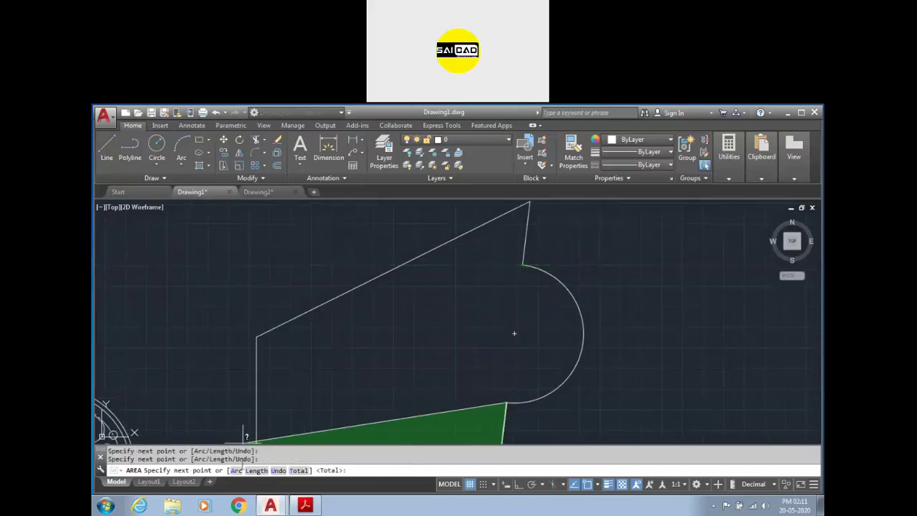
{"action": "left_click", "coordinate": [237, 471]}
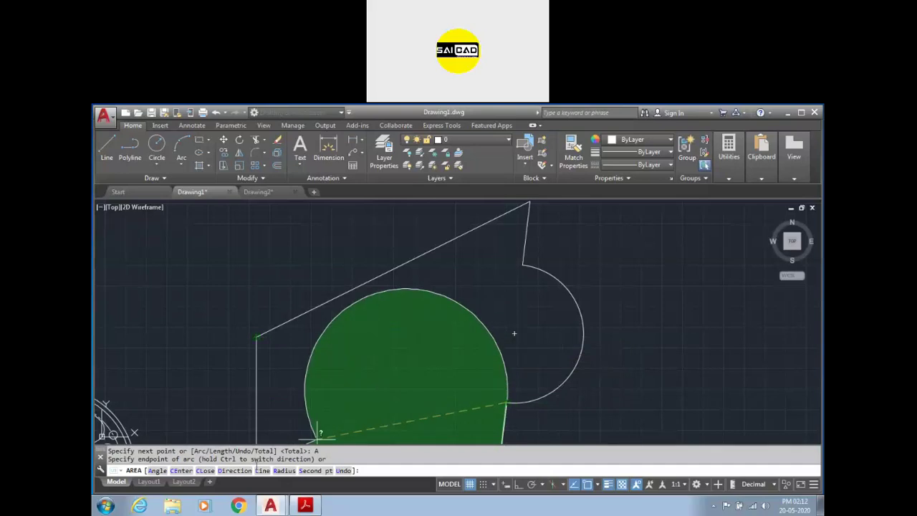
{"action": "left_click", "coordinate": [181, 470]}
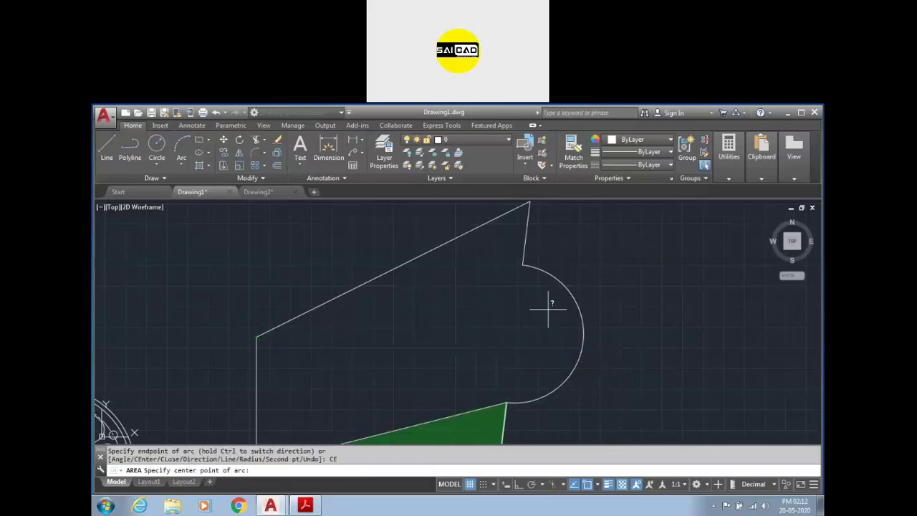
{"action": "left_click", "coordinate": [516, 331]}
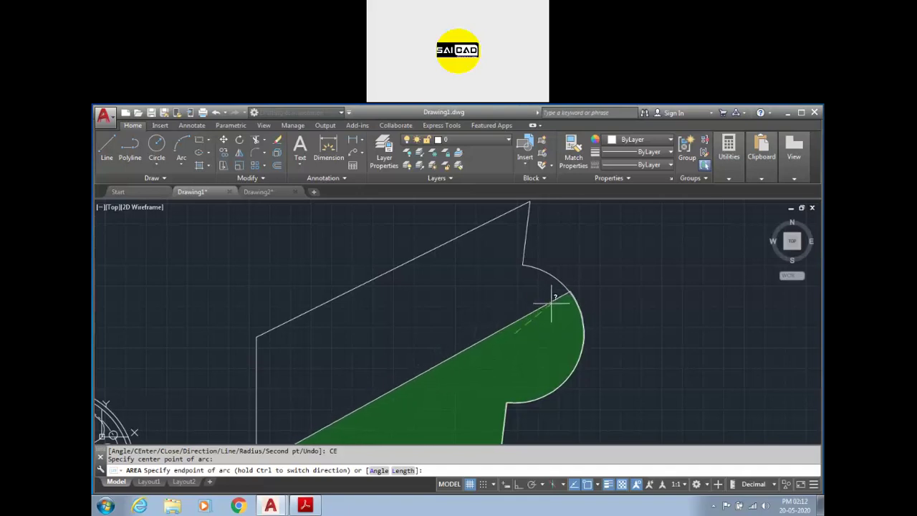
{"action": "left_click", "coordinate": [523, 265]}
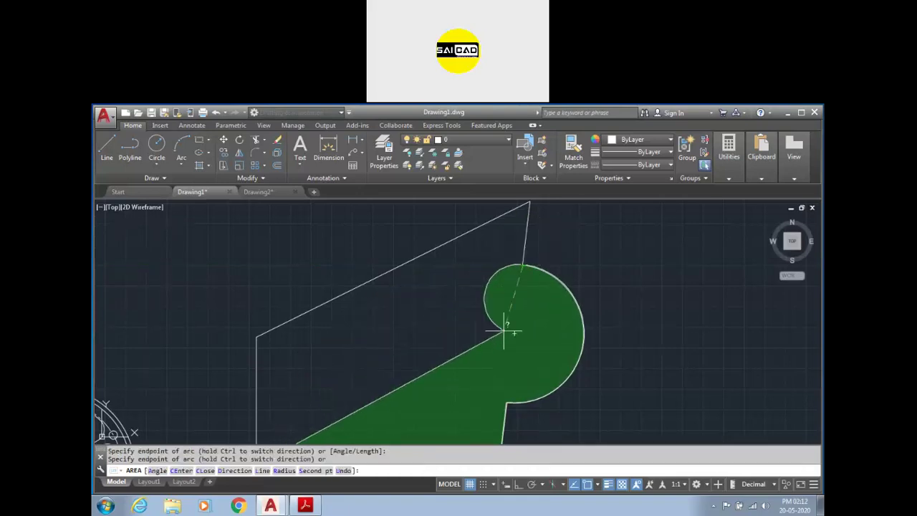
- Return the area boundary to Line mode, pick the remaining corners, finish the total, and examine the resulting area and perimeter
{"action": "scroll", "coordinate": [541, 252], "scroll_direction": "up", "scroll_amount": 6}
{"action": "scroll", "coordinate": [527, 306], "scroll_direction": "down", "scroll_amount": 6}
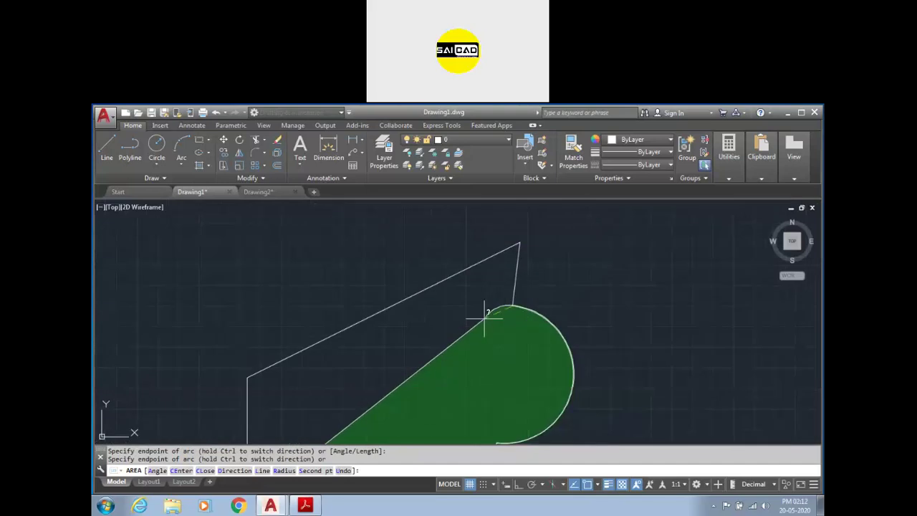
{"action": "type", "text": "L"}
{"action": "key", "text": "Return"}
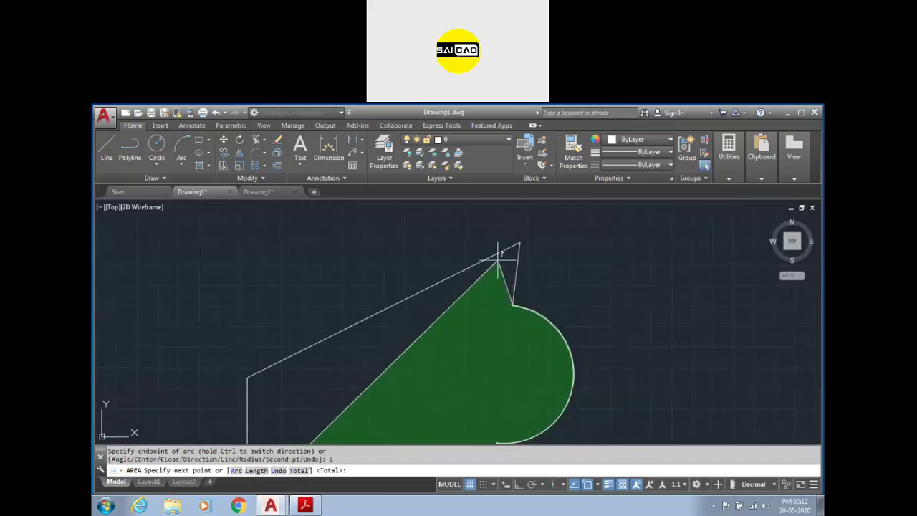
{"action": "scroll", "coordinate": [520, 242], "scroll_direction": "down", "scroll_amount": 5}
{"action": "left_click", "coordinate": [453, 277]}
{"action": "key", "text": "Return"}
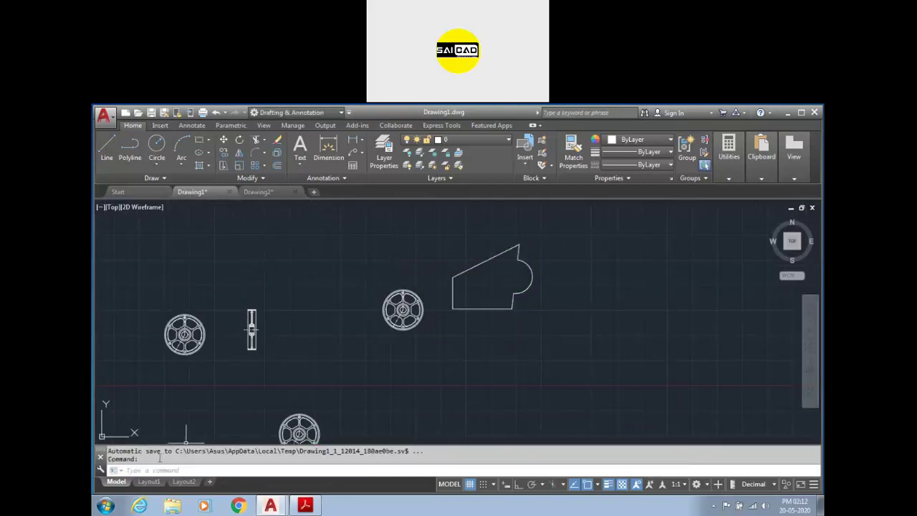
{"action": "scroll", "coordinate": [152, 453], "scroll_direction": "up", "scroll_amount": 1}
{"action": "left_click_drag", "start_coordinate": [181, 452], "coordinate": [200, 454]}
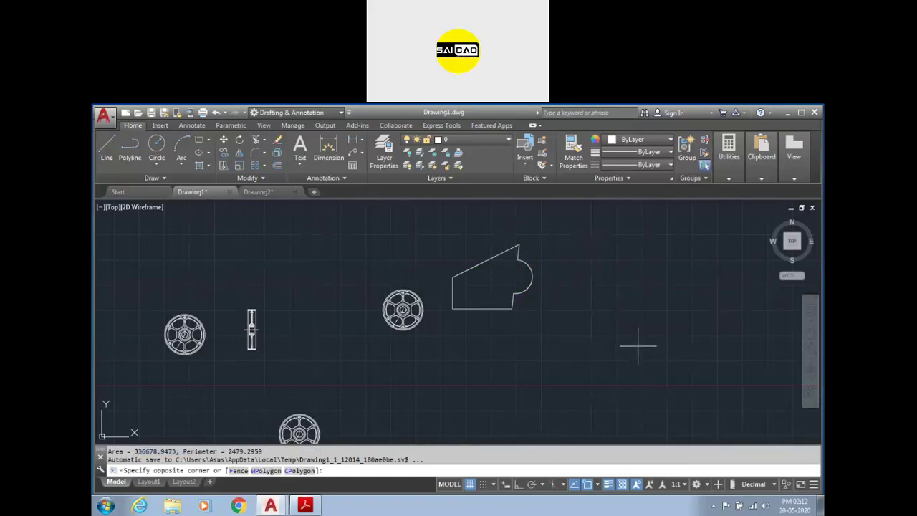
{"action": "left_click", "coordinate": [574, 362]}
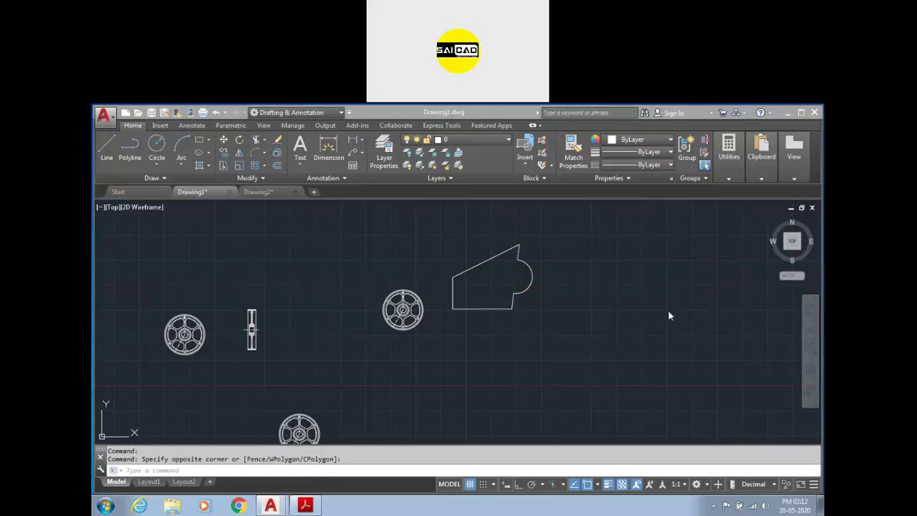
{"action": "left_click", "coordinate": [453, 369]}
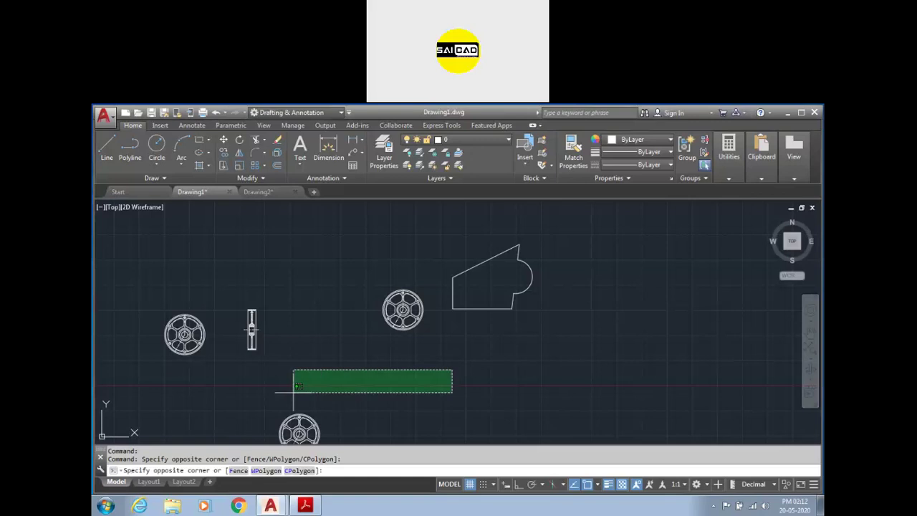
{"action": "left_click", "coordinate": [294, 392]}
{"action": "scroll", "coordinate": [436, 376], "scroll_direction": "down", "scroll_amount": 4}
{"action": "scroll", "coordinate": [356, 398], "scroll_direction": "up", "scroll_amount": 2}
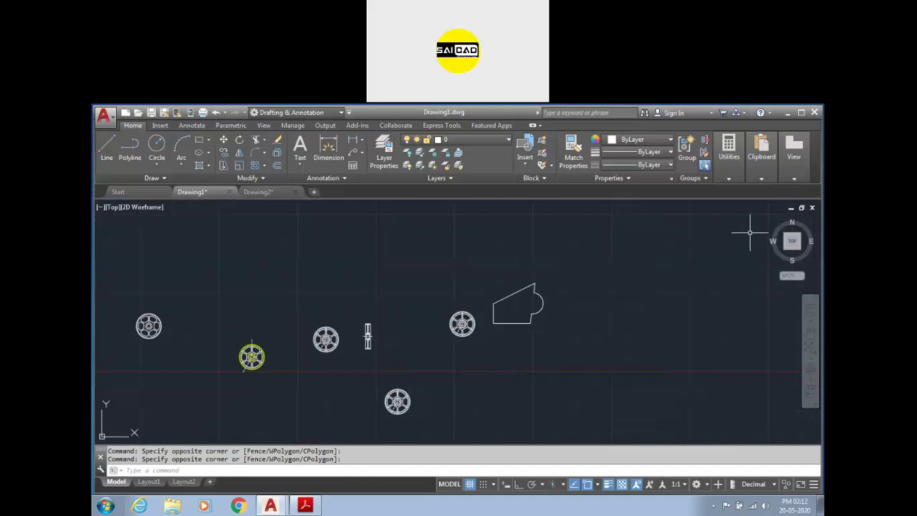
{"action": "left_click", "coordinate": [728, 179]}
{"action": "scroll", "coordinate": [602, 287], "scroll_direction": "up", "scroll_amount": 4}
{"action": "scroll", "coordinate": [606, 284], "scroll_direction": "down", "scroll_amount": 2}
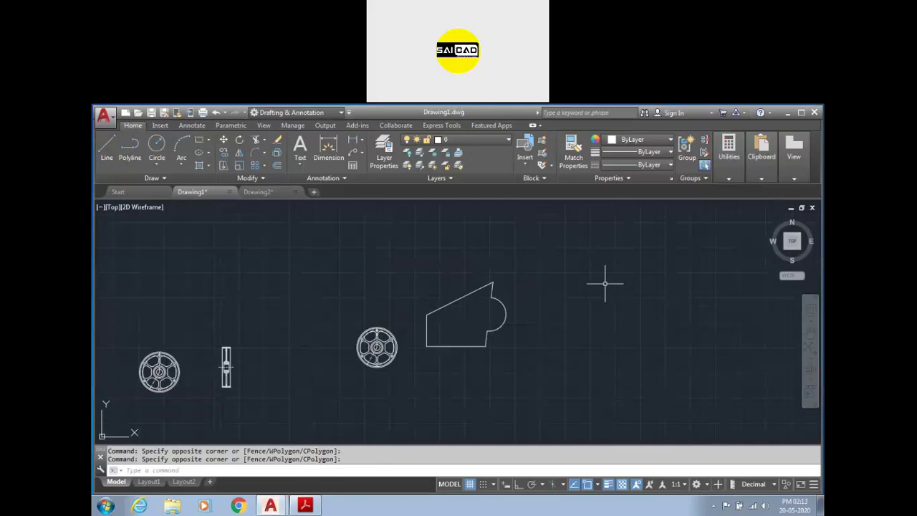
- Place a point object at the centre of the shape's bulging arc with the POINT command
{"action": "type", "text": "po"}
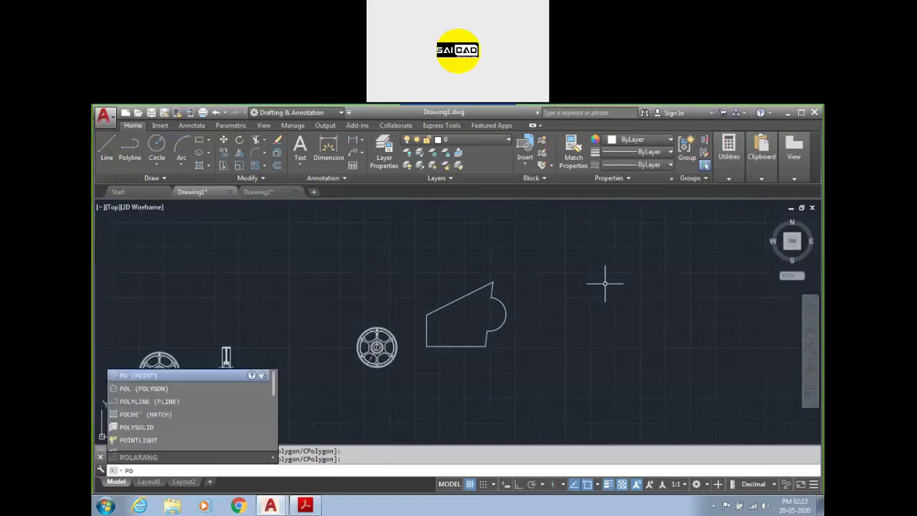
{"action": "key", "text": "Return"}
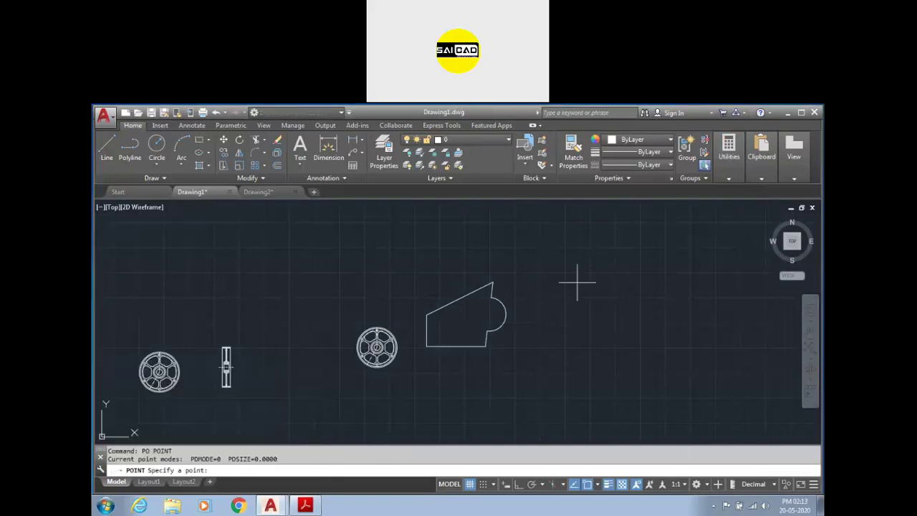
{"action": "scroll", "coordinate": [473, 301], "scroll_direction": "up", "scroll_amount": 3}
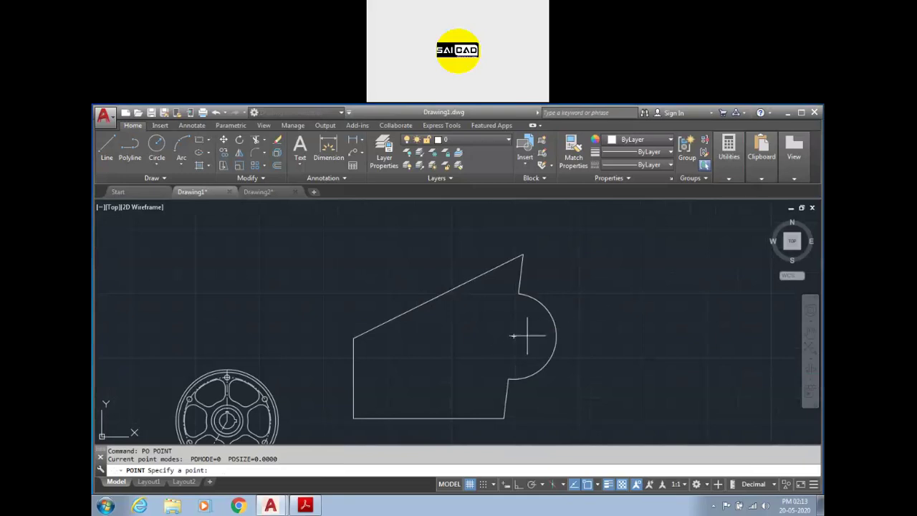
{"action": "left_click", "coordinate": [513, 336]}
{"action": "scroll", "coordinate": [533, 368], "scroll_direction": "down", "scroll_amount": 5}
{"action": "scroll", "coordinate": [549, 320], "scroll_direction": "up", "scroll_amount": 6}
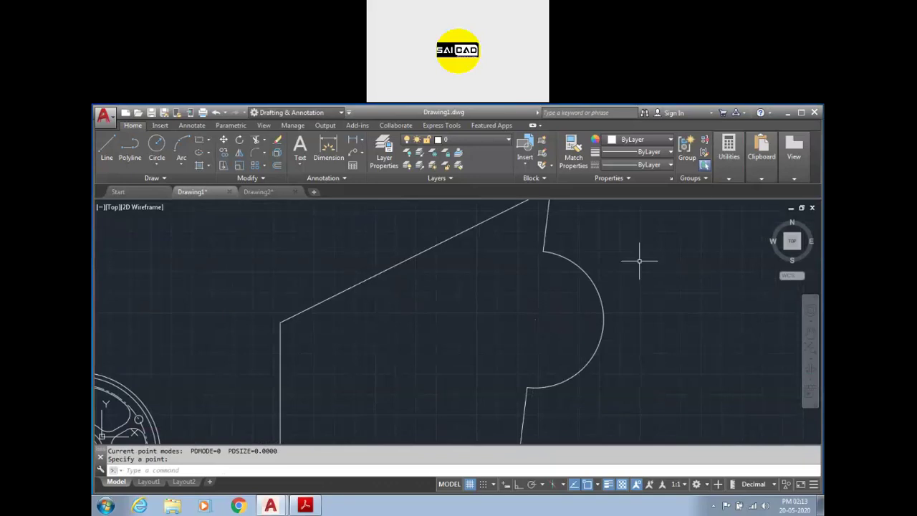
- Set the point style to the plus-shaped marker, keeping the size at 5% relative to the screen, and inspect the point
{"action": "left_click", "coordinate": [695, 179]}
{"action": "left_click", "coordinate": [728, 152]}
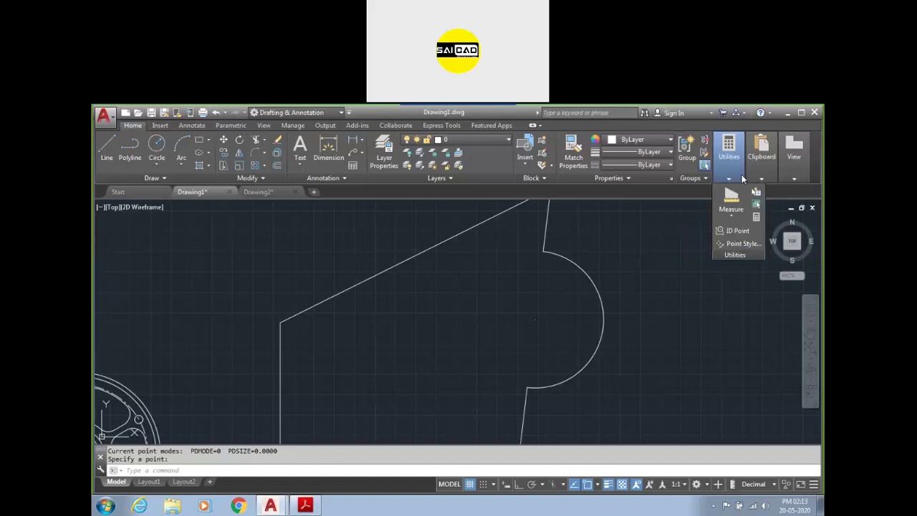
{"action": "left_click", "coordinate": [752, 245]}
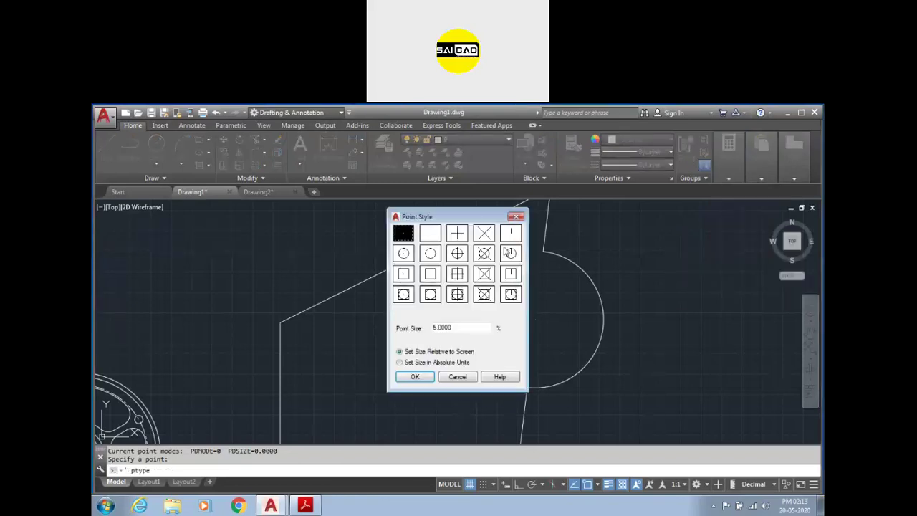
{"action": "left_click_drag", "start_coordinate": [477, 217], "coordinate": [267, 234]}
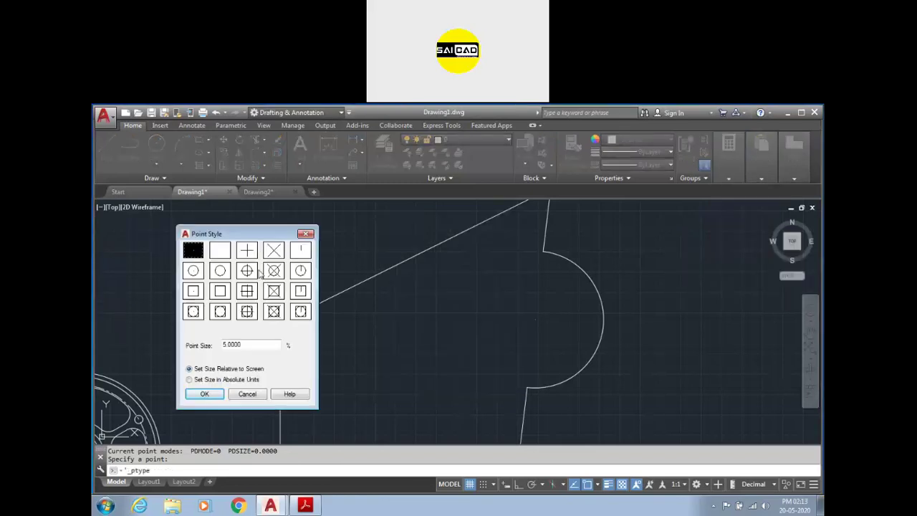
{"action": "left_click", "coordinate": [247, 252]}
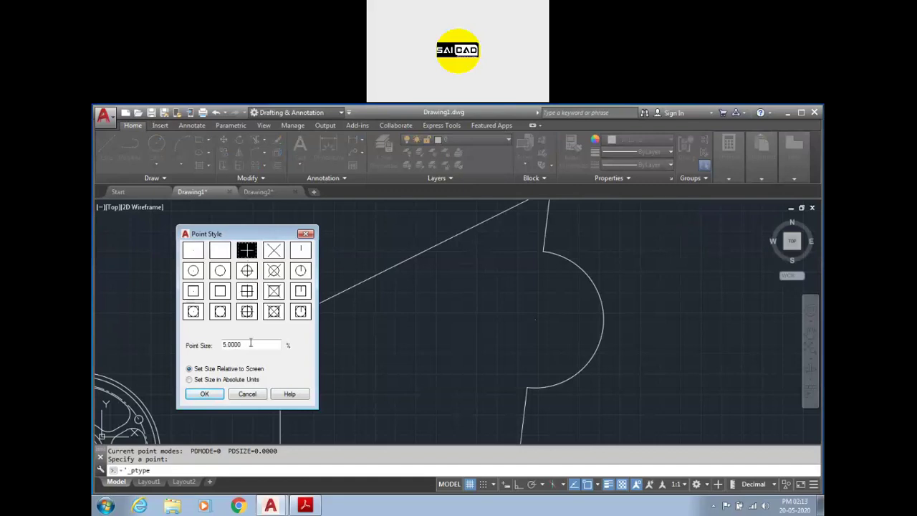
{"action": "left_click", "coordinate": [205, 395]}
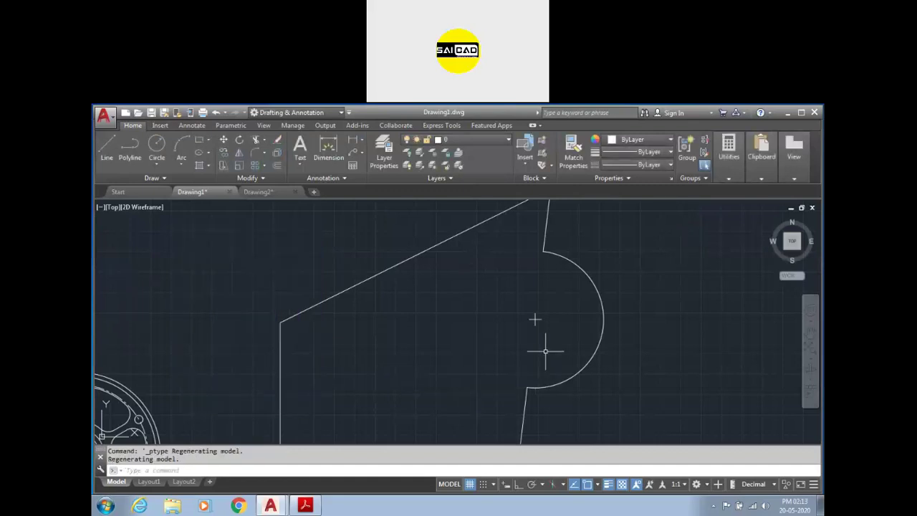
{"action": "scroll", "coordinate": [542, 315], "scroll_direction": "up", "scroll_amount": 2}
{"action": "scroll", "coordinate": [538, 312], "scroll_direction": "down", "scroll_amount": 2}
- Change the point style to the square with a diagonal cross and inspect the point at the arc's centre
{"action": "left_click", "coordinate": [729, 178]}
{"action": "left_click", "coordinate": [739, 243]}
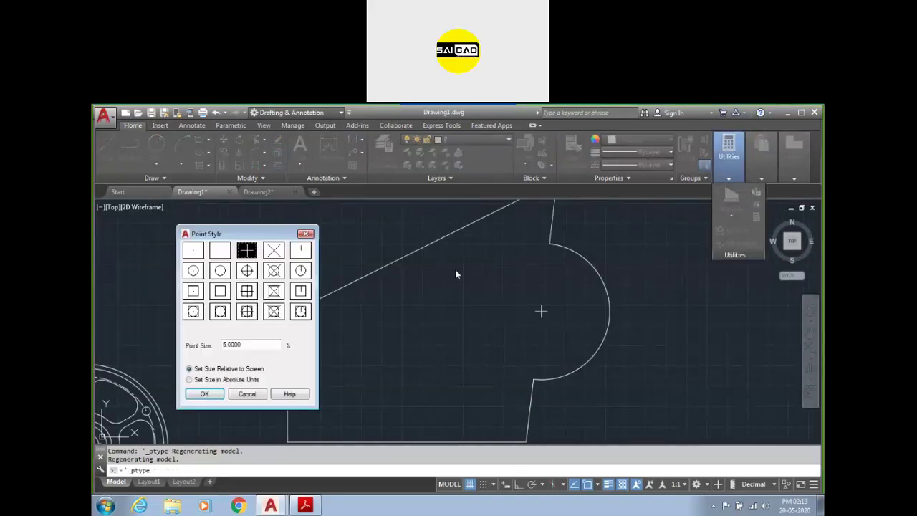
{"action": "left_click", "coordinate": [273, 291]}
{"action": "left_click", "coordinate": [204, 393]}
{"action": "scroll", "coordinate": [505, 324], "scroll_direction": "up", "scroll_amount": 5}
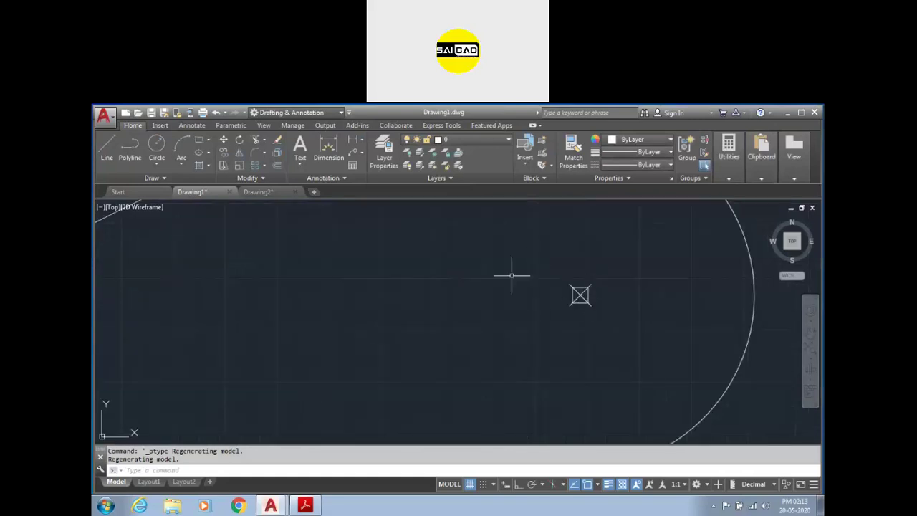
{"action": "scroll", "coordinate": [615, 294], "scroll_direction": "down", "scroll_amount": 5}
{"action": "scroll", "coordinate": [542, 277], "scroll_direction": "down", "scroll_amount": 2}
{"action": "scroll", "coordinate": [545, 280], "scroll_direction": "up", "scroll_amount": 4}
{"action": "scroll", "coordinate": [528, 326], "scroll_direction": "down", "scroll_amount": 2}
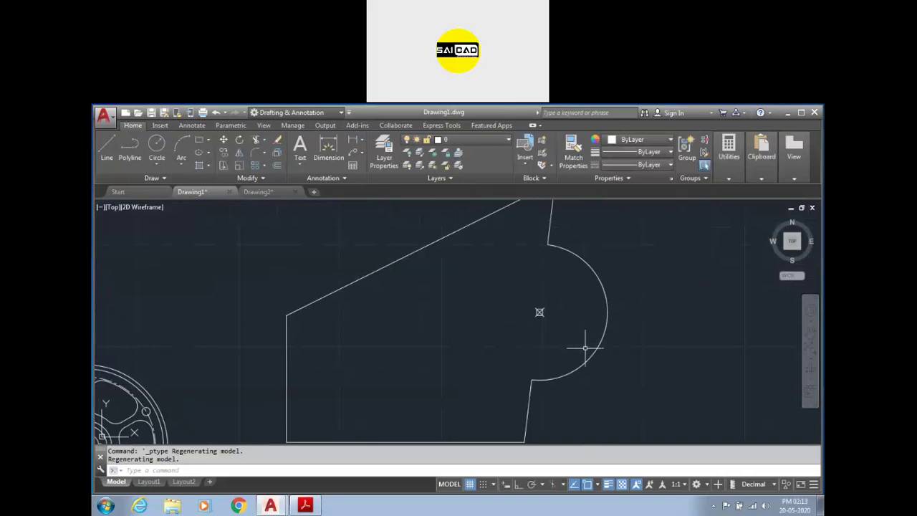
- Copy the wheel beside the arc-edged shape to the clipboard and paste it into Drawing2, to the right of the red wheel
{"action": "left_click", "coordinate": [734, 180]}
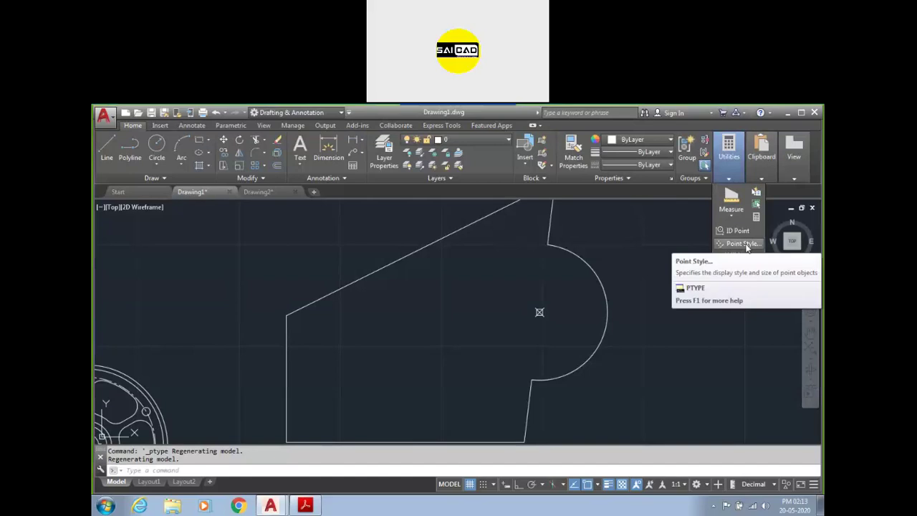
{"action": "left_click", "coordinate": [764, 164]}
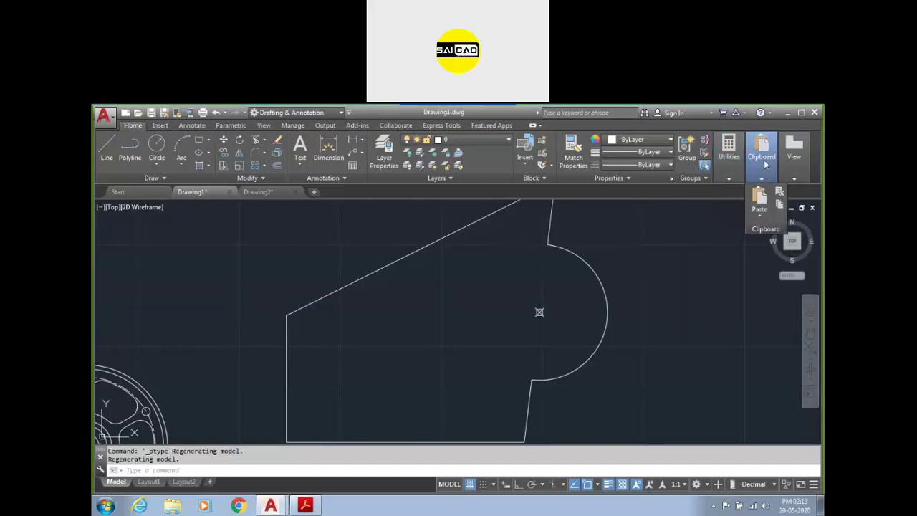
{"action": "scroll", "coordinate": [487, 330], "scroll_direction": "down", "scroll_amount": 4}
{"action": "left_click", "coordinate": [391, 328]}
{"action": "left_click", "coordinate": [266, 415]}
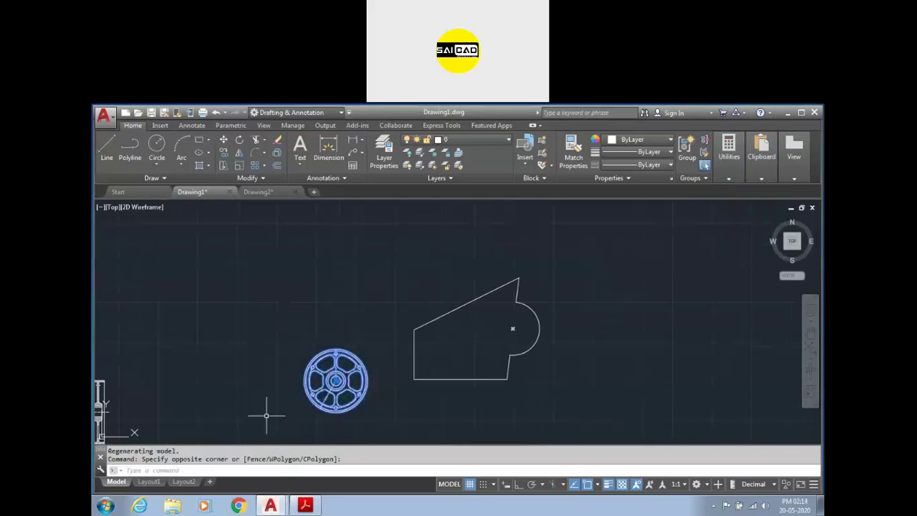
{"action": "key", "text": "ctrl+c"}
{"action": "left_click", "coordinate": [271, 193]}
{"action": "key", "text": "ctrl+v"}
{"action": "left_click", "coordinate": [516, 312]}
{"action": "scroll", "coordinate": [532, 290], "scroll_direction": "up", "scroll_amount": 4}
{"action": "scroll", "coordinate": [542, 309], "scroll_direction": "down", "scroll_amount": 4}
{"action": "key", "text": "Escape"}
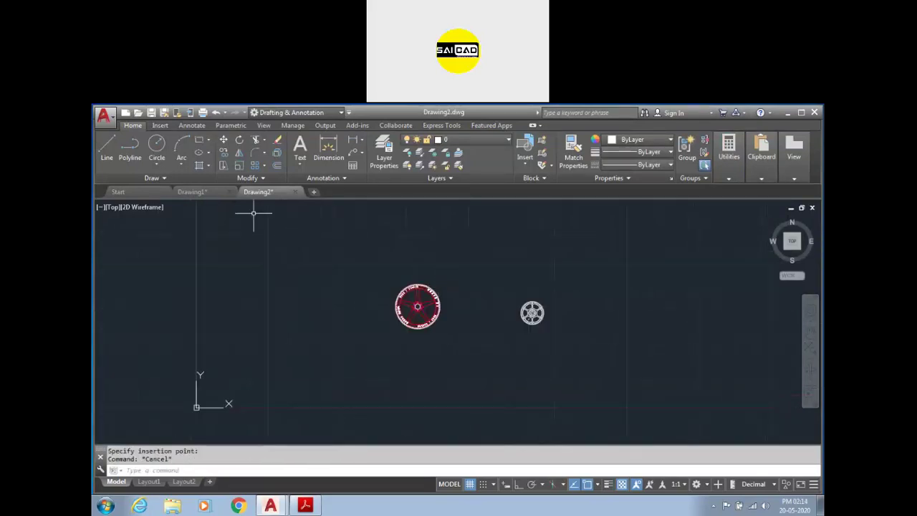
- Try the Copy command on the wheel beside the arc-edged shape in Drawing1, using its top point as base point
{"action": "left_click", "coordinate": [192, 192]}
{"action": "left_click", "coordinate": [224, 152]}
{"action": "left_click", "coordinate": [391, 314]}
{"action": "left_click", "coordinate": [250, 442]}
{"action": "key", "text": "Return"}
{"action": "left_click", "coordinate": [336, 350]}
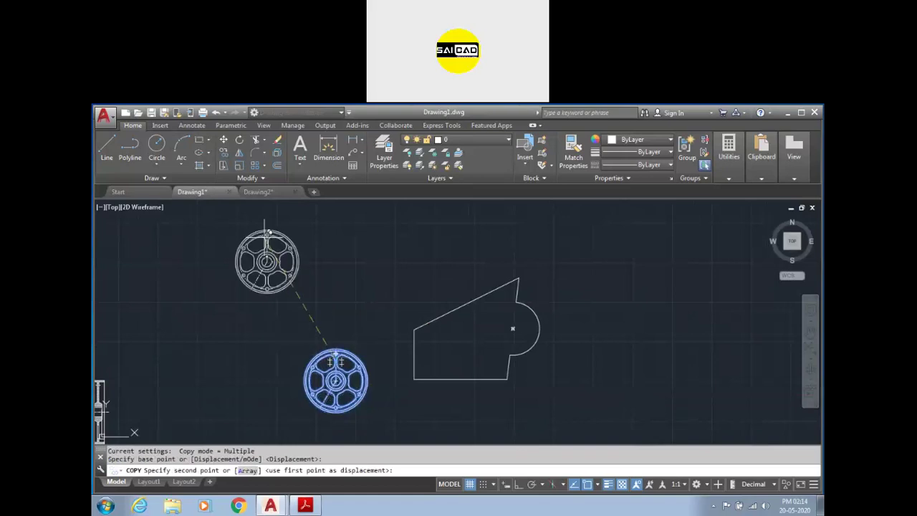
{"action": "key", "text": "Escape"}
{"action": "left_click", "coordinate": [354, 268]}
{"action": "key", "text": "Escape"}
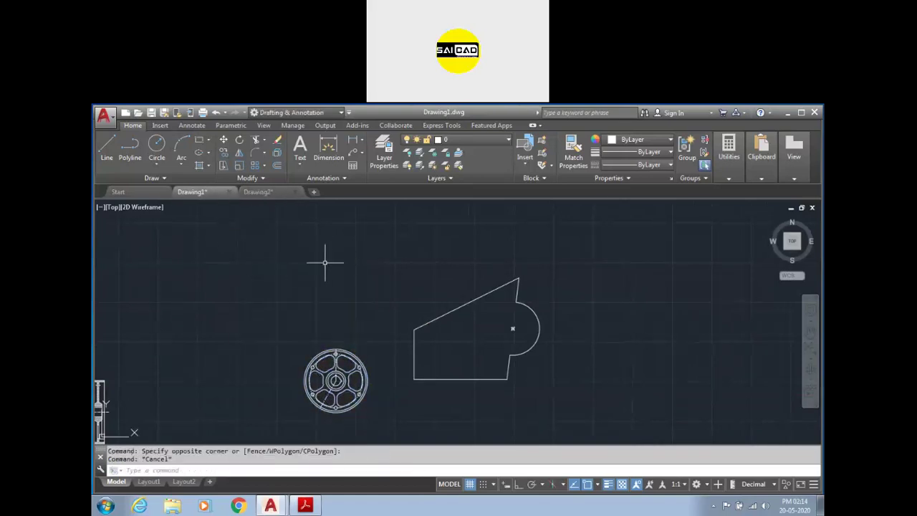
{"action": "left_click", "coordinate": [266, 191]}
{"action": "left_click", "coordinate": [212, 192]}
{"action": "left_click", "coordinate": [351, 305]}
{"action": "left_click", "coordinate": [262, 418]}
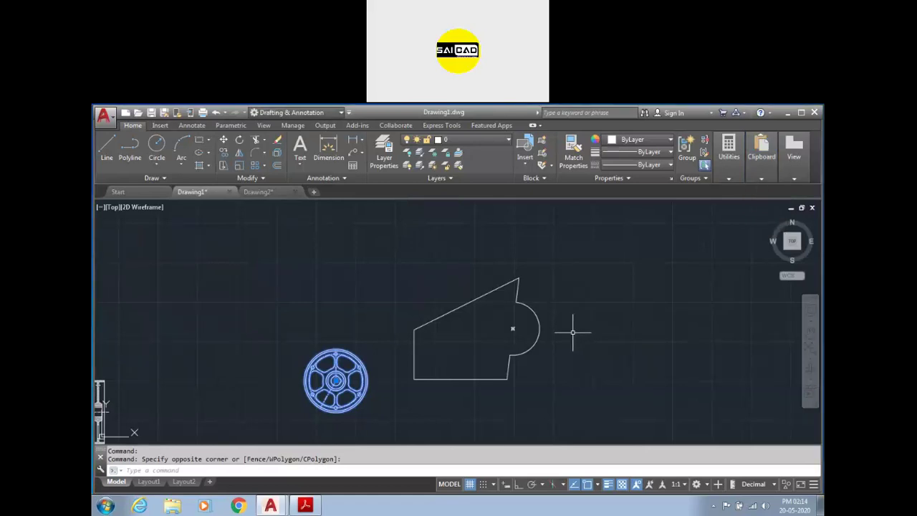
{"action": "mouse_move", "coordinate": [785, 175]}
{"action": "scroll", "coordinate": [466, 320], "scroll_direction": "down", "scroll_amount": 3}
{"action": "scroll", "coordinate": [462, 327], "scroll_direction": "up", "scroll_amount": 3}
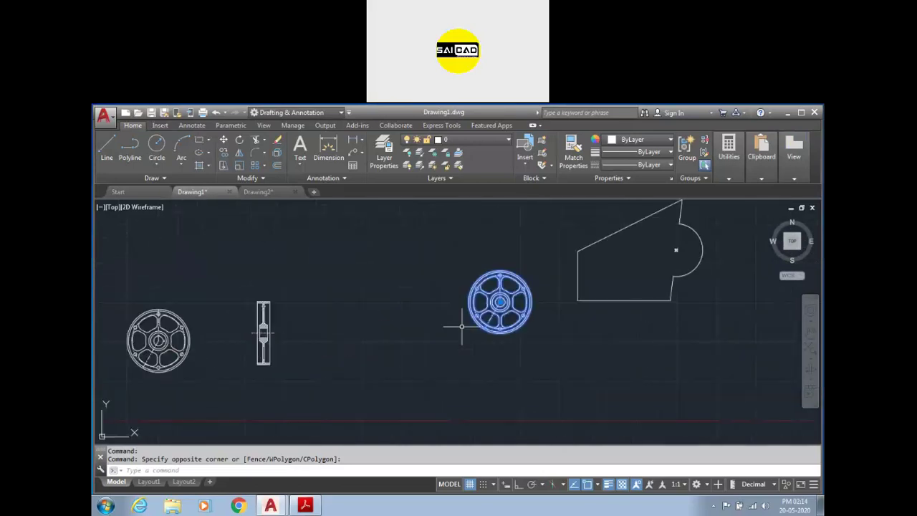
{"action": "scroll", "coordinate": [462, 326], "scroll_direction": "down", "scroll_amount": 2}
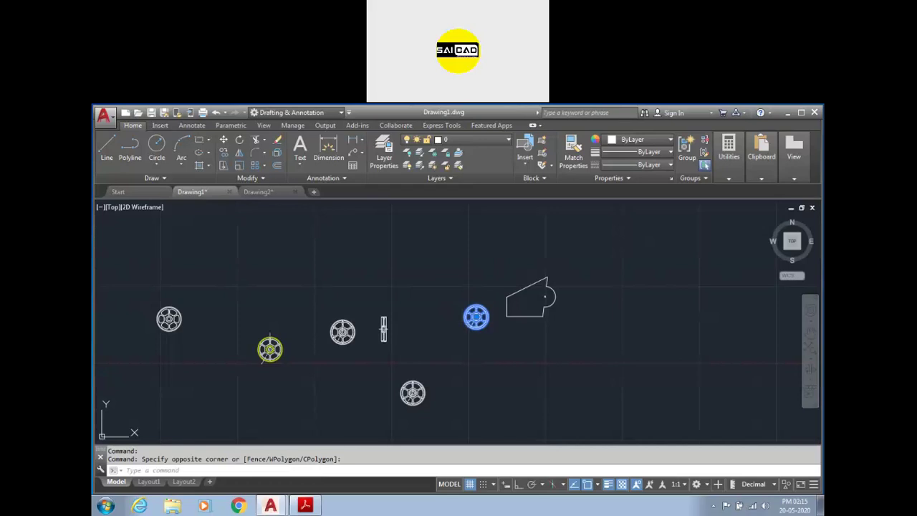
{"action": "key", "text": "Escape"}
{"action": "key", "text": "Escape"}
- Add an aligned dimension to the slanted upper edge of the arc-edged shape, offset just above it
{"action": "scroll", "coordinate": [560, 267], "scroll_direction": "up", "scroll_amount": 2}
{"action": "scroll", "coordinate": [552, 276], "scroll_direction": "up", "scroll_amount": 3}
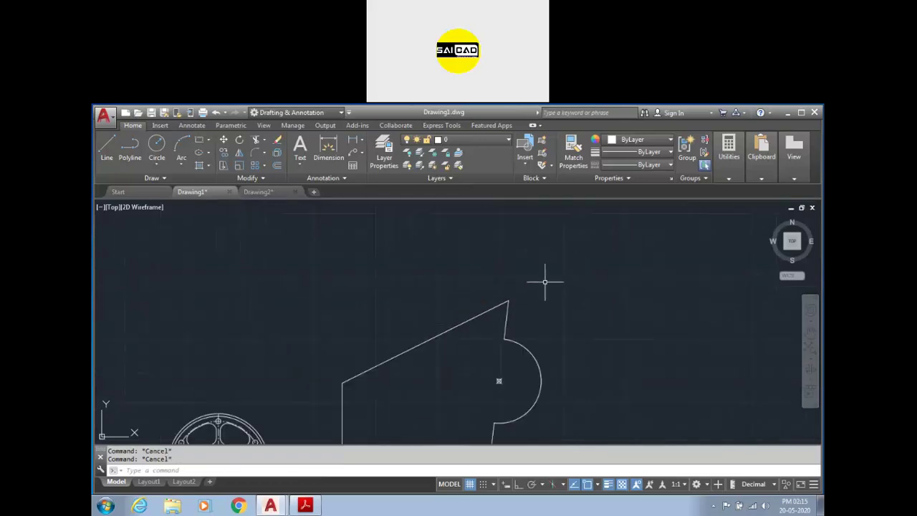
{"action": "scroll", "coordinate": [518, 303], "scroll_direction": "down", "scroll_amount": 2}
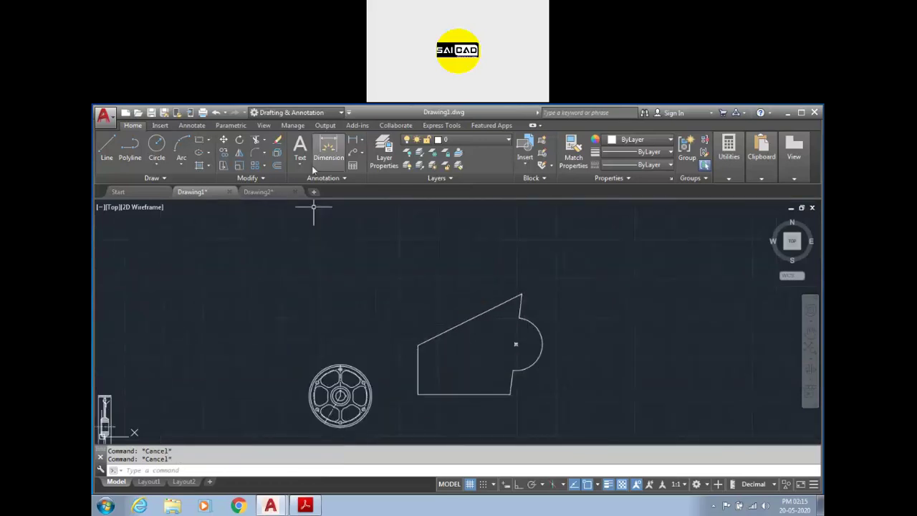
{"action": "left_click", "coordinate": [329, 149]}
{"action": "left_click", "coordinate": [463, 324]}
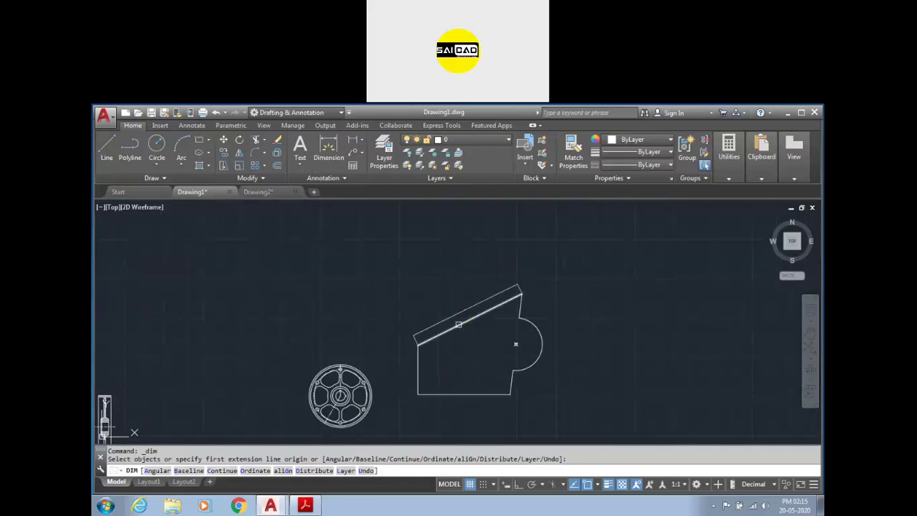
{"action": "left_click", "coordinate": [463, 310]}
{"action": "key", "text": "Escape"}
- Modify the ISO-25 dimension style to use an overall scale of 5
{"action": "type", "text": "d"}
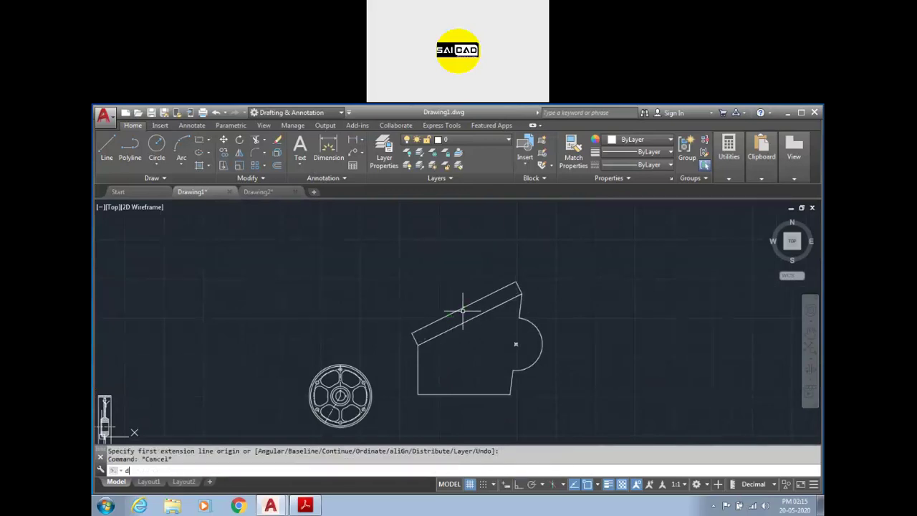
{"action": "key", "text": "Return"}
{"action": "left_click", "coordinate": [570, 280]}
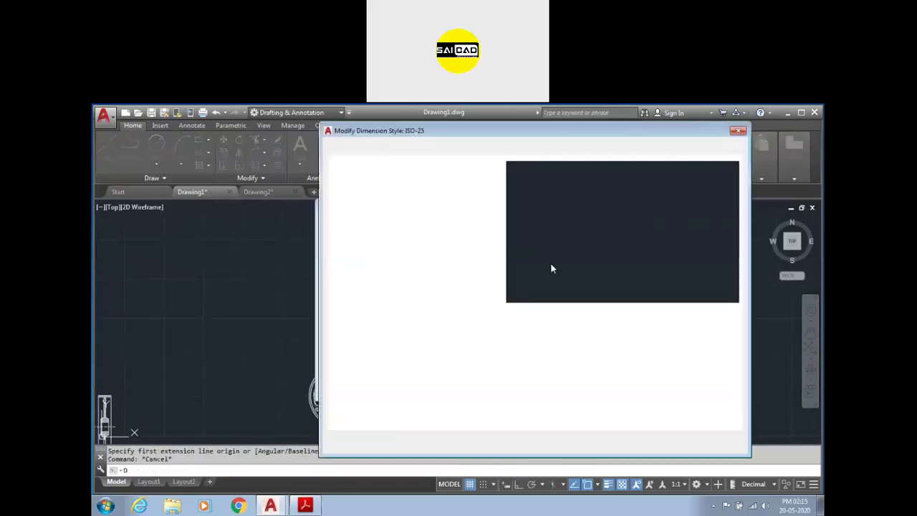
{"action": "double_click", "coordinate": [676, 349]}
{"action": "type", "text": "5"}
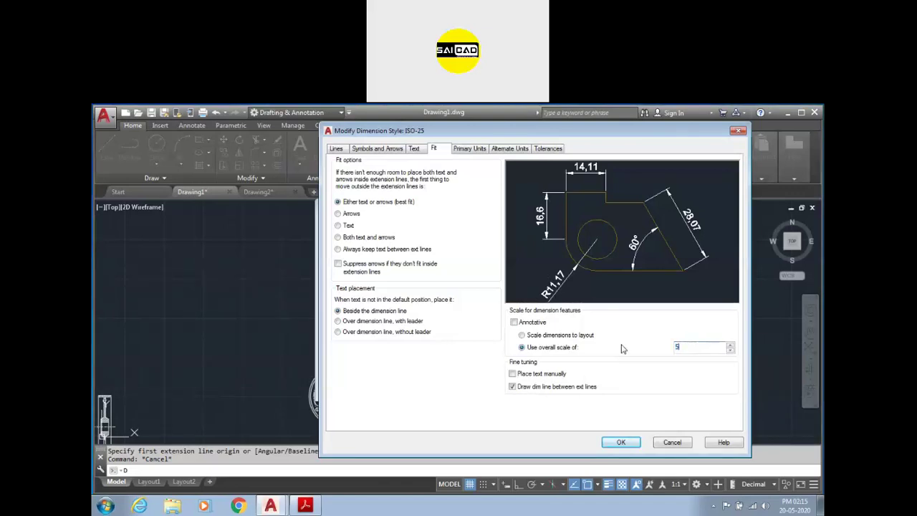
{"action": "left_click", "coordinate": [629, 441]}
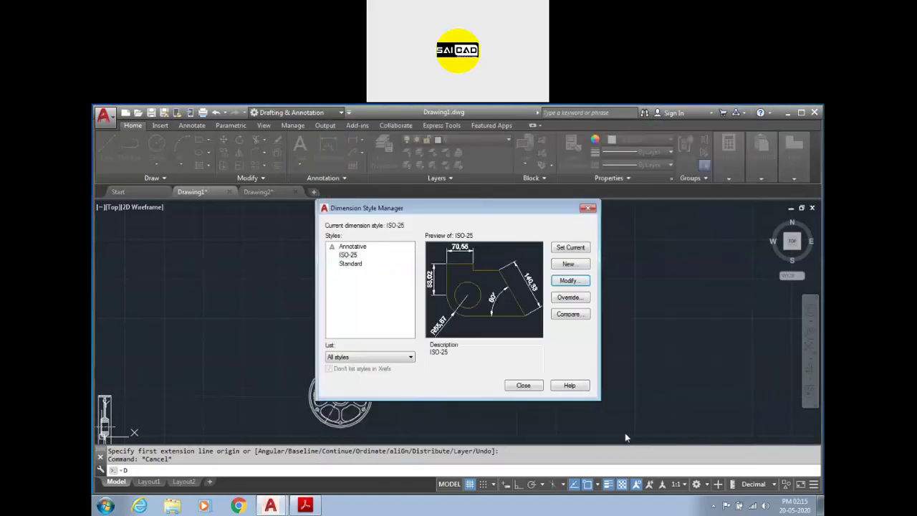
{"action": "left_click", "coordinate": [523, 385]}
- Examine the arrowheads, extension lines and text of the slanted edge's dimension up close
{"action": "scroll", "coordinate": [489, 304], "scroll_direction": "up", "scroll_amount": 5}
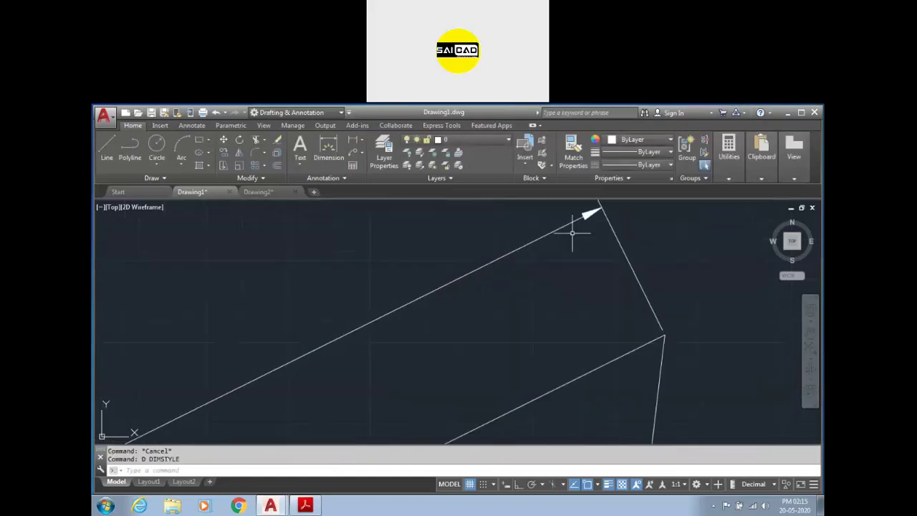
{"action": "scroll", "coordinate": [660, 210], "scroll_direction": "down", "scroll_amount": 2}
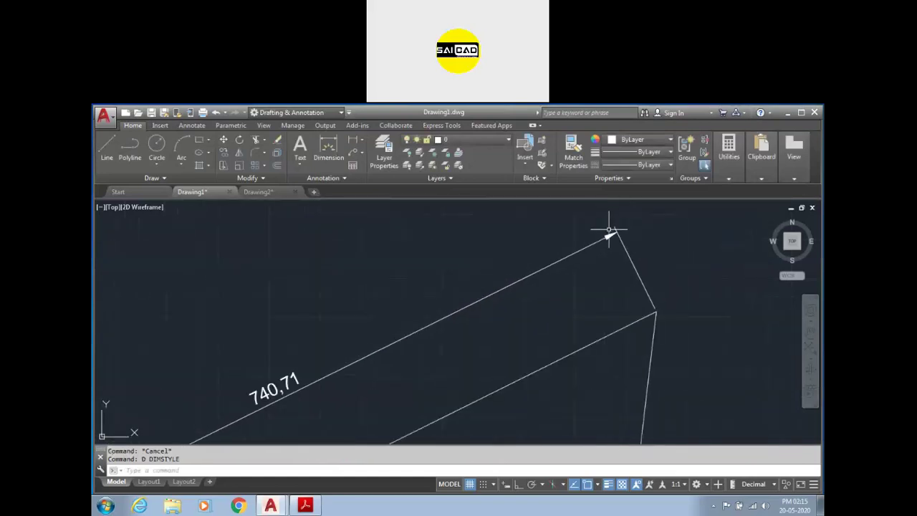
{"action": "scroll", "coordinate": [614, 226], "scroll_direction": "up", "scroll_amount": 3}
{"action": "scroll", "coordinate": [610, 237], "scroll_direction": "down", "scroll_amount": 3}
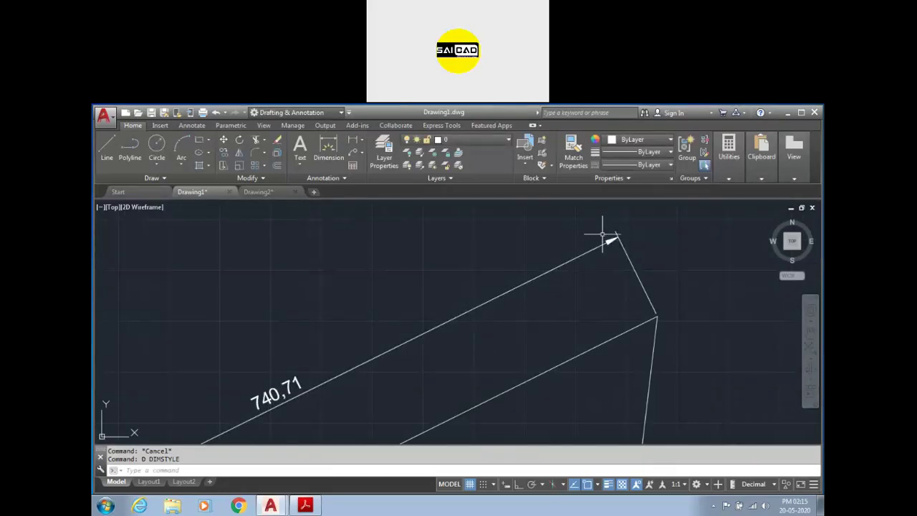
{"action": "scroll", "coordinate": [608, 237], "scroll_direction": "up", "scroll_amount": 4}
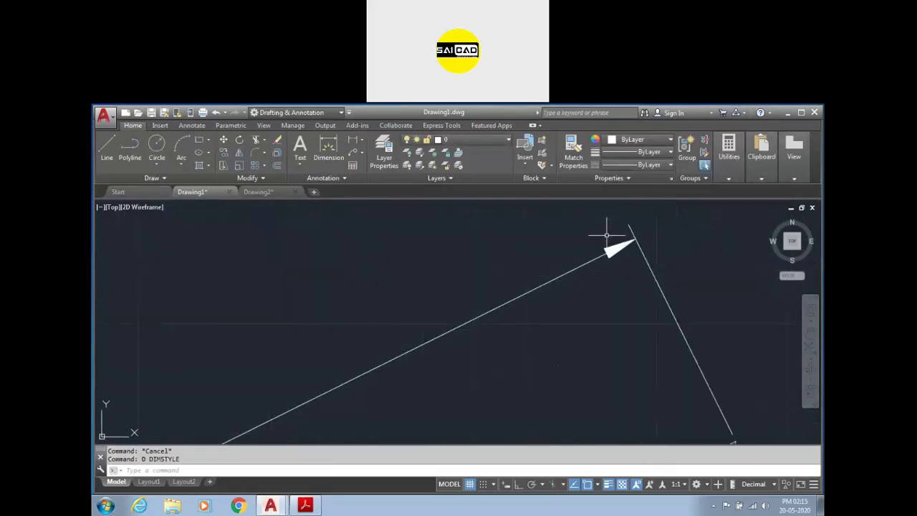
{"action": "scroll", "coordinate": [625, 236], "scroll_direction": "down", "scroll_amount": 4}
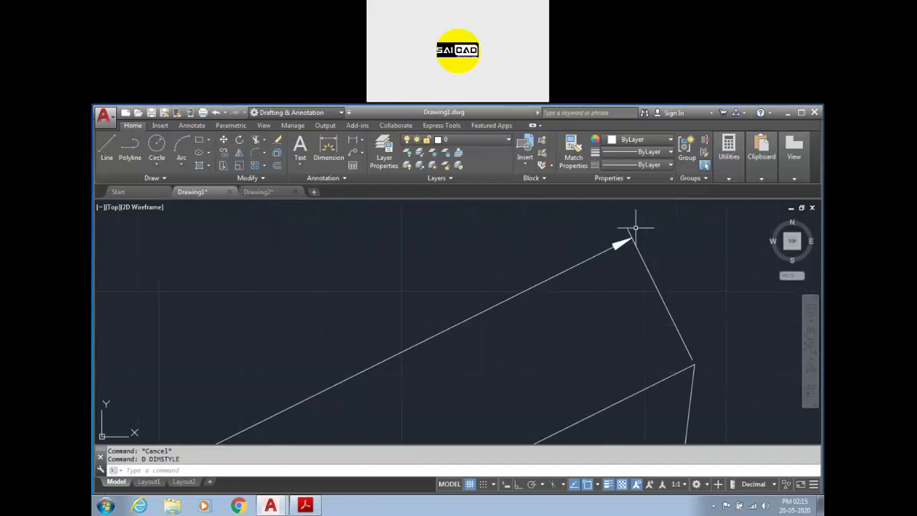
{"action": "scroll", "coordinate": [629, 237], "scroll_direction": "up", "scroll_amount": 4}
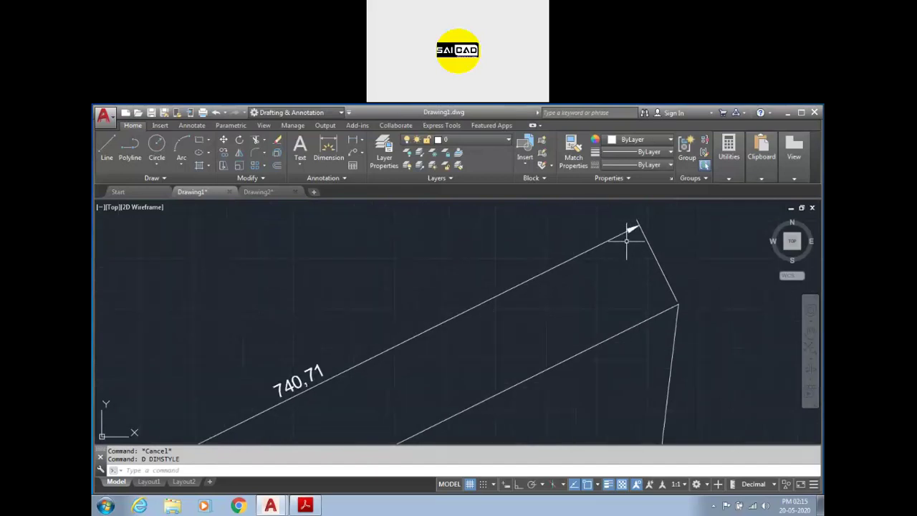
{"action": "scroll", "coordinate": [645, 233], "scroll_direction": "down", "scroll_amount": 4}
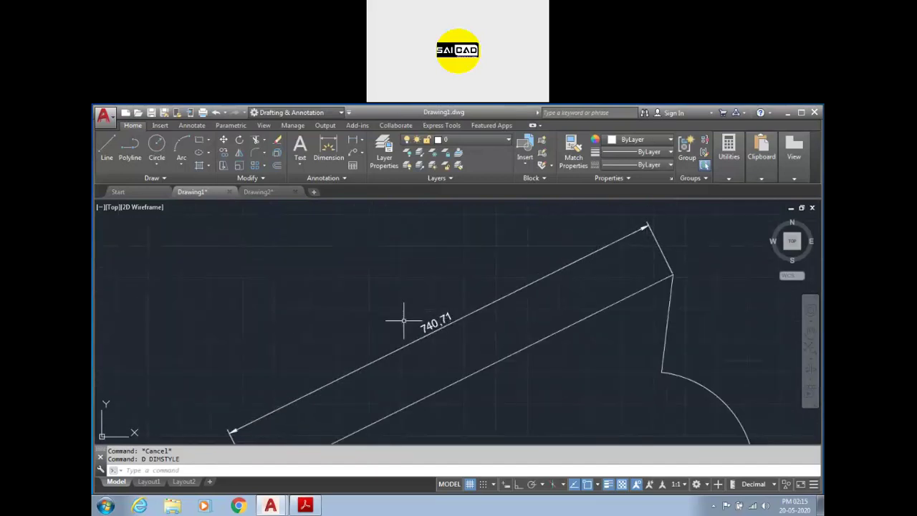
{"action": "scroll", "coordinate": [641, 215], "scroll_direction": "up", "scroll_amount": 3}
{"action": "scroll", "coordinate": [641, 215], "scroll_direction": "down", "scroll_amount": 2}
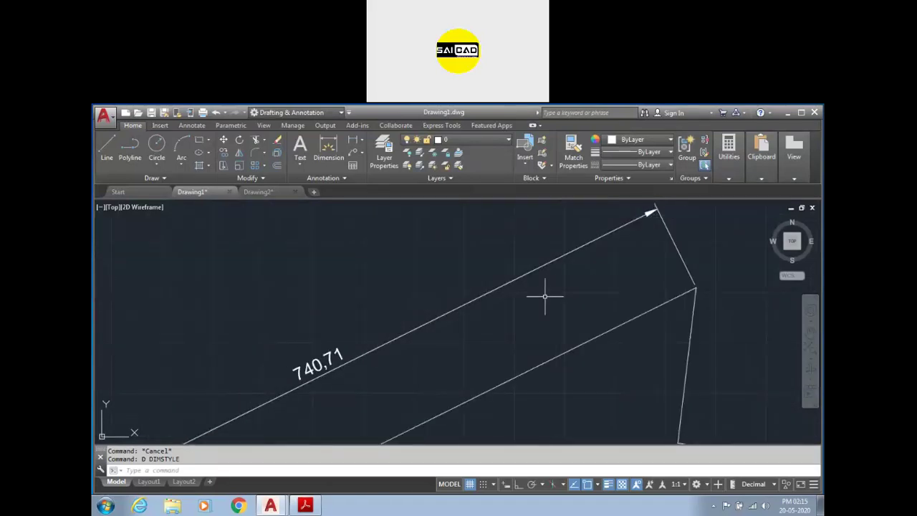
- In the ISO-25 dimension style, change both dimension arrowheads to Dot and set the arrow size to 5
{"action": "key", "text": "Escape"}
{"action": "type", "text": "d"}
{"action": "key", "text": "Return"}
{"action": "left_click", "coordinate": [568, 281]}
{"action": "left_click", "coordinate": [385, 149]}
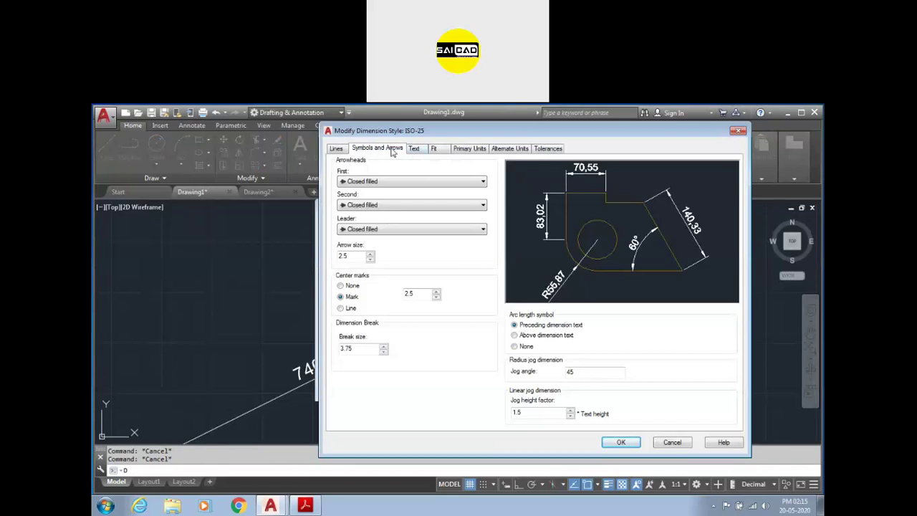
{"action": "left_click", "coordinate": [349, 182]}
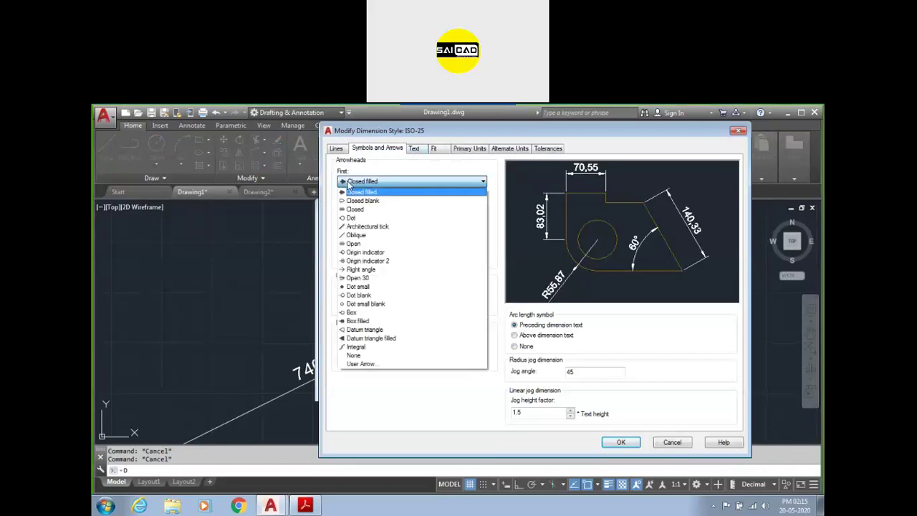
{"action": "left_click", "coordinate": [356, 218]}
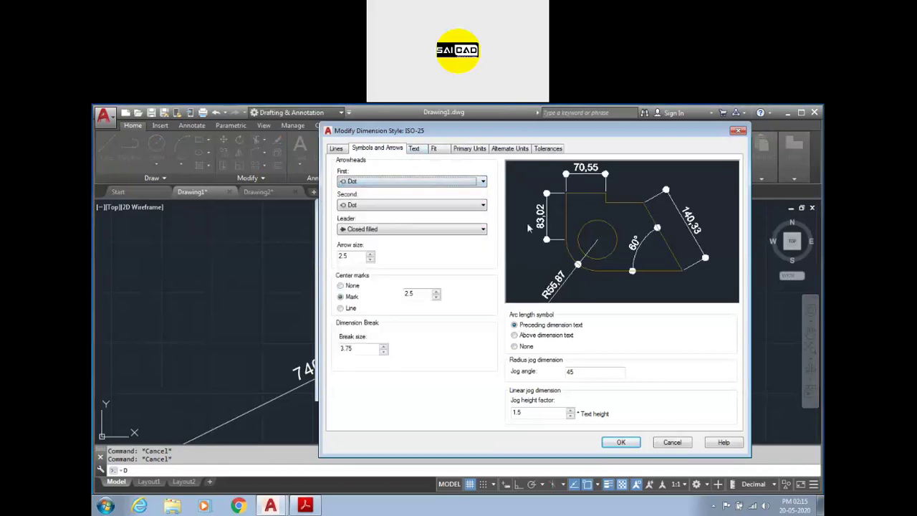
{"action": "double_click", "coordinate": [358, 256]}
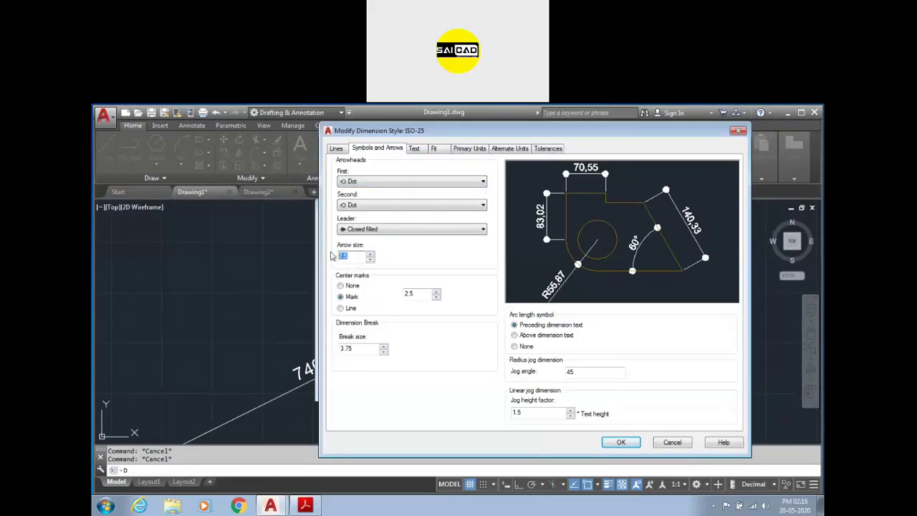
{"action": "type", "text": "5"}
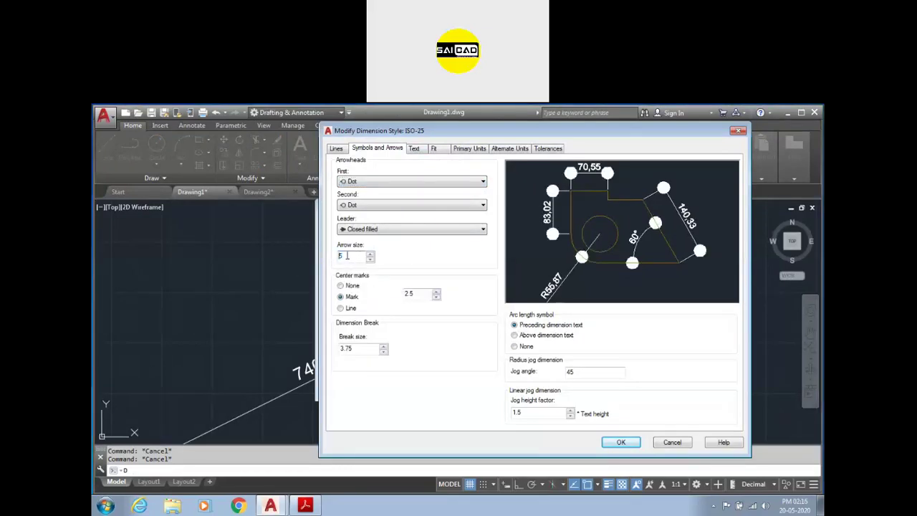
- Change the second arrowhead to Closed blank, make ISO-25 current and inspect the arrowheads on the slanted edge's dimension
{"action": "left_click", "coordinate": [380, 206]}
{"action": "left_click", "coordinate": [367, 227]}
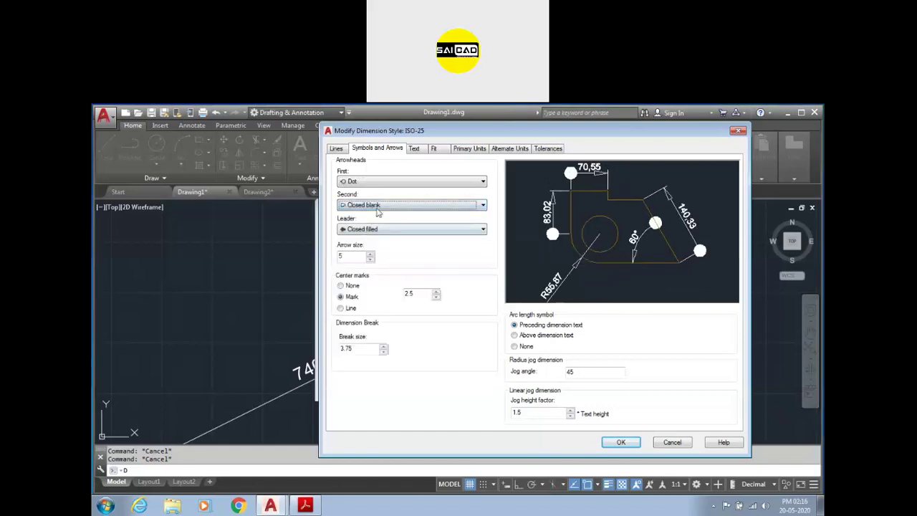
{"action": "left_click", "coordinate": [621, 443]}
{"action": "left_click", "coordinate": [568, 248]}
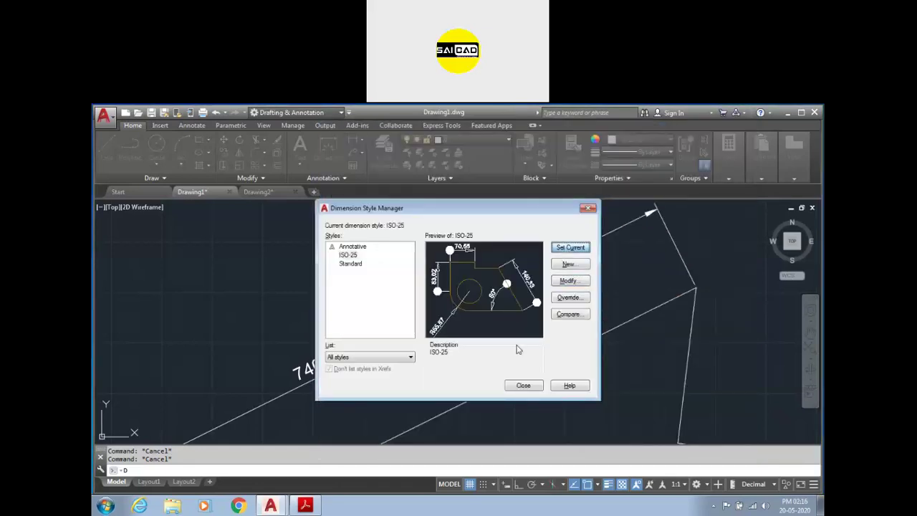
{"action": "left_click", "coordinate": [524, 385]}
{"action": "scroll", "coordinate": [640, 224], "scroll_direction": "up", "scroll_amount": 3}
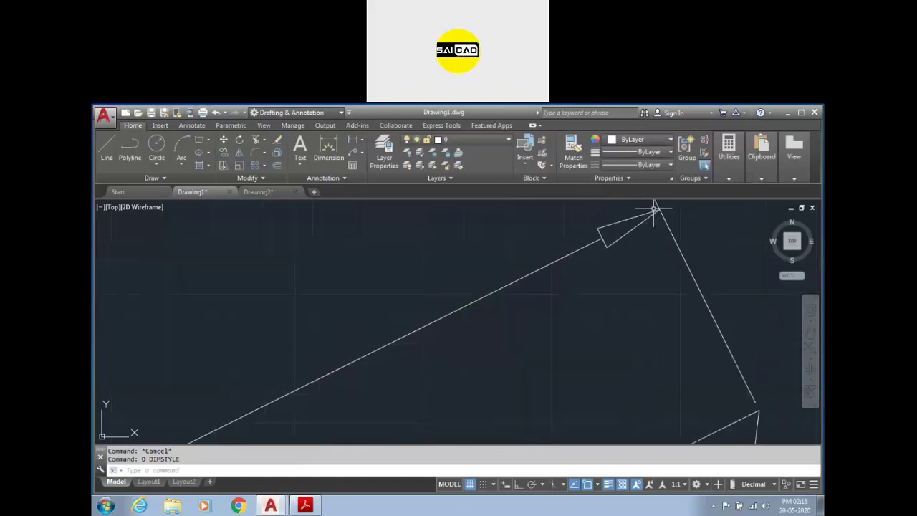
{"action": "scroll", "coordinate": [583, 234], "scroll_direction": "down", "scroll_amount": 6}
{"action": "scroll", "coordinate": [596, 287], "scroll_direction": "up", "scroll_amount": 5}
{"action": "scroll", "coordinate": [588, 297], "scroll_direction": "up", "scroll_amount": 2}
{"action": "scroll", "coordinate": [444, 345], "scroll_direction": "down", "scroll_amount": 3}
- Set both ISO-25 dimension arrowheads back to Closed filled with an arrow size of 2.5 and apply the style
{"action": "type", "text": "d"}
{"action": "key", "text": "Return"}
{"action": "left_click", "coordinate": [570, 280]}
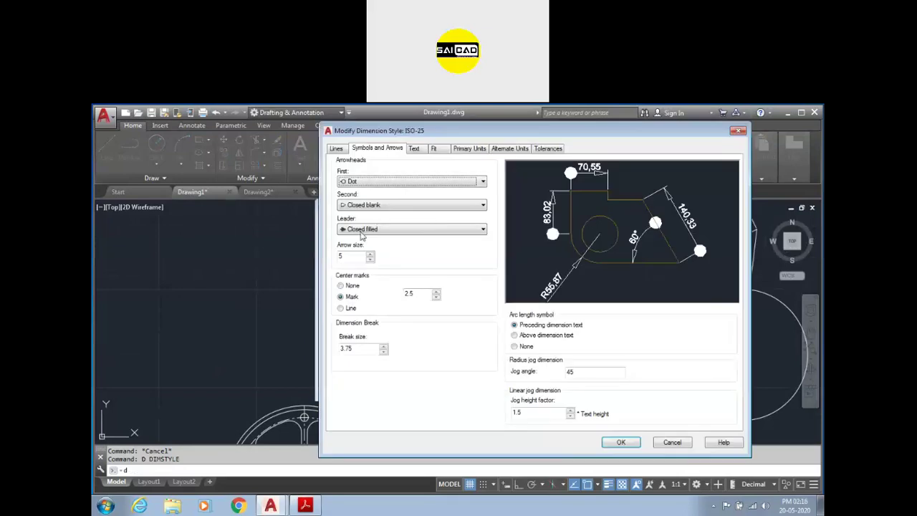
{"action": "left_click", "coordinate": [368, 207]}
{"action": "left_click", "coordinate": [362, 215]}
{"action": "left_click", "coordinate": [365, 181]}
{"action": "left_click", "coordinate": [366, 192]}
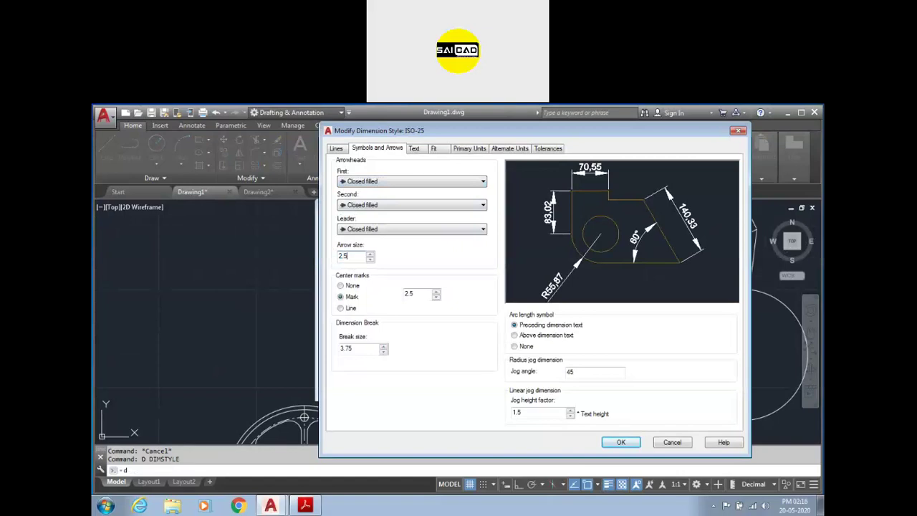
{"action": "left_click", "coordinate": [440, 147]}
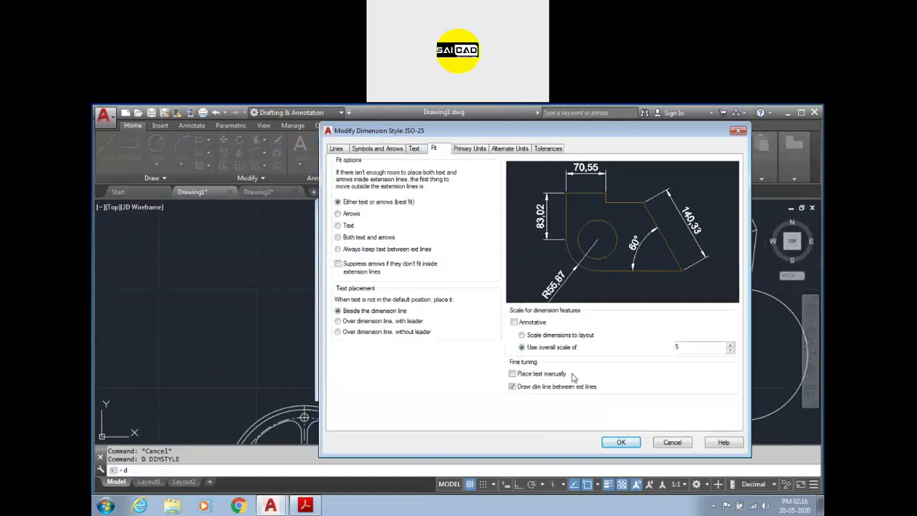
{"action": "left_click", "coordinate": [622, 443]}
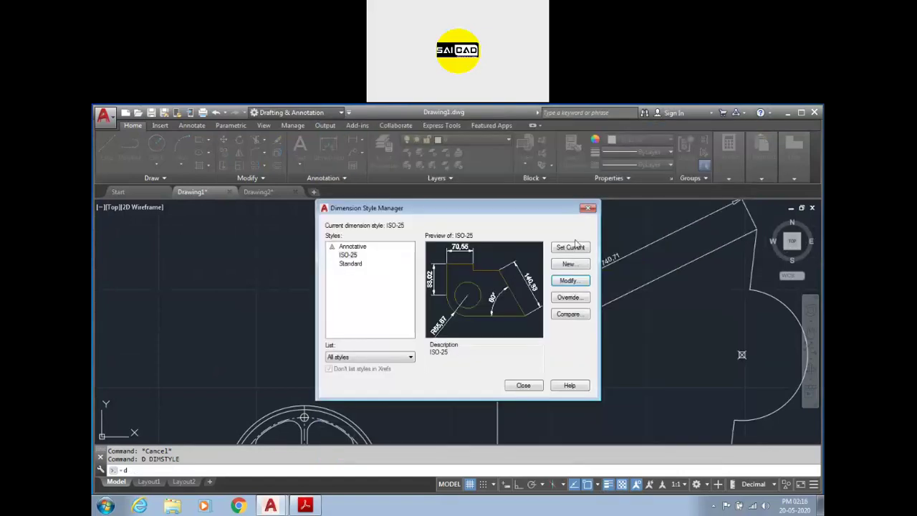
{"action": "left_click", "coordinate": [523, 383]}
{"action": "scroll", "coordinate": [453, 291], "scroll_direction": "down", "scroll_amount": 4}
{"action": "key", "text": "Escape"}
{"action": "key", "text": "Escape"}
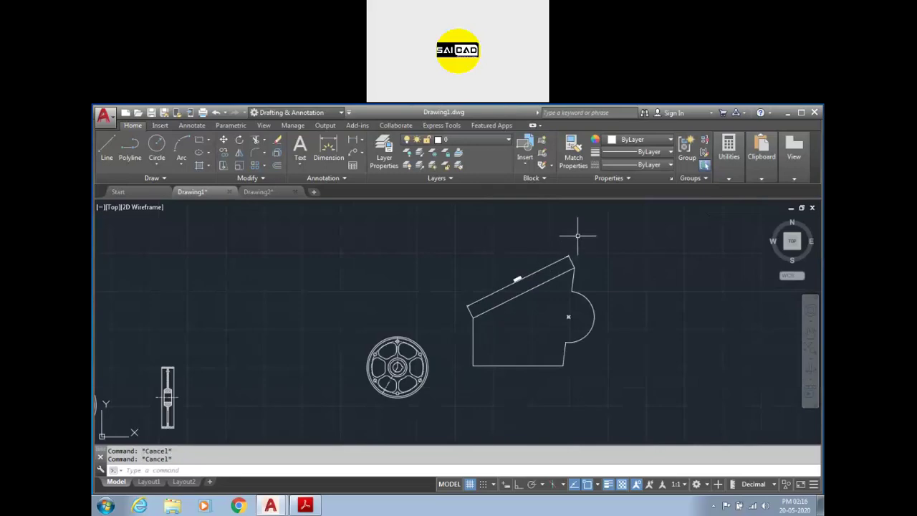
- Place a multileader with the text "dwer" above the wheel beside the slanted part and inspect its arrowhead
{"action": "left_click", "coordinate": [356, 154]}
{"action": "left_click", "coordinate": [370, 290]}
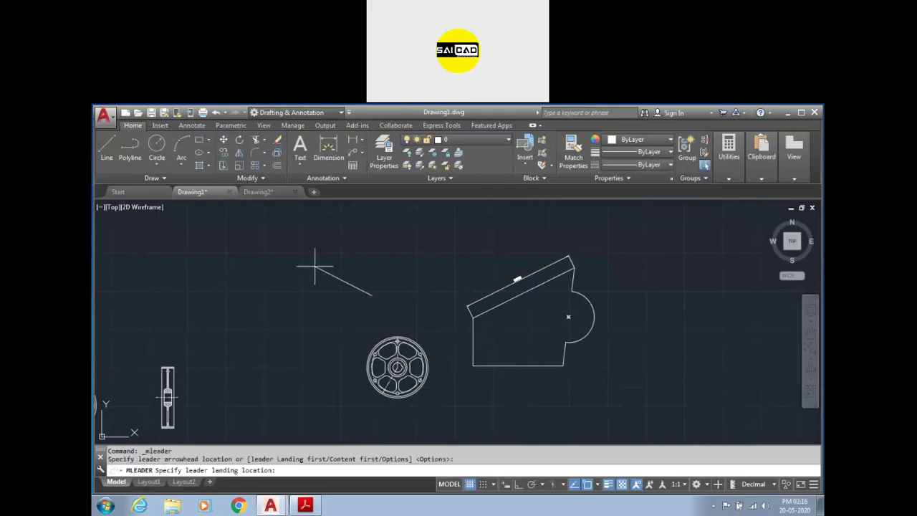
{"action": "left_click", "coordinate": [308, 265]}
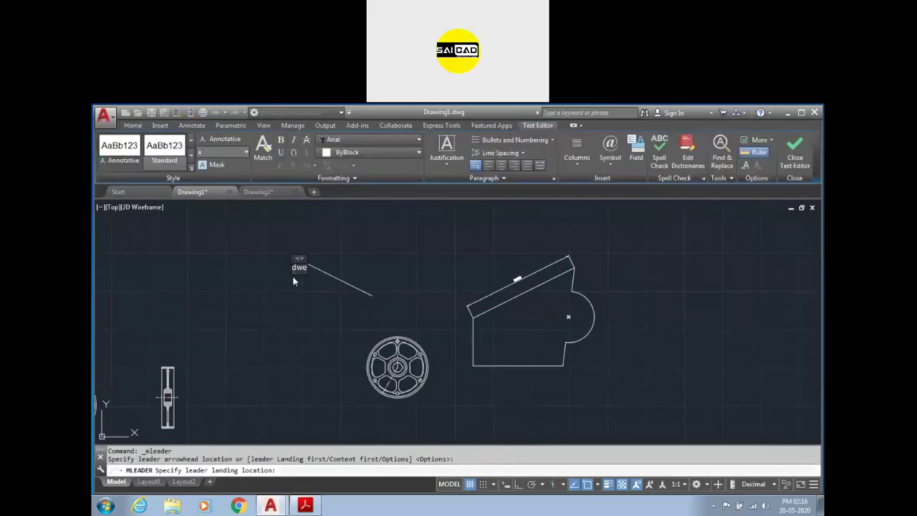
{"action": "left_click", "coordinate": [293, 278]}
{"action": "scroll", "coordinate": [320, 264], "scroll_direction": "up", "scroll_amount": 6}
{"action": "scroll", "coordinate": [335, 268], "scroll_direction": "down", "scroll_amount": 4}
{"action": "scroll", "coordinate": [588, 328], "scroll_direction": "up", "scroll_amount": 5}
{"action": "scroll", "coordinate": [587, 326], "scroll_direction": "down", "scroll_amount": 4}
{"action": "scroll", "coordinate": [348, 298], "scroll_direction": "up", "scroll_amount": 2}
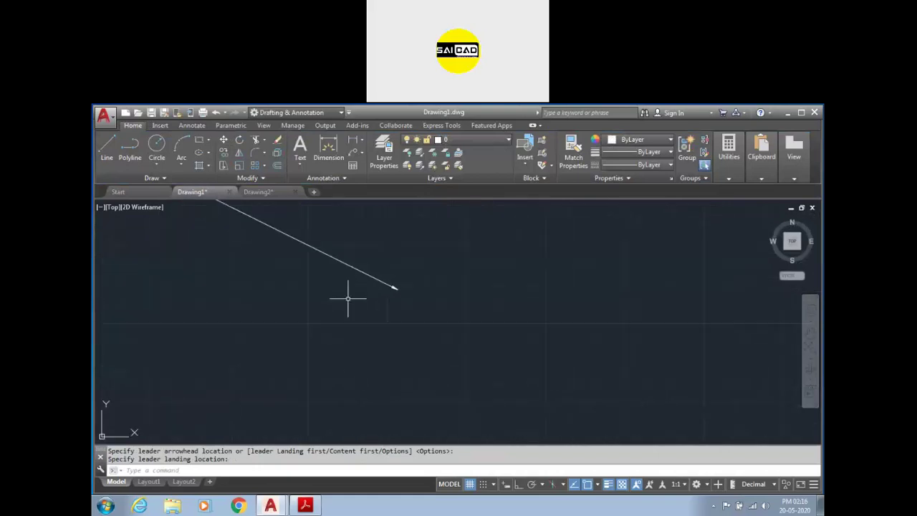
{"action": "scroll", "coordinate": [399, 291], "scroll_direction": "down", "scroll_amount": 5}
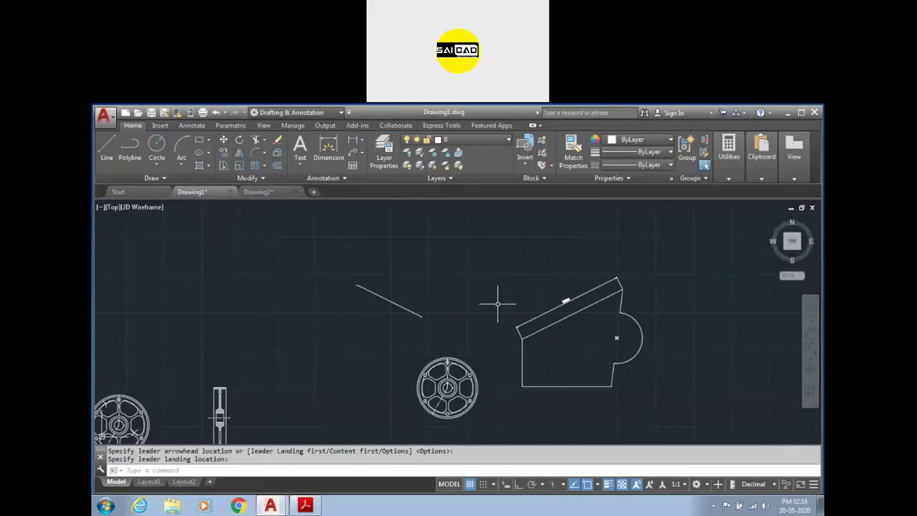
- Set the overall scale of the Standard multileader style to 5 and check the "dwer" leader
{"action": "type", "text": "MLS"}
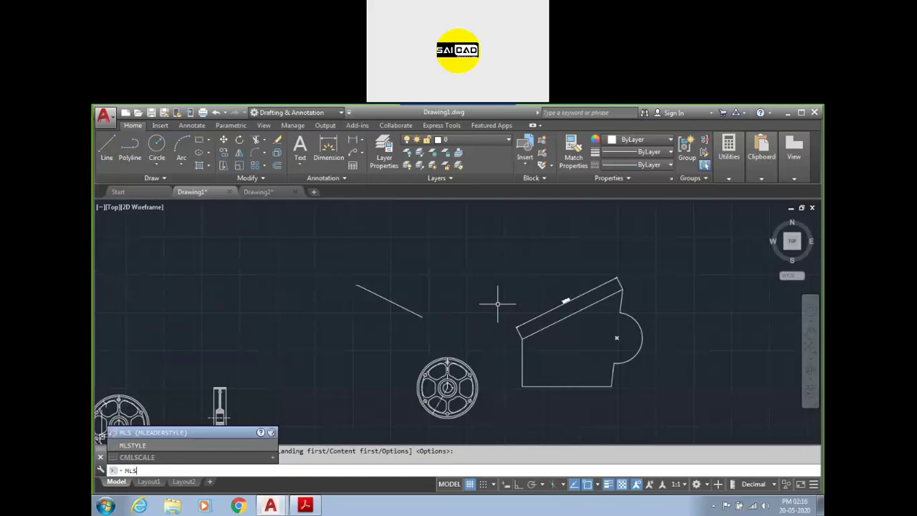
{"action": "key", "text": "Return"}
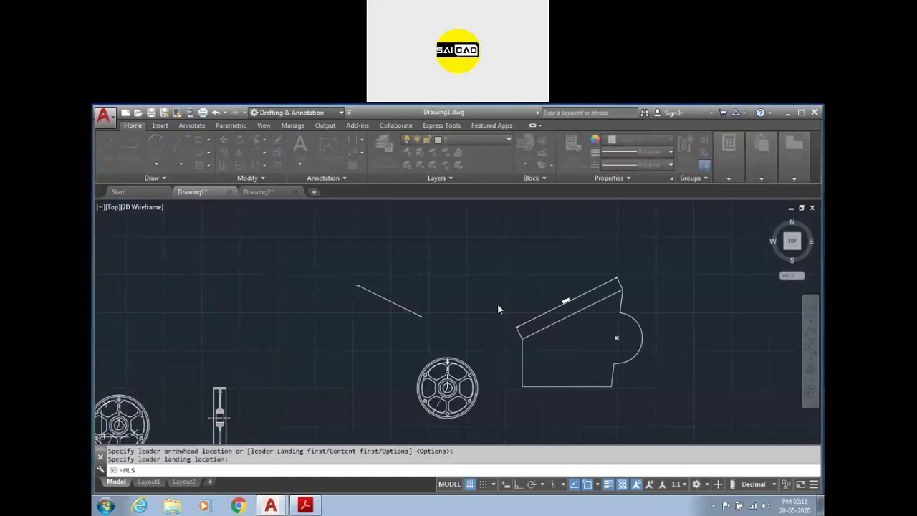
{"action": "left_click_drag", "start_coordinate": [439, 187], "coordinate": [424, 246]}
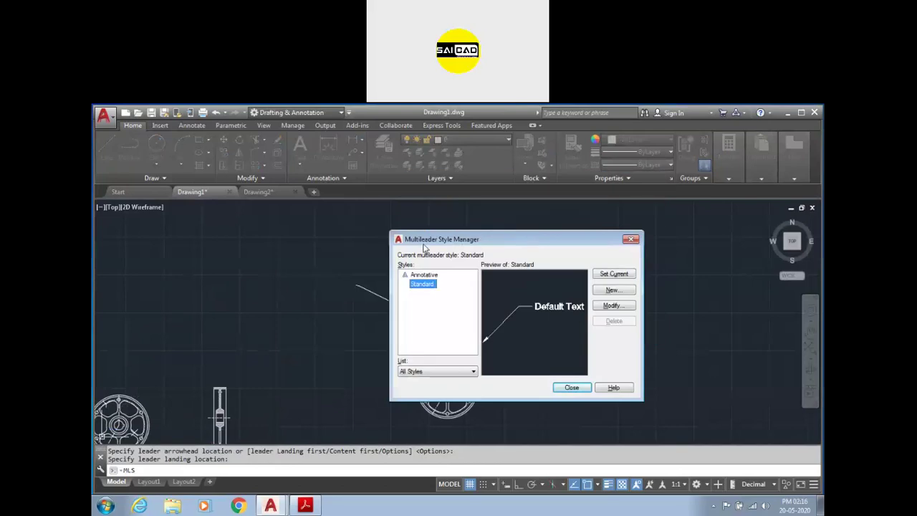
{"action": "left_click", "coordinate": [614, 305]}
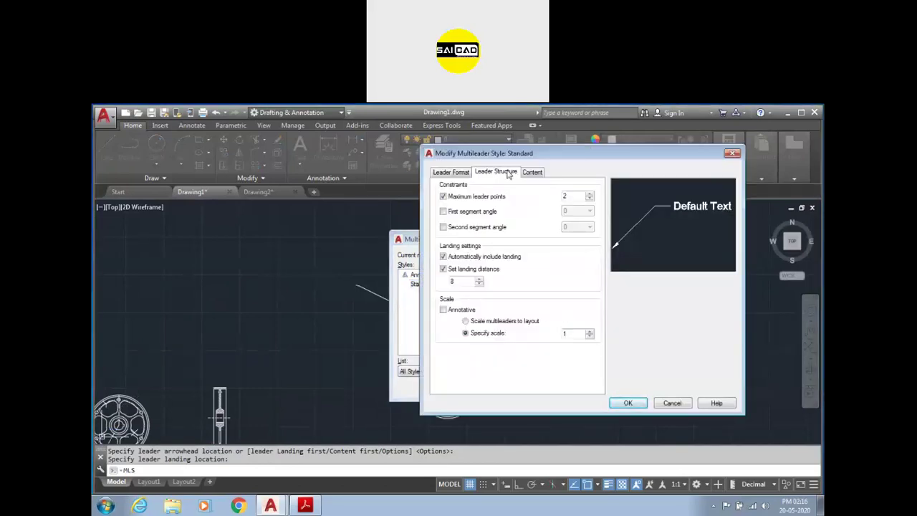
{"action": "double_click", "coordinate": [571, 335]}
{"action": "type", "text": "5"}
{"action": "left_click", "coordinate": [628, 404]}
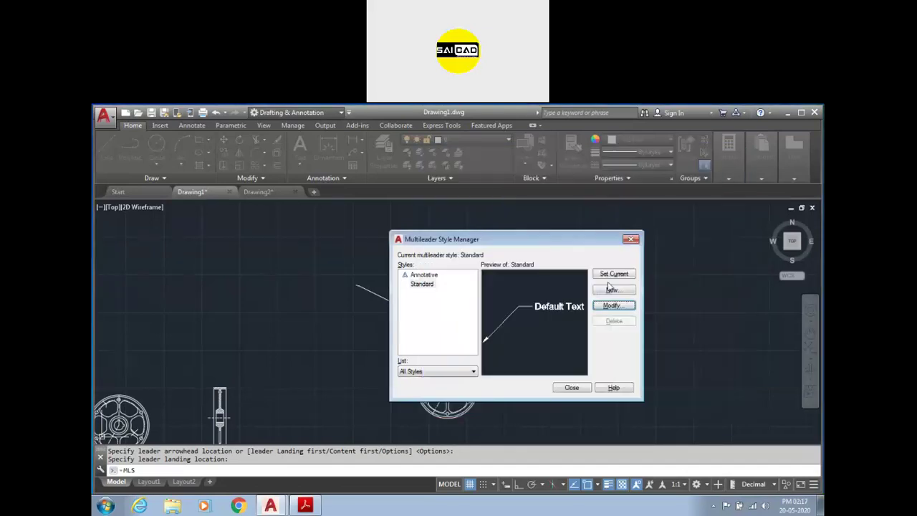
{"action": "left_click", "coordinate": [572, 388]}
{"action": "scroll", "coordinate": [502, 341], "scroll_direction": "up", "scroll_amount": 5}
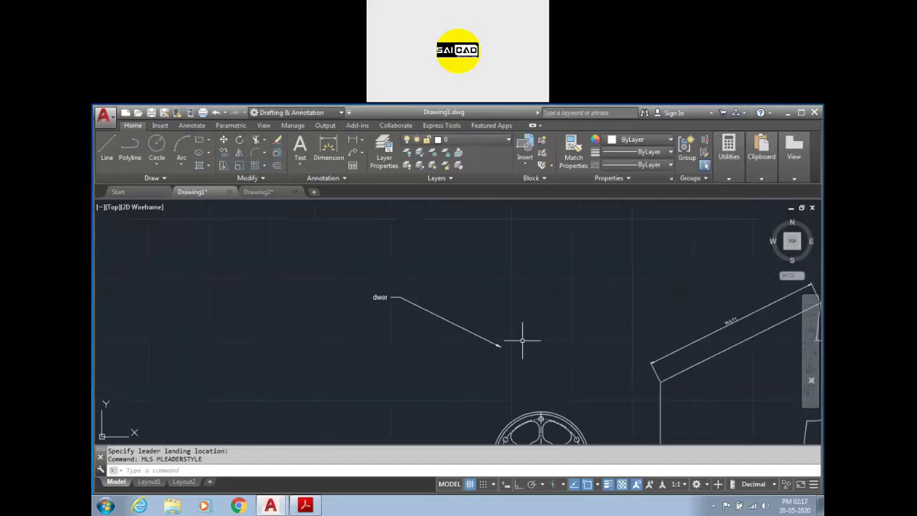
- Set the Standard multileader style's scale to 10, apply the style and clear the leader selection
{"action": "left_click_drag", "start_coordinate": [522, 340], "coordinate": [439, 372]}
{"action": "type", "text": "MLS"}
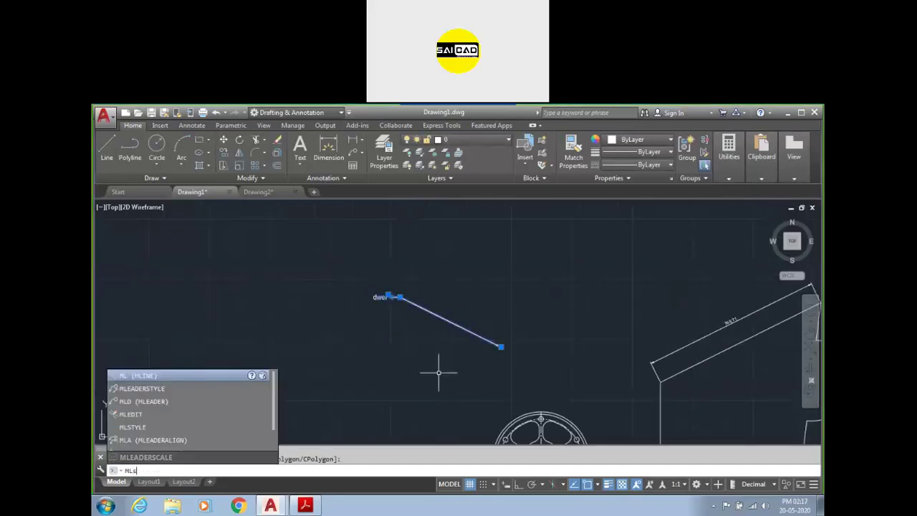
{"action": "key", "text": "Return"}
{"action": "left_click", "coordinate": [613, 306]}
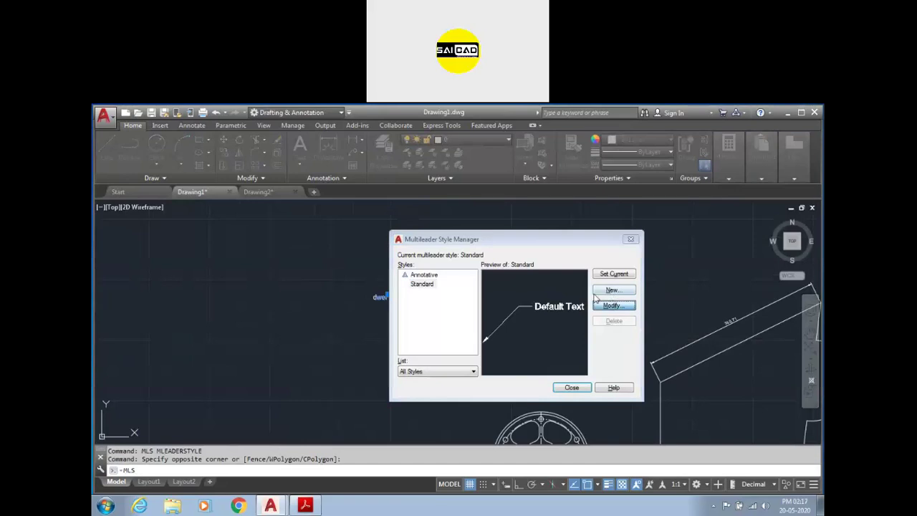
{"action": "left_click_drag", "start_coordinate": [582, 334], "coordinate": [535, 335]}
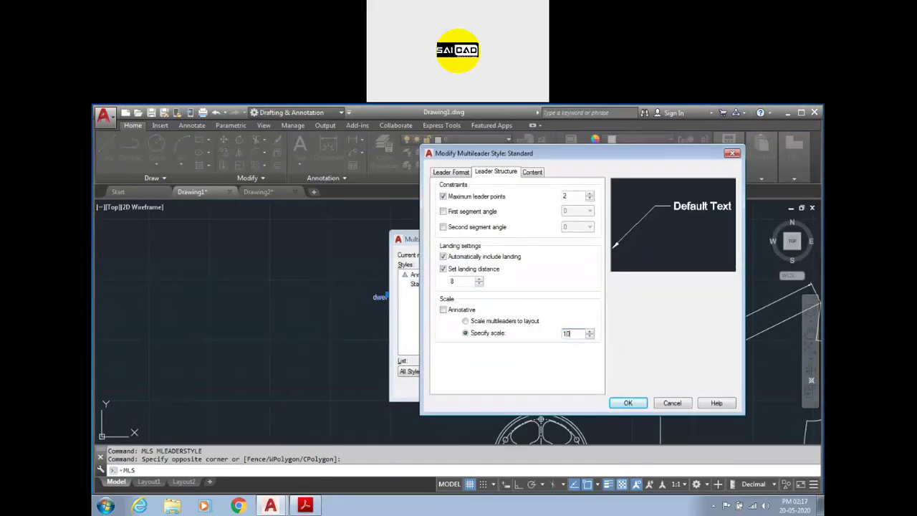
{"action": "left_click", "coordinate": [628, 403]}
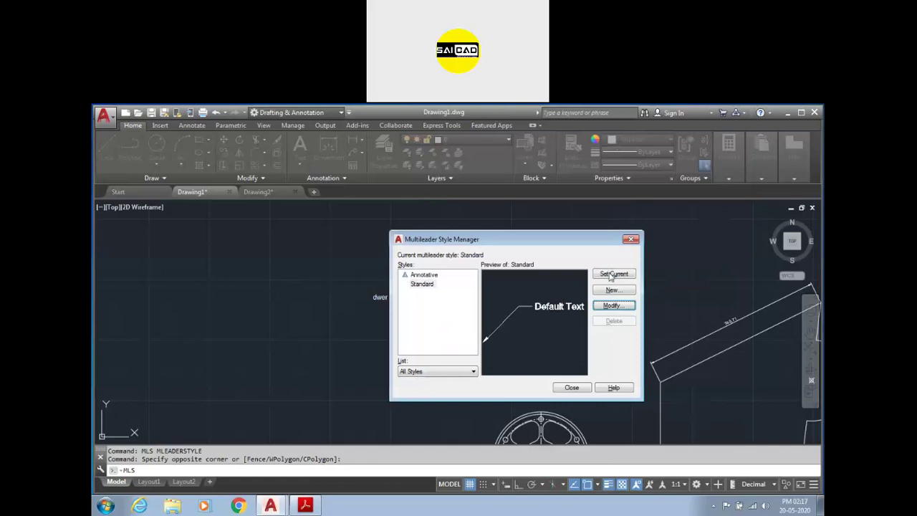
{"action": "left_click", "coordinate": [572, 387]}
{"action": "key", "text": "Escape"}
{"action": "key", "text": "Escape"}
{"action": "left_click", "coordinate": [519, 322]}
{"action": "key", "text": "Escape"}
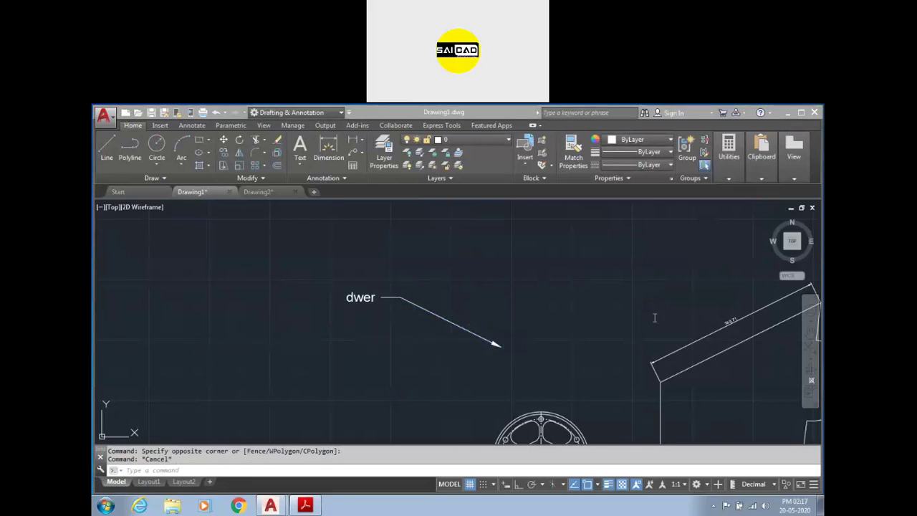
- Add two leaders to the "dwer" multileader, one pointing down to the left and one pointing upward
{"action": "left_click", "coordinate": [362, 155]}
{"action": "left_click", "coordinate": [372, 201]}
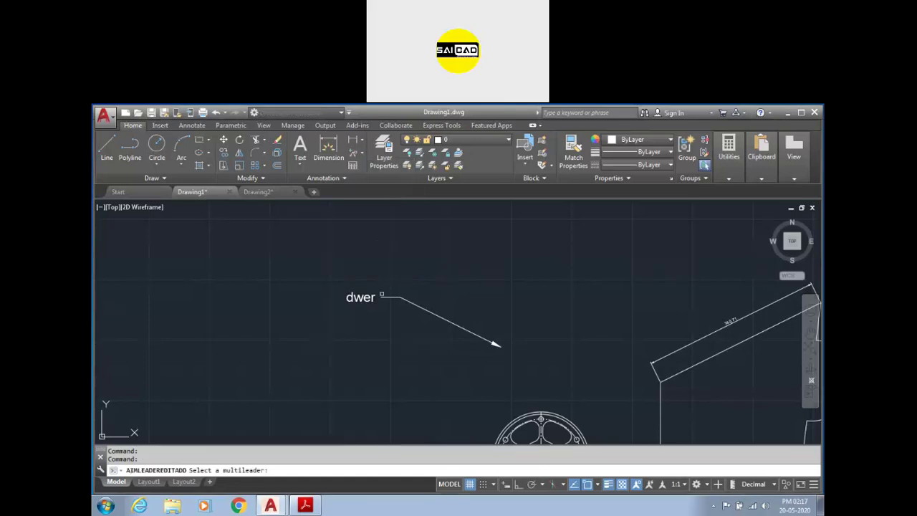
{"action": "left_click", "coordinate": [382, 297]}
{"action": "left_click", "coordinate": [246, 344]}
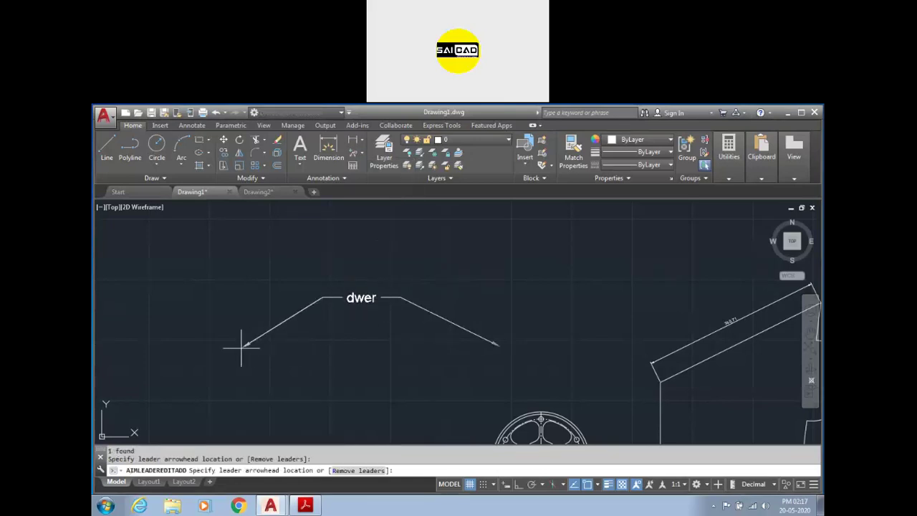
{"action": "left_click", "coordinate": [306, 238]}
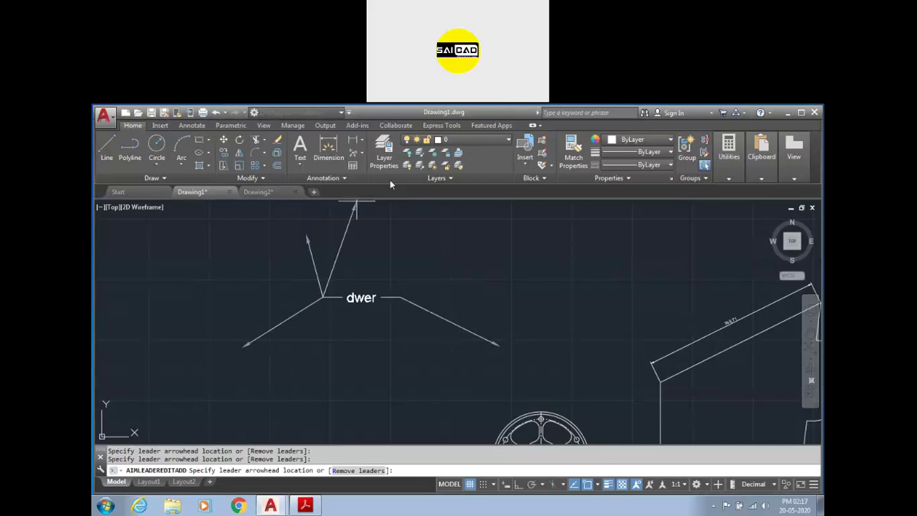
- Remove the upward-pointing leader from the "dwer" multileader
{"action": "left_click", "coordinate": [362, 154]}
{"action": "left_click", "coordinate": [362, 219]}
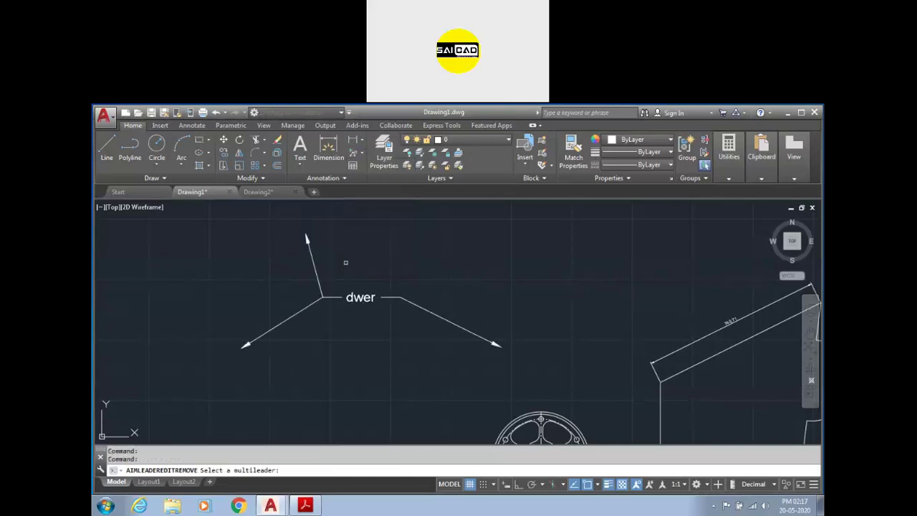
{"action": "left_click", "coordinate": [329, 303]}
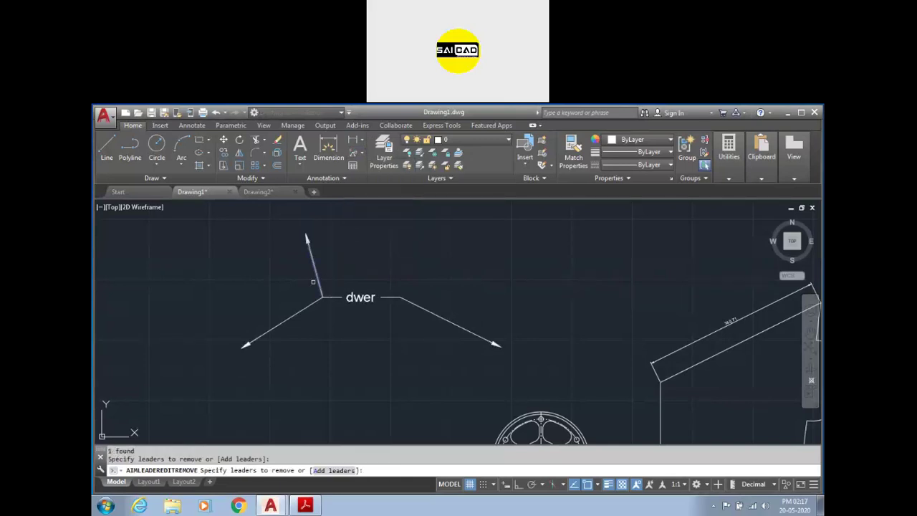
{"action": "left_click", "coordinate": [316, 265]}
{"action": "key", "text": "Return"}
{"action": "scroll", "coordinate": [337, 260], "scroll_direction": "down", "scroll_amount": 2}
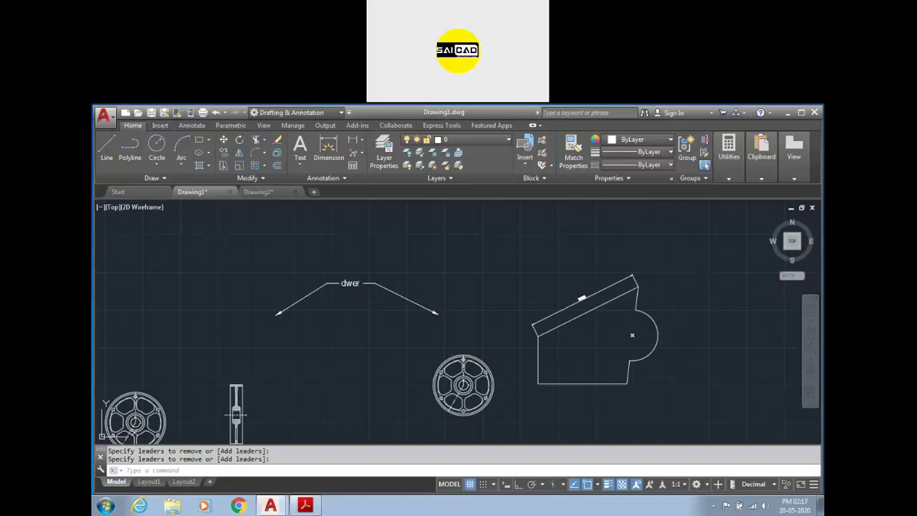
{"action": "left_click", "coordinate": [412, 239]}
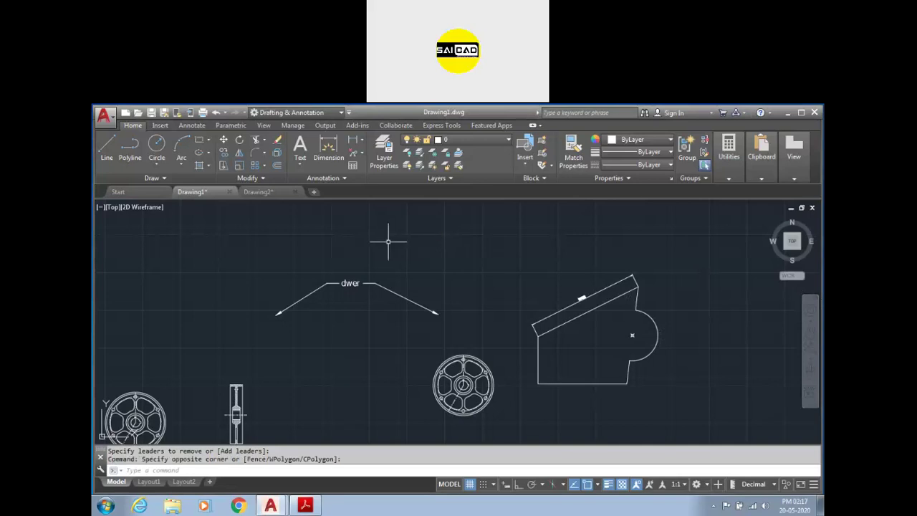
- Create three new layers named Dim, Ref and Geom
{"action": "left_click", "coordinate": [383, 156]}
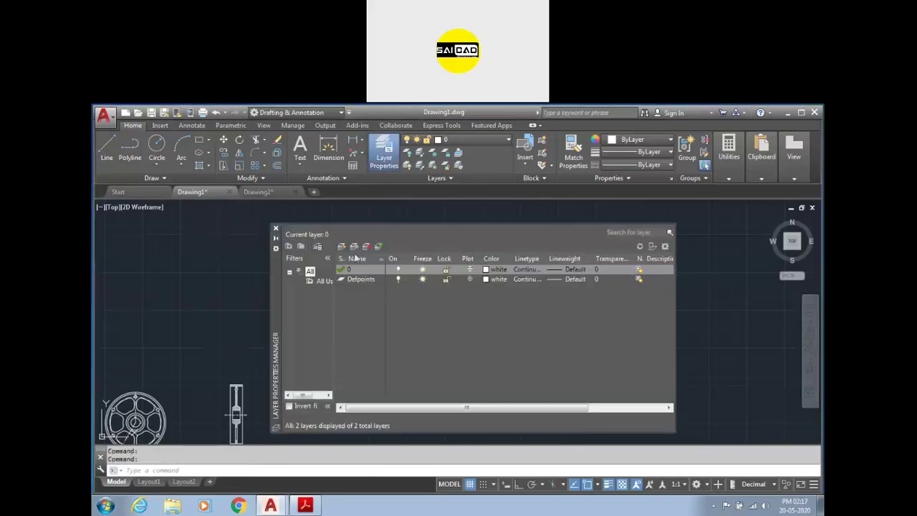
{"action": "right_click", "coordinate": [430, 313]}
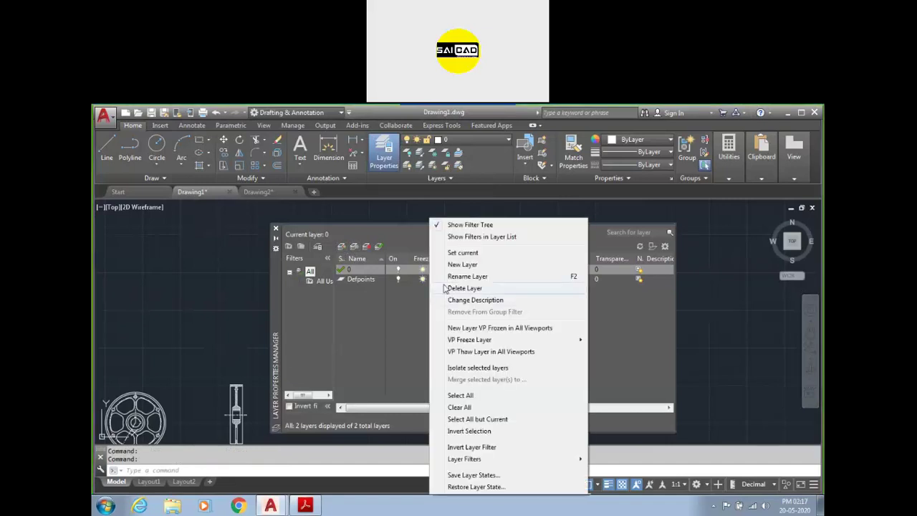
{"action": "left_click", "coordinate": [472, 265]}
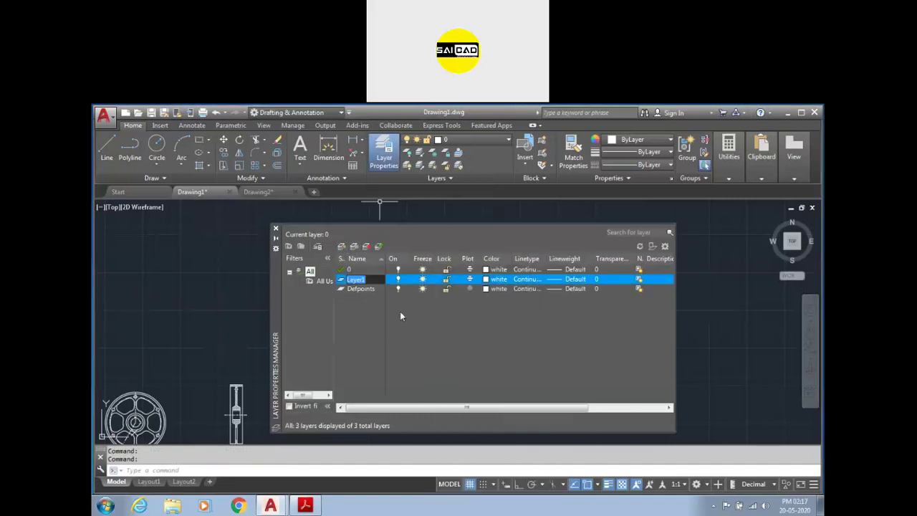
{"action": "type", "text": "Dim"}
{"action": "key", "text": "Return"}
{"action": "key", "text": "alt+n"}
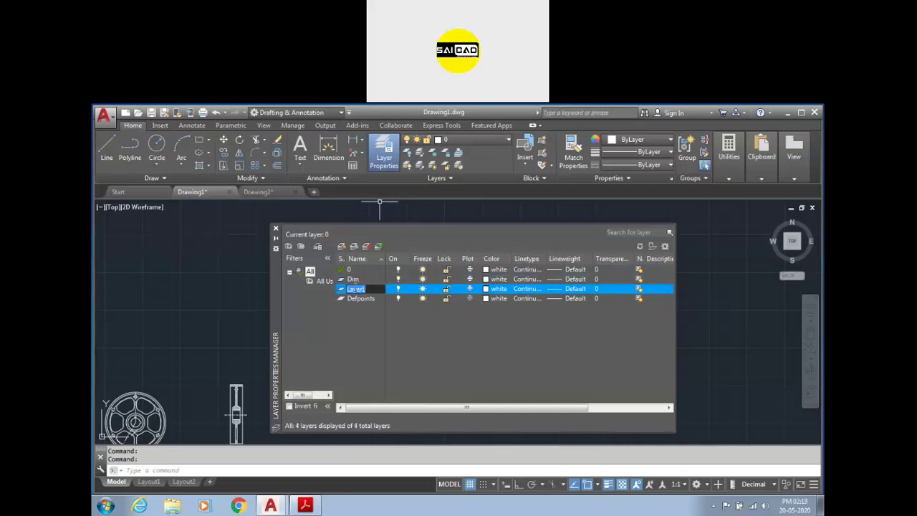
{"action": "type", "text": "Re"}
{"action": "key", "text": "Return"}
{"action": "key", "text": "Return"}
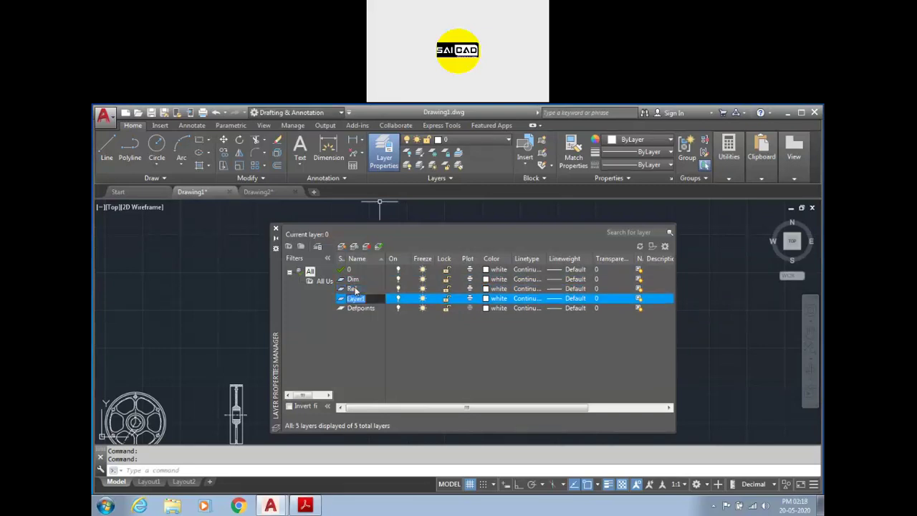
{"action": "type", "text": "D"}
{"action": "key", "text": "Return"}
- Set the layer colours to red for Dim and Ref and yellow for Geom
{"action": "left_click", "coordinate": [486, 280]}
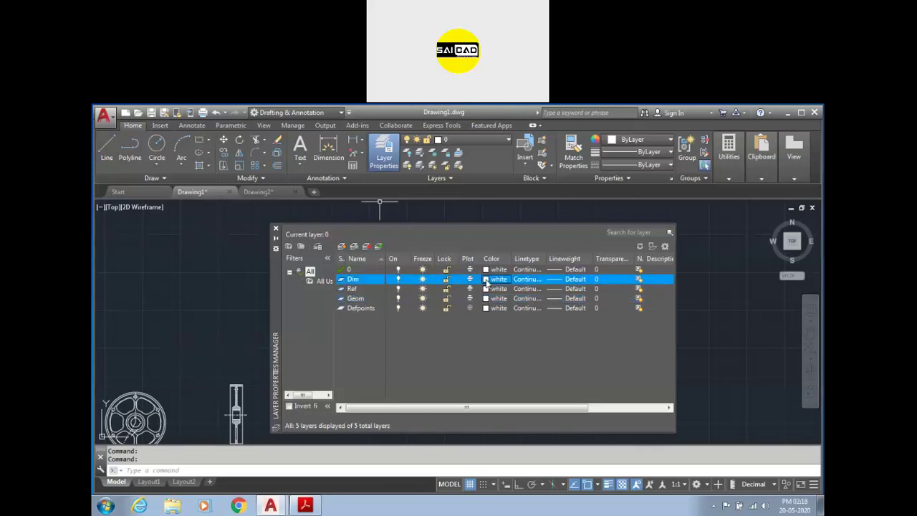
{"action": "left_click", "coordinate": [127, 339]}
{"action": "left_click", "coordinate": [198, 400]}
{"action": "left_click", "coordinate": [486, 289]}
{"action": "left_click", "coordinate": [128, 339]}
{"action": "left_click", "coordinate": [196, 399]}
{"action": "left_click", "coordinate": [452, 299]}
{"action": "left_click", "coordinate": [486, 298]}
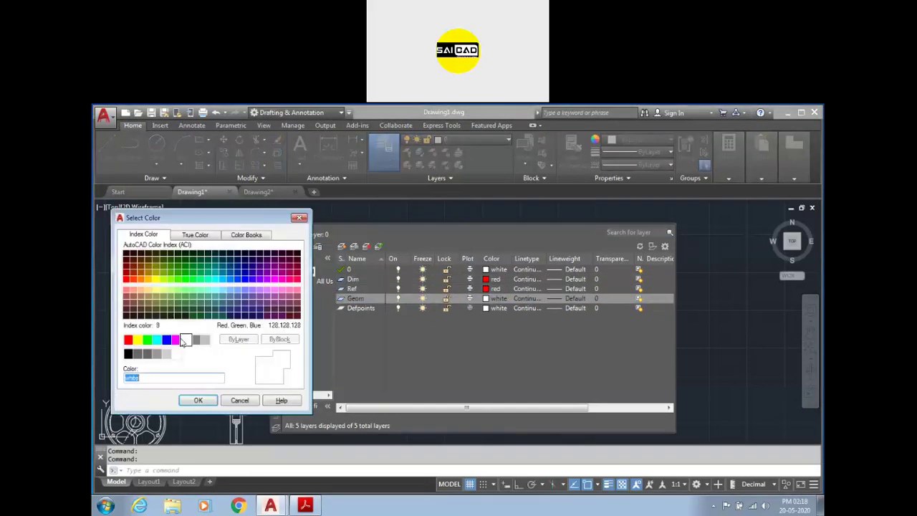
{"action": "left_click", "coordinate": [138, 339]}
{"action": "left_click", "coordinate": [198, 400]}
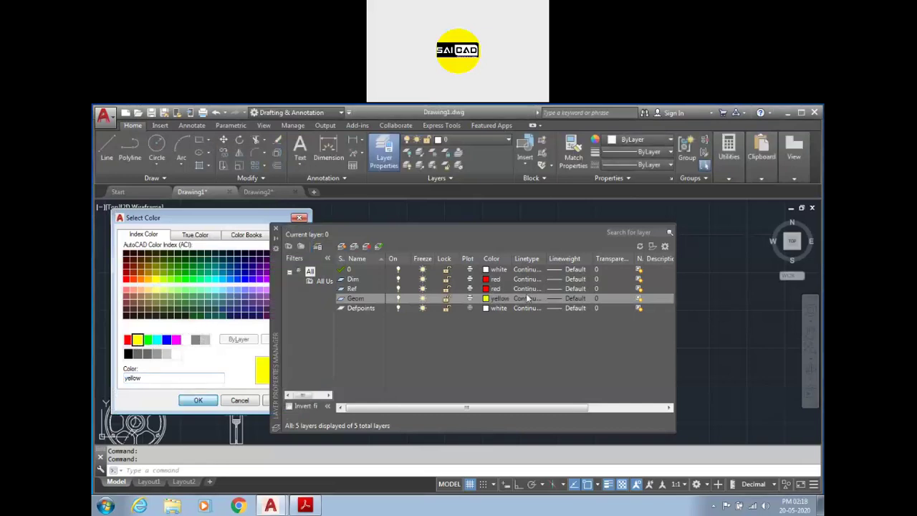
- Check the linetype choice for the Ref layer, close the layer manager and view the list of available layers
{"action": "left_click", "coordinate": [531, 289]}
{"action": "left_click", "coordinate": [367, 273]}
{"action": "left_click", "coordinate": [384, 361]}
{"action": "left_click", "coordinate": [275, 229]}
{"action": "left_click", "coordinate": [479, 139]}
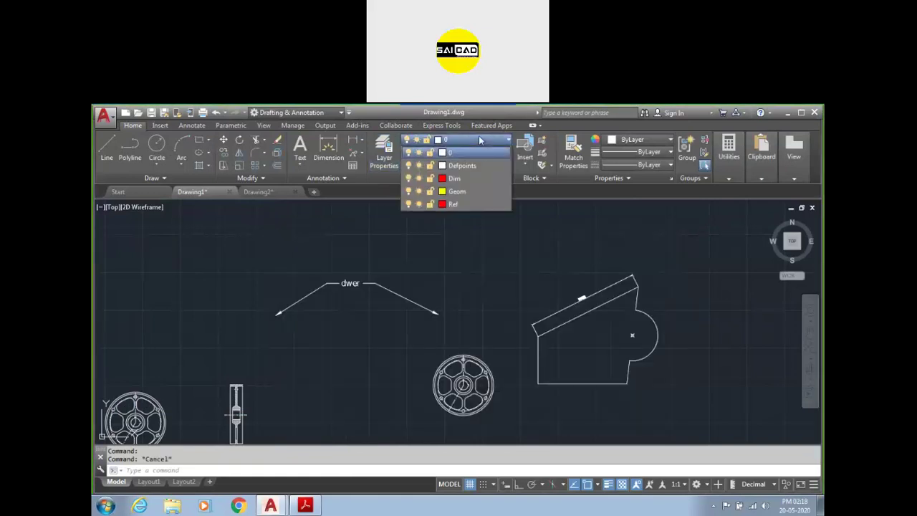
- Move the wheel just left of the narrow side view onto the Geom layer and clear the selection
{"action": "scroll", "coordinate": [571, 235], "scroll_direction": "down", "scroll_amount": 4}
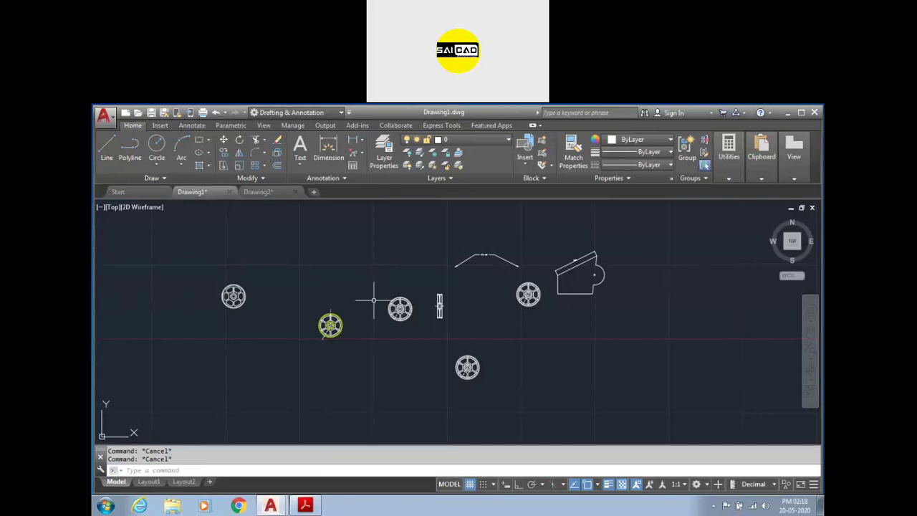
{"action": "left_click", "coordinate": [420, 286]}
{"action": "left_click", "coordinate": [377, 338]}
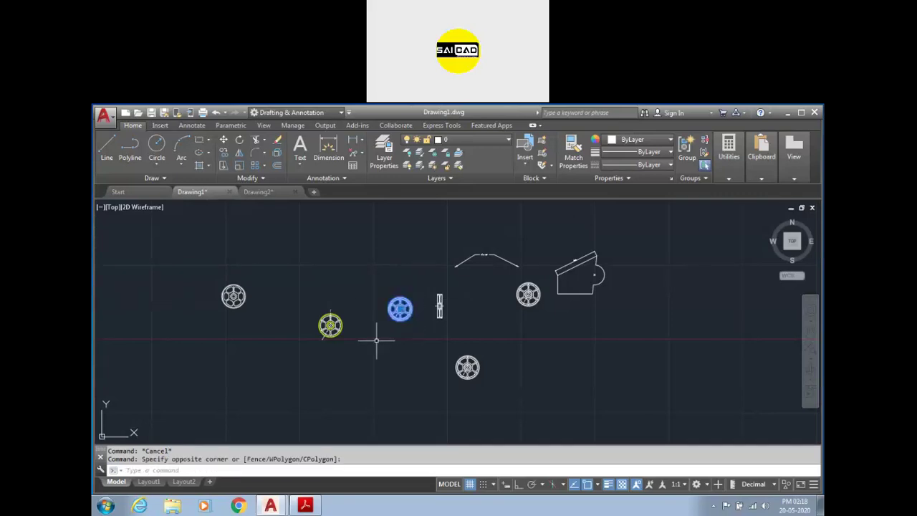
{"action": "left_click", "coordinate": [471, 143]}
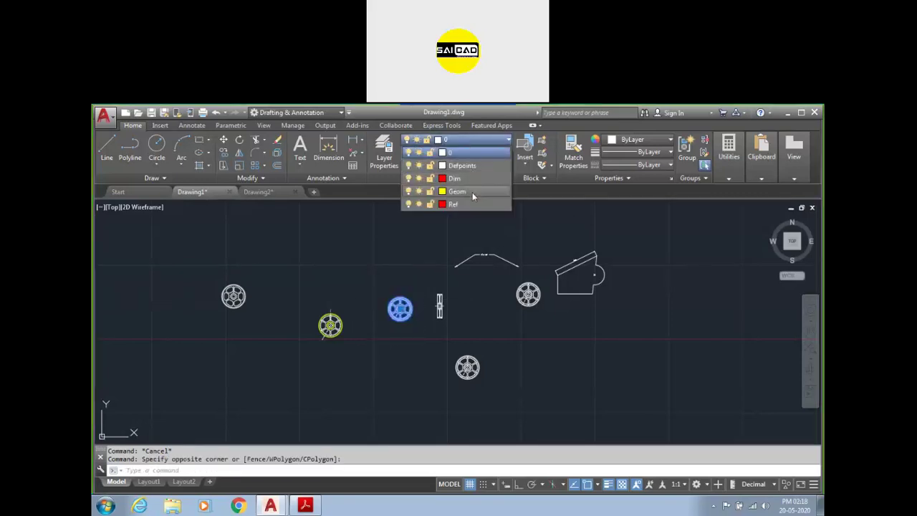
{"action": "left_click", "coordinate": [471, 191]}
{"action": "key", "text": "Escape"}
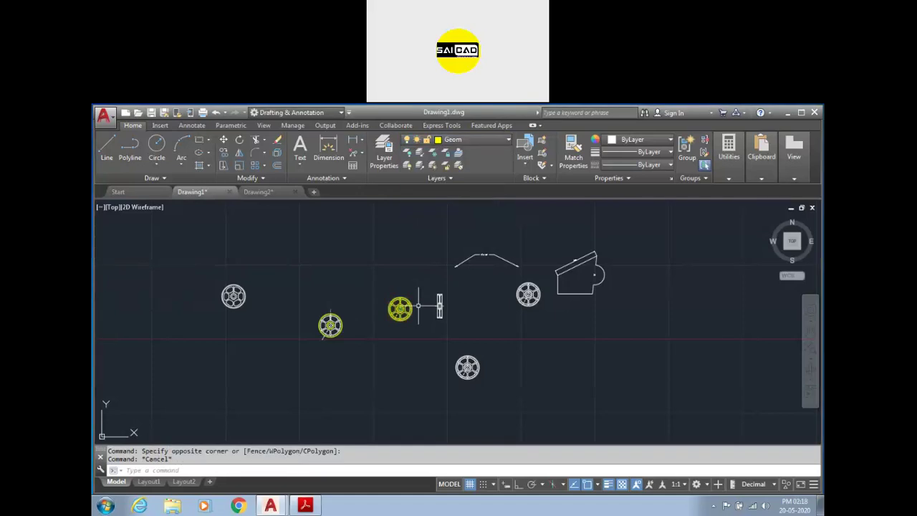
- Inspect the wheel beside the narrow side view up close, check its layer assignment and clear the selection
{"action": "scroll", "coordinate": [408, 309], "scroll_direction": "up", "scroll_amount": 4}
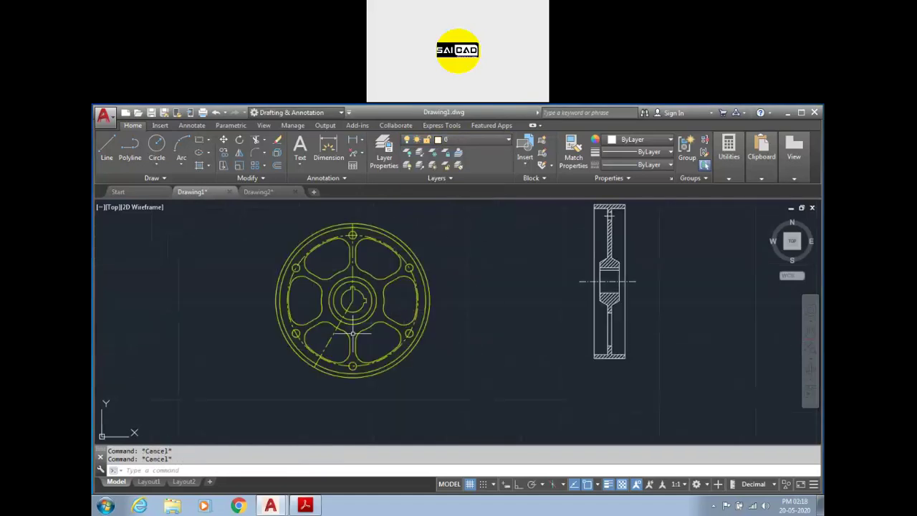
{"action": "scroll", "coordinate": [353, 334], "scroll_direction": "down", "scroll_amount": 4}
{"action": "left_click", "coordinate": [381, 282]}
{"action": "left_click", "coordinate": [338, 319]}
{"action": "scroll", "coordinate": [353, 320], "scroll_direction": "up", "scroll_amount": 4}
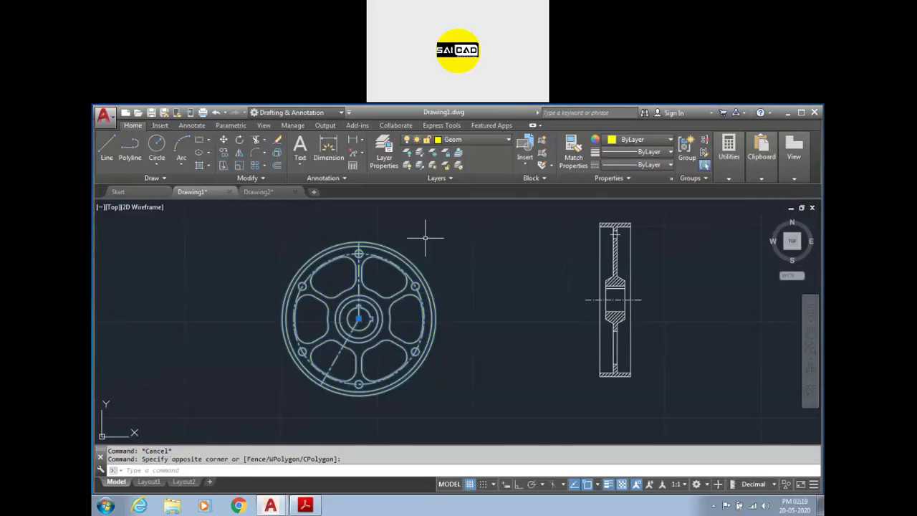
{"action": "key", "text": "Escape"}
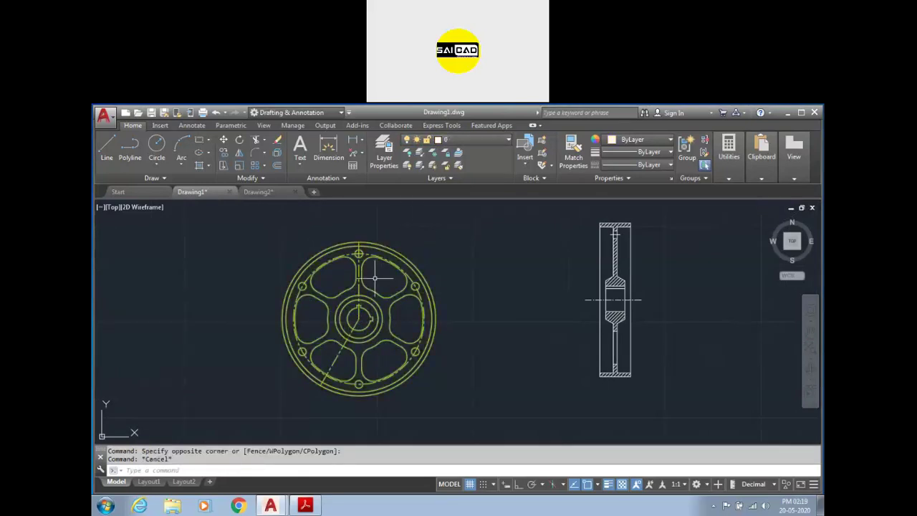
{"action": "scroll", "coordinate": [359, 270], "scroll_direction": "up", "scroll_amount": 4}
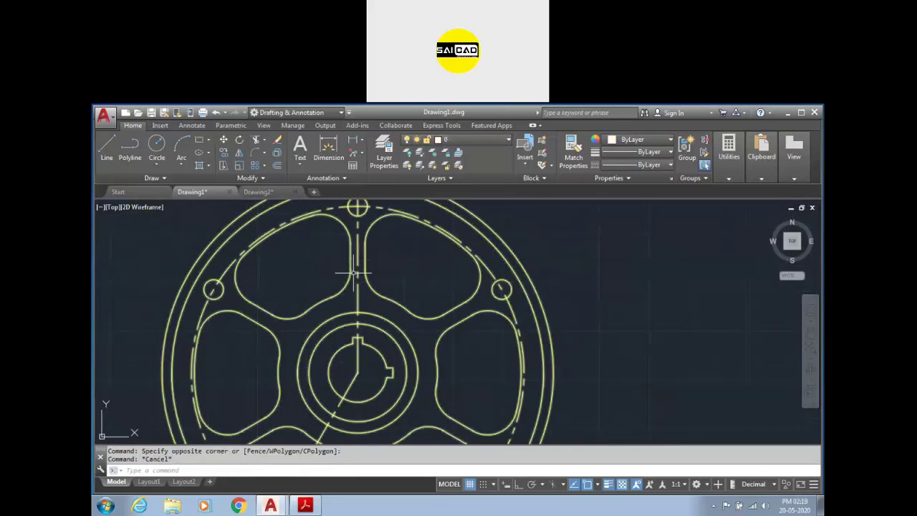
{"action": "key", "text": "Escape"}
- Open the wheel beside the narrow side view for editing in the Block Editor
{"action": "scroll", "coordinate": [449, 311], "scroll_direction": "down", "scroll_amount": 6}
{"action": "double_click", "coordinate": [455, 304]}
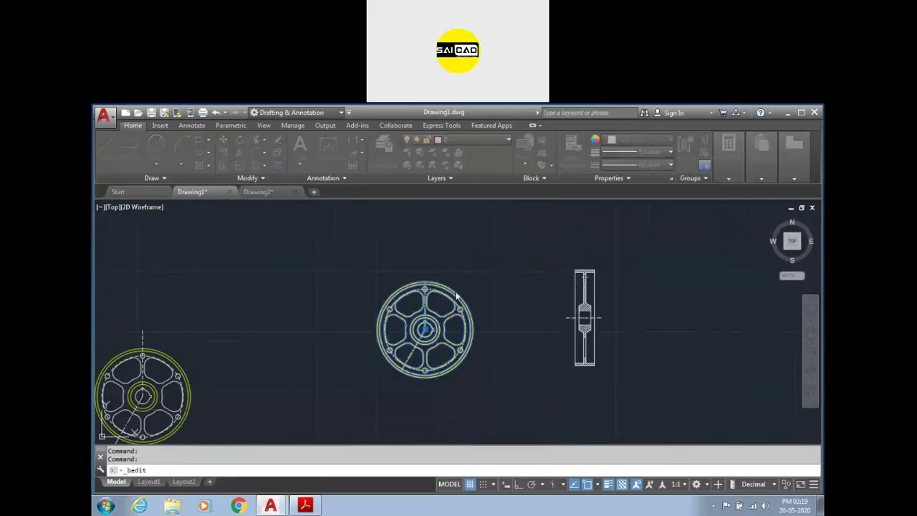
{"action": "left_click", "coordinate": [262, 387]}
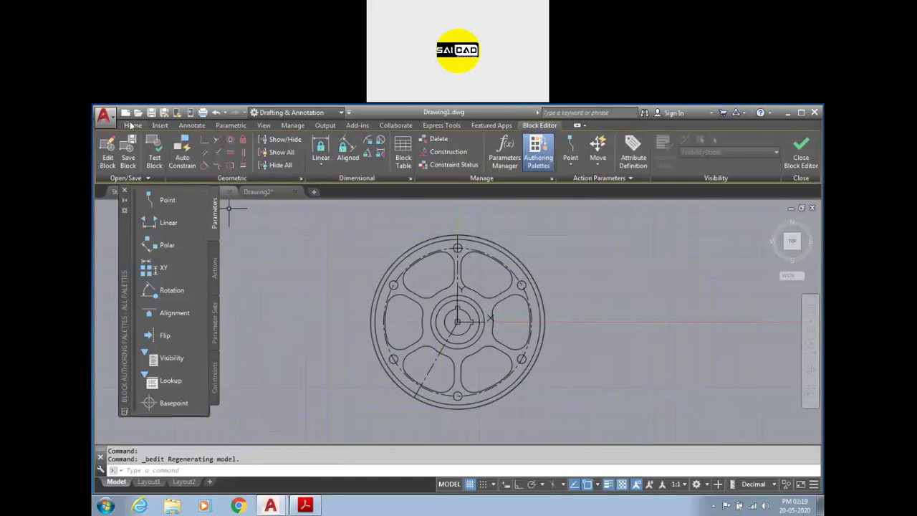
{"action": "scroll", "coordinate": [502, 240], "scroll_direction": "up", "scroll_amount": 2}
{"action": "left_click", "coordinate": [524, 234]}
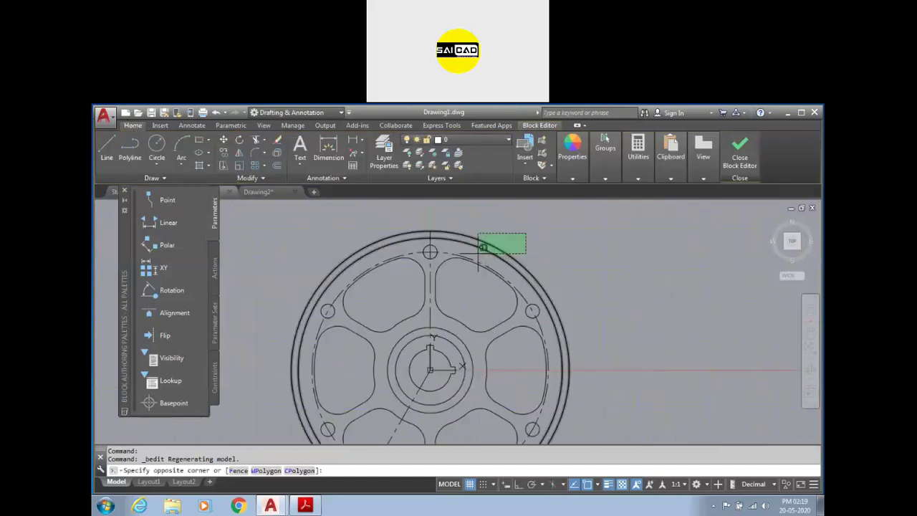
{"action": "left_click", "coordinate": [478, 249]}
{"action": "key", "text": "Escape"}
- Assign all of the wheel block's geometry to the Geom layer and clear the selection
{"action": "scroll", "coordinate": [501, 217], "scroll_direction": "down", "scroll_amount": 4}
{"action": "left_click", "coordinate": [404, 219]}
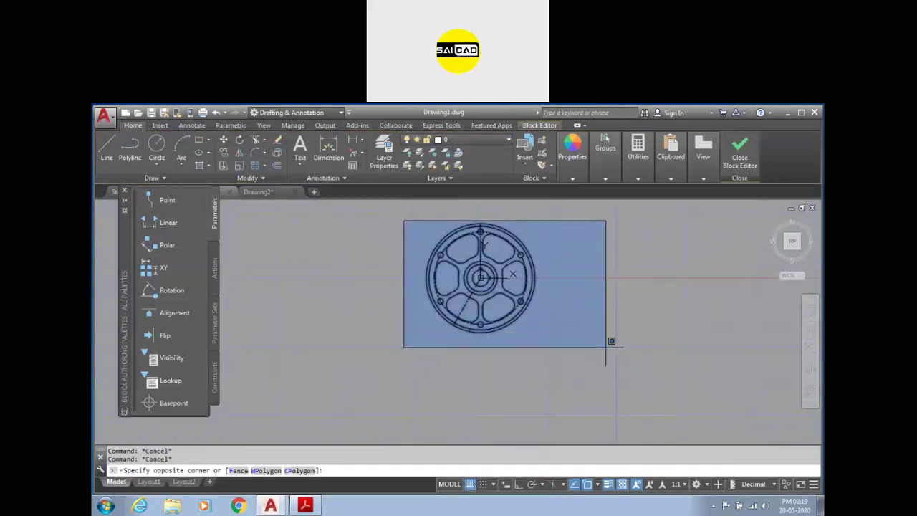
{"action": "left_click", "coordinate": [625, 368]}
{"action": "left_click", "coordinate": [485, 140]}
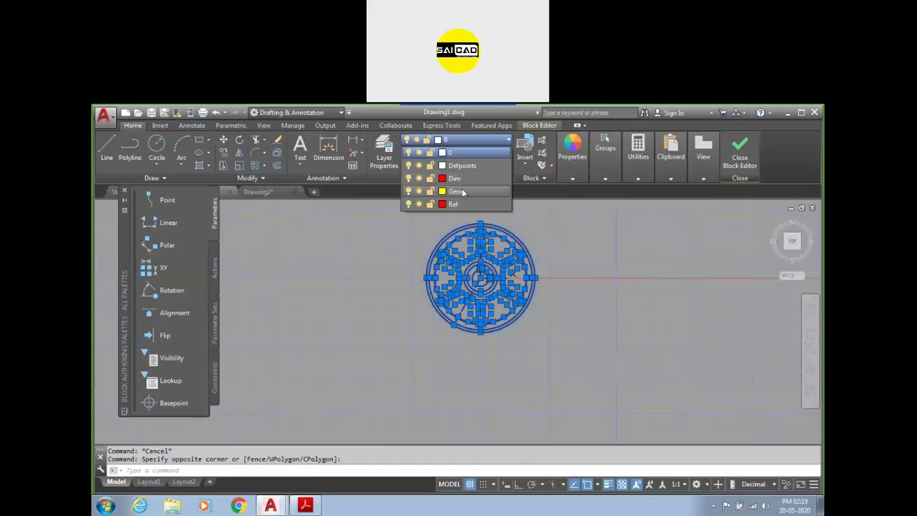
{"action": "left_click", "coordinate": [463, 191]}
{"action": "key", "text": "Escape"}
- Assign the bolt-hole pitch circle, the vertical centreline and the slanted centreline inside the block to the Ref layer
{"action": "scroll", "coordinate": [519, 230], "scroll_direction": "up", "scroll_amount": 4}
{"action": "left_click", "coordinate": [375, 244]}
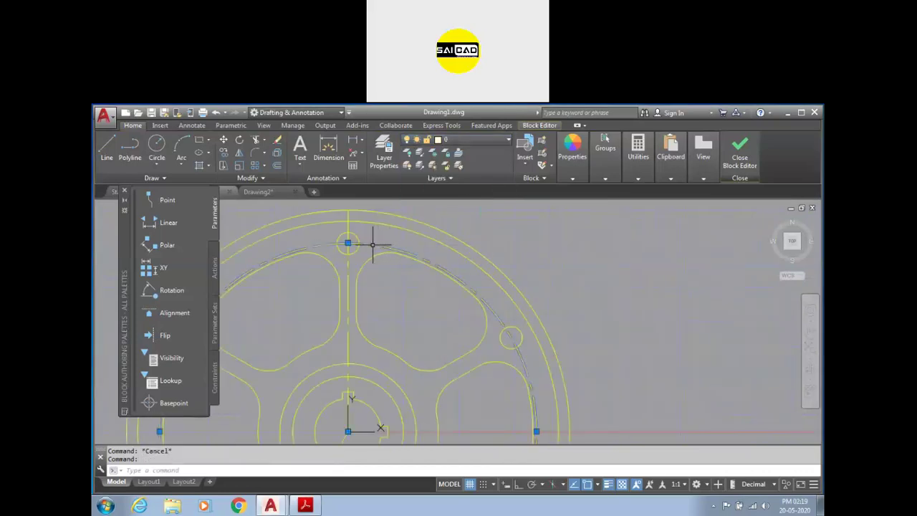
{"action": "left_click", "coordinate": [348, 262]}
{"action": "scroll", "coordinate": [362, 294], "scroll_direction": "down", "scroll_amount": 3}
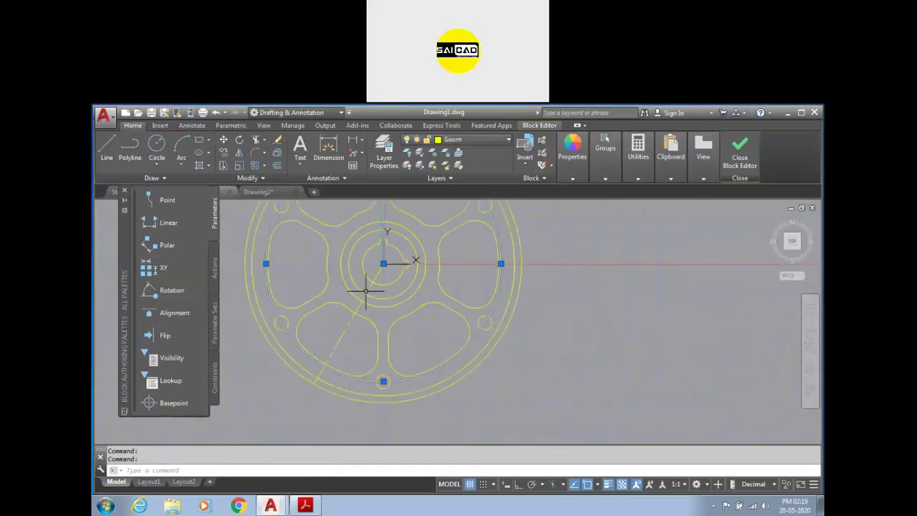
{"action": "left_click", "coordinate": [368, 288]}
{"action": "left_click", "coordinate": [486, 141]}
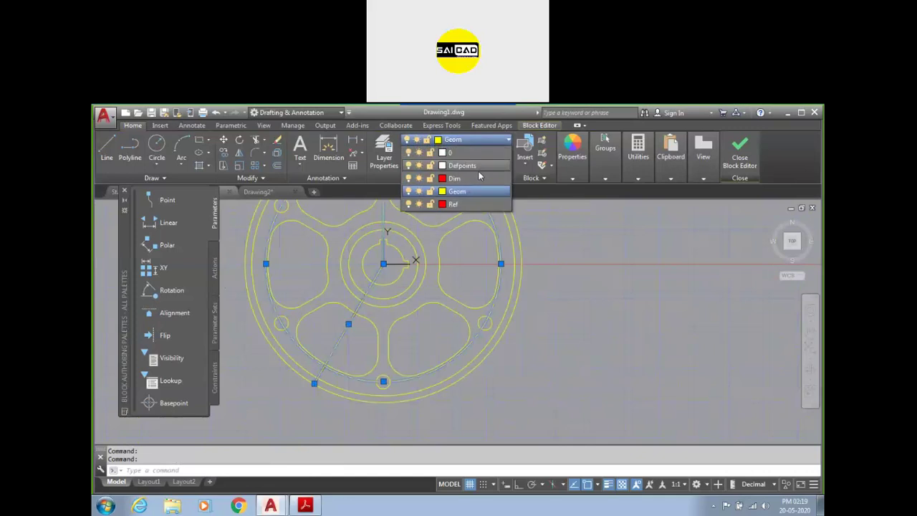
{"action": "left_click", "coordinate": [470, 208]}
{"action": "key", "text": "Escape"}
{"action": "key", "text": "Escape"}
{"action": "scroll", "coordinate": [523, 373], "scroll_direction": "down", "scroll_amount": 1}
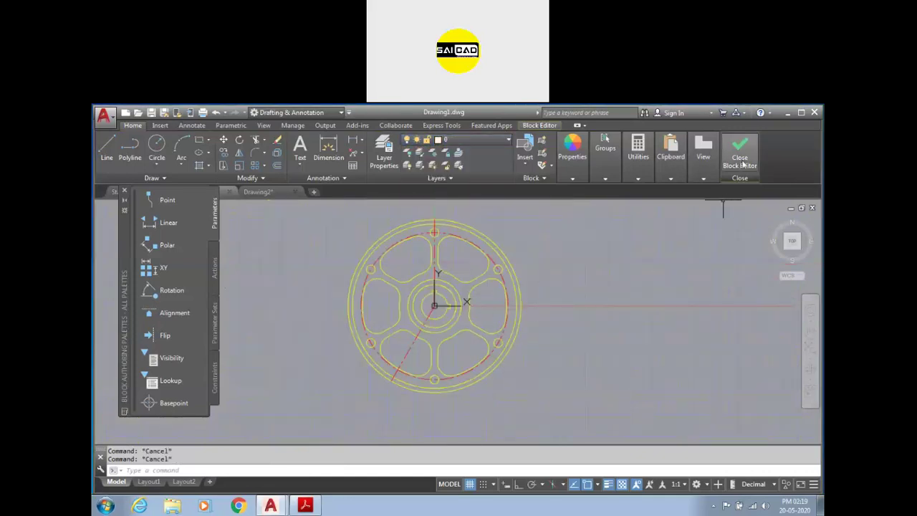
- Close the Block Editor, saving the changes to Pulley, and inspect the updated wheel in the drawing
{"action": "left_click", "coordinate": [571, 177]}
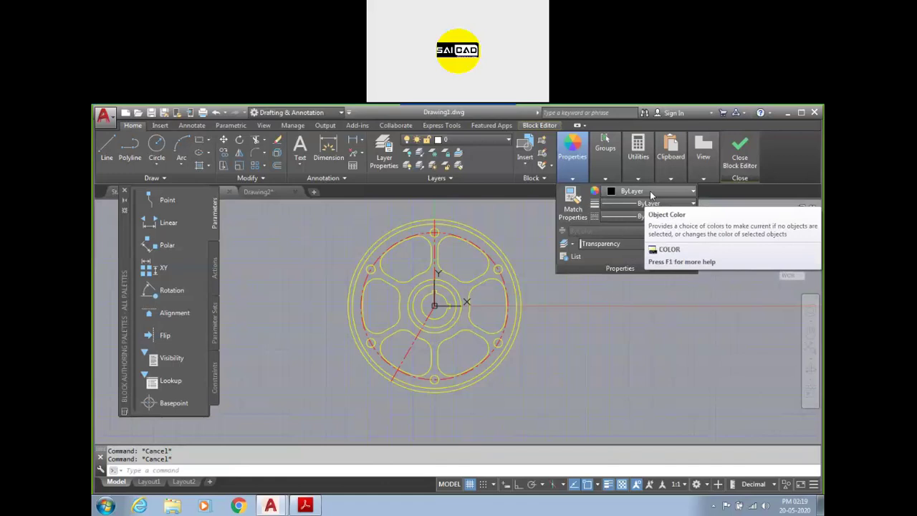
{"action": "left_click", "coordinate": [750, 144]}
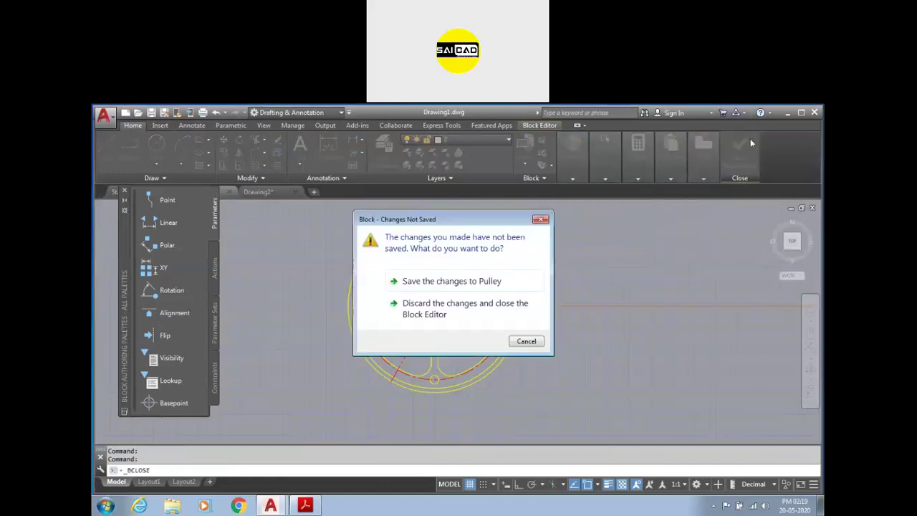
{"action": "left_click", "coordinate": [450, 280]}
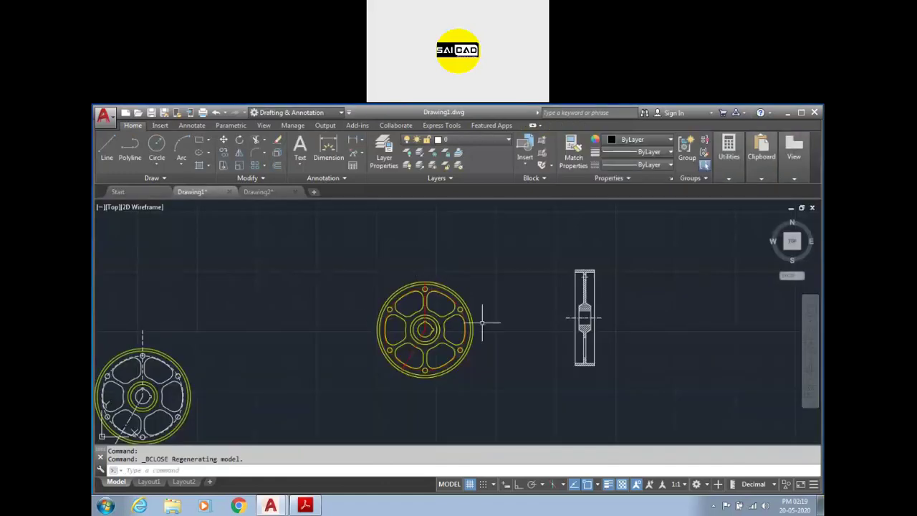
{"action": "left_click", "coordinate": [493, 286]}
{"action": "scroll", "coordinate": [420, 348], "scroll_direction": "up", "scroll_amount": 7}
{"action": "scroll", "coordinate": [420, 348], "scroll_direction": "down", "scroll_amount": 5}
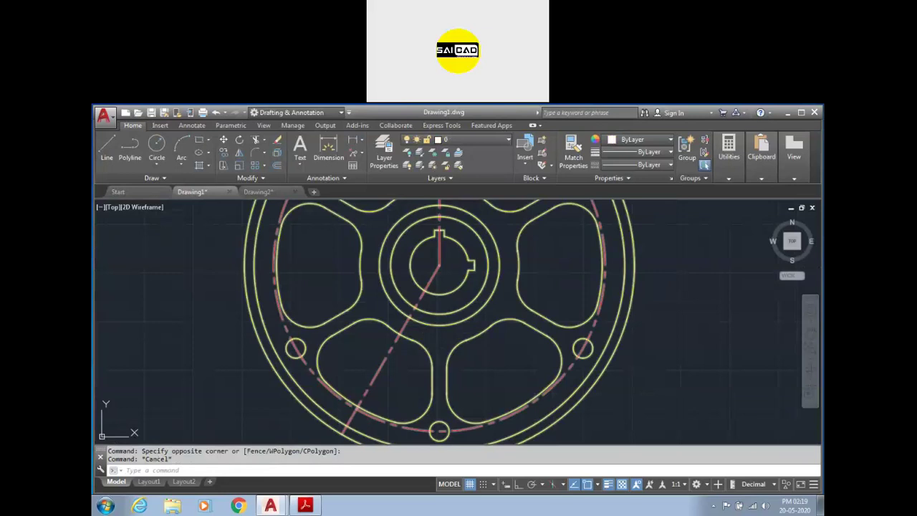
{"action": "key", "text": "Escape"}
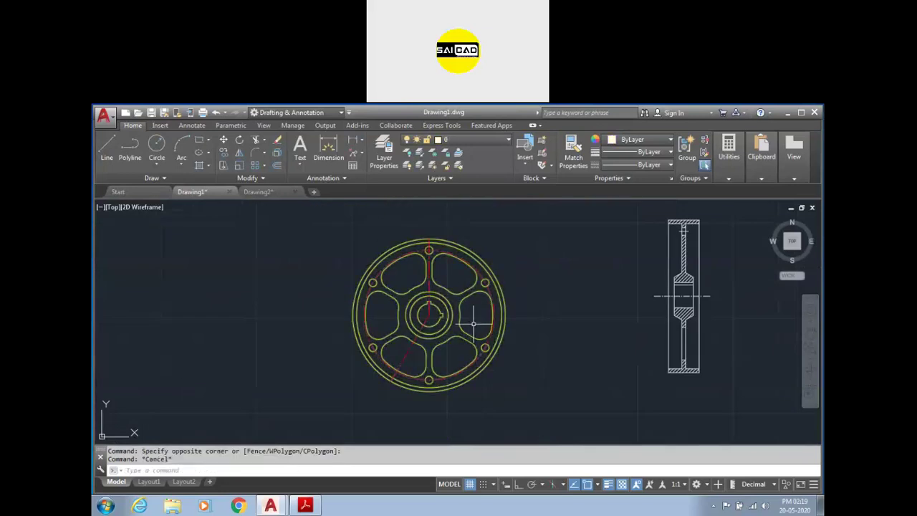
- Assign the wheel block itself to layer 0, clear the selection and check its colours alongside the other wheels
{"action": "left_click", "coordinate": [468, 250]}
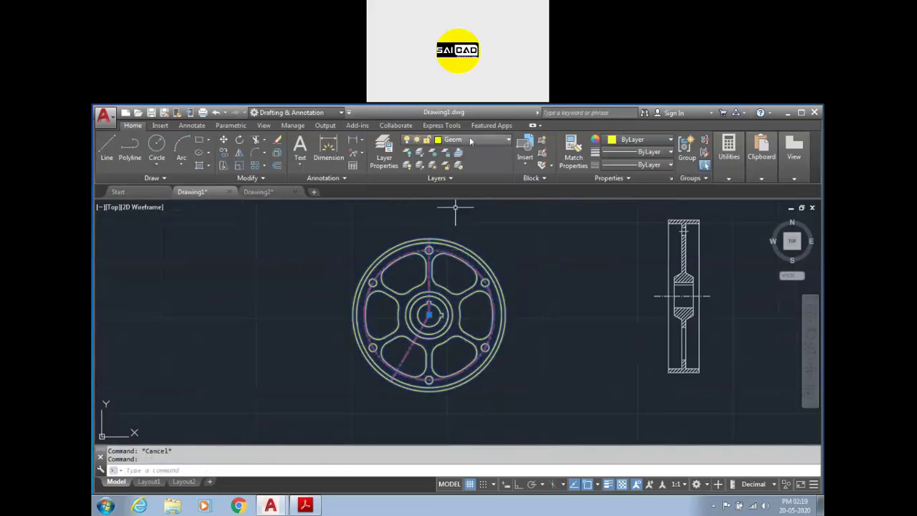
{"action": "left_click", "coordinate": [471, 140]}
{"action": "left_click", "coordinate": [473, 149]}
{"action": "key", "text": "Escape"}
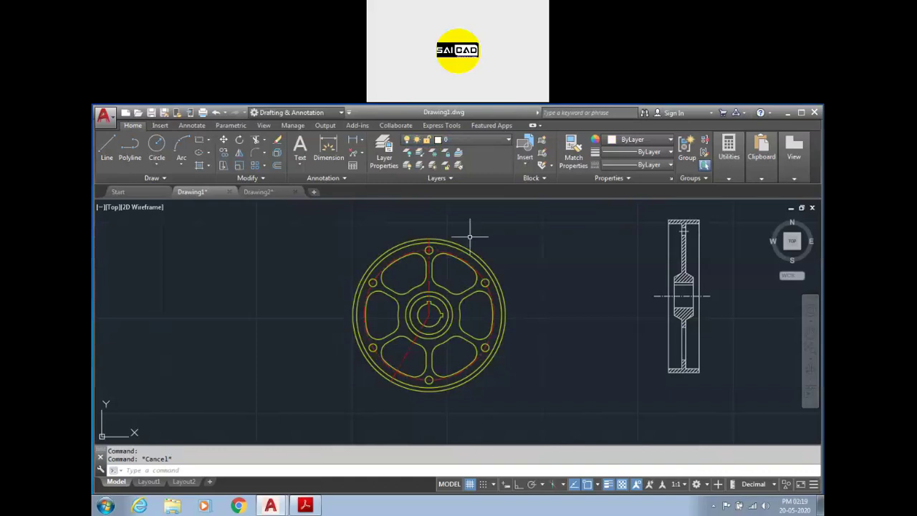
{"action": "scroll", "coordinate": [390, 266], "scroll_direction": "down", "scroll_amount": 1}
{"action": "scroll", "coordinate": [522, 239], "scroll_direction": "up", "scroll_amount": 3}
{"action": "left_click", "coordinate": [419, 303]}
{"action": "key", "text": "Escape"}
{"action": "scroll", "coordinate": [494, 262], "scroll_direction": "down", "scroll_amount": 3}
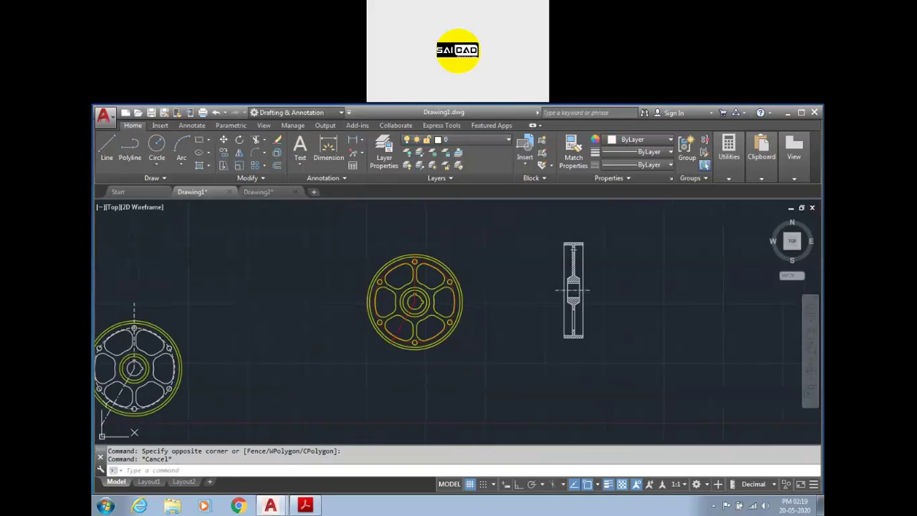
{"action": "scroll", "coordinate": [415, 375], "scroll_direction": "down", "scroll_amount": 2}
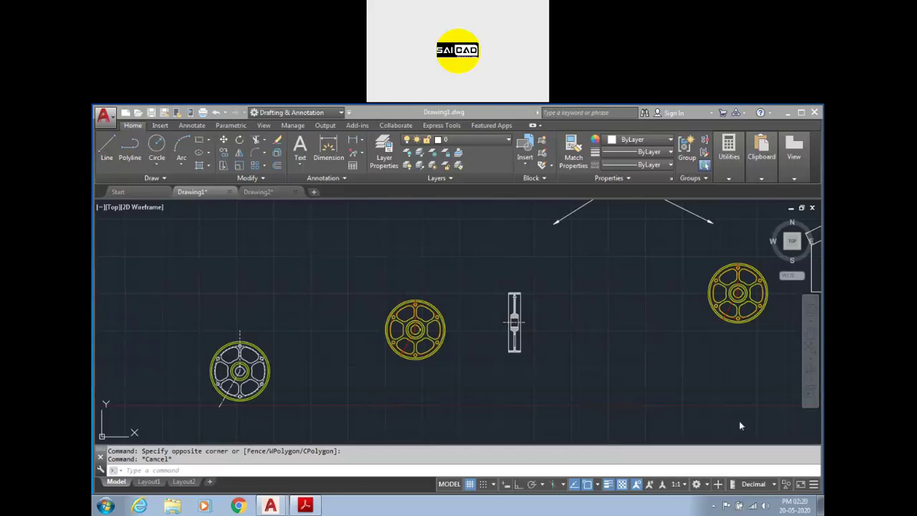
- Switch to Adobe Acrobat Reader and open the recent document SaiCad AutoCAD Assignment 4
{"action": "left_click", "coordinate": [821, 506]}
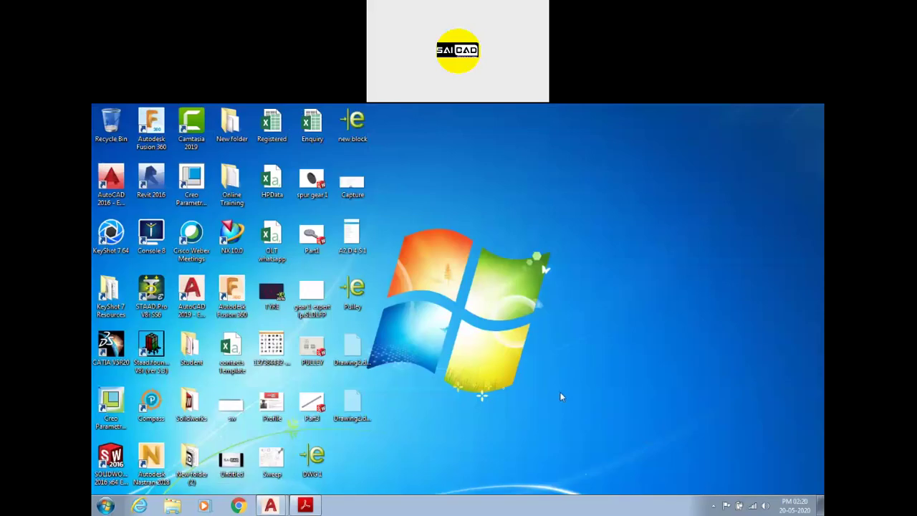
{"action": "left_click", "coordinate": [307, 506]}
{"action": "mouse_move", "coordinate": [270, 506]}
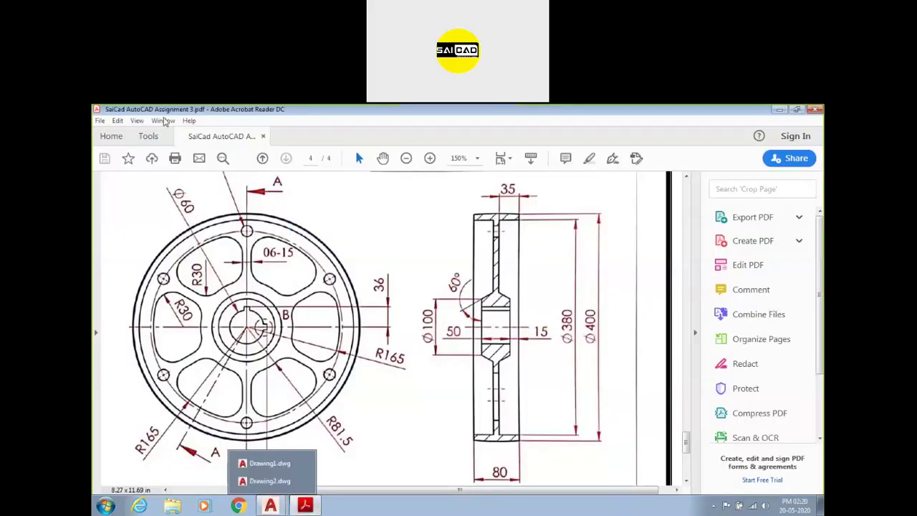
{"action": "left_click", "coordinate": [109, 136]}
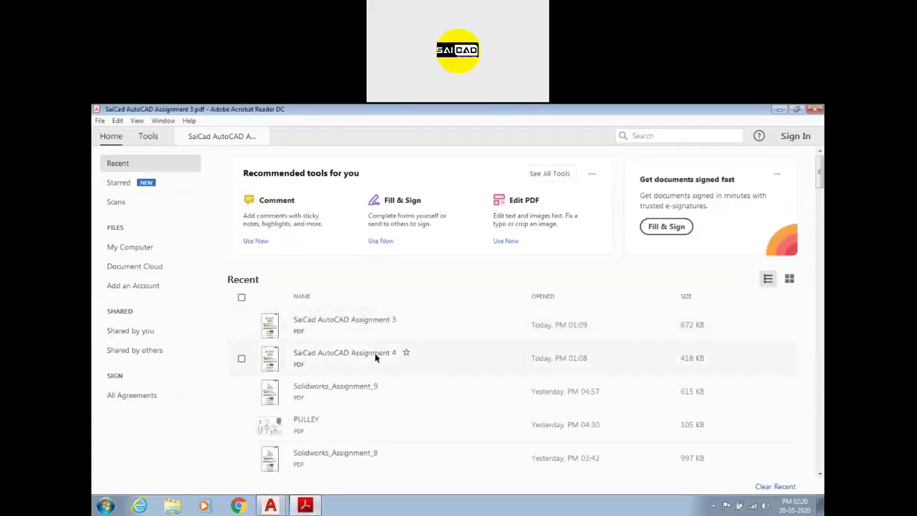
{"action": "double_click", "coordinate": [376, 354]}
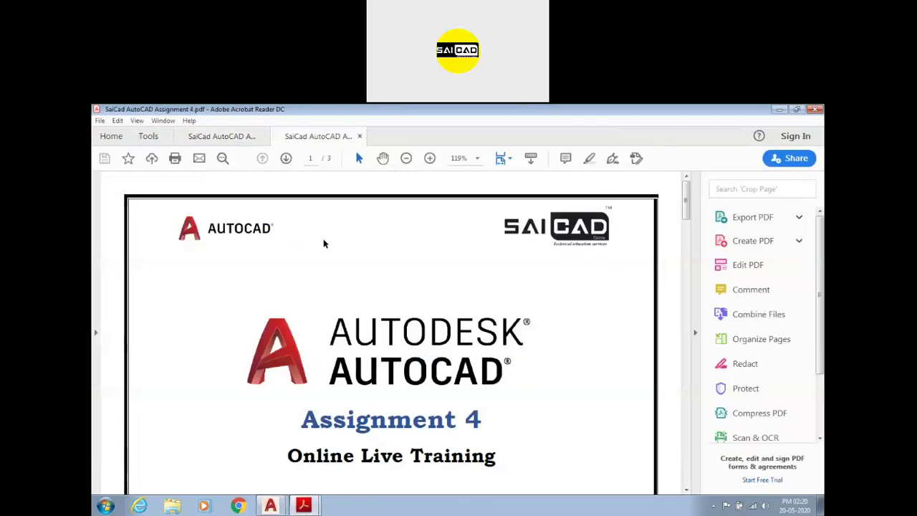
- Examine the round table drawing in exercise 1 and the start of exercise 2 on page 2 of the assignment
{"action": "scroll", "coordinate": [307, 277], "scroll_direction": "down", "scroll_amount": 10}
{"action": "scroll", "coordinate": [427, 287], "scroll_direction": "down", "scroll_amount": 5}
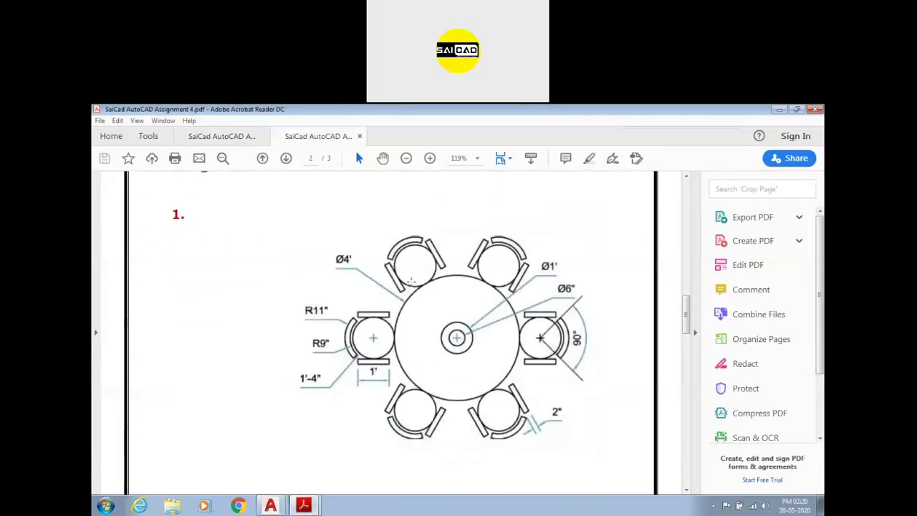
{"action": "scroll", "coordinate": [377, 230], "scroll_direction": "down", "scroll_amount": 4, "text": "ctrl"}
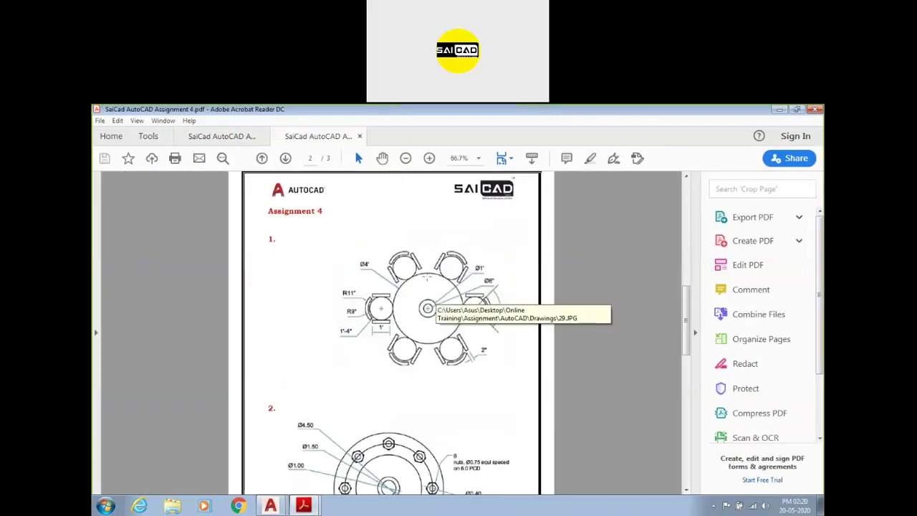
{"action": "scroll", "coordinate": [397, 294], "scroll_direction": "up", "scroll_amount": 4, "text": "ctrl"}
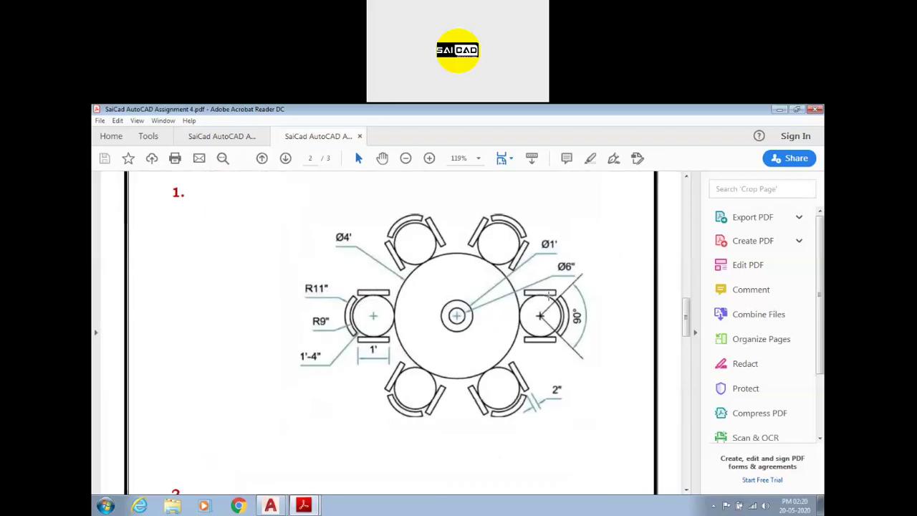
{"action": "scroll", "coordinate": [390, 274], "scroll_direction": "down", "scroll_amount": 8}
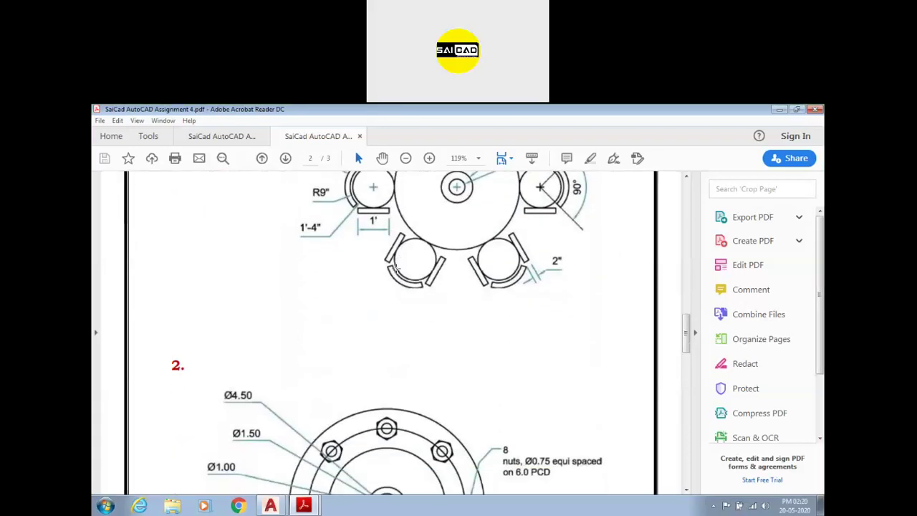
{"action": "scroll", "coordinate": [446, 329], "scroll_direction": "up", "scroll_amount": 6}
{"action": "scroll", "coordinate": [486, 328], "scroll_direction": "up", "scroll_amount": 1}
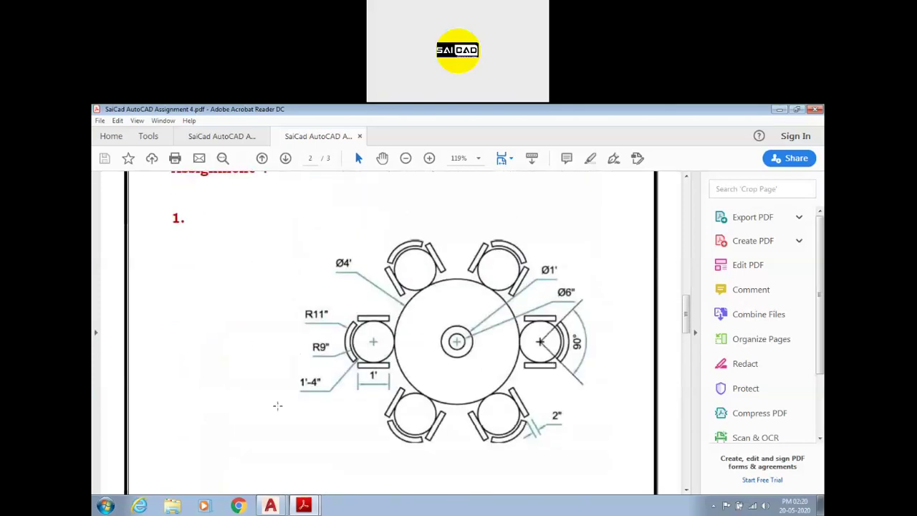
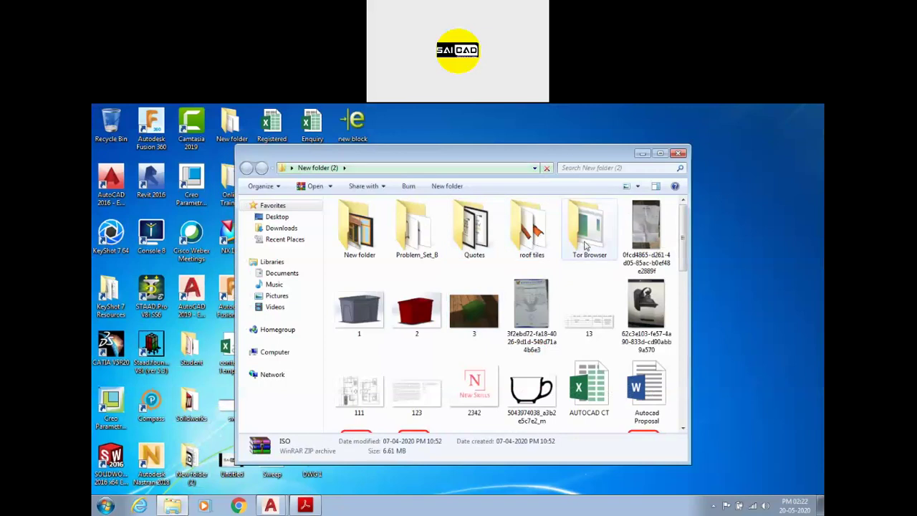
- Browse New folder (2) and its subfolders New folder and Untitled Project, look through the remaining files, and close the folder window
{"action": "double_click", "coordinate": [542, 243]}
{"action": "left_click", "coordinate": [318, 167]}
{"action": "double_click", "coordinate": [357, 222]}
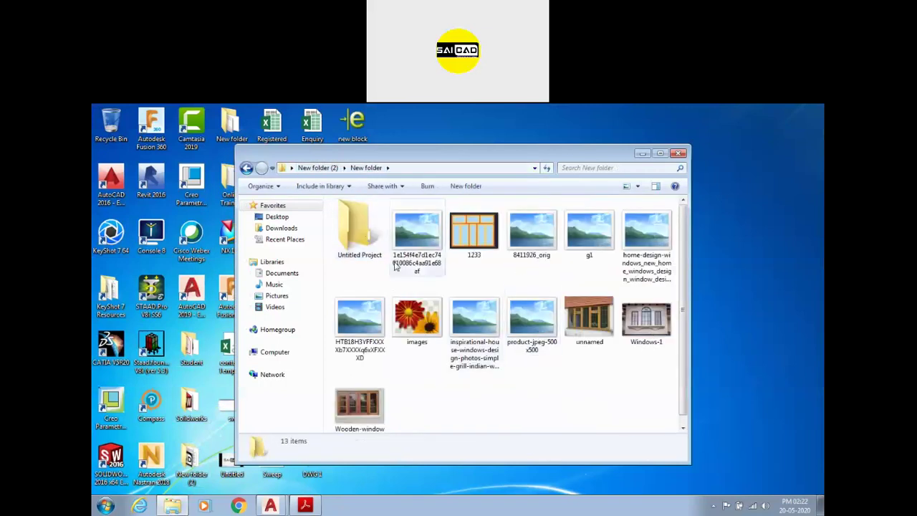
{"action": "double_click", "coordinate": [377, 243]}
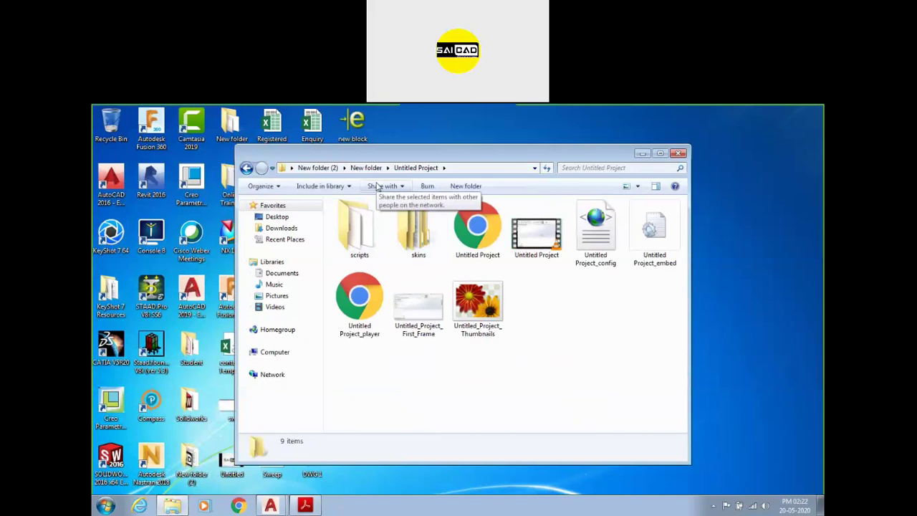
{"action": "left_click", "coordinate": [366, 168]}
{"action": "left_click", "coordinate": [316, 167]}
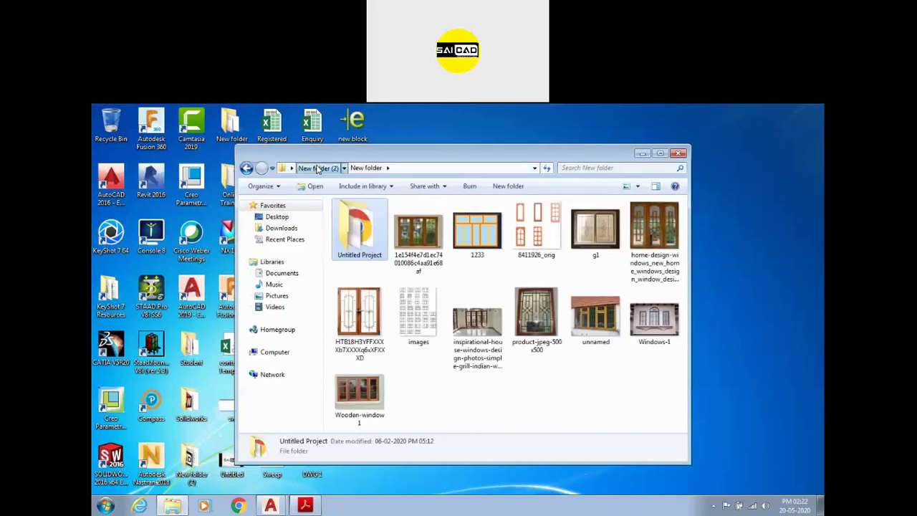
{"action": "scroll", "coordinate": [482, 302], "scroll_direction": "down", "scroll_amount": 10}
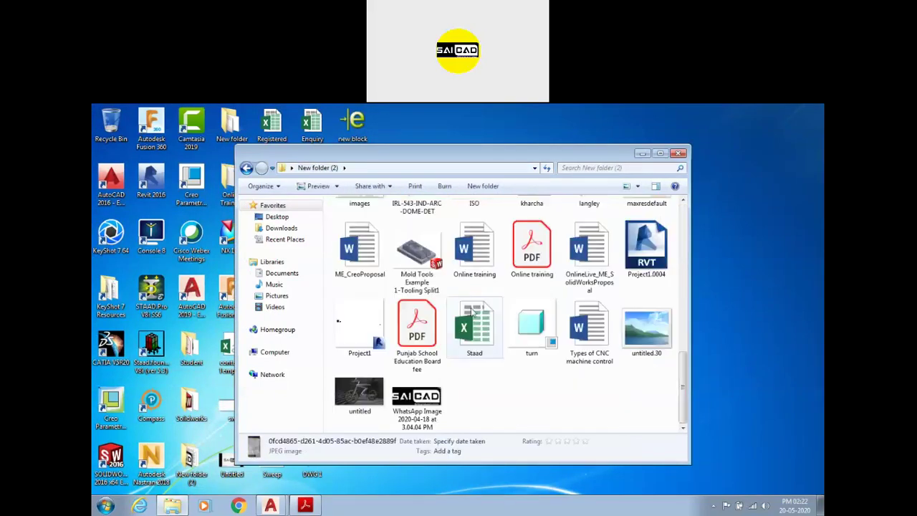
{"action": "left_click", "coordinate": [680, 154]}
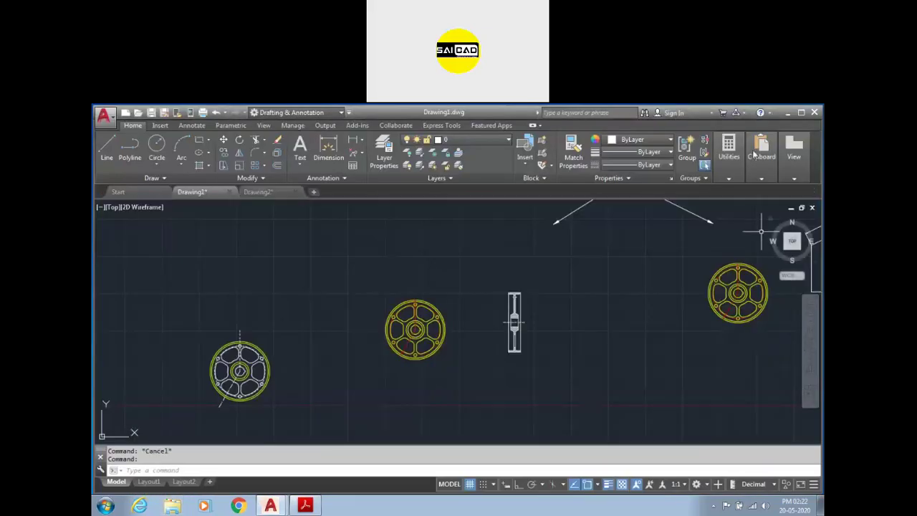
- Return to AutoCAD and close Drawing2 and Drawing1 without saving their changes
{"action": "left_click", "coordinate": [786, 113]}
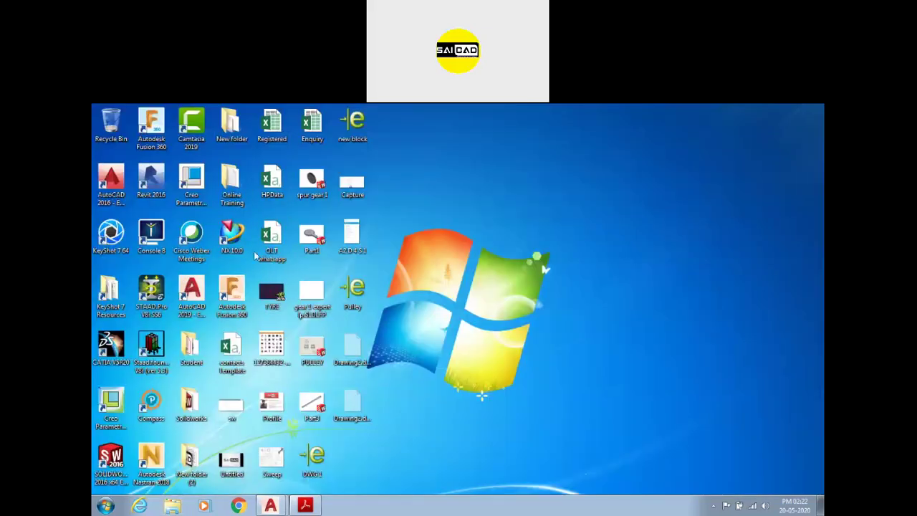
{"action": "mouse_move", "coordinate": [283, 507]}
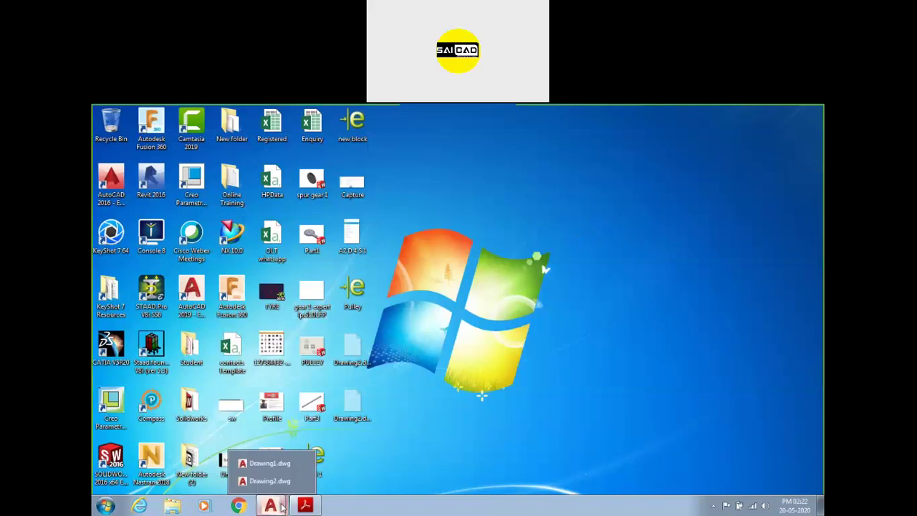
{"action": "left_click", "coordinate": [269, 481]}
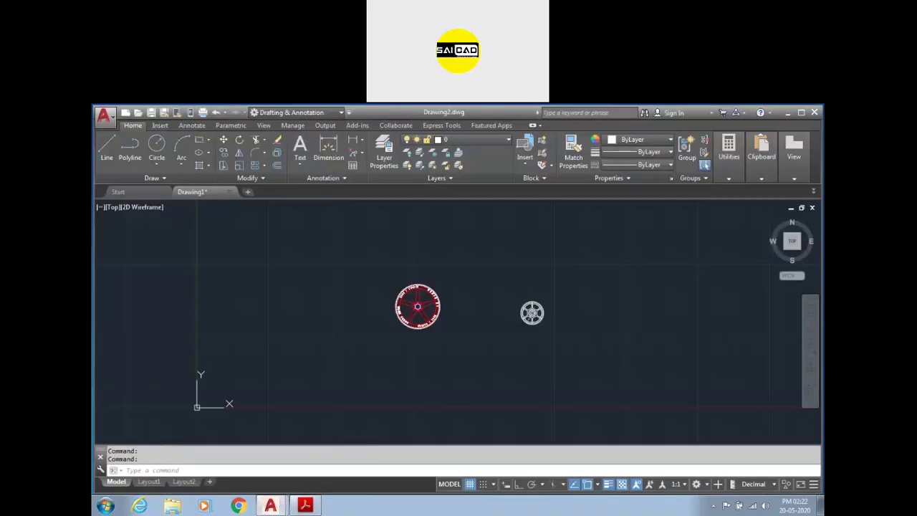
{"action": "left_click", "coordinate": [296, 192]}
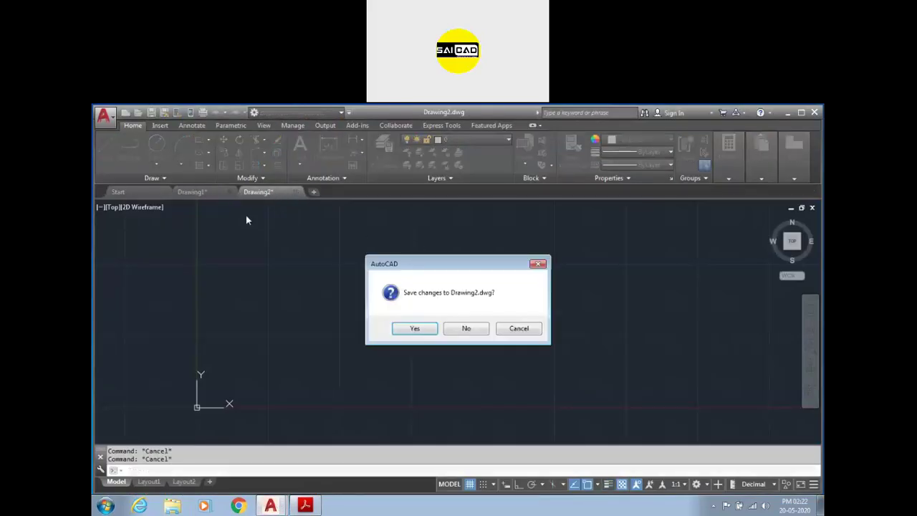
{"action": "left_click", "coordinate": [465, 330]}
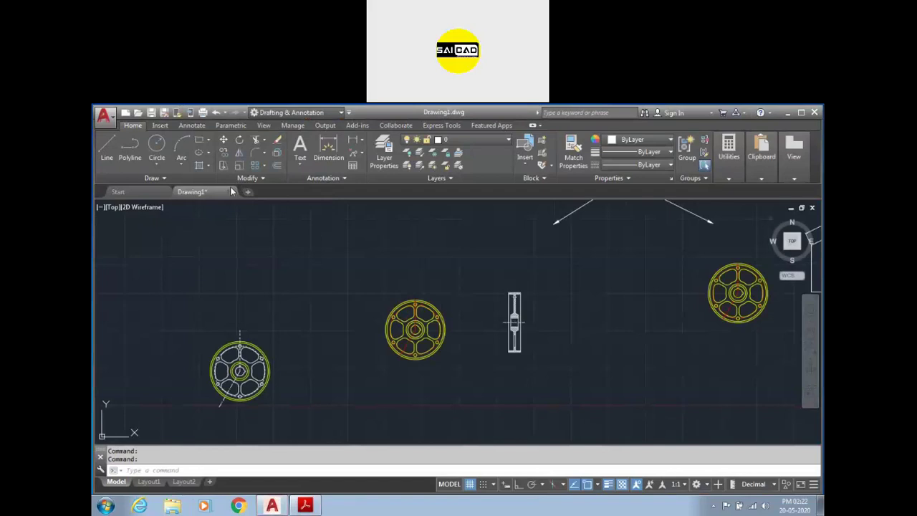
{"action": "left_click", "coordinate": [230, 192]}
{"action": "left_click", "coordinate": [465, 329]}
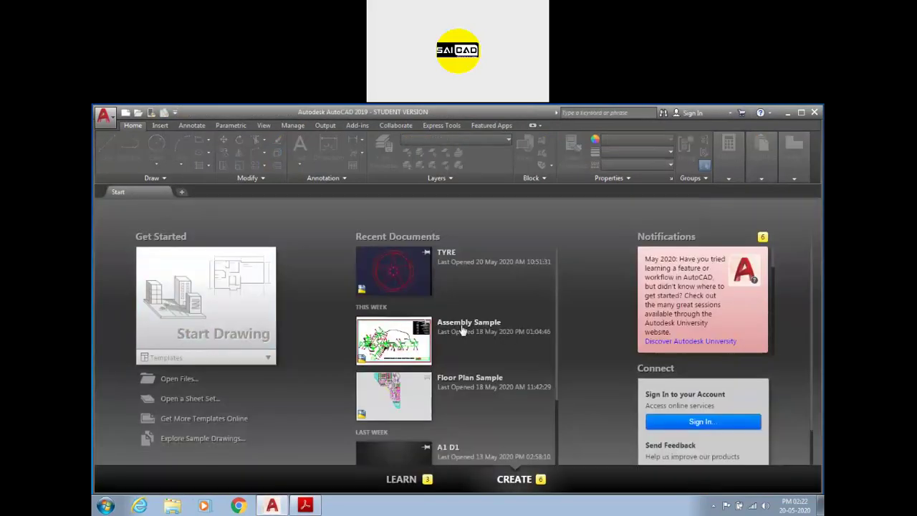
- Start a new drawing and set its length unit type to Engineering, keeping the precision at 0'-0.0000"
{"action": "left_click", "coordinate": [203, 296]}
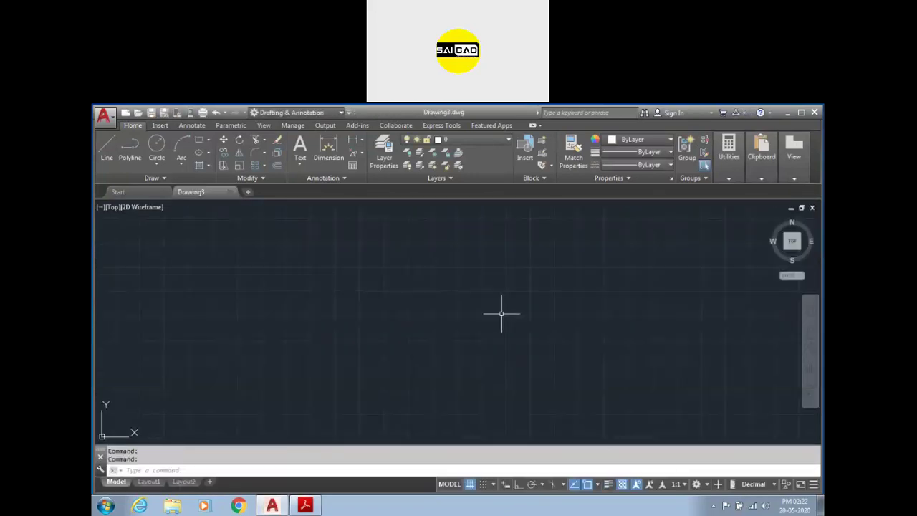
{"action": "type", "text": "un"}
{"action": "key", "text": "Return"}
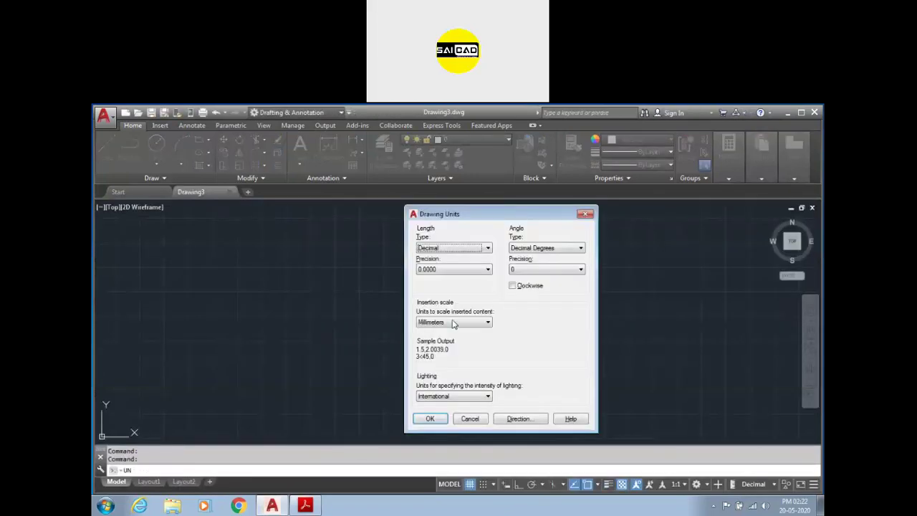
{"action": "left_click", "coordinate": [452, 248]}
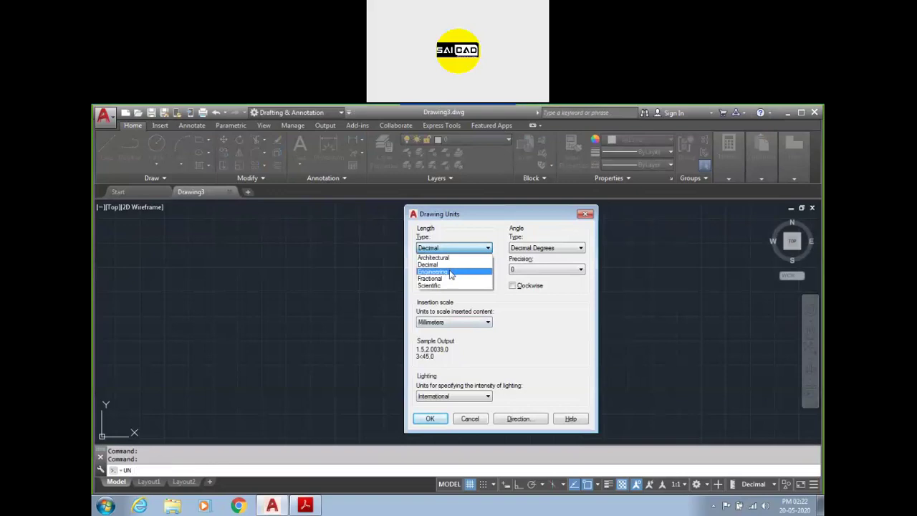
{"action": "left_click", "coordinate": [451, 273]}
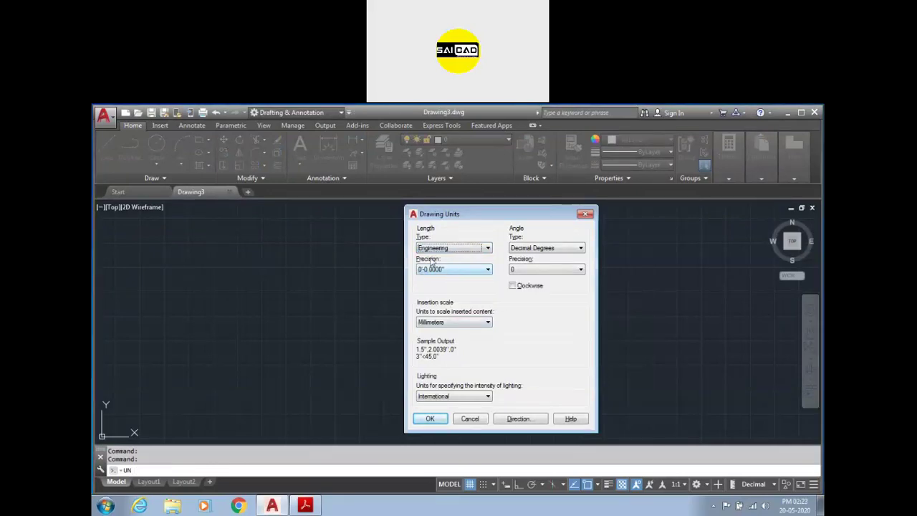
{"action": "left_click", "coordinate": [432, 271]}
{"action": "left_click", "coordinate": [450, 273]}
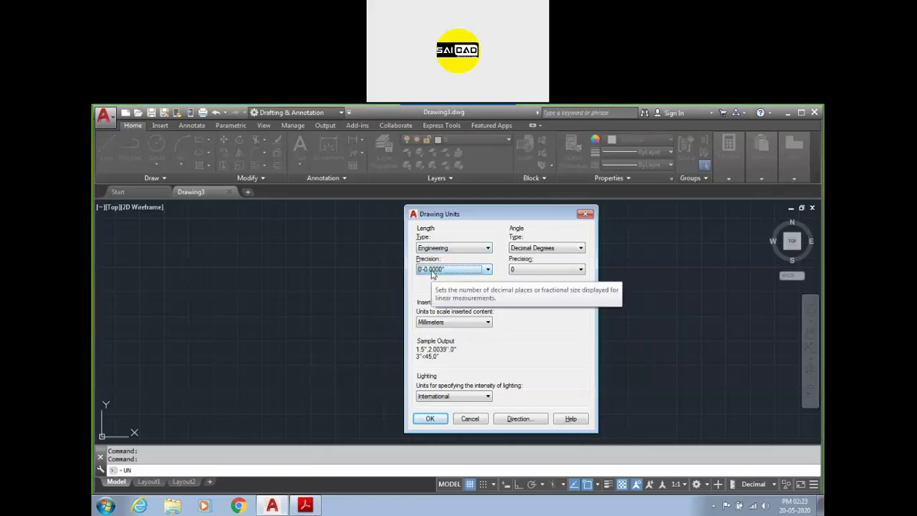
- Try the Architectural length type in the drawing units, check its precision format, and switch back to Engineering
{"action": "left_click", "coordinate": [472, 248]}
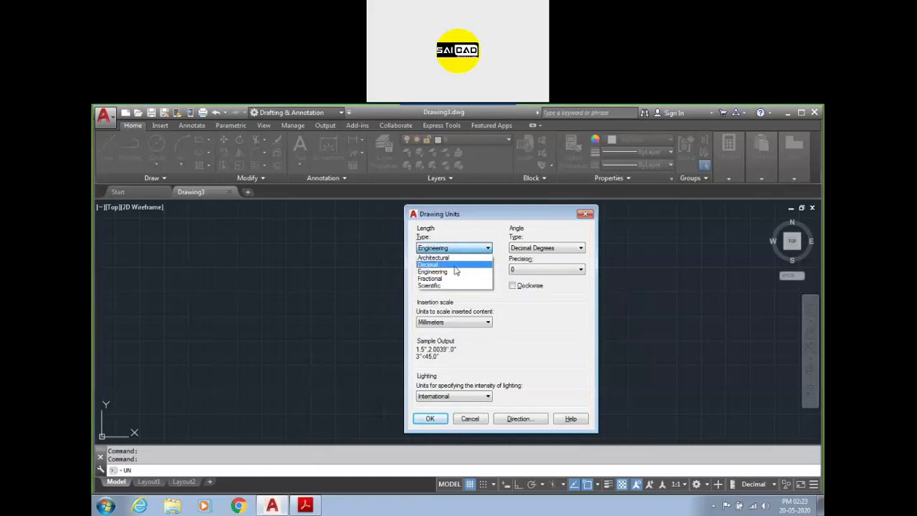
{"action": "left_click", "coordinate": [439, 257]}
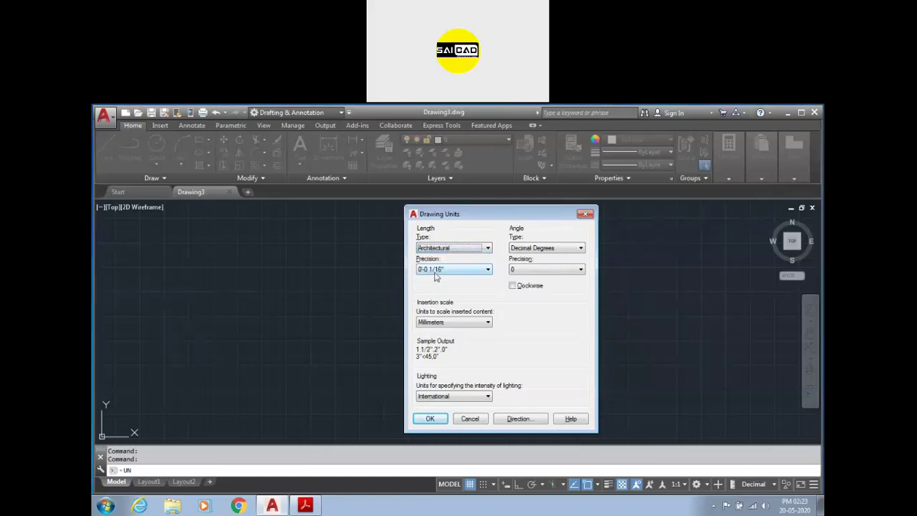
{"action": "left_click", "coordinate": [442, 270]}
{"action": "left_click", "coordinate": [440, 270]}
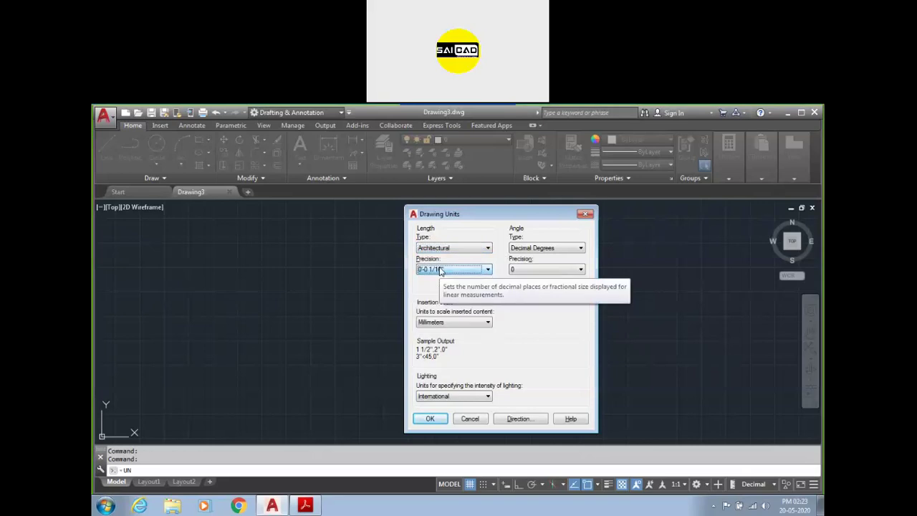
{"action": "left_click", "coordinate": [459, 248]}
{"action": "left_click", "coordinate": [449, 274]}
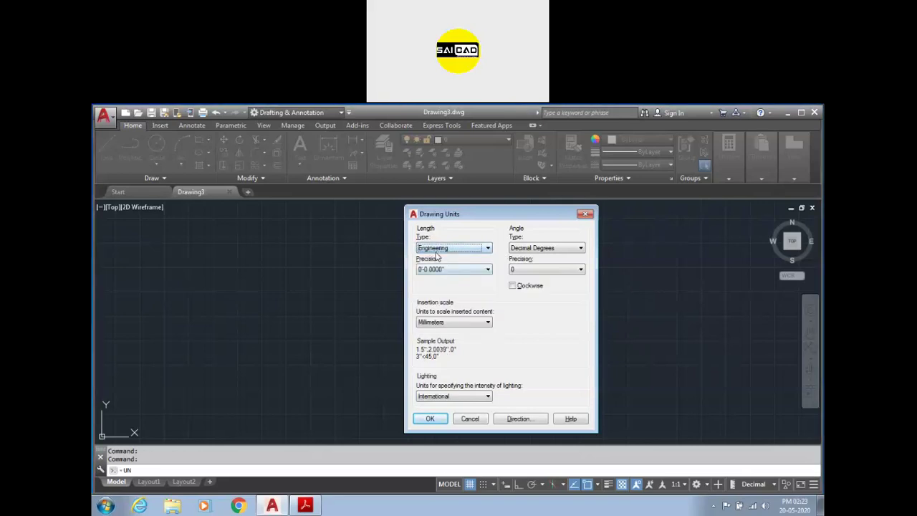
- Set the insertion scale to Inches and the angle precision to 0.00, and apply the drawing units
{"action": "left_click", "coordinate": [453, 323]}
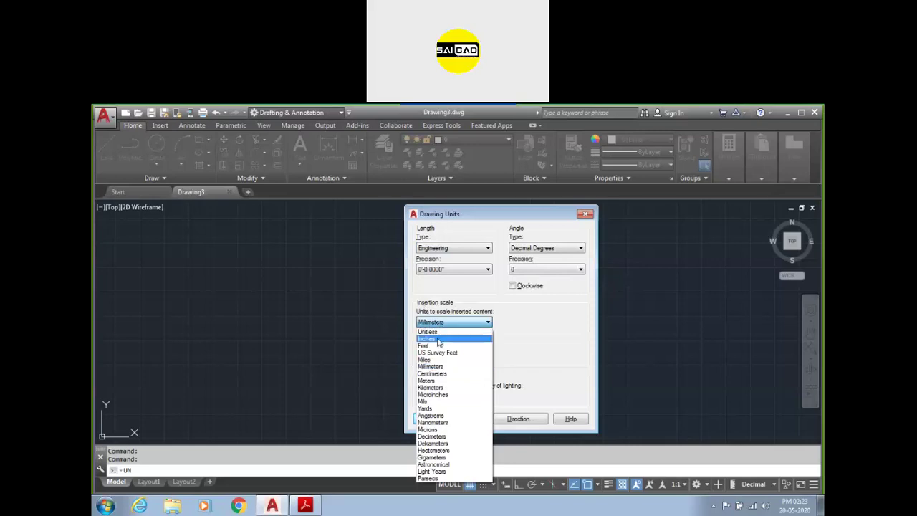
{"action": "left_click", "coordinate": [437, 339]}
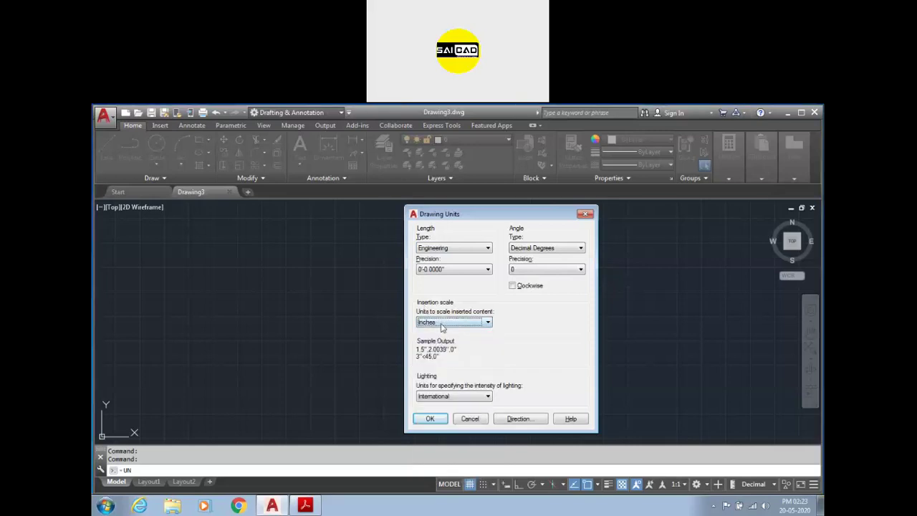
{"action": "left_click", "coordinate": [531, 269]}
{"action": "left_click", "coordinate": [523, 293]}
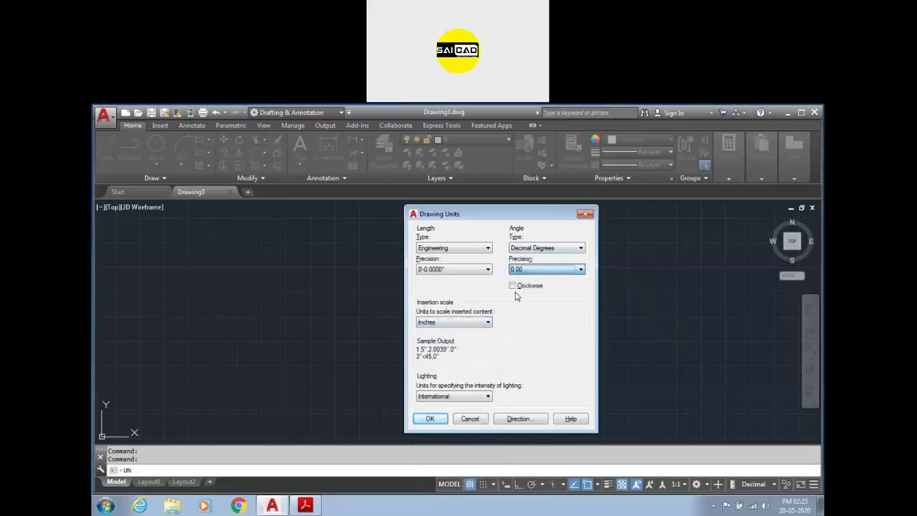
{"action": "left_click", "coordinate": [432, 419]}
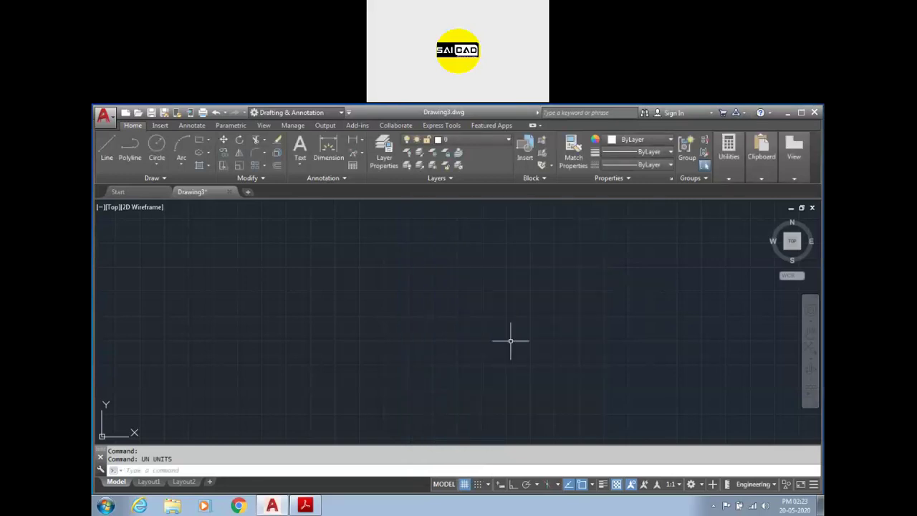
- Draw a single line 1'5" long in the empty drawing area
{"action": "key", "text": "Return"}
{"action": "key", "text": "Escape"}
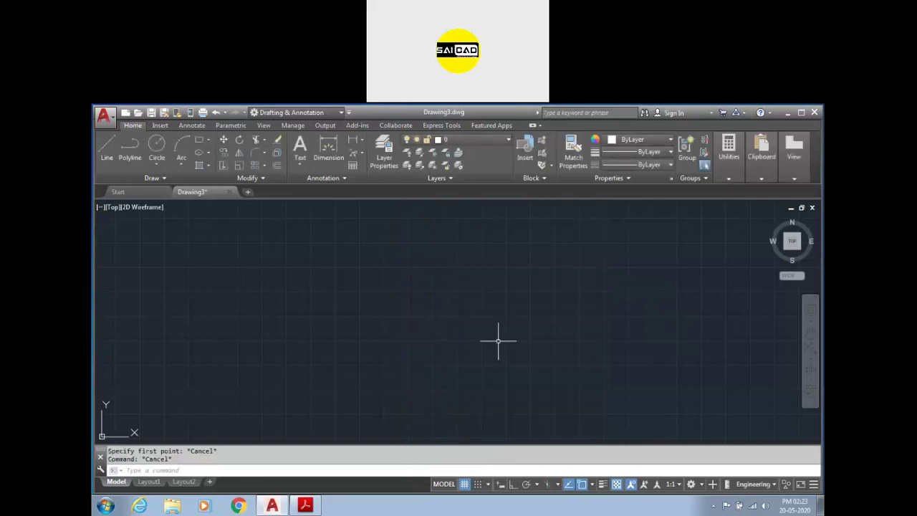
{"action": "type", "text": "l"}
{"action": "key", "text": "Return"}
{"action": "left_click", "coordinate": [328, 351]}
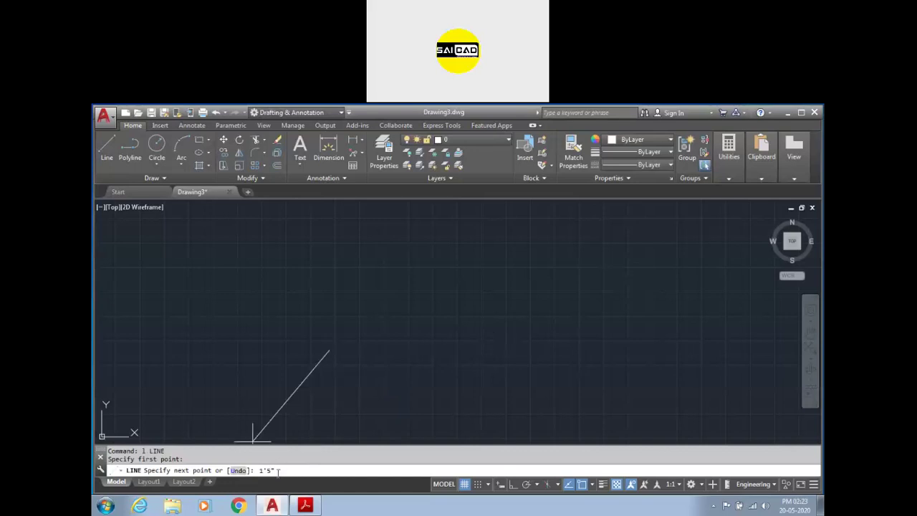
{"action": "key", "text": "Return"}
{"action": "scroll", "coordinate": [363, 302], "scroll_direction": "up", "scroll_amount": 10}
{"action": "key", "text": "Return"}
- Add an aligned dimension just above the new line
{"action": "type", "text": "dim"}
{"action": "key", "text": "Return"}
{"action": "left_click", "coordinate": [382, 353]}
{"action": "left_click", "coordinate": [380, 342]}
{"action": "scroll", "coordinate": [344, 311], "scroll_direction": "down", "scroll_amount": 4}
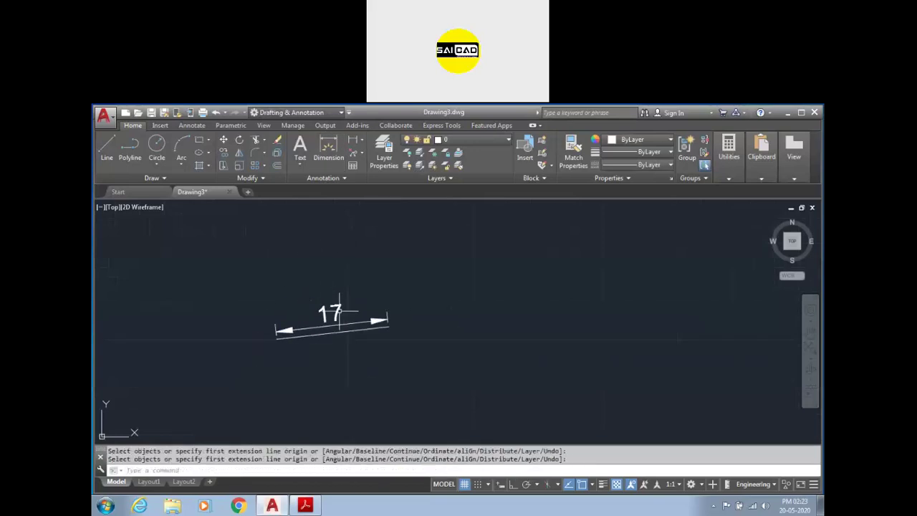
{"action": "scroll", "coordinate": [326, 308], "scroll_direction": "up", "scroll_amount": 2}
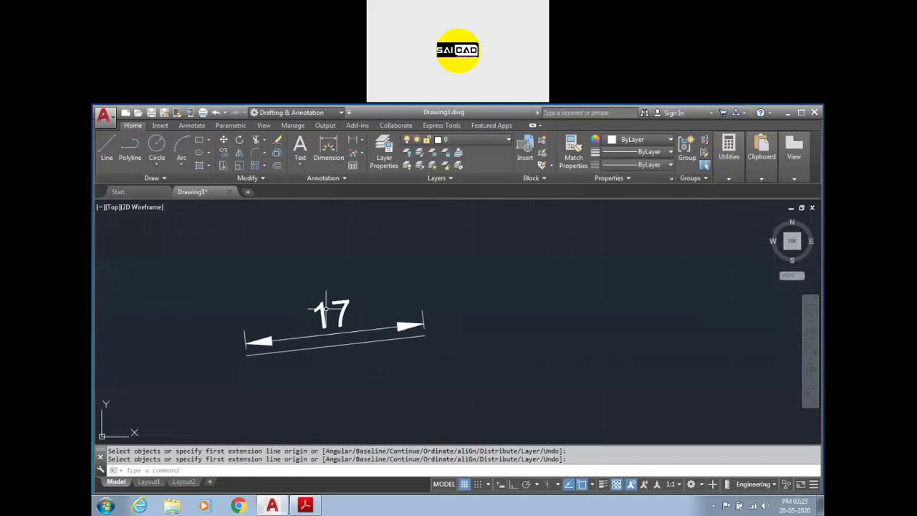
{"action": "key", "text": "Escape"}
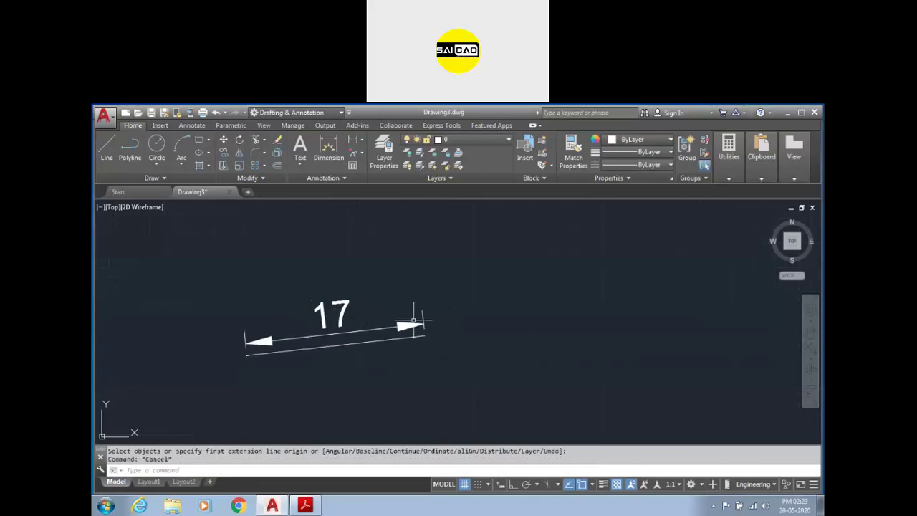
- Change the ISO-25 dimension style's primary unit format to Engineering and make the style current
{"action": "type", "text": "d"}
{"action": "key", "text": "Return"}
{"action": "left_click", "coordinate": [567, 280]}
{"action": "left_click", "coordinate": [470, 149]}
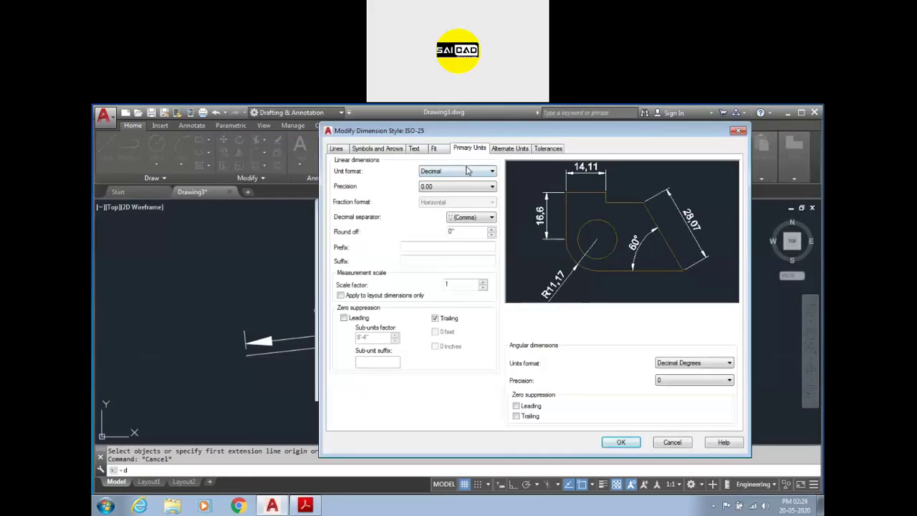
{"action": "left_click", "coordinate": [459, 171]}
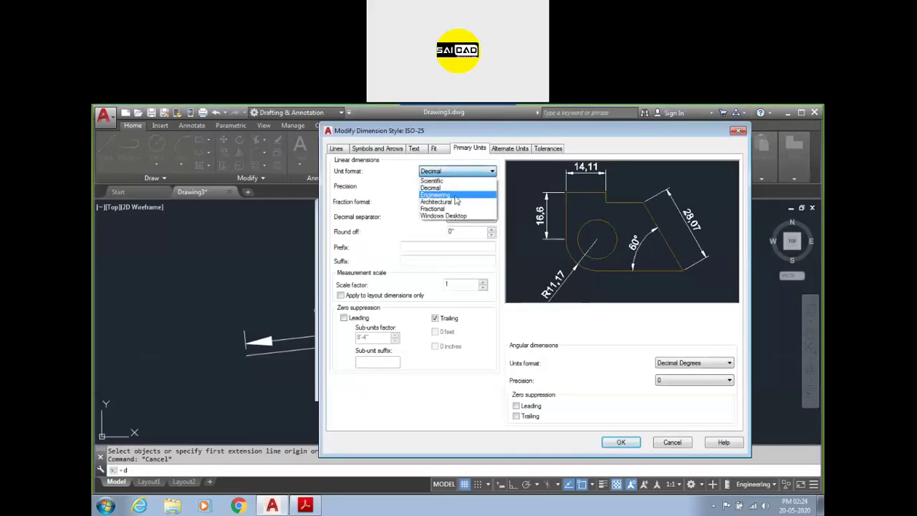
{"action": "left_click", "coordinate": [456, 202]}
{"action": "left_click", "coordinate": [450, 172]}
{"action": "left_click", "coordinate": [438, 195]}
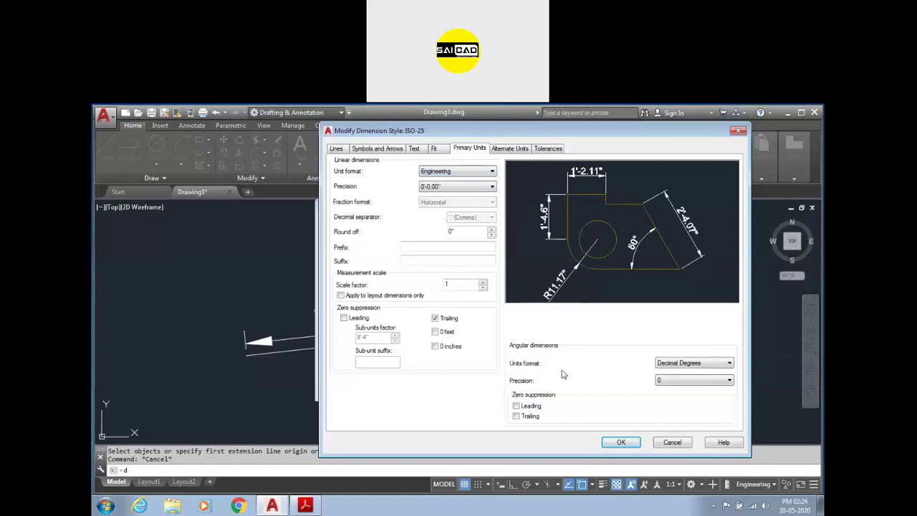
{"action": "left_click", "coordinate": [622, 443]}
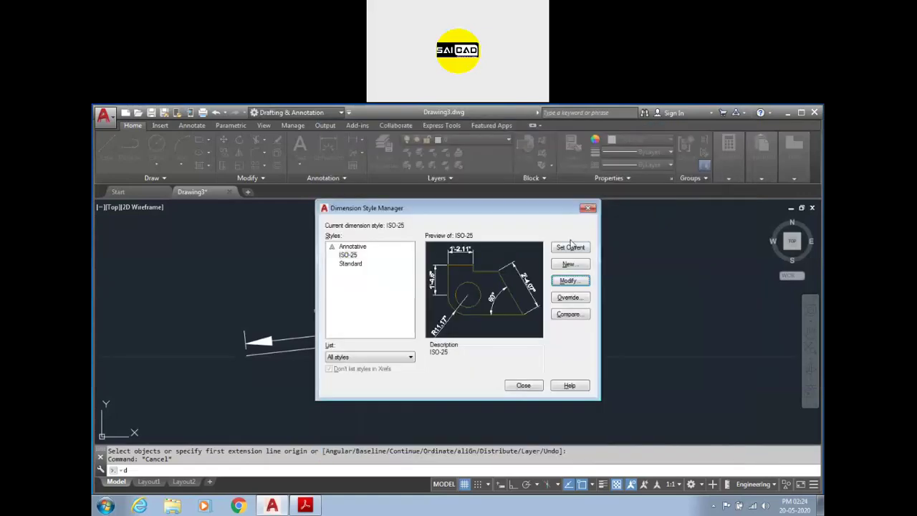
{"action": "left_click", "coordinate": [571, 248]}
{"action": "left_click", "coordinate": [527, 386]}
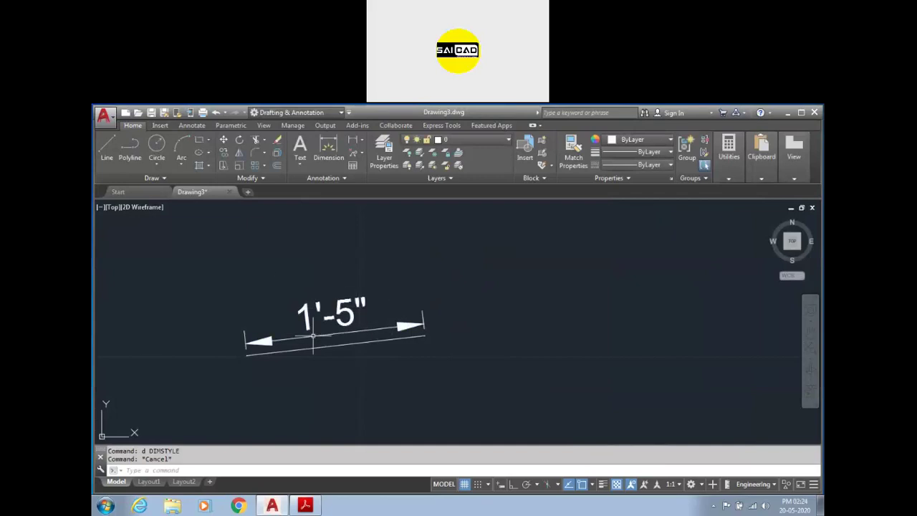
- Erase the sloped line together with its aligned dimension
{"action": "left_click", "coordinate": [467, 289]}
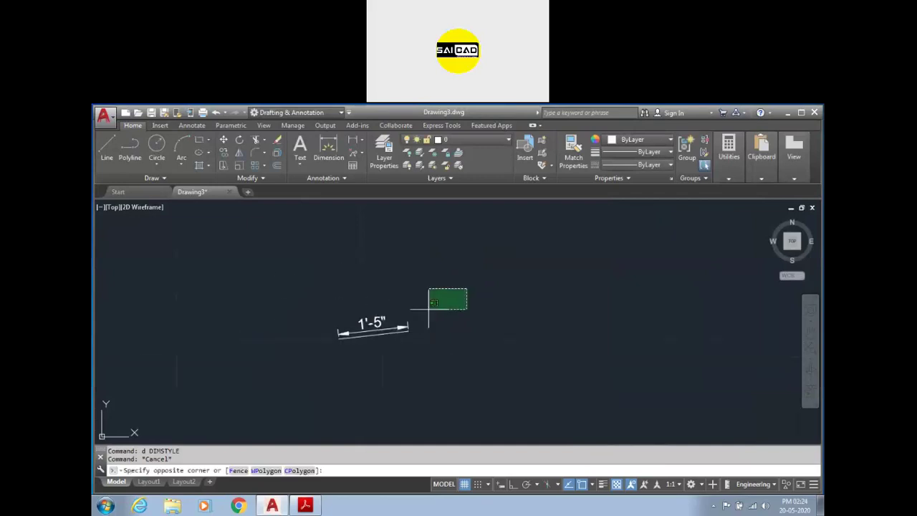
{"action": "left_click", "coordinate": [286, 383]}
{"action": "key", "text": "Delete"}
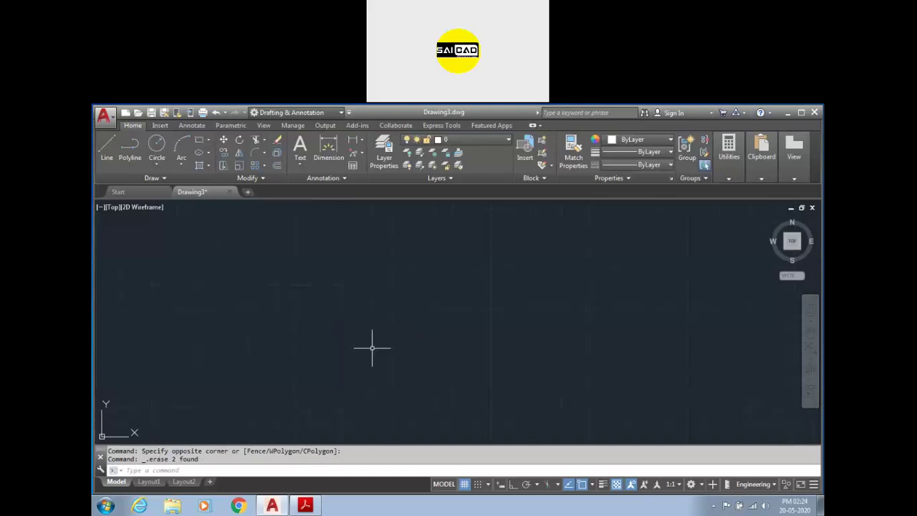
{"action": "key", "text": "Escape"}
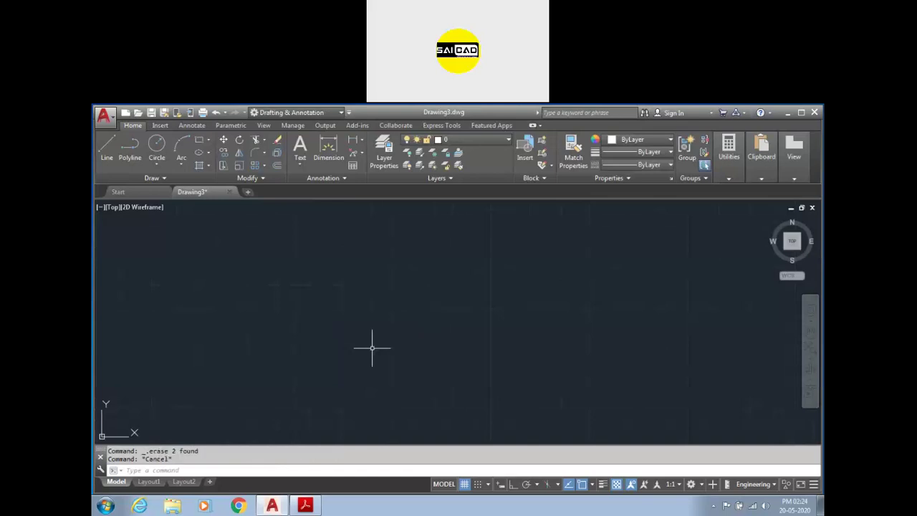
- Draw a rectangle 15' long and 12' wide in the empty drawing area
{"action": "type", "text": "rec"}
{"action": "key", "text": "Return"}
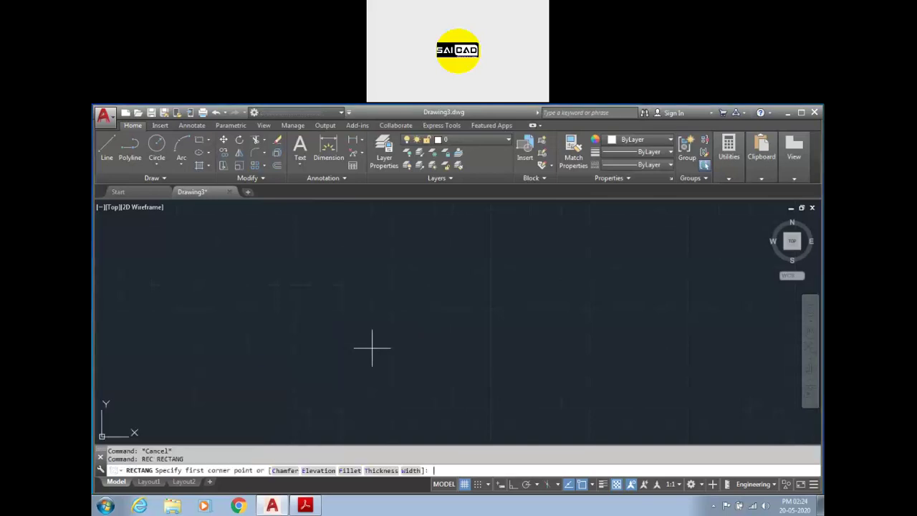
{"action": "left_click", "coordinate": [347, 303]}
{"action": "type", "text": "d"}
{"action": "key", "text": "Return"}
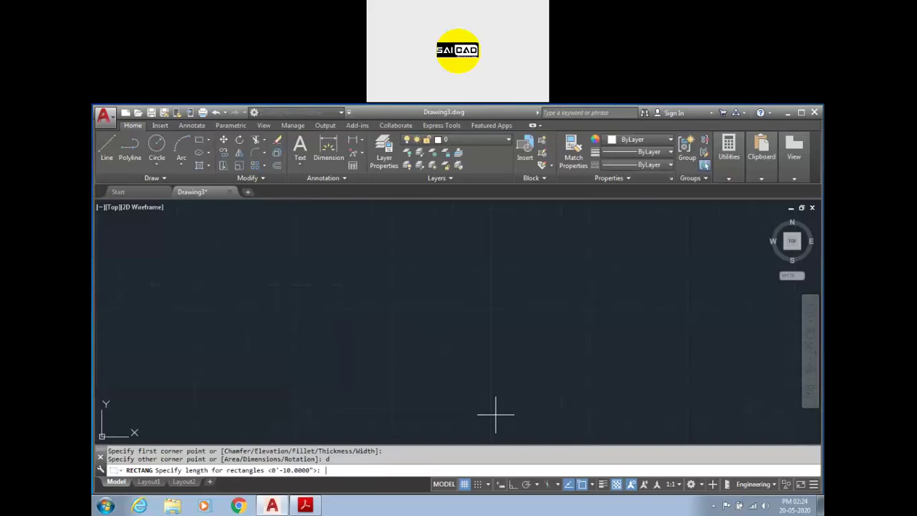
{"action": "key", "text": "Return"}
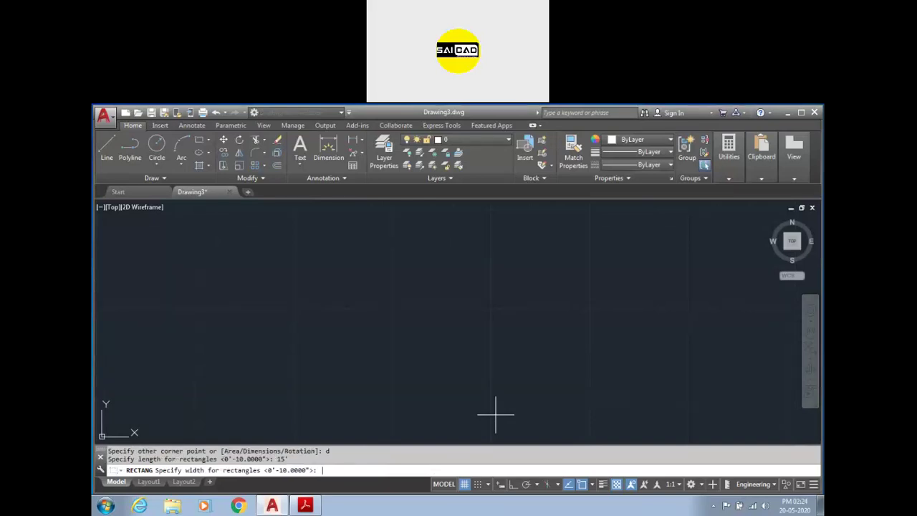
{"action": "type", "text": "12"}
{"action": "key", "text": "Return"}
{"action": "left_click", "coordinate": [495, 415]}
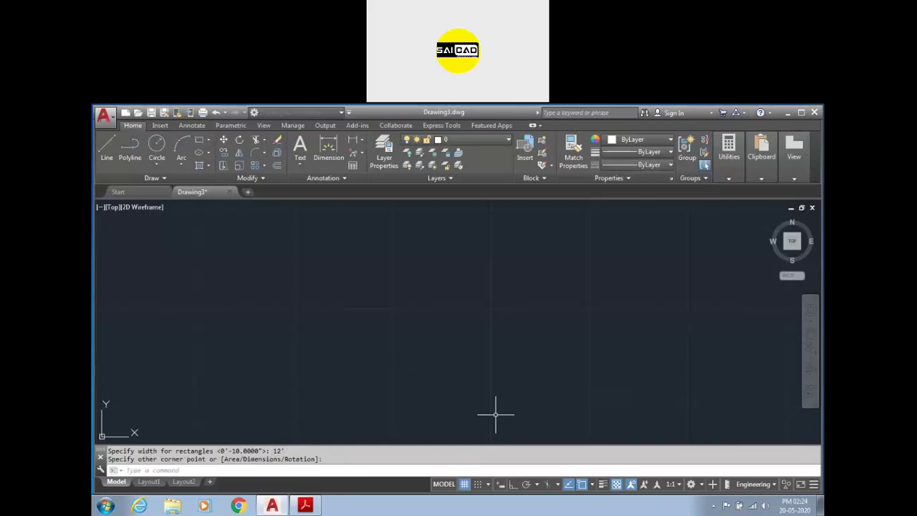
{"action": "scroll", "coordinate": [410, 352], "scroll_direction": "up", "scroll_amount": 4}
{"action": "key", "text": "Escape"}
{"action": "scroll", "coordinate": [410, 324], "scroll_direction": "down", "scroll_amount": 2}
{"action": "scroll", "coordinate": [364, 301], "scroll_direction": "up", "scroll_amount": 4}
{"action": "scroll", "coordinate": [364, 301], "scroll_direction": "down", "scroll_amount": 4}
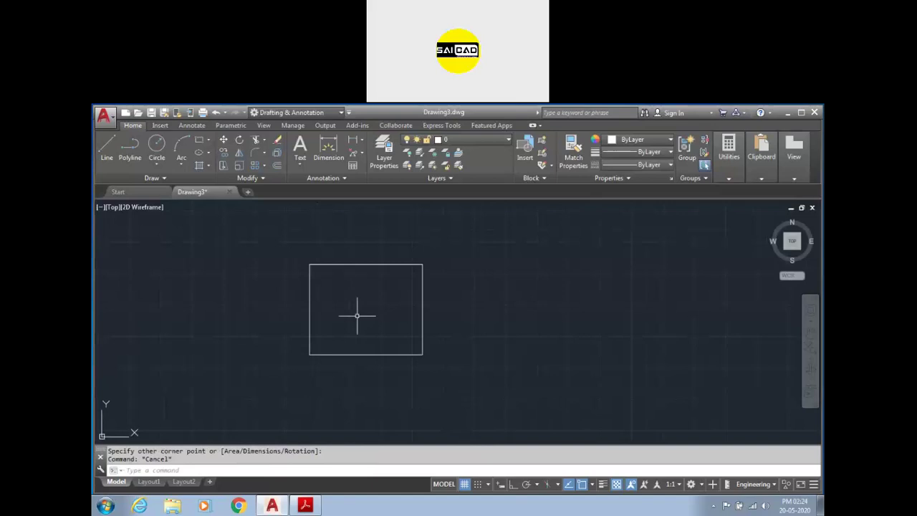
{"action": "scroll", "coordinate": [338, 292], "scroll_direction": "up", "scroll_amount": 2}
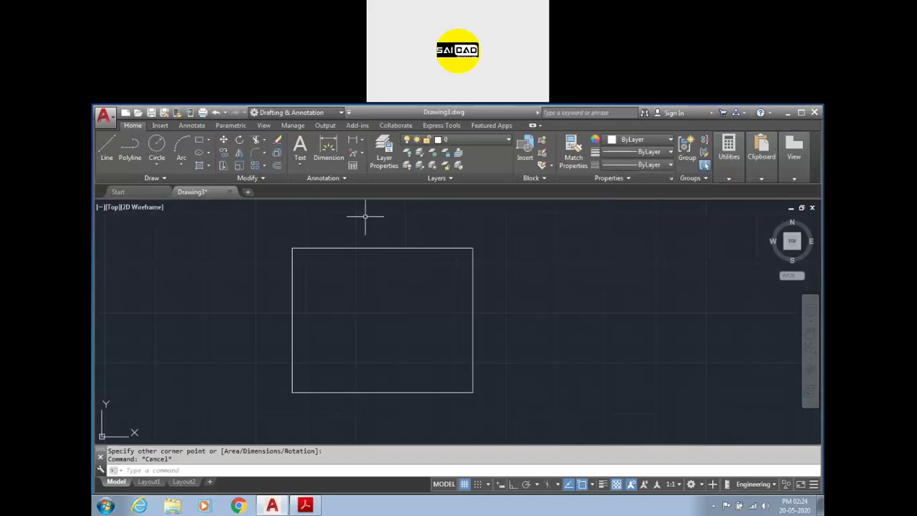
- Dimension the rectangle's length above its upper edge and its width just inside its left edge
{"action": "left_click", "coordinate": [328, 148]}
{"action": "left_click", "coordinate": [333, 245]}
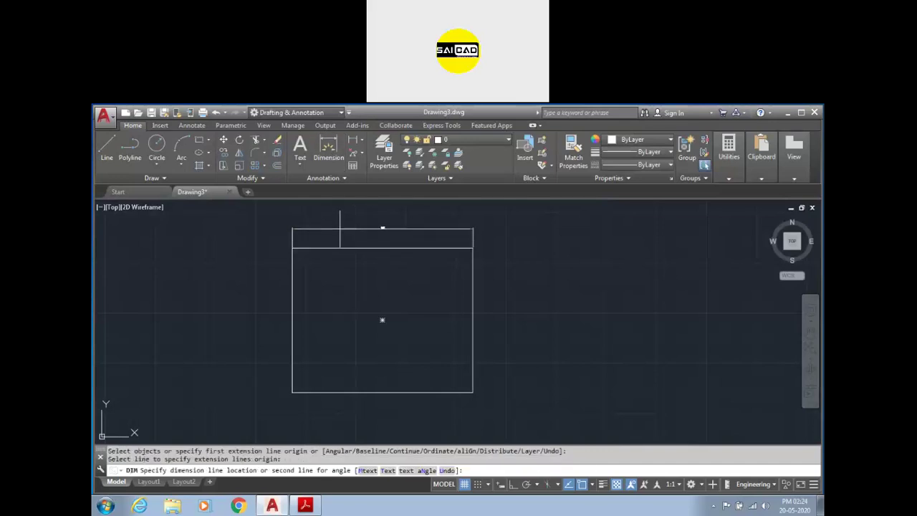
{"action": "left_click", "coordinate": [387, 217]}
{"action": "scroll", "coordinate": [397, 219], "scroll_direction": "up", "scroll_amount": 4}
{"action": "scroll", "coordinate": [379, 301], "scroll_direction": "down", "scroll_amount": 4}
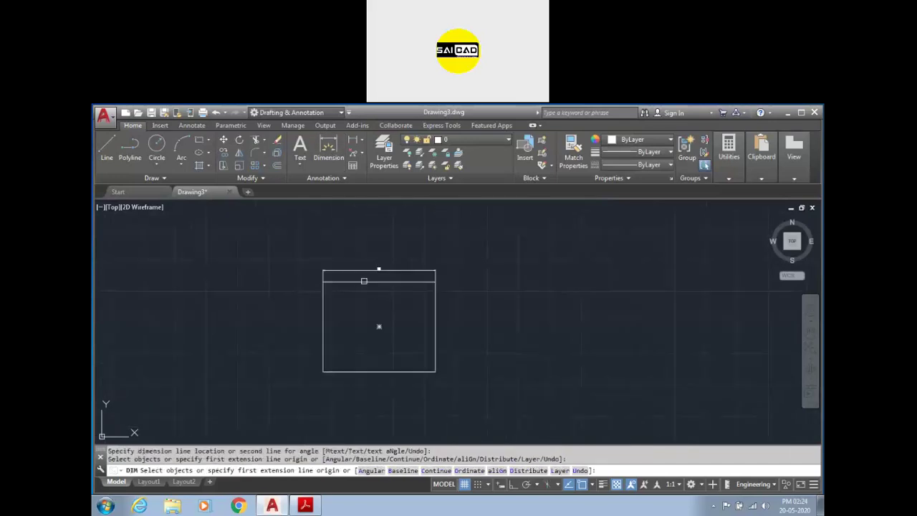
{"action": "scroll", "coordinate": [340, 302], "scroll_direction": "up", "scroll_amount": 4}
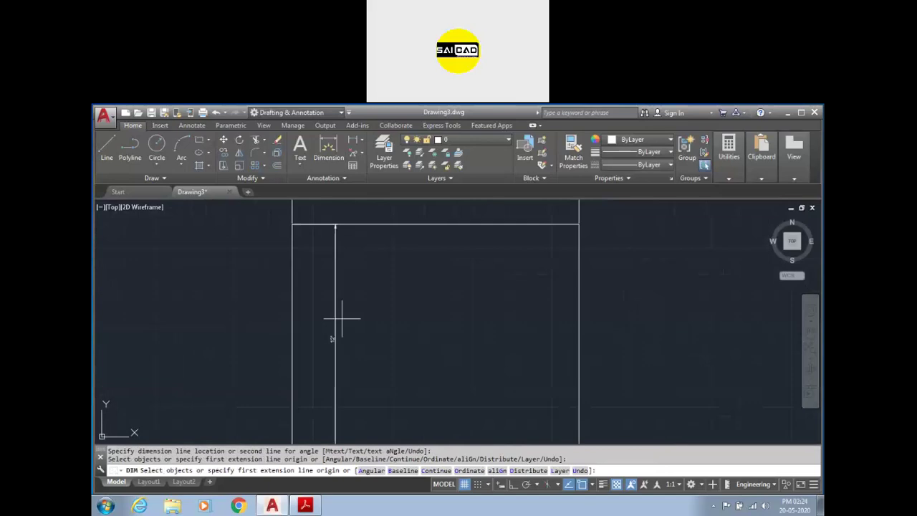
{"action": "scroll", "coordinate": [426, 311], "scroll_direction": "down", "scroll_amount": 4}
- Erase the length and width dimensions, keeping only the rectangle
{"action": "left_click", "coordinate": [463, 260]}
{"action": "left_click", "coordinate": [443, 268]}
{"action": "left_click", "coordinate": [389, 317]}
{"action": "left_click", "coordinate": [389, 342]}
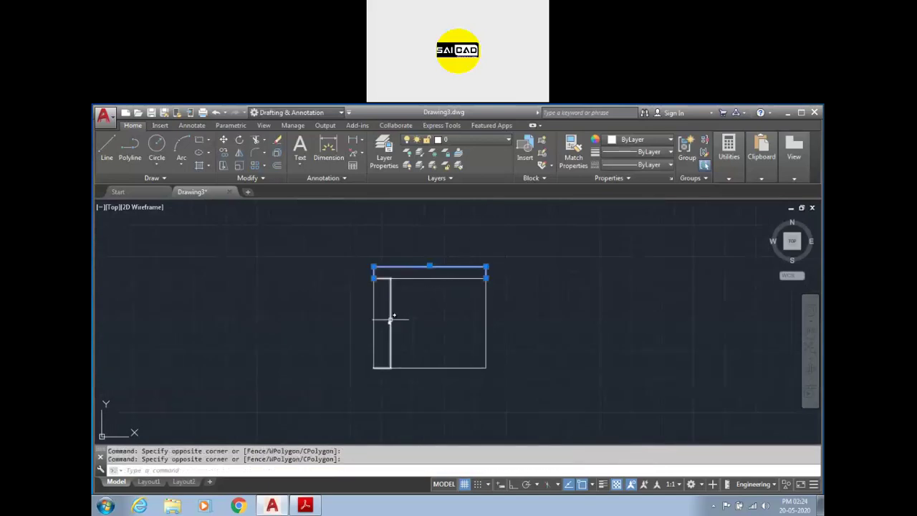
{"action": "left_click", "coordinate": [390, 322]}
{"action": "key", "text": "Delete"}
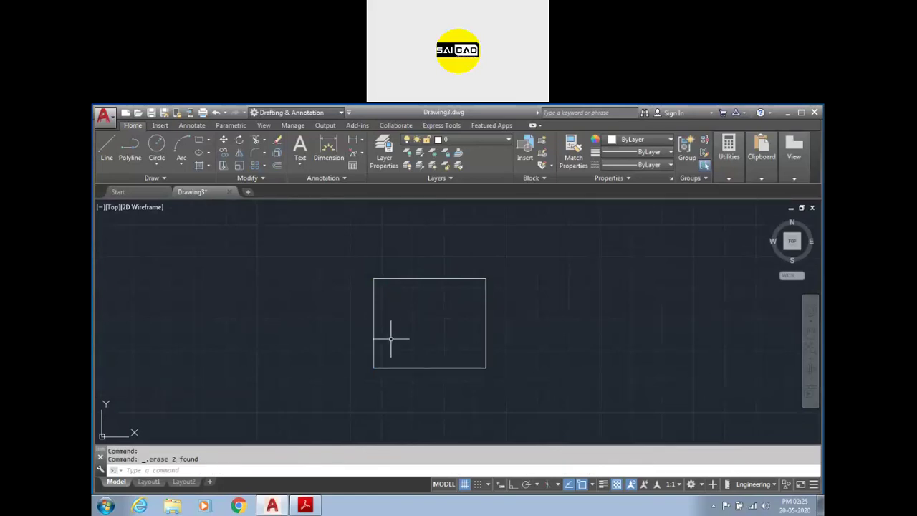
- Offset the rectangle outward by 9" to form the outer face of the room's walls
{"action": "key", "text": "Return"}
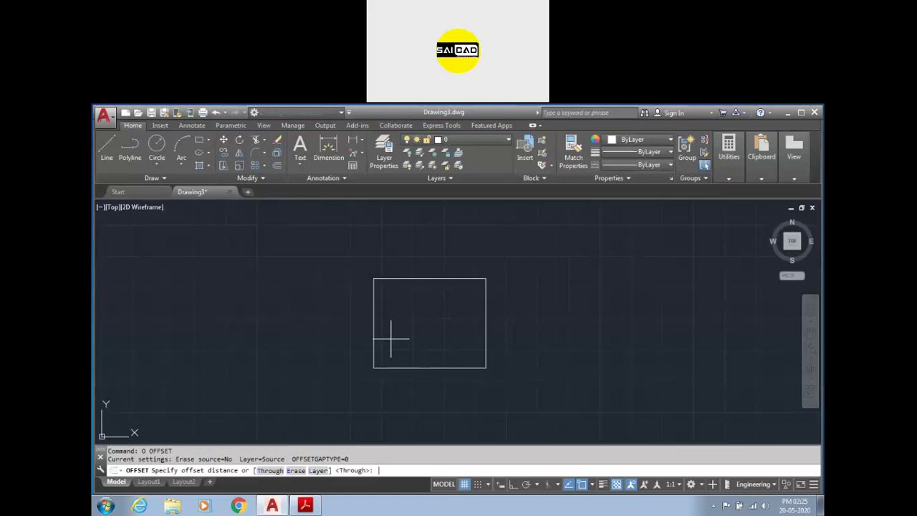
{"action": "key", "text": "Return"}
{"action": "left_click", "coordinate": [372, 321]}
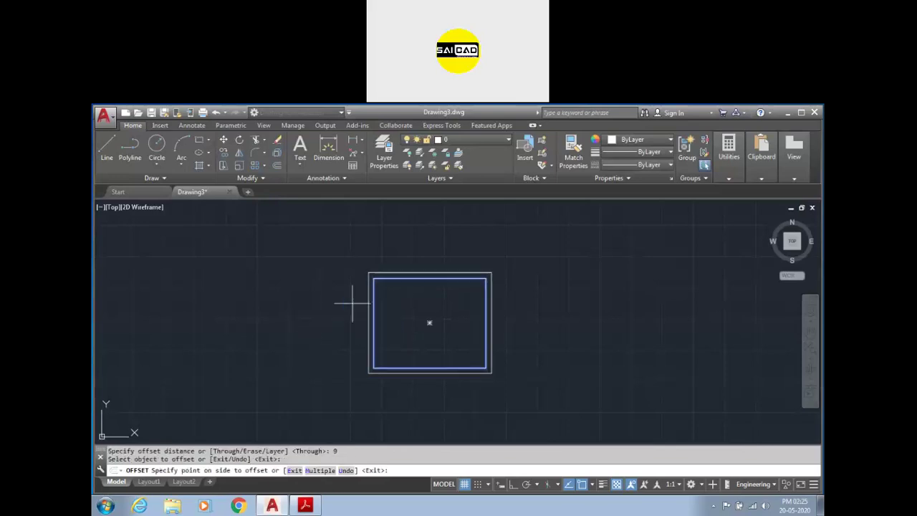
{"action": "left_click", "coordinate": [329, 323]}
{"action": "scroll", "coordinate": [402, 289], "scroll_direction": "up", "scroll_amount": 5}
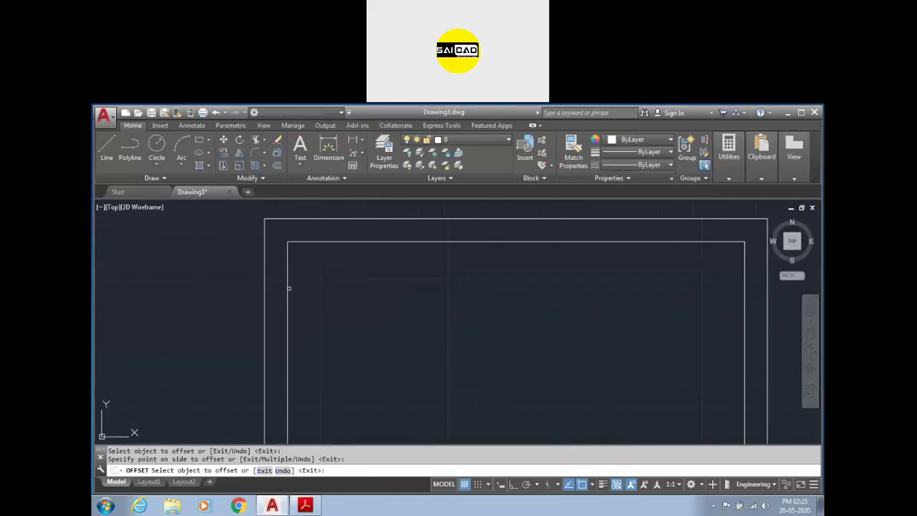
{"action": "scroll", "coordinate": [393, 275], "scroll_direction": "down", "scroll_amount": 2}
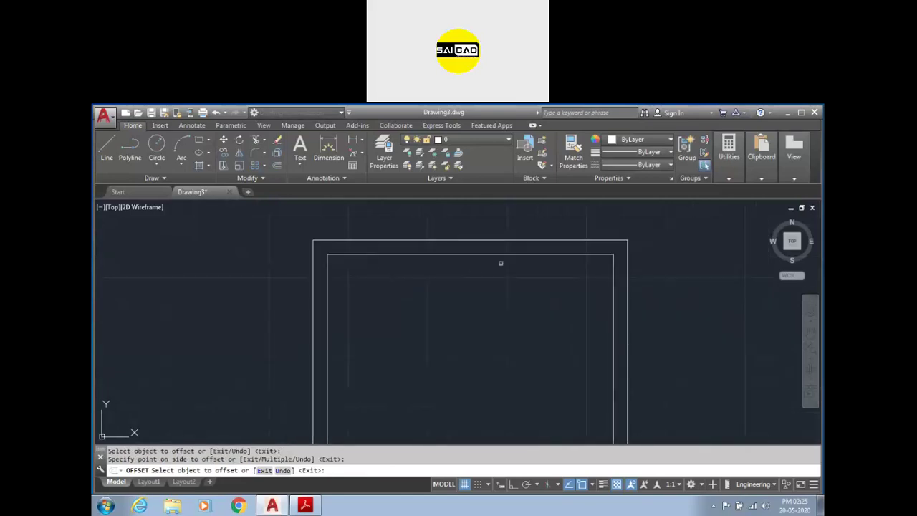
{"action": "scroll", "coordinate": [592, 218], "scroll_direction": "down", "scroll_amount": 4}
{"action": "key", "text": "Escape"}
{"action": "scroll", "coordinate": [621, 235], "scroll_direction": "up", "scroll_amount": 4}
{"action": "scroll", "coordinate": [493, 256], "scroll_direction": "down", "scroll_amount": 2}
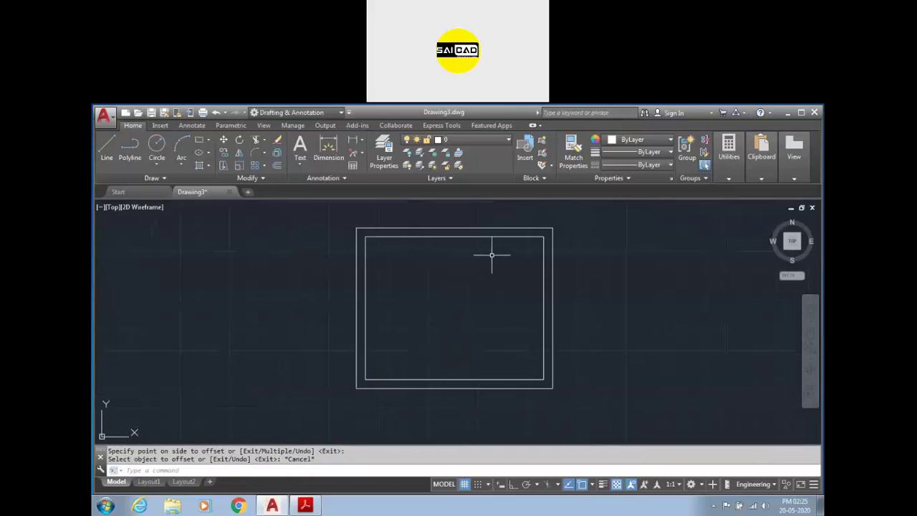
- Dimension the clear inner distance between the left and right sides of the inner rectangle
{"action": "left_click", "coordinate": [328, 149]}
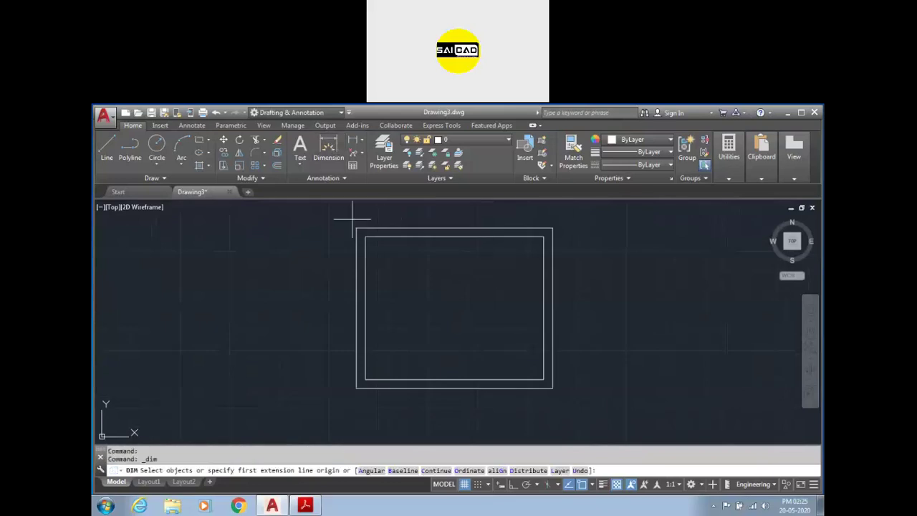
{"action": "left_click", "coordinate": [366, 277]}
{"action": "scroll", "coordinate": [540, 287], "scroll_direction": "up", "scroll_amount": 4}
{"action": "left_click", "coordinate": [557, 265]}
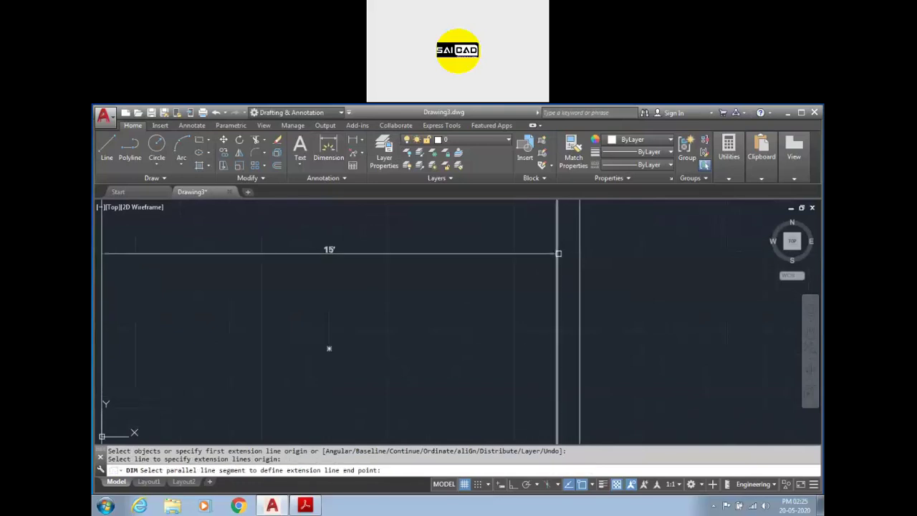
{"action": "left_click", "coordinate": [557, 252]}
{"action": "left_click", "coordinate": [482, 306]}
{"action": "scroll", "coordinate": [481, 306], "scroll_direction": "down", "scroll_amount": 2}
{"action": "key", "text": "Escape"}
{"action": "scroll", "coordinate": [430, 269], "scroll_direction": "down", "scroll_amount": 4}
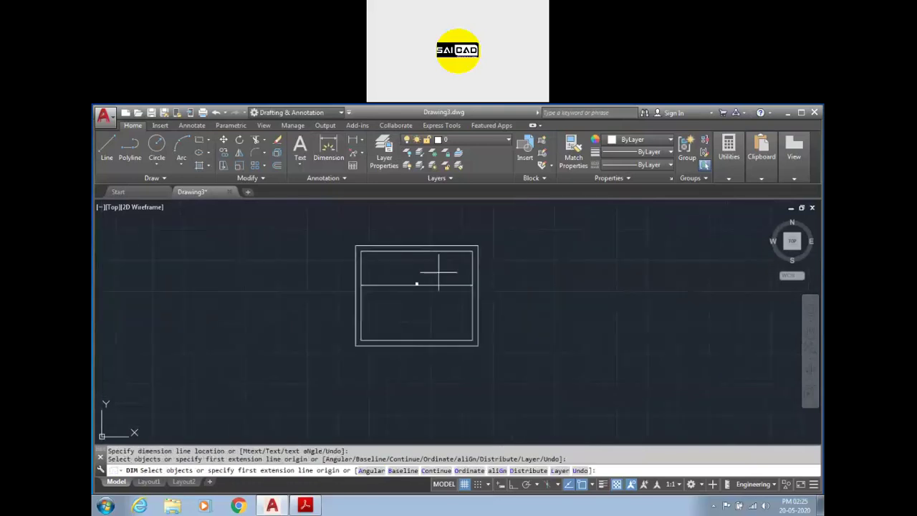
{"action": "key", "text": "Escape"}
- Erase the dimension inside the room
{"action": "left_click", "coordinate": [453, 266]}
{"action": "left_click", "coordinate": [434, 303]}
{"action": "key", "text": "Delete"}
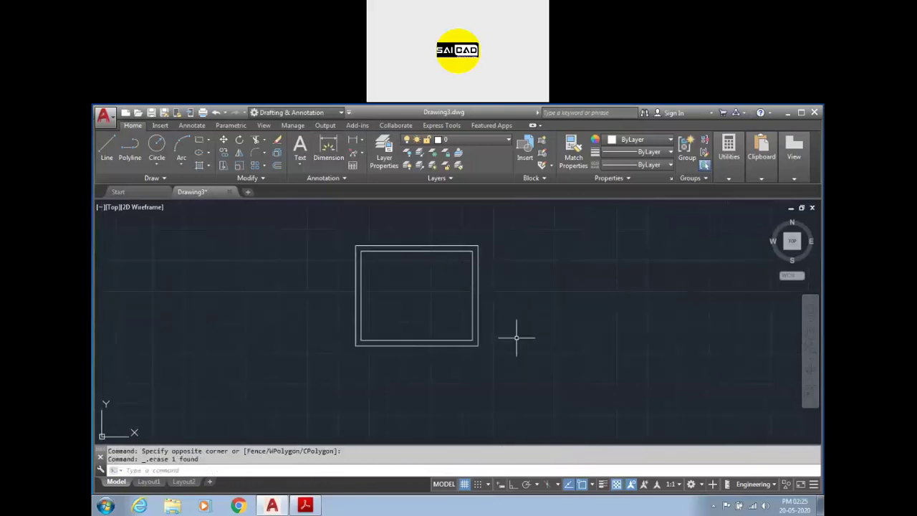
- Draw a short vertical line across the lower wall from the inner rectangle's lower-right corner to the outer edge
{"action": "scroll", "coordinate": [474, 289], "scroll_direction": "up", "scroll_amount": 2}
{"action": "scroll", "coordinate": [467, 286], "scroll_direction": "down", "scroll_amount": 2}
{"action": "scroll", "coordinate": [466, 362], "scroll_direction": "up", "scroll_amount": 2}
{"action": "scroll", "coordinate": [427, 372], "scroll_direction": "down", "scroll_amount": 2}
{"action": "scroll", "coordinate": [453, 353], "scroll_direction": "up", "scroll_amount": 2}
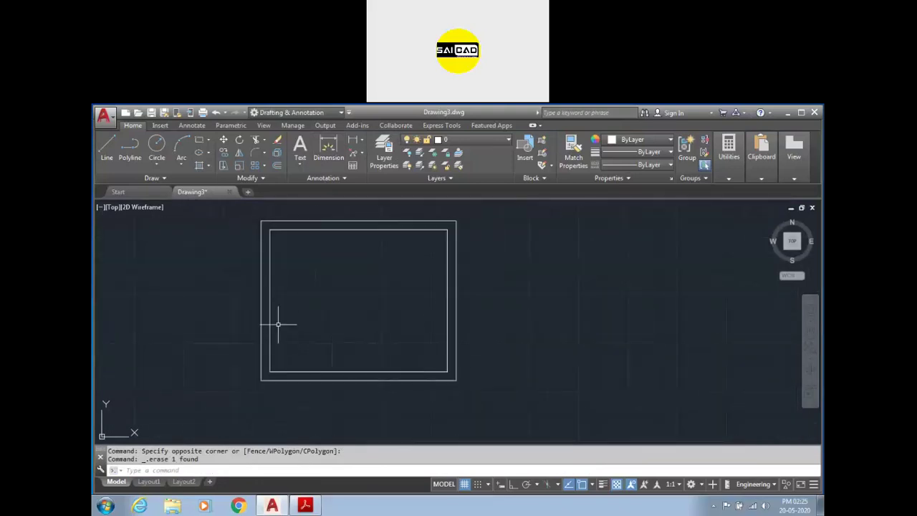
{"action": "scroll", "coordinate": [435, 387], "scroll_direction": "up", "scroll_amount": 3}
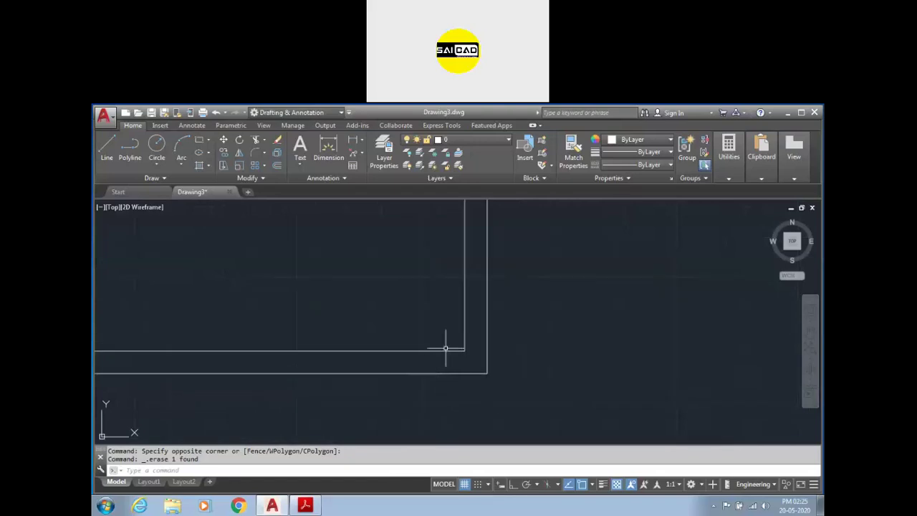
{"action": "scroll", "coordinate": [490, 392], "scroll_direction": "down", "scroll_amount": 2}
{"action": "type", "text": "l"}
{"action": "key", "text": "Return"}
{"action": "scroll", "coordinate": [471, 399], "scroll_direction": "up", "scroll_amount": 2}
{"action": "left_click", "coordinate": [479, 356]}
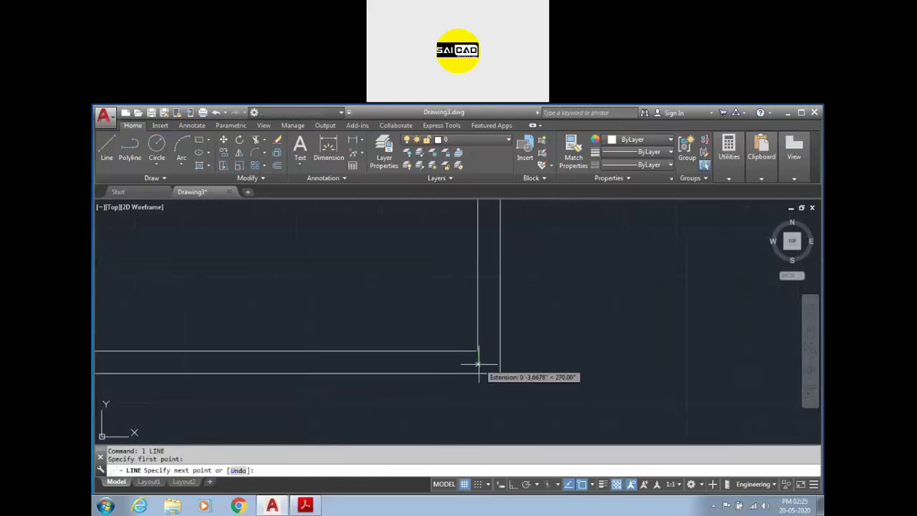
{"action": "left_click", "coordinate": [479, 374]}
{"action": "key", "text": "Return"}
{"action": "scroll", "coordinate": [448, 352], "scroll_direction": "up", "scroll_amount": 4}
{"action": "key", "text": "Escape"}
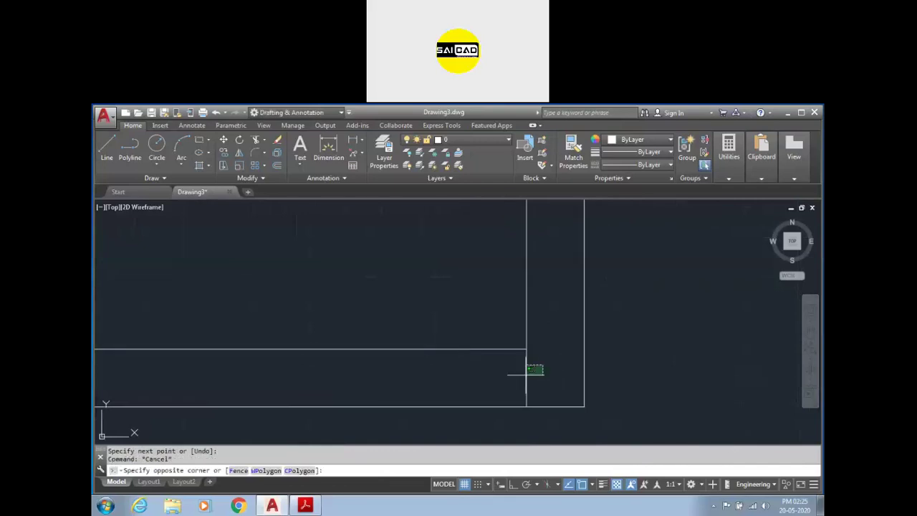
- Shift the short vertical line 4" to the left along the lower wall
{"action": "left_click", "coordinate": [542, 366]}
{"action": "left_click", "coordinate": [507, 382]}
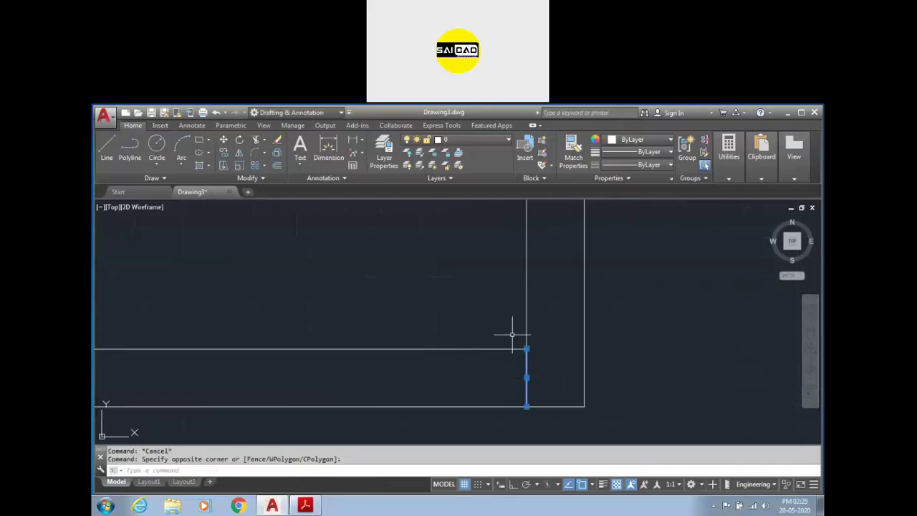
{"action": "left_click", "coordinate": [527, 378]}
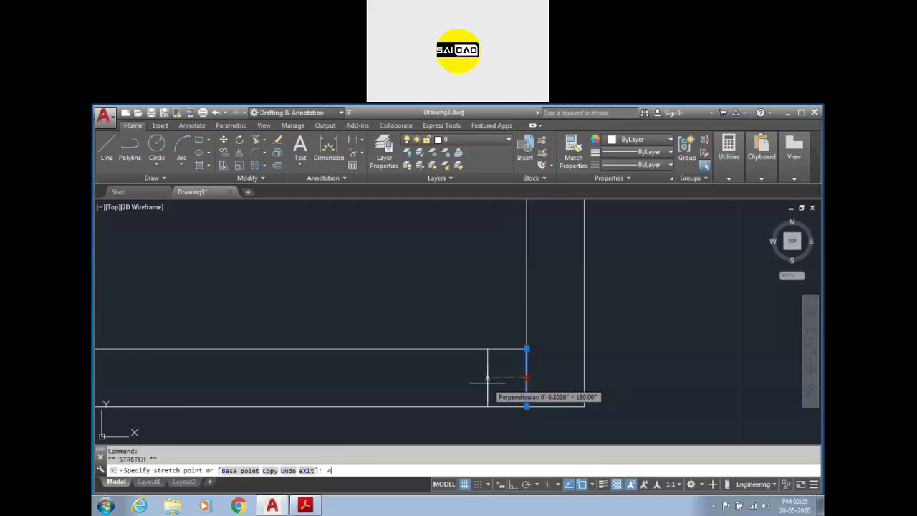
{"action": "key", "text": "Return"}
{"action": "key", "text": "Escape"}
{"action": "scroll", "coordinate": [549, 358], "scroll_direction": "down", "scroll_amount": 2}
- Offset the short vertical line 3.5' to the left to mark the other side of the door opening
{"action": "left_click", "coordinate": [520, 370]}
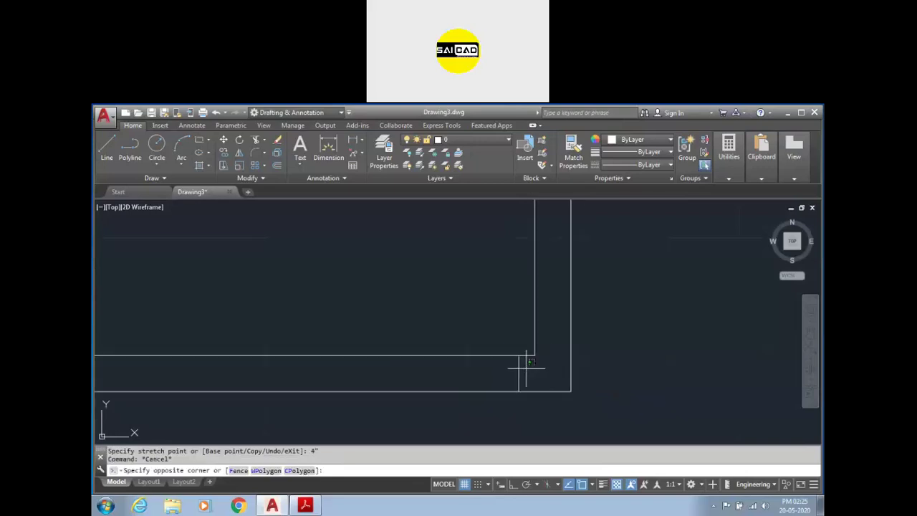
{"action": "scroll", "coordinate": [492, 382], "scroll_direction": "down", "scroll_amount": 2}
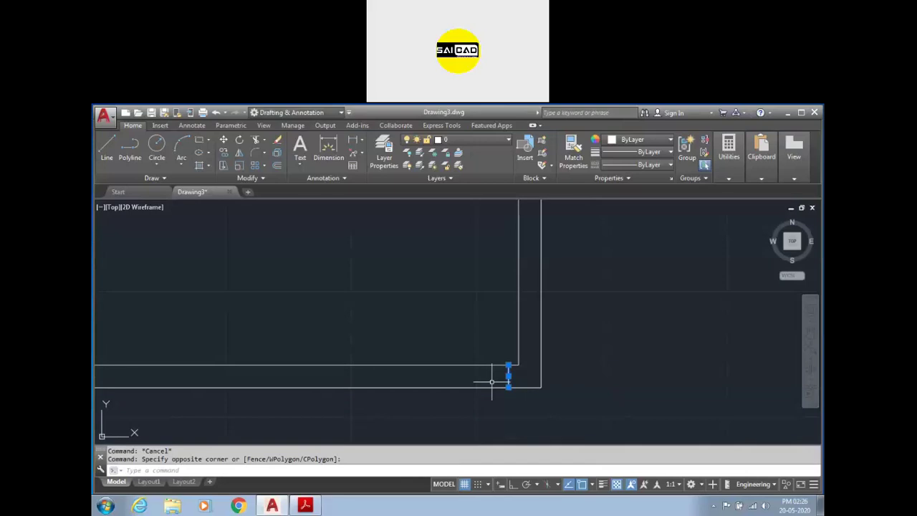
{"action": "key", "text": "Return"}
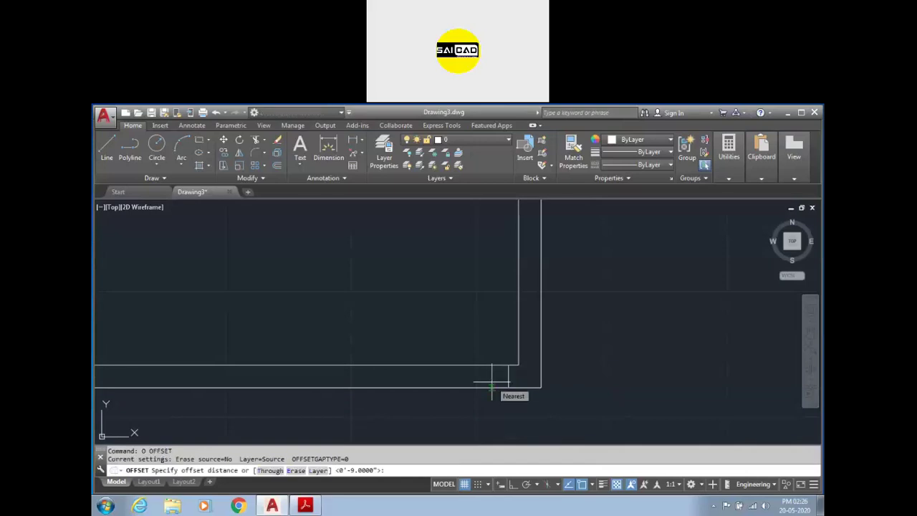
{"action": "key", "text": "Return"}
{"action": "left_click", "coordinate": [508, 382]}
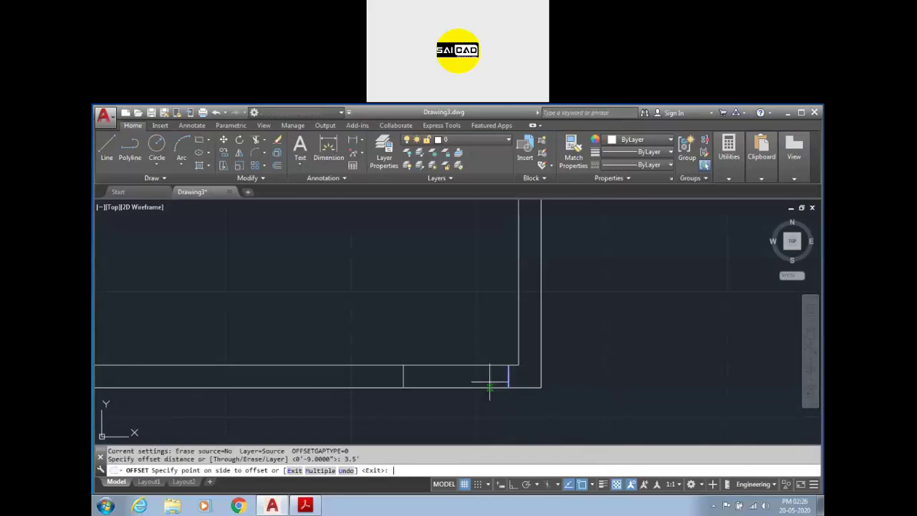
{"action": "left_click", "coordinate": [478, 382]}
{"action": "key", "text": "Escape"}
{"action": "scroll", "coordinate": [445, 380], "scroll_direction": "down", "scroll_amount": 6}
{"action": "scroll", "coordinate": [445, 380], "scroll_direction": "up", "scroll_amount": 5}
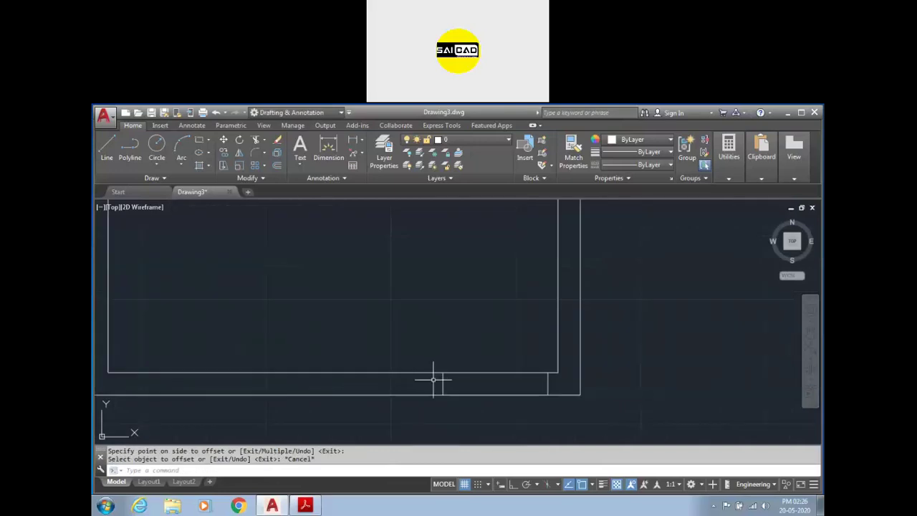
- Trim both lower wall lines between the two short vertical lines to open the doorway
{"action": "type", "text": "tr"}
{"action": "key", "text": "Return"}
{"action": "key", "text": "Return"}
{"action": "left_click", "coordinate": [553, 302]}
{"action": "left_click", "coordinate": [485, 413]}
{"action": "scroll", "coordinate": [538, 316], "scroll_direction": "down", "scroll_amount": 5}
{"action": "key", "text": "Escape"}
{"action": "scroll", "coordinate": [485, 363], "scroll_direction": "down", "scroll_amount": 4}
{"action": "scroll", "coordinate": [506, 364], "scroll_direction": "up", "scroll_amount": 2}
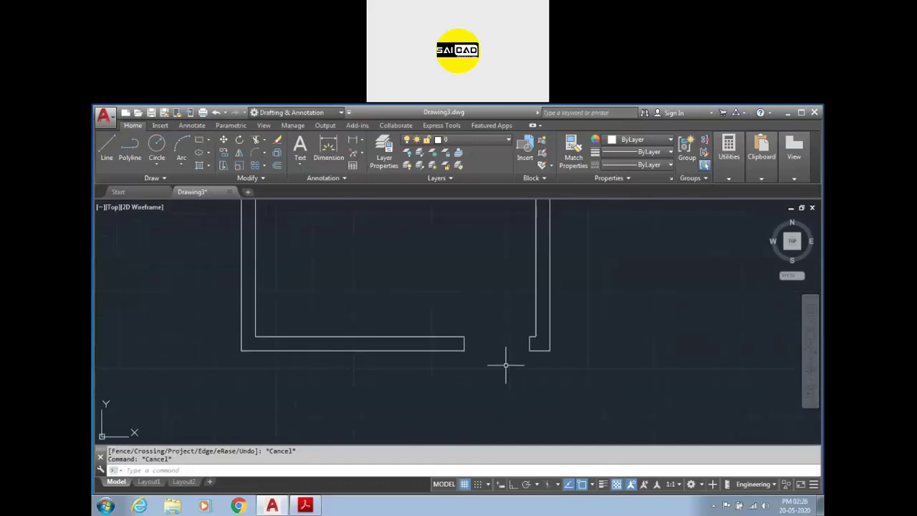
{"action": "scroll", "coordinate": [510, 337], "scroll_direction": "down", "scroll_amount": 2}
{"action": "scroll", "coordinate": [507, 347], "scroll_direction": "up", "scroll_amount": 2}
{"action": "scroll", "coordinate": [509, 333], "scroll_direction": "down", "scroll_amount": 2}
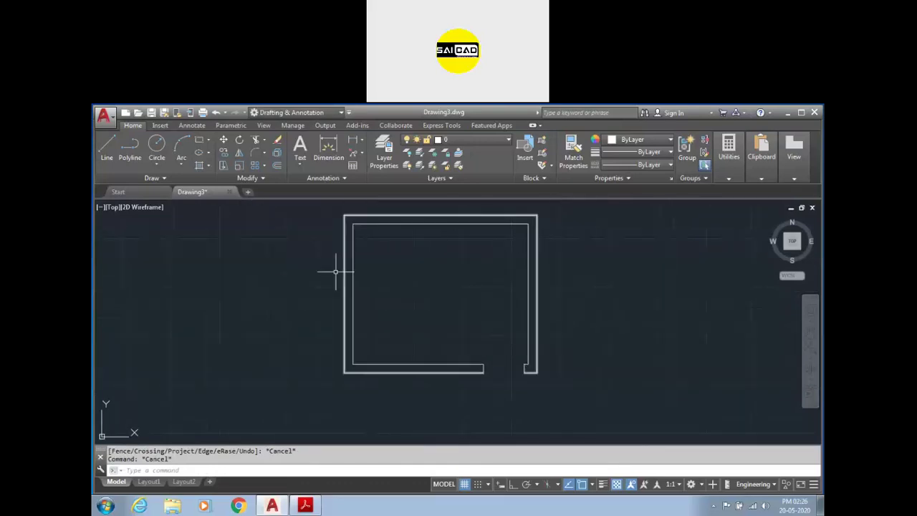
{"action": "scroll", "coordinate": [509, 358], "scroll_direction": "up", "scroll_amount": 3}
{"action": "scroll", "coordinate": [506, 361], "scroll_direction": "down", "scroll_amount": 3}
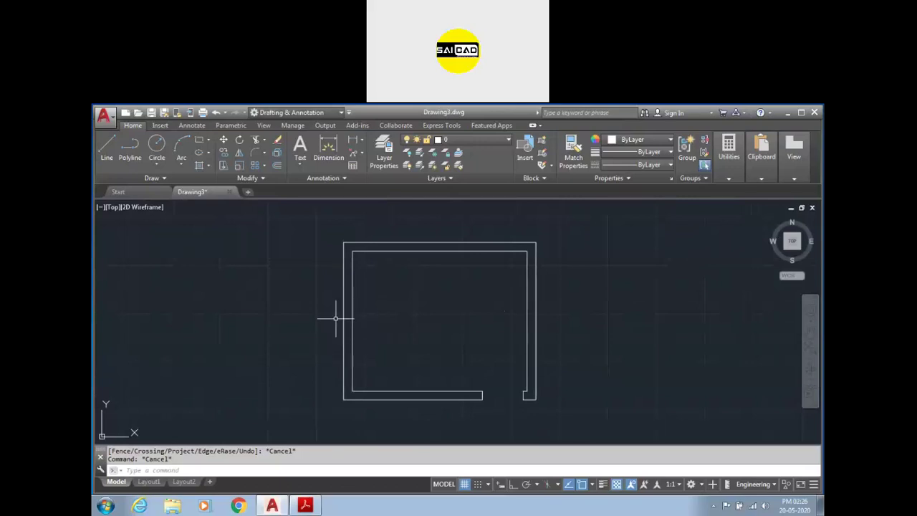
- Draw a short horizontal line across the left wall, from the midpoint of its inner line to the outer line
{"action": "key", "text": "Return"}
{"action": "scroll", "coordinate": [326, 309], "scroll_direction": "up", "scroll_amount": 2}
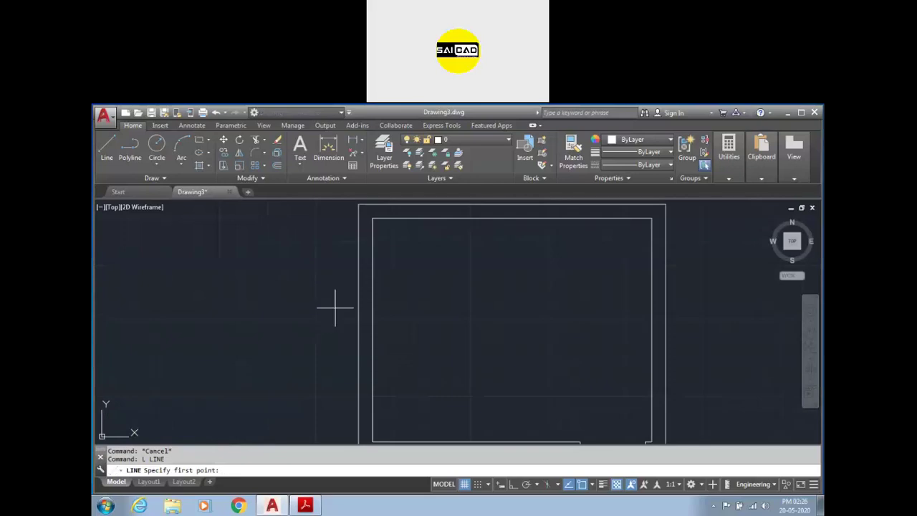
{"action": "left_click", "coordinate": [371, 331]}
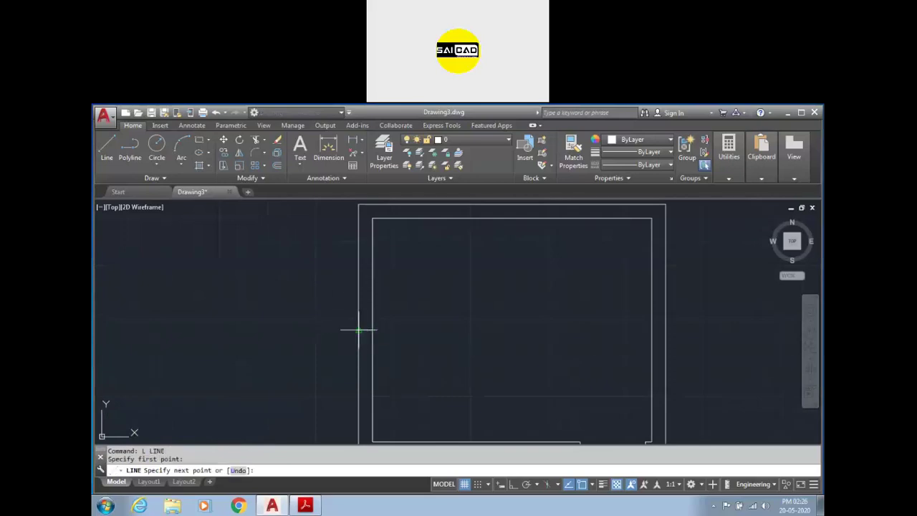
{"action": "left_click", "coordinate": [358, 330]}
{"action": "key", "text": "Return"}
{"action": "key", "text": "Escape"}
- Offset the short line across the left wall by 4' both upward and downward to mark the window ends
{"action": "left_click", "coordinate": [368, 324]}
{"action": "left_click", "coordinate": [364, 339]}
{"action": "type", "text": "o"}
{"action": "key", "text": "Return"}
{"action": "type", "text": "4"}
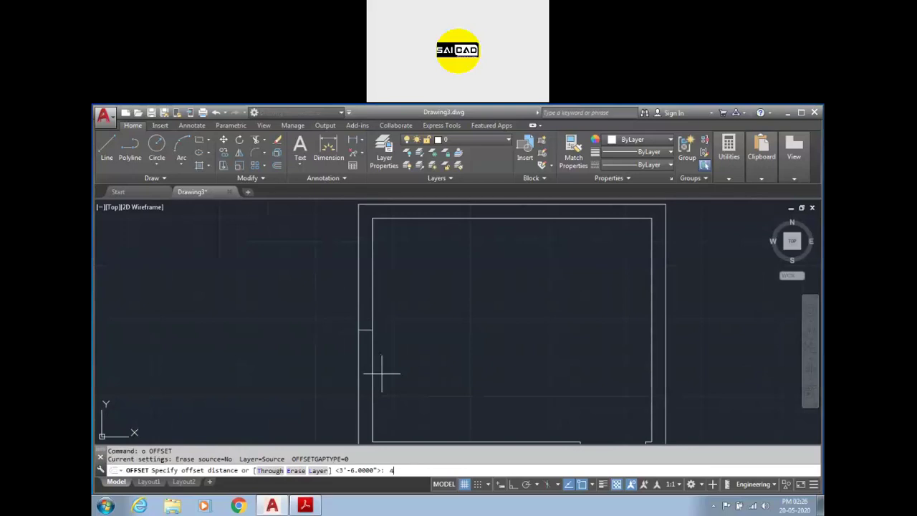
{"action": "type", "text": "'"}
{"action": "key", "text": "Return"}
{"action": "left_click", "coordinate": [372, 283]}
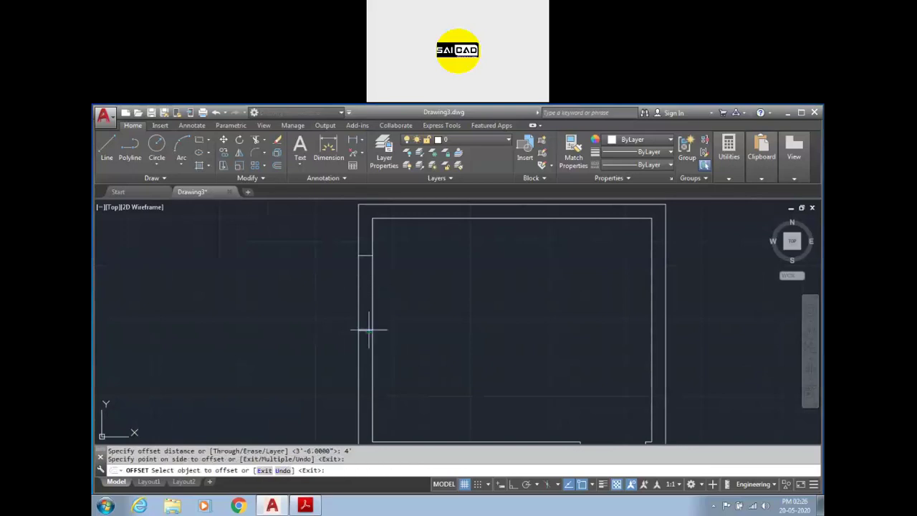
{"action": "key", "text": "Escape"}
- Delete the original middle line between the two window end lines on the left wall
{"action": "left_click", "coordinate": [365, 330]}
{"action": "left_click", "coordinate": [369, 349]}
{"action": "key", "text": "Delete"}
{"action": "scroll", "coordinate": [374, 337], "scroll_direction": "down", "scroll_amount": 3}
{"action": "scroll", "coordinate": [378, 320], "scroll_direction": "up", "scroll_amount": 3}
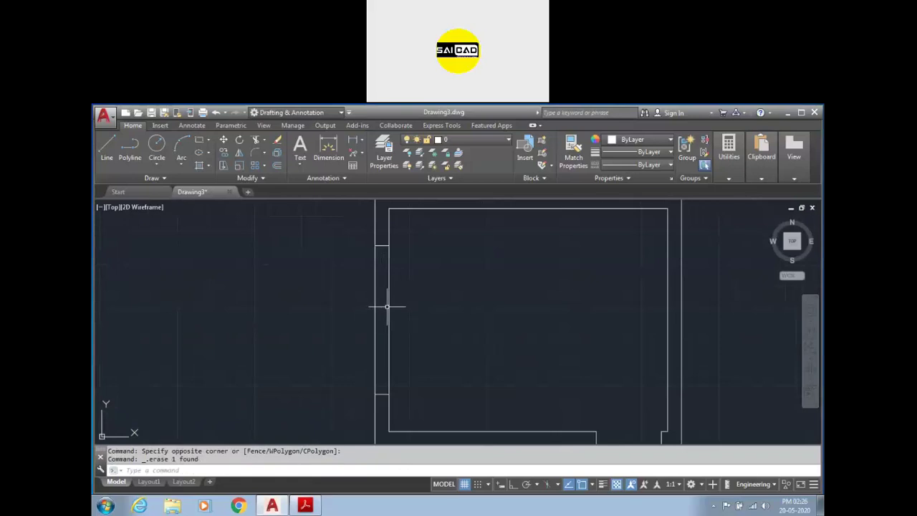
- Draw a vertical line inside the left wall joining the midpoints of the two window end lines
{"action": "key", "text": "Return"}
{"action": "left_click", "coordinate": [382, 246]}
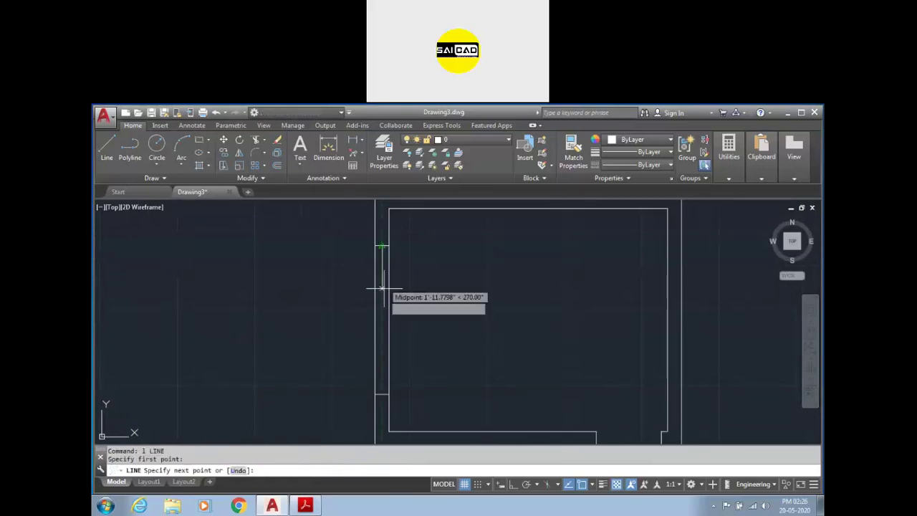
{"action": "left_click", "coordinate": [382, 394]}
{"action": "key", "text": "Escape"}
{"action": "key", "text": "Escape"}
{"action": "scroll", "coordinate": [352, 311], "scroll_direction": "down", "scroll_amount": 3}
{"action": "scroll", "coordinate": [384, 324], "scroll_direction": "up", "scroll_amount": 2}
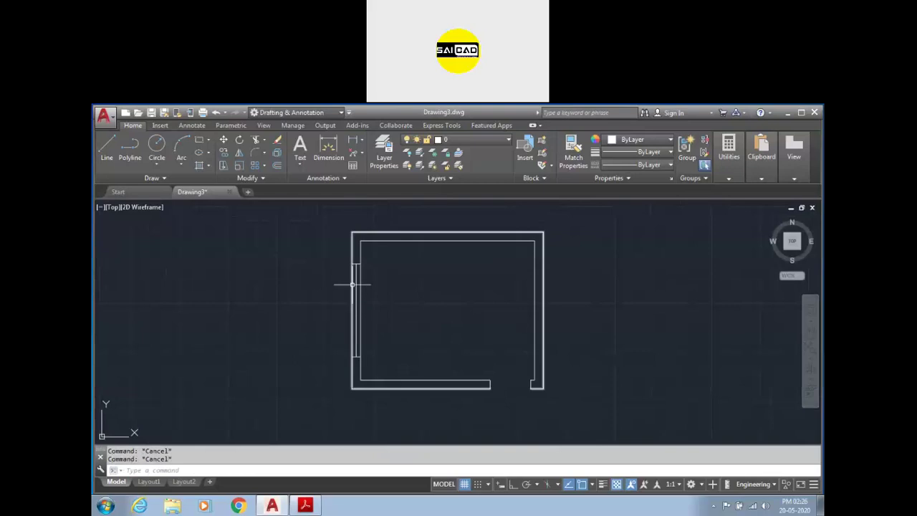
{"action": "left_click", "coordinate": [315, 254]}
{"action": "left_click", "coordinate": [375, 357]}
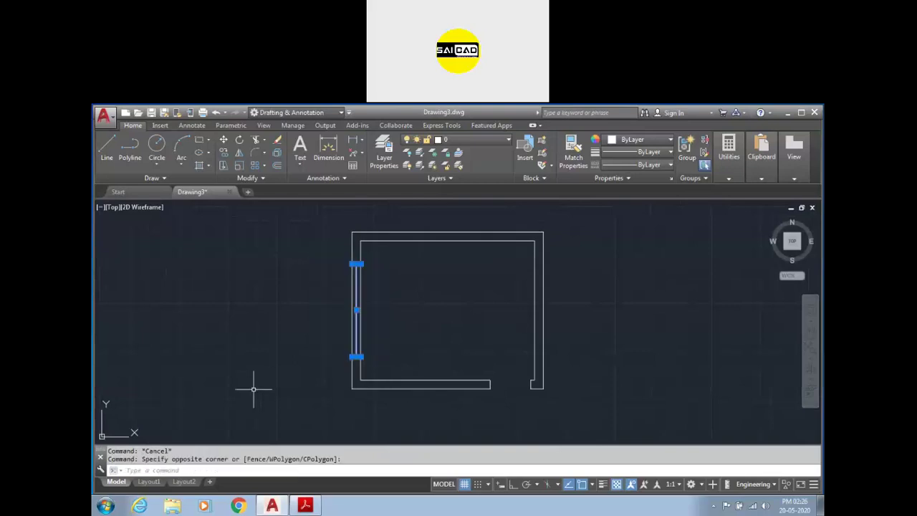
{"action": "key", "text": "Escape"}
- Draw a horizontal line across the door opening between the midpoints of the two wall ends
{"action": "scroll", "coordinate": [248, 383], "scroll_direction": "down", "scroll_amount": 2}
{"action": "scroll", "coordinate": [348, 377], "scroll_direction": "up", "scroll_amount": 2}
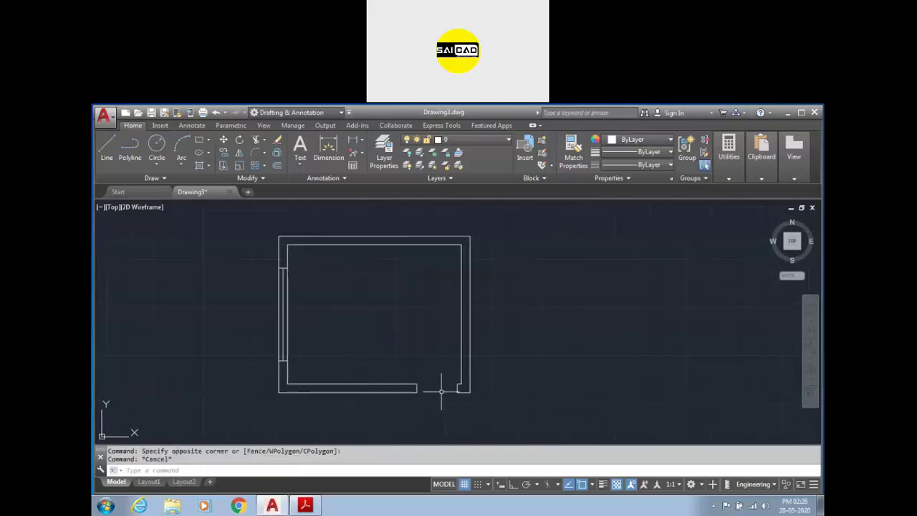
{"action": "scroll", "coordinate": [459, 395], "scroll_direction": "up", "scroll_amount": 2}
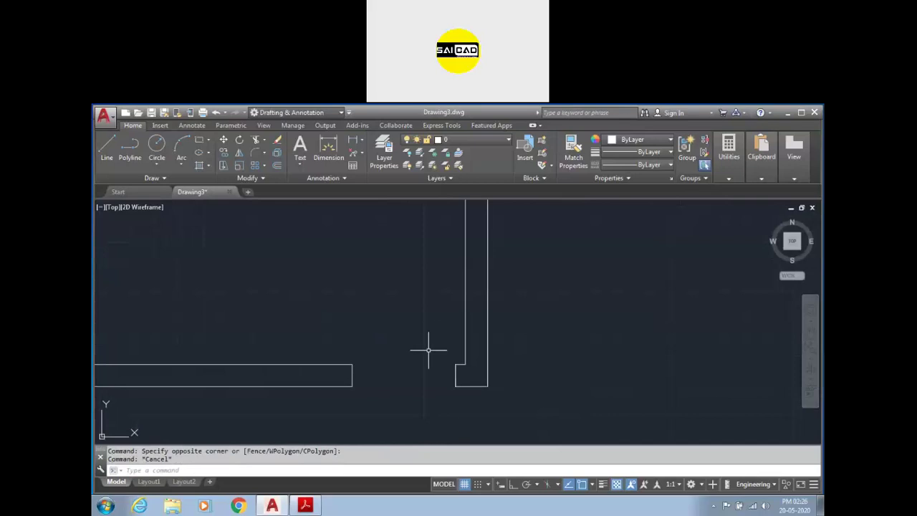
{"action": "scroll", "coordinate": [428, 387], "scroll_direction": "down", "scroll_amount": 1}
{"action": "type", "text": "l"}
{"action": "key", "text": "Return"}
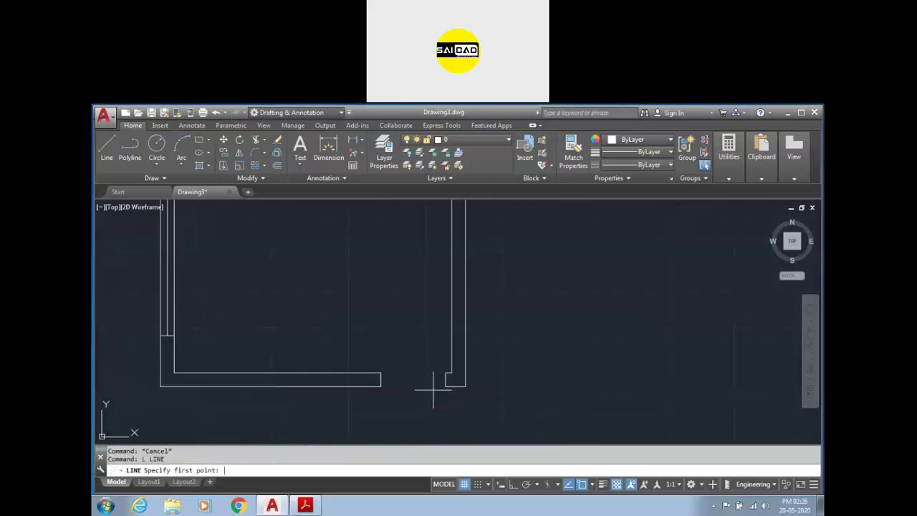
{"action": "scroll", "coordinate": [440, 380], "scroll_direction": "up", "scroll_amount": 2}
{"action": "left_click", "coordinate": [447, 377]}
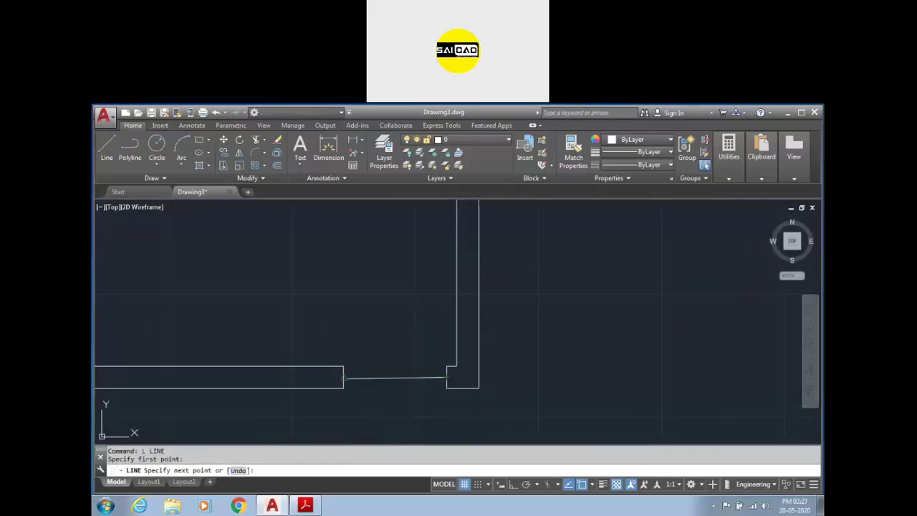
{"action": "scroll", "coordinate": [344, 377], "scroll_direction": "up", "scroll_amount": 3}
{"action": "key", "text": "Return"}
- Offset the horizontal line in the door opening 2" upward
{"action": "left_click", "coordinate": [438, 358]}
{"action": "left_click", "coordinate": [398, 403]}
{"action": "type", "text": "o"}
{"action": "key", "text": "Return"}
{"action": "type", "text": "2"}
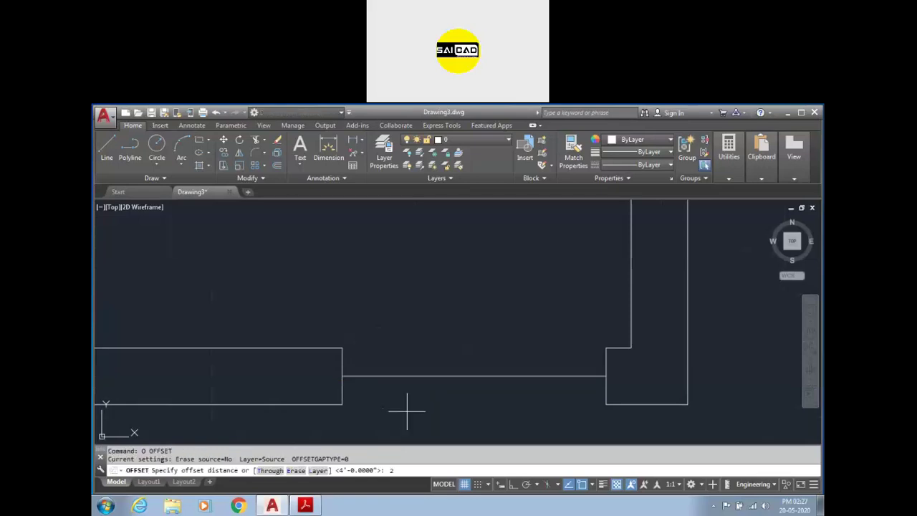
{"action": "type", "text": "\""}
{"action": "key", "text": "Return"}
{"action": "left_click", "coordinate": [415, 375]}
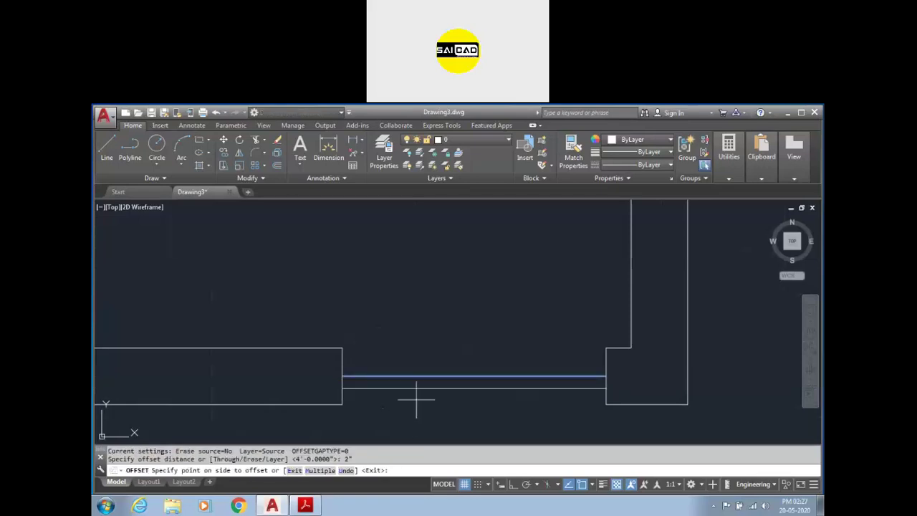
{"action": "left_click", "coordinate": [409, 359]}
{"action": "key", "text": "Escape"}
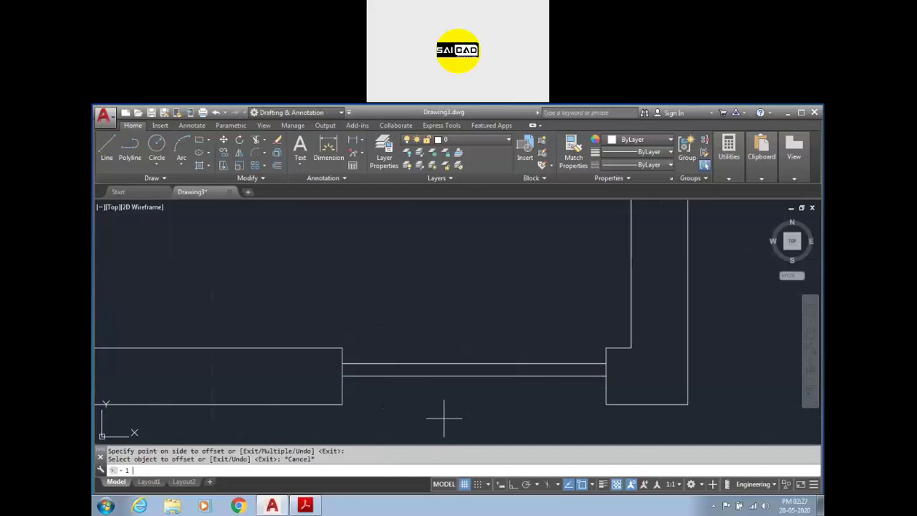
{"action": "type", "text": "l"}
{"action": "key", "text": "Return"}
{"action": "key", "text": "Escape"}
{"action": "key", "text": "Escape"}
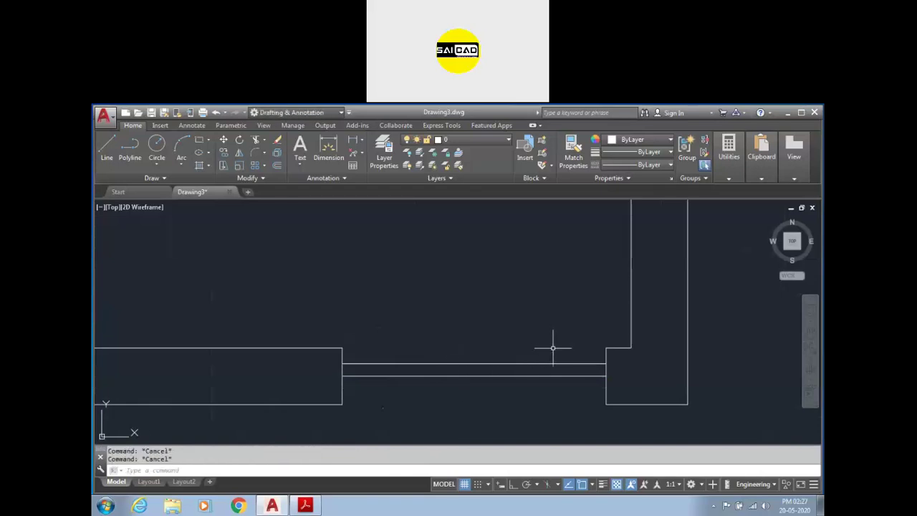
- Draw a vertical door line 3.5' upward from the right end of the lower line in the door opening
{"action": "type", "text": "l"}
{"action": "key", "text": "Return"}
{"action": "left_click", "coordinate": [606, 375]}
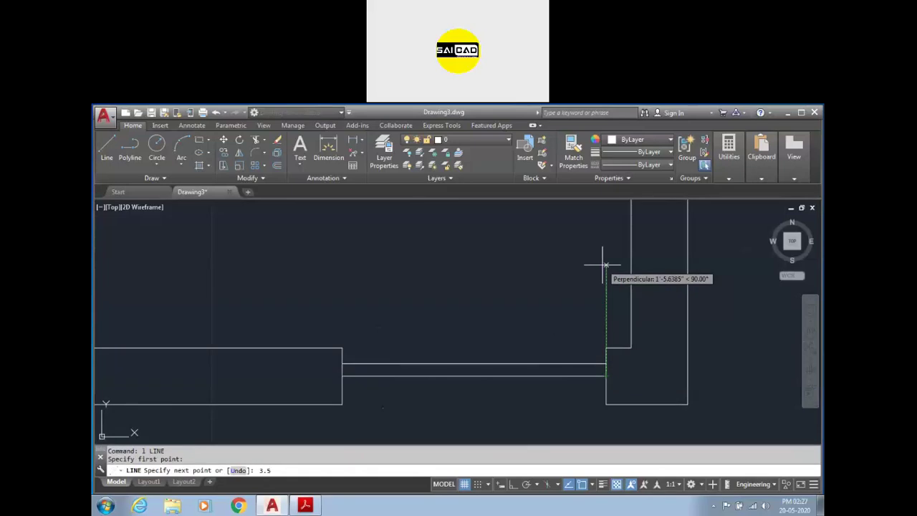
{"action": "key", "text": "Return"}
{"action": "scroll", "coordinate": [594, 297], "scroll_direction": "down", "scroll_amount": 2}
{"action": "key", "text": "Escape"}
{"action": "key", "text": "Escape"}
{"action": "scroll", "coordinate": [581, 337], "scroll_direction": "up", "scroll_amount": 1}
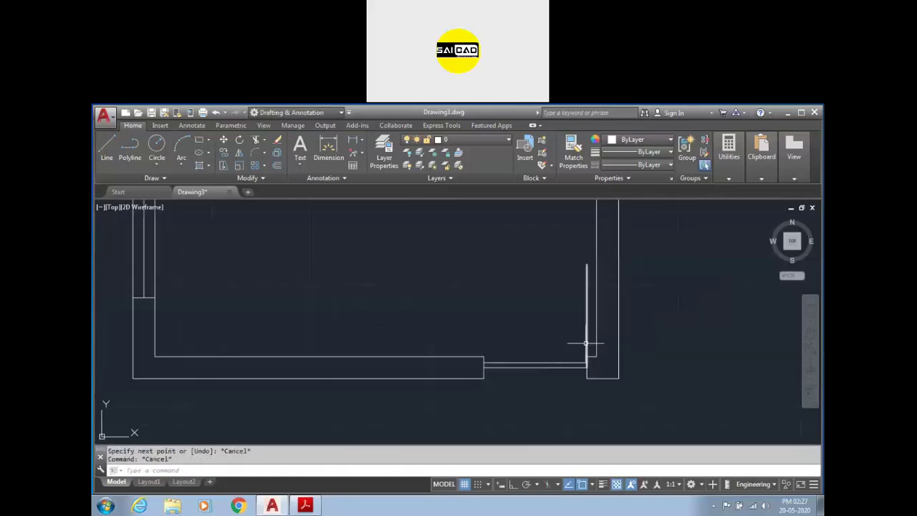
- Draw the door swing with a Start, End, Direction arc from the opening's upper-left line end to the top of the vertical door line
{"action": "left_click", "coordinate": [179, 165]}
{"action": "left_click", "coordinate": [219, 294]}
{"action": "left_click", "coordinate": [484, 363]}
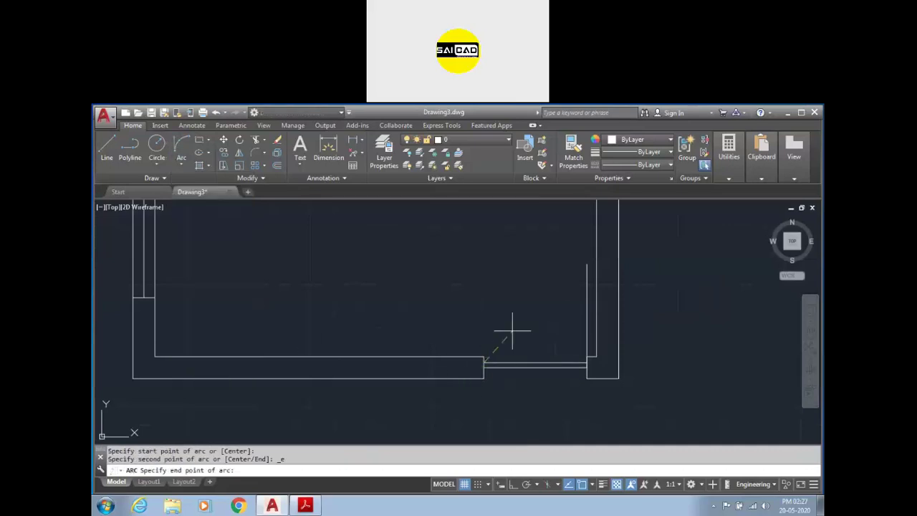
{"action": "left_click", "coordinate": [587, 265]}
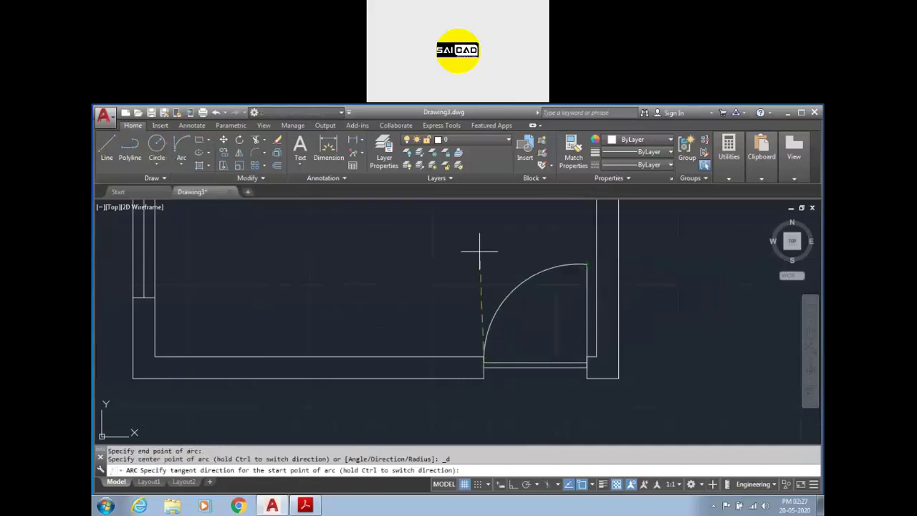
{"action": "key", "text": "F8"}
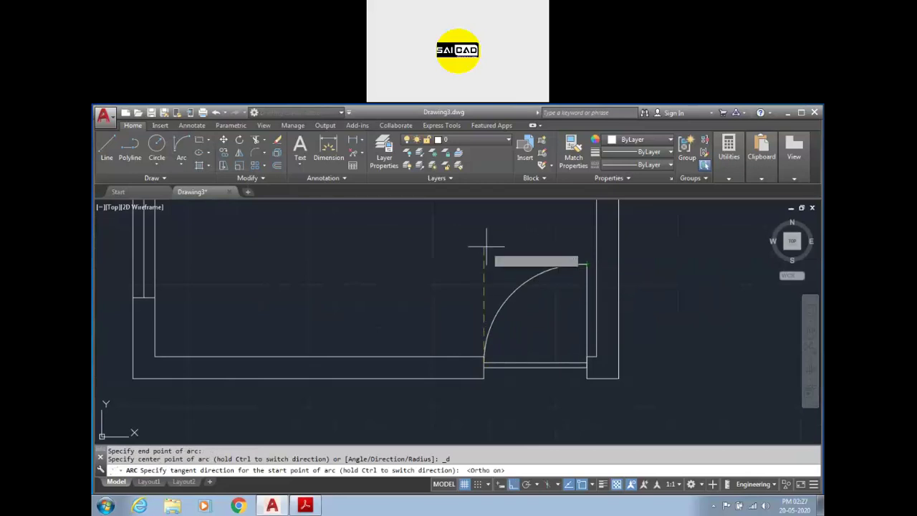
{"action": "key", "text": "Escape"}
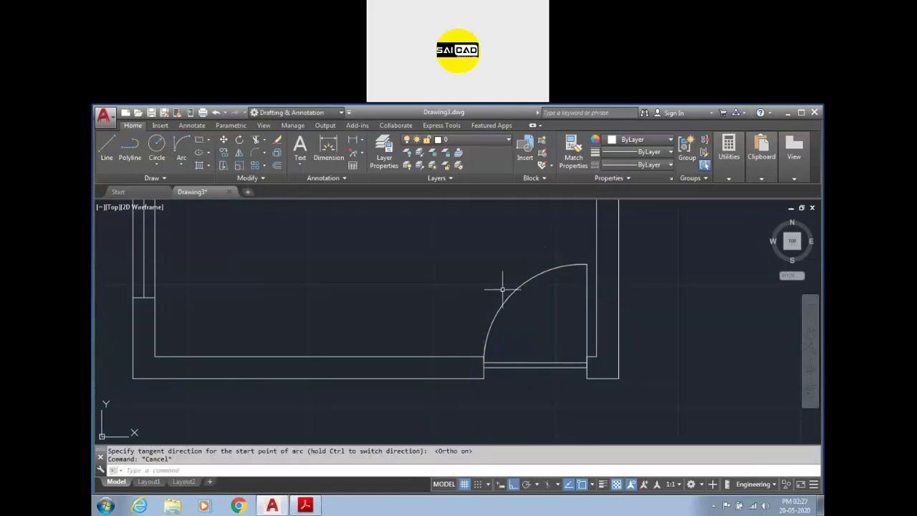
- Delete the vertical door line at the right end of the swing arc
{"action": "scroll", "coordinate": [590, 297], "scroll_direction": "up", "scroll_amount": 4}
{"action": "left_click", "coordinate": [583, 281]}
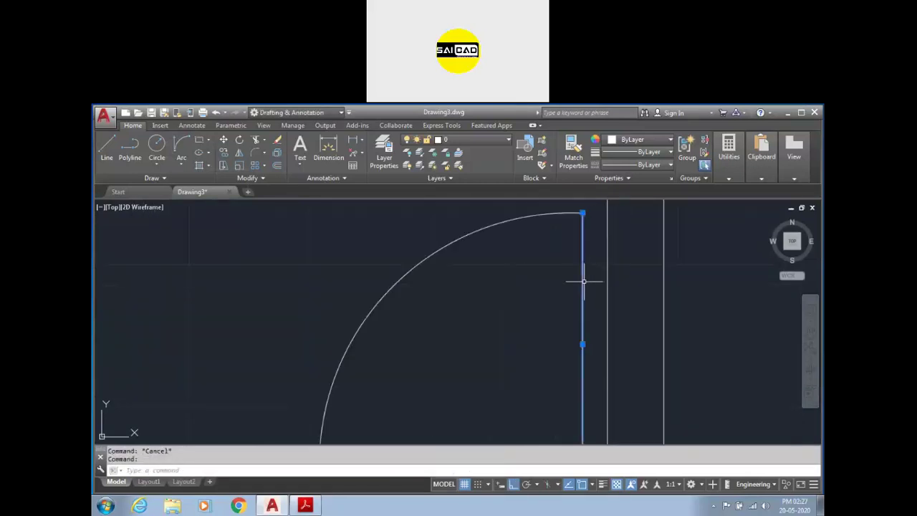
{"action": "scroll", "coordinate": [541, 301], "scroll_direction": "down", "scroll_amount": 3}
{"action": "key", "text": "Delete"}
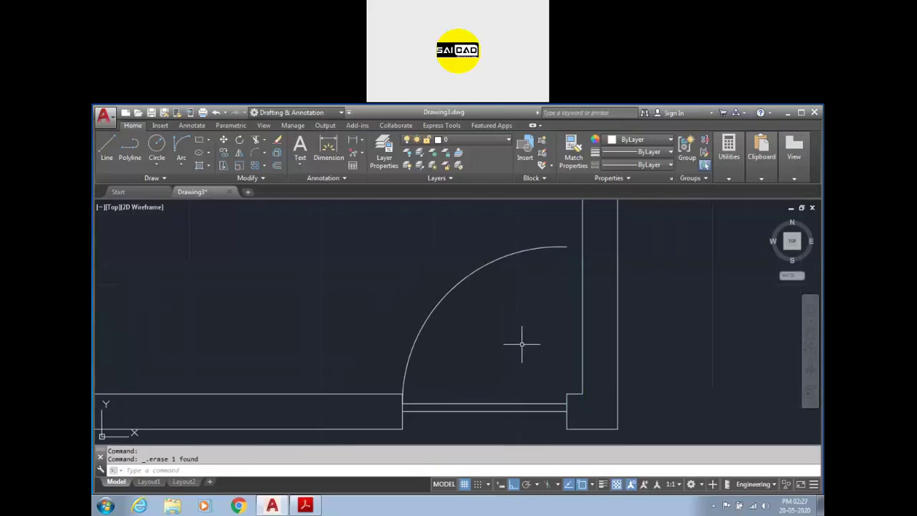
{"action": "left_click", "coordinate": [502, 371]}
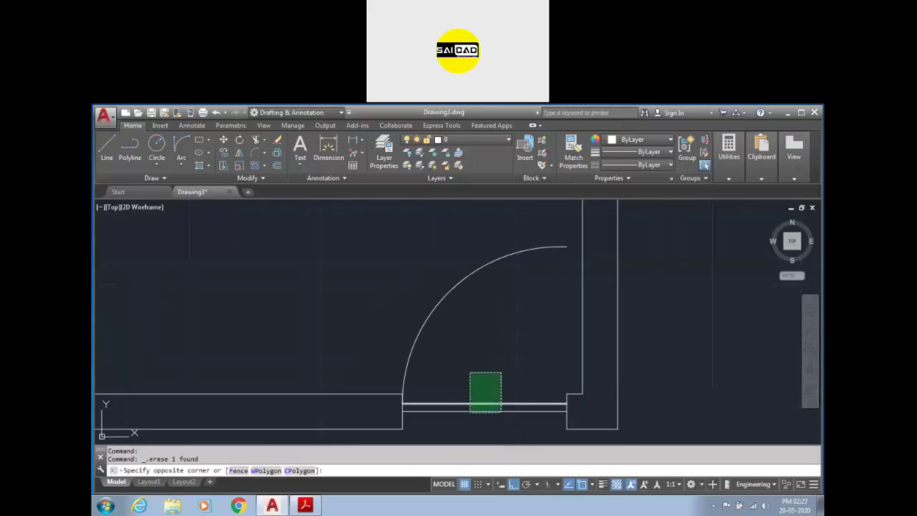
{"action": "left_click", "coordinate": [468, 411]}
{"action": "scroll", "coordinate": [477, 322], "scroll_direction": "down", "scroll_amount": 2}
{"action": "key", "text": "Escape"}
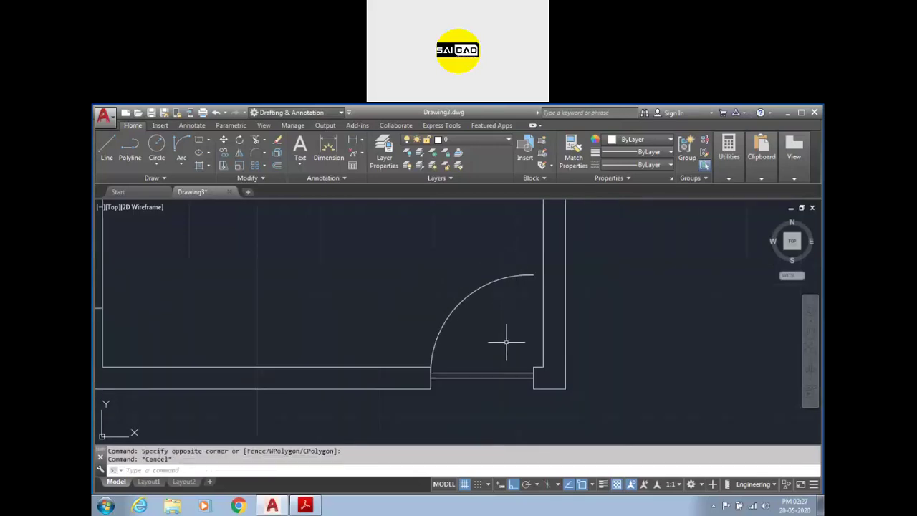
{"action": "scroll", "coordinate": [493, 351], "scroll_direction": "down", "scroll_amount": 5}
{"action": "scroll", "coordinate": [484, 355], "scroll_direction": "up", "scroll_amount": 2}
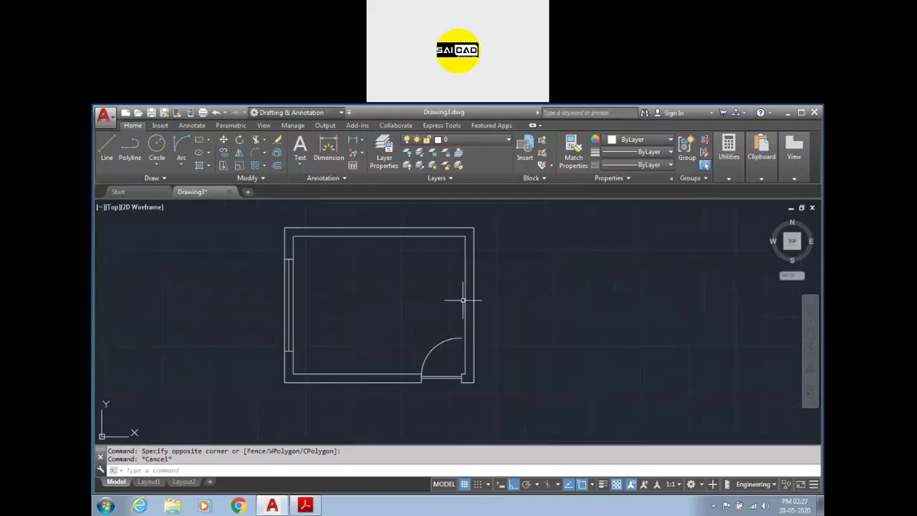
{"action": "type", "text": "dc"}
{"action": "key", "text": "Return"}
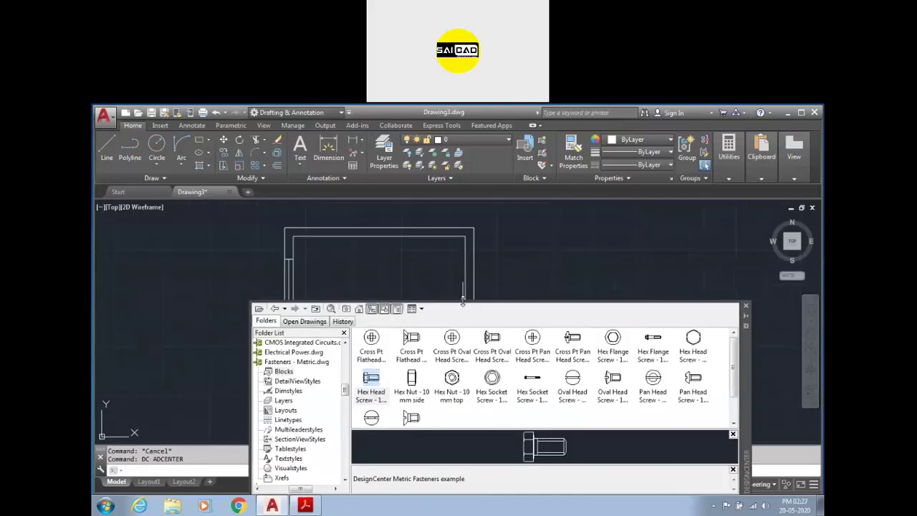
{"action": "left_click", "coordinate": [744, 308]}
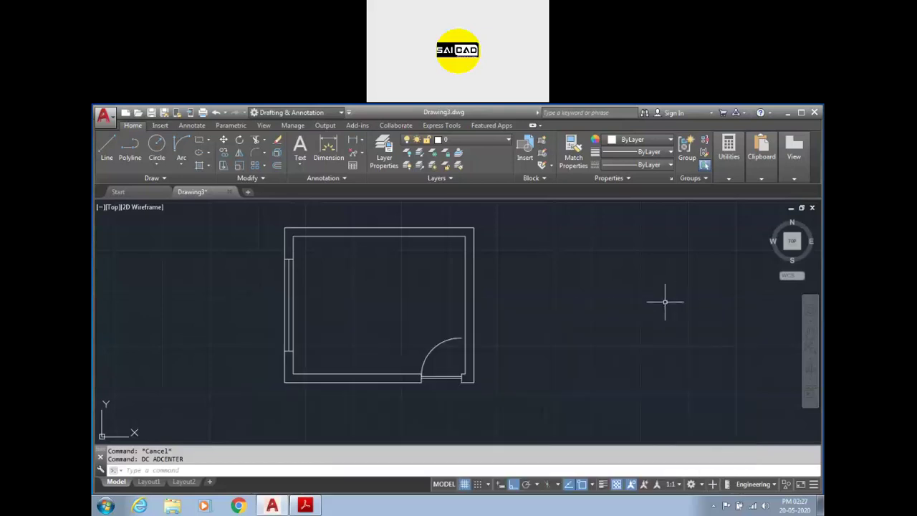
- Open the Tool Palettes
{"action": "key", "text": "Return"}
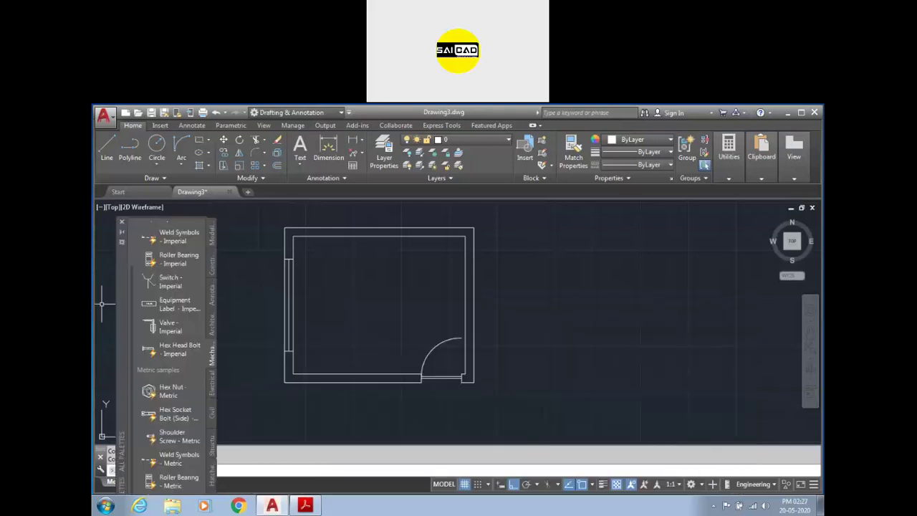